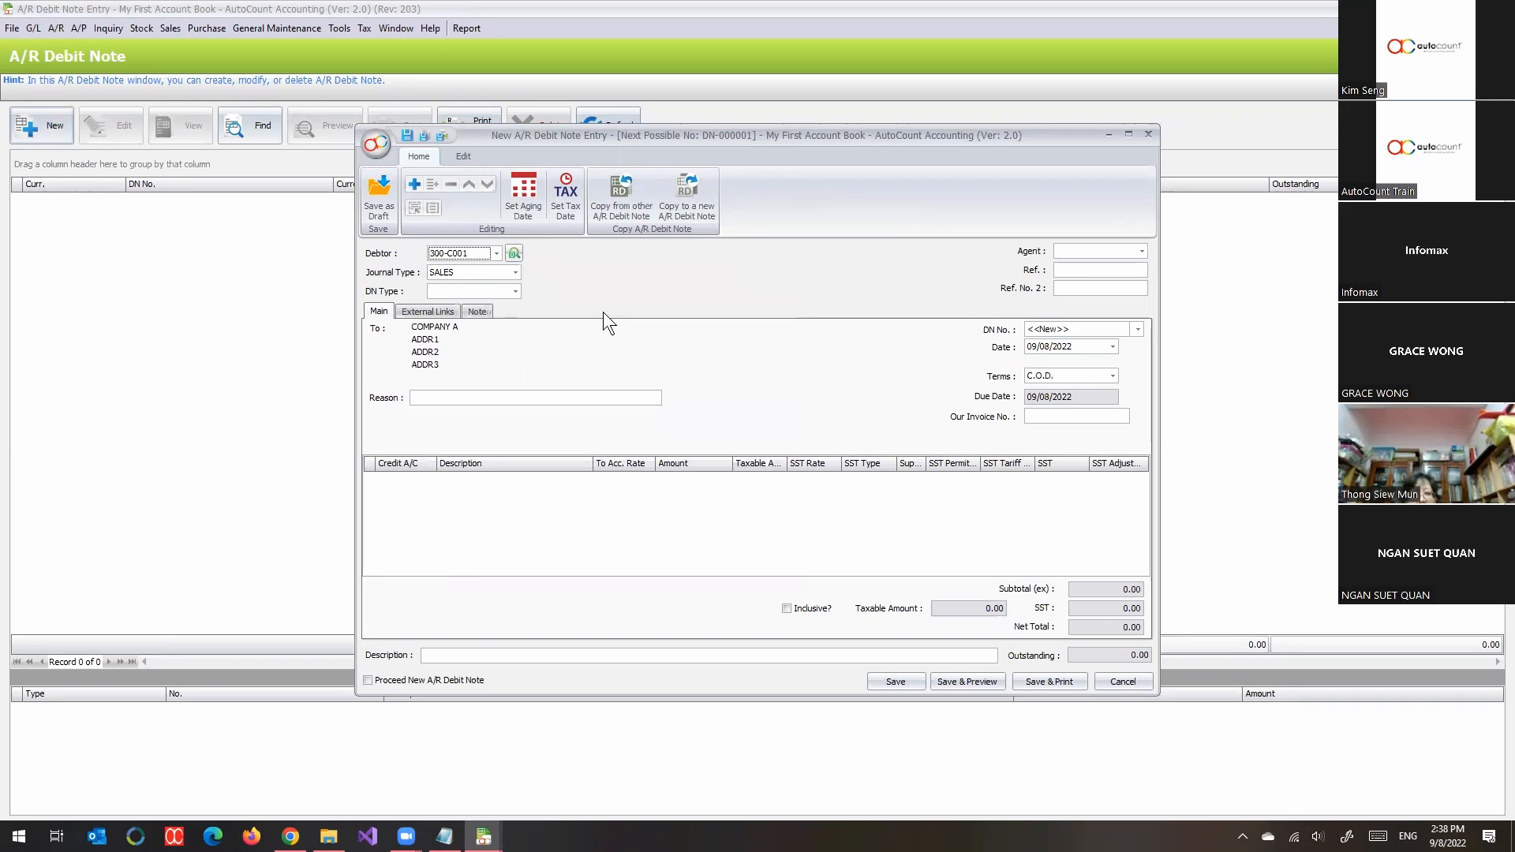
# Add a detail line to the new A/R debit note and search its credit accounts for INTER.
pyautogui.rightClick(503, 489)
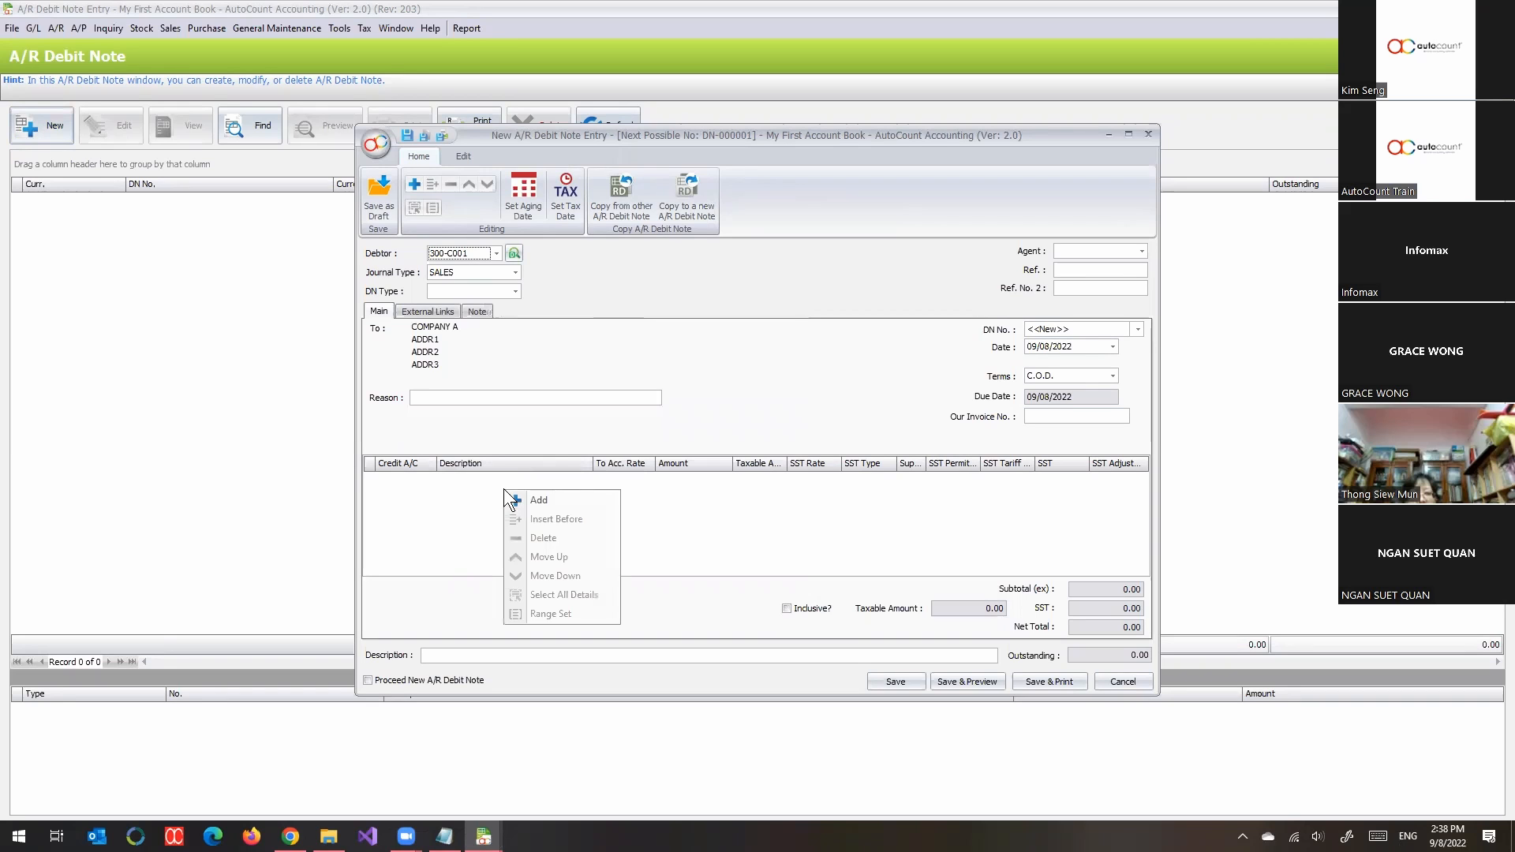
pyautogui.click(550, 501)
pyautogui.click(430, 480)
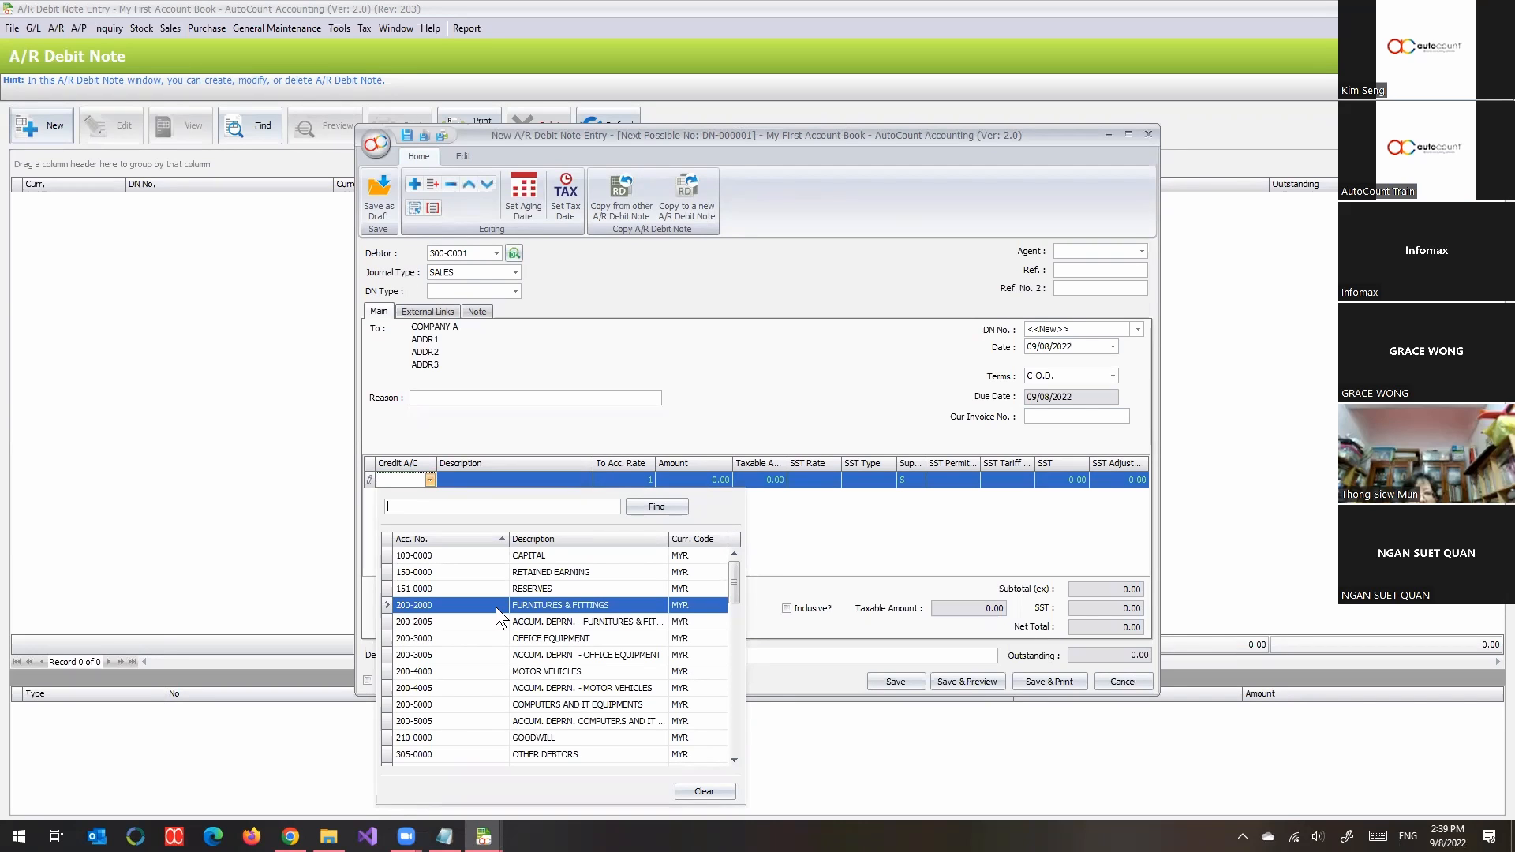
pyautogui.write('INTER')
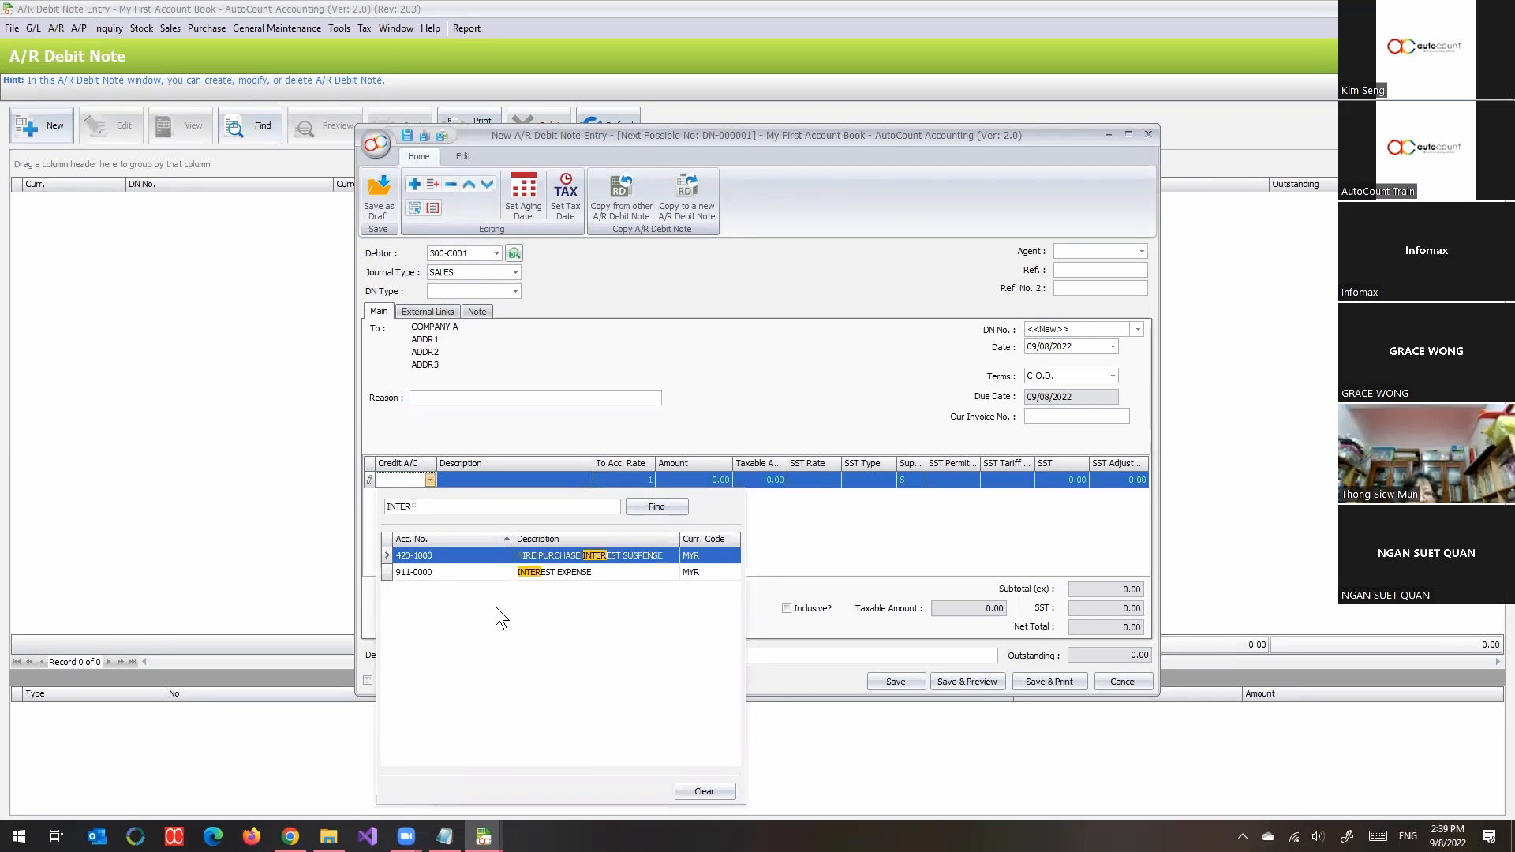
pyautogui.click(499, 572)
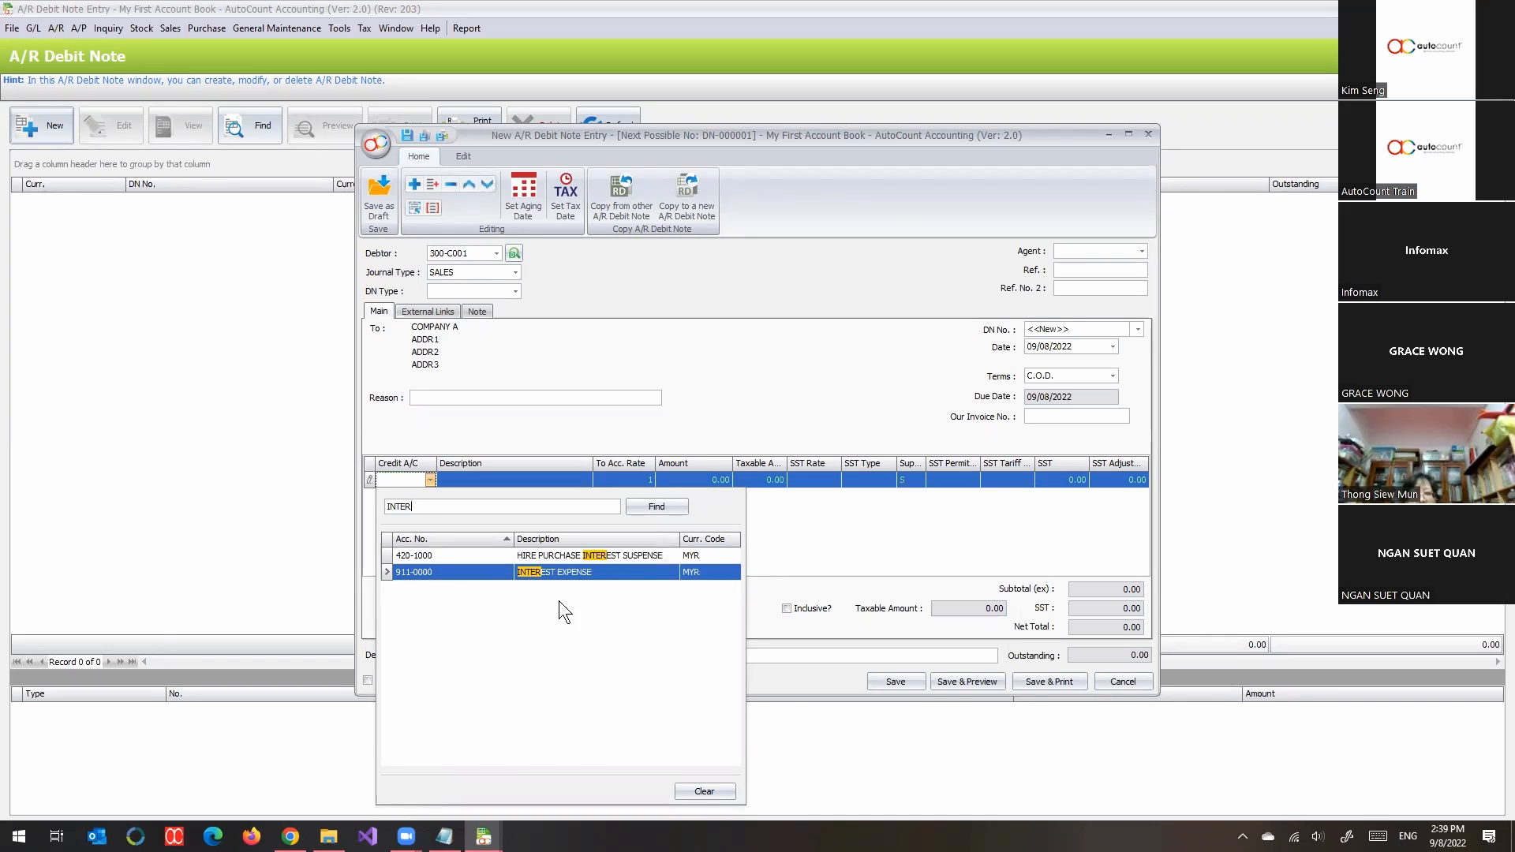
pyautogui.click(587, 559)
pyautogui.click(331, 528)
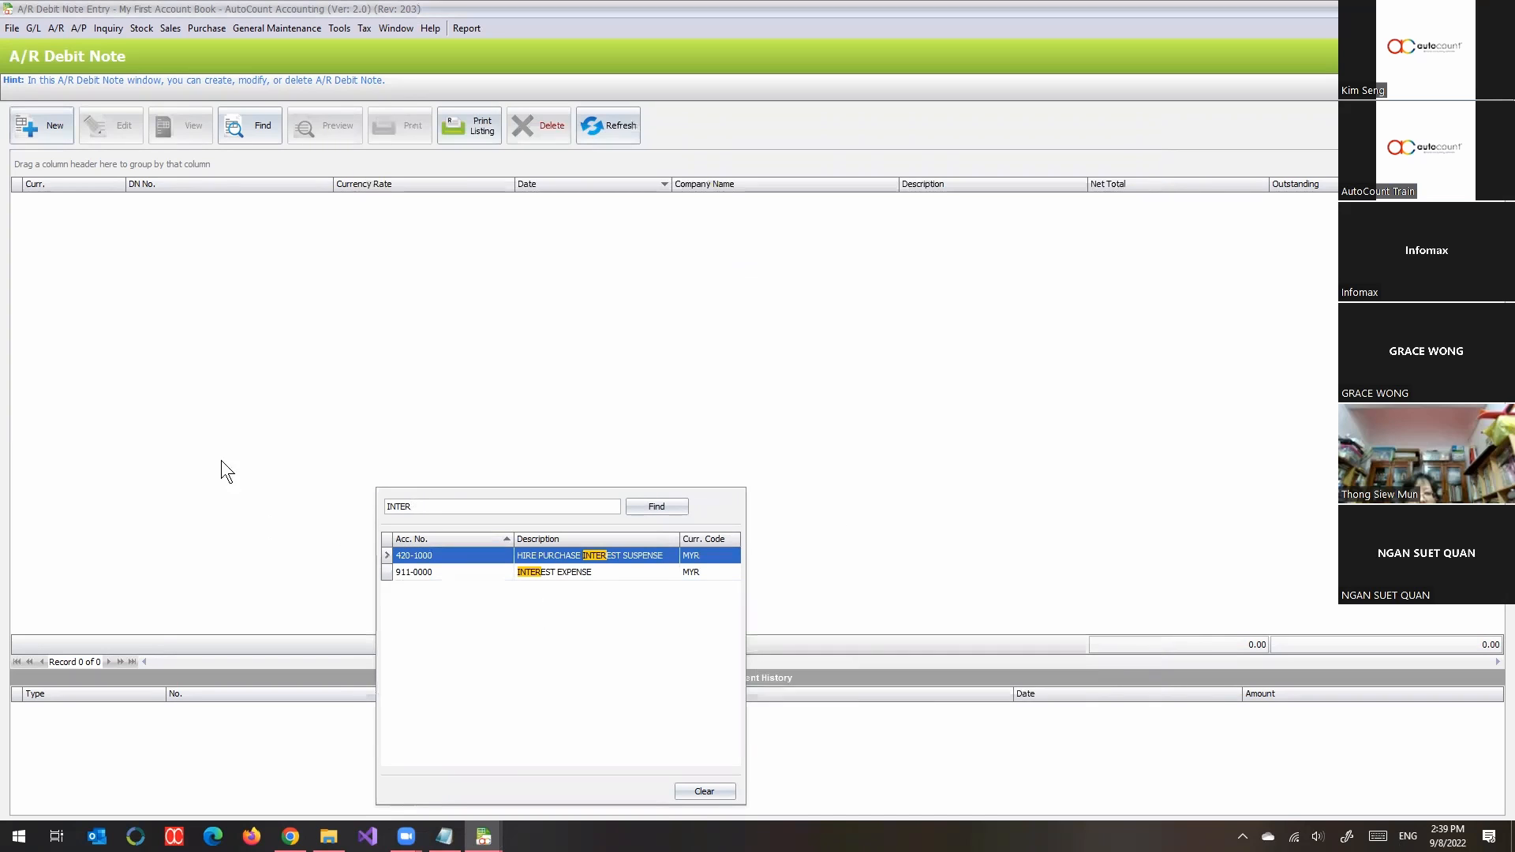
# In Account Maintenance, start a new normal account numbered 550-0000 under OTHER INCOMES.
pyautogui.click(33, 28)
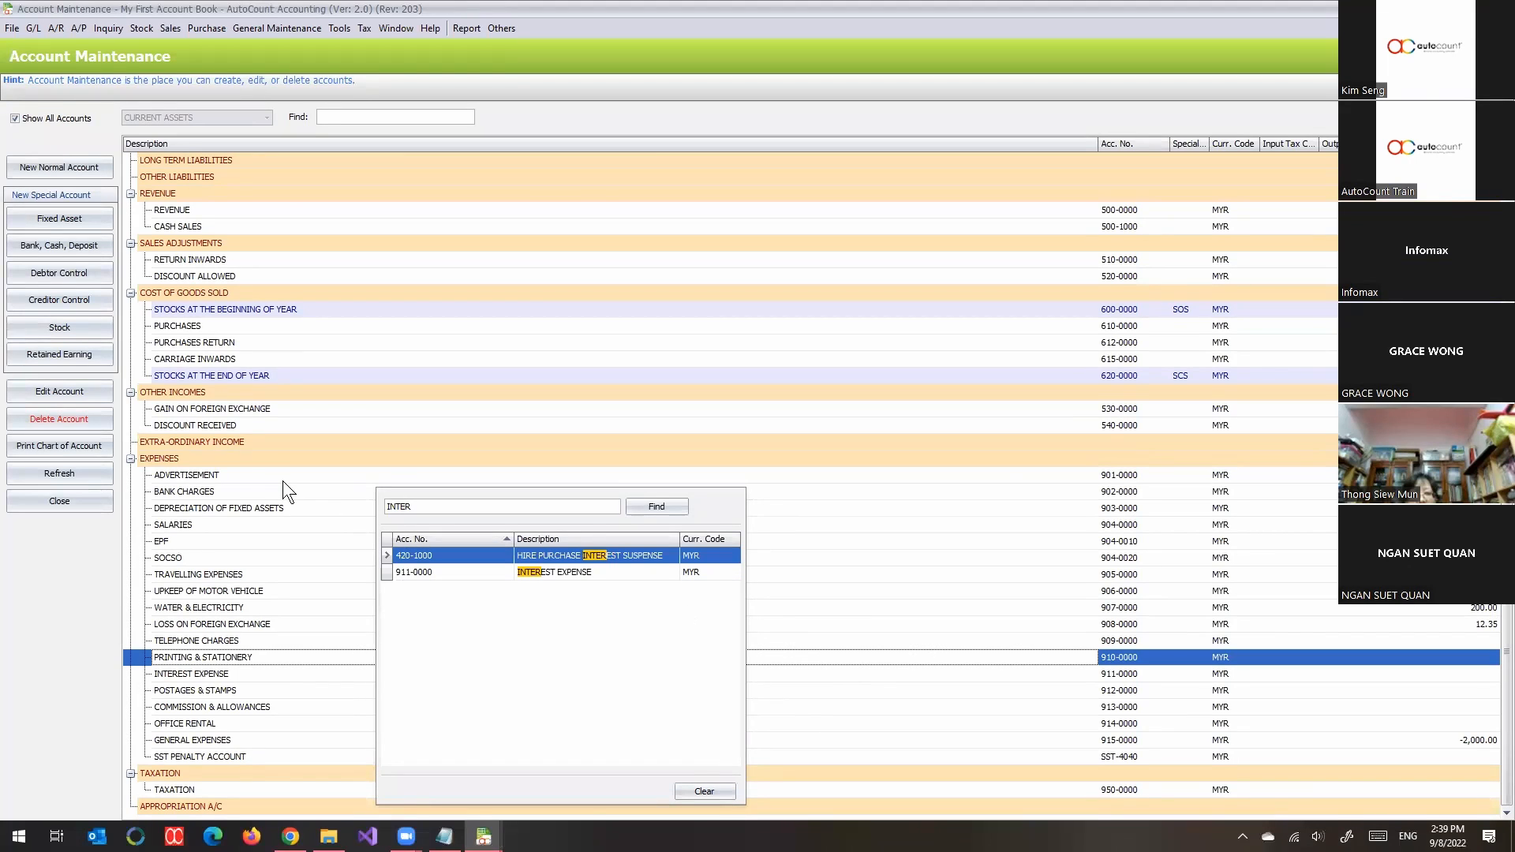
pyautogui.click(229, 394)
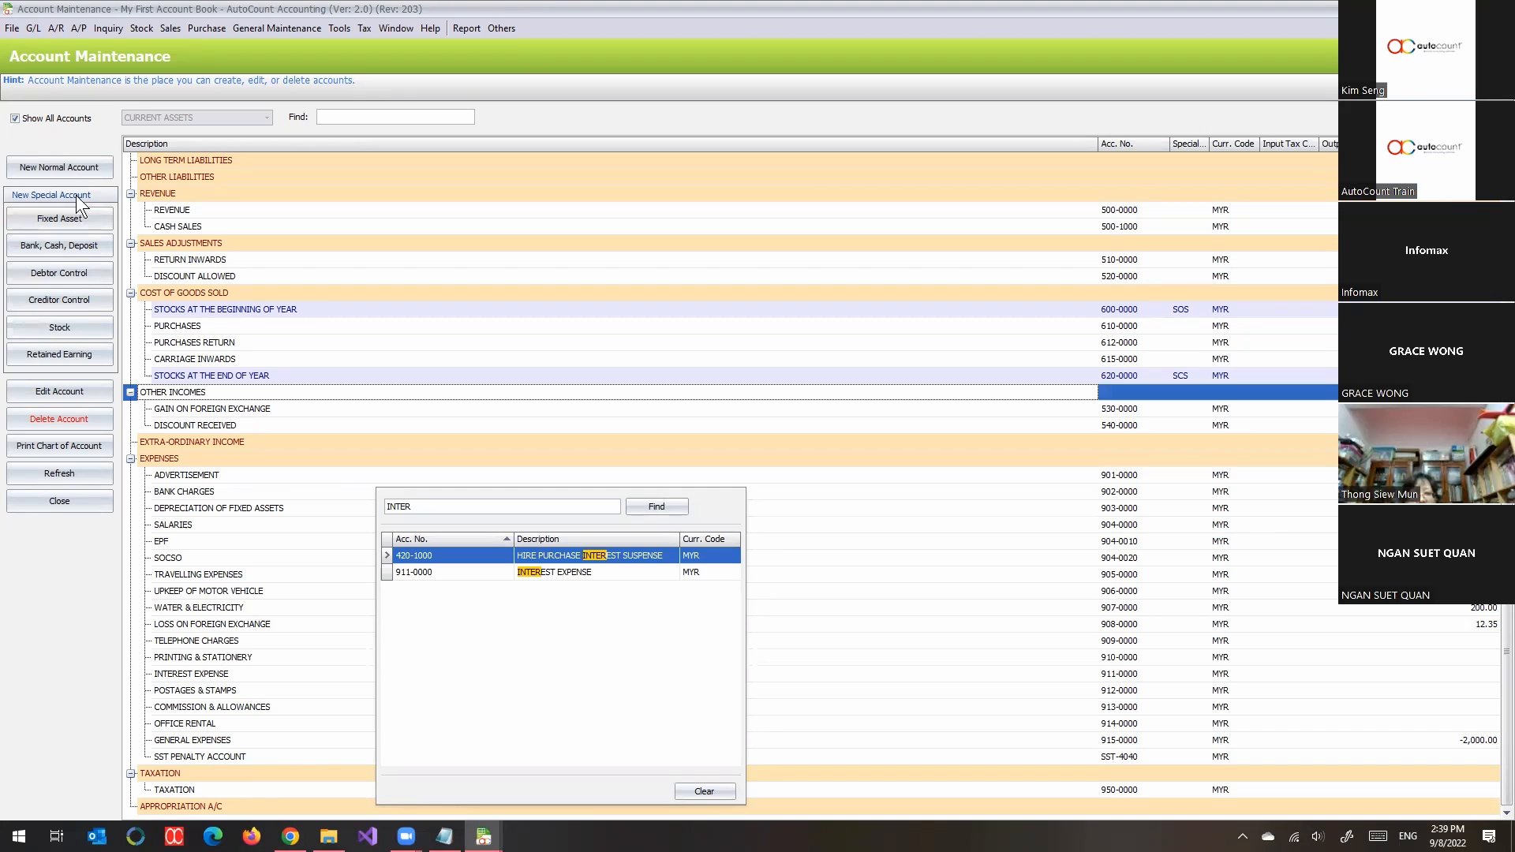
pyautogui.click(81, 159)
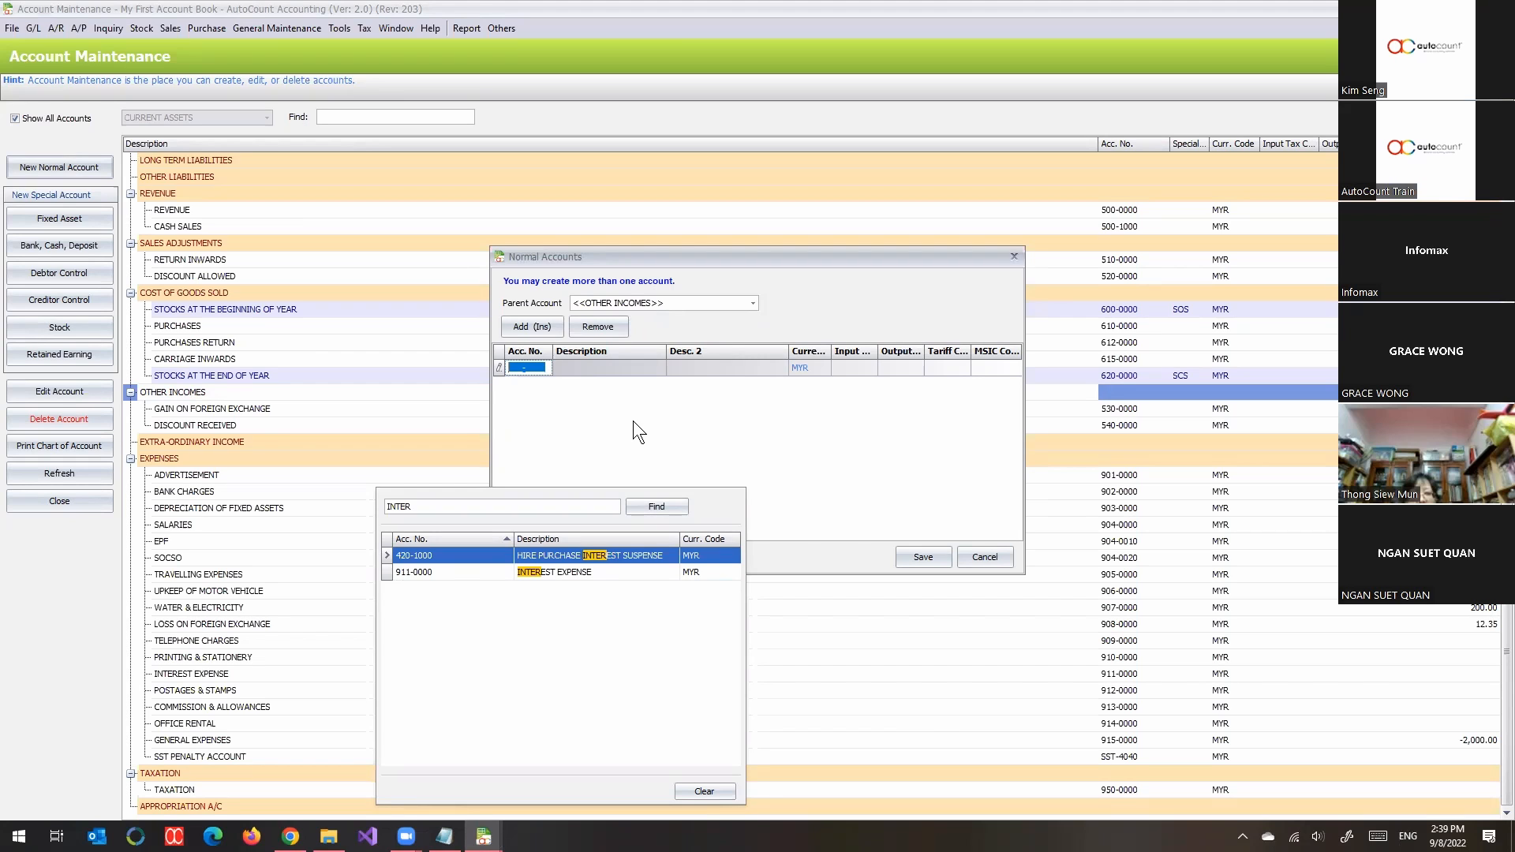
pyautogui.write('550-0000')
pyautogui.press('Tab')
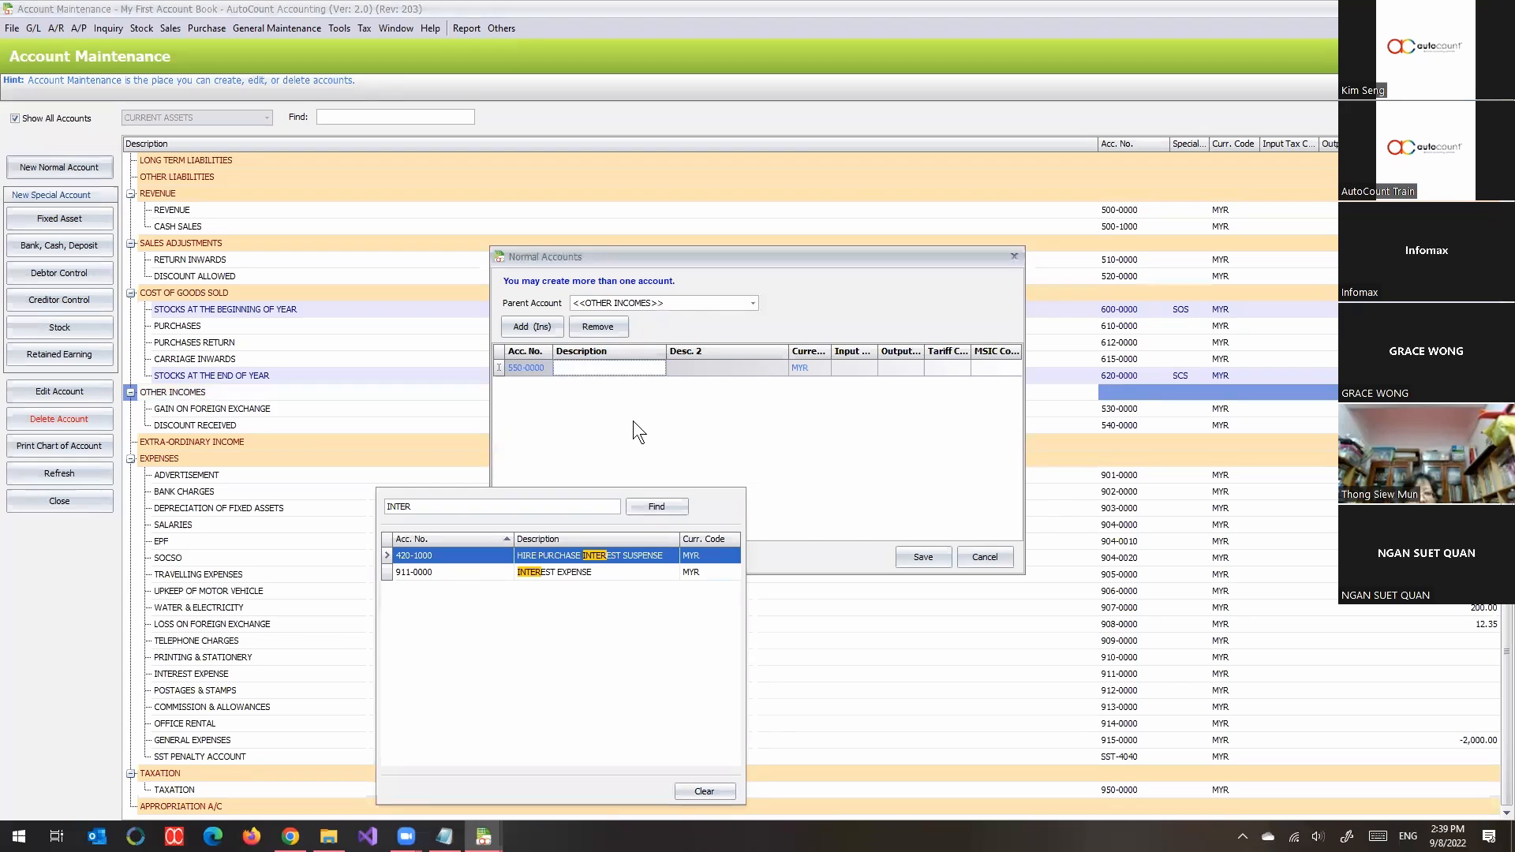
# Enter INTEREST GAIN as the new account's description, save it and leave Account Maintenance.
pyautogui.write('INTEREST ')
pyautogui.write('CHARGE')
pyautogui.press('BackSpace')
pyautogui.press('BackSpace')
pyautogui.press('BackSpace')
pyautogui.press('BackSpace')
pyautogui.press('BackSpace')
pyautogui.press('BackSpace')
pyautogui.write('E')
pyautogui.press('BackSpace')
pyautogui.write('GAIN')
pyautogui.press('Tab')
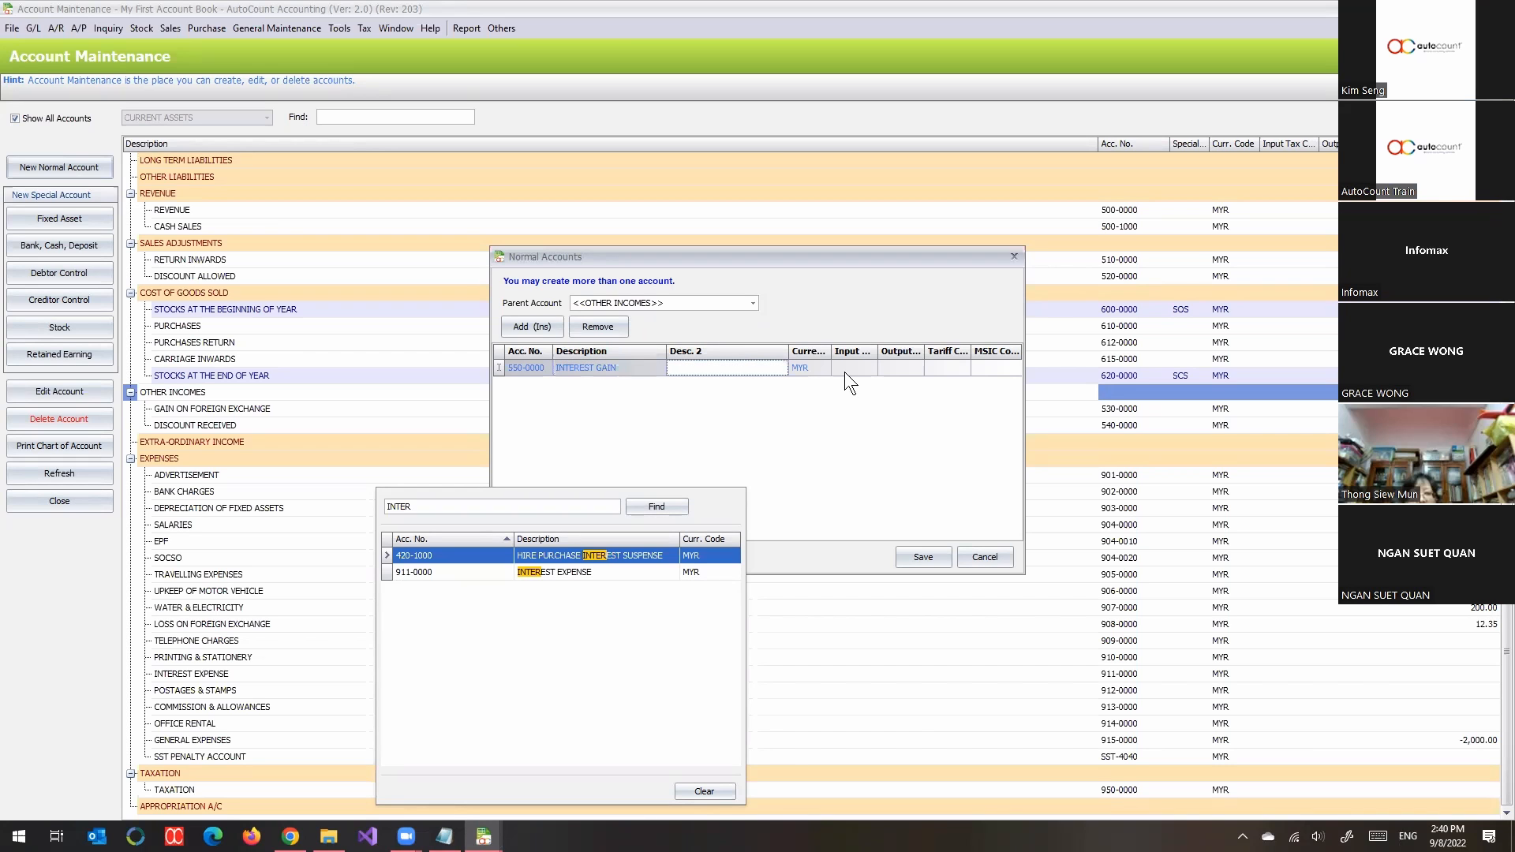
pyautogui.click(925, 557)
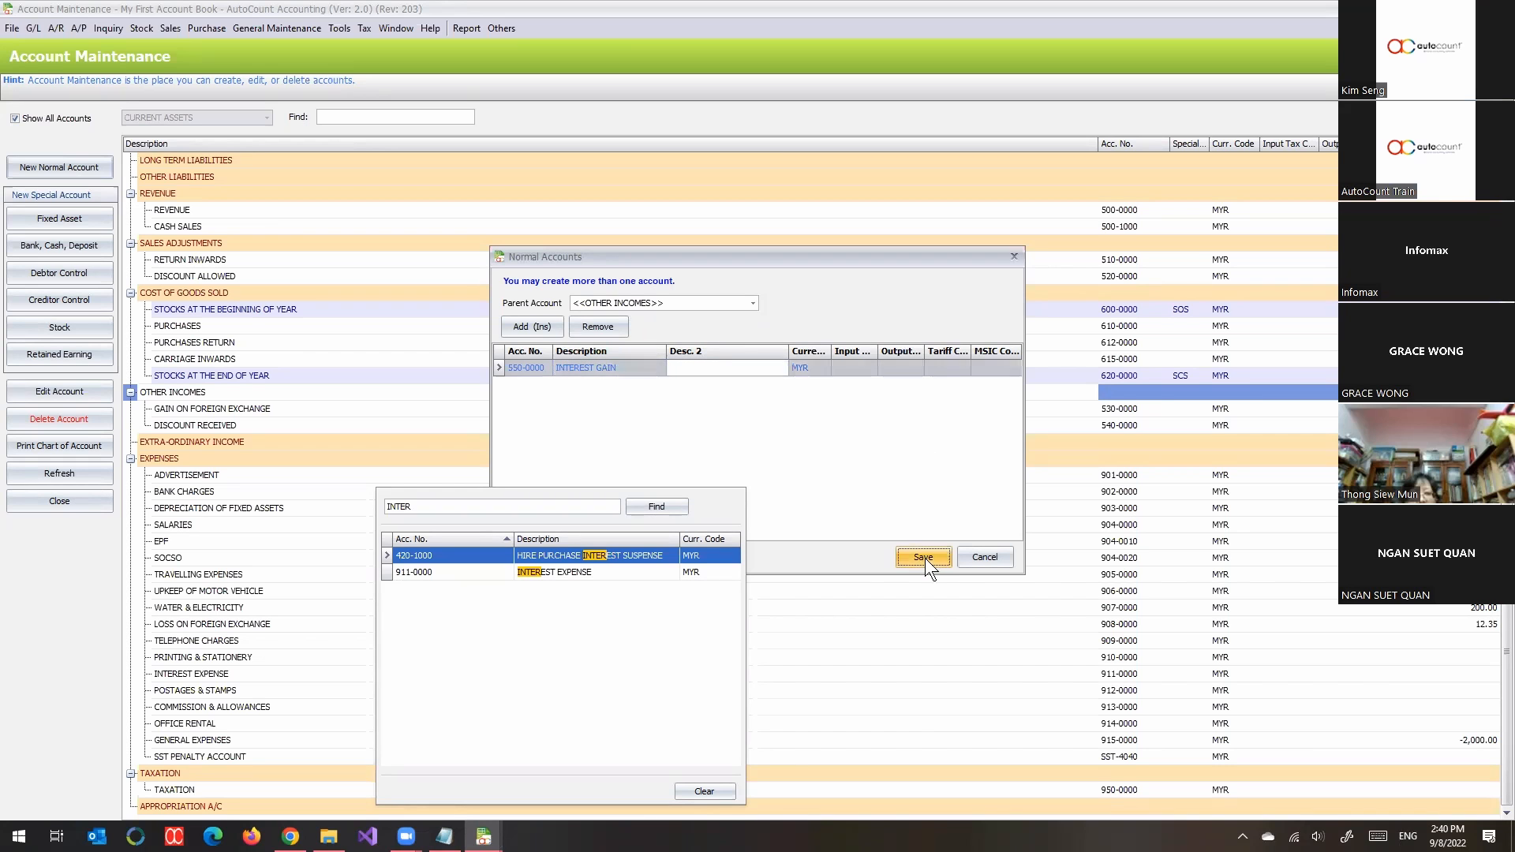
pyautogui.press('Escape')
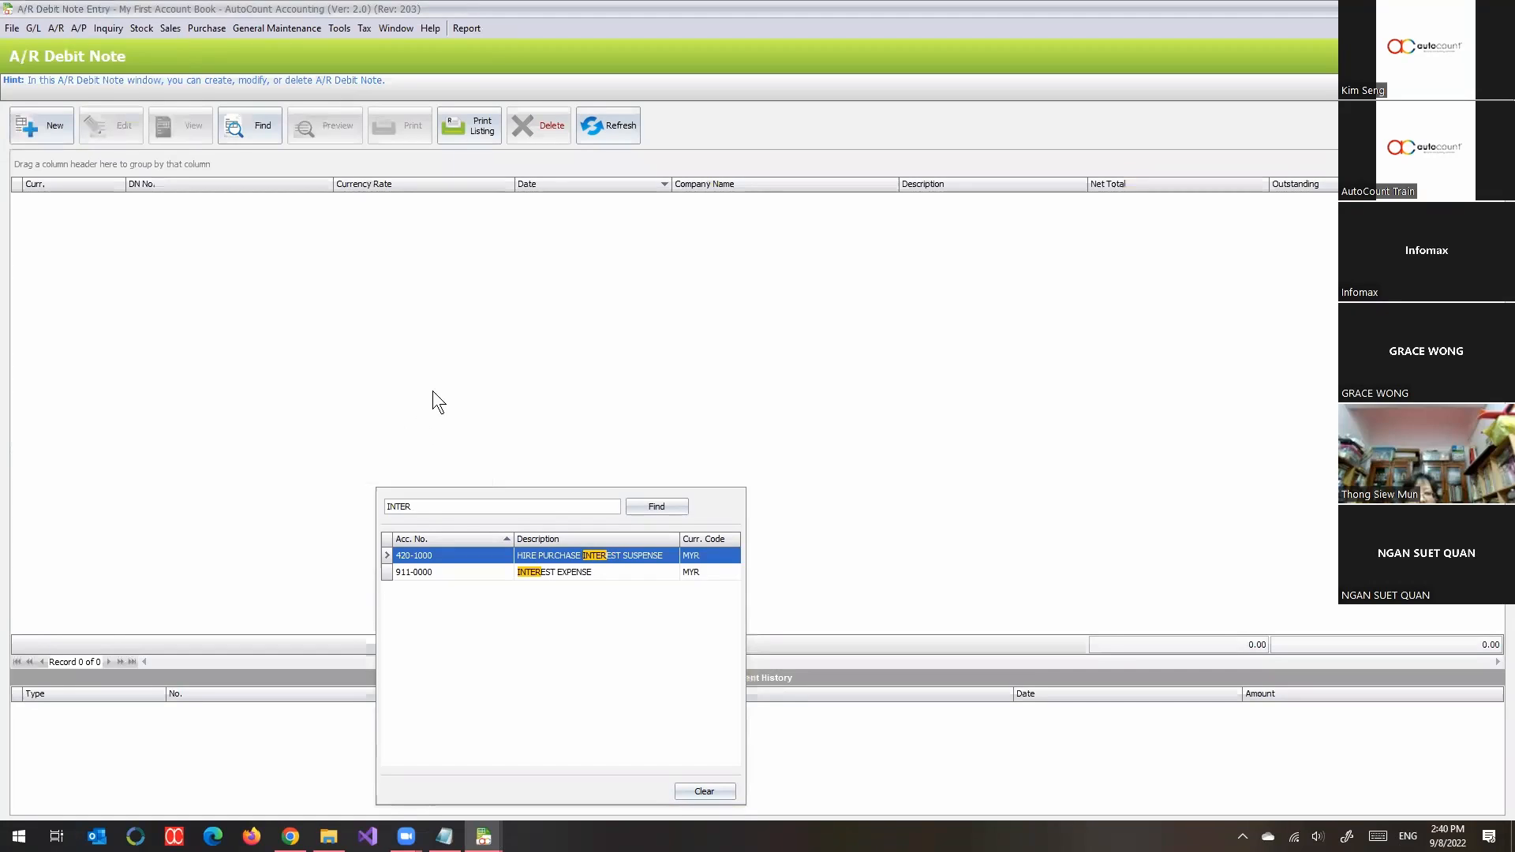
# Return to the open debit note entry and set the detail line's credit account to 550-0000 INTEREST GAIN.
pyautogui.click(444, 837)
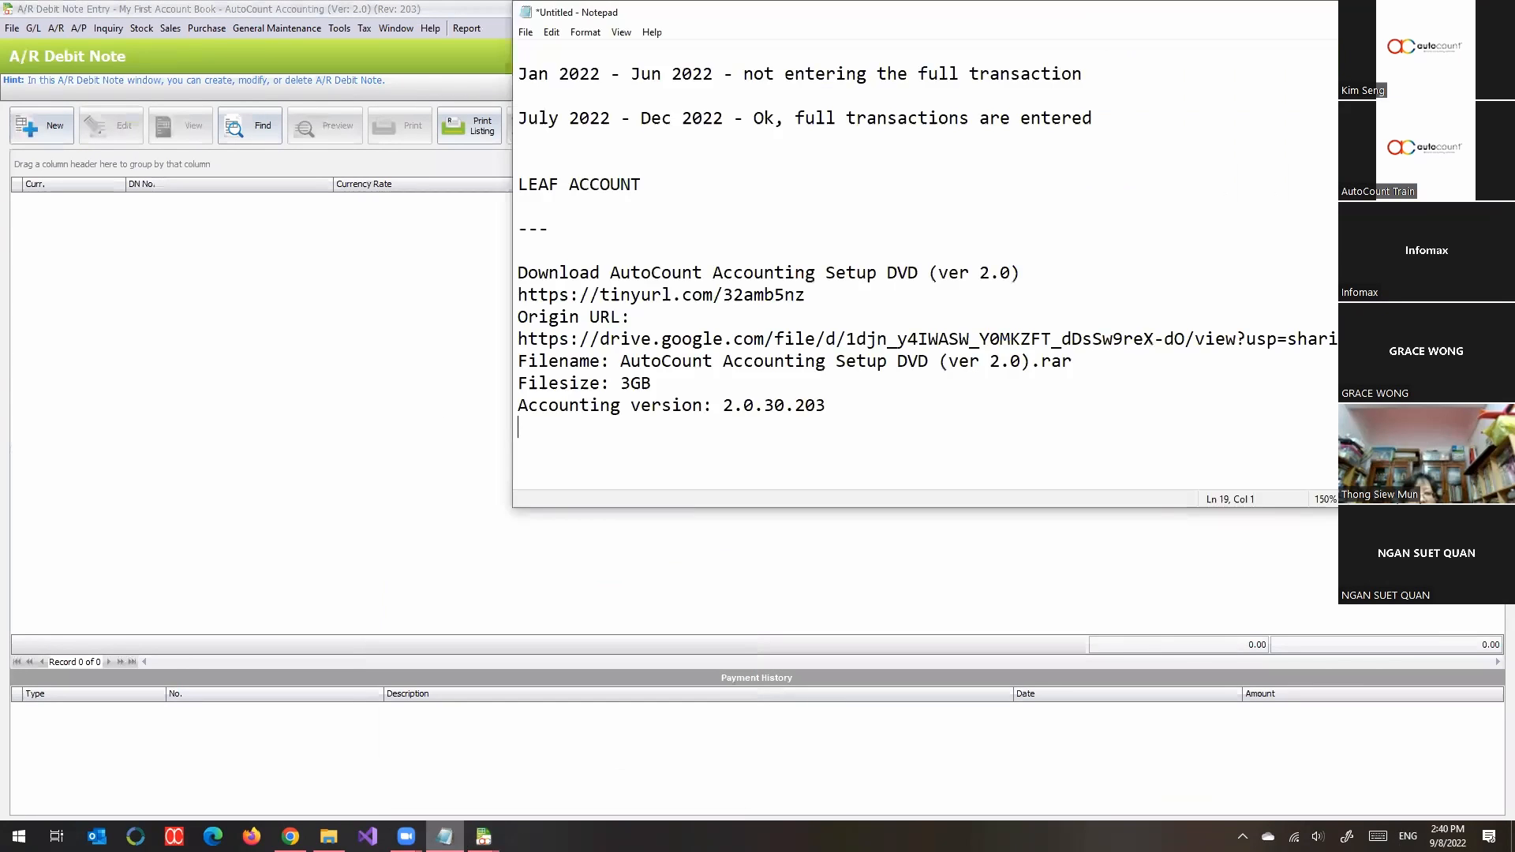
pyautogui.moveTo(484, 836)
pyautogui.click(717, 816)
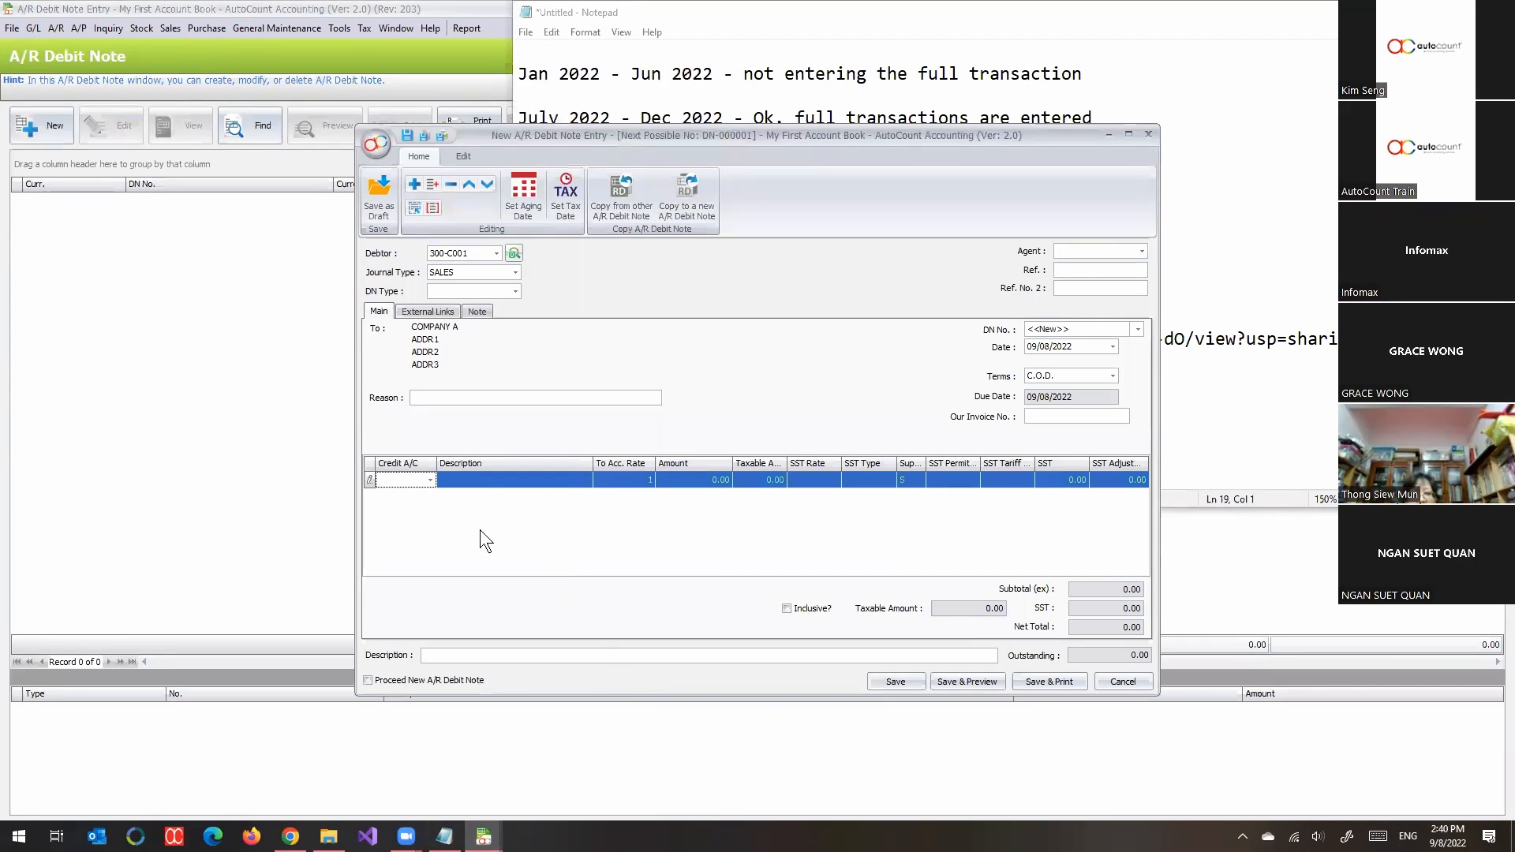
pyautogui.click(430, 481)
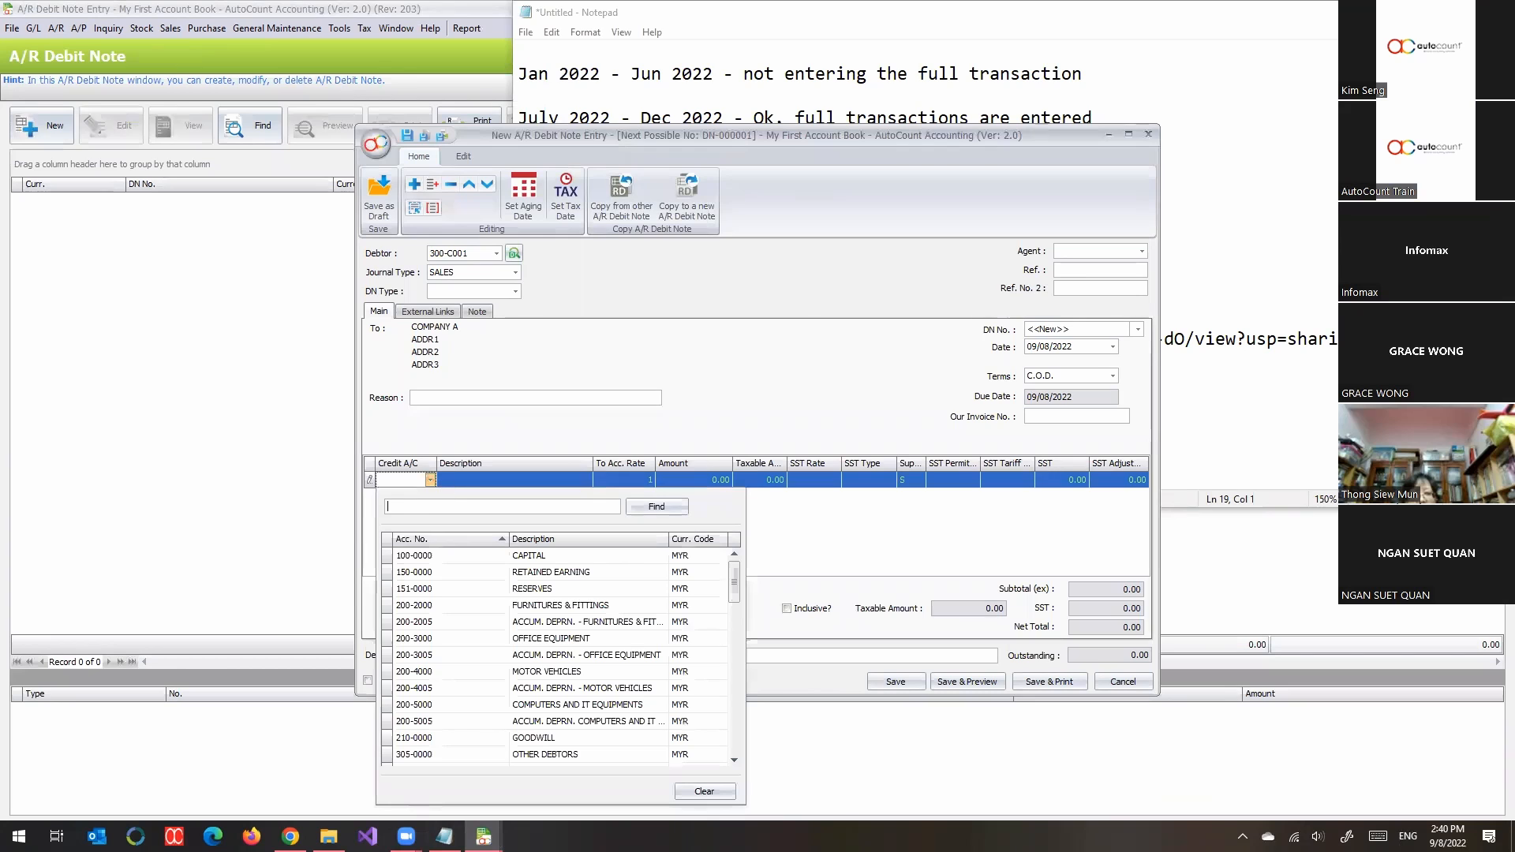
pyautogui.write('INTEREST')
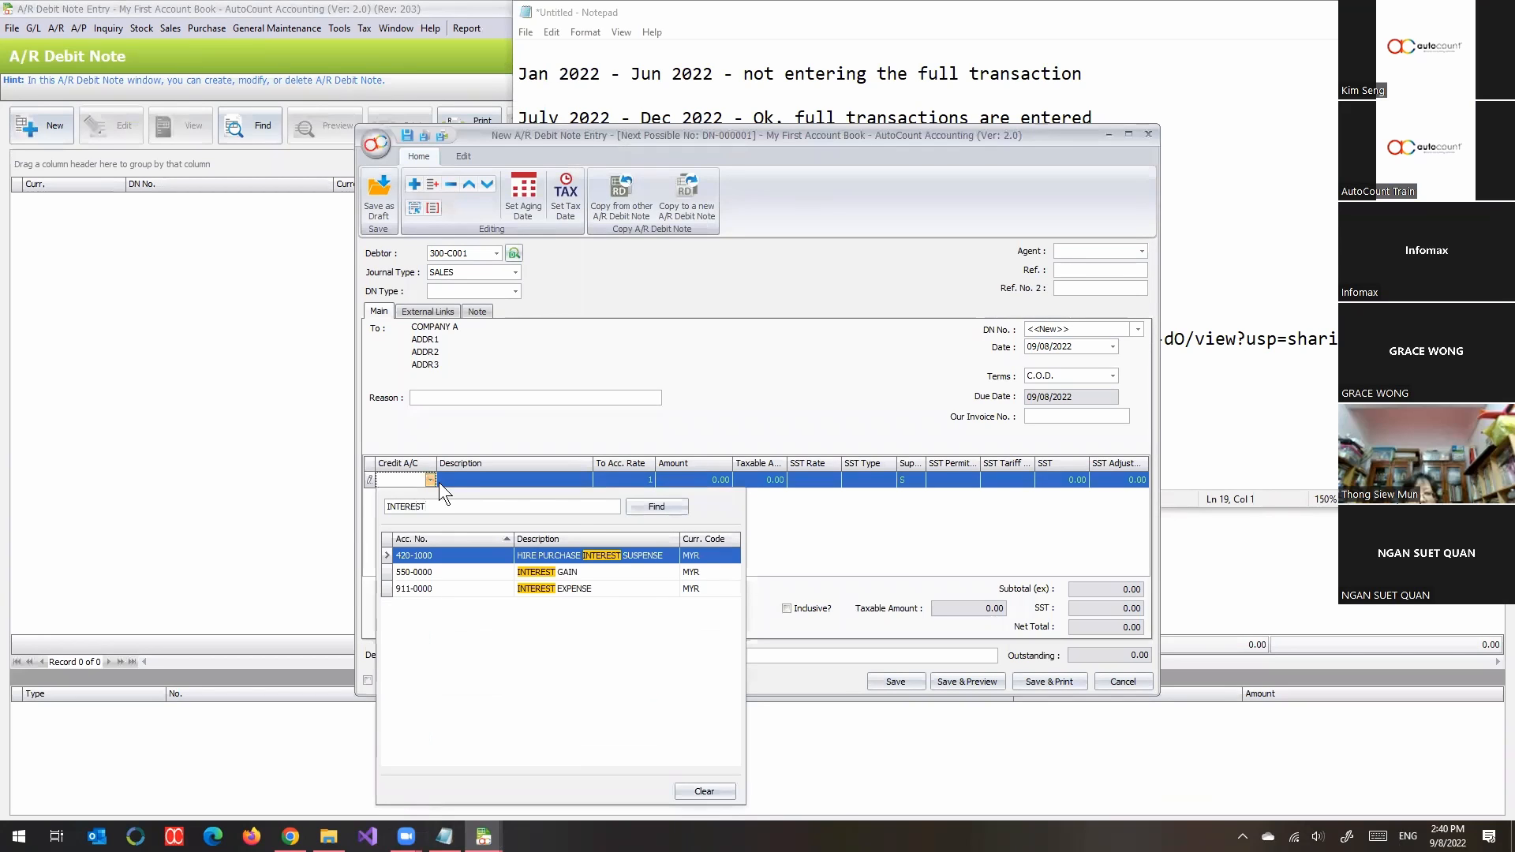
pyautogui.click(558, 571)
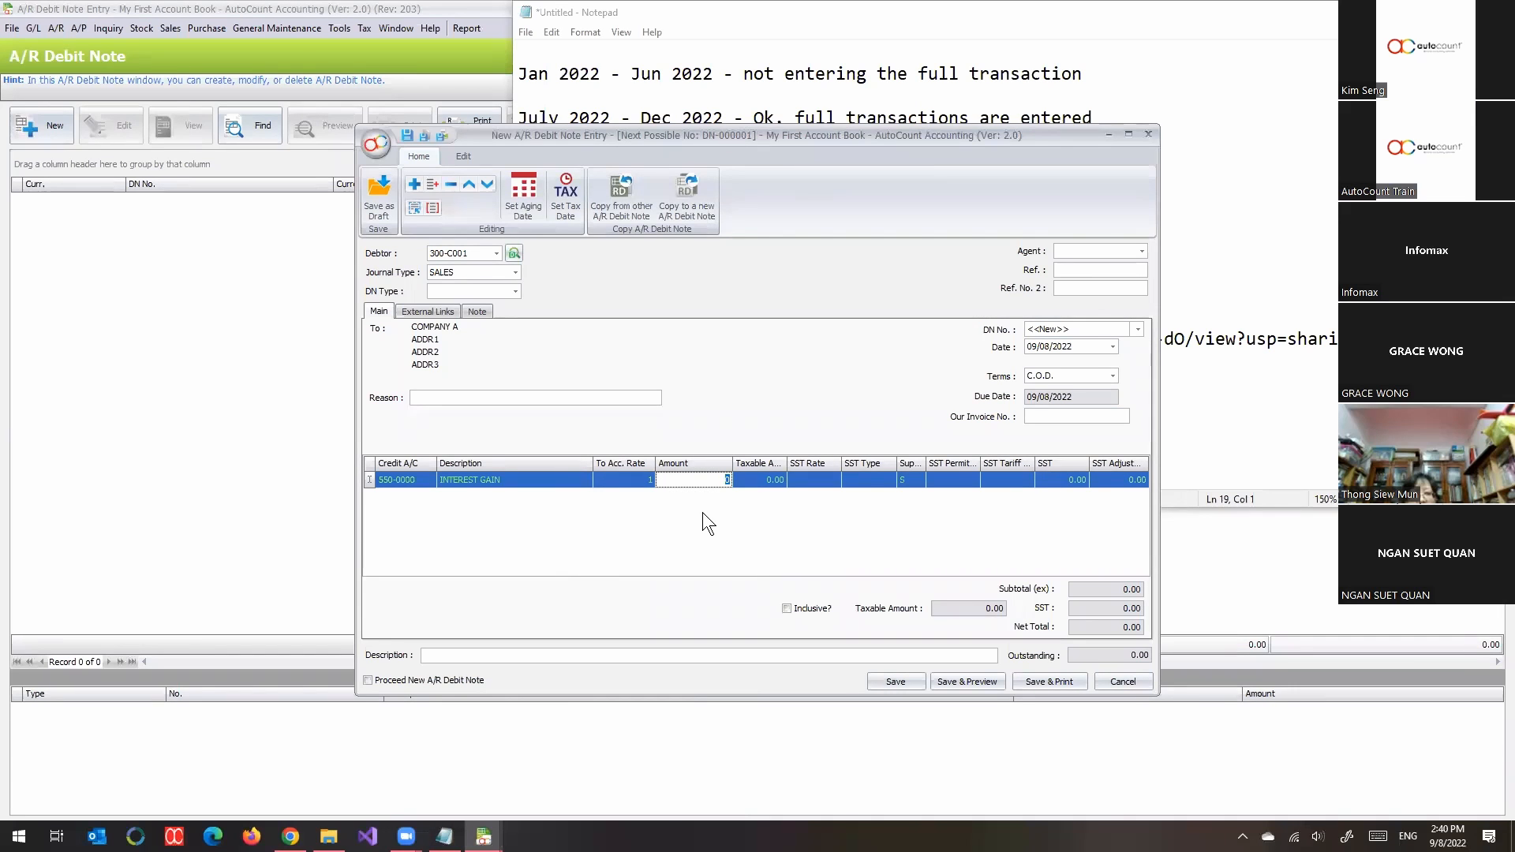
# Set the line amount to 1 and the debit note description to INTEREST CHARGE, then save without an invoice number.
pyautogui.write('1')
pyautogui.press('Tab')
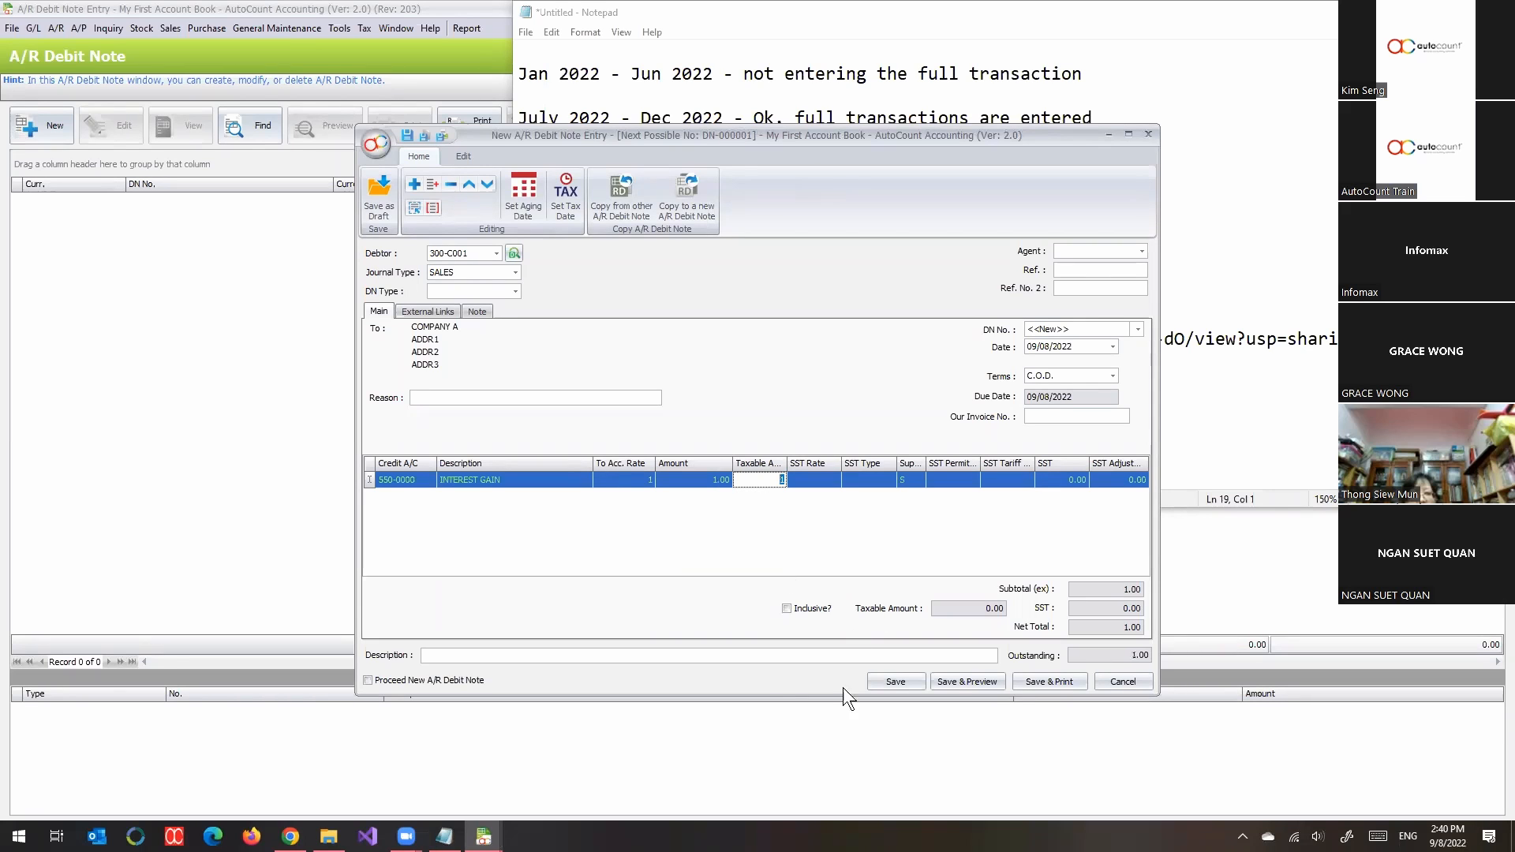
pyautogui.click(763, 655)
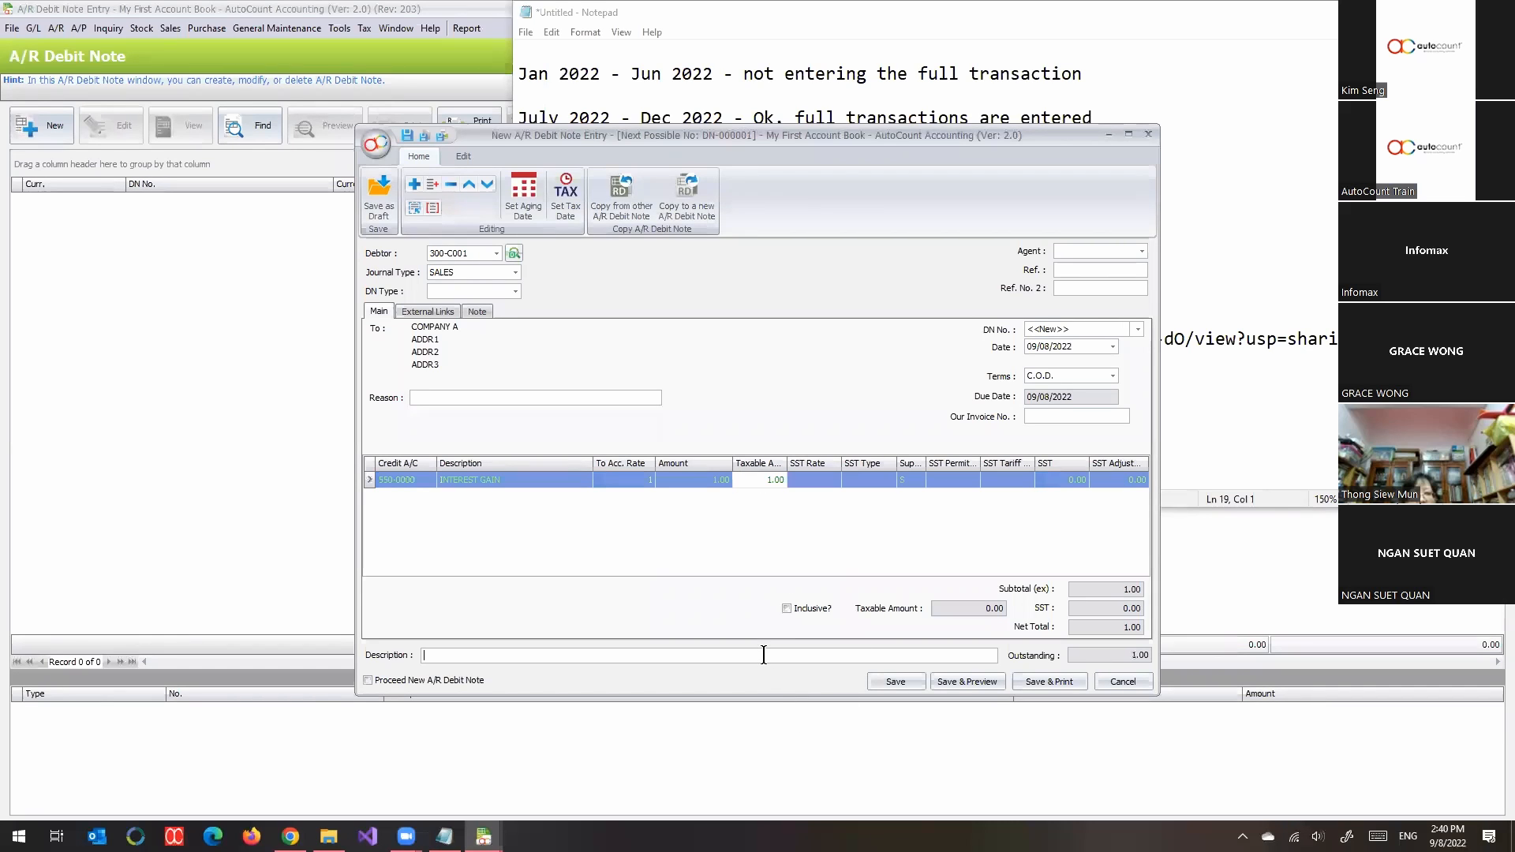
pyautogui.write('INTEREST CHARGE')
pyautogui.click(887, 687)
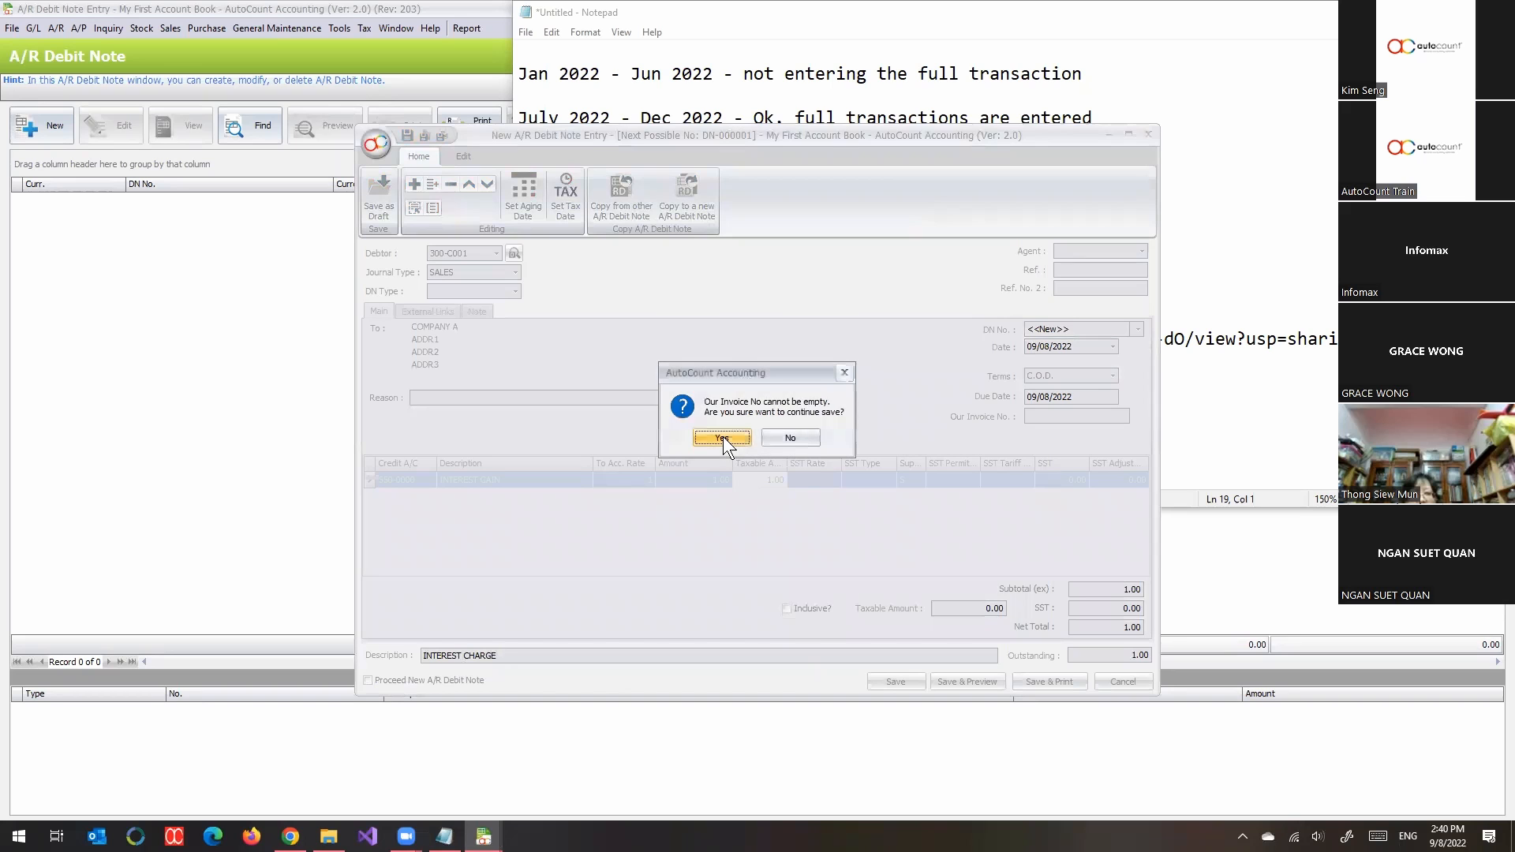
pyautogui.click(721, 437)
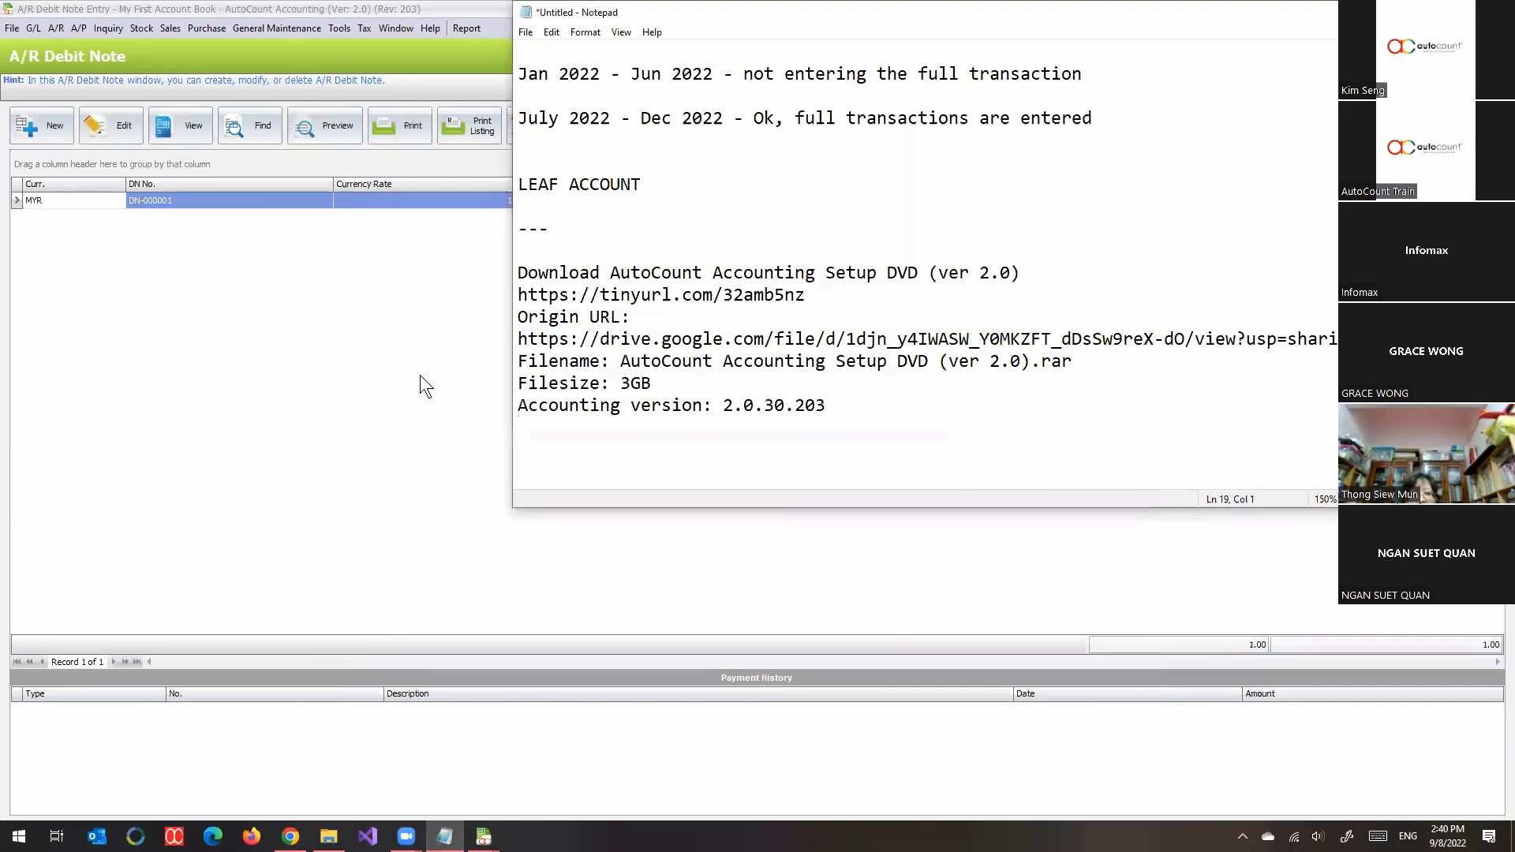
# Open the saved debit note DN-000001 to review its details, then close it.
pyautogui.click(418, 376)
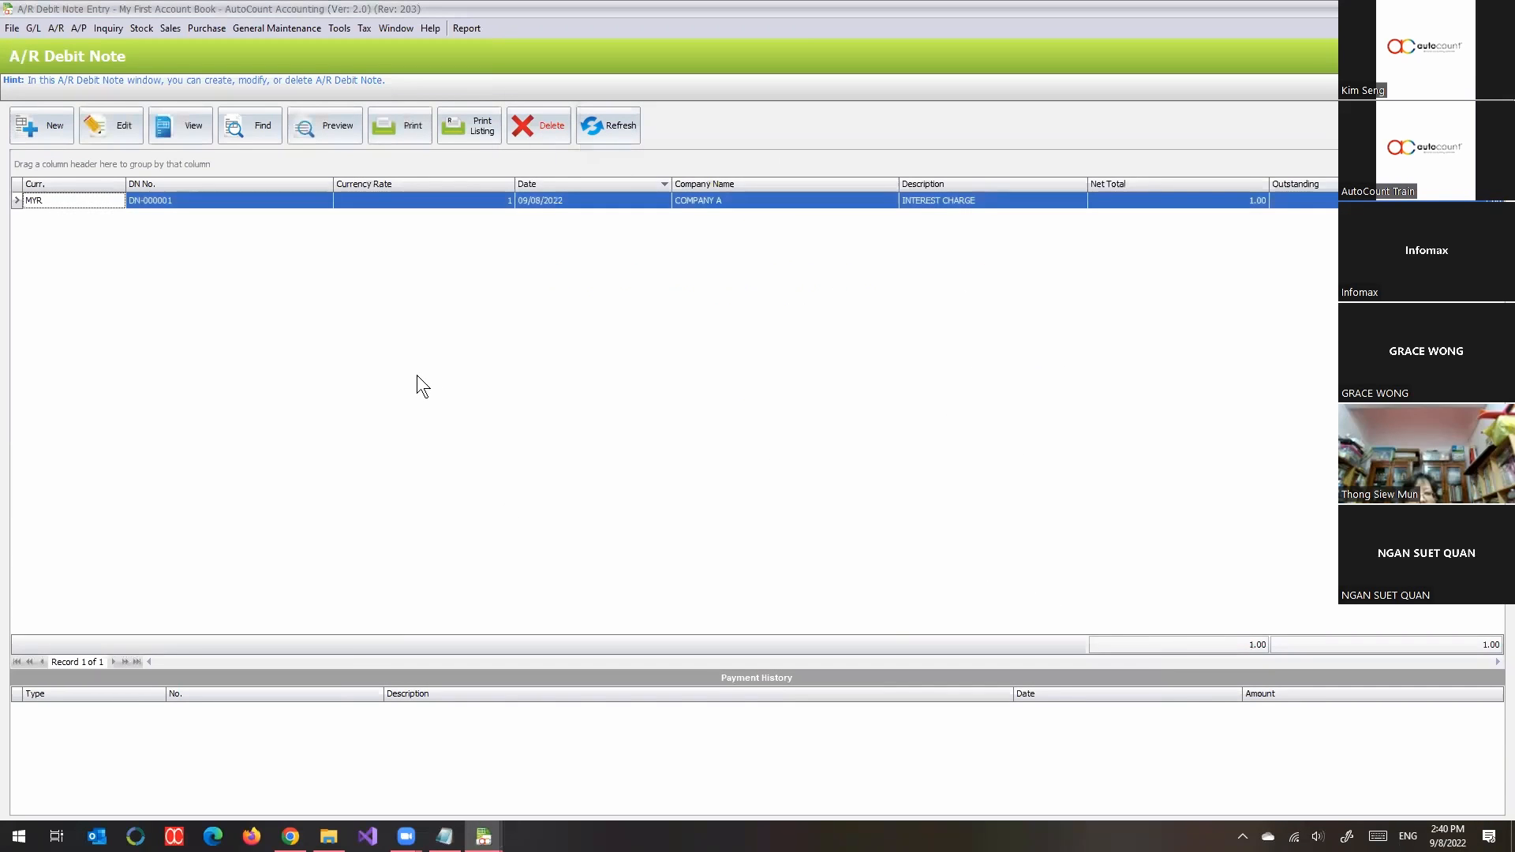
pyautogui.doubleClick(224, 205)
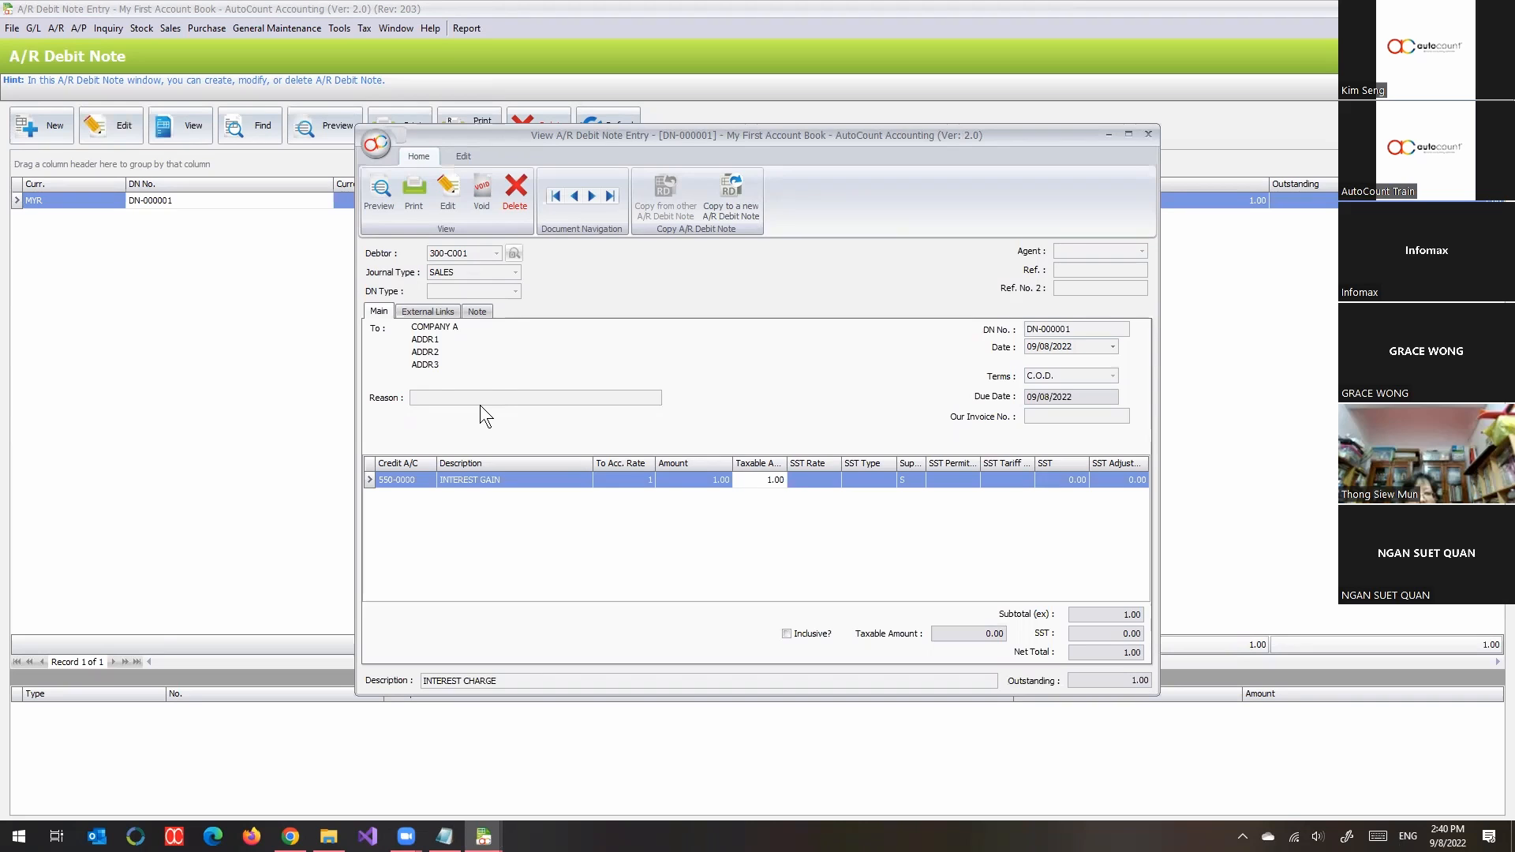
pyautogui.press('Escape')
# Create a new A/R credit note in a maximized entry window with COMPANY B as the debtor.
pyautogui.click(57, 27)
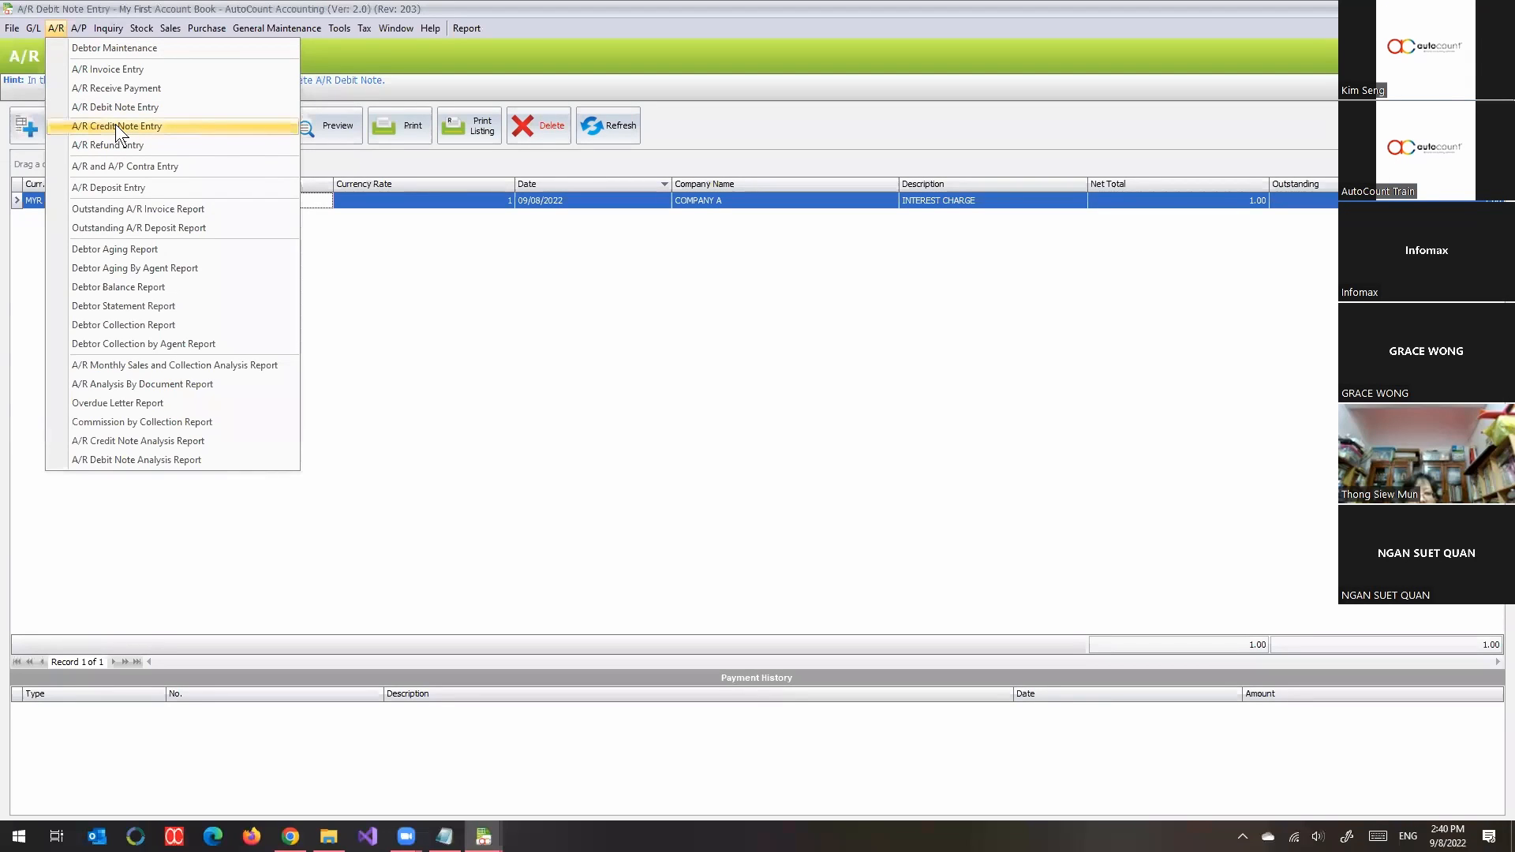
pyautogui.click(115, 125)
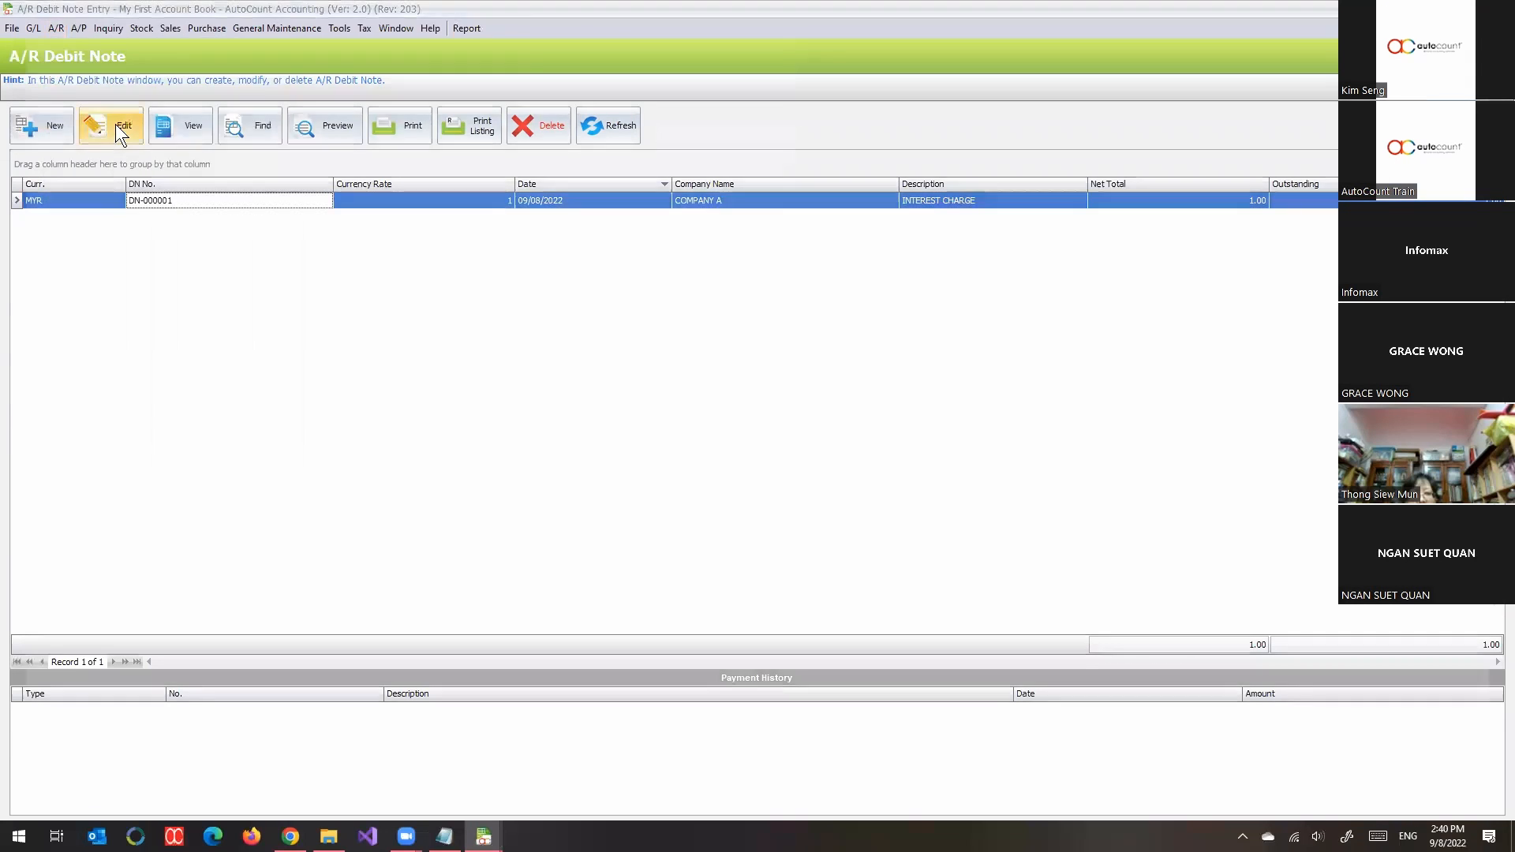
pyautogui.click(66, 140)
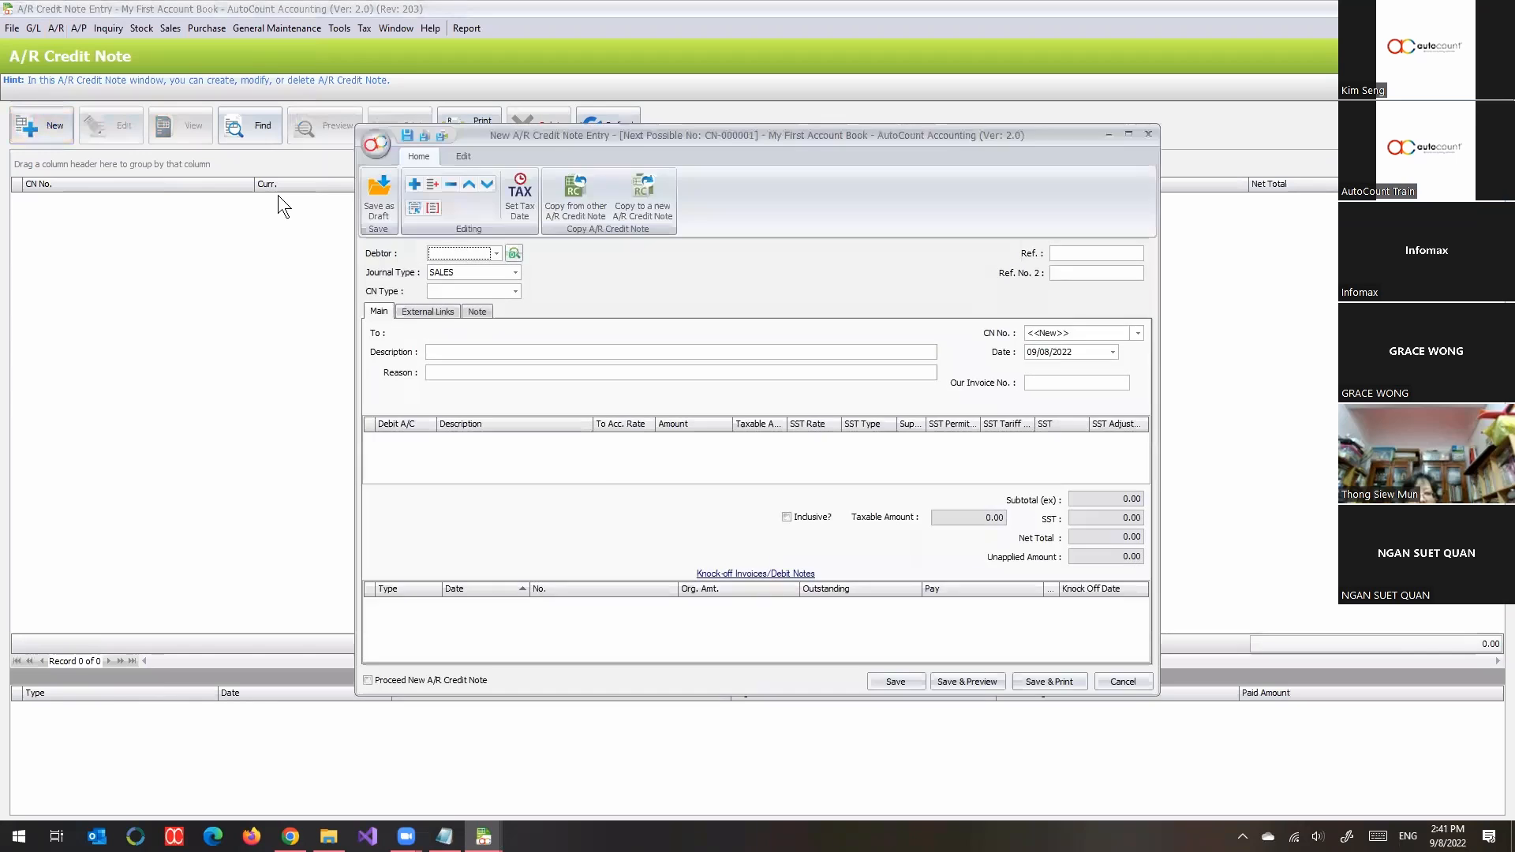
pyautogui.doubleClick(508, 138)
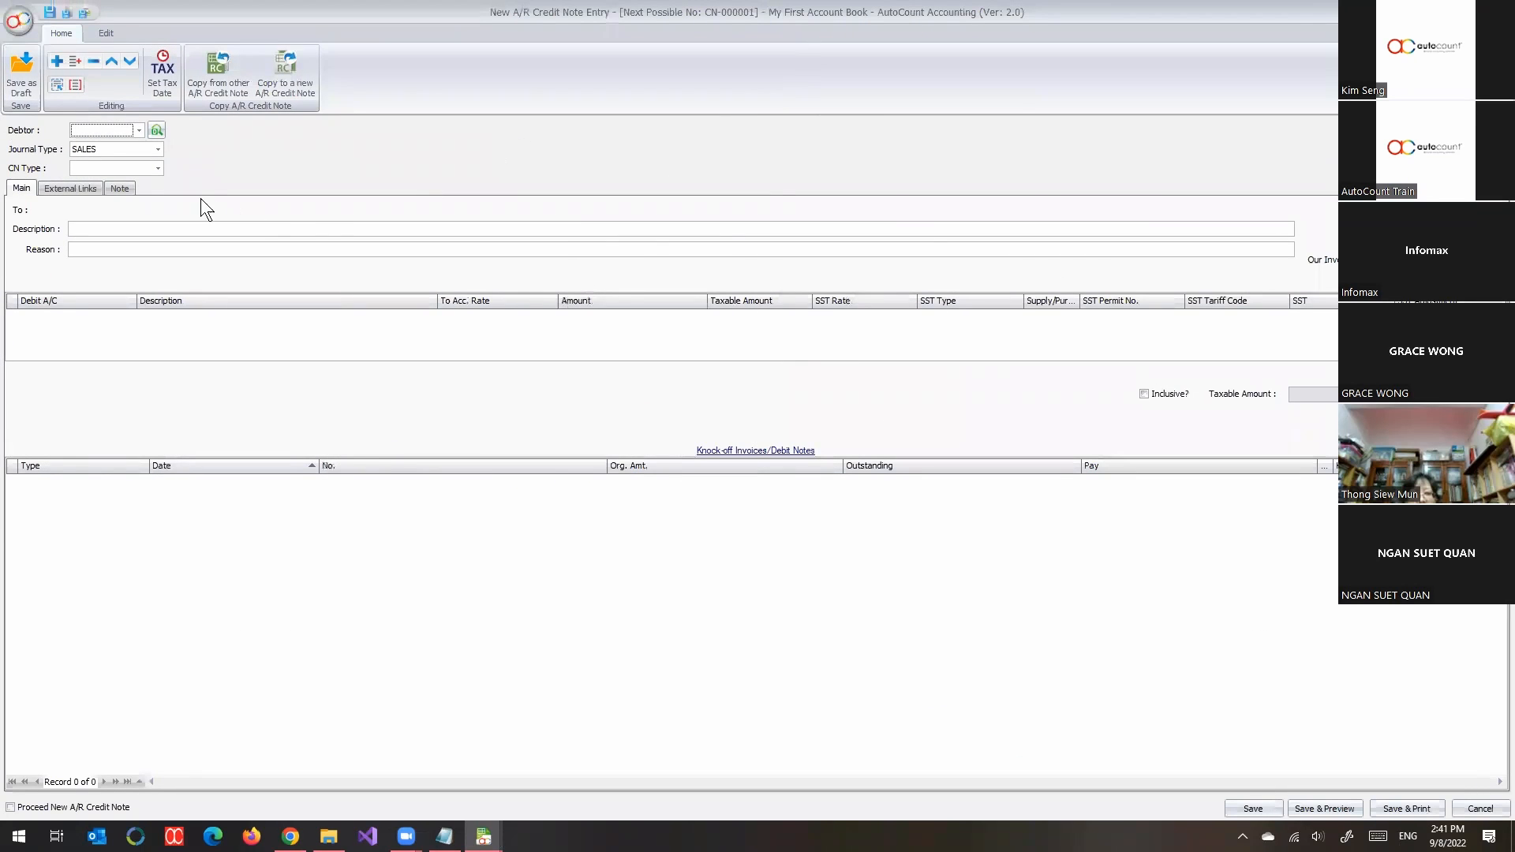
pyautogui.click(140, 131)
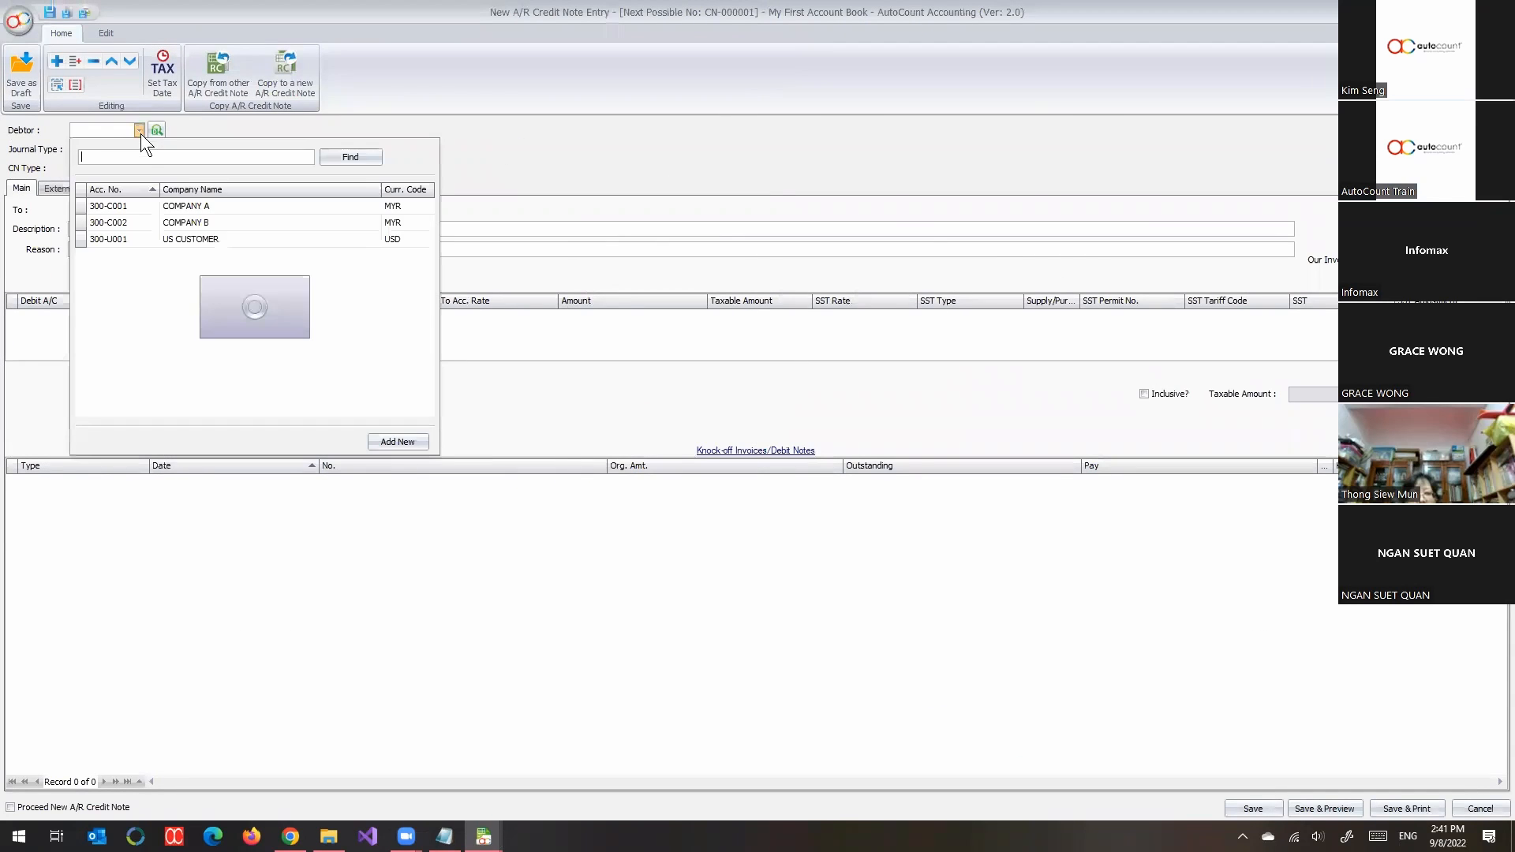
pyautogui.click(147, 221)
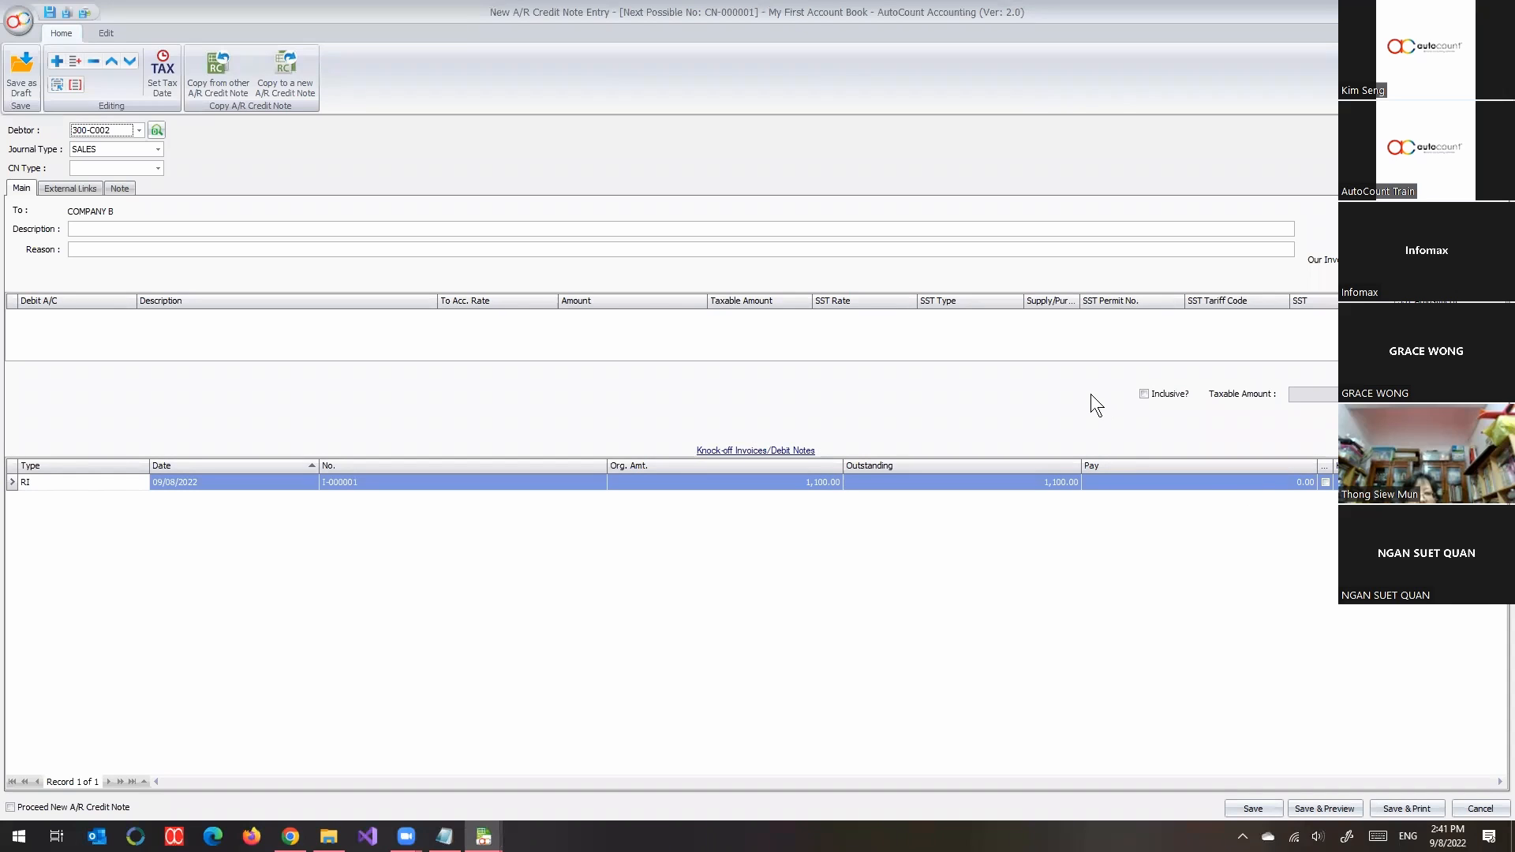
# Insert a detail line in the credit note and set its debit account to 510-0000 RETURN INWARDS.
pyautogui.click(387, 247)
pyautogui.rightClick(207, 330)
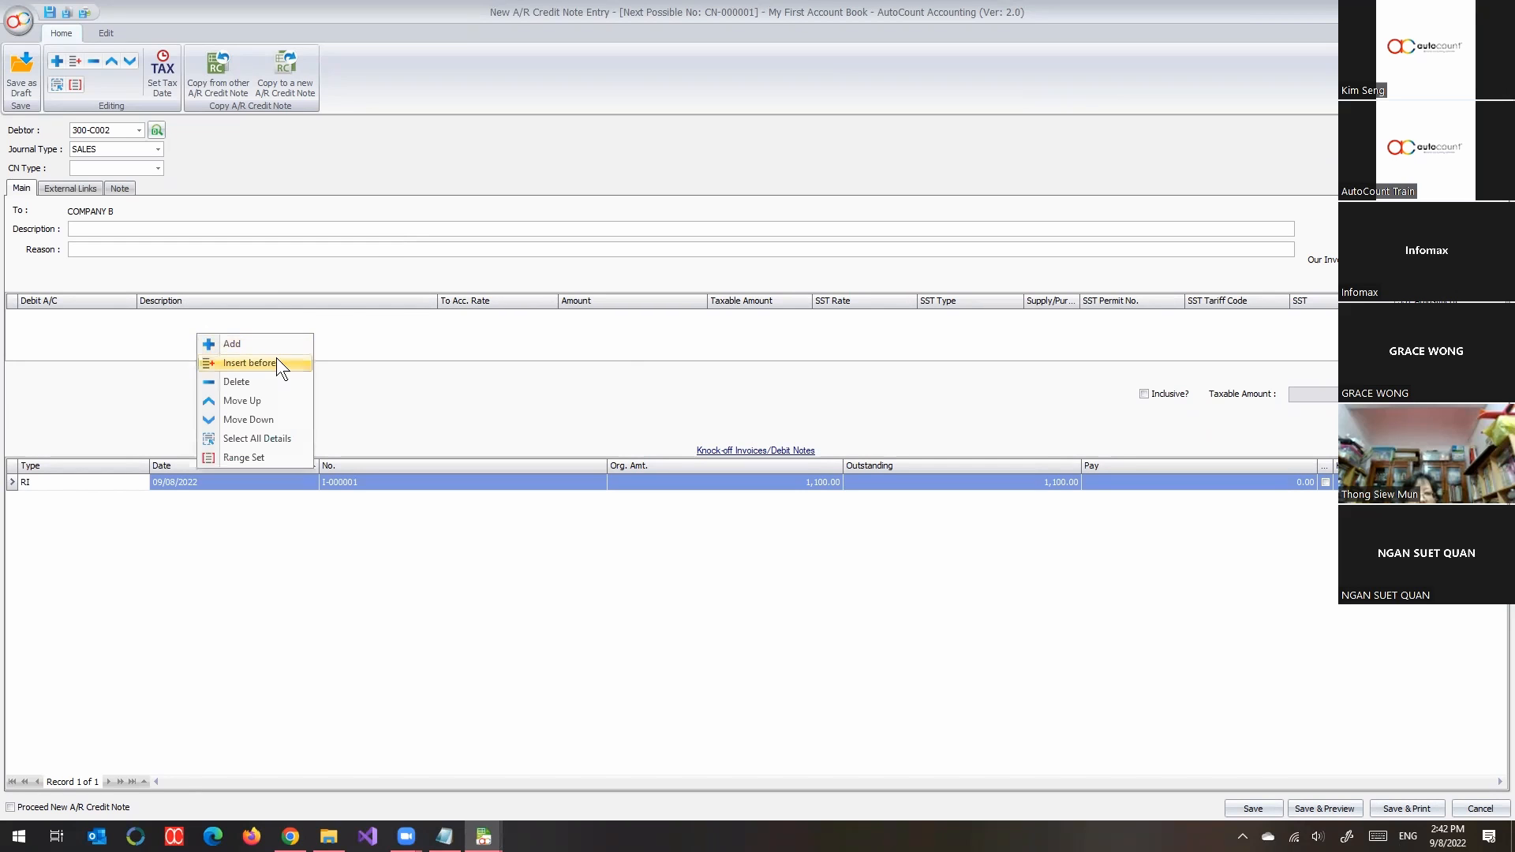
pyautogui.click(279, 356)
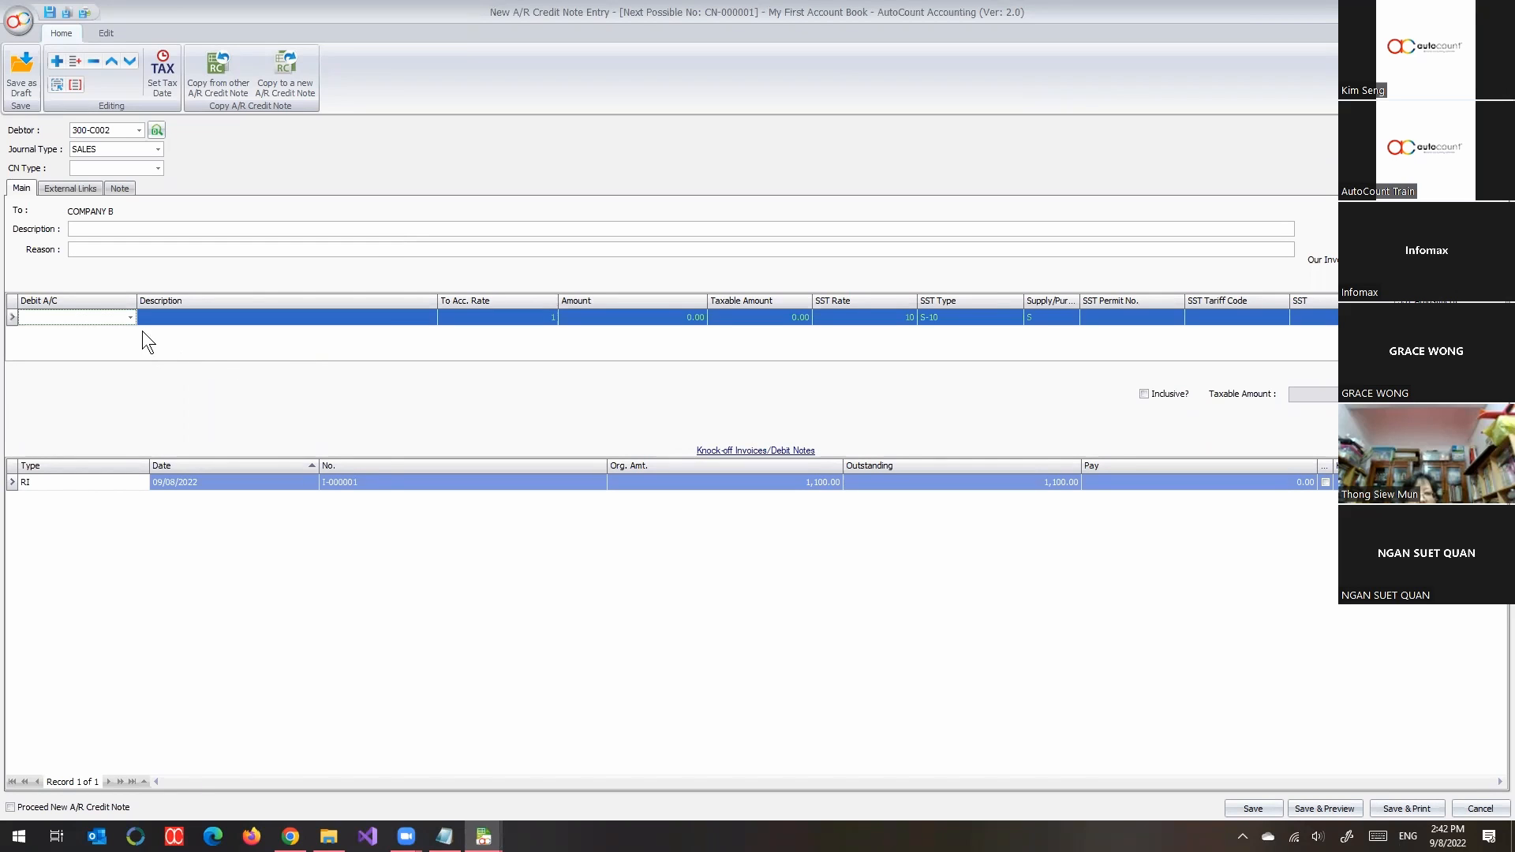
pyautogui.click(130, 317)
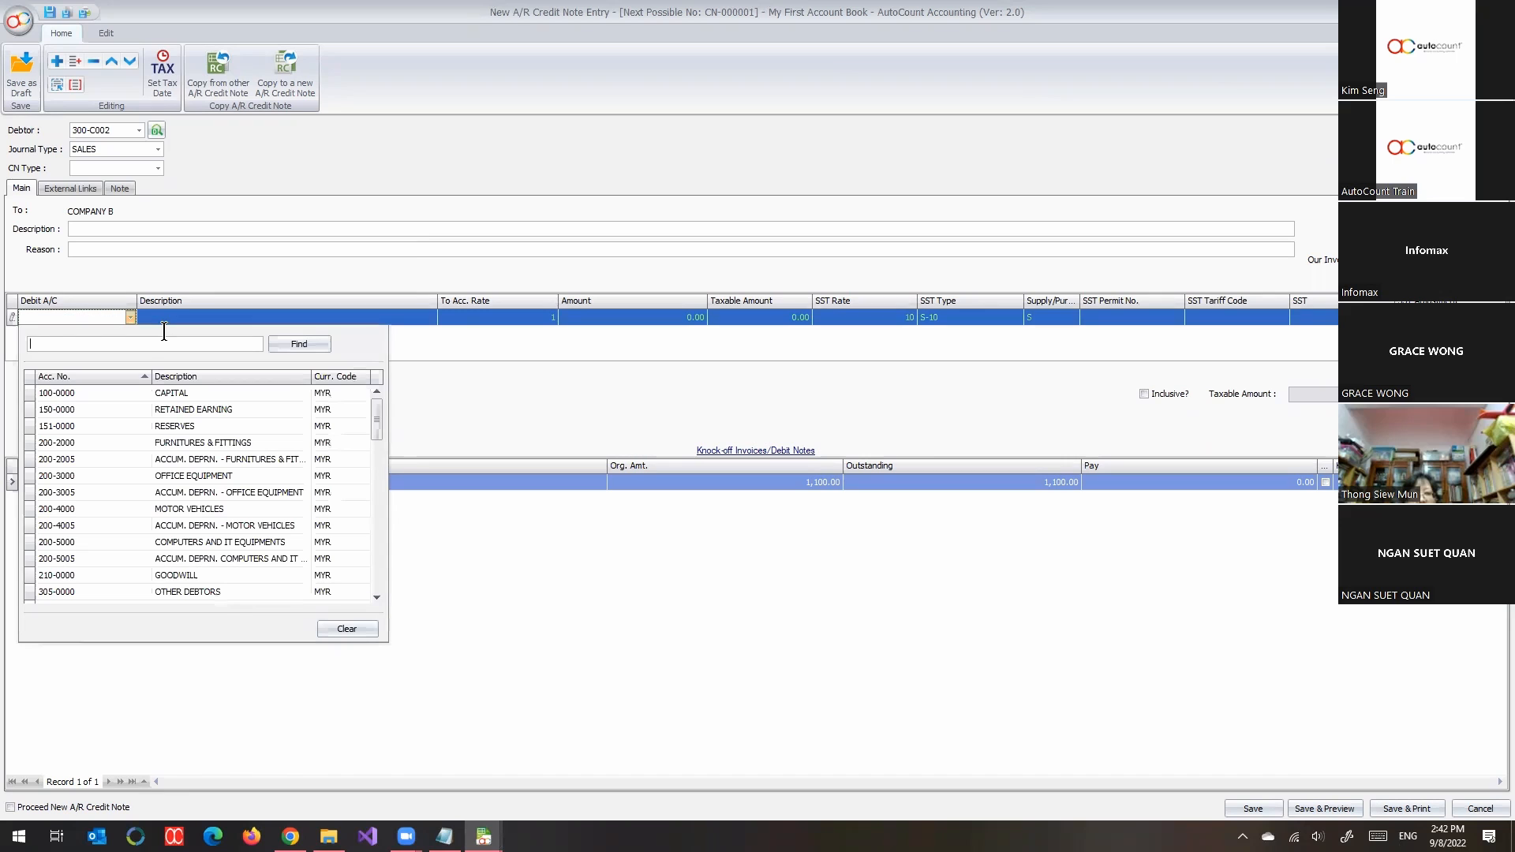
pyautogui.write('RETURN')
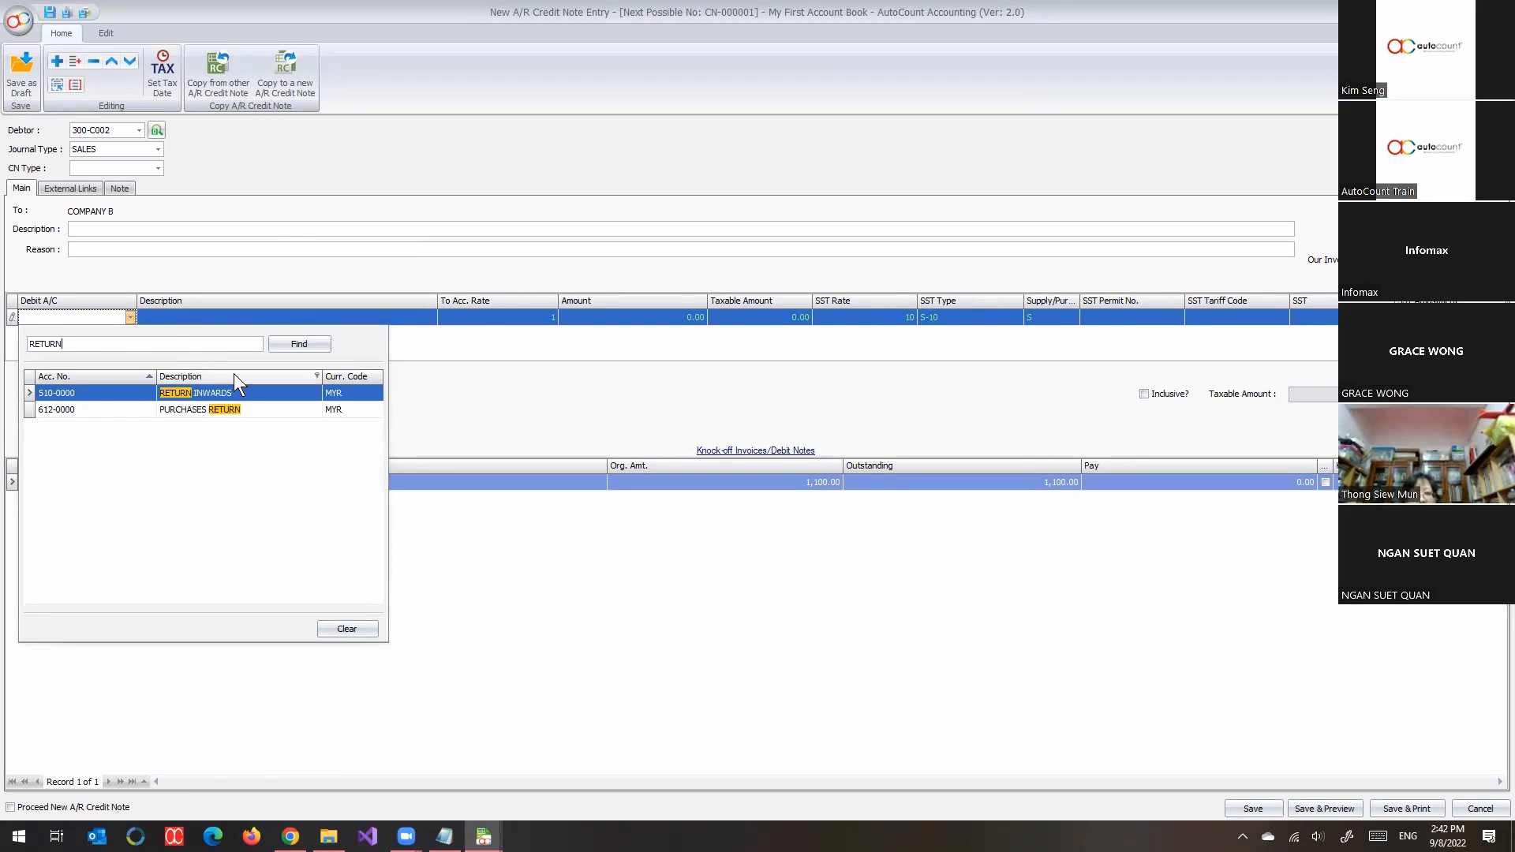
pyautogui.click(211, 394)
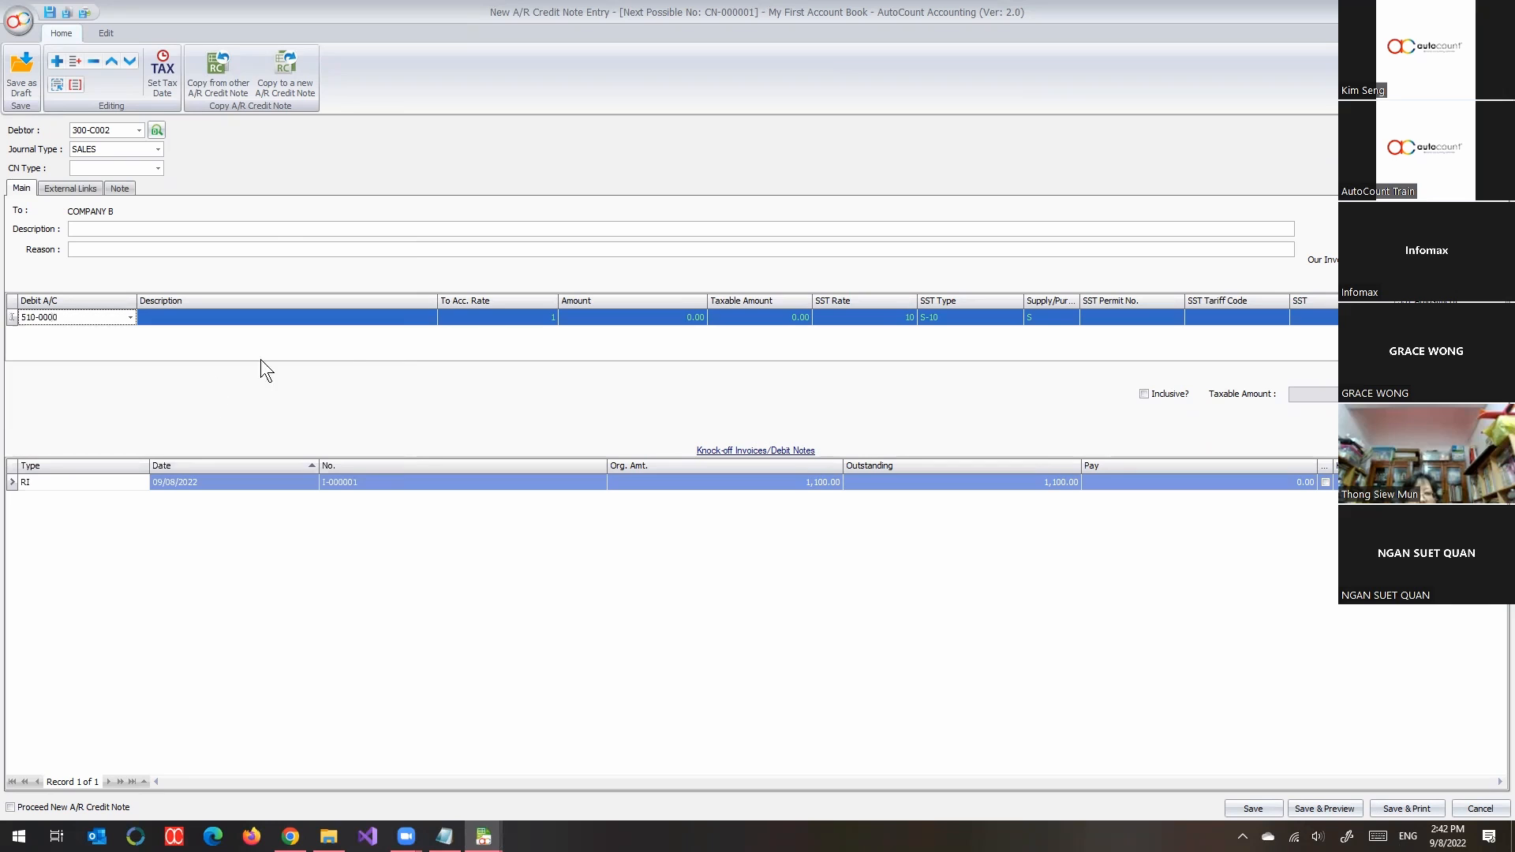
# Set the return inwards line amount to 30 and knock off invoice I-000001 with the credit note.
pyautogui.click(669, 315)
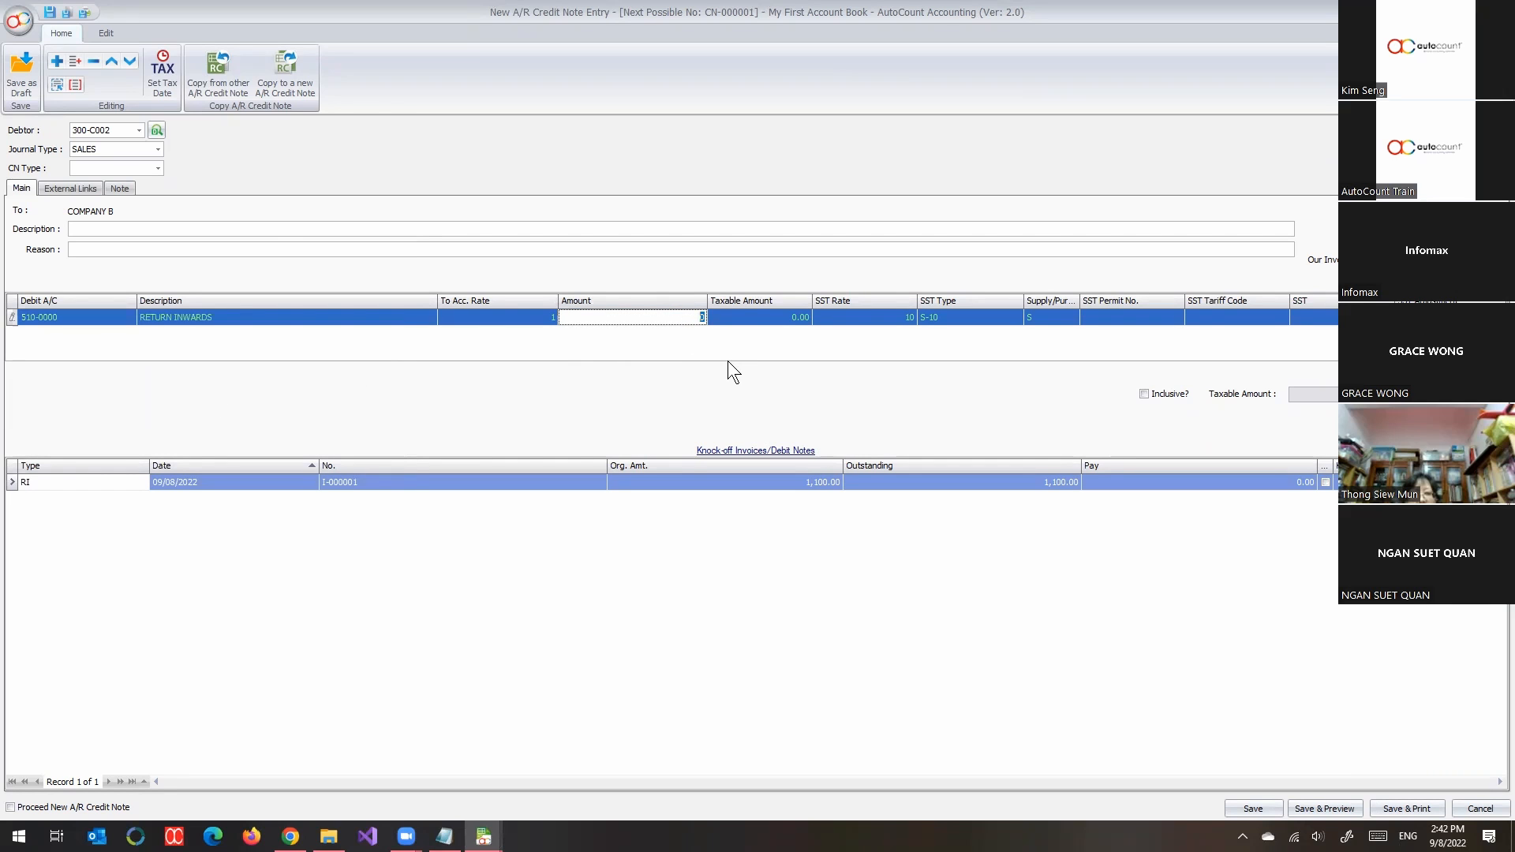
pyautogui.write('1')
pyautogui.write('30')
pyautogui.press('Tab')
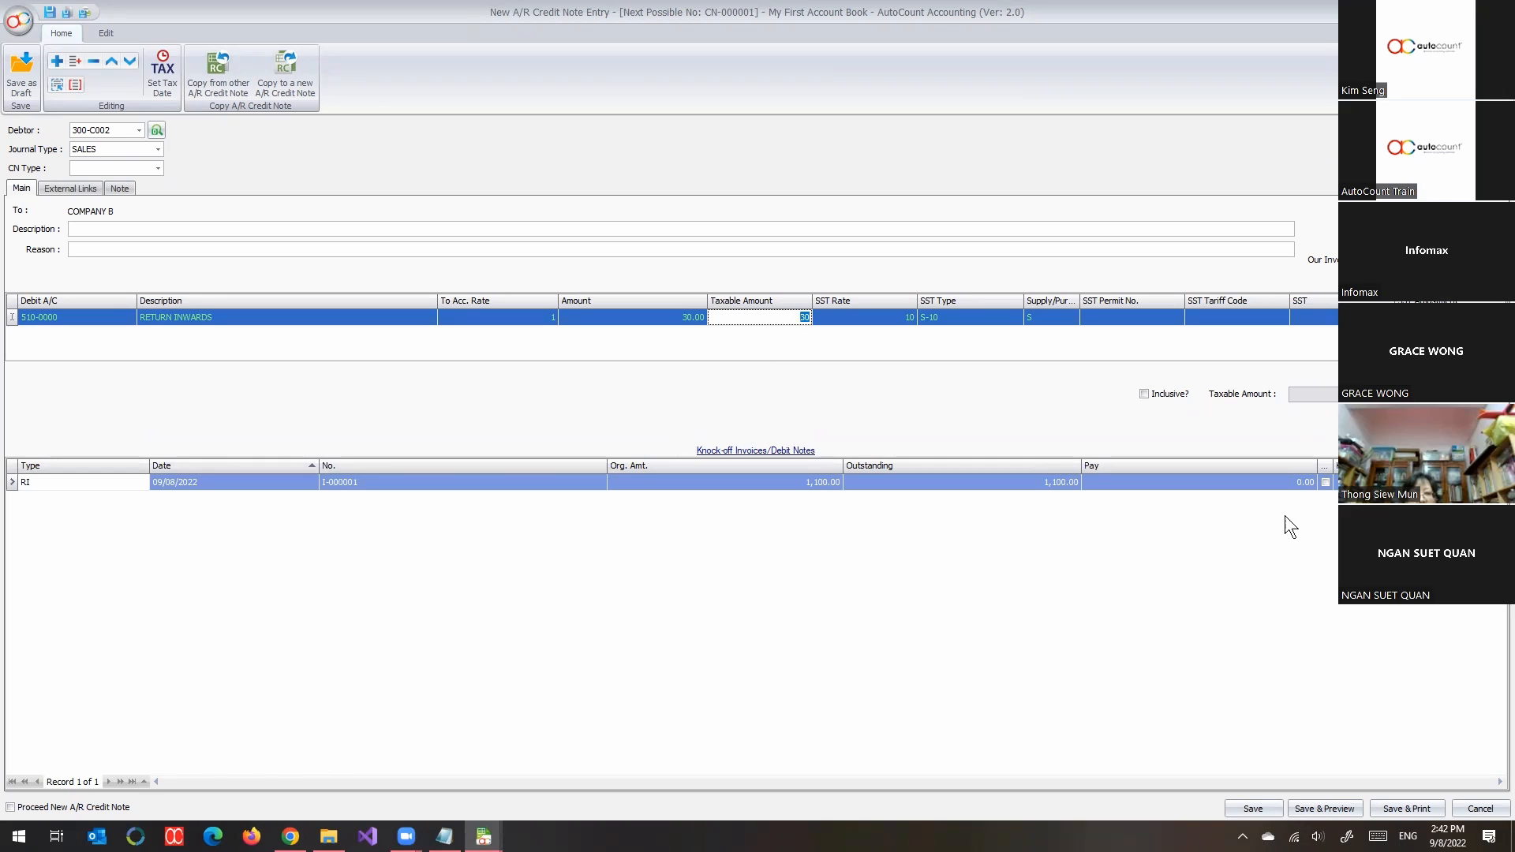
pyautogui.click(1329, 482)
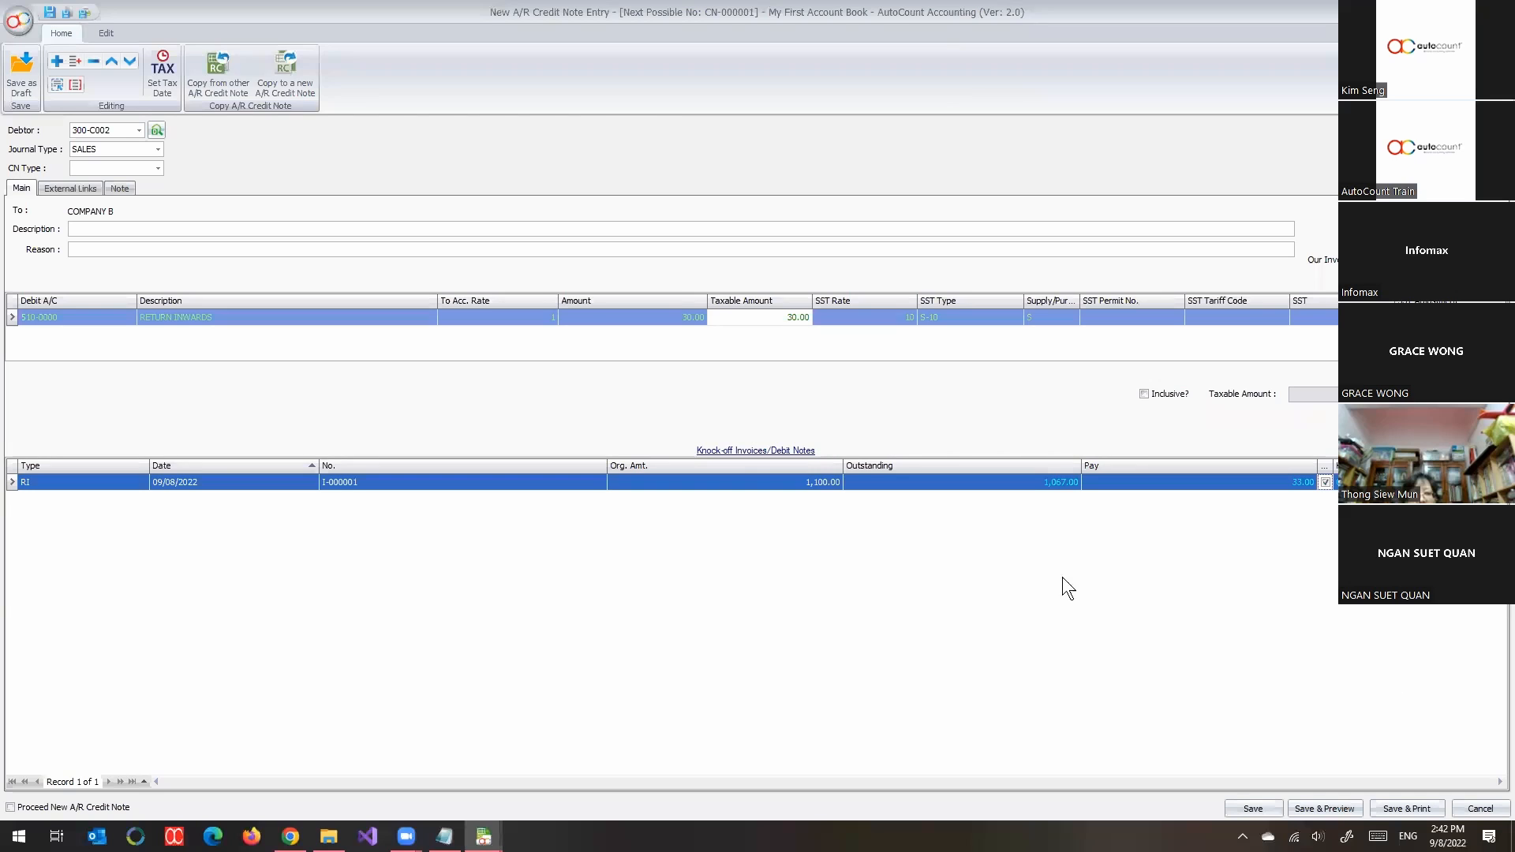
# Restore the credit note window to its smaller size and save the entry without a reason.
pyautogui.doubleClick(935, 12)
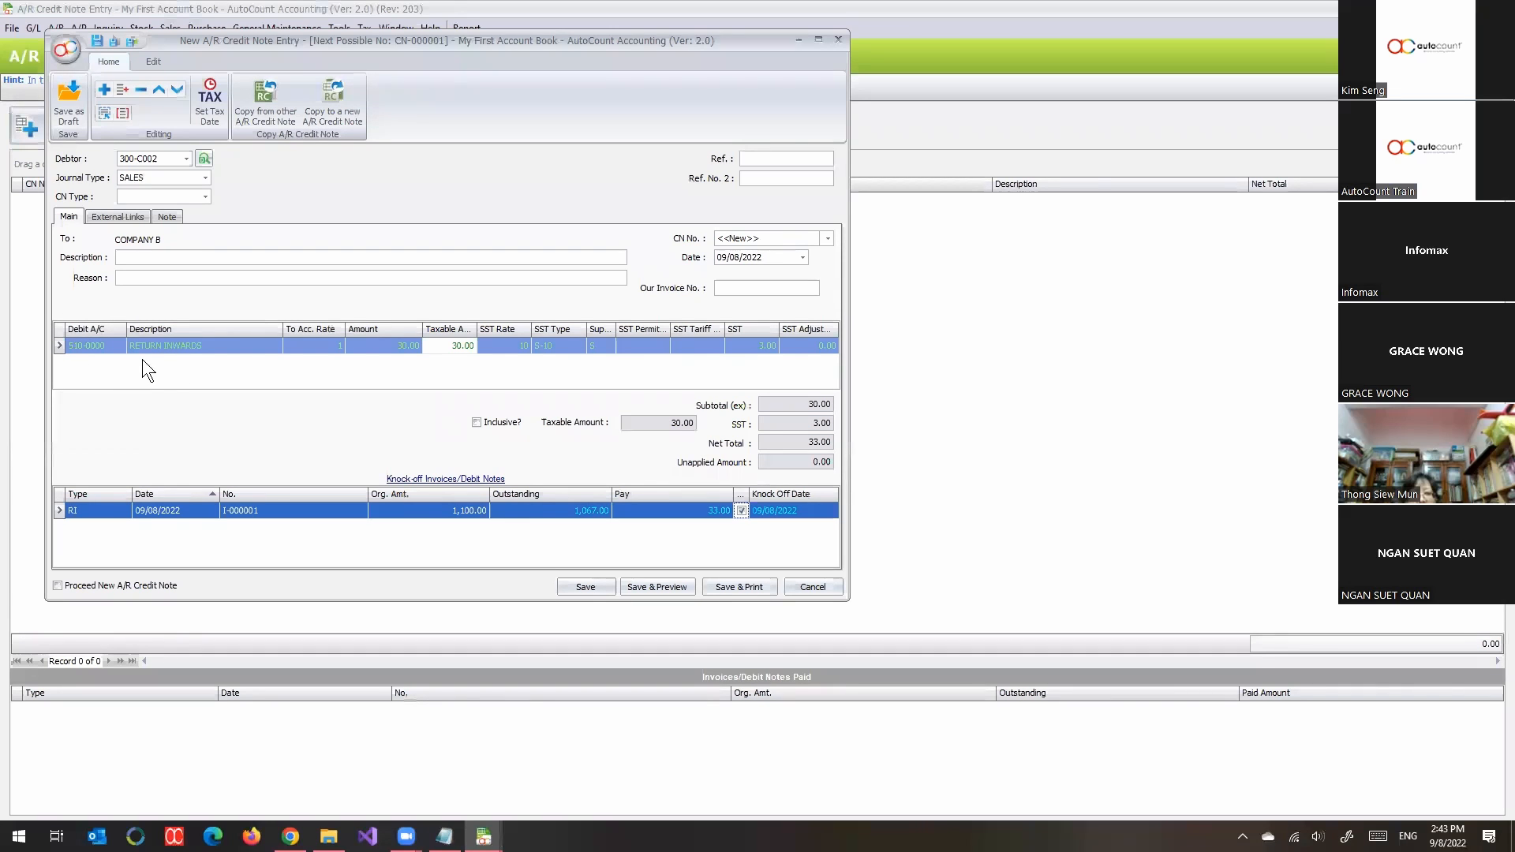
pyautogui.click(569, 599)
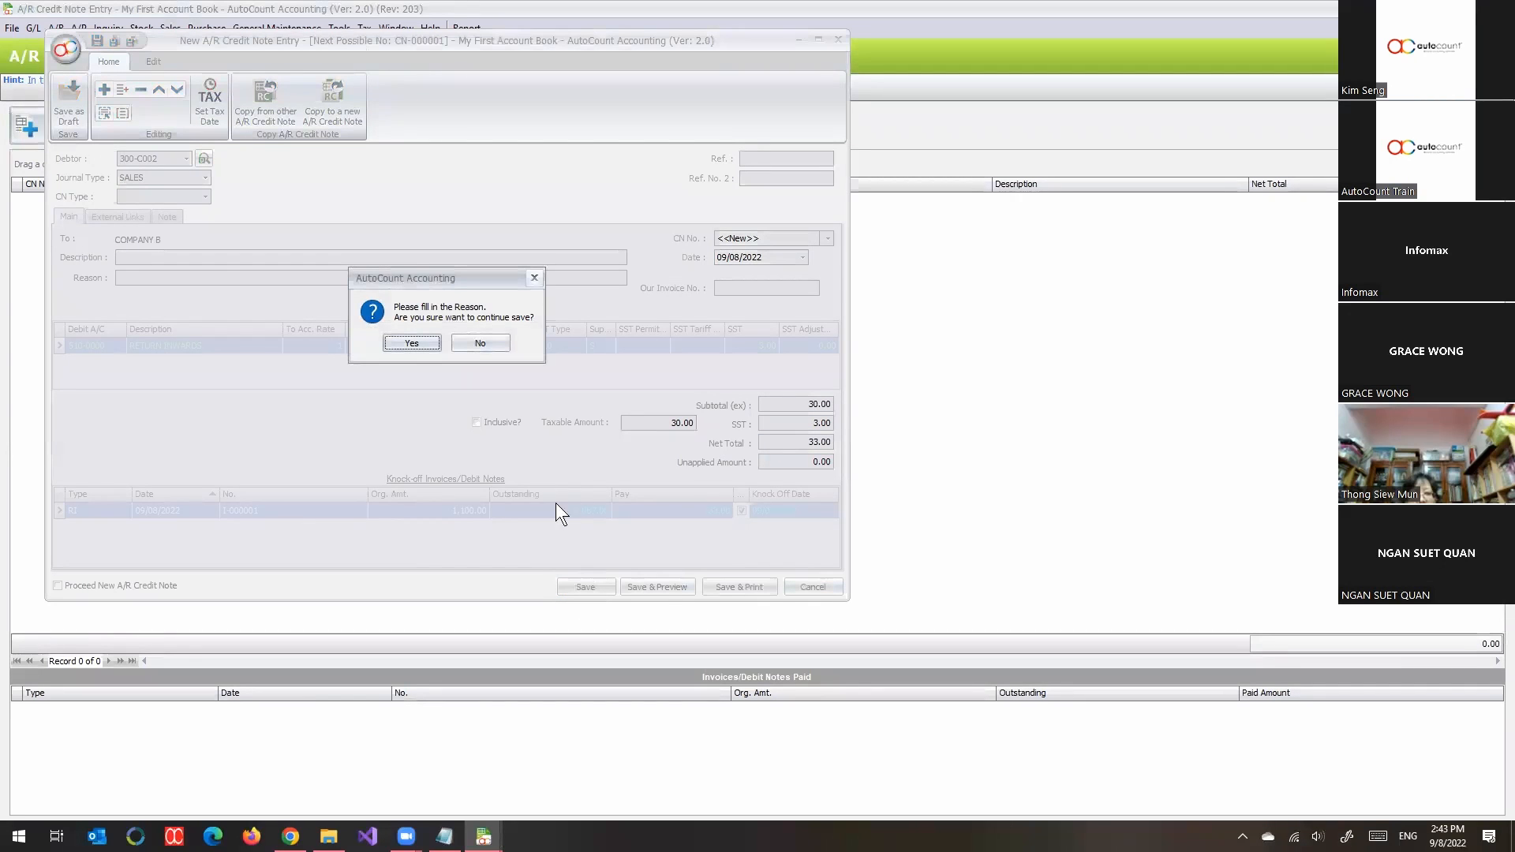
pyautogui.click(432, 343)
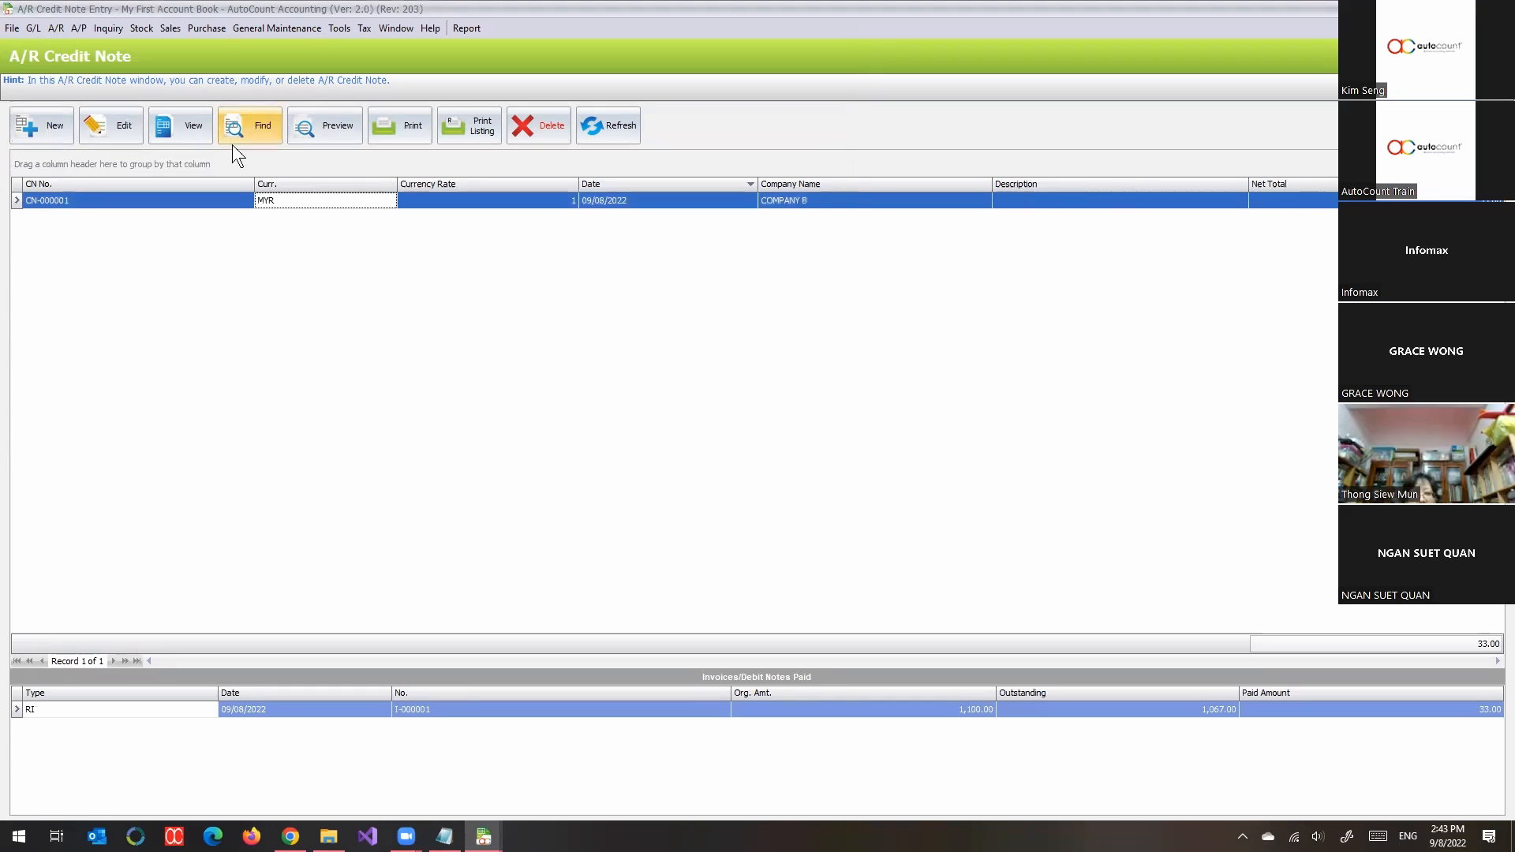
# Open the A/R Refund Entry list.
pyautogui.click(71, 33)
pyautogui.moveTo(59, 35)
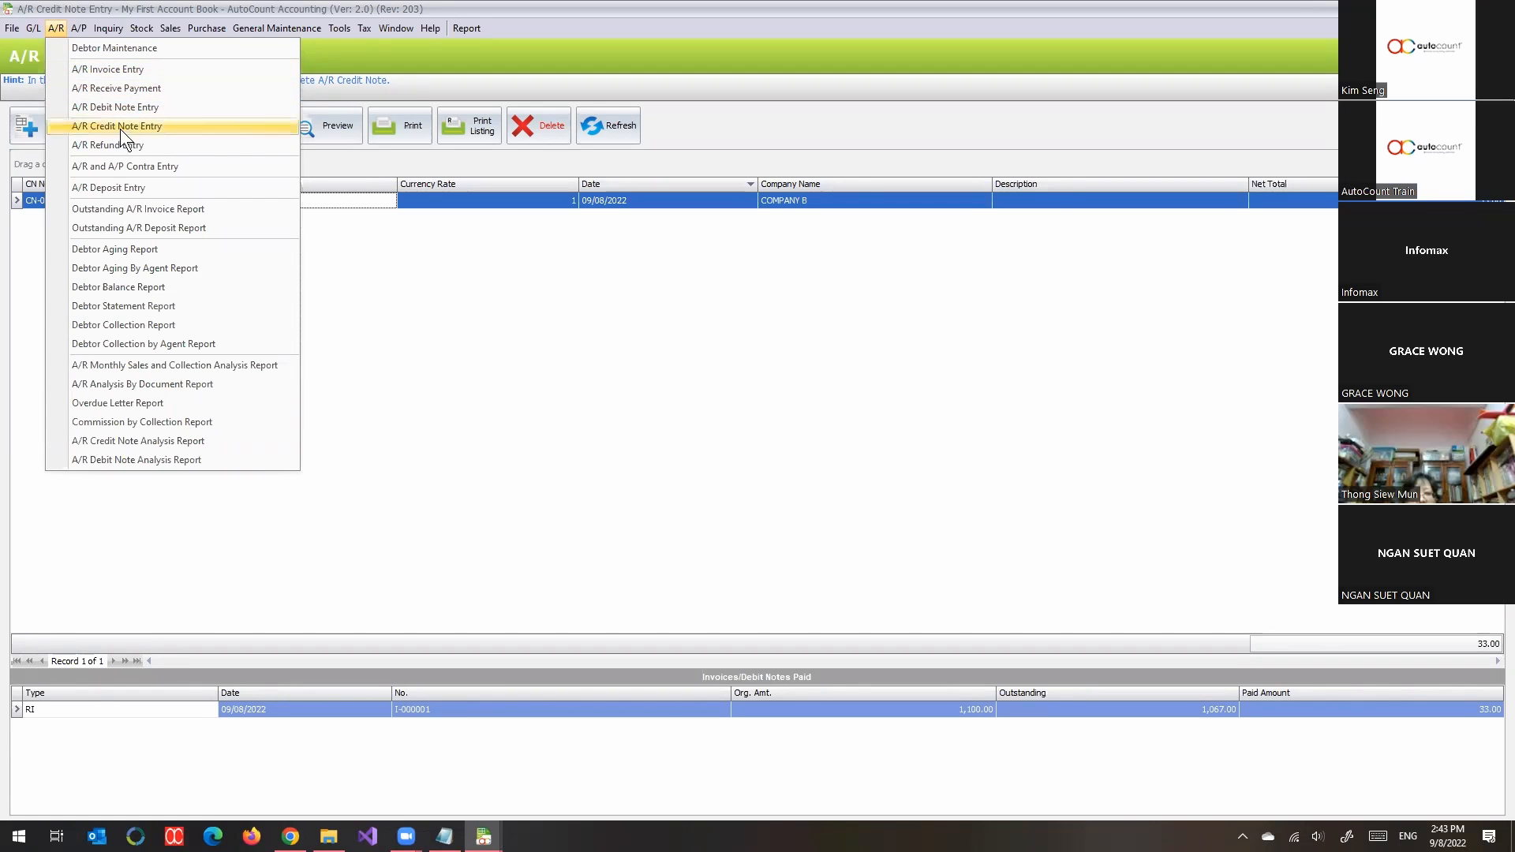
pyautogui.click(177, 145)
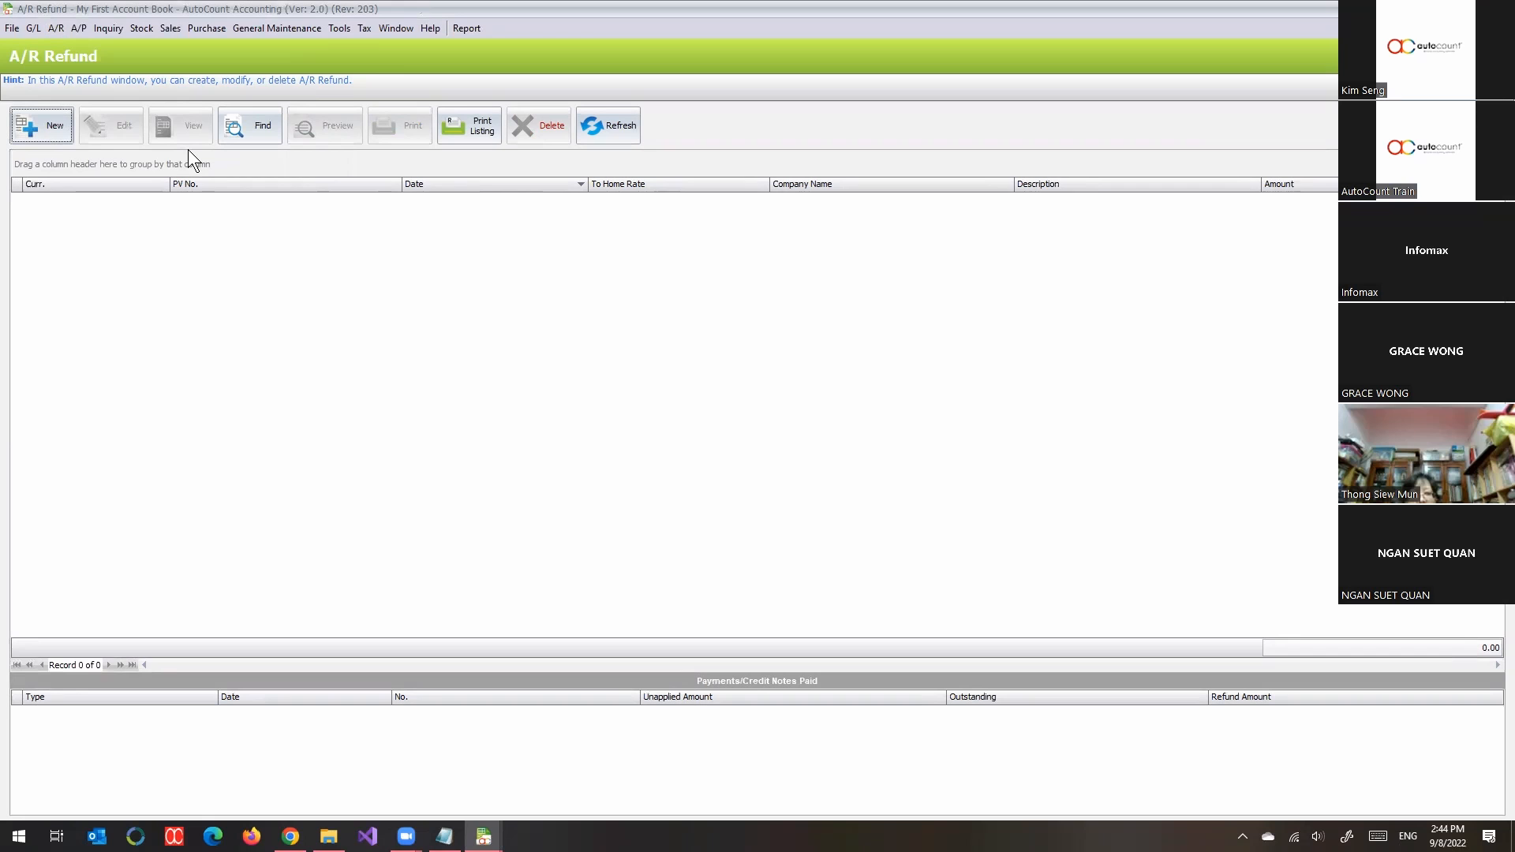
pyautogui.click(35, 130)
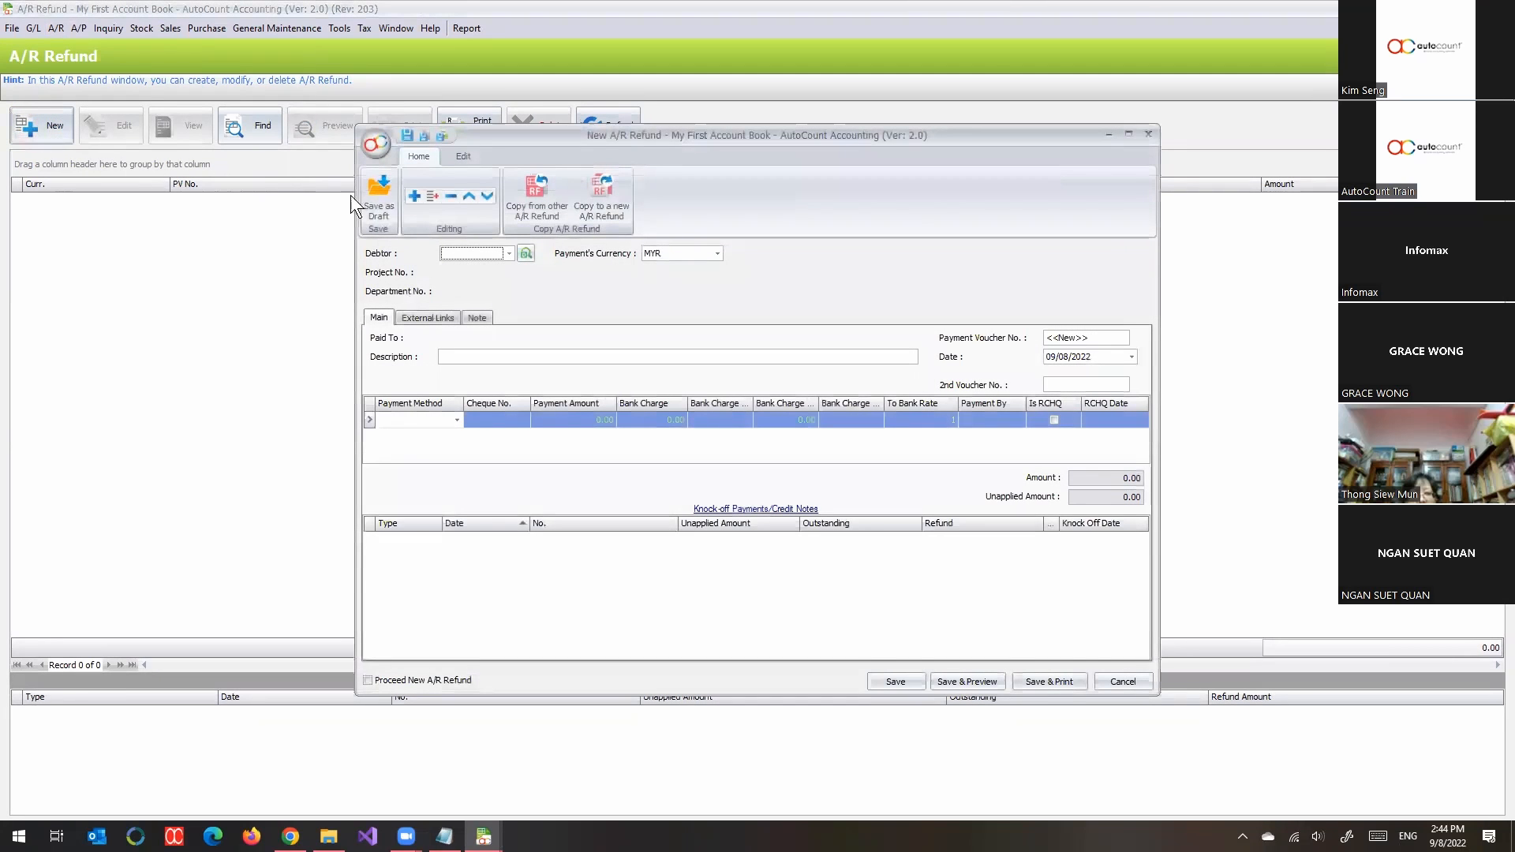
pyautogui.doubleClick(530, 136)
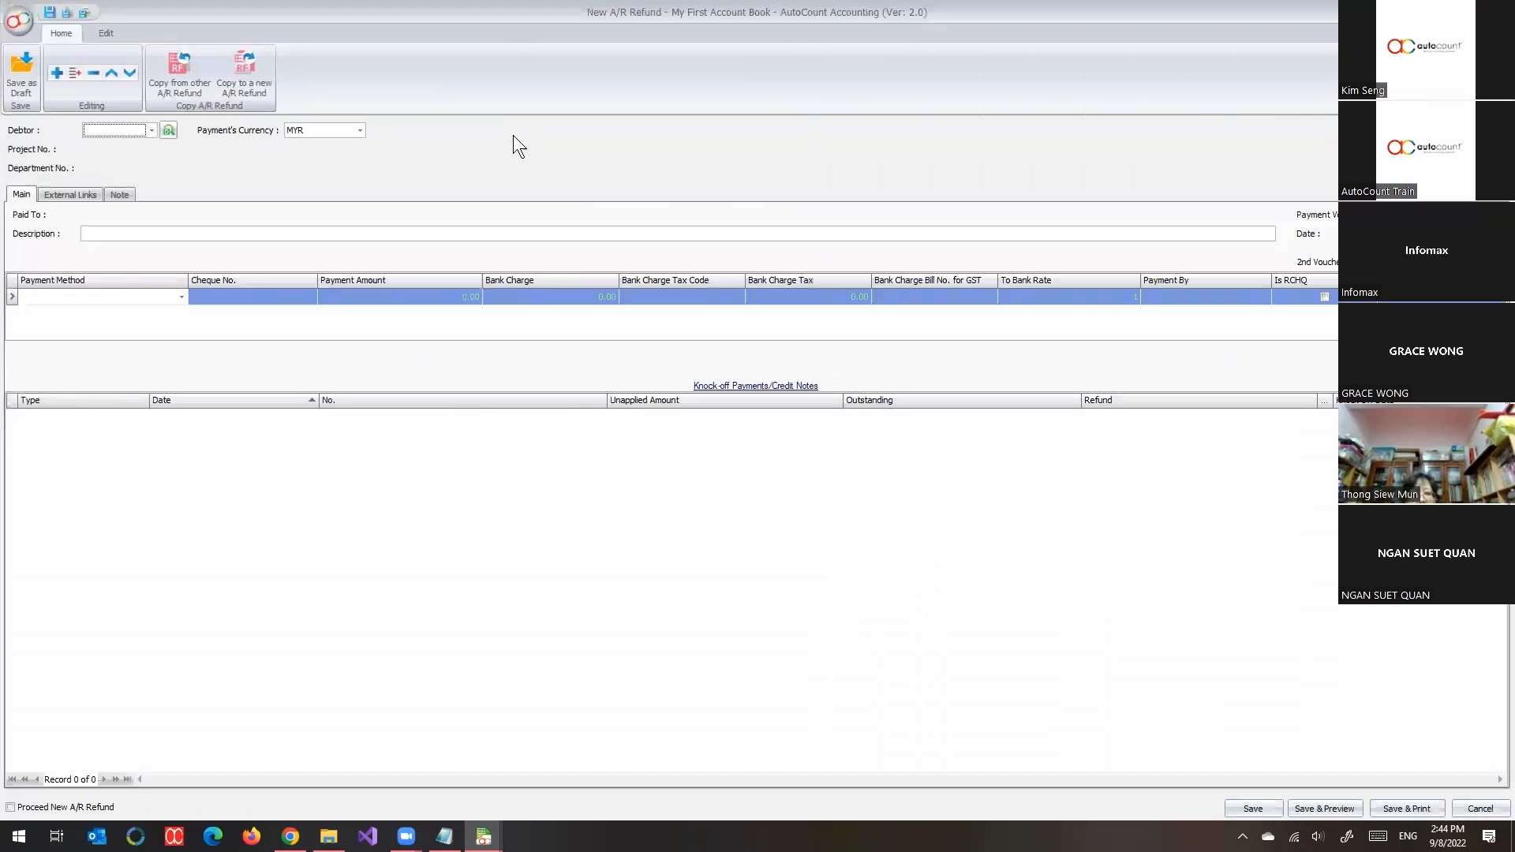
pyautogui.click(165, 131)
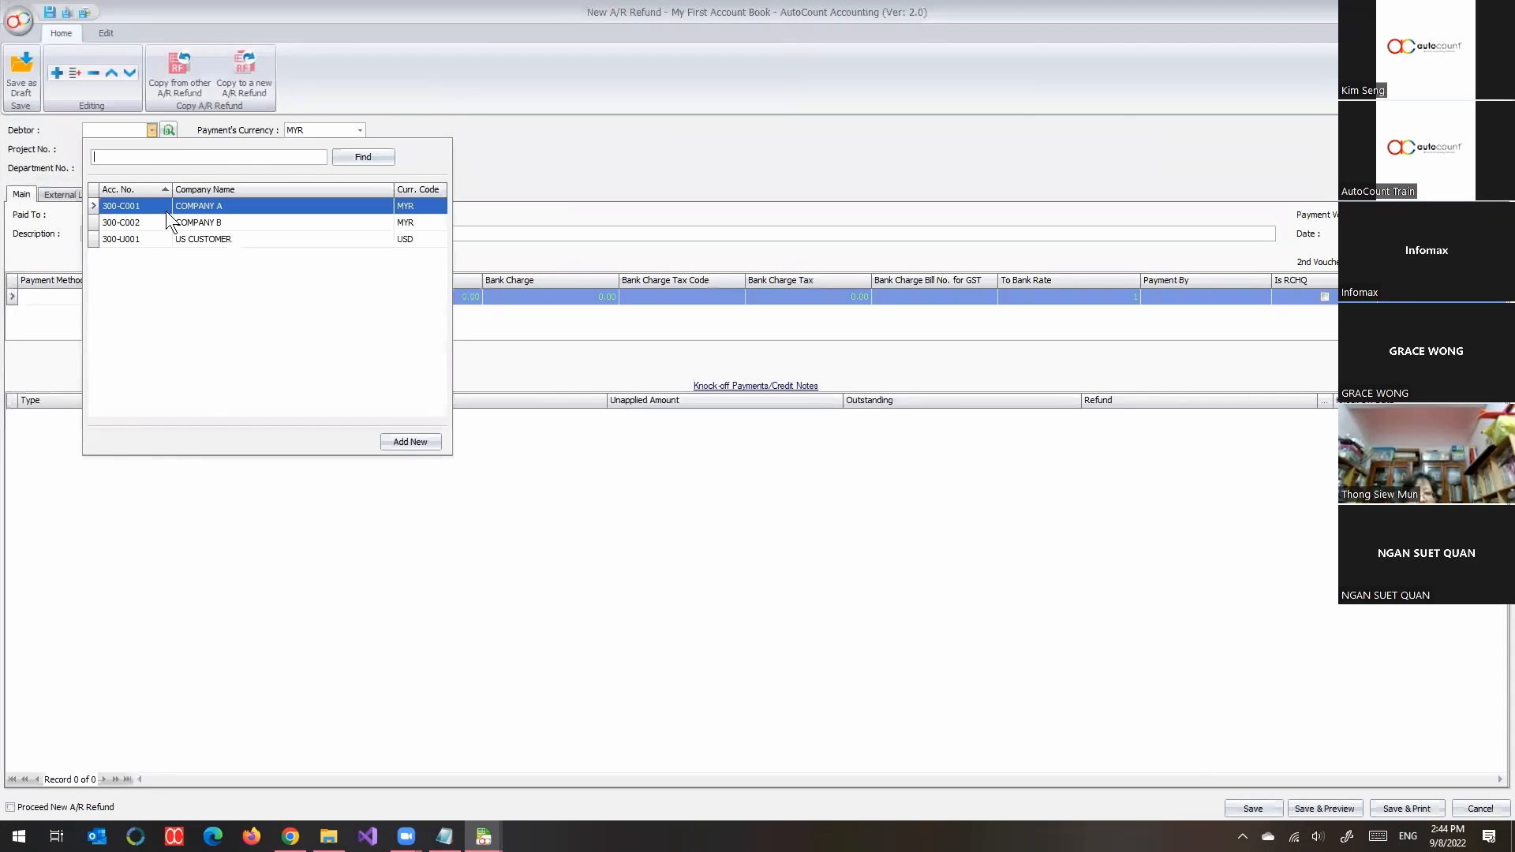
pyautogui.click(167, 207)
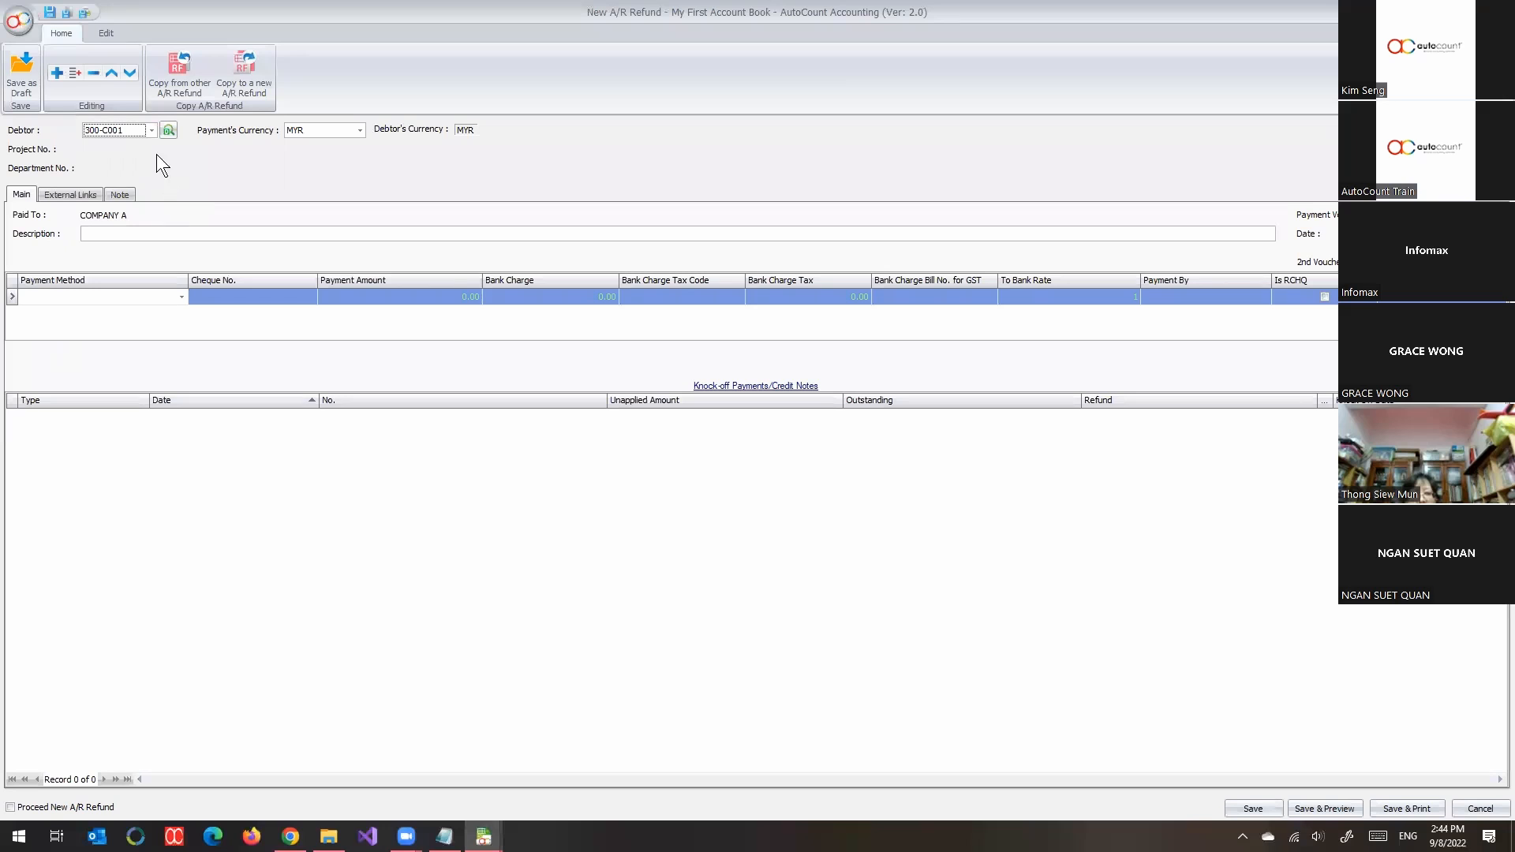
pyautogui.click(150, 131)
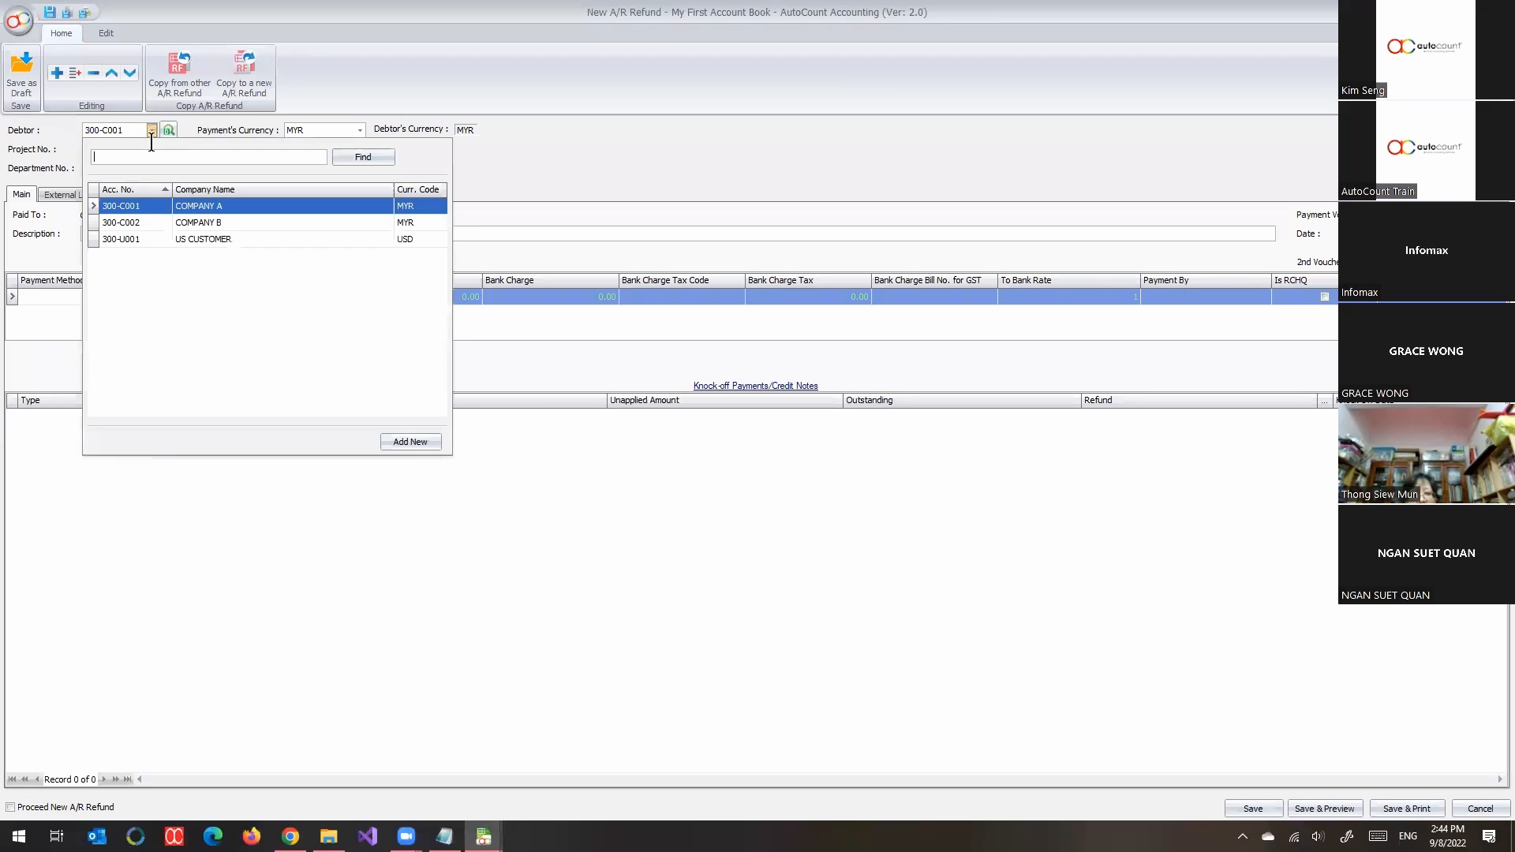
pyautogui.click(154, 222)
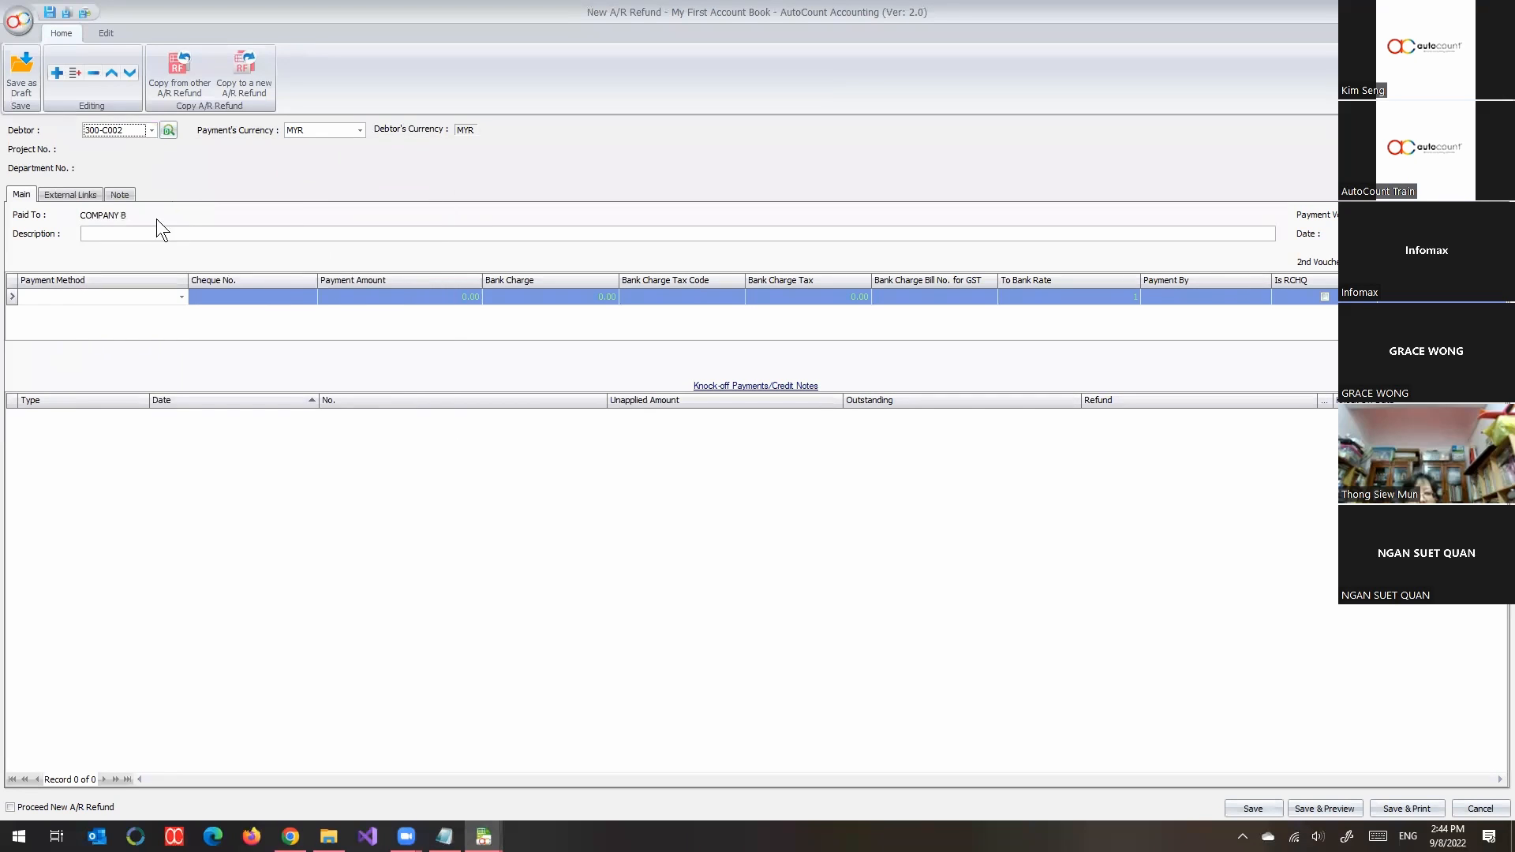
pyautogui.click(167, 130)
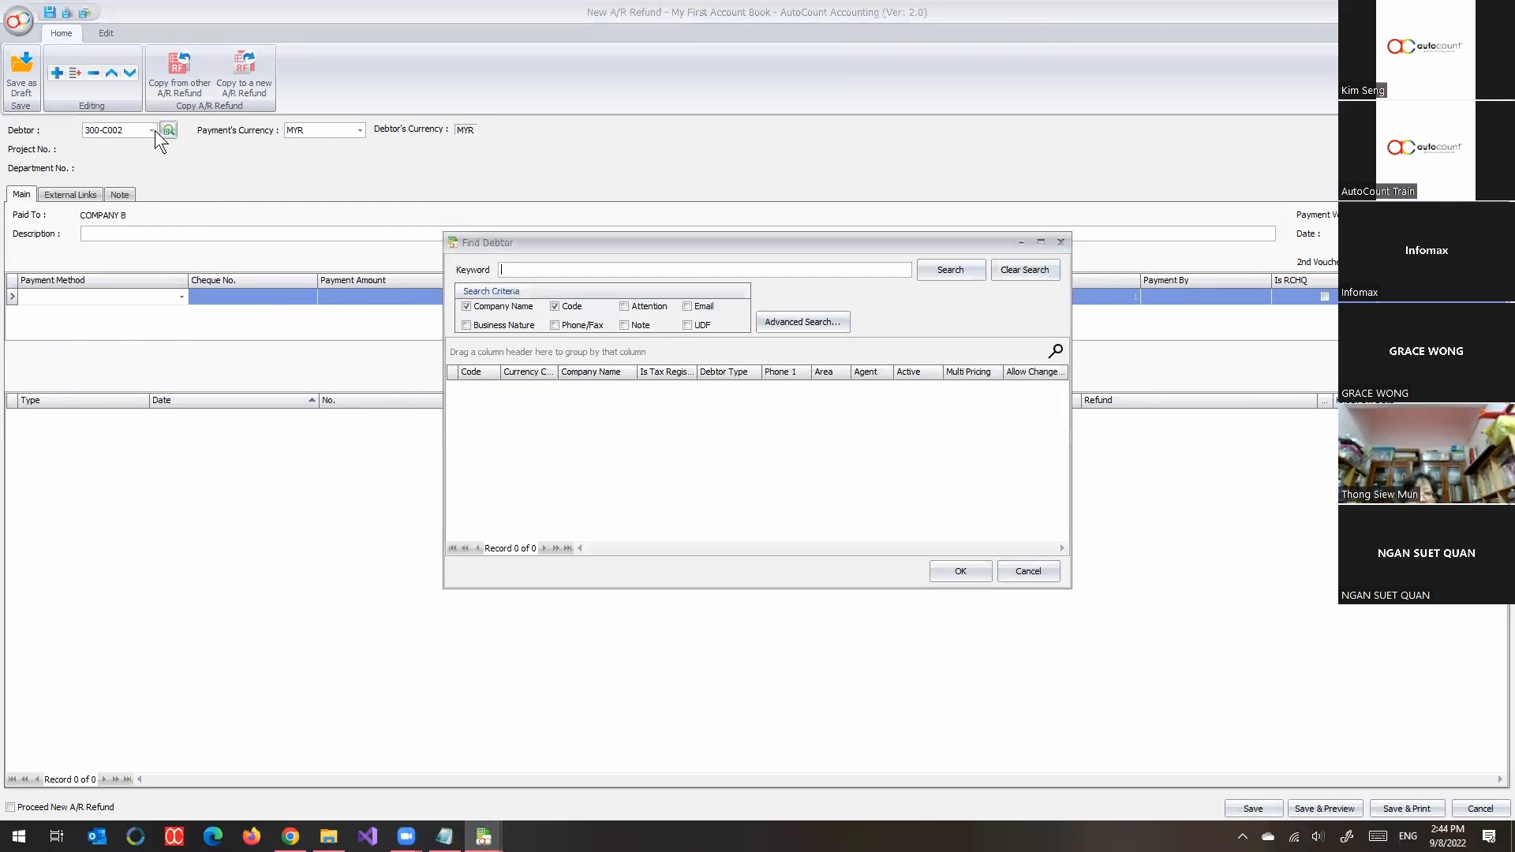
pyautogui.click(1059, 242)
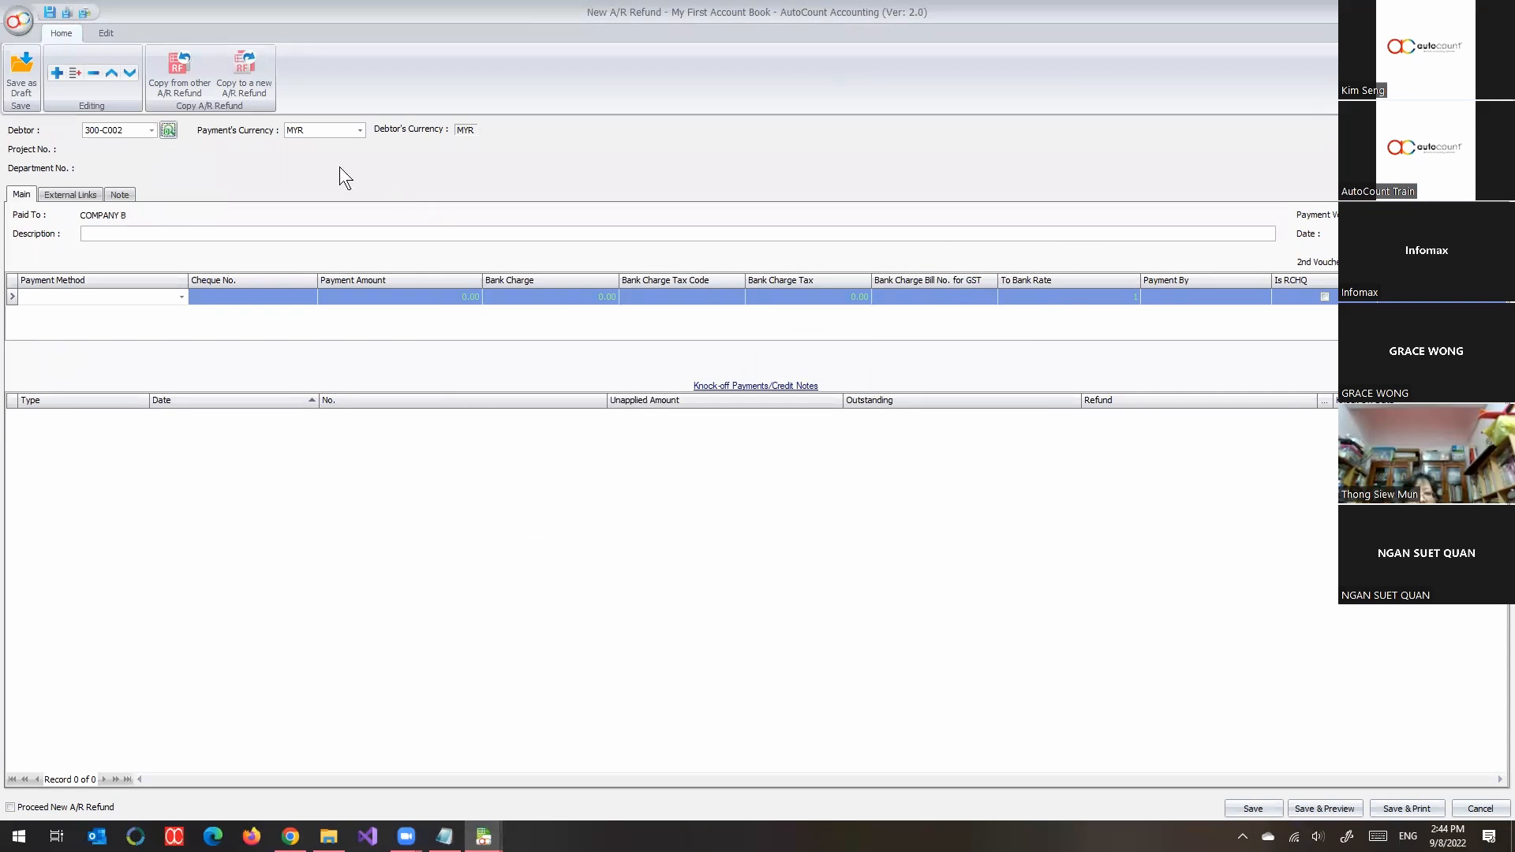
pyautogui.click(152, 130)
pyautogui.click(128, 205)
pyautogui.click(1499, 11)
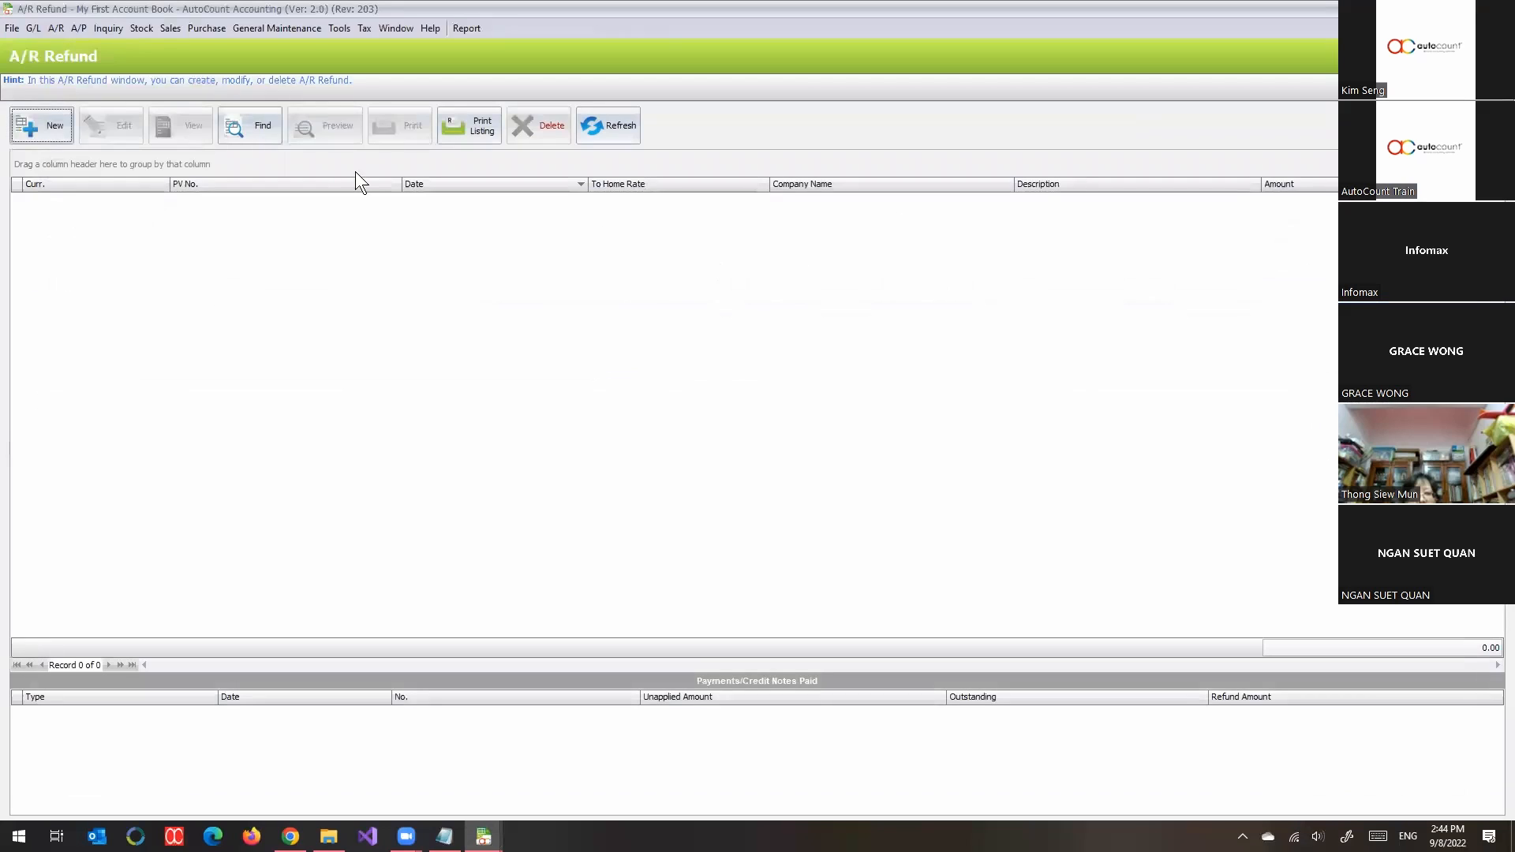
# Open A/R Receive Payment and create a new payment with COMPANY A as the debtor.
pyautogui.click(57, 26)
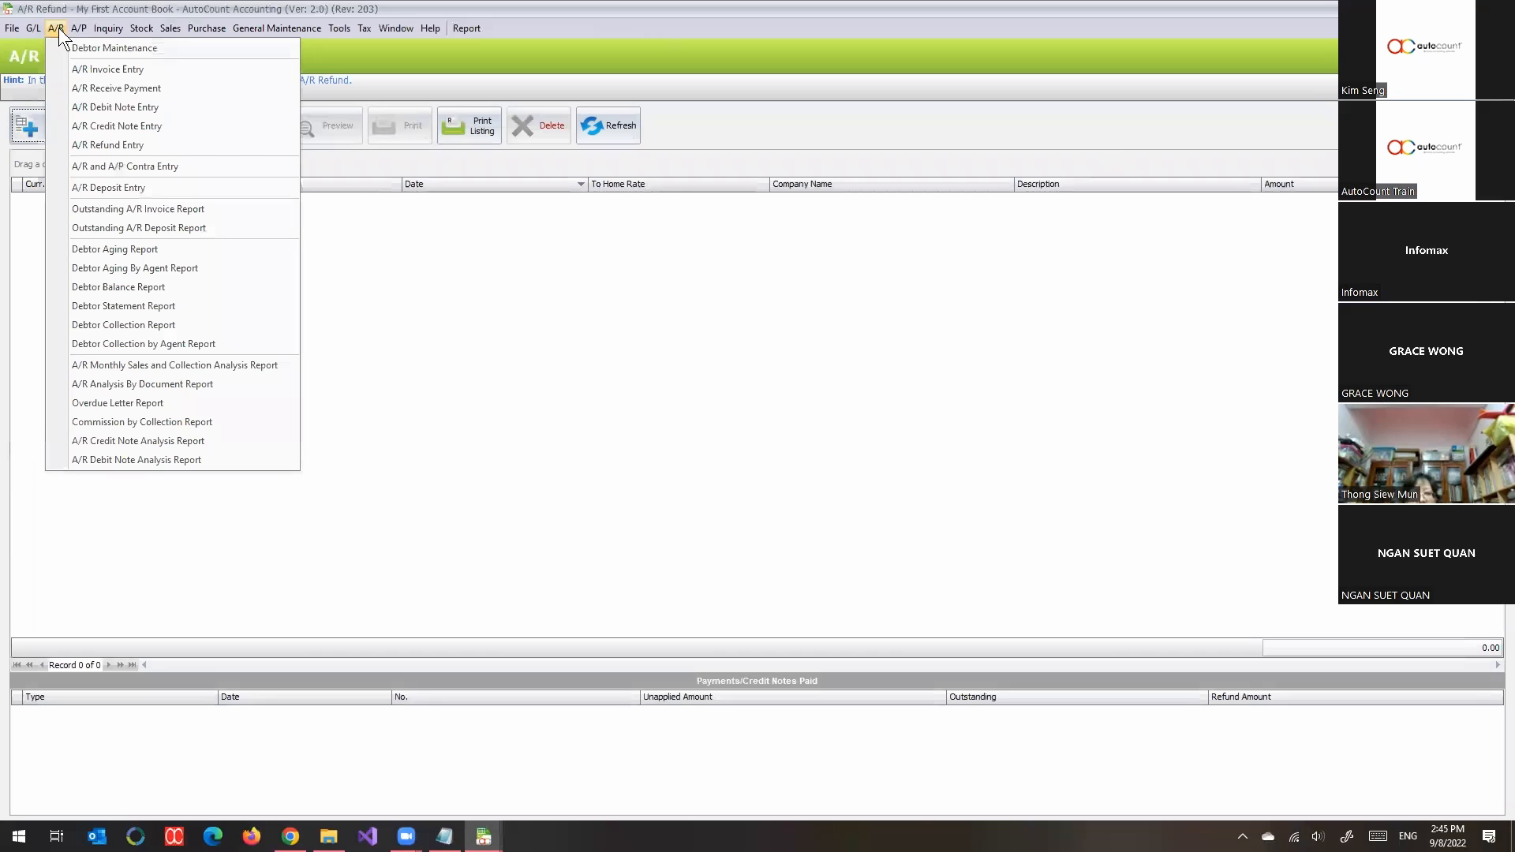
pyautogui.click(69, 88)
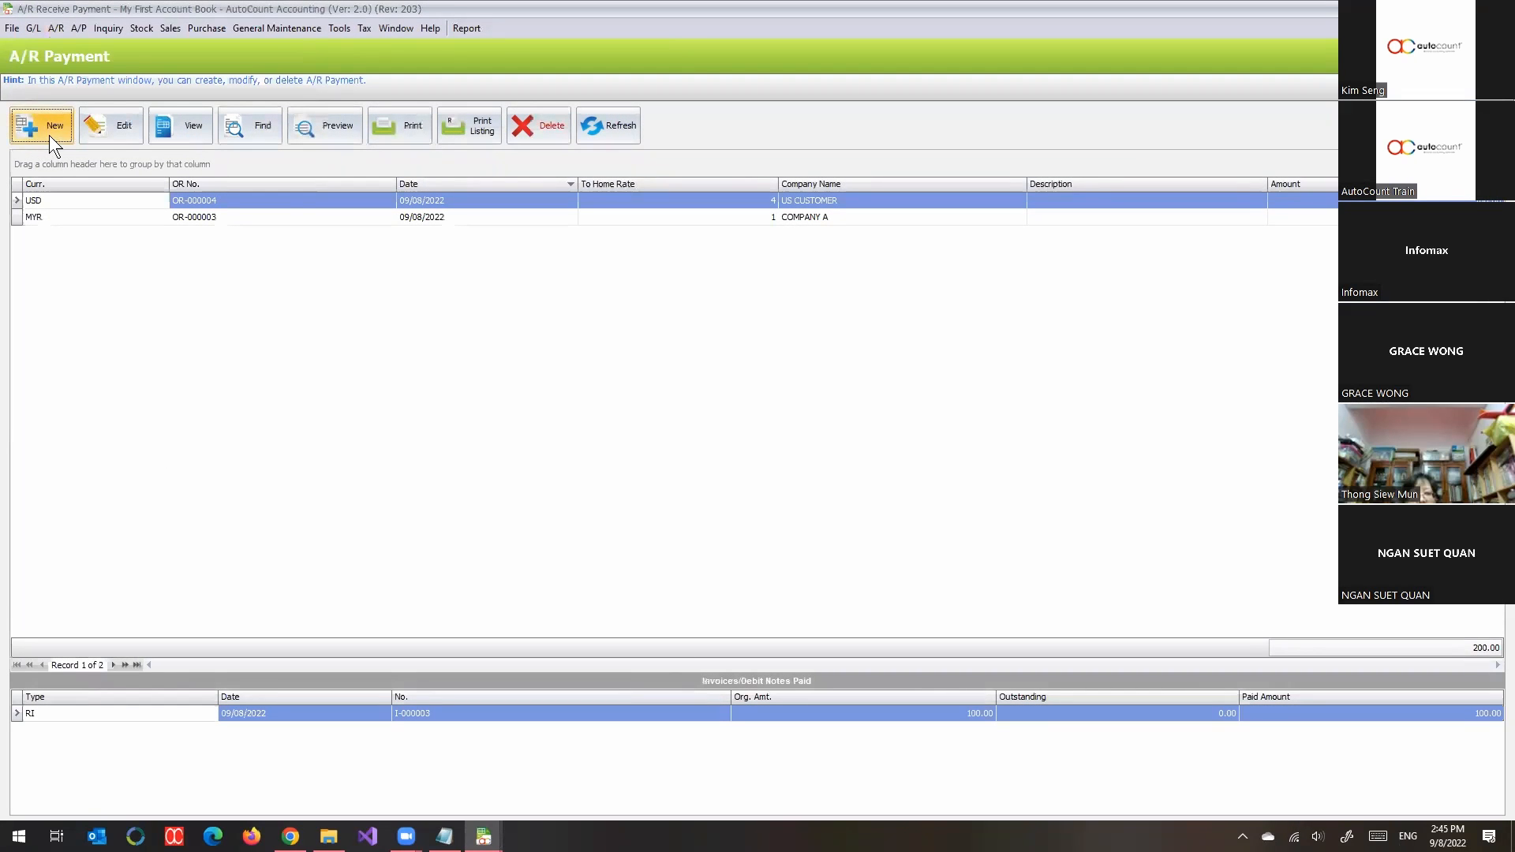
pyautogui.click(49, 135)
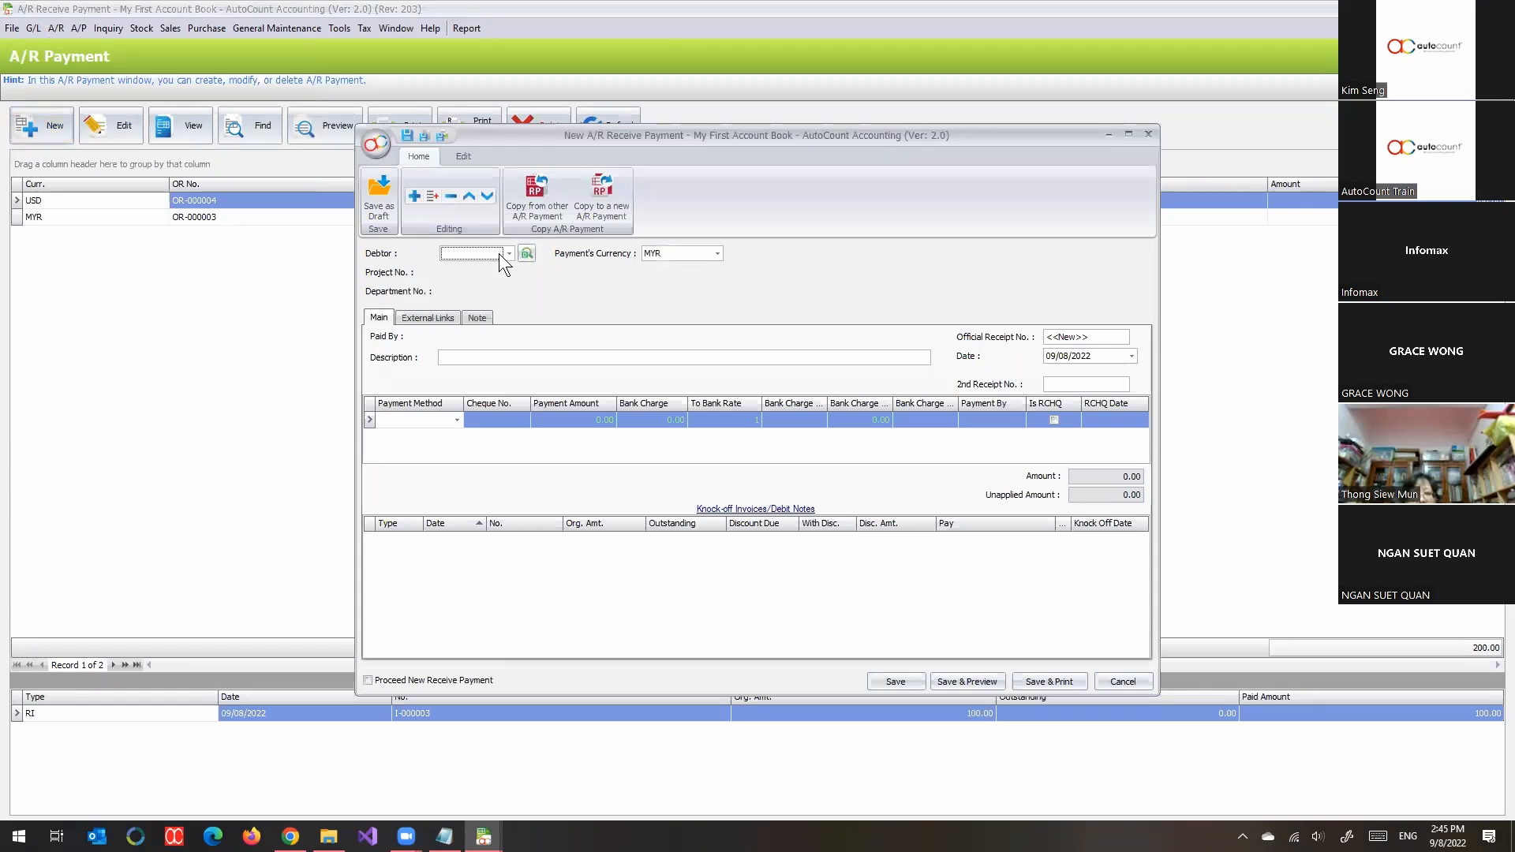
pyautogui.click(512, 253)
pyautogui.click(526, 332)
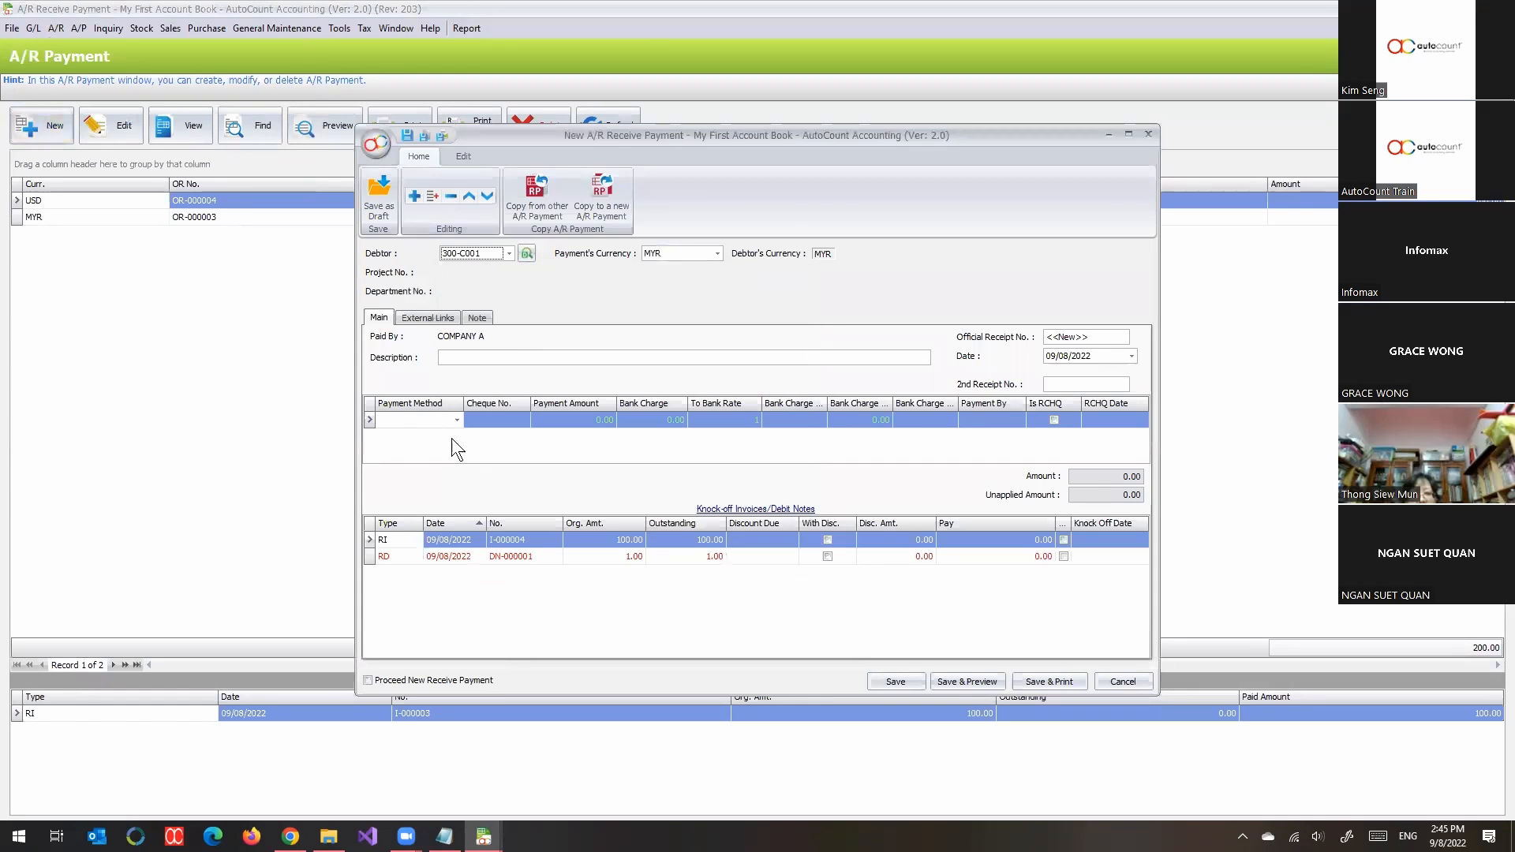
# Set the payment method to BANK and the payment amount to 50, then save the payment without knocking off any document.
pyautogui.click(453, 419)
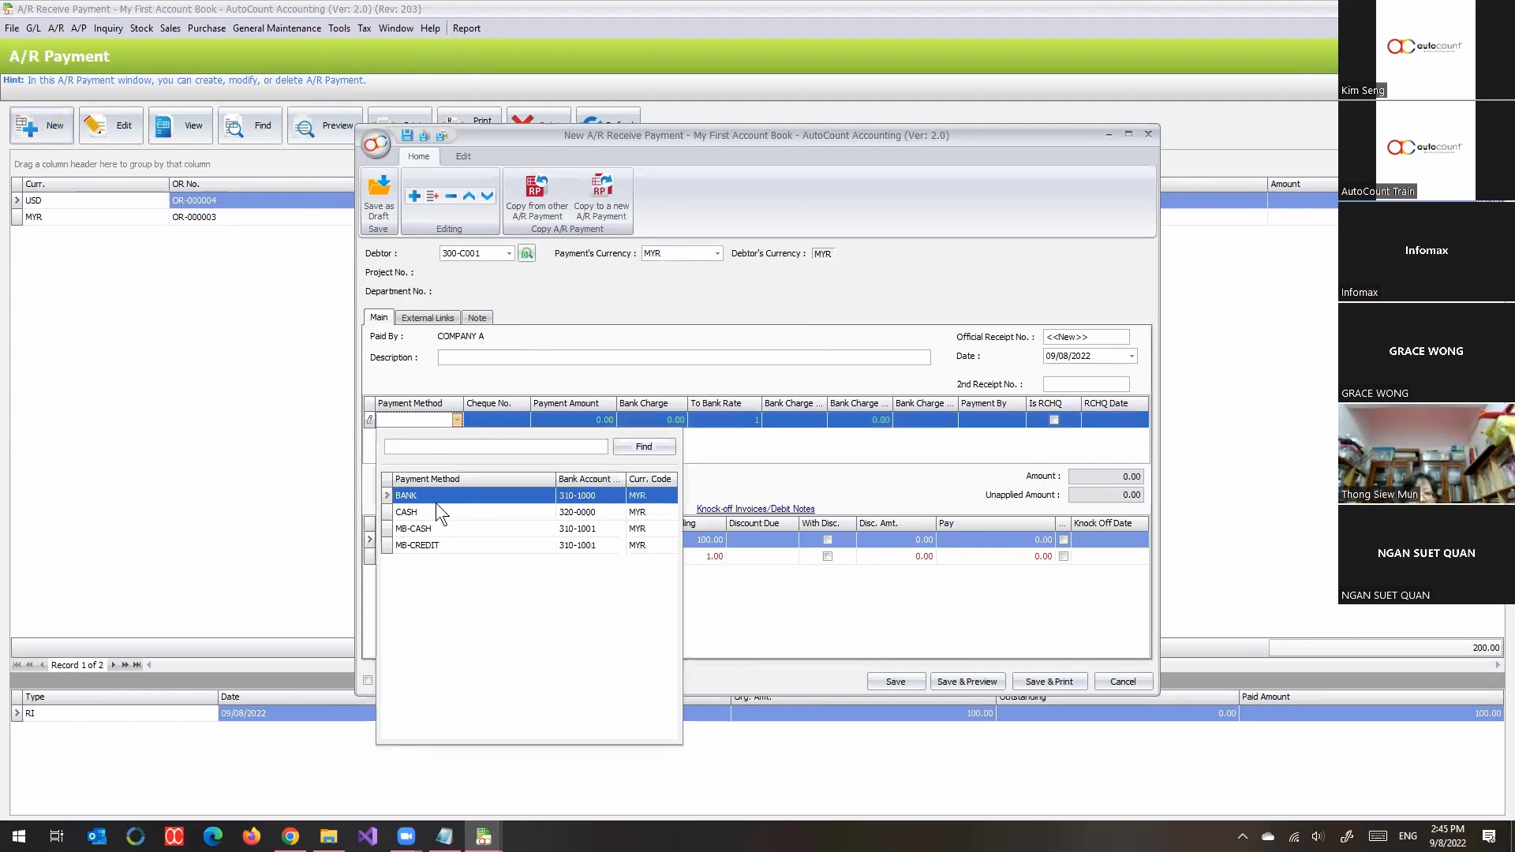
pyautogui.click(437, 500)
pyautogui.press('Tab')
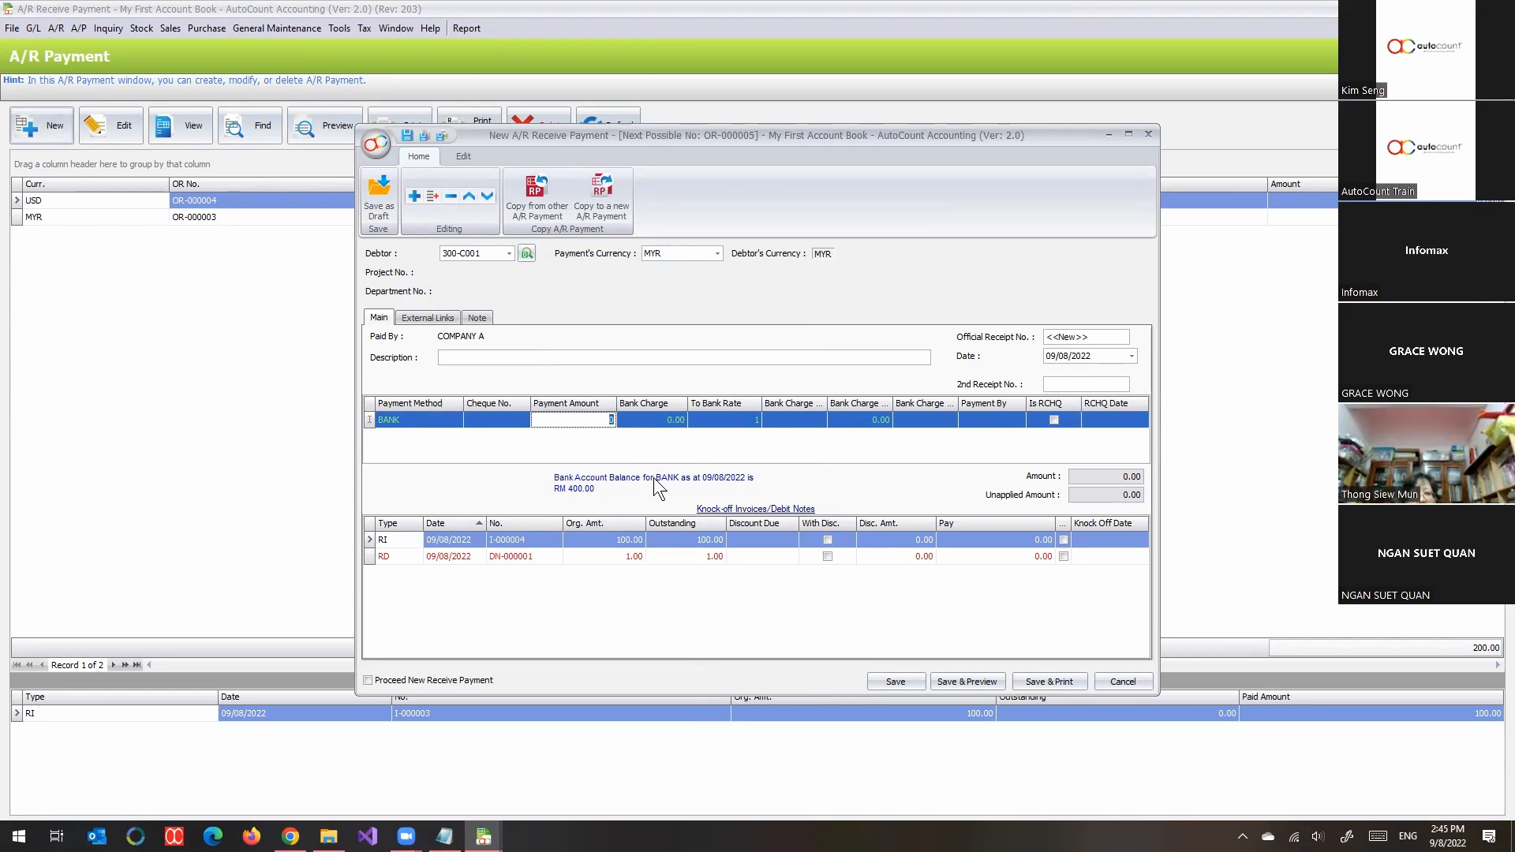
pyautogui.write('50')
pyautogui.press('Tab')
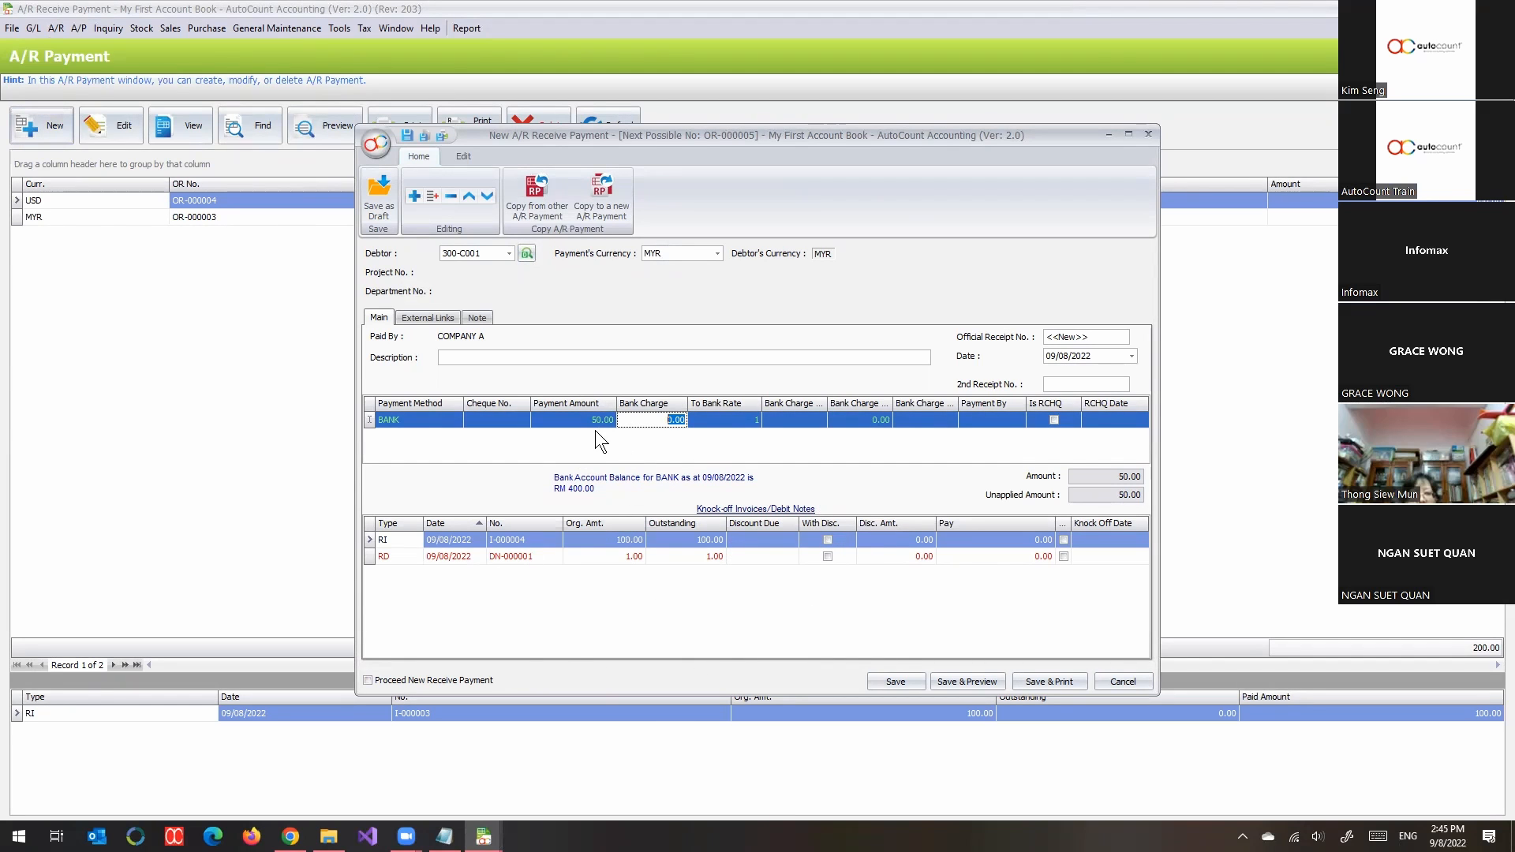
pyautogui.click(886, 680)
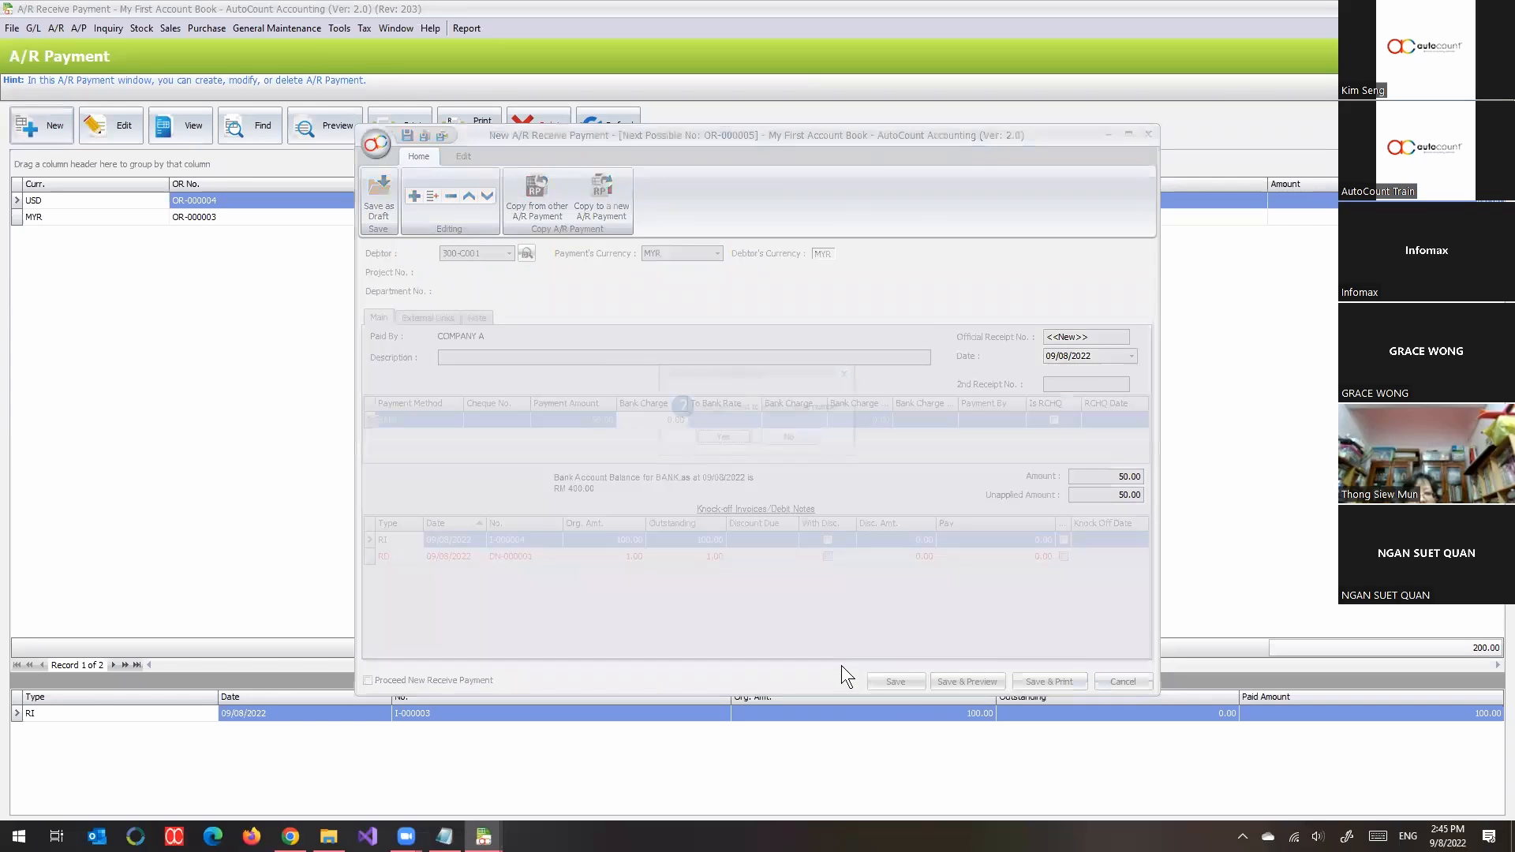
pyautogui.click(787, 440)
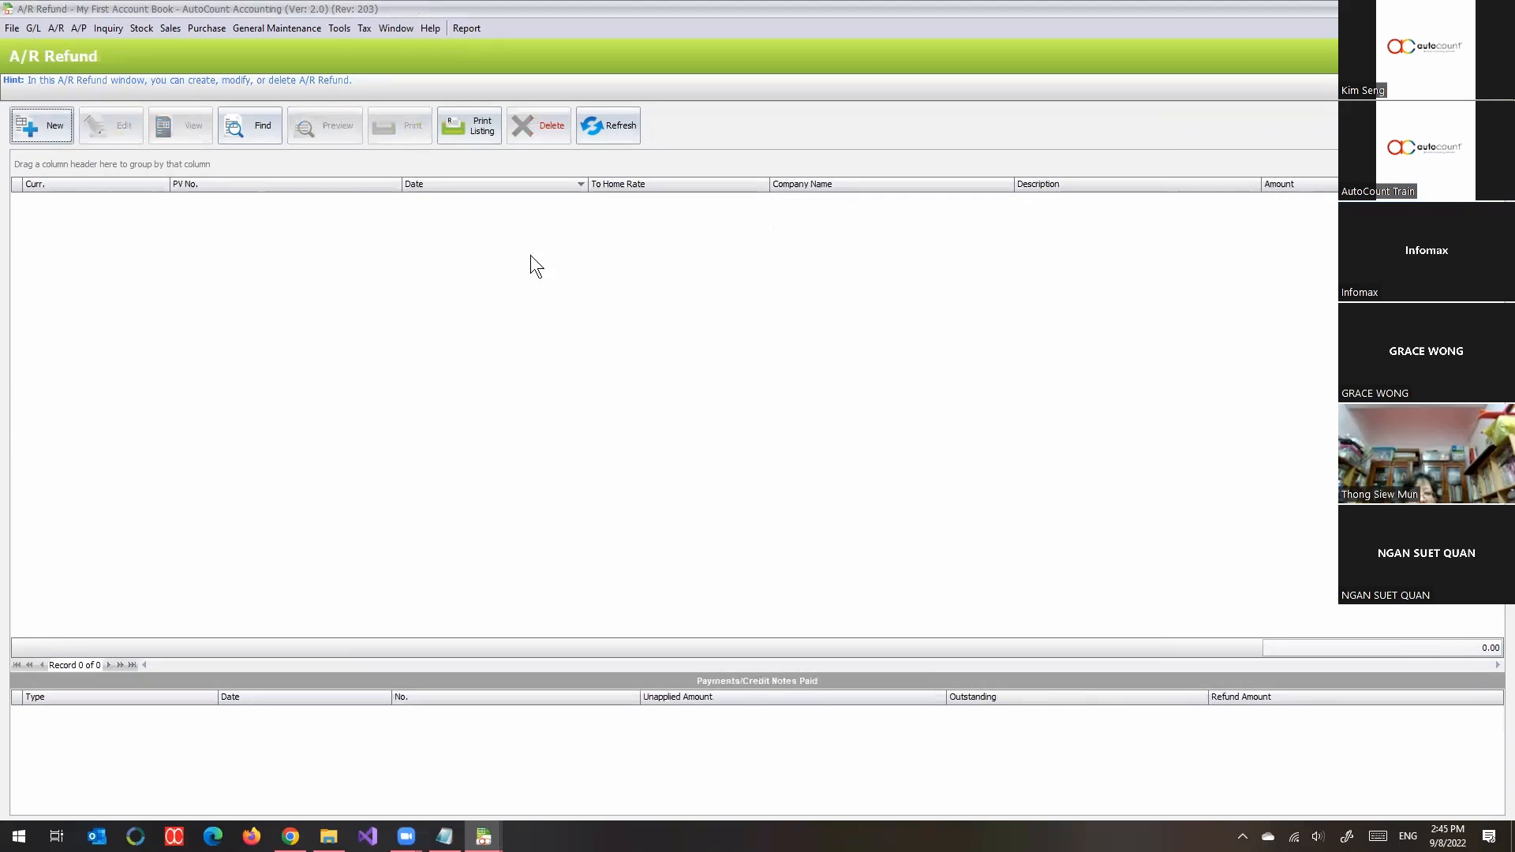
# Create a new A/R refund with COMPANY A as the debtor and select payment OR-000005 in the knock-off list.
pyautogui.click(39, 120)
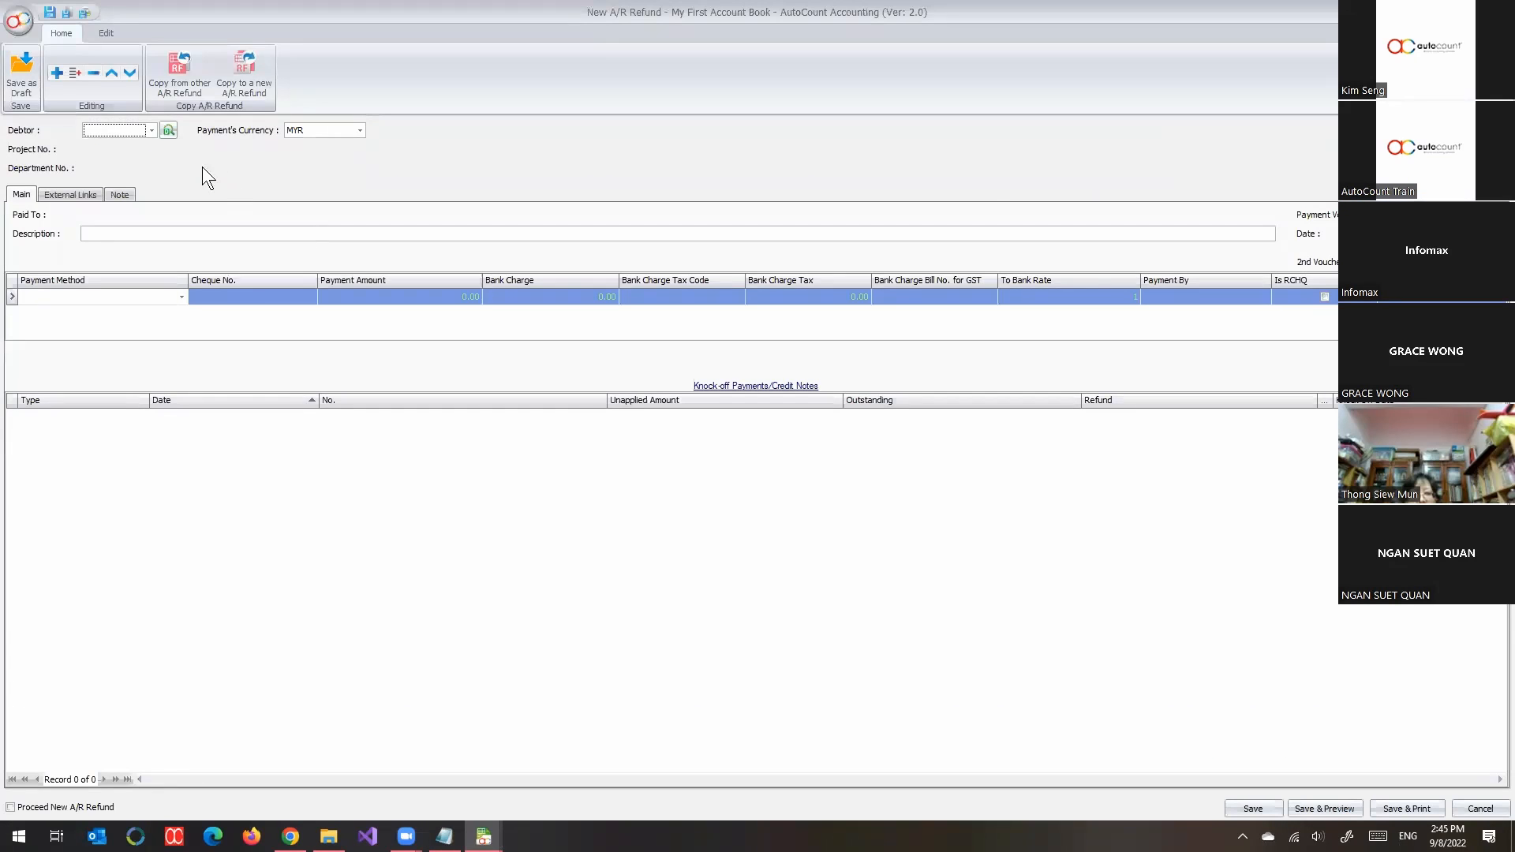
pyautogui.click(151, 131)
pyautogui.click(148, 206)
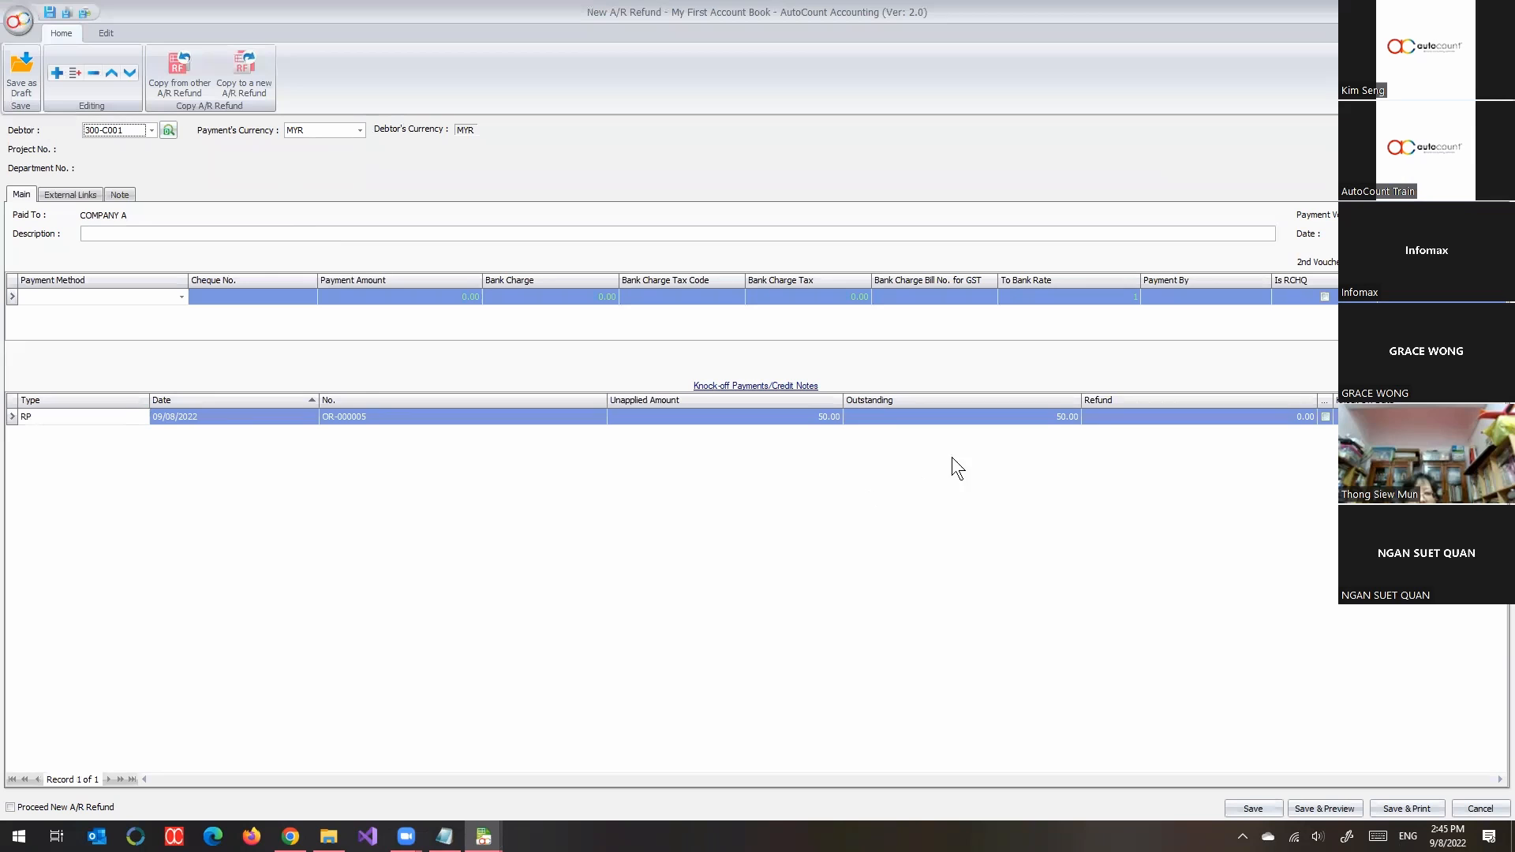
pyautogui.click(997, 433)
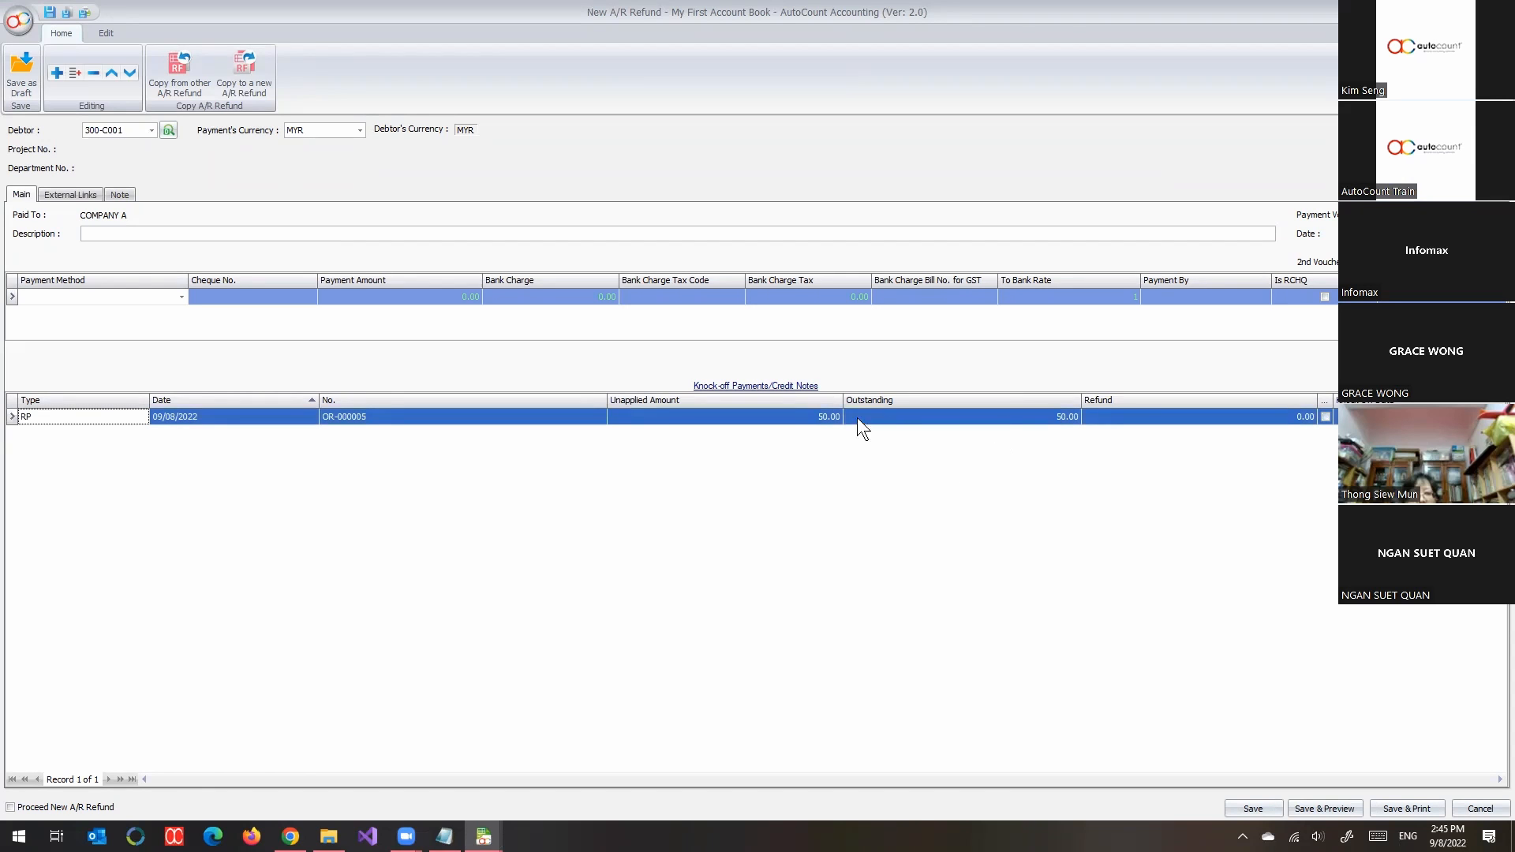
pyautogui.click(806, 421)
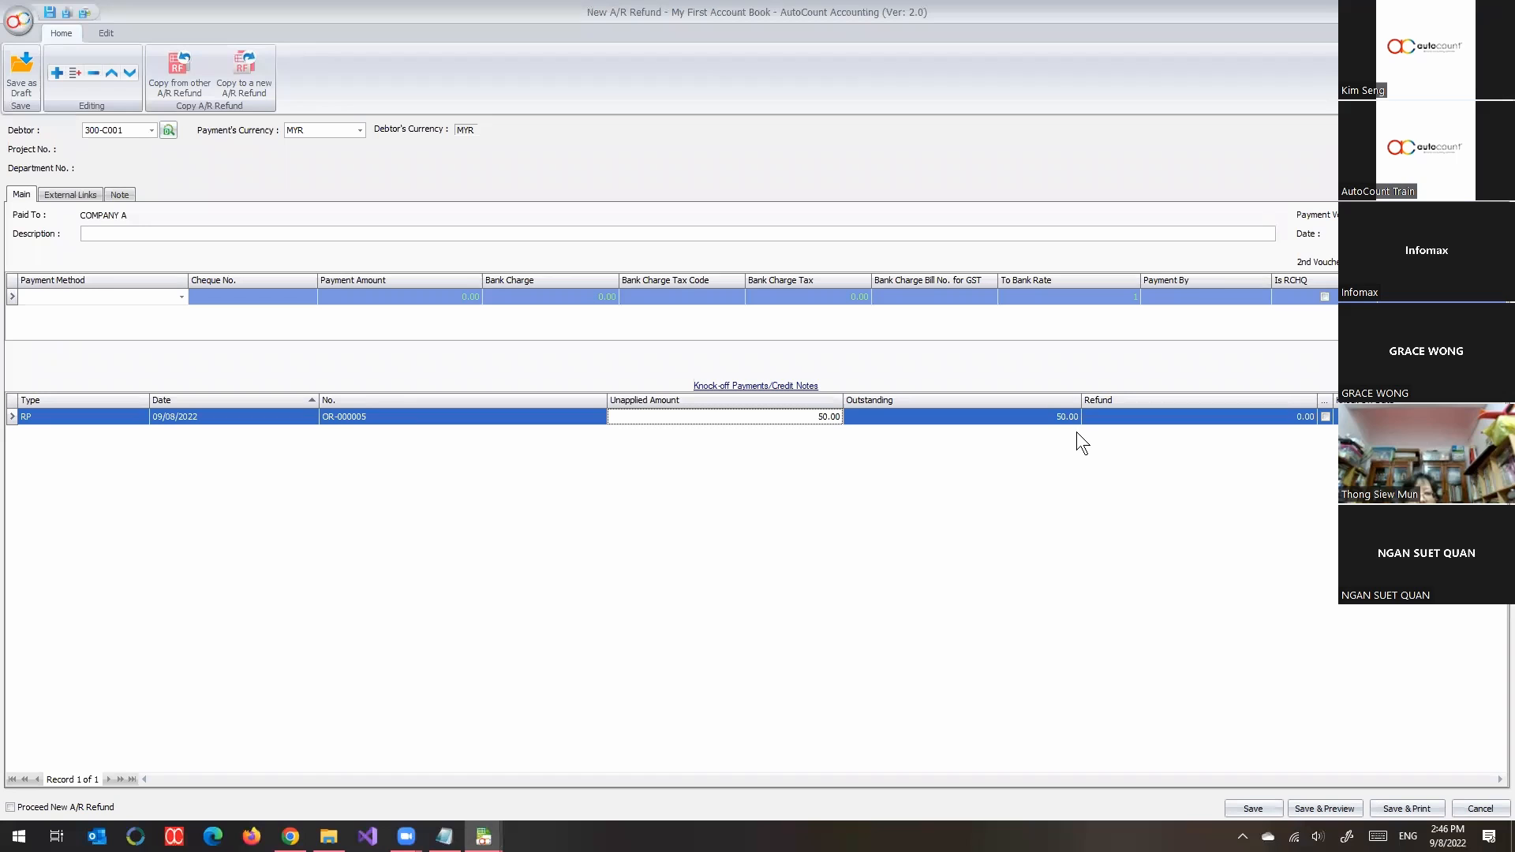
# Set the refund's payment method to BANK and its payment amount to 50.
pyautogui.click(183, 297)
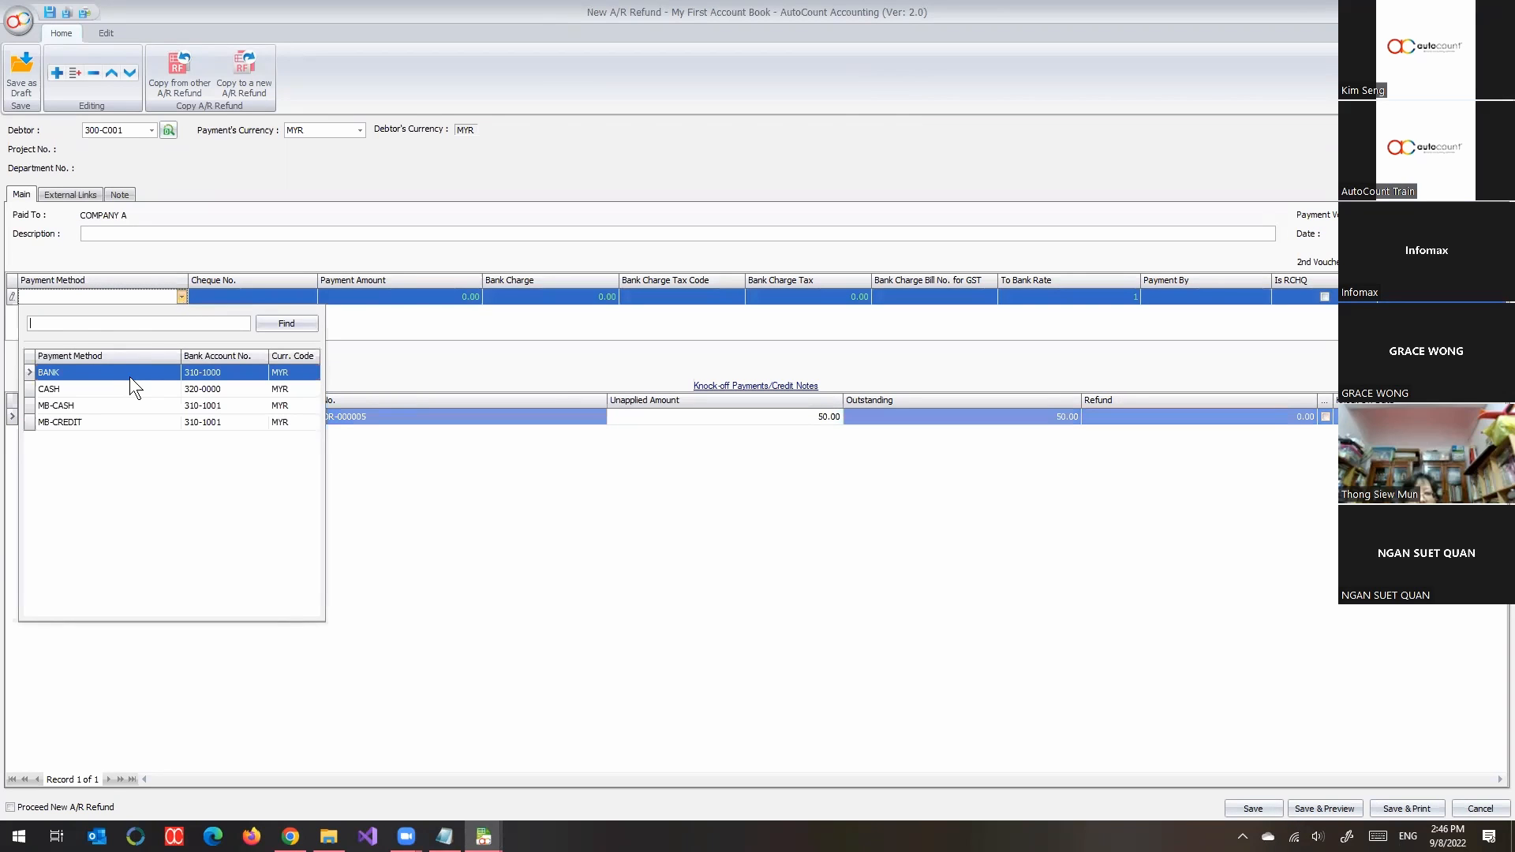
pyautogui.click(129, 377)
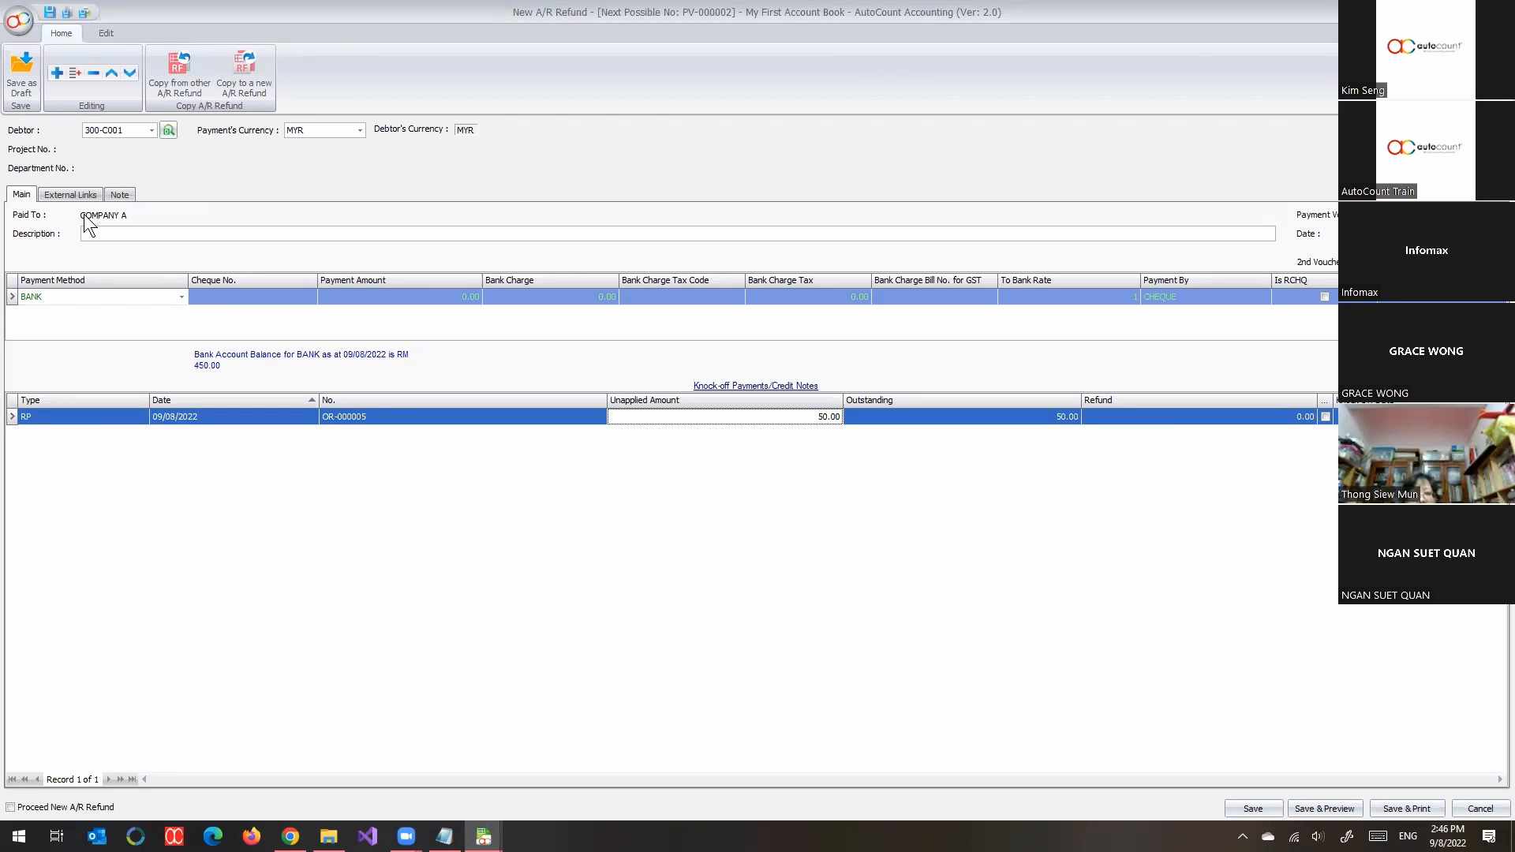
pyautogui.click(182, 297)
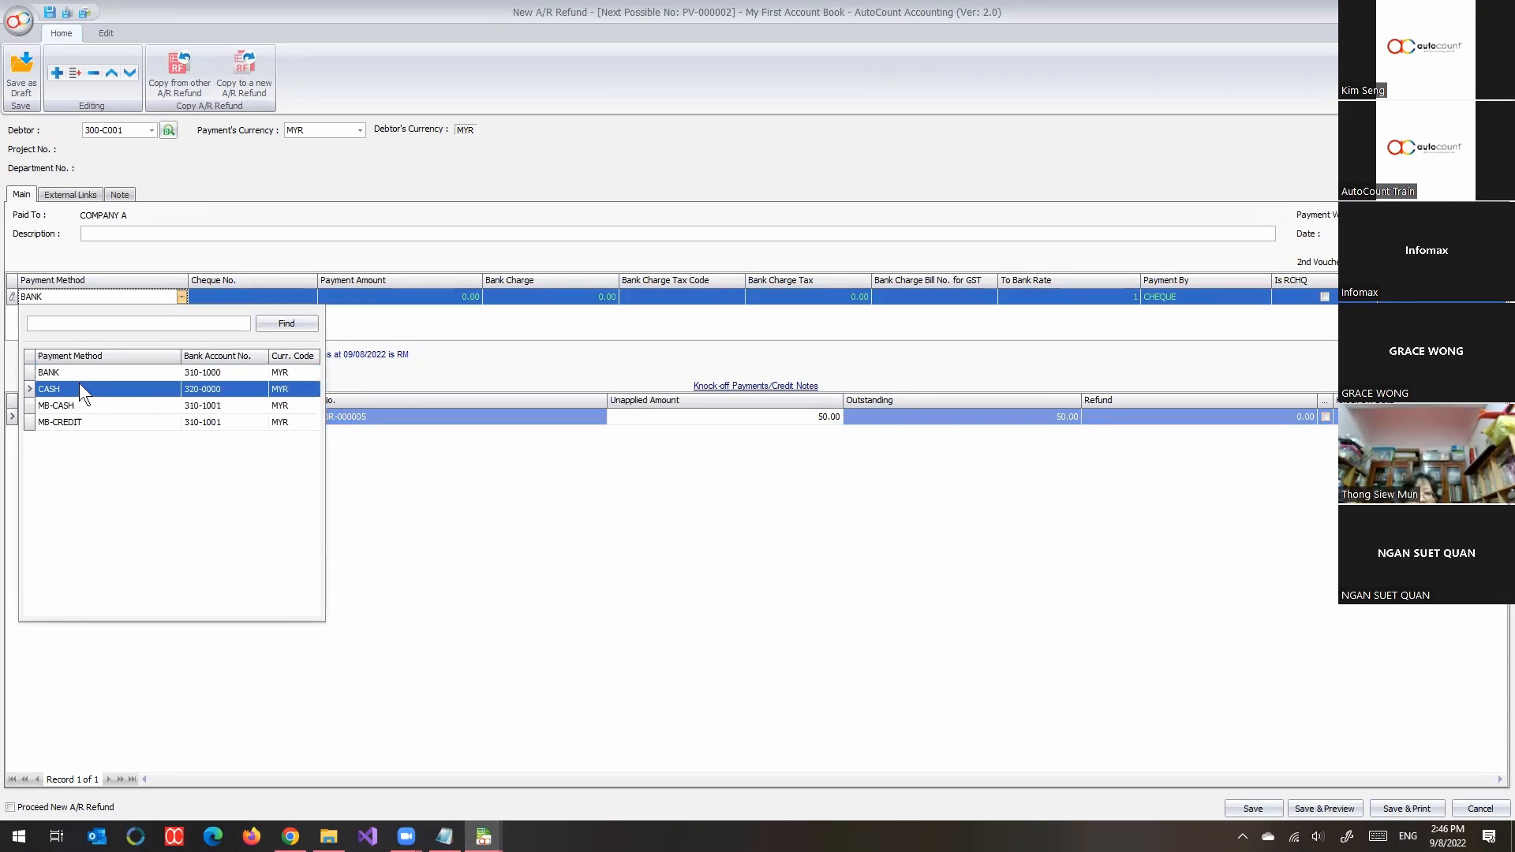
pyautogui.click(81, 376)
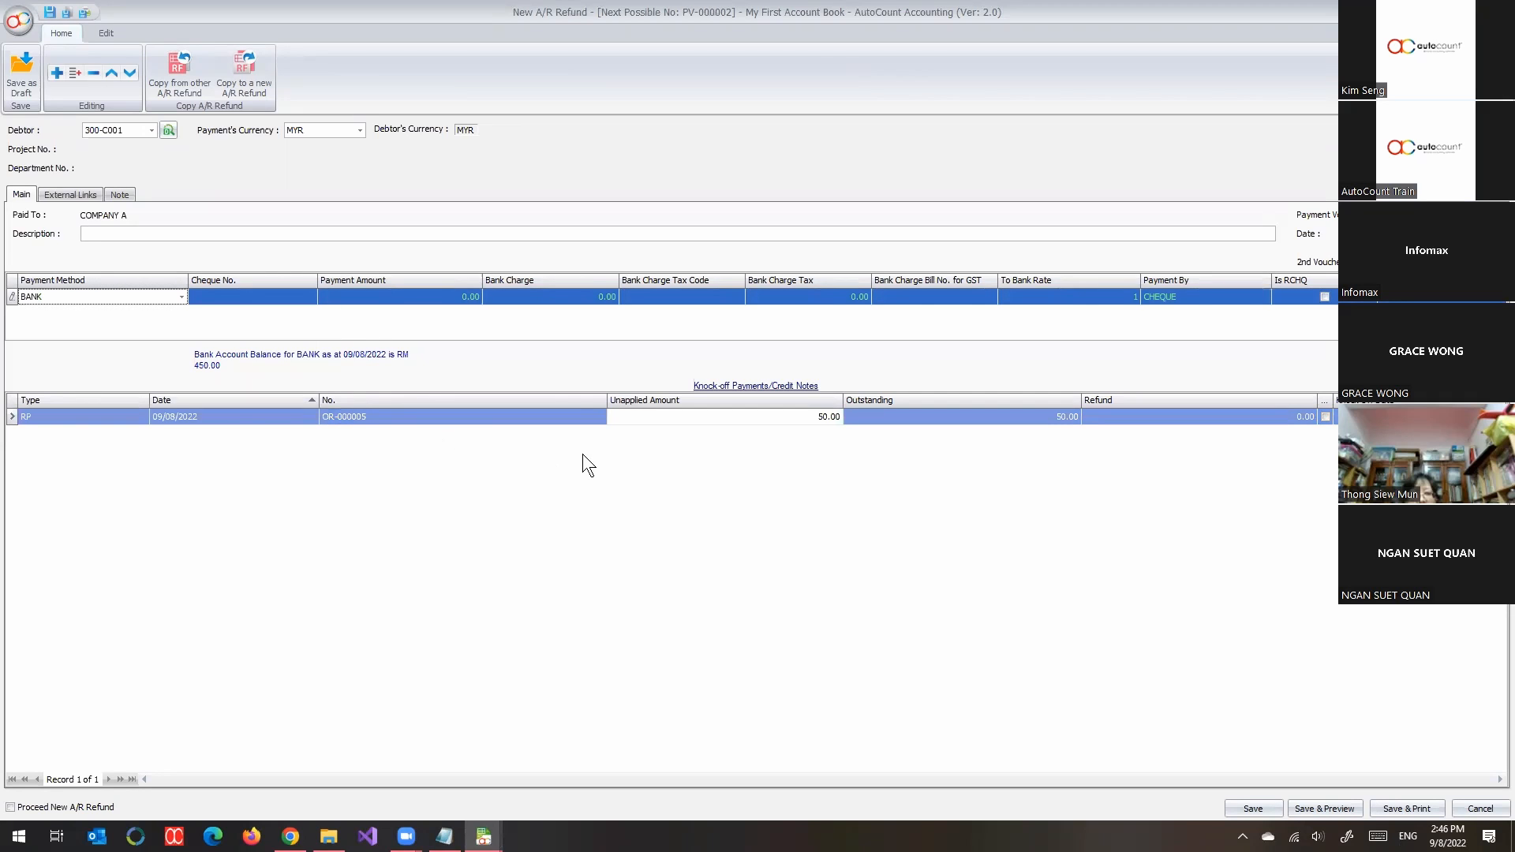
pyautogui.click(452, 296)
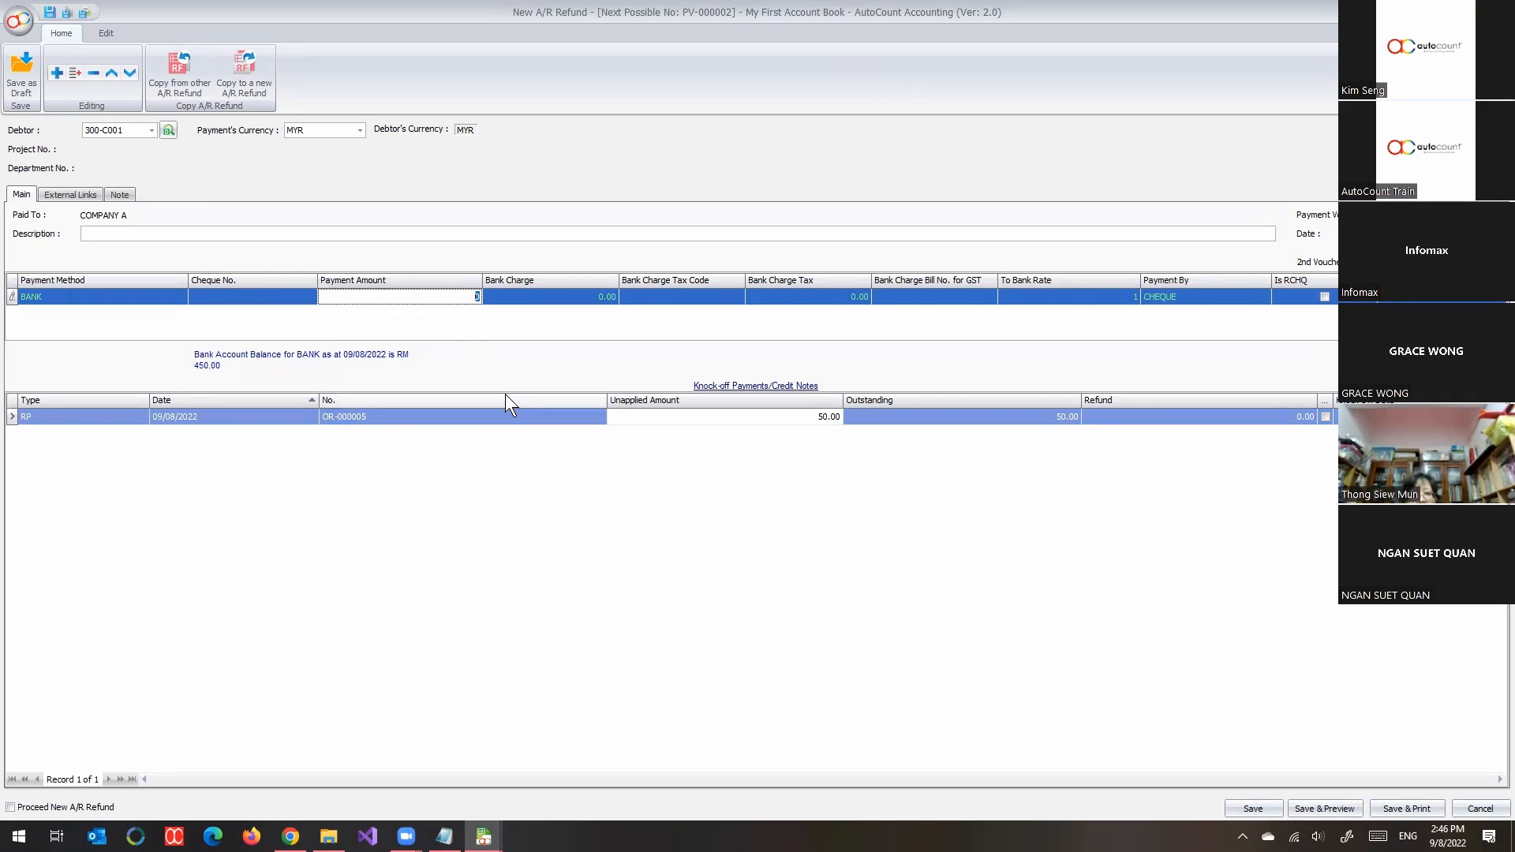
pyautogui.write('50')
pyautogui.click(636, 560)
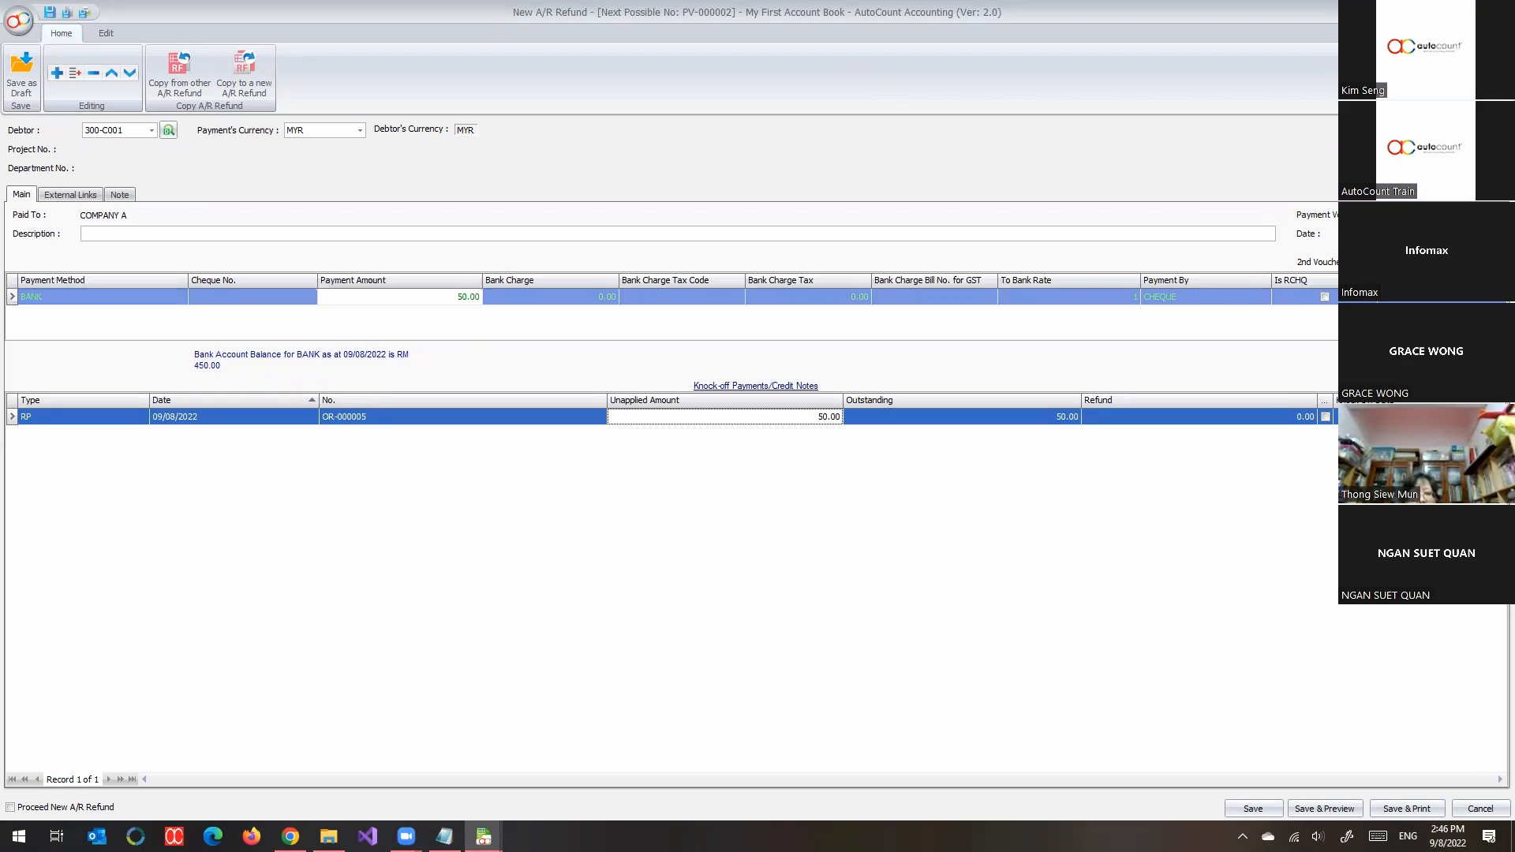
# Mark payment OR-000005 for knock-off and set its refund amount to 30.
pyautogui.click(1326, 416)
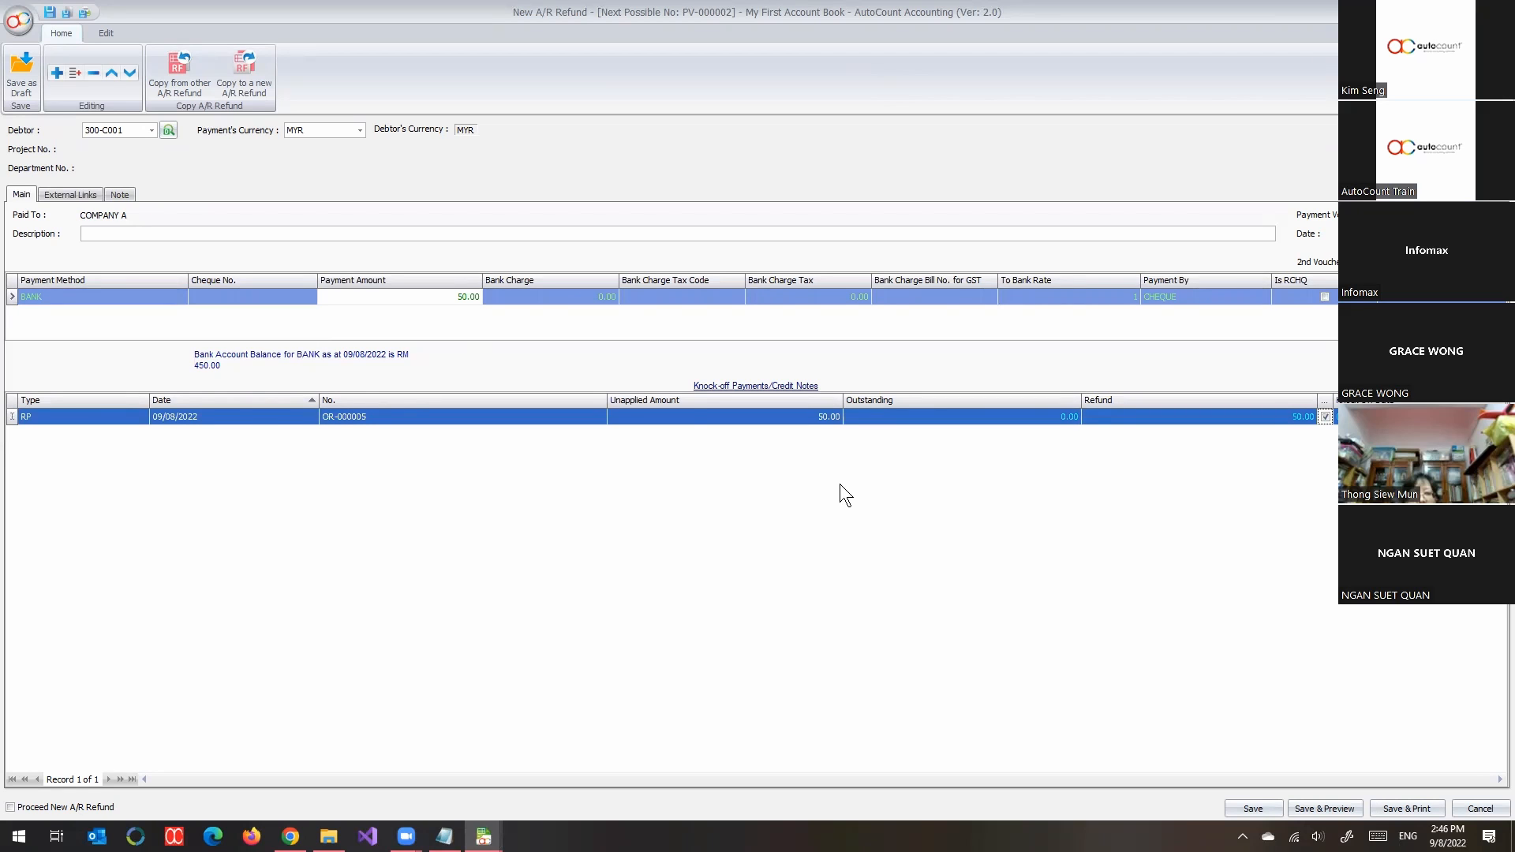
pyautogui.click(800, 423)
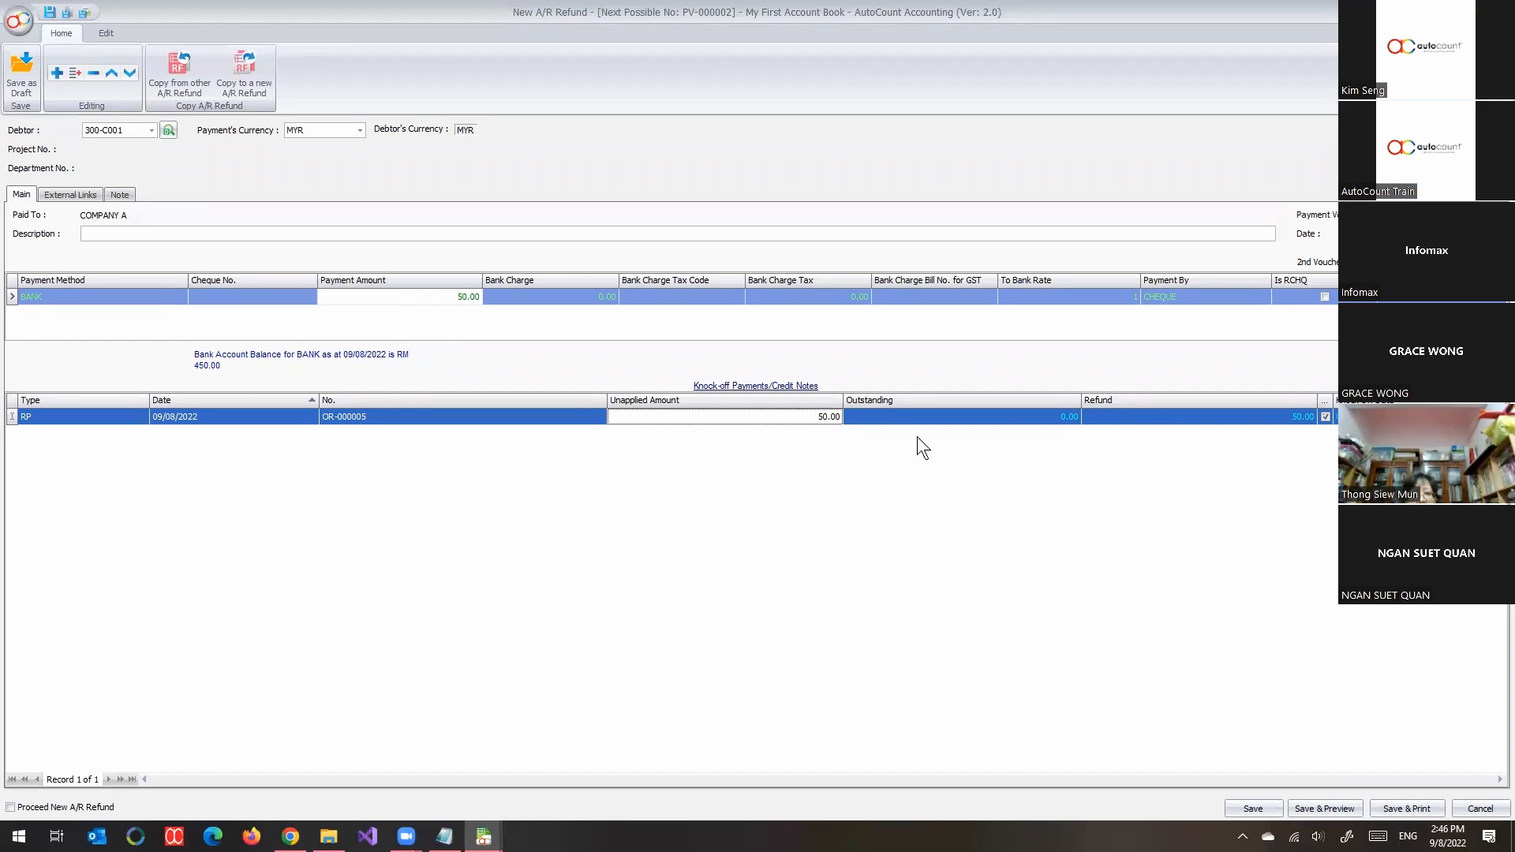
pyautogui.click(1222, 419)
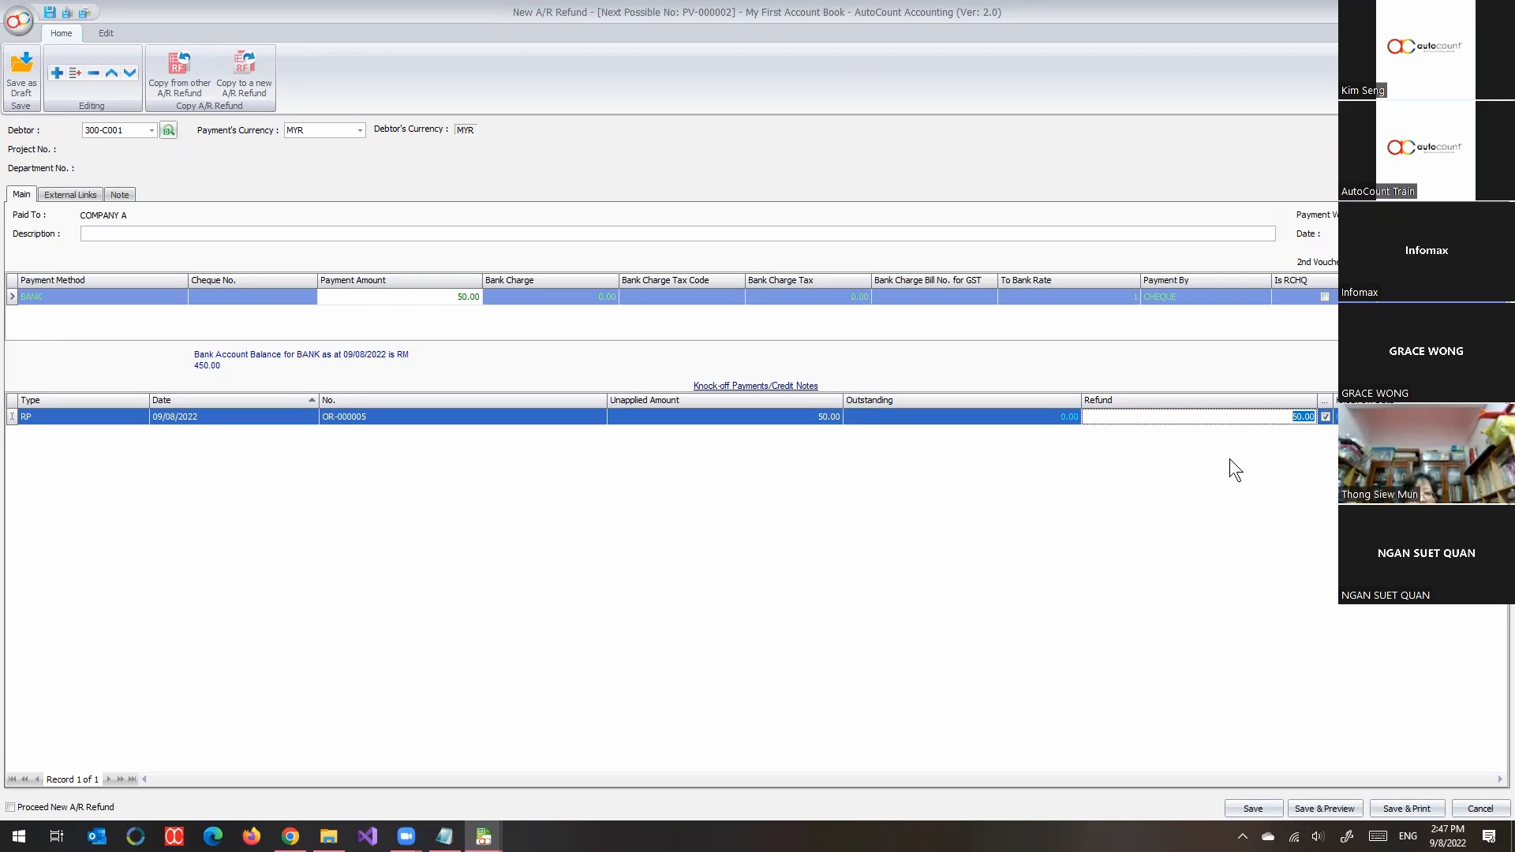
pyautogui.write('30')
pyautogui.press('Return')
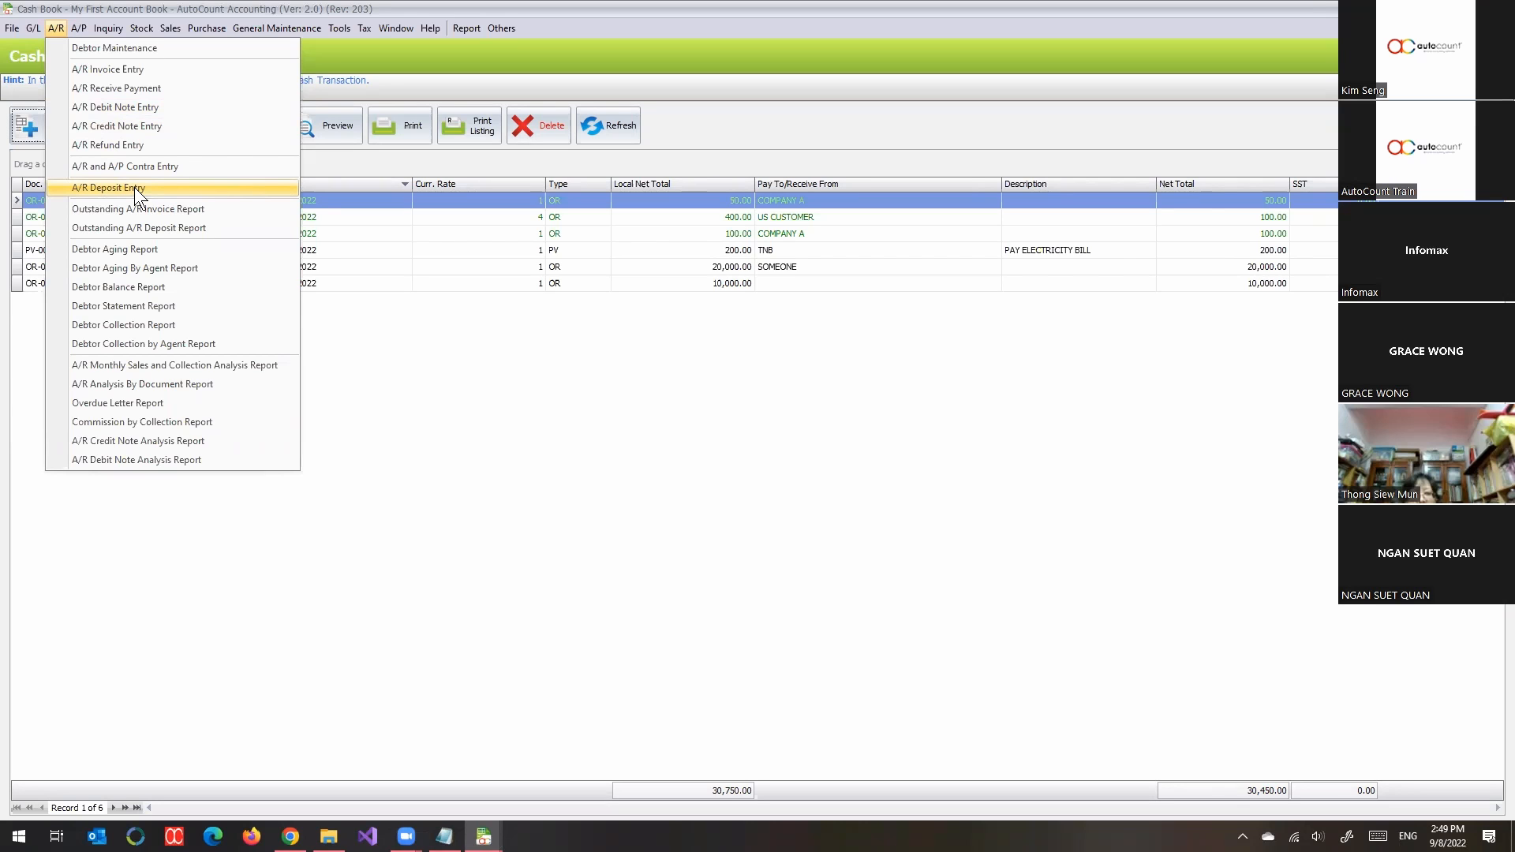
# Open the A/R Deposit Entry list, and return to the main navigation screen.
pyautogui.click(134, 187)
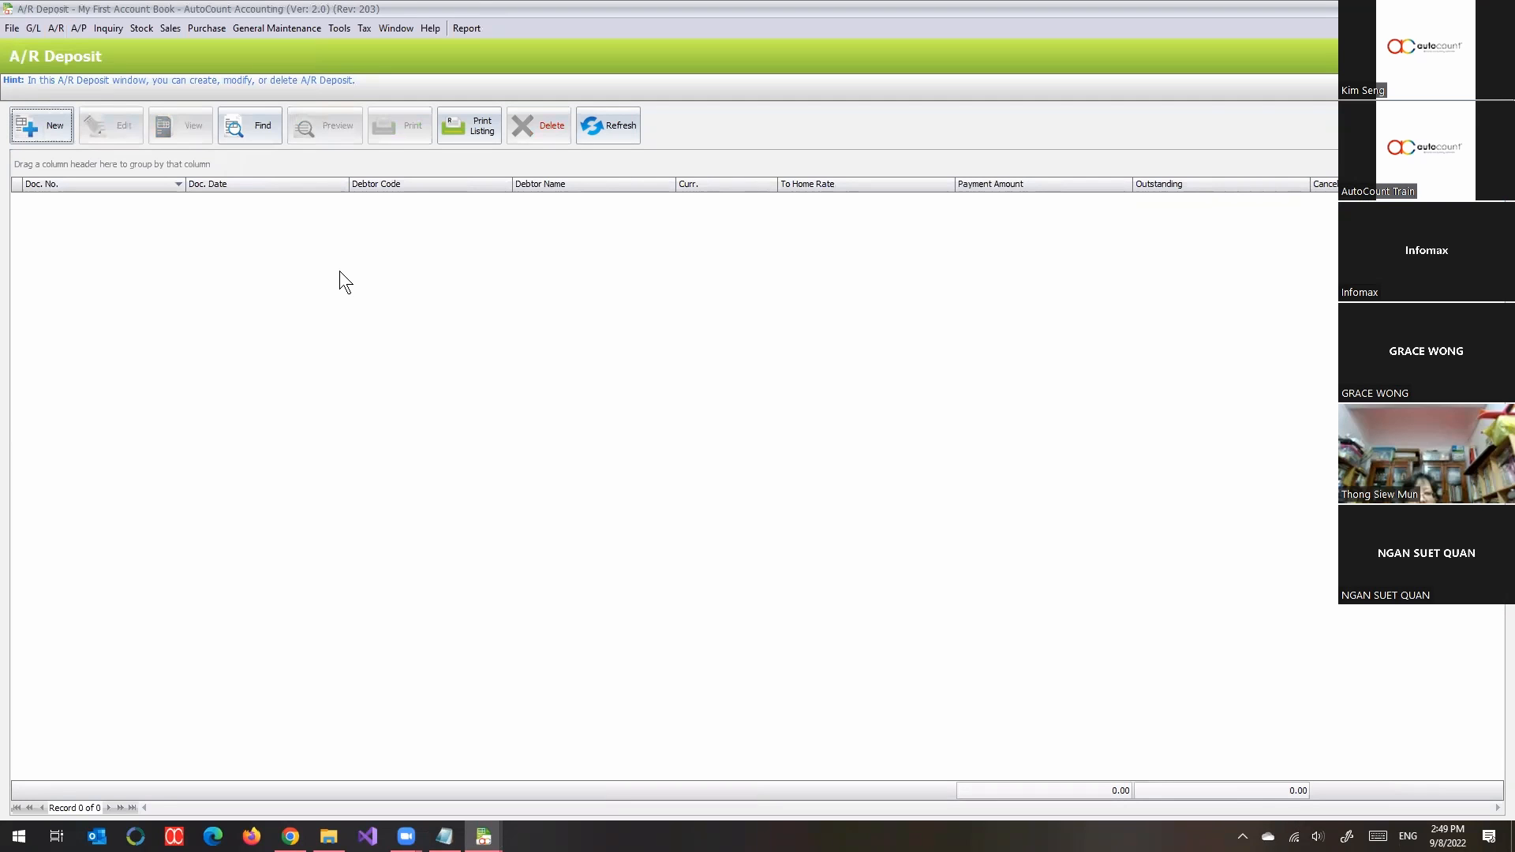
pyautogui.hotkey('ctrl', 'Tab')
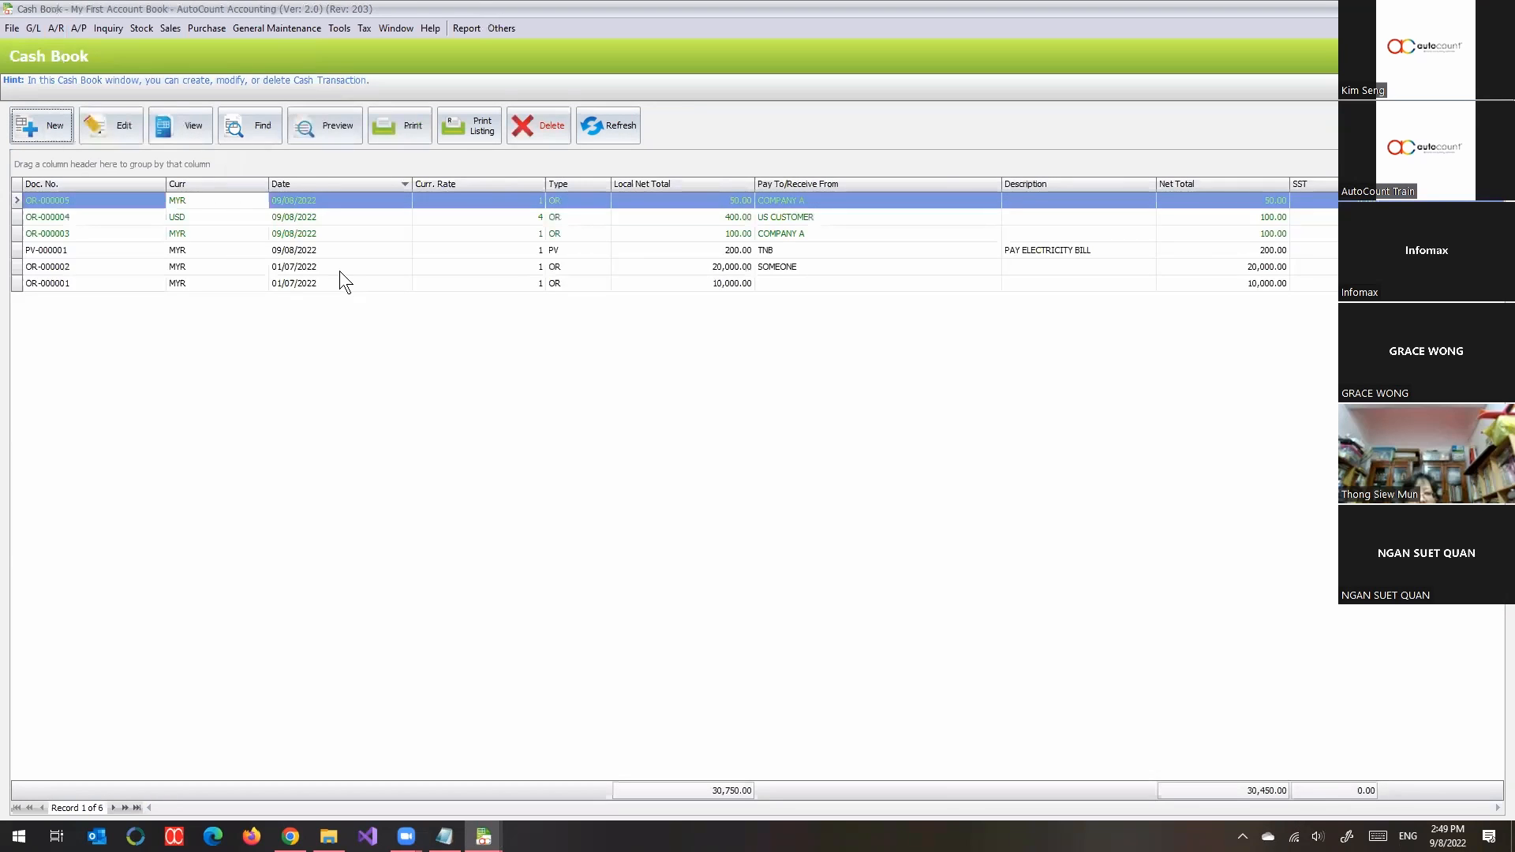
pyautogui.press('Escape')
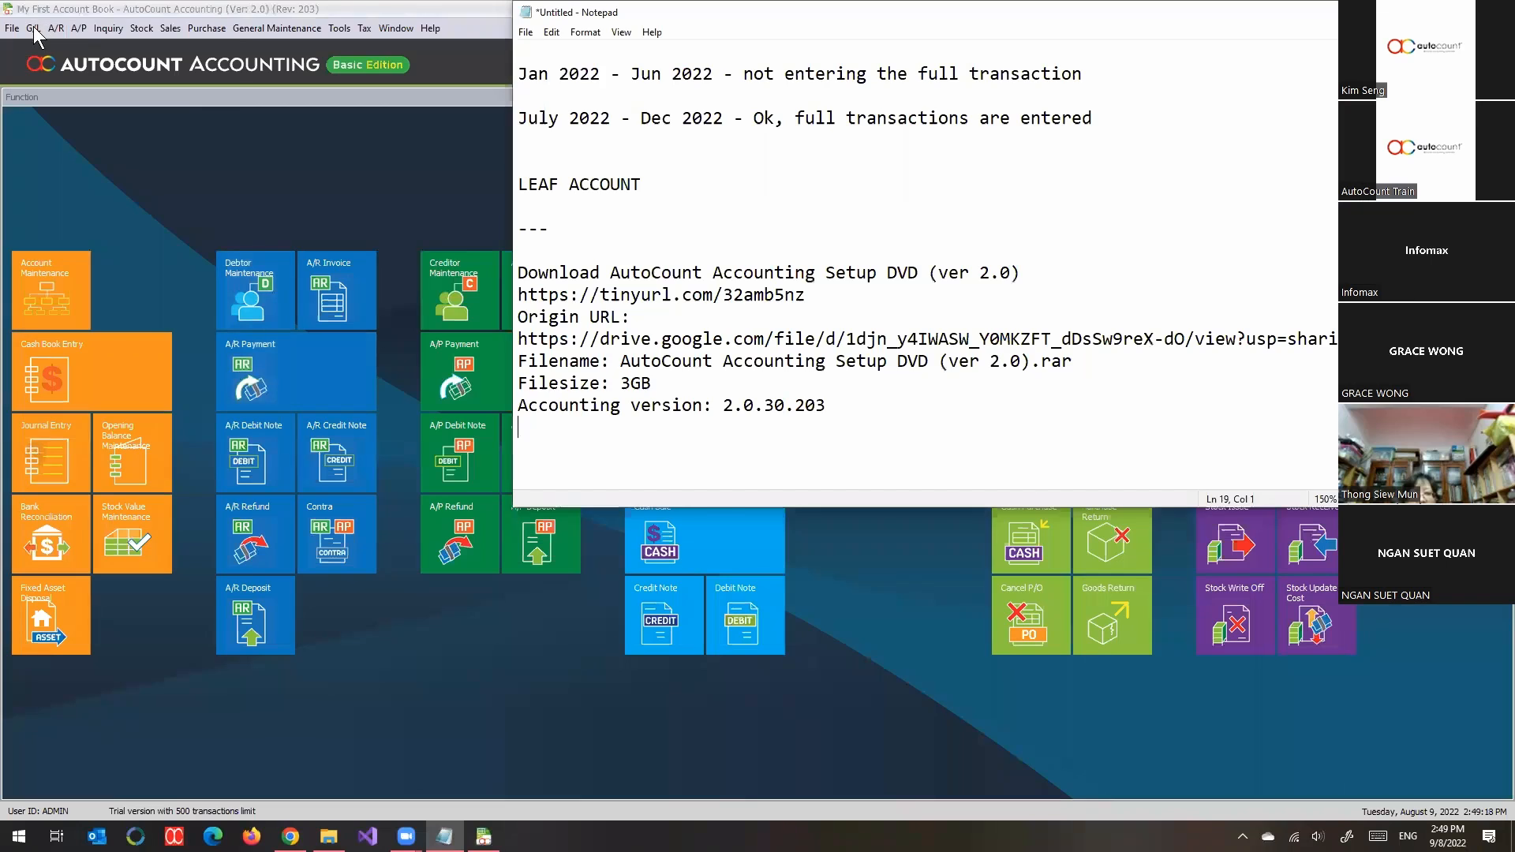
# Open Account Maintenance and select the CURRENT LIABILITIES group in the chart of accounts.
pyautogui.click(34, 28)
pyautogui.click(47, 55)
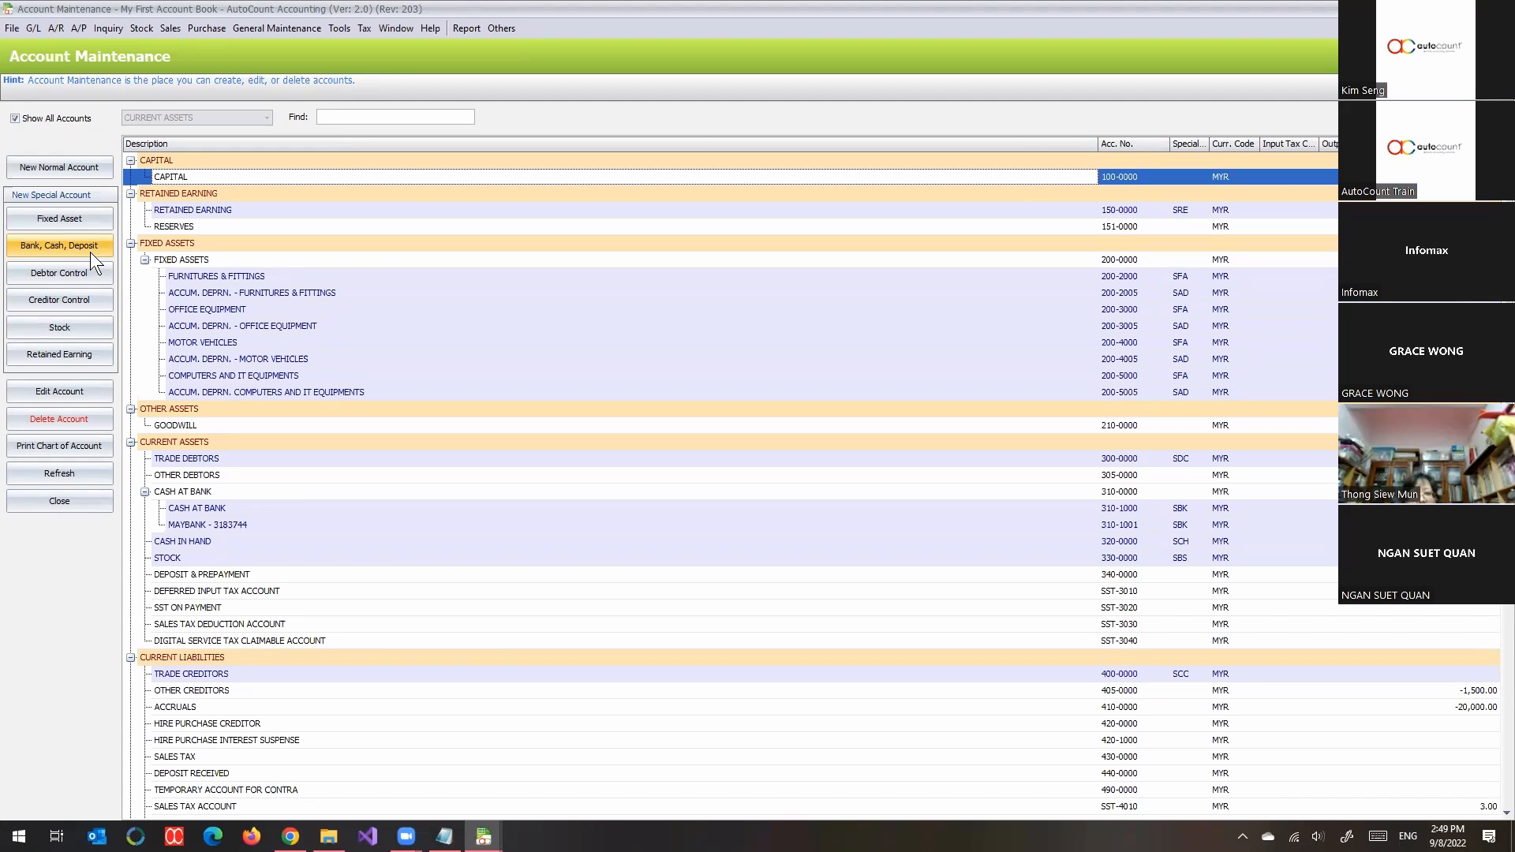
pyautogui.scroll(-1, 344, 387)
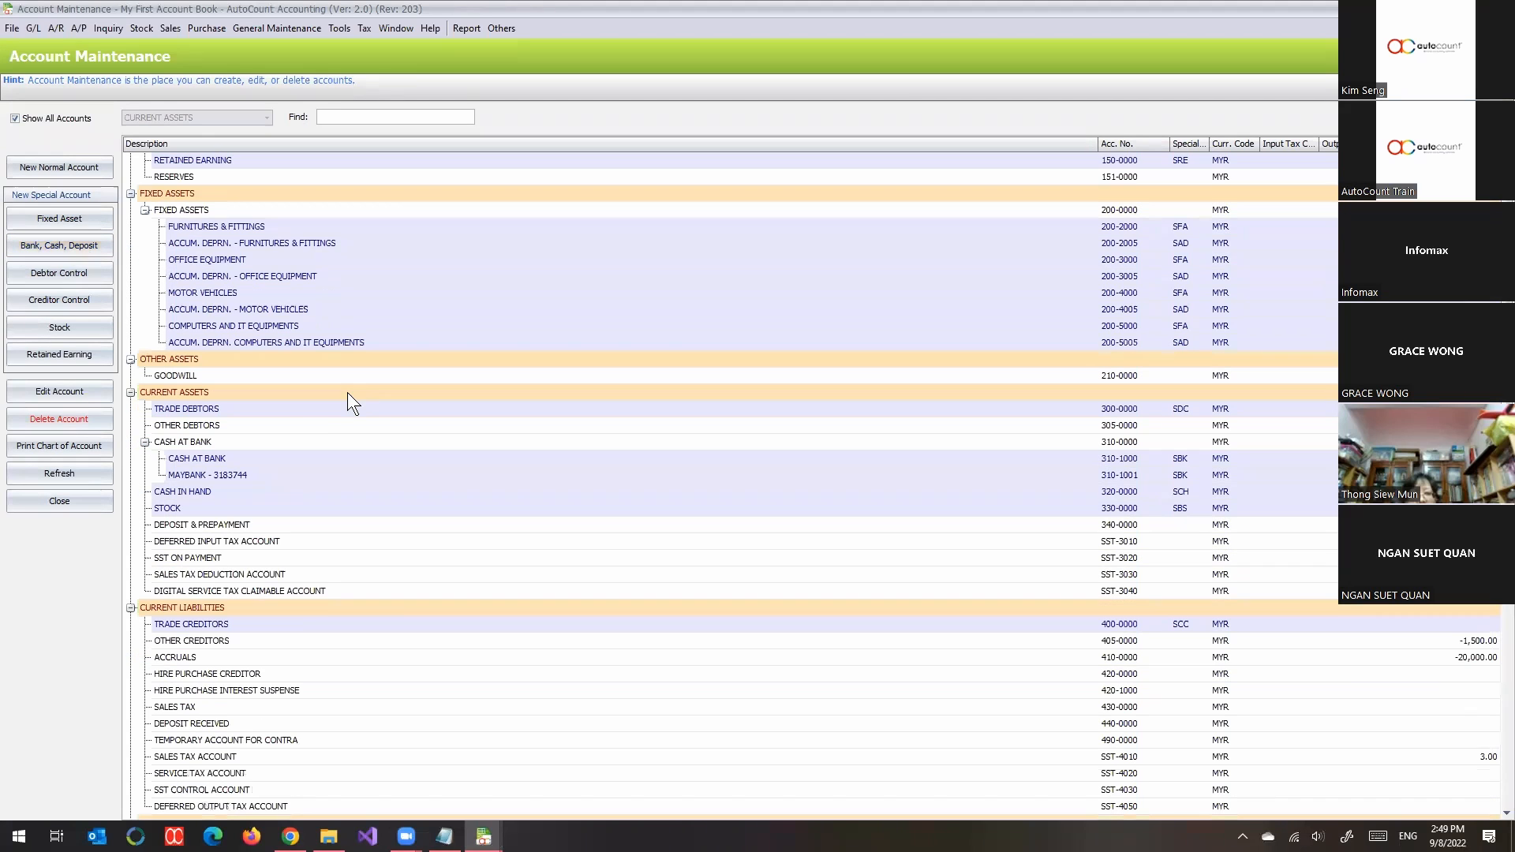
pyautogui.click(333, 393)
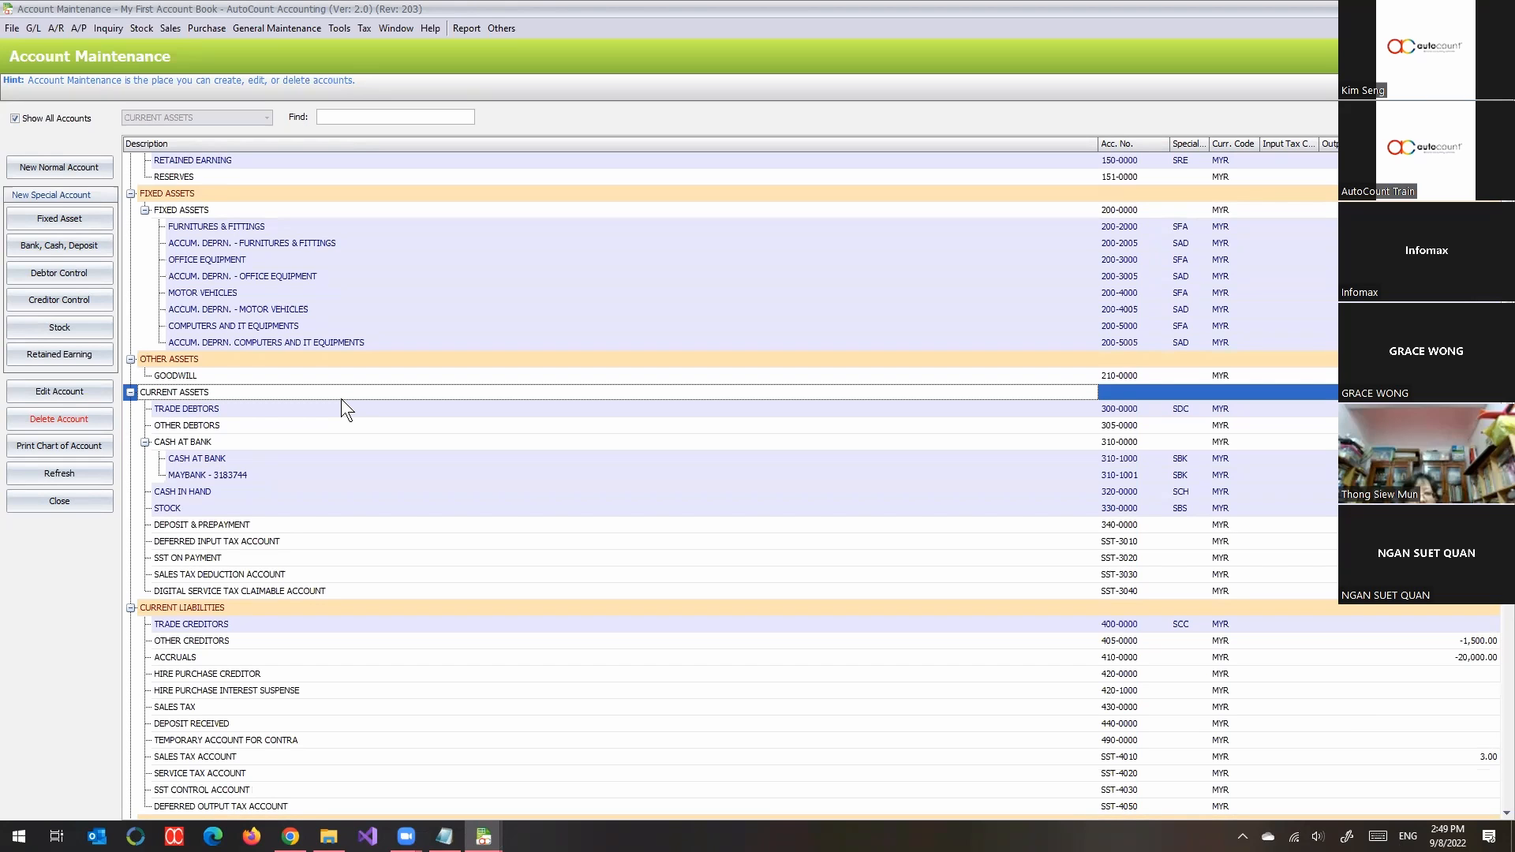
pyautogui.scroll(-2, 249, 447)
pyautogui.click(195, 508)
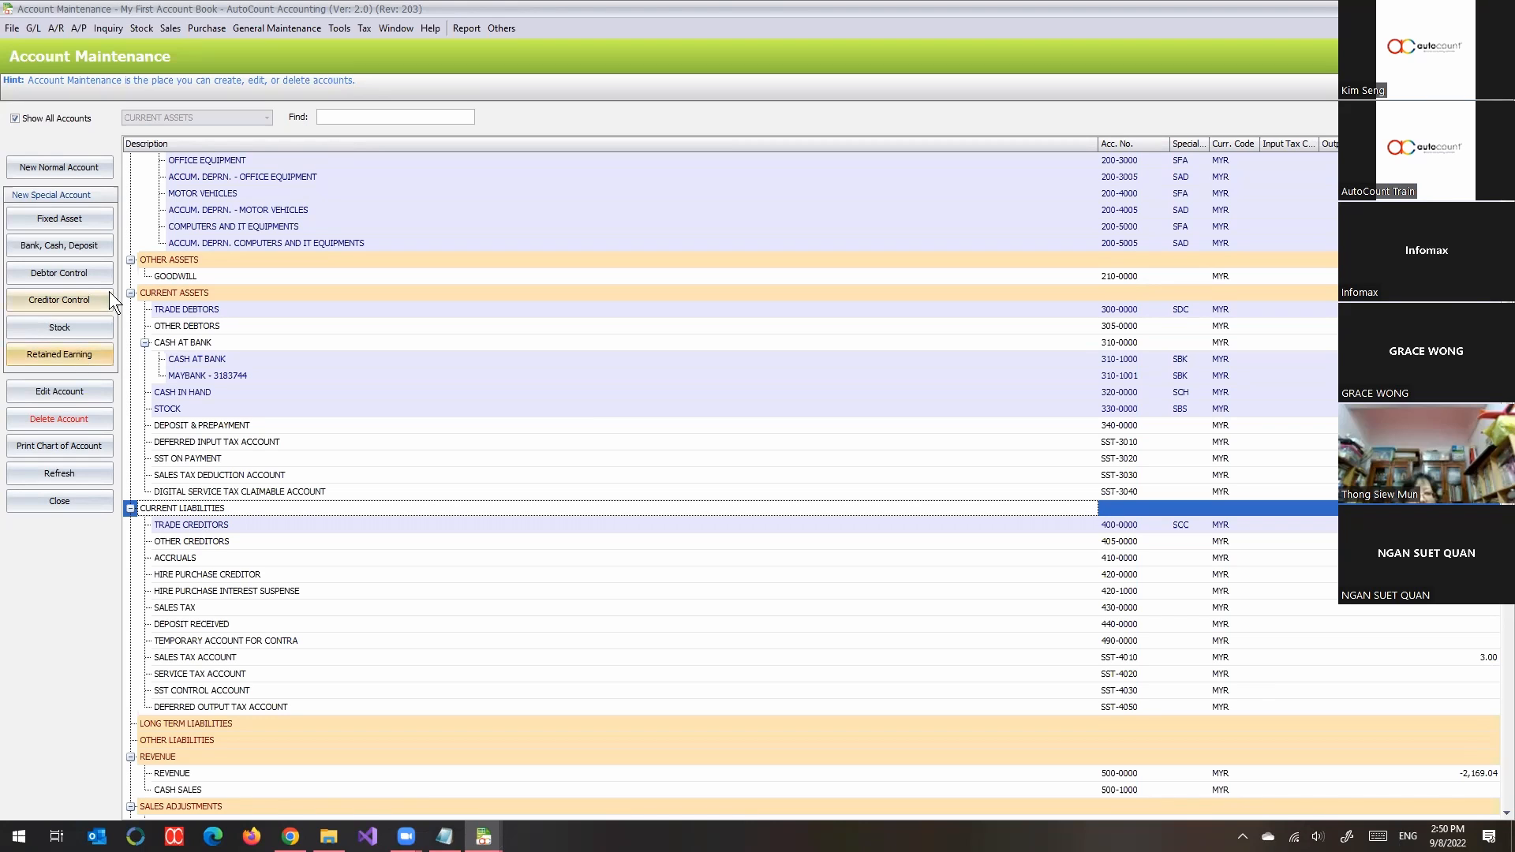
# Start a new special account of type Deposit under CURRENT LIABILITIES, with account number 450-0000 and description DEPOSIT RECEIVED.
pyautogui.click(86, 247)
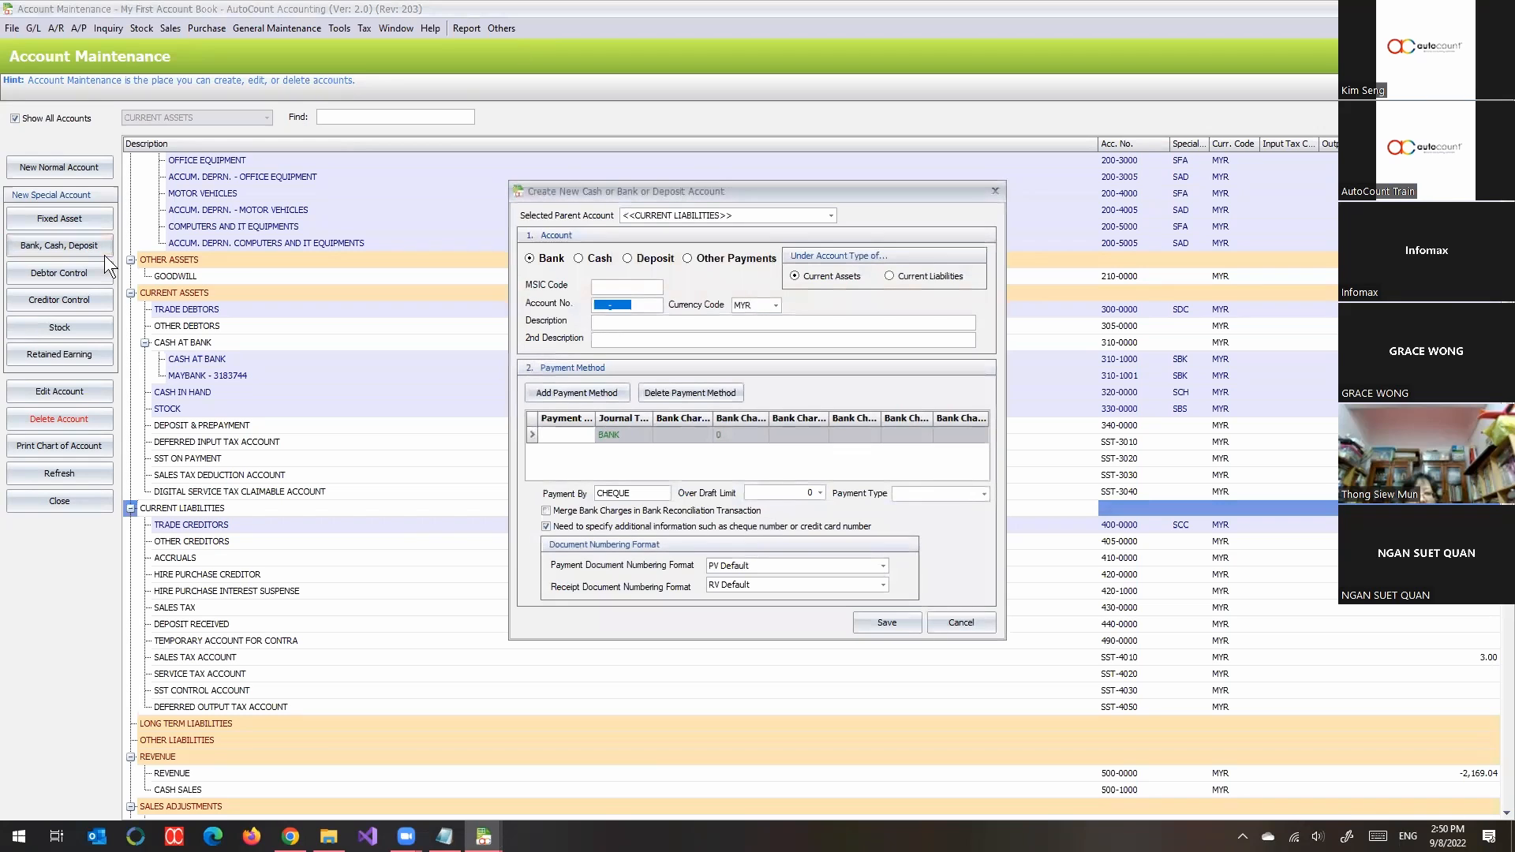
pyautogui.click(628, 259)
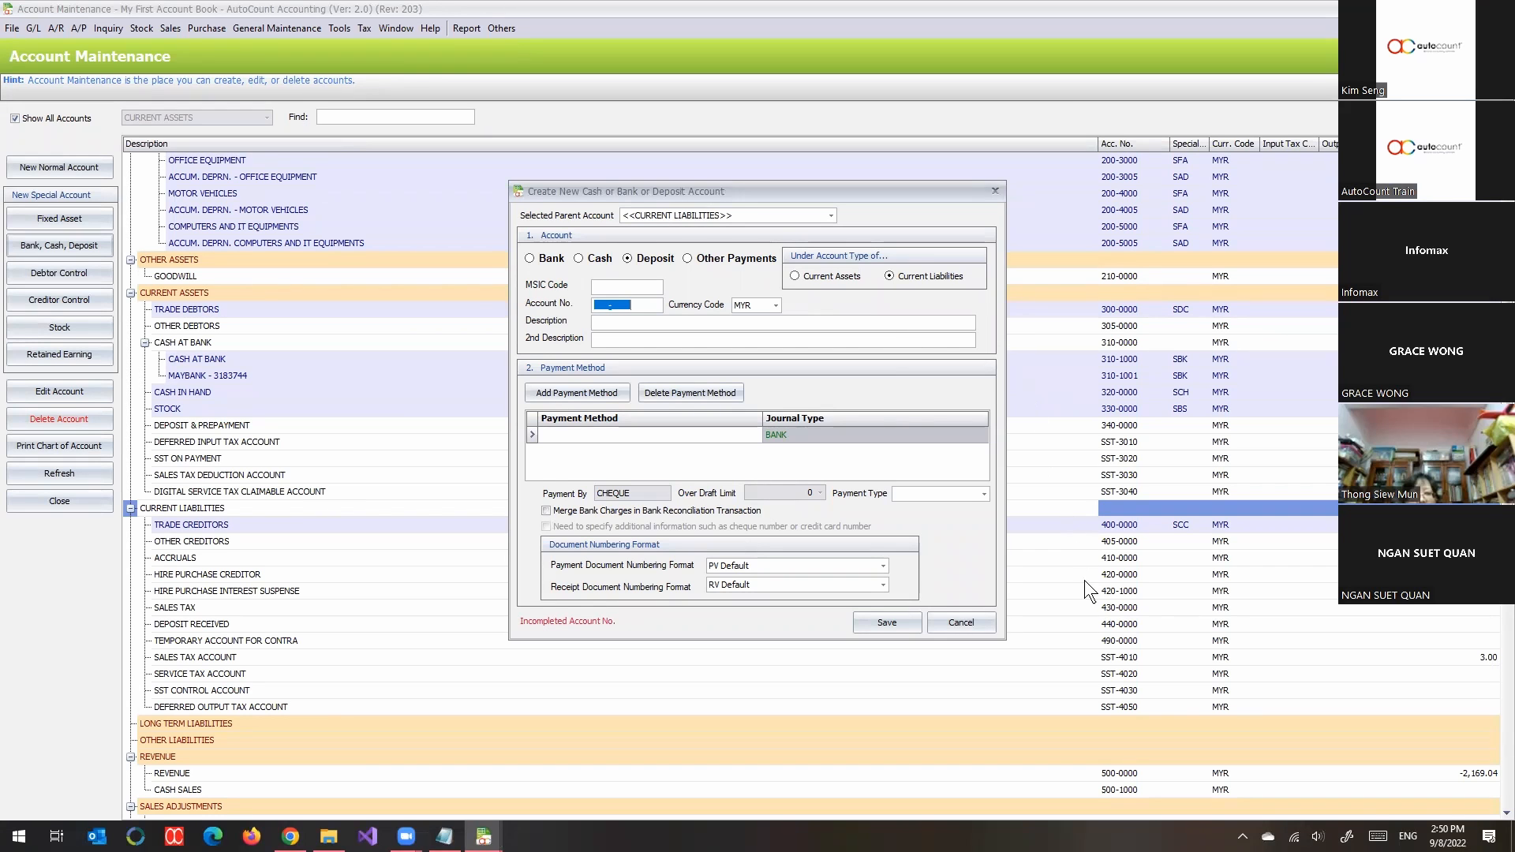
pyautogui.write('45000000')
pyautogui.press('Tab')
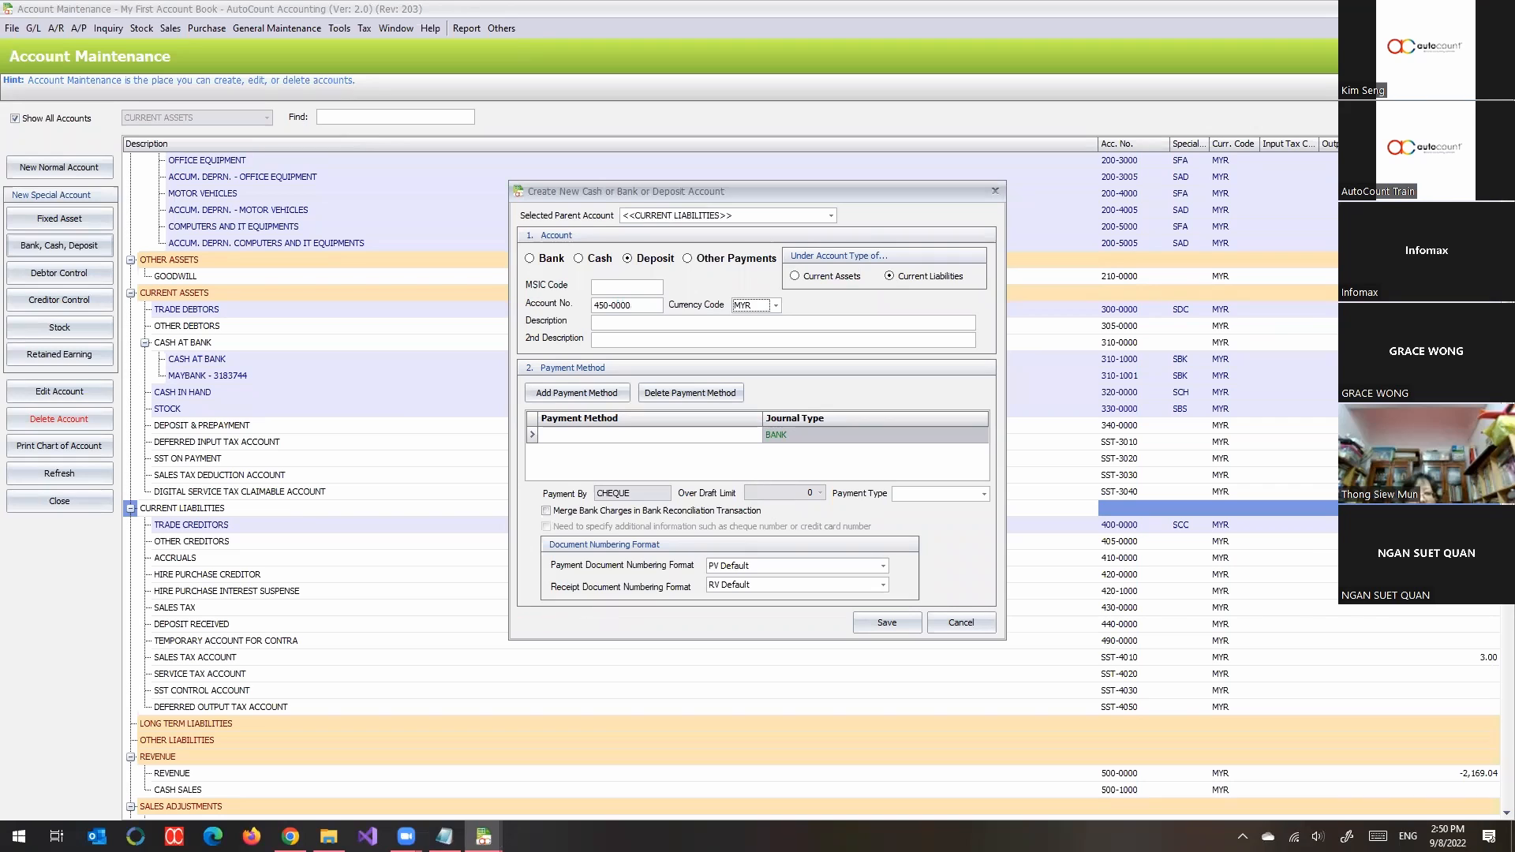
pyautogui.click(714, 330)
pyautogui.write('DEPOSIT RECEIVED')
# Reuse the description DEPOSIT RECEIVED as the deposit account's payment method and save the new account.
pyautogui.moveTo(705, 323); pyautogui.dragTo(594, 323)
pyautogui.click(612, 434)
pyautogui.write('DEPO')
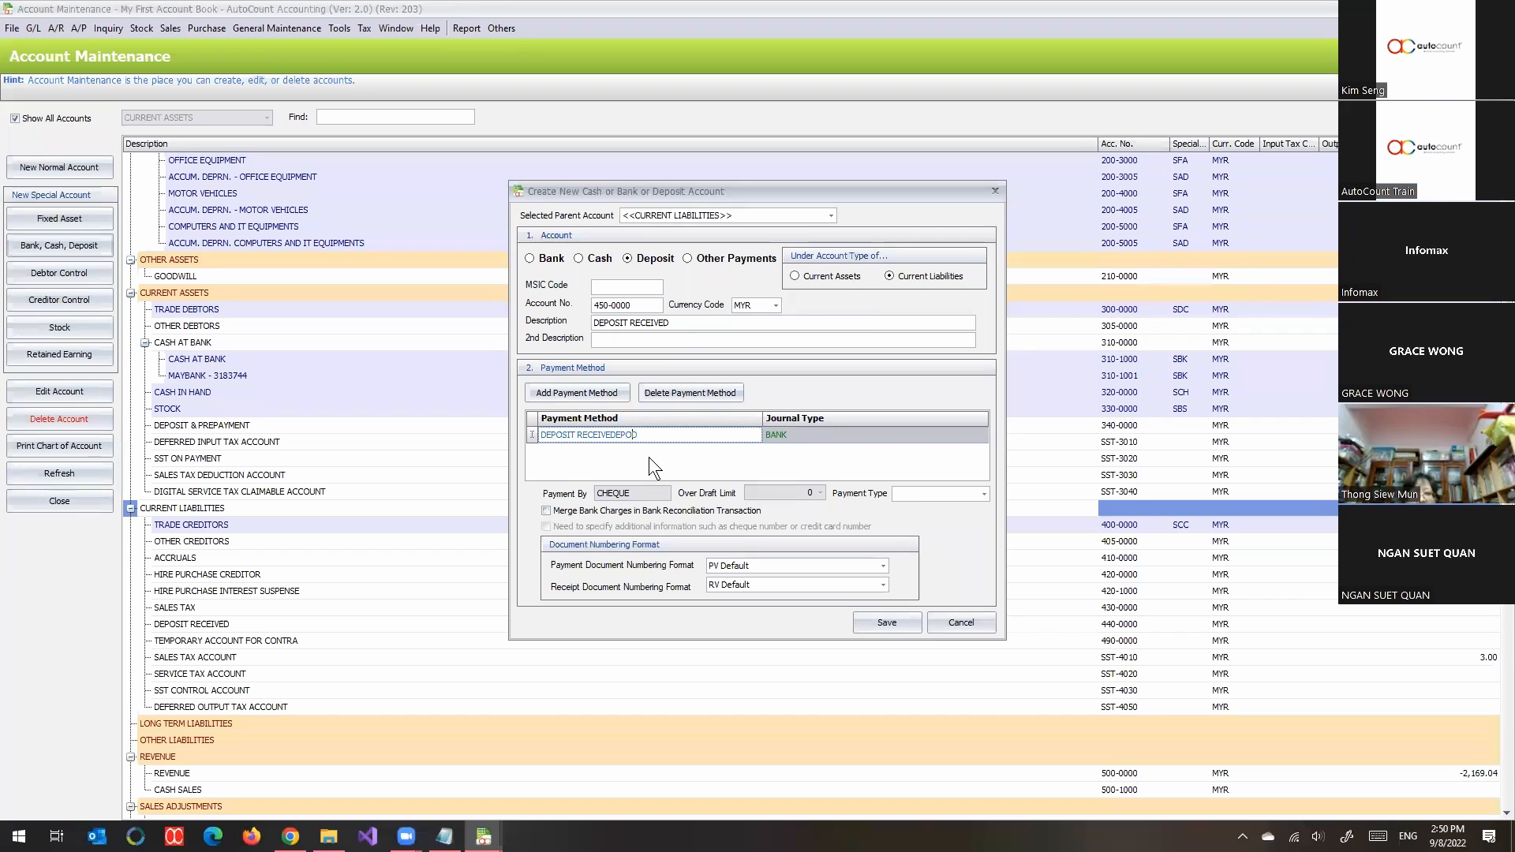
pyautogui.write('\\')
pyautogui.press('BackSpace')
pyautogui.press('BackSpace')
pyautogui.press('BackSpace')
pyautogui.click(883, 625)
# Delete the normal DEPOSIT RECEIVED account 440-0000 under CURRENT LIABILITIES.
pyautogui.scroll(-5, 860, 584)
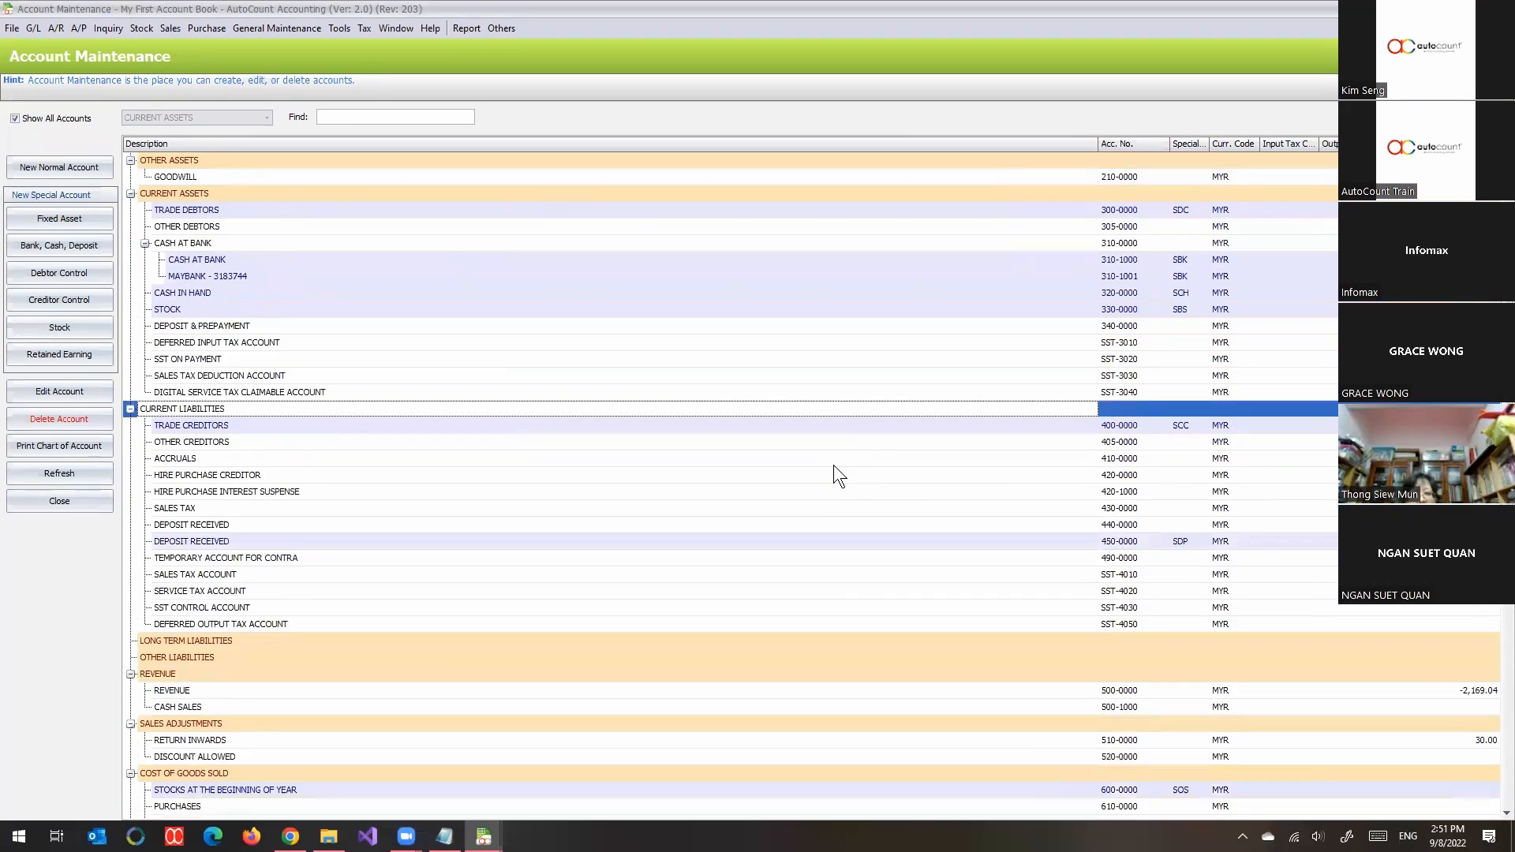
pyautogui.click(254, 526)
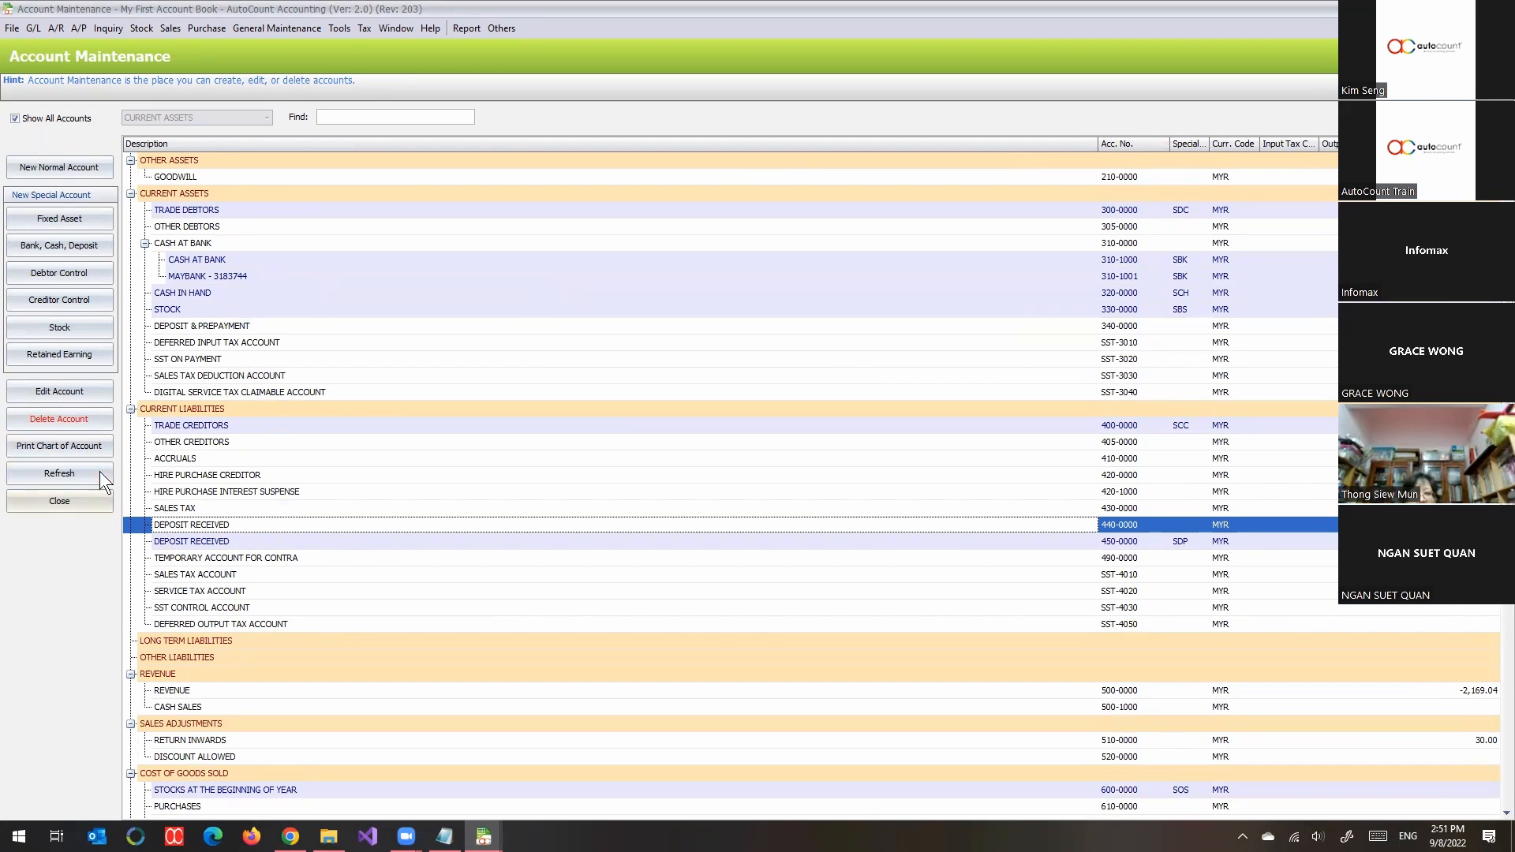
pyautogui.click(87, 427)
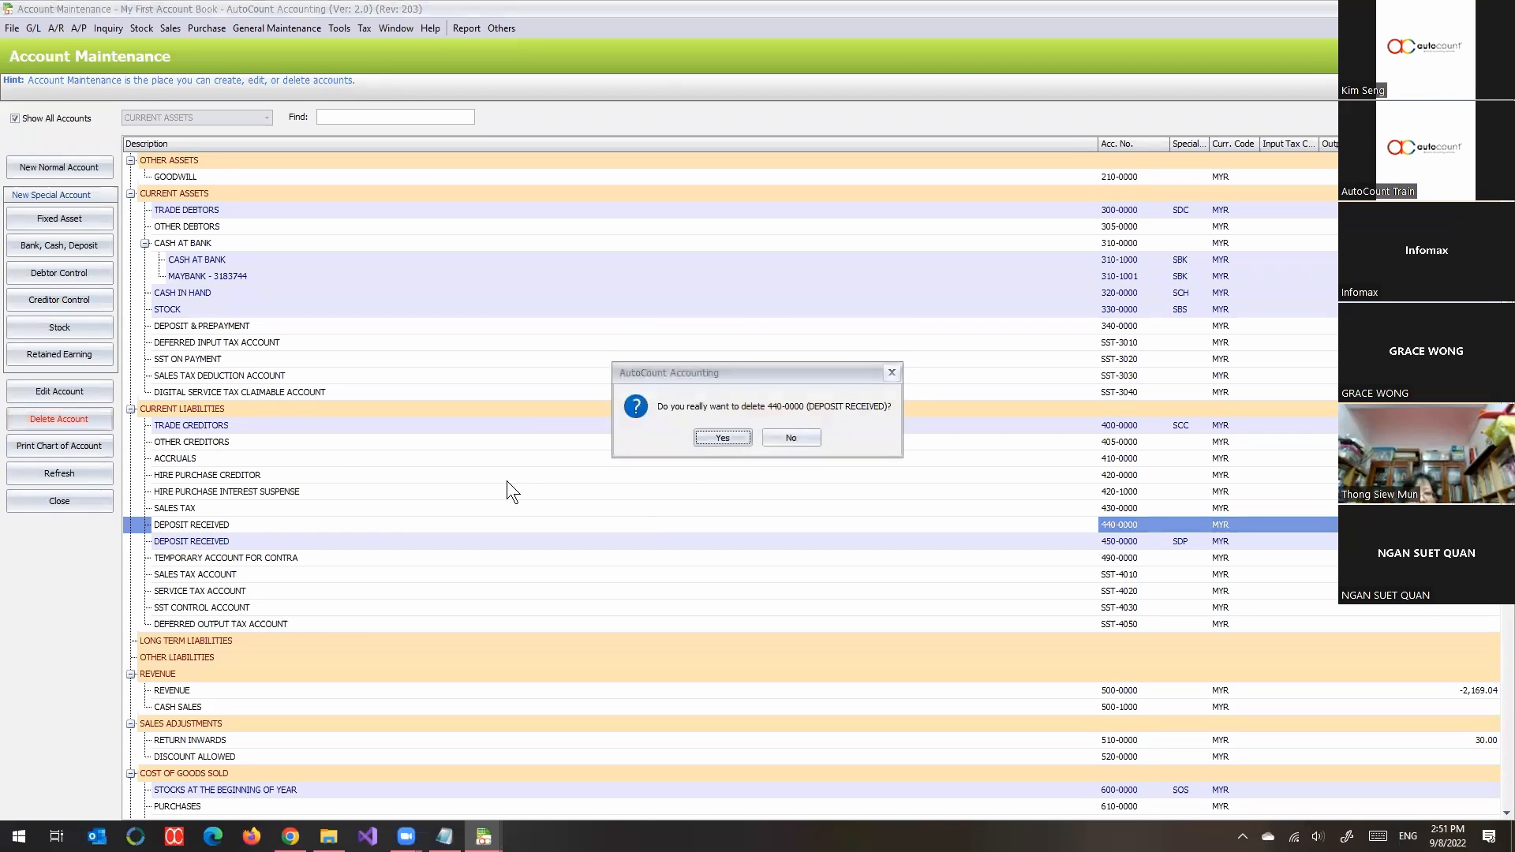
pyautogui.click(721, 438)
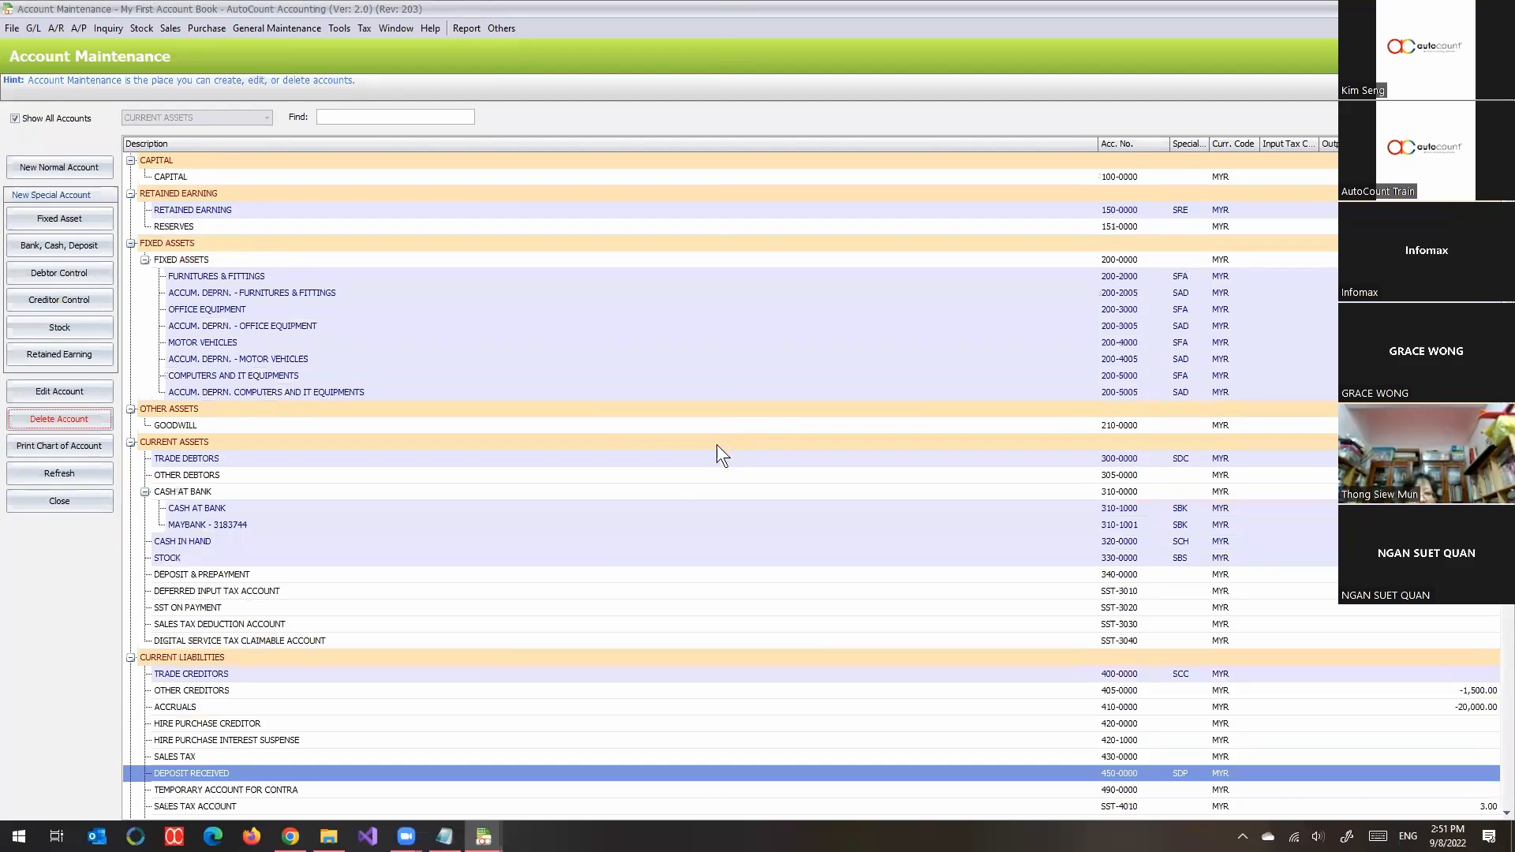
# Locate the special DEPOSIT RECEIVED account in the chart of accounts and open the Change Account Number tool.
pyautogui.scroll(-3, 655, 461)
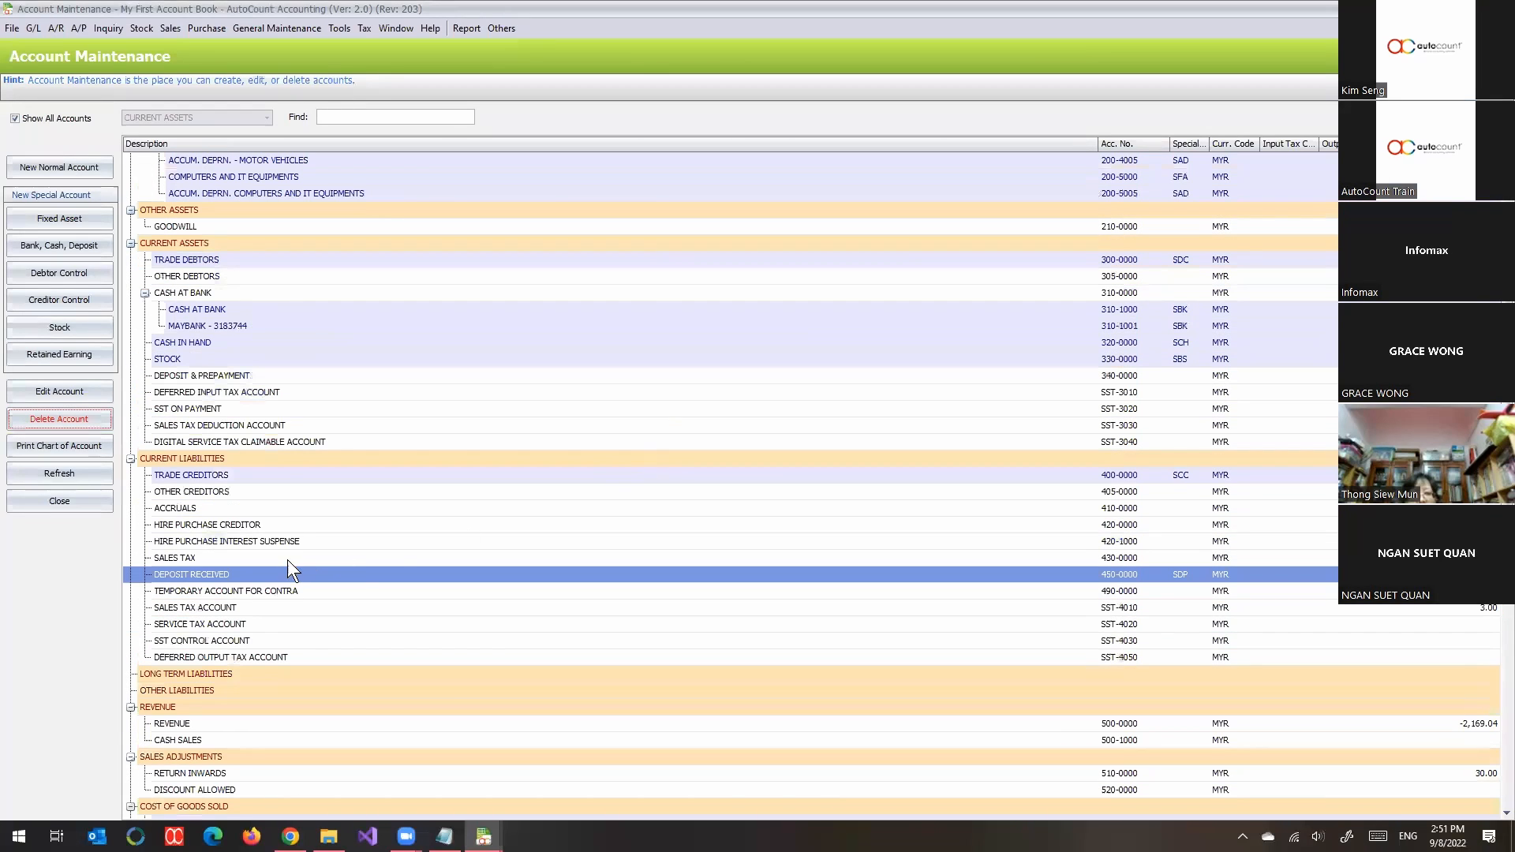
pyautogui.click(1130, 575)
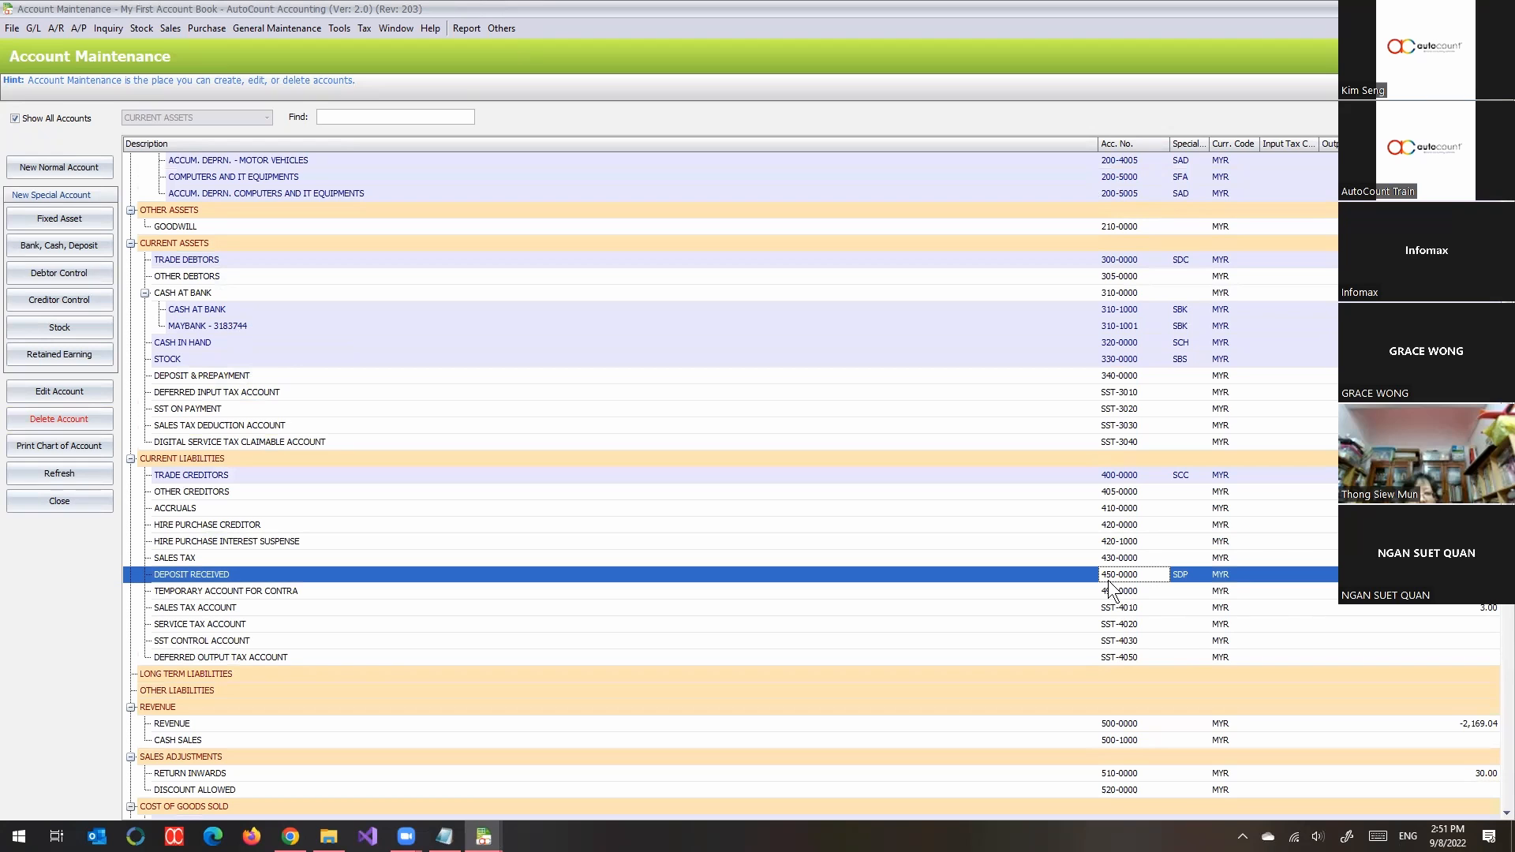
pyautogui.doubleClick(1108, 581)
pyautogui.click(351, 35)
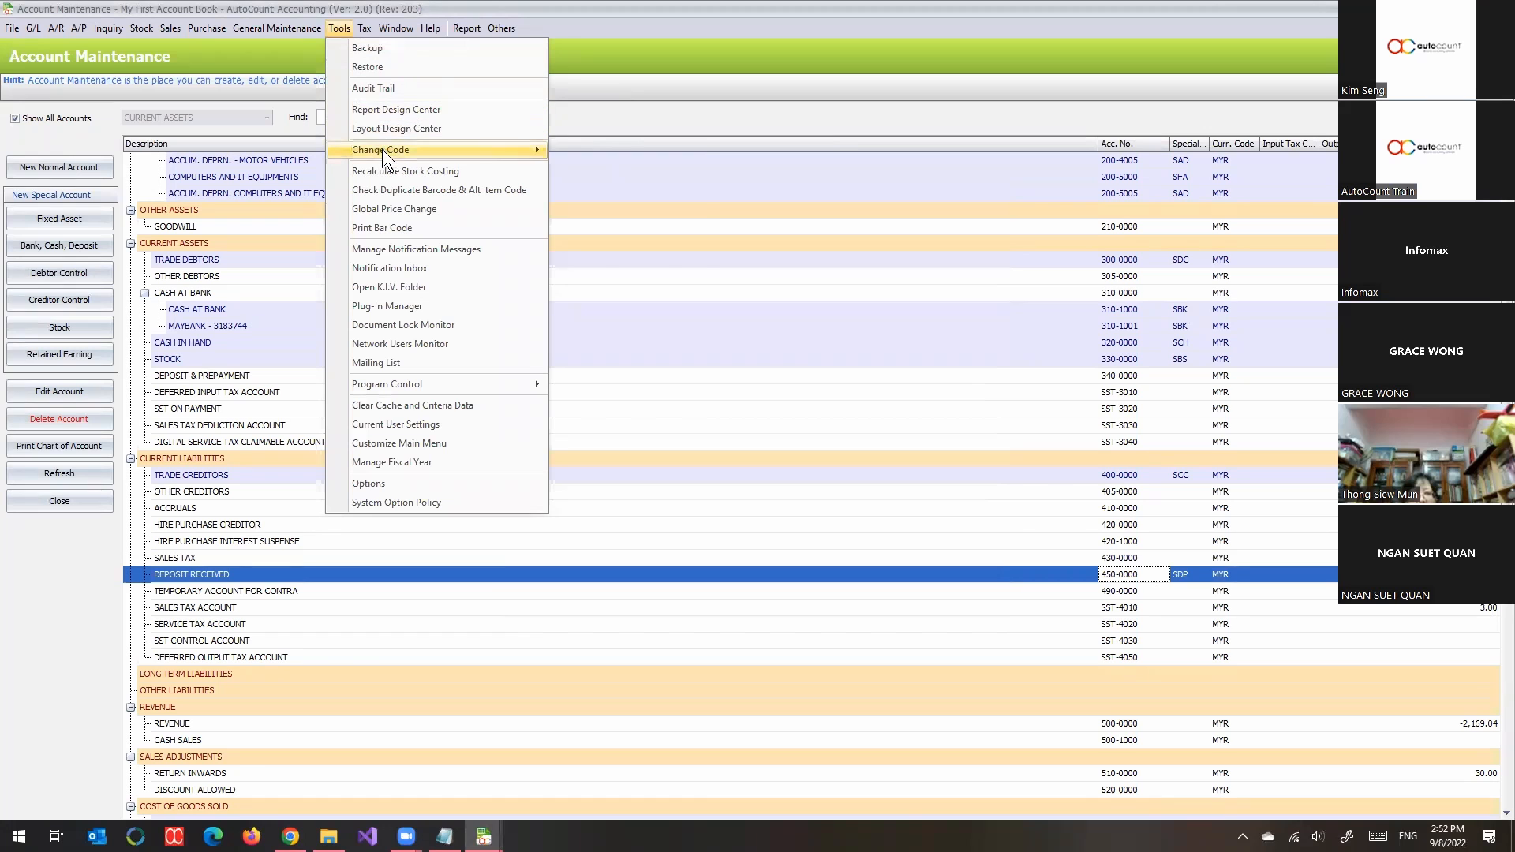
pyautogui.moveTo(382, 150)
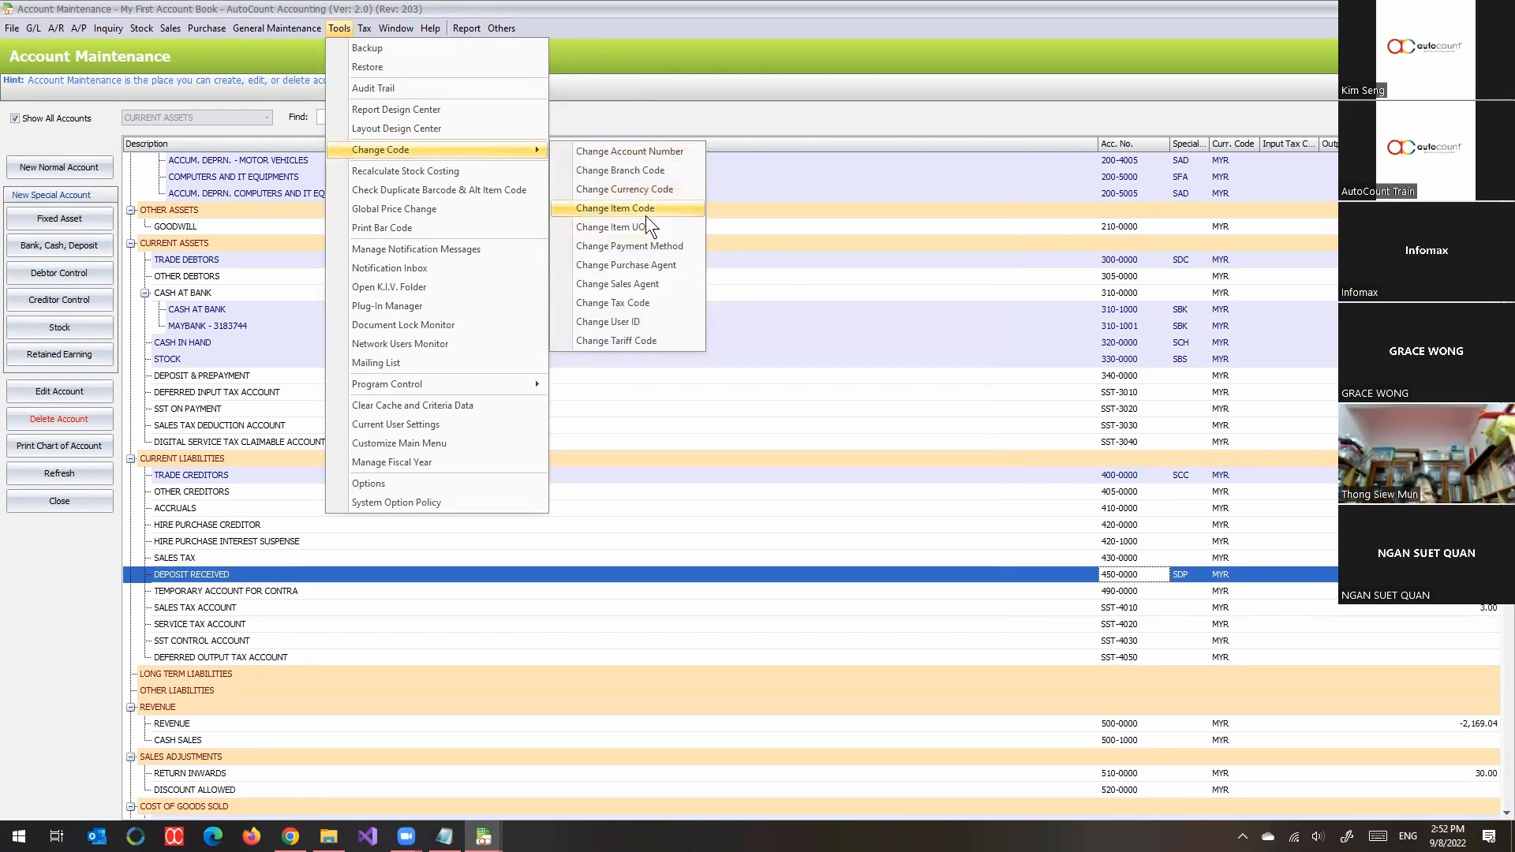
pyautogui.click(655, 154)
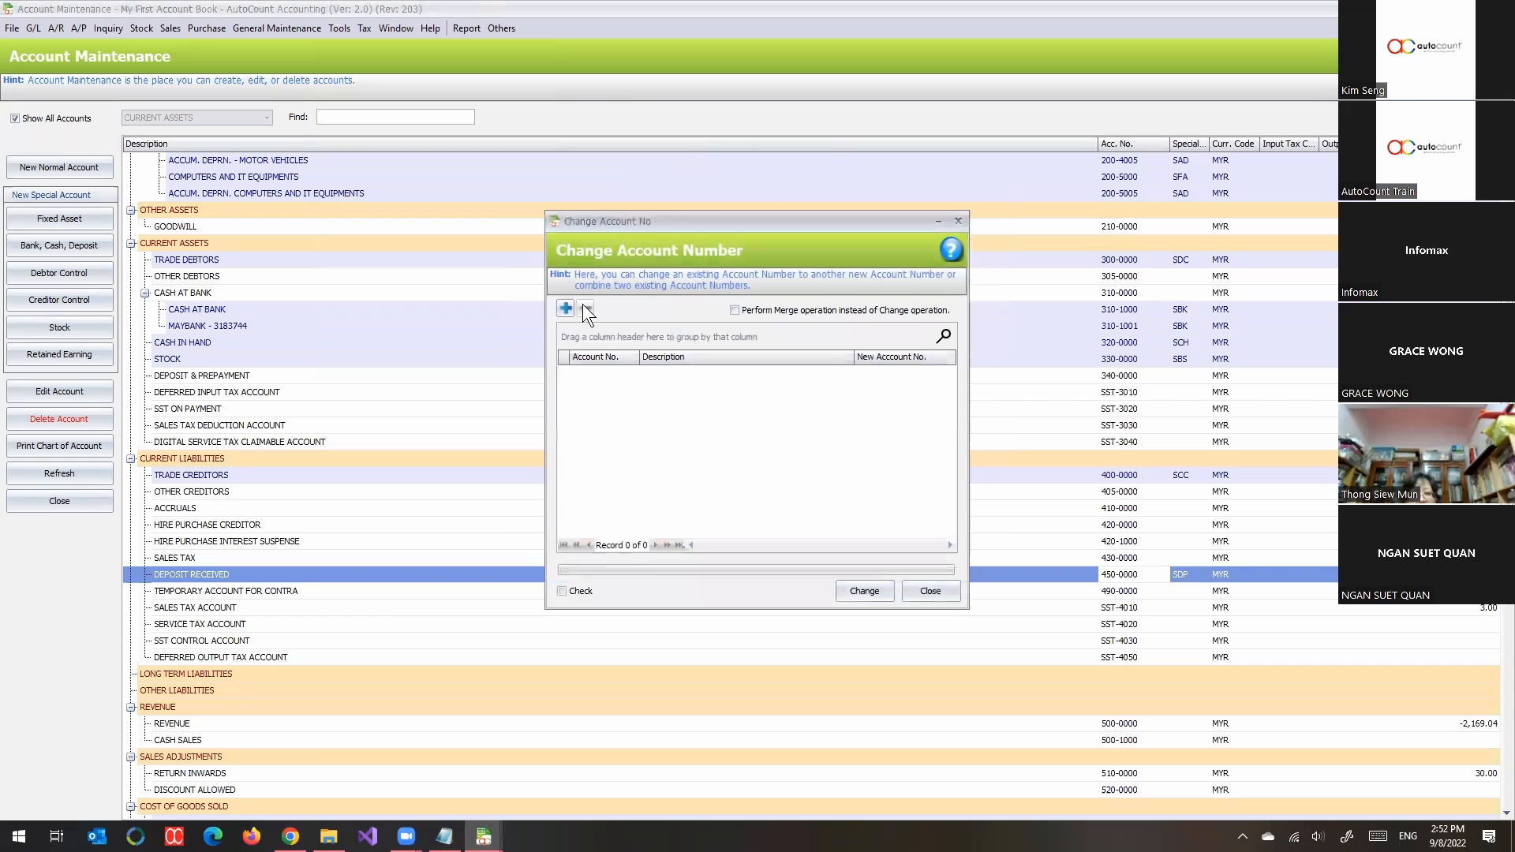
# Add account 450-0000 to the change list, set its new account number to 440-0000, and run the change.
pyautogui.click(566, 308)
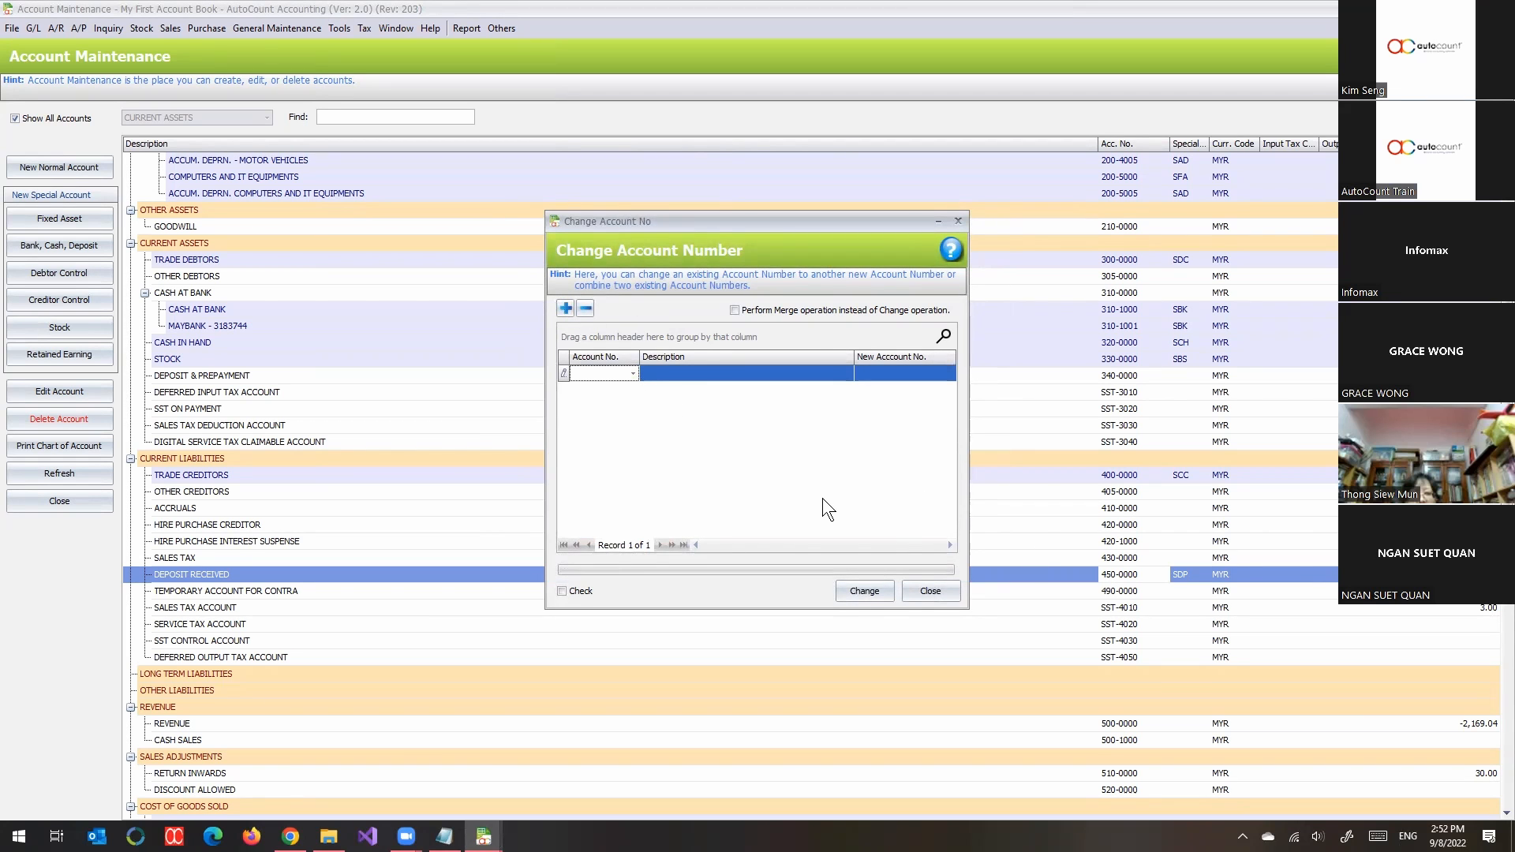
pyautogui.write('450')
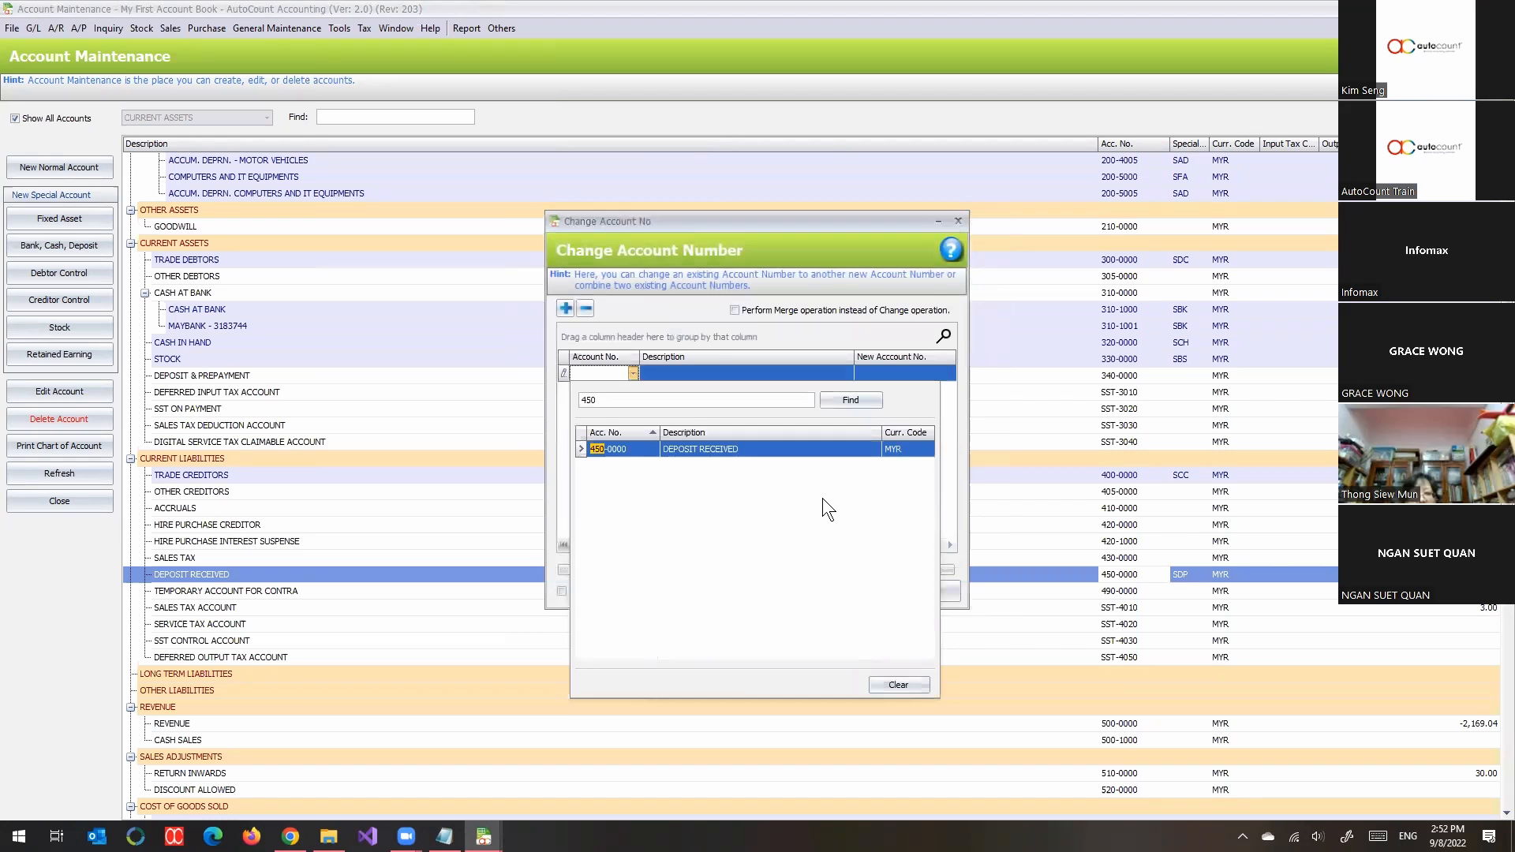
pyautogui.press('Return')
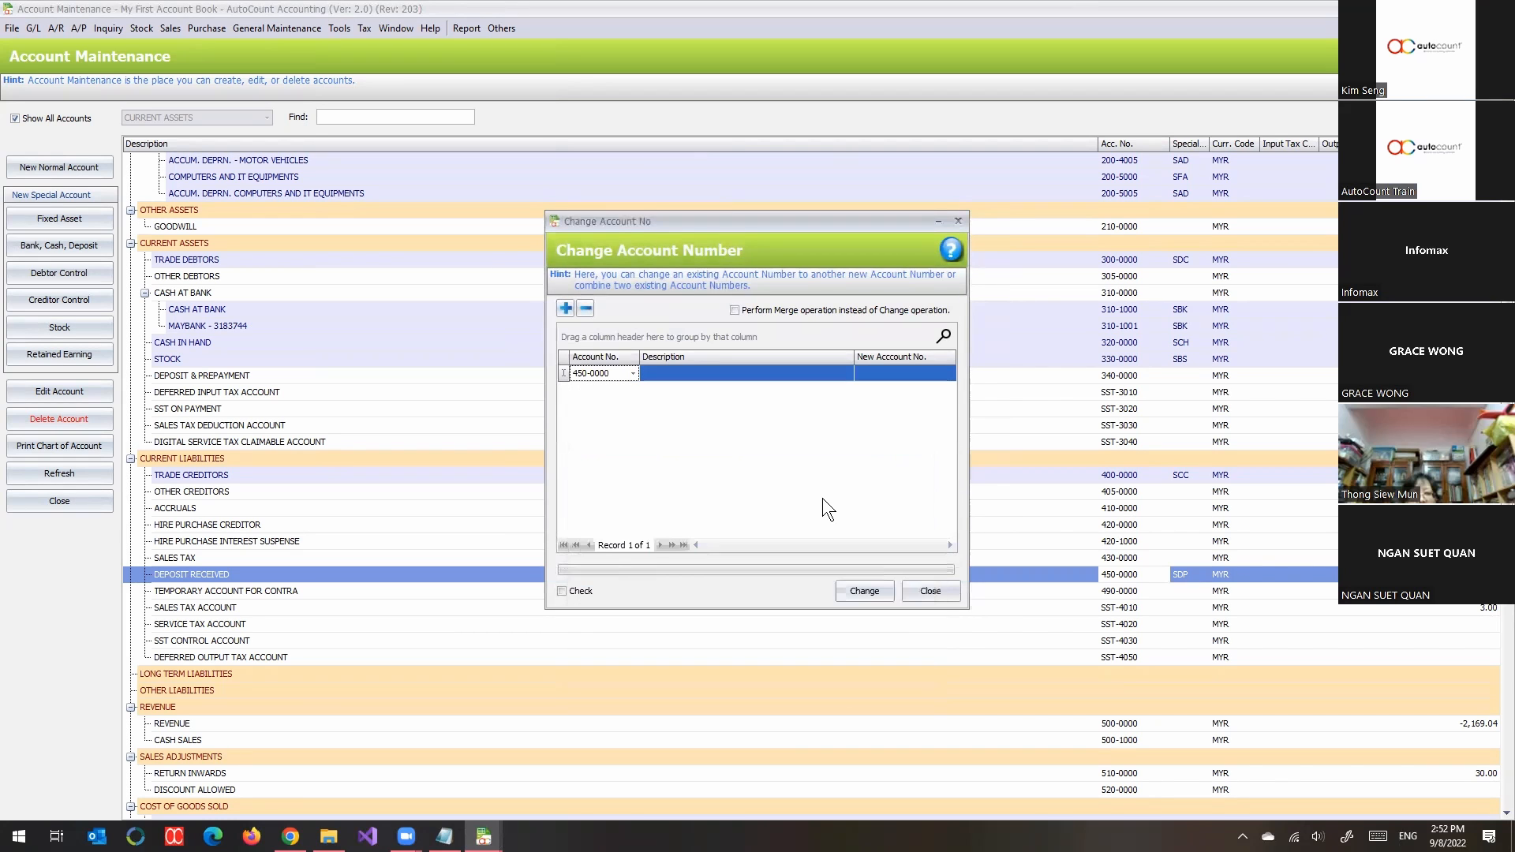
pyautogui.click(891, 367)
pyautogui.write('440-0000')
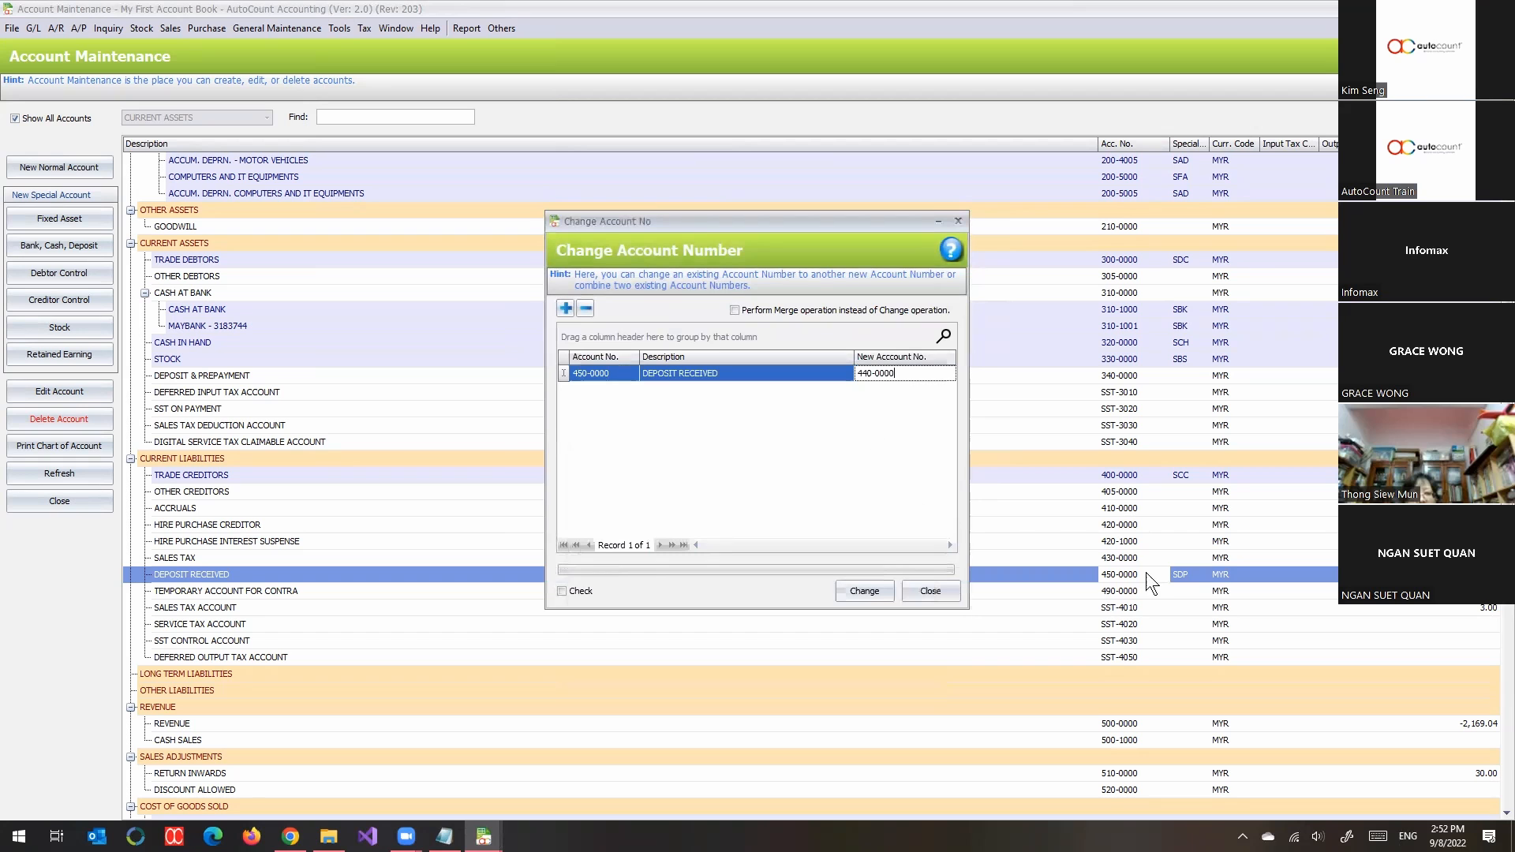
pyautogui.click(849, 590)
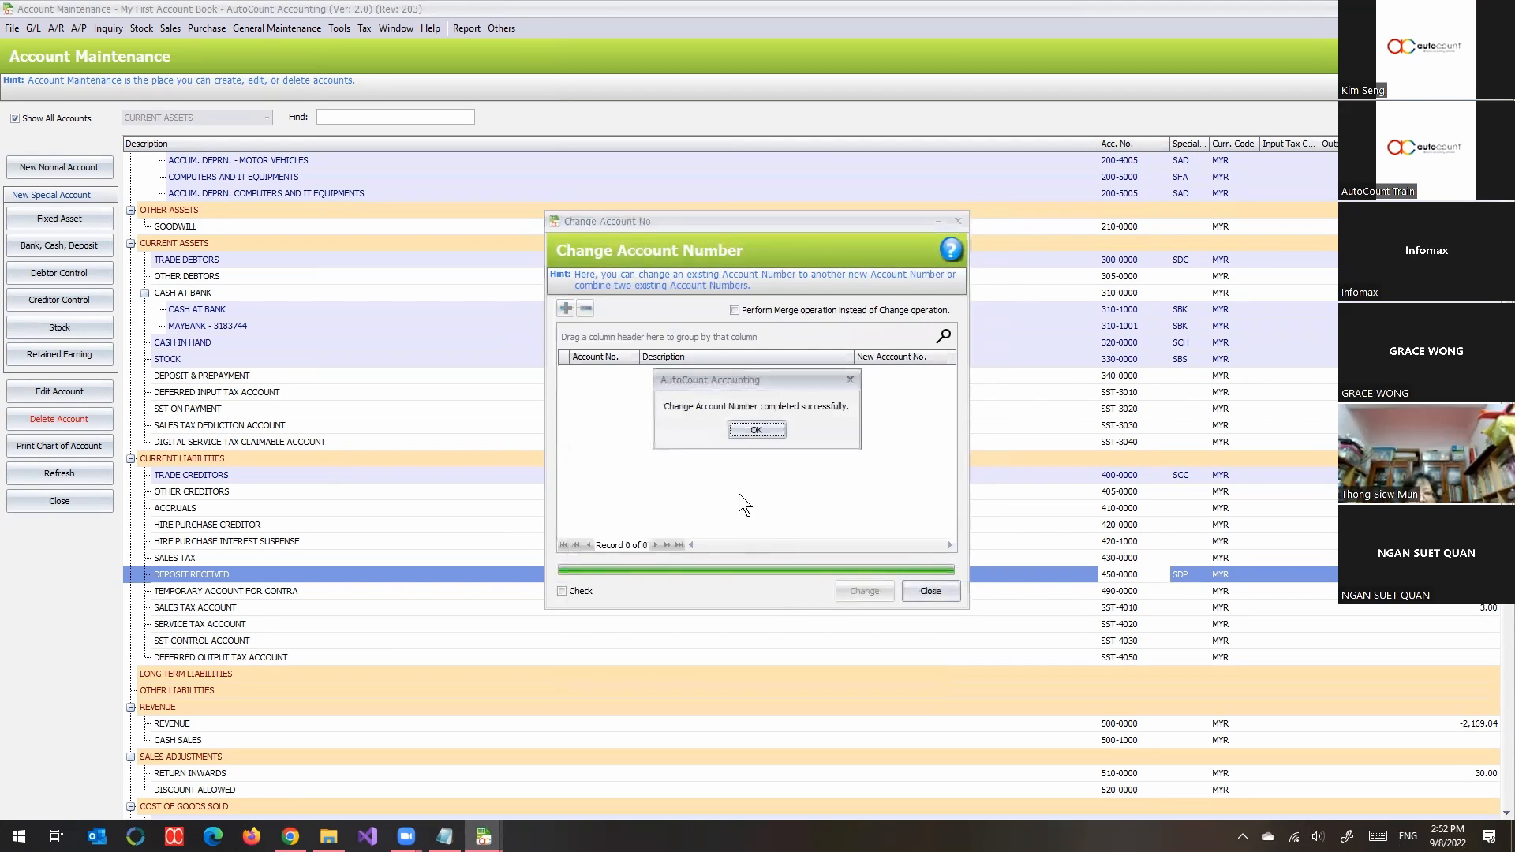
# Close the account number change tool, reload the full chart of accounts, and leave Account Maintenance.
pyautogui.click(751, 432)
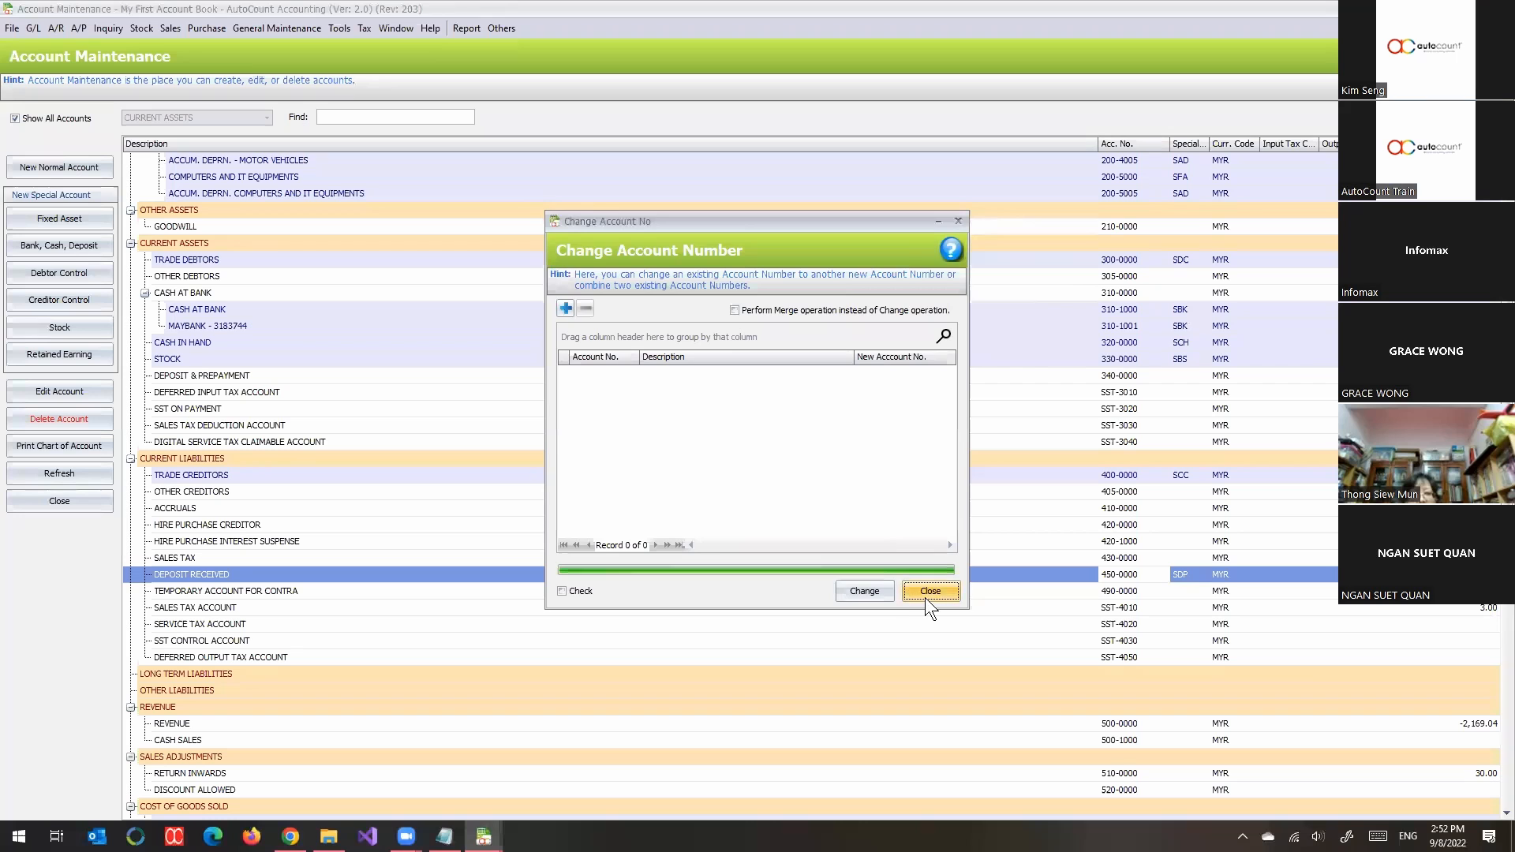
pyautogui.click(925, 596)
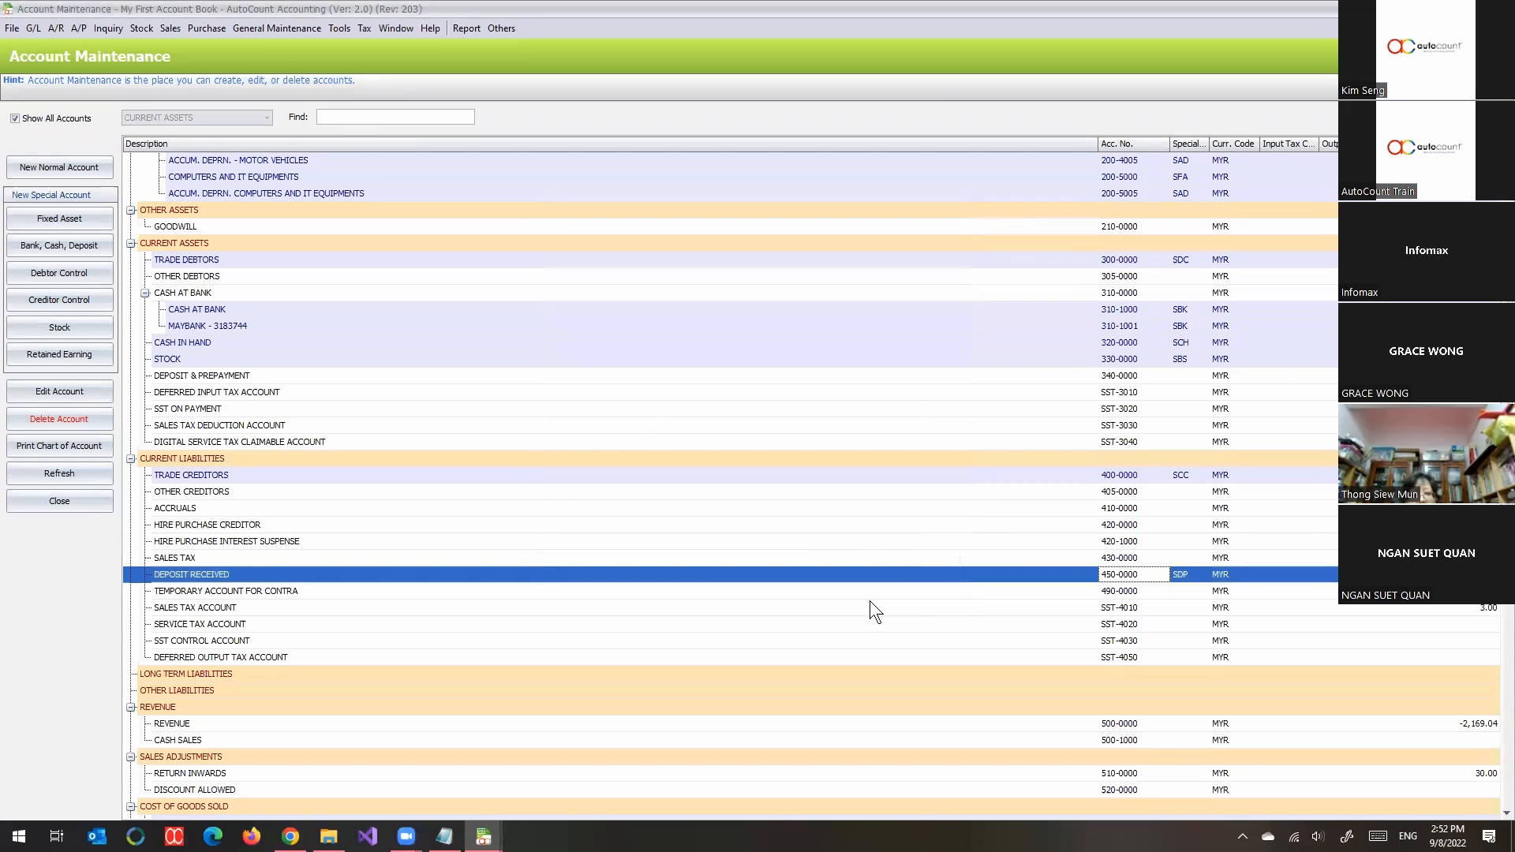
pyautogui.click(84, 120)
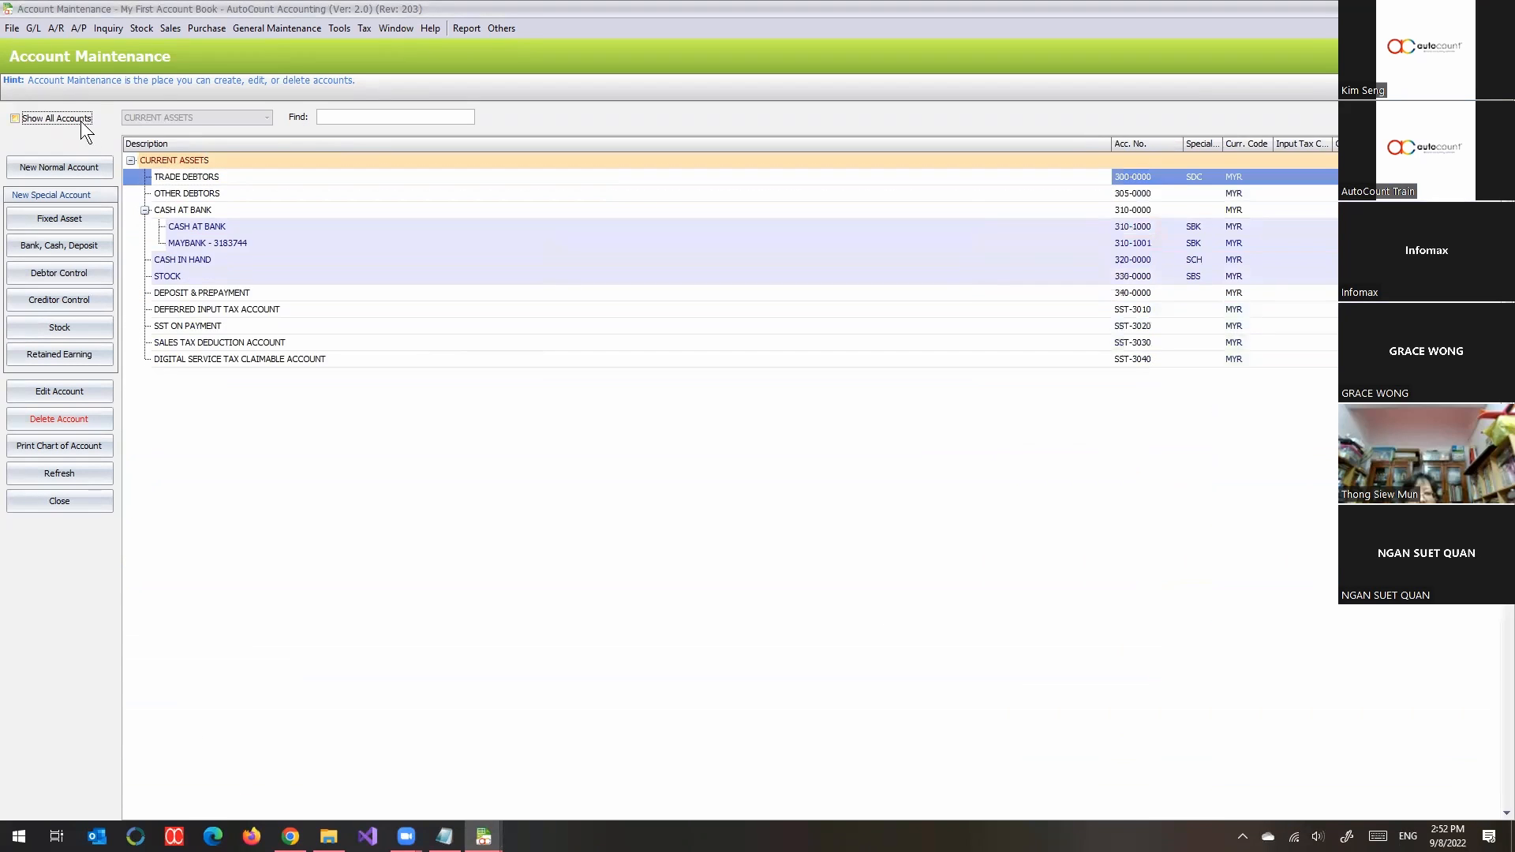
pyautogui.click(80, 121)
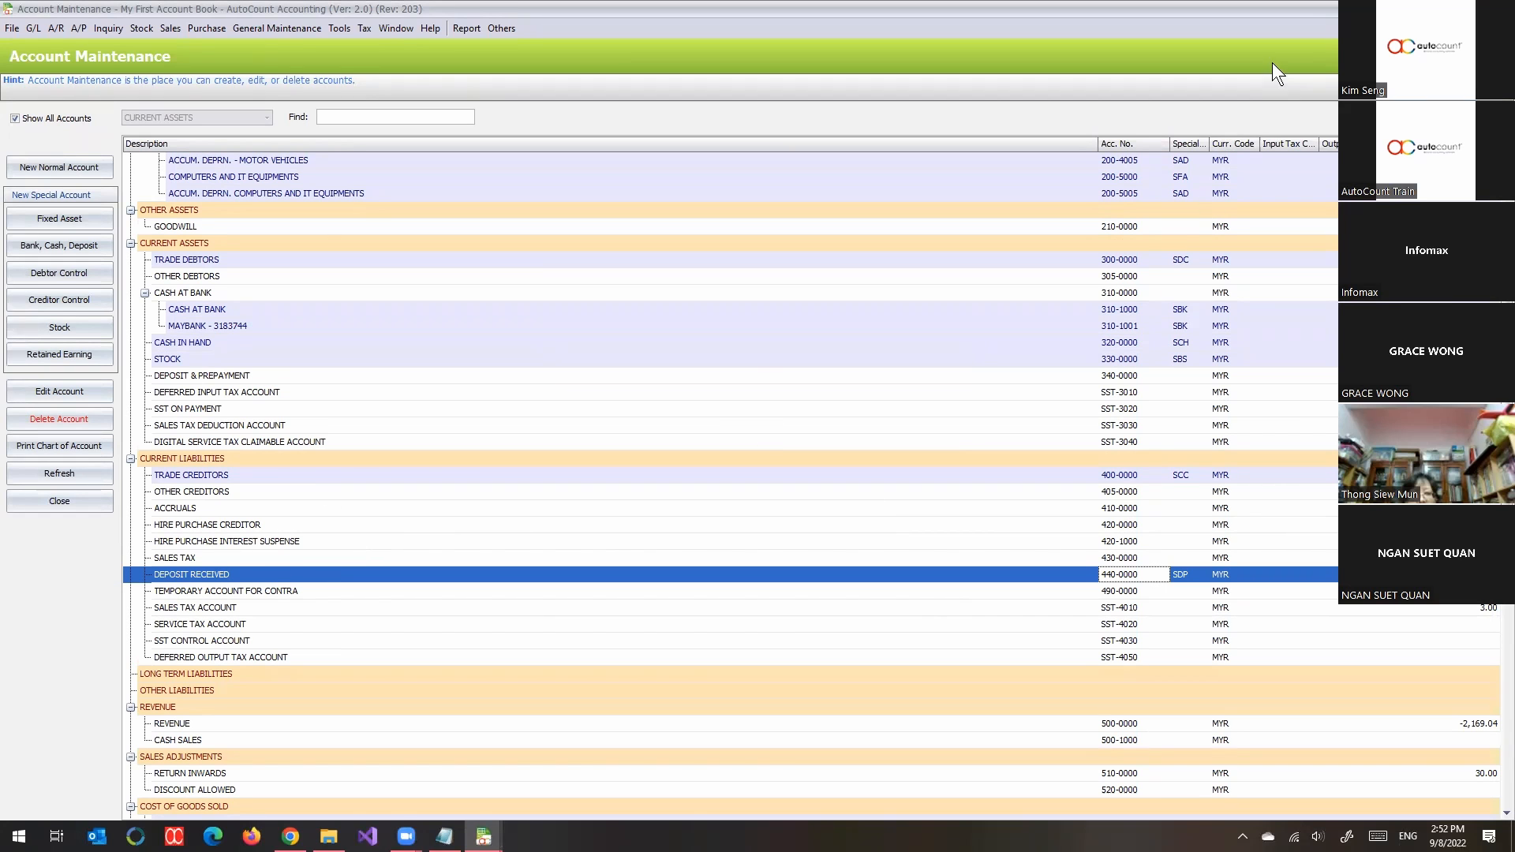
pyautogui.press('Escape')
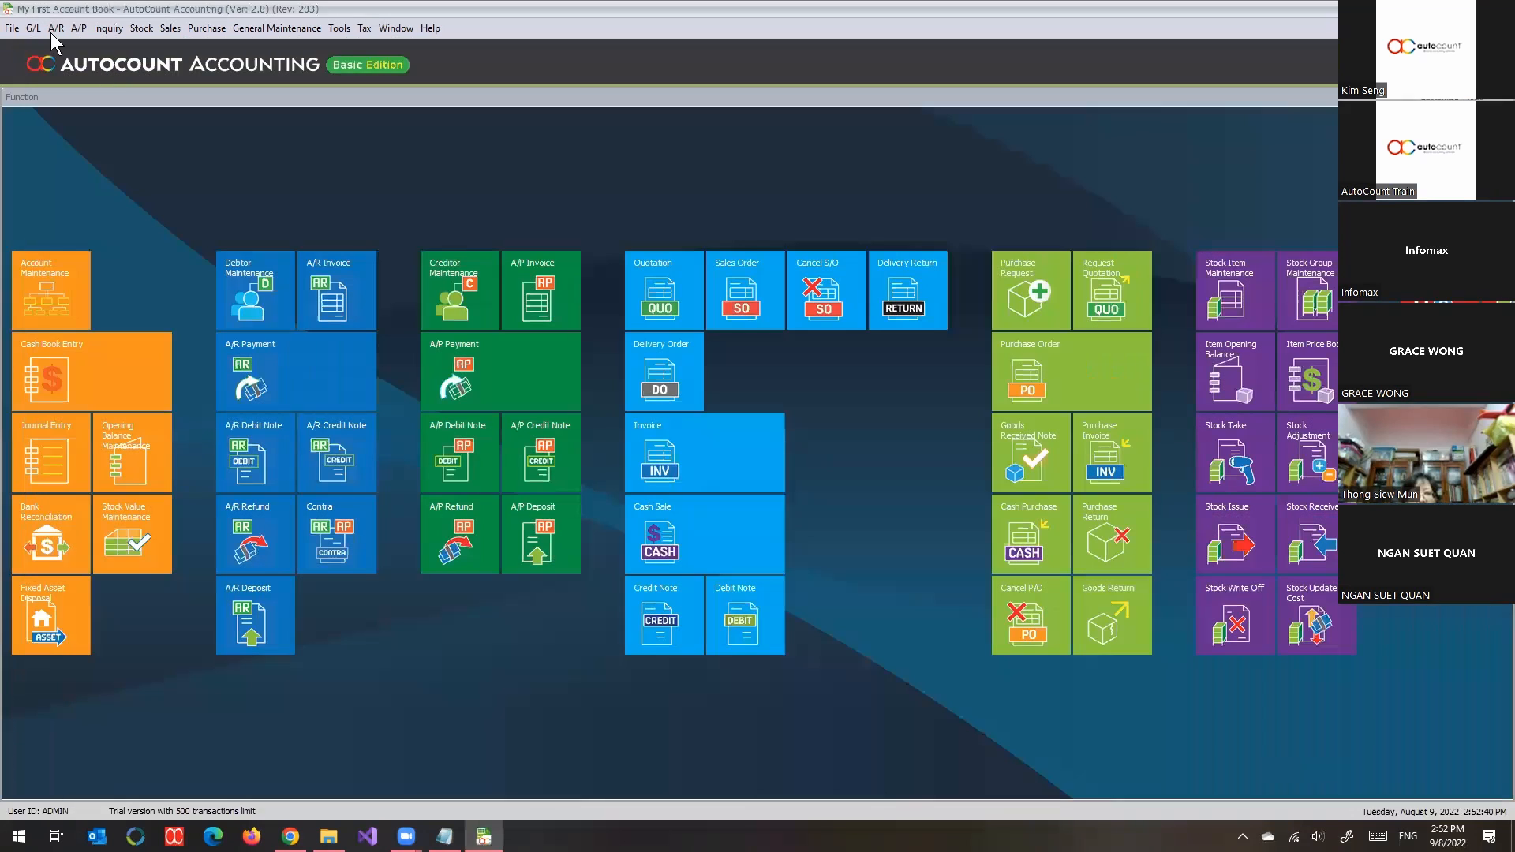
# Start a new A/R deposit entry and show the available deposit accounts.
pyautogui.click(50, 32)
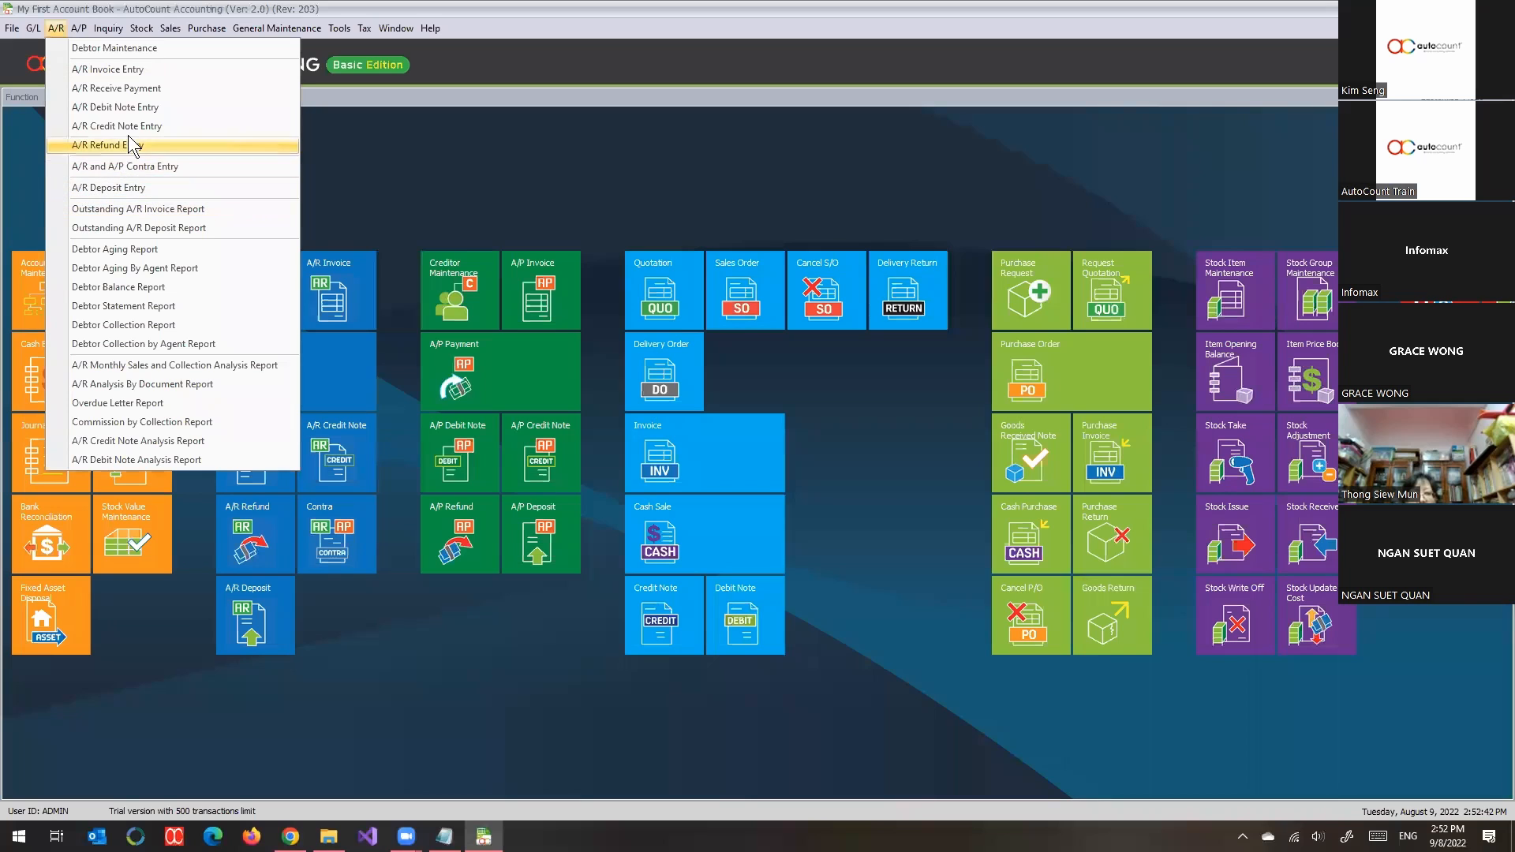
pyautogui.click(127, 189)
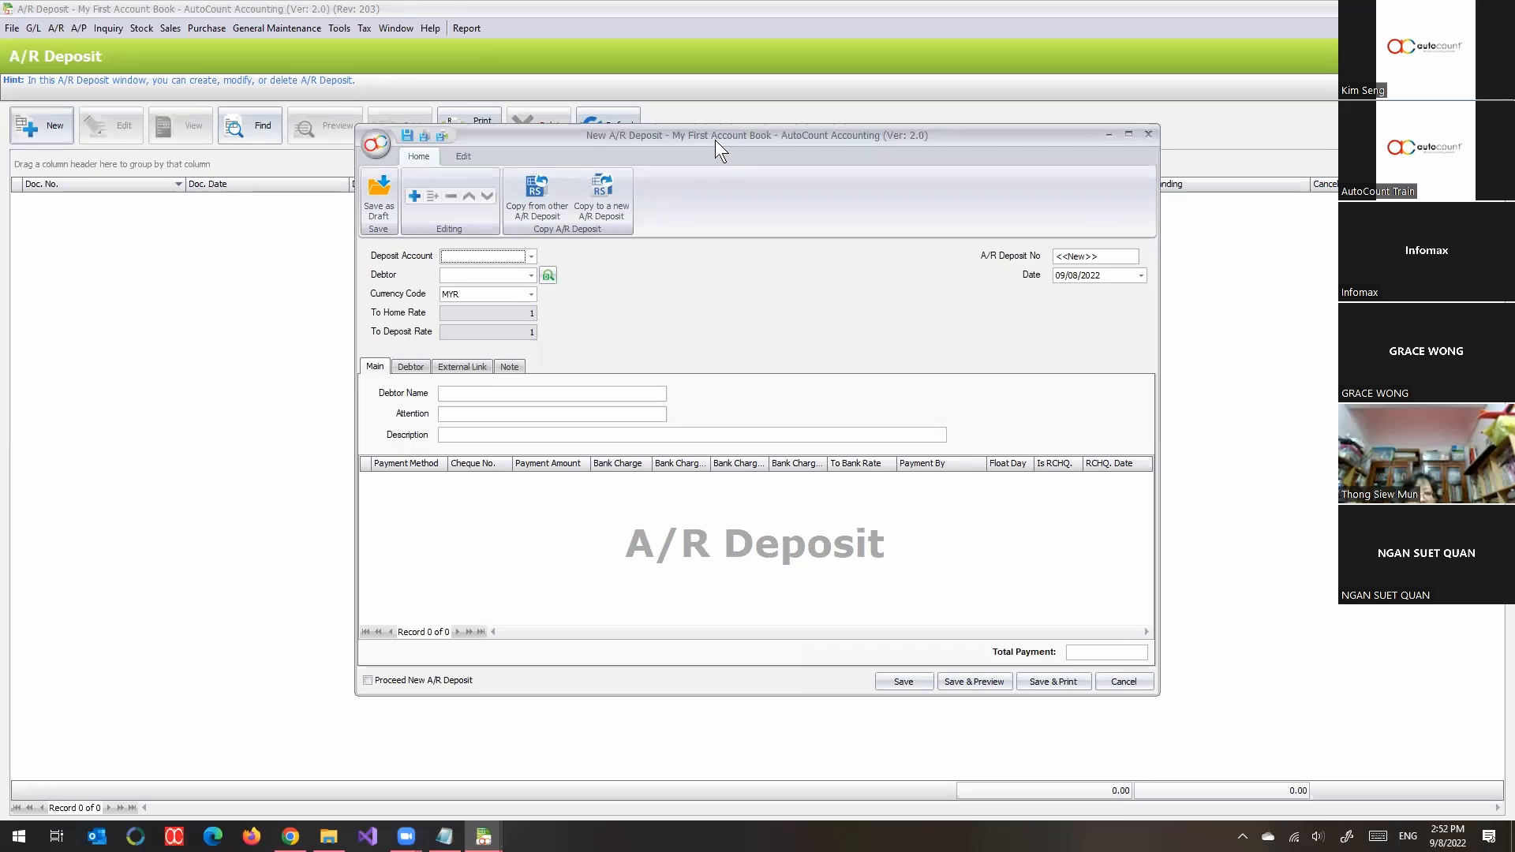
pyautogui.moveTo(715, 140); pyautogui.dragTo(510, 157)
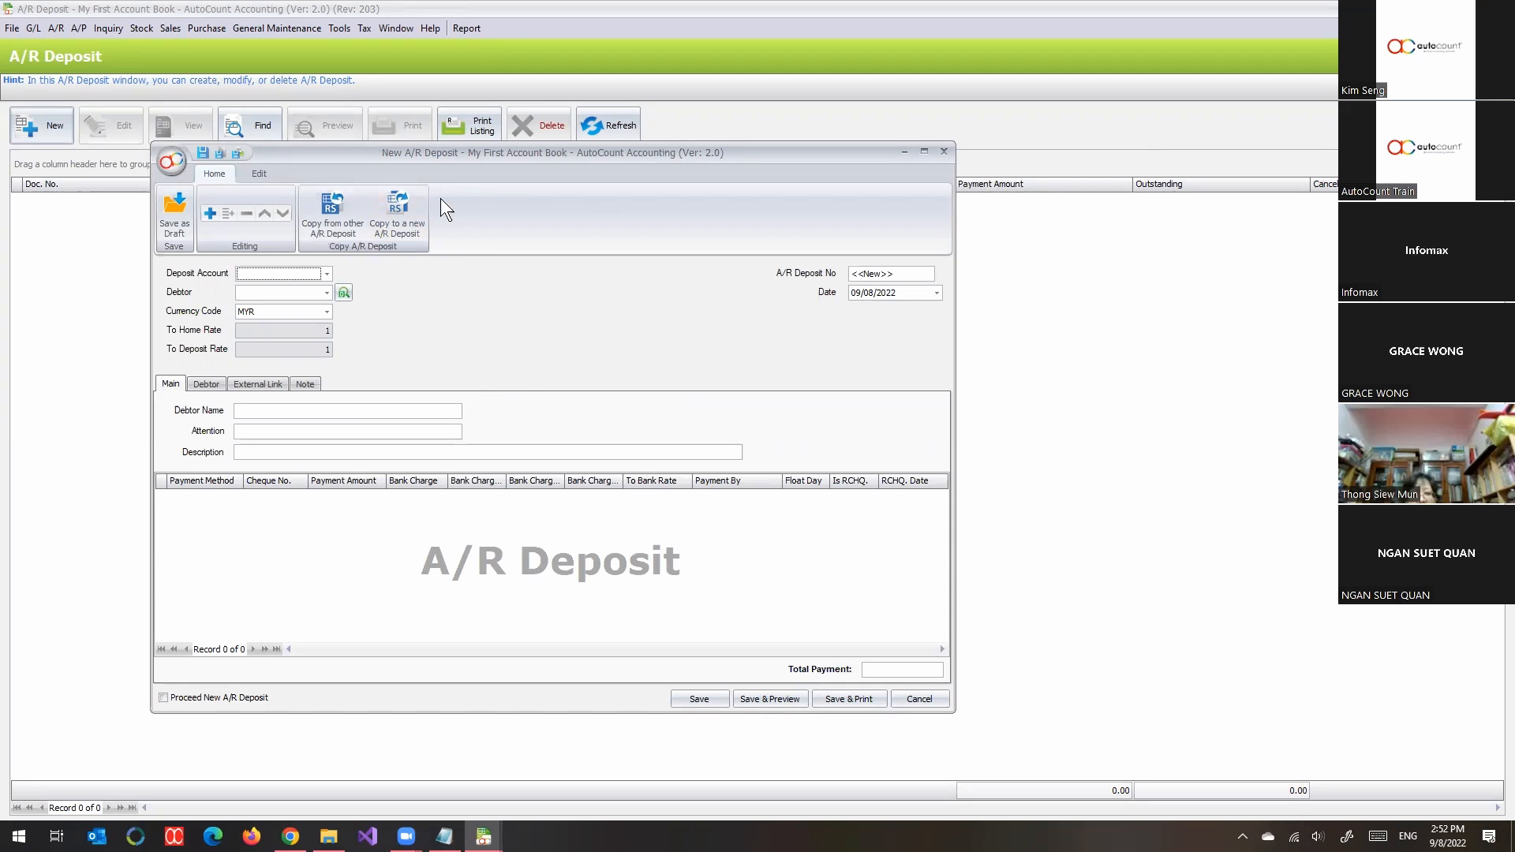
pyautogui.click(290, 272)
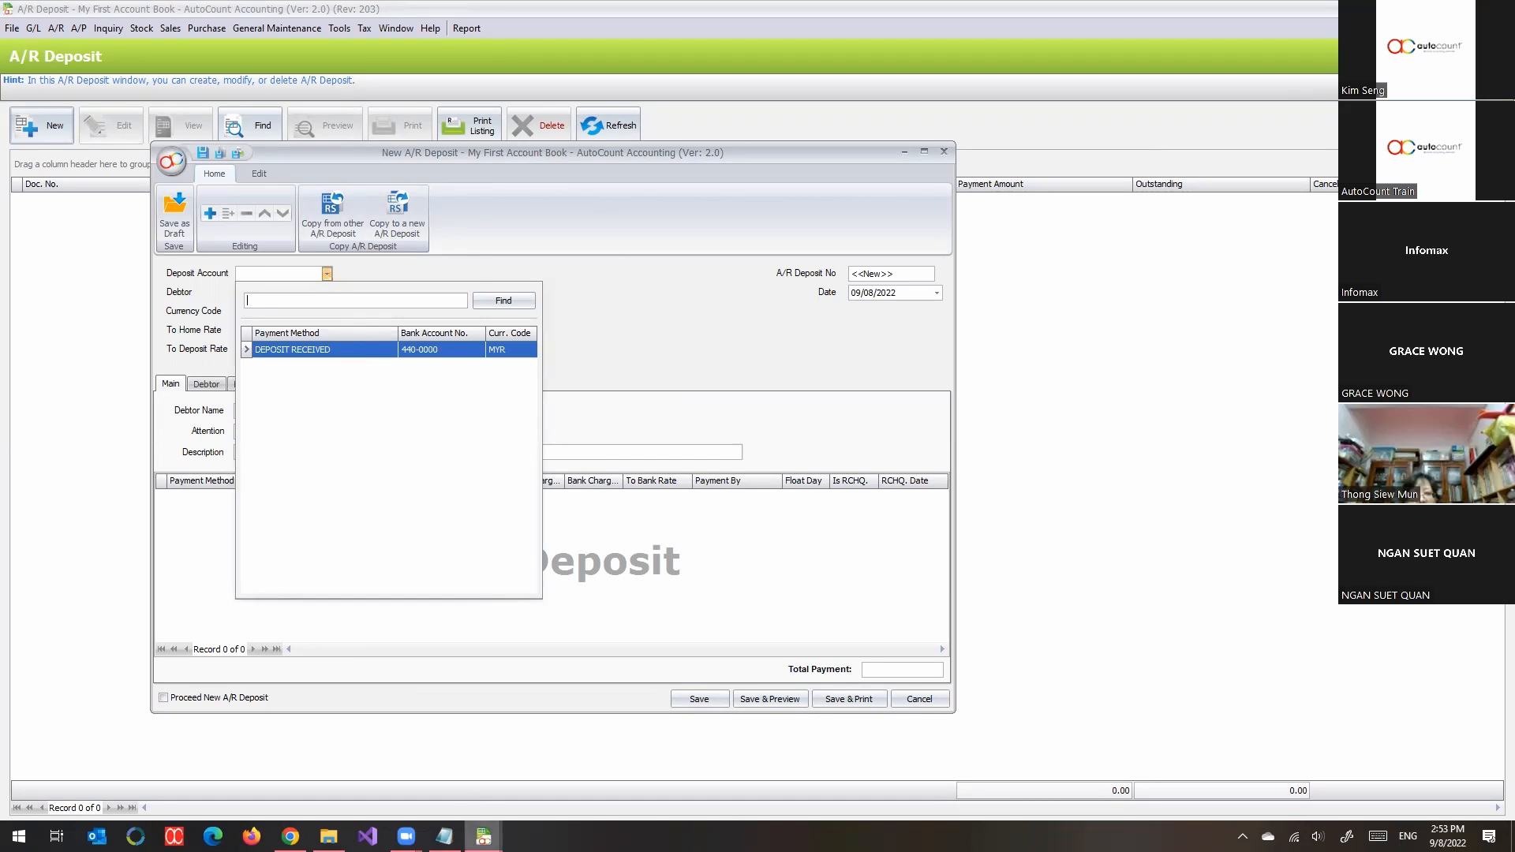
# Review the DEPOSIT RECEIVED special account under CURRENT LIABILITIES in the chart of accounts, then close Account Maintenance.
pyautogui.click(483, 837)
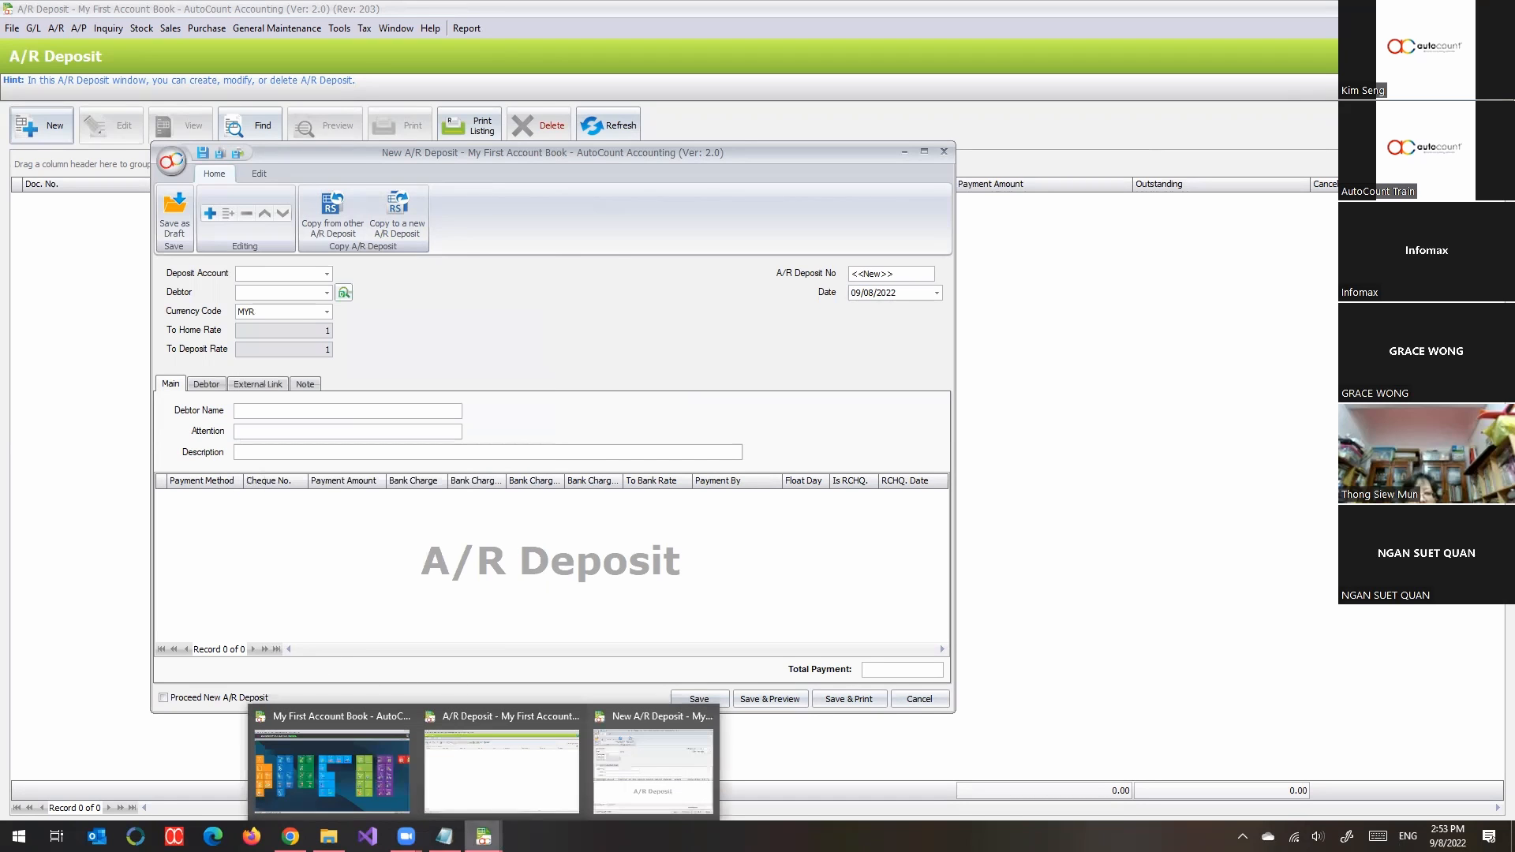
pyautogui.click(376, 775)
pyautogui.click(41, 36)
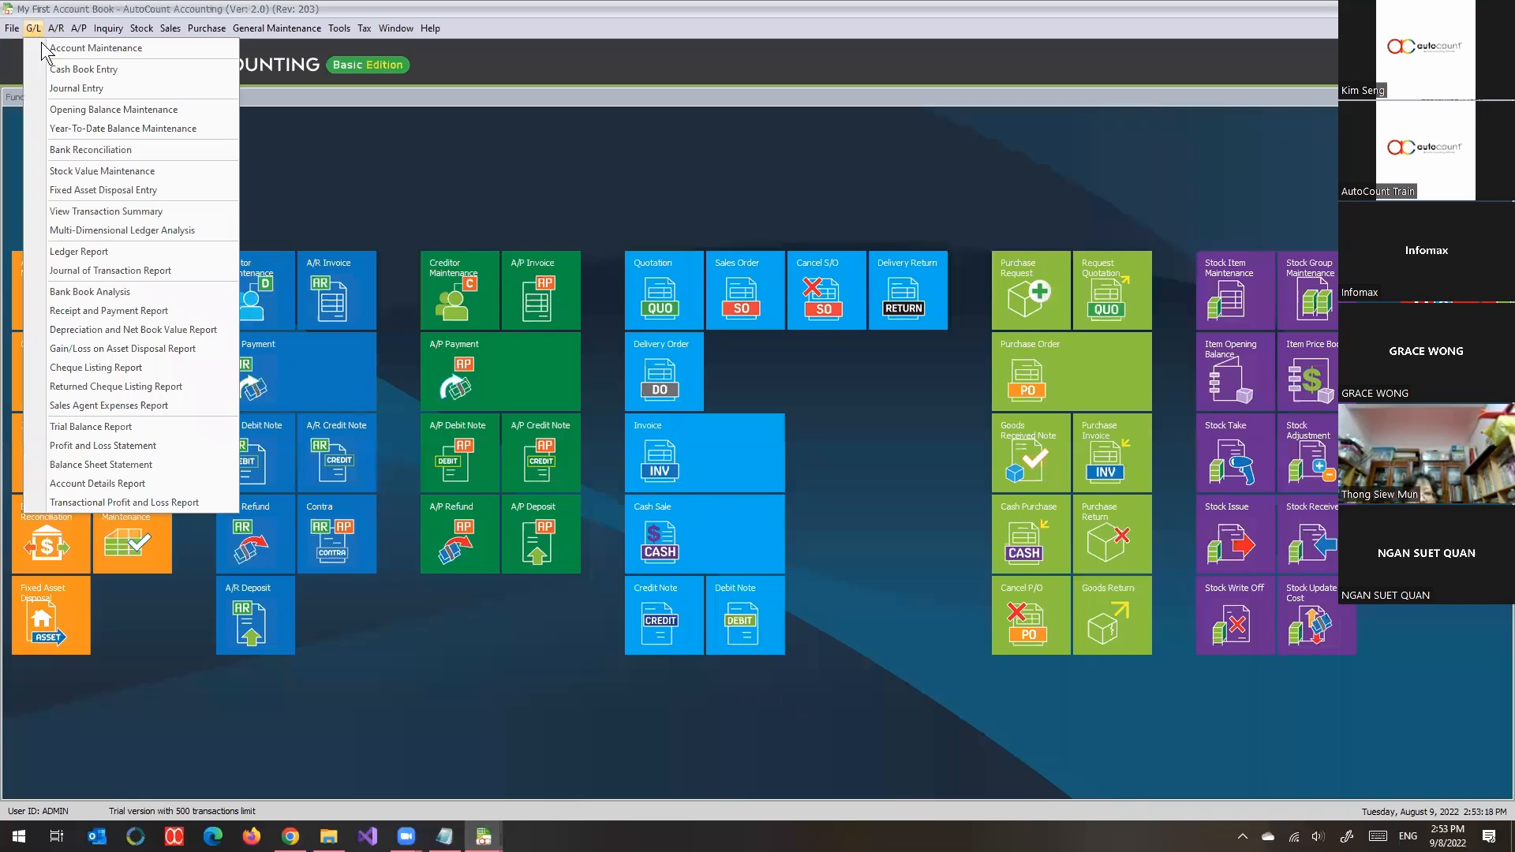
pyautogui.click(41, 50)
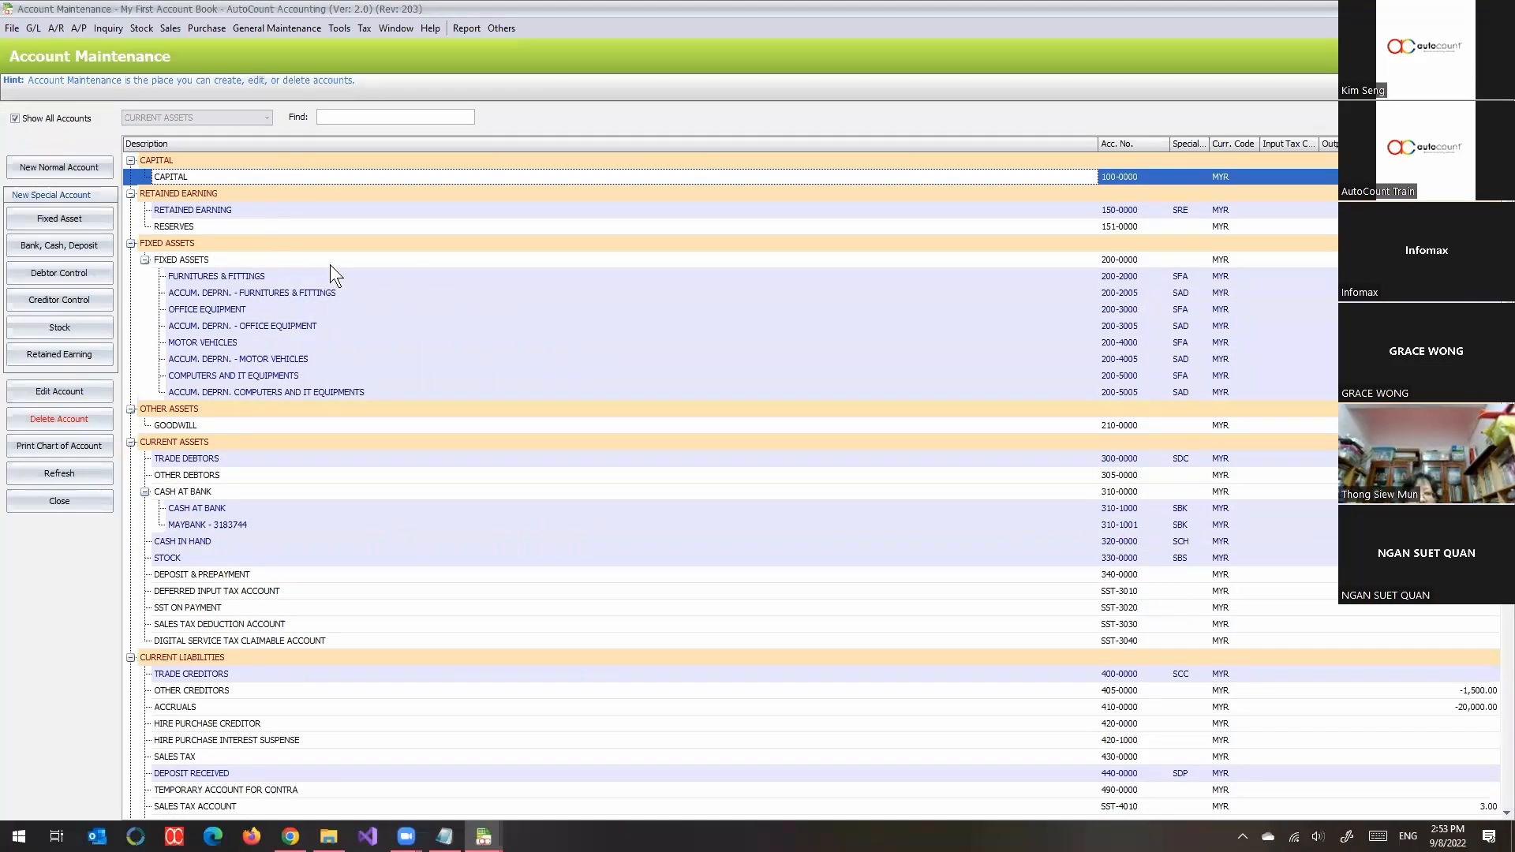
pyautogui.scroll(-8, 446, 310)
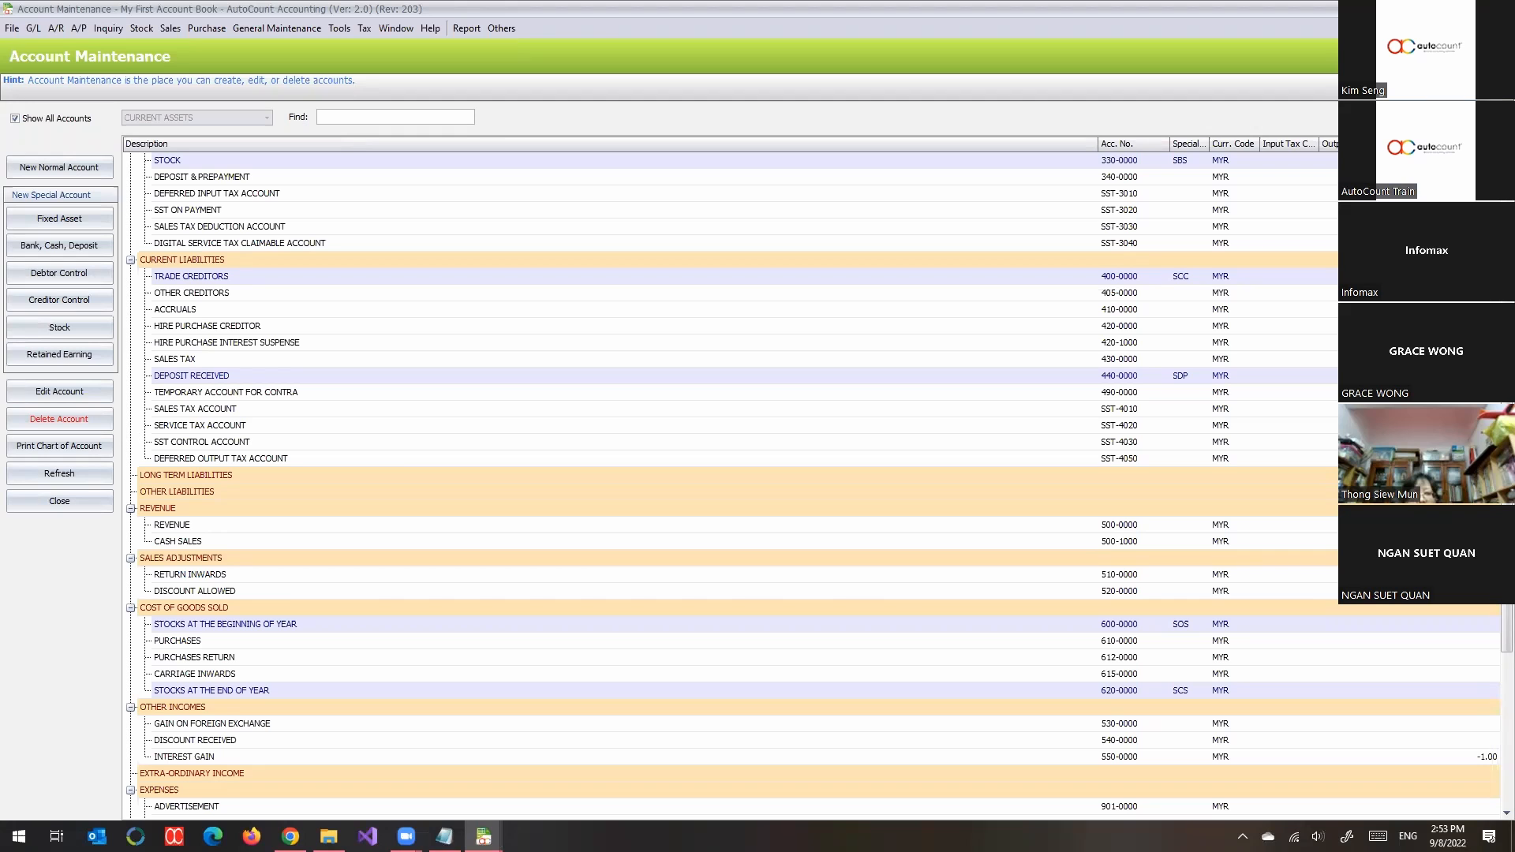
pyautogui.click(1500, 9)
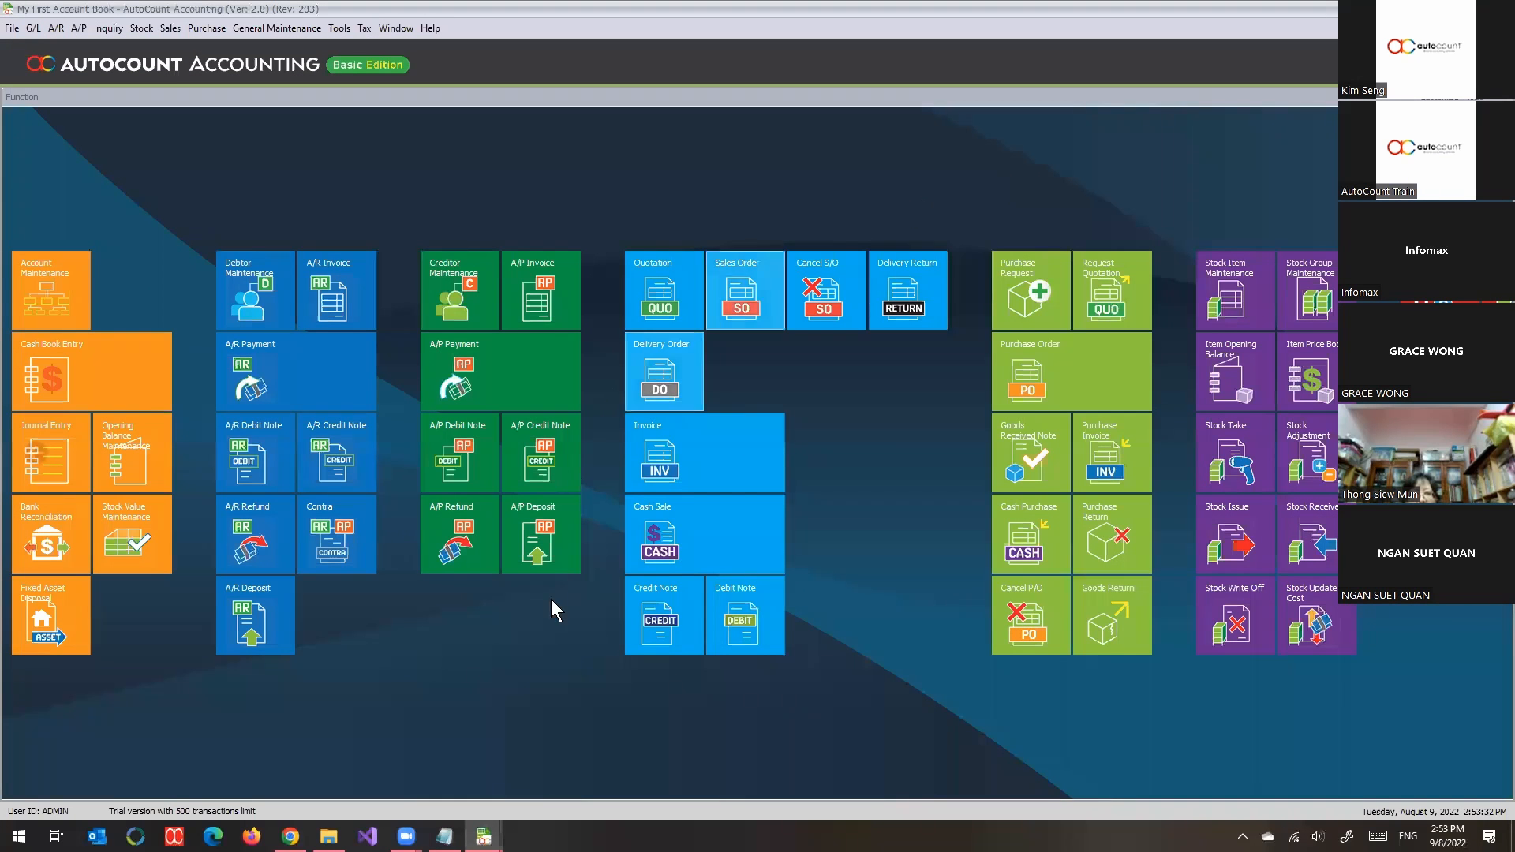
# Return to the new A/R deposit and set its deposit account to DEPOSIT RECEIVED.
pyautogui.moveTo(483, 835)
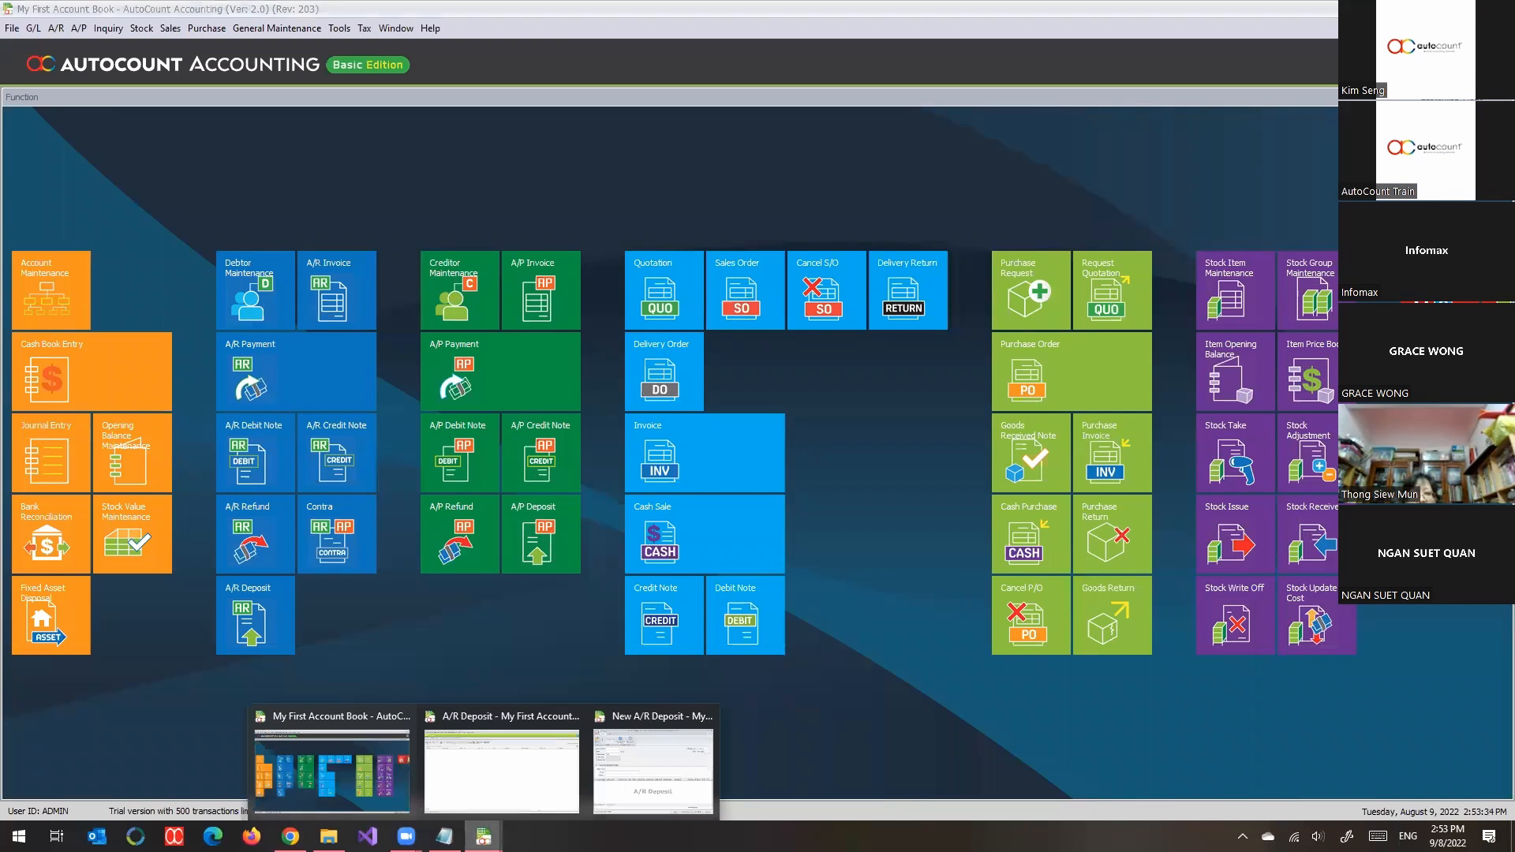
pyautogui.click(664, 802)
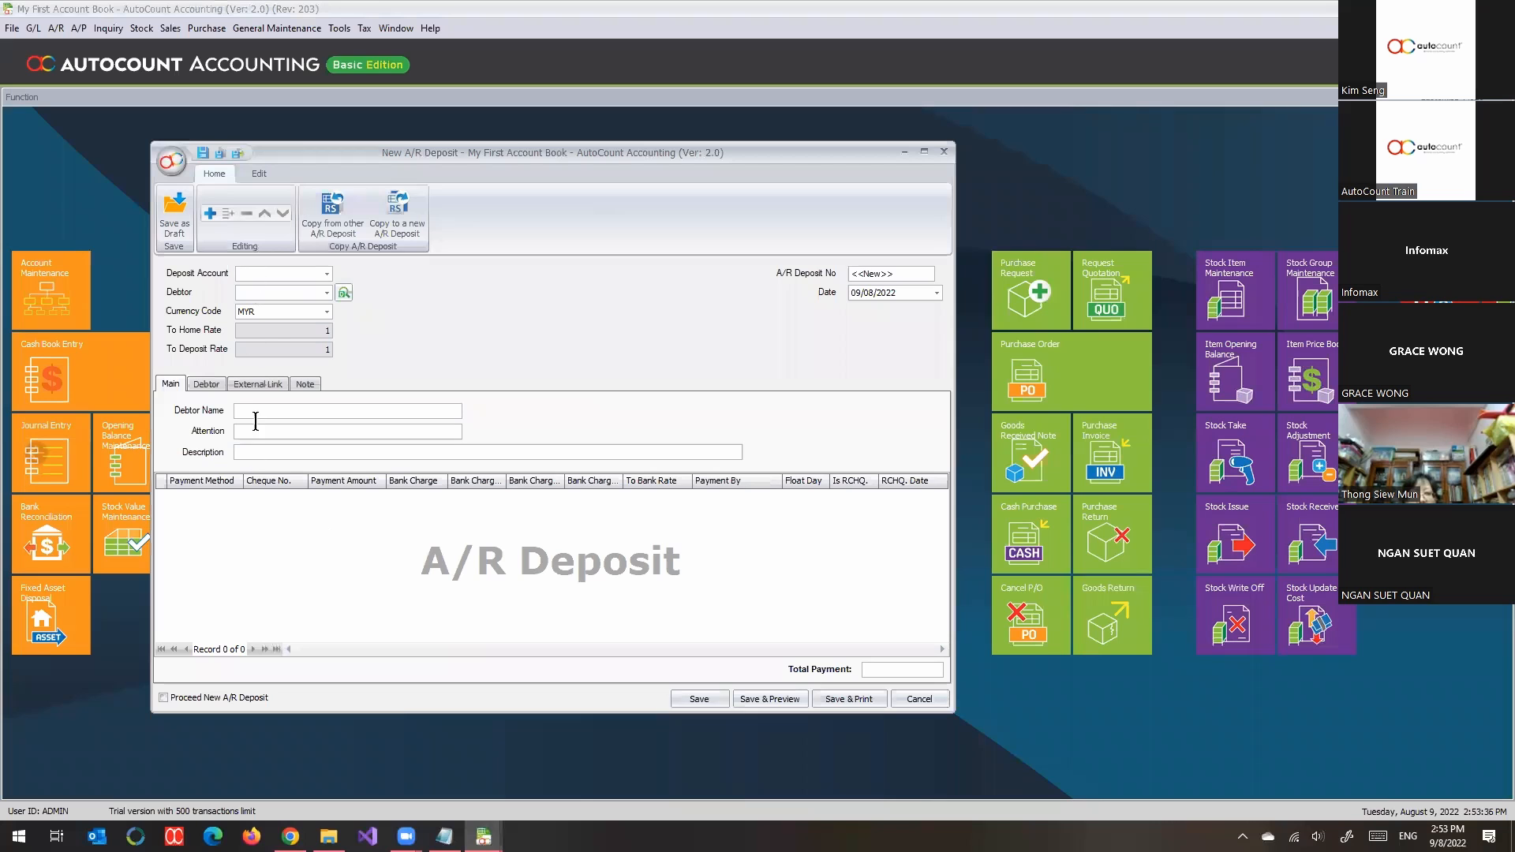
pyautogui.click(325, 274)
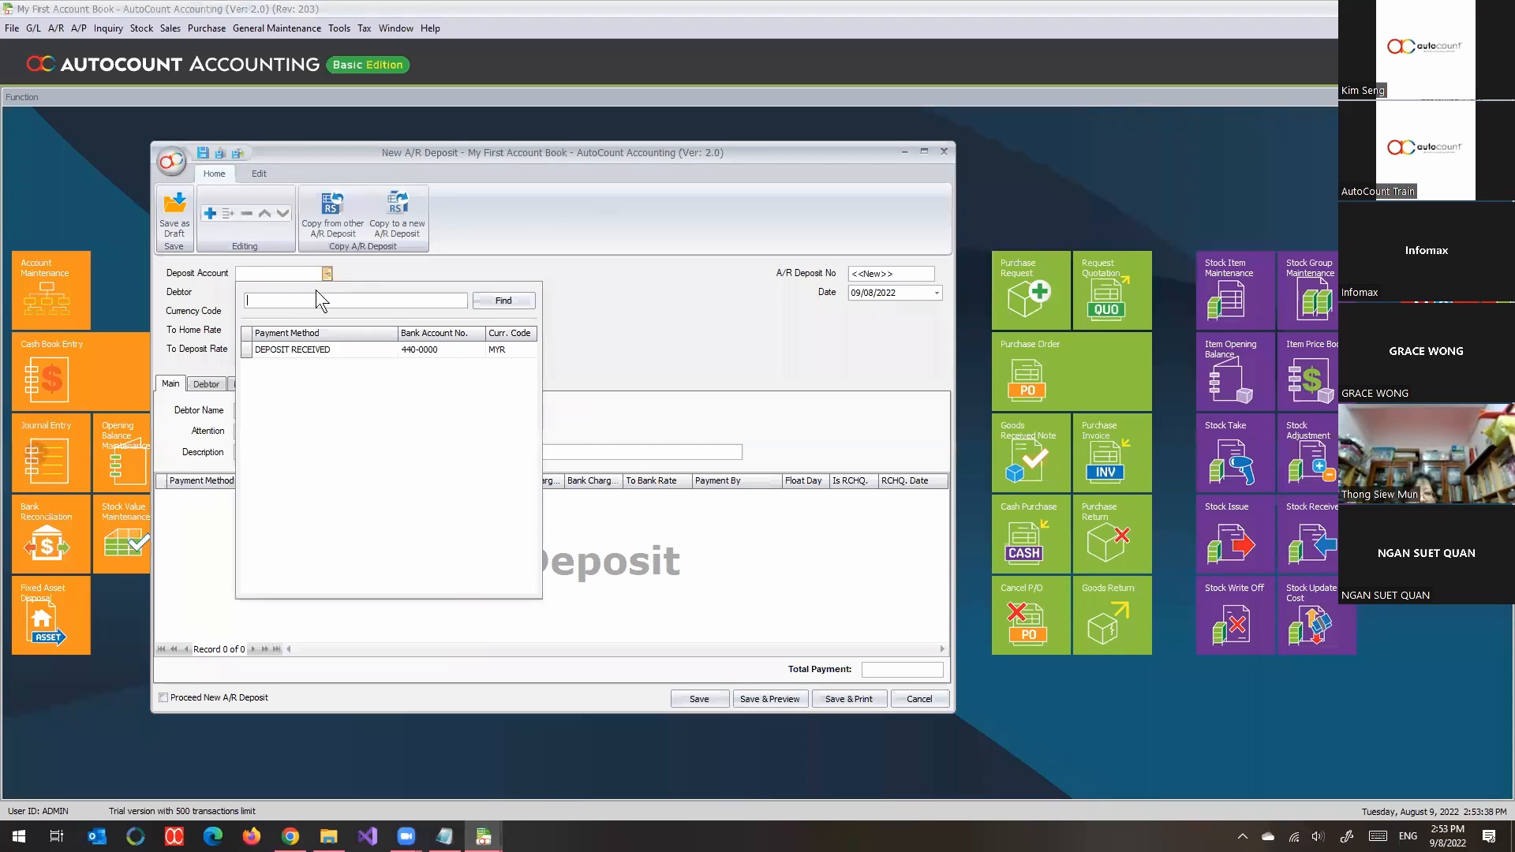
pyautogui.click(294, 344)
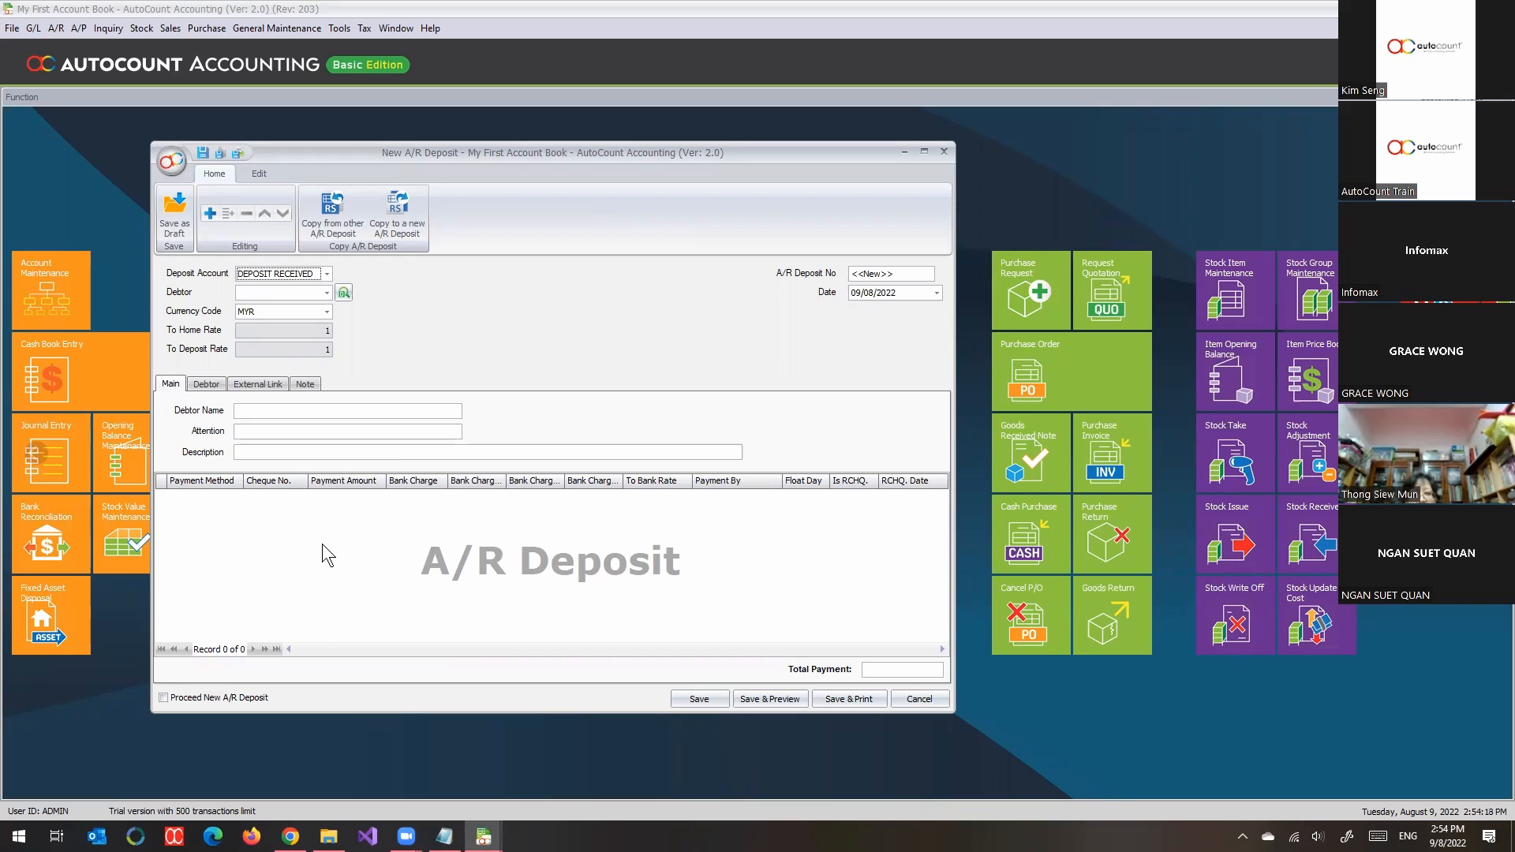
# Add a payment line to the A/R deposit with payment method BANK and a payment amount of 300.
pyautogui.rightClick(304, 522)
pyautogui.click(351, 537)
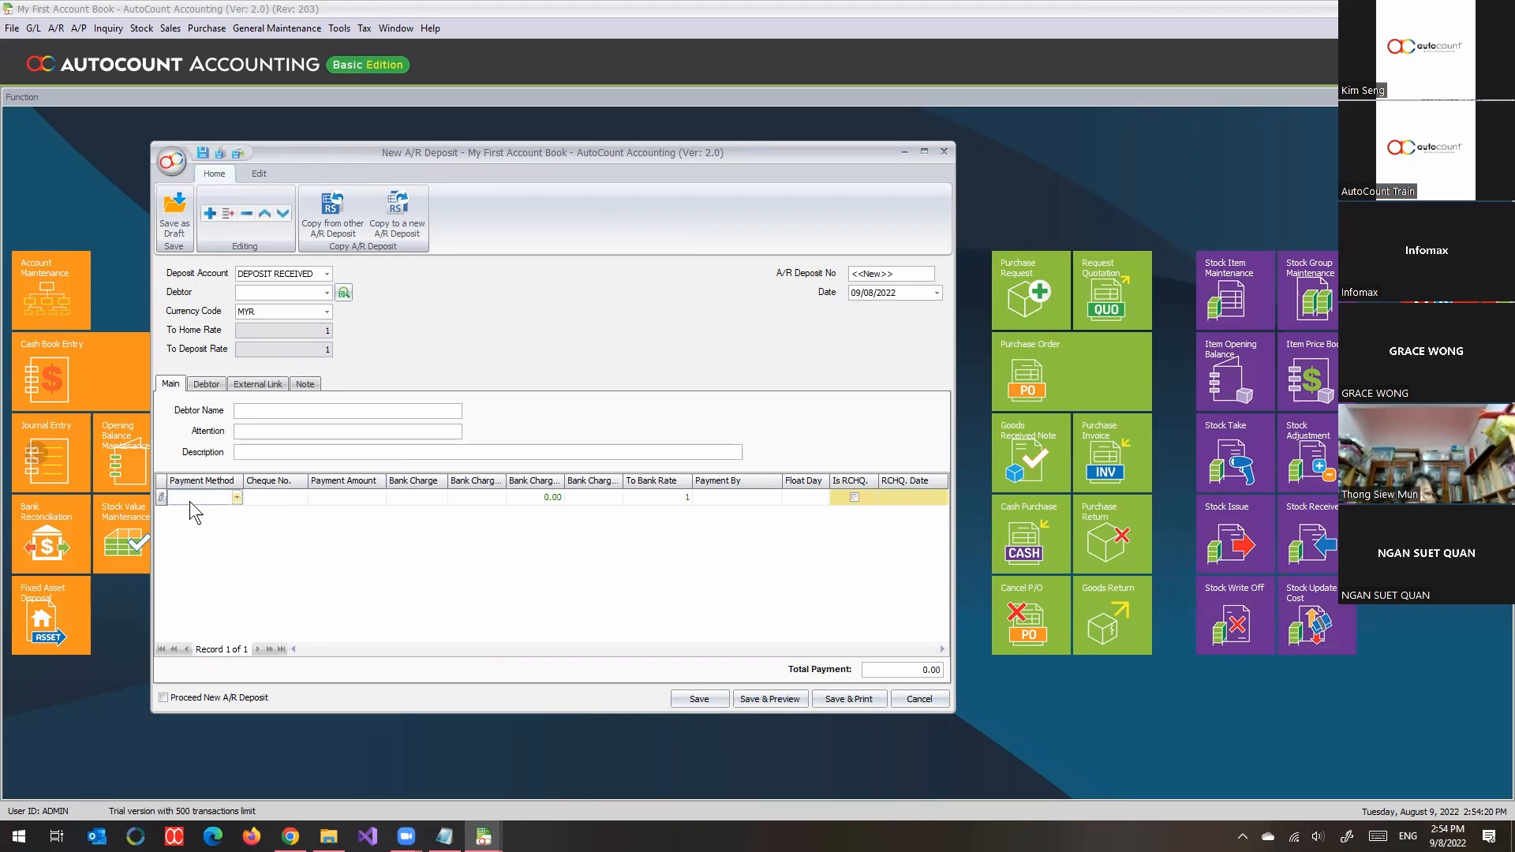
pyautogui.click(237, 498)
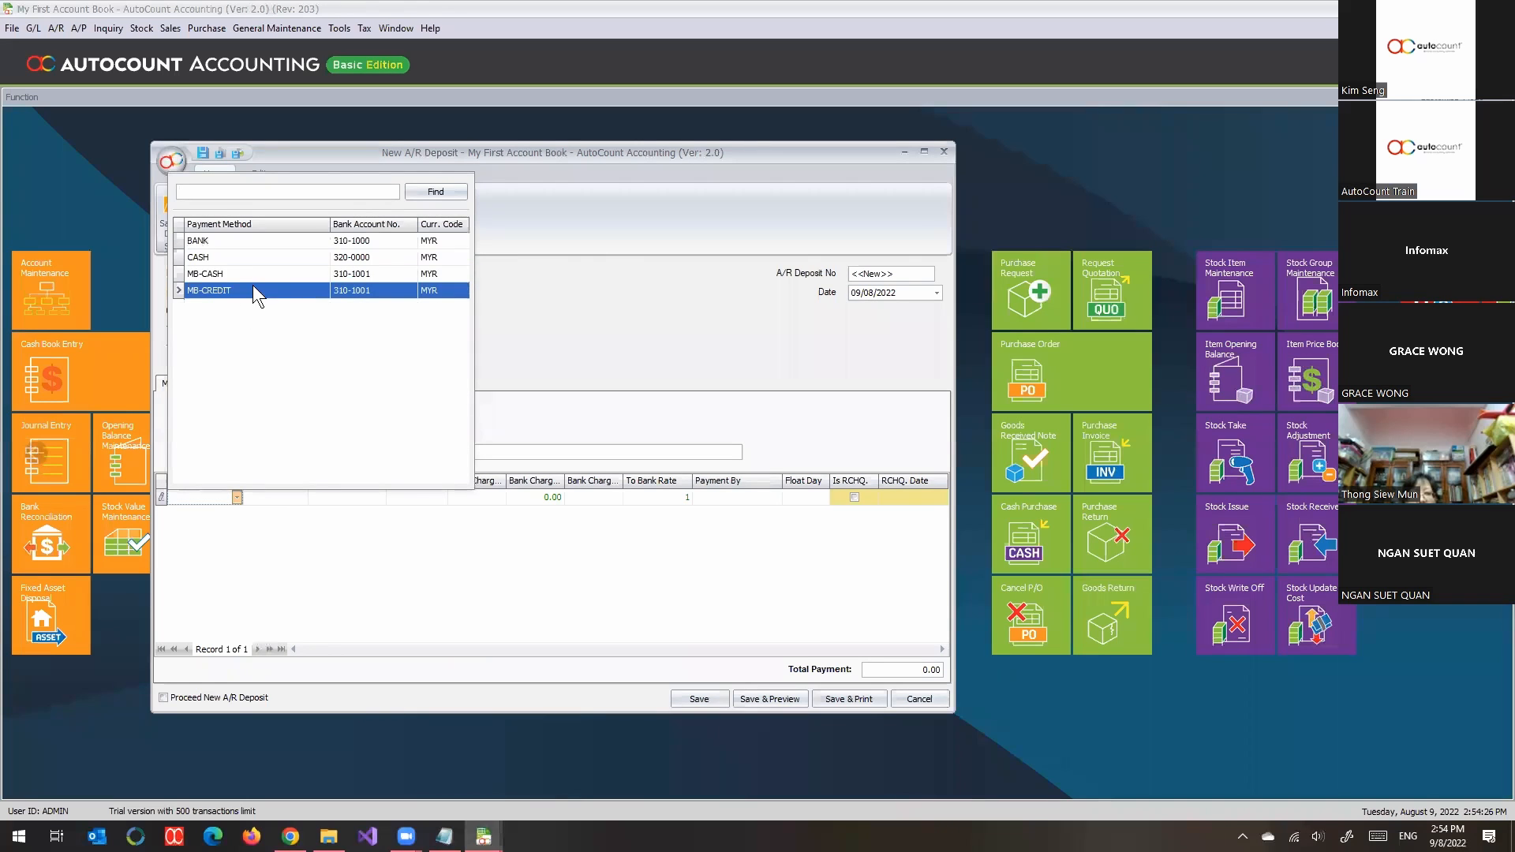
pyautogui.click(292, 240)
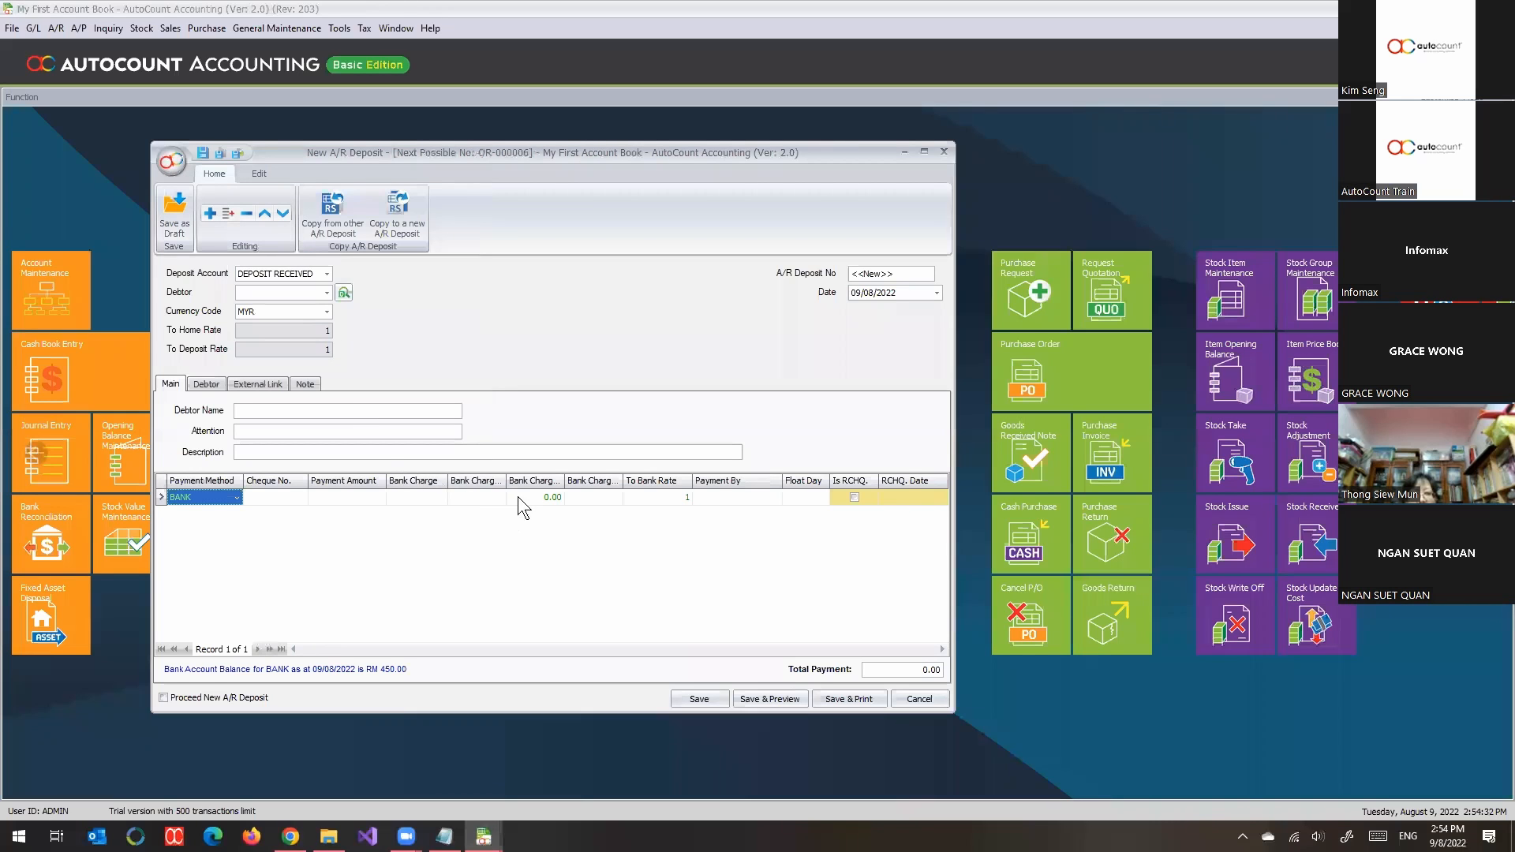
pyautogui.click(325, 496)
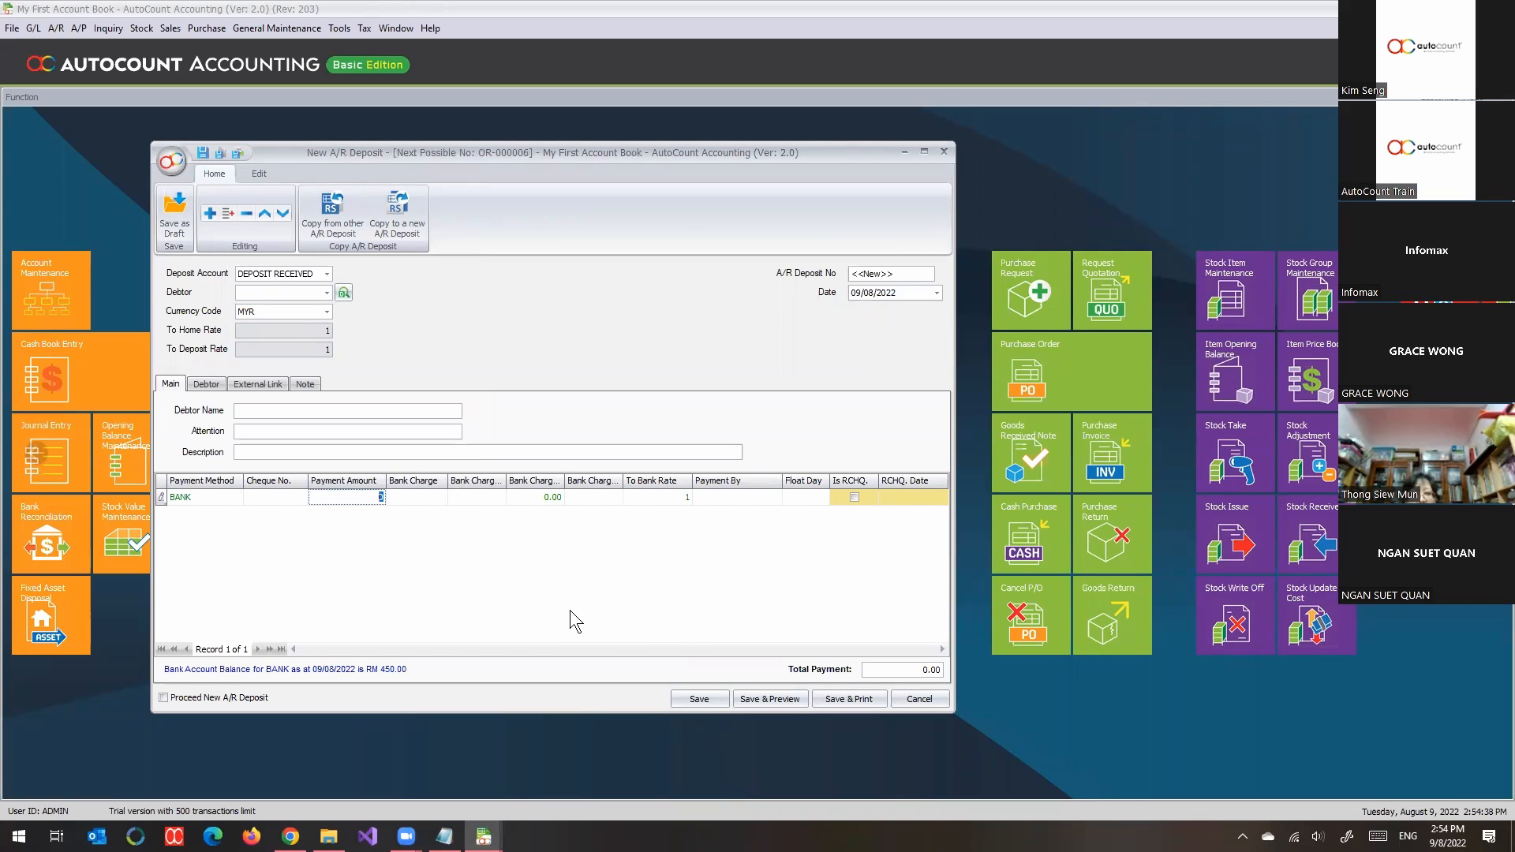
pyautogui.write('300')
pyautogui.press('Tab')
pyautogui.press('Escape')
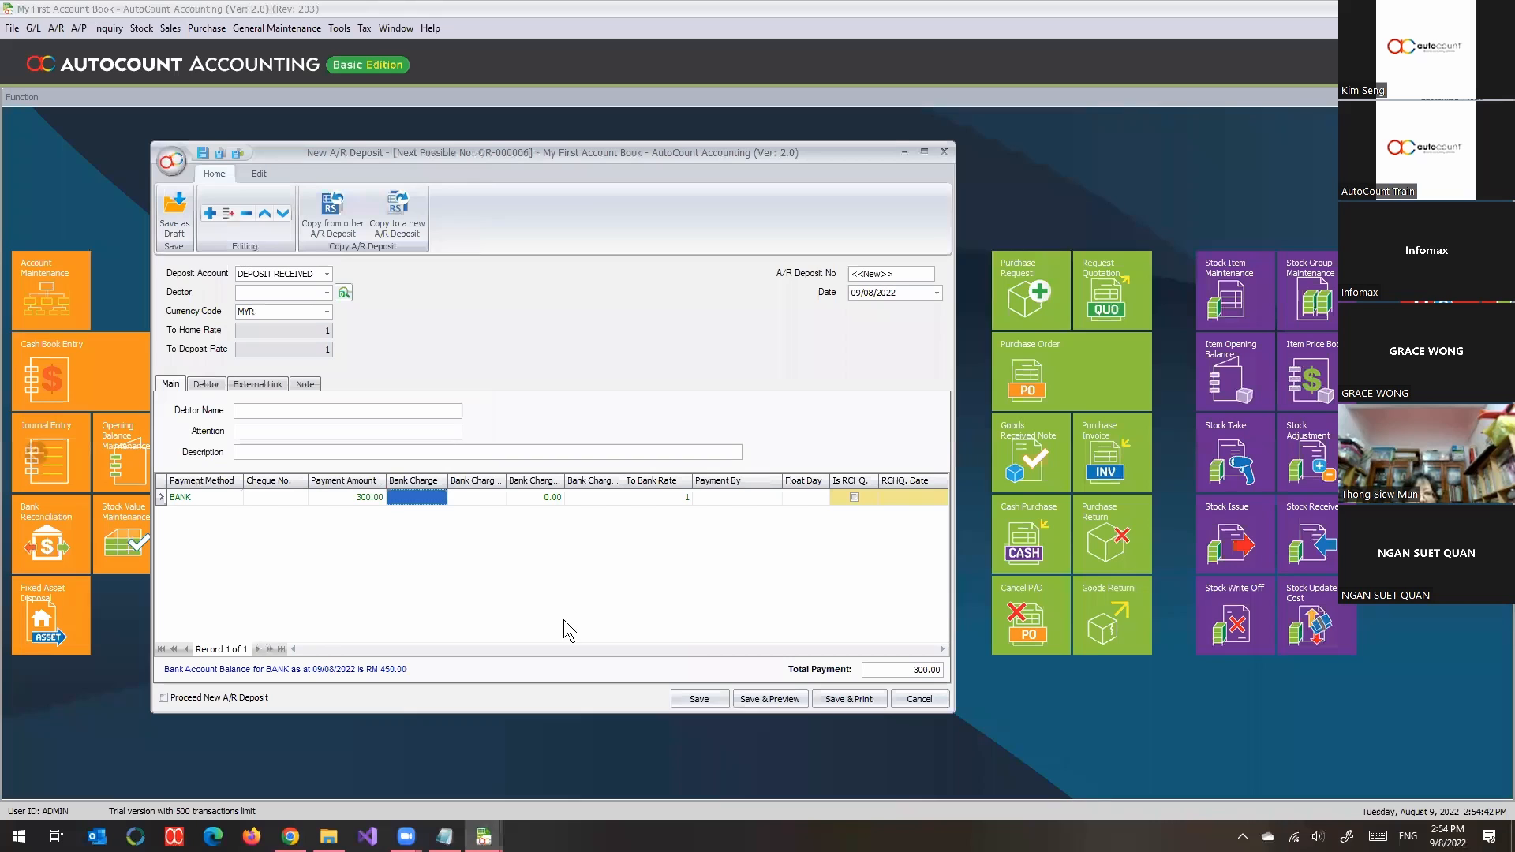
# Enter the payer's name under Payment By on the BANK line and save the deposit without a cheque number.
pyautogui.click(725, 499)
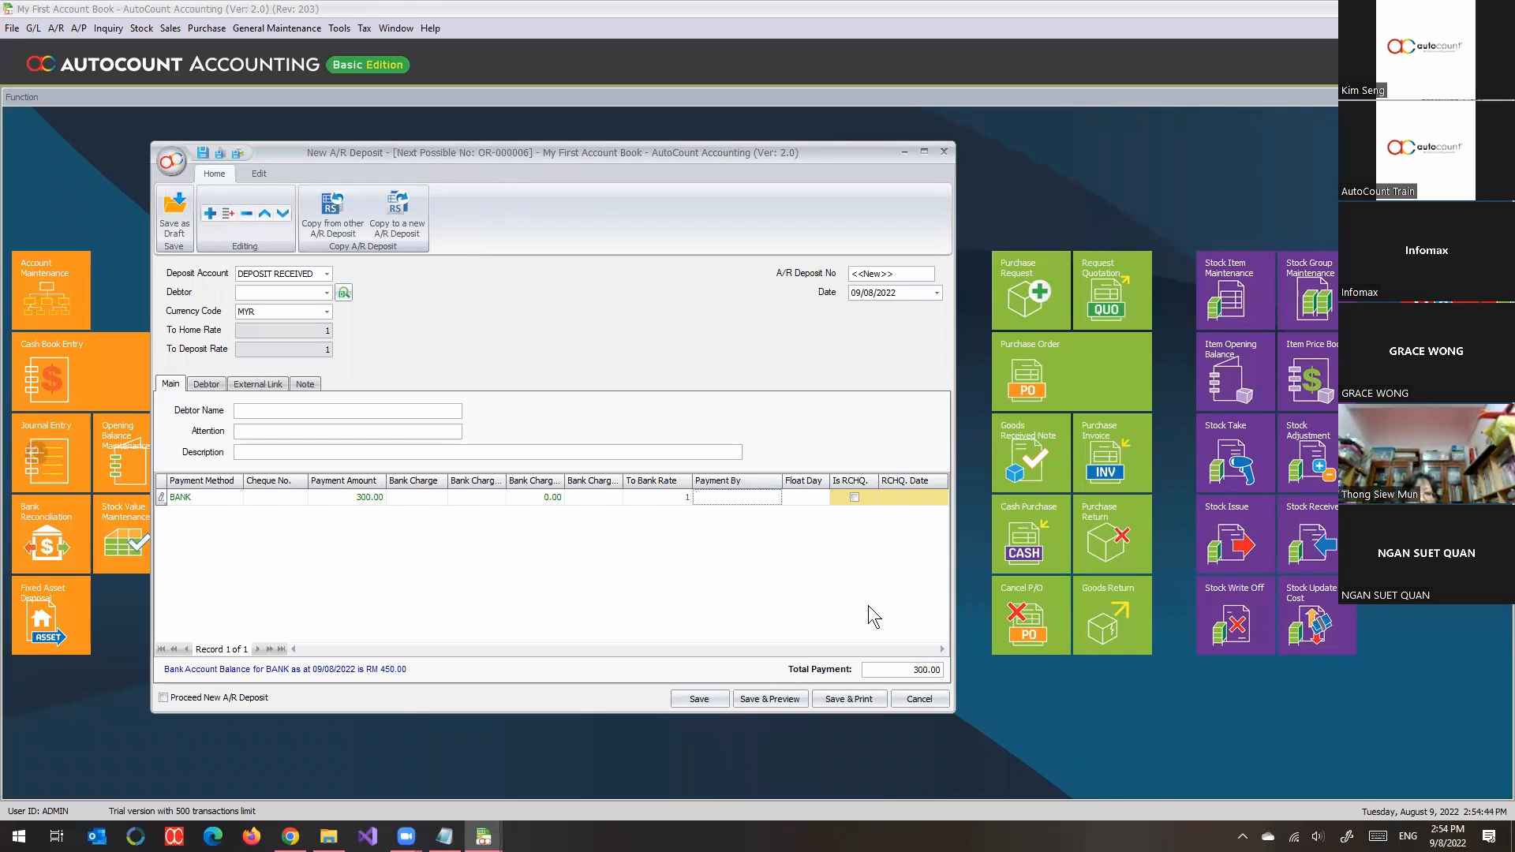
pyautogui.write('MR.TAN')
pyautogui.press('Tab')
pyautogui.click(691, 699)
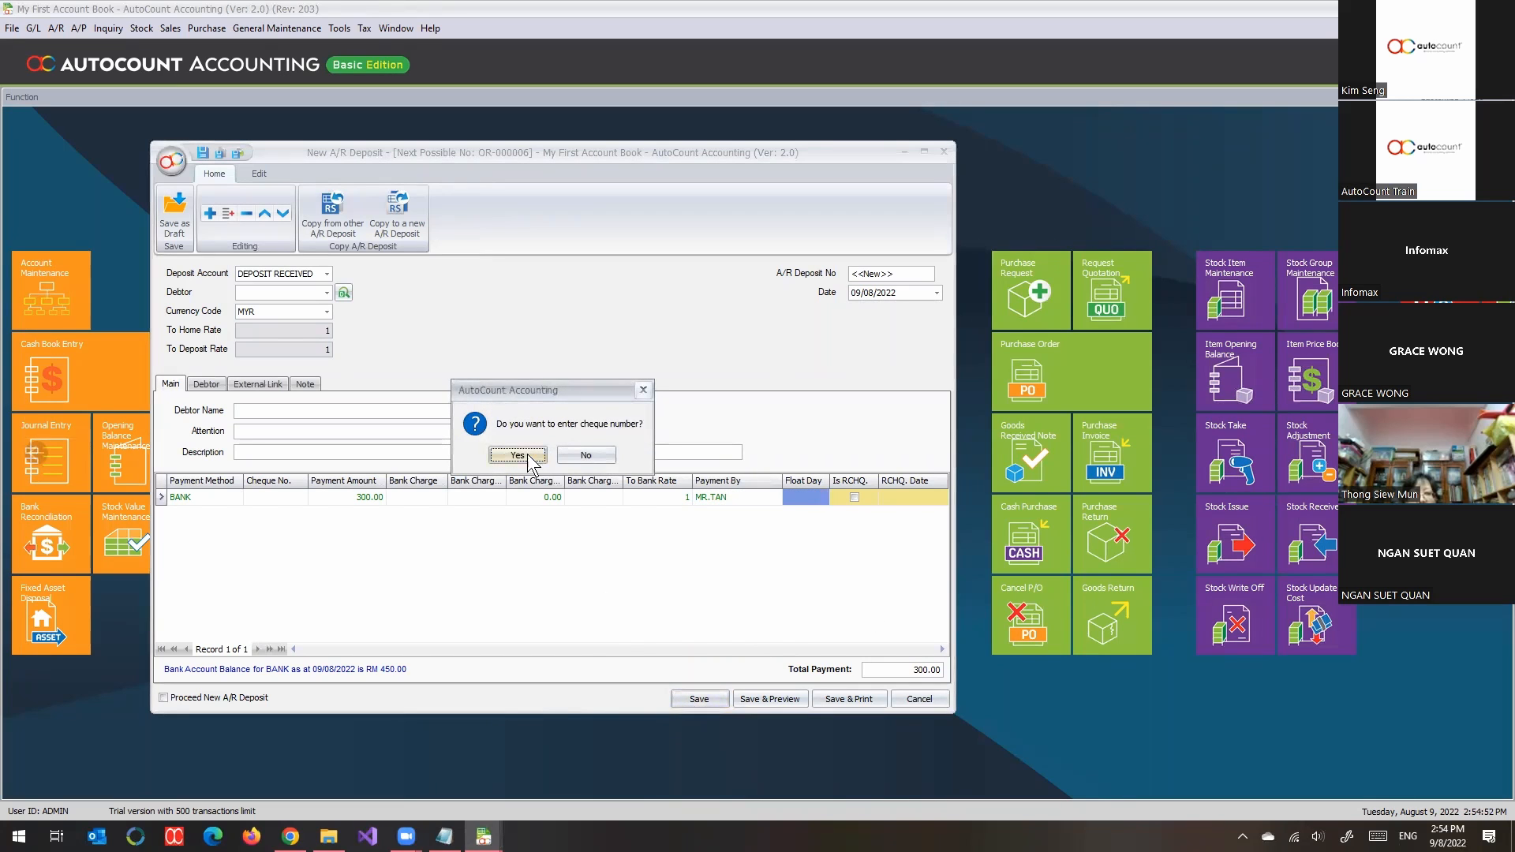
pyautogui.click(587, 455)
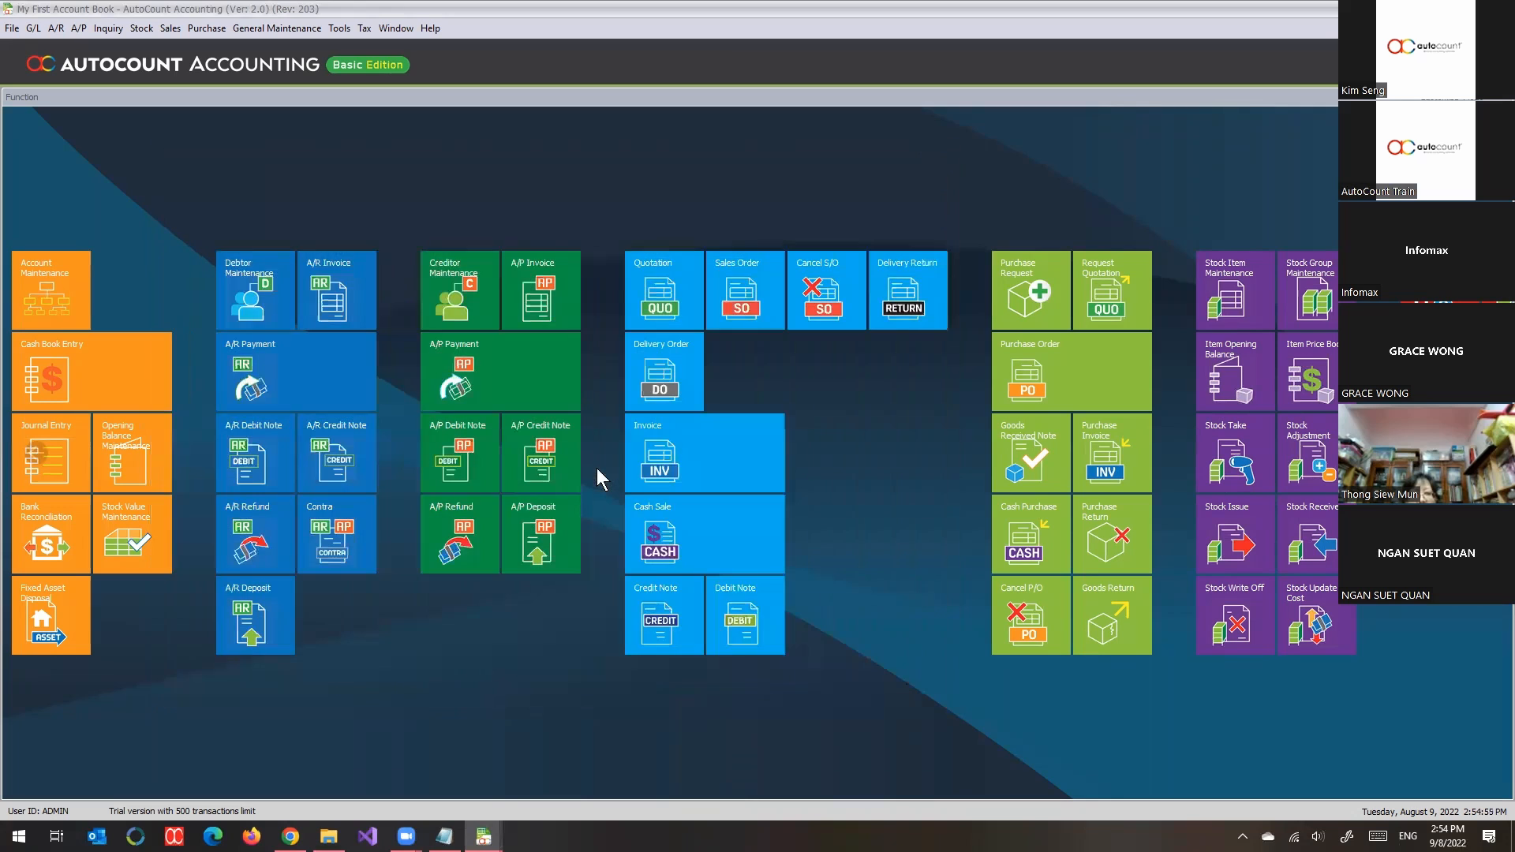
# Open the A/R deposit list and inspect the saved deposit in both view and edit mode, leaving it unedited.
pyautogui.click(53, 29)
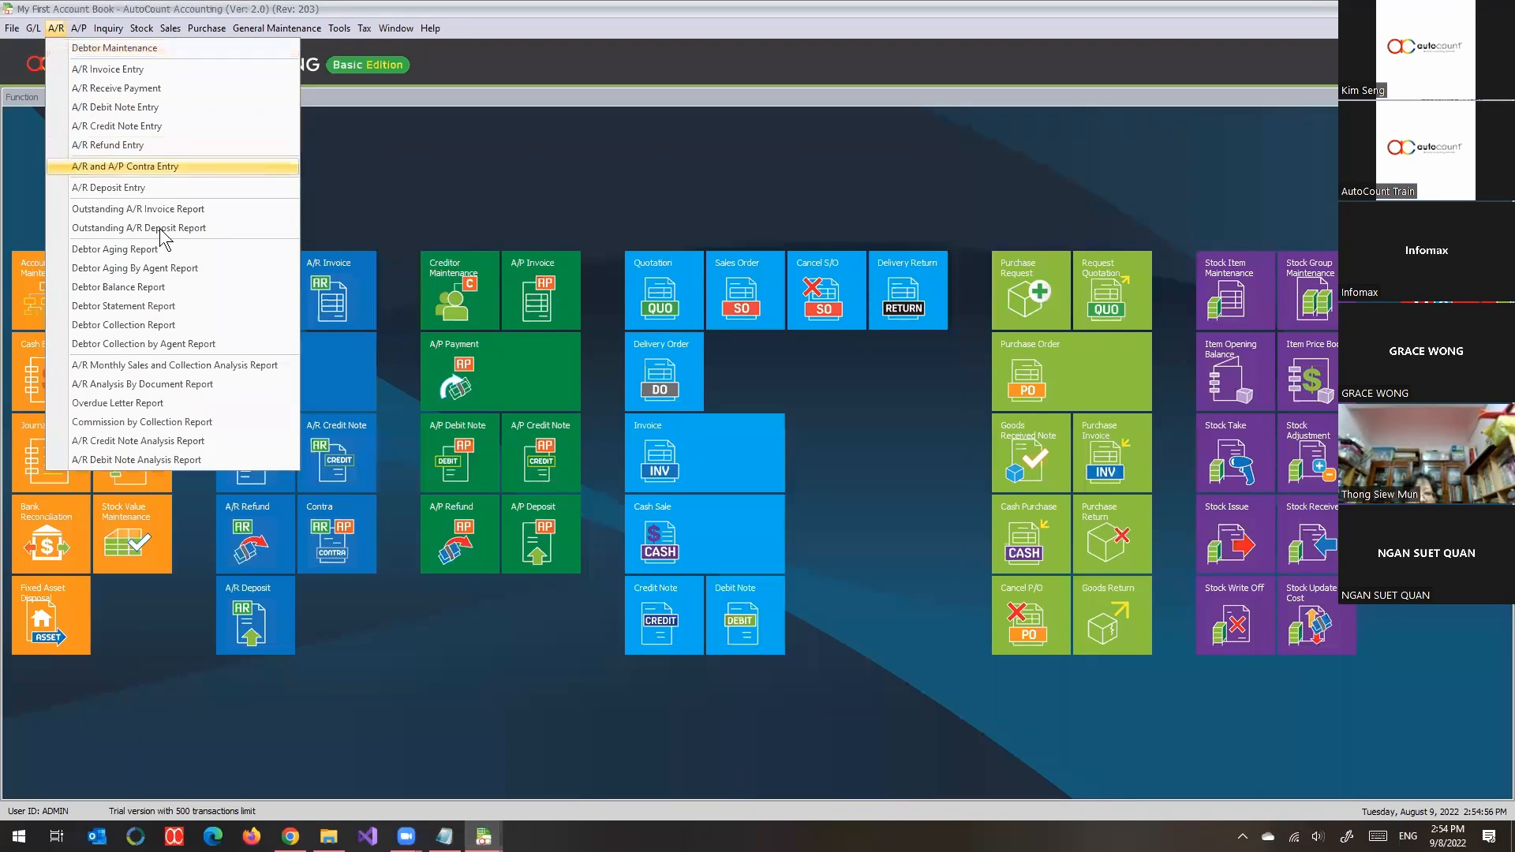
pyautogui.click(153, 188)
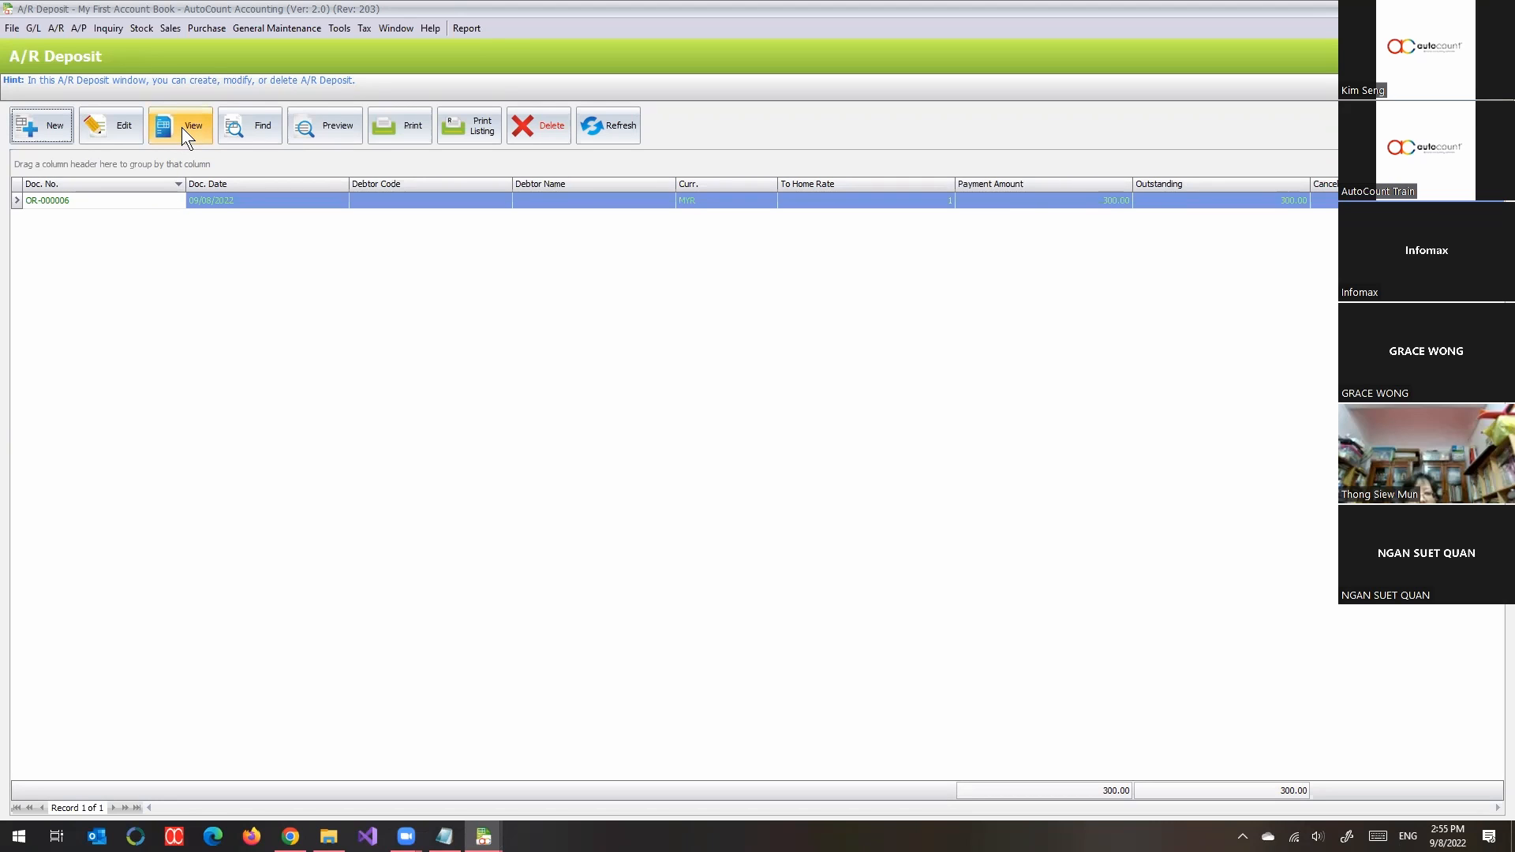
pyautogui.click(163, 202)
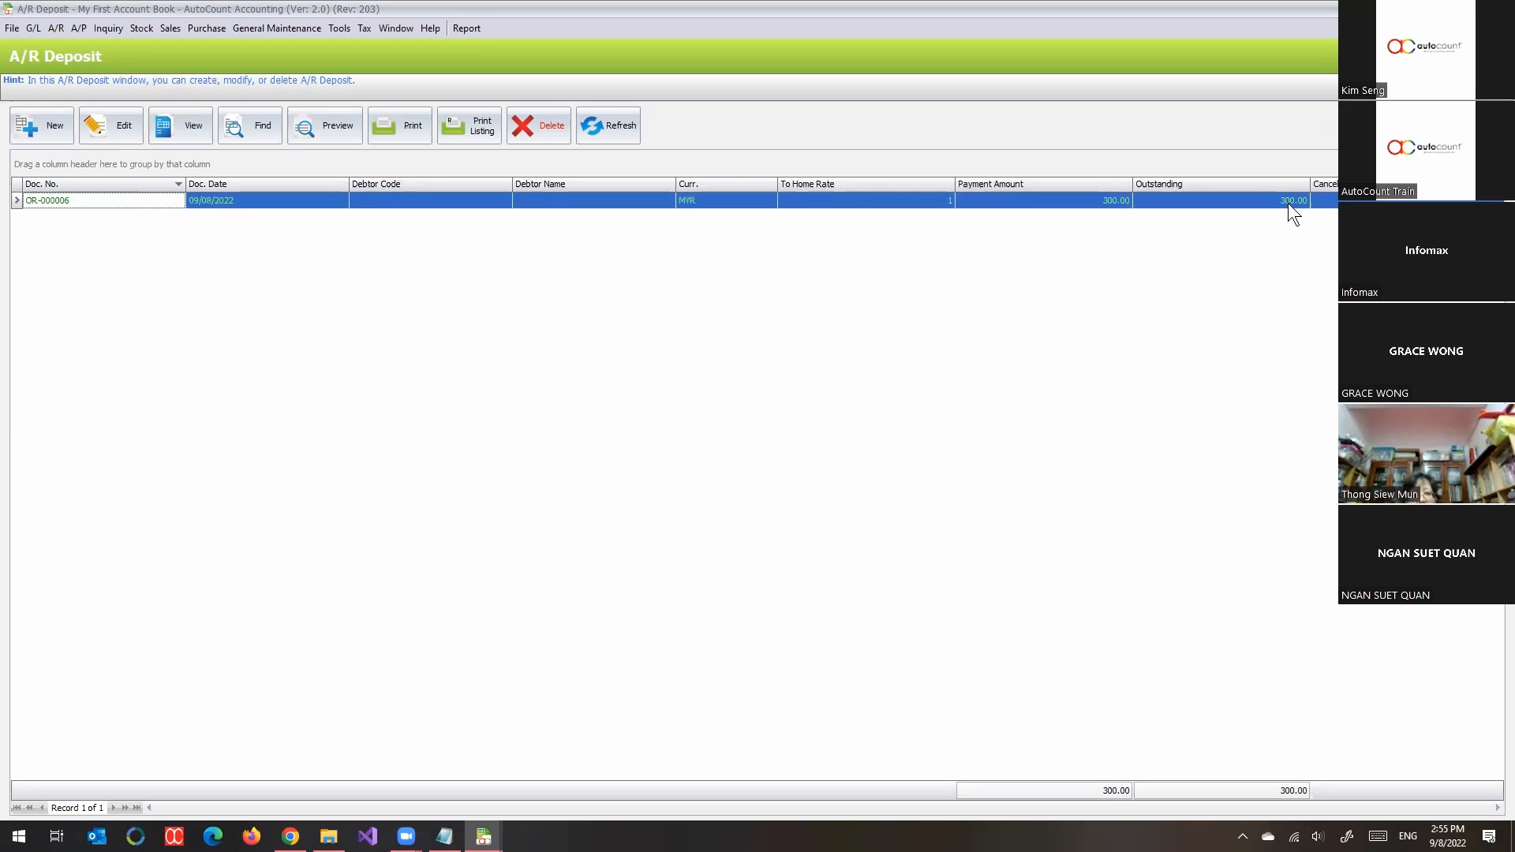
pyautogui.click(201, 131)
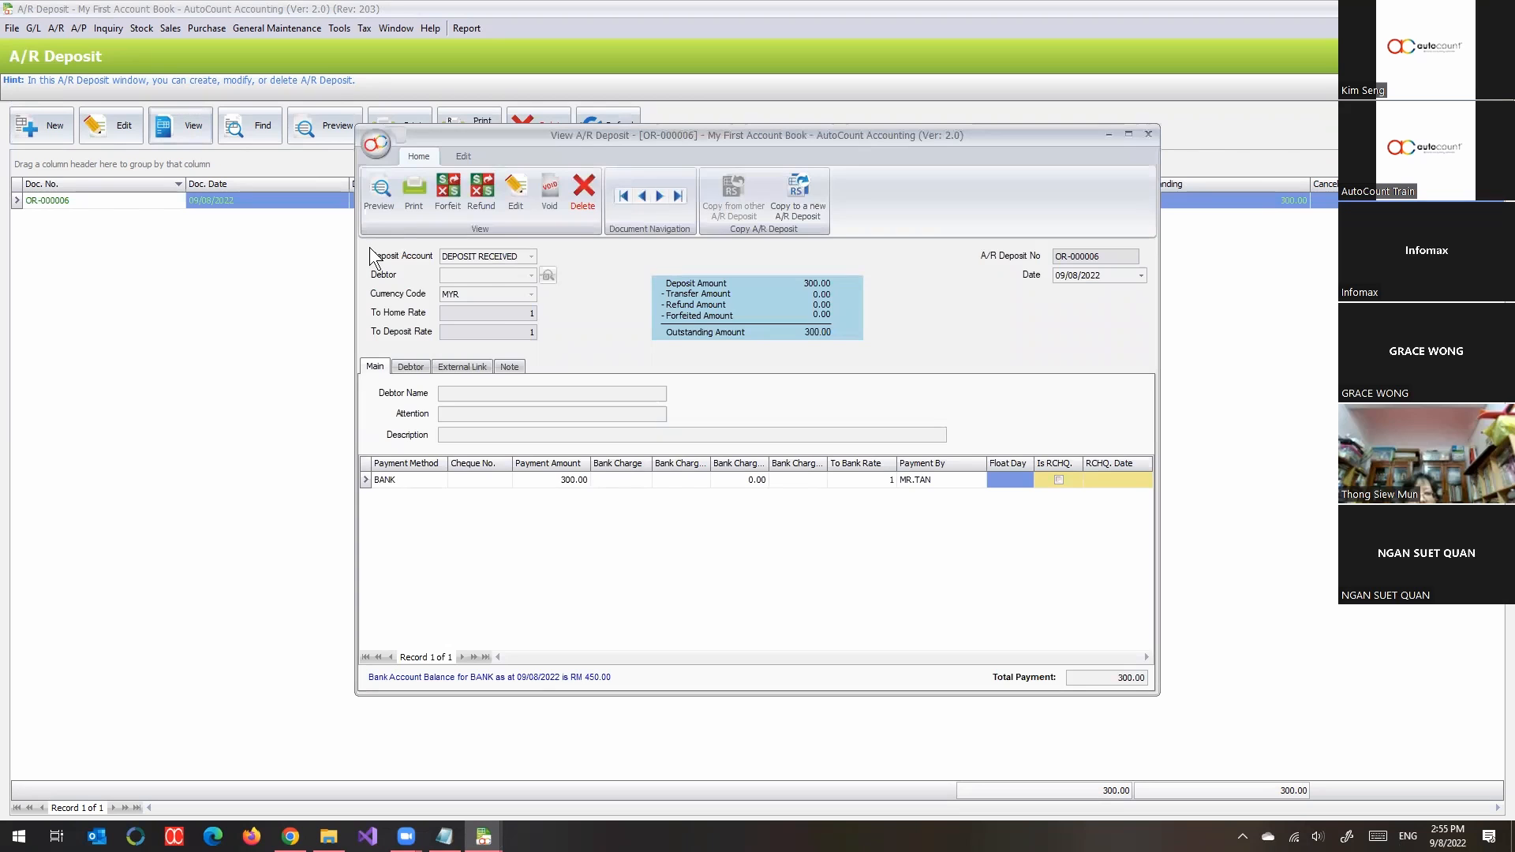
pyautogui.click(1147, 134)
pyautogui.click(120, 125)
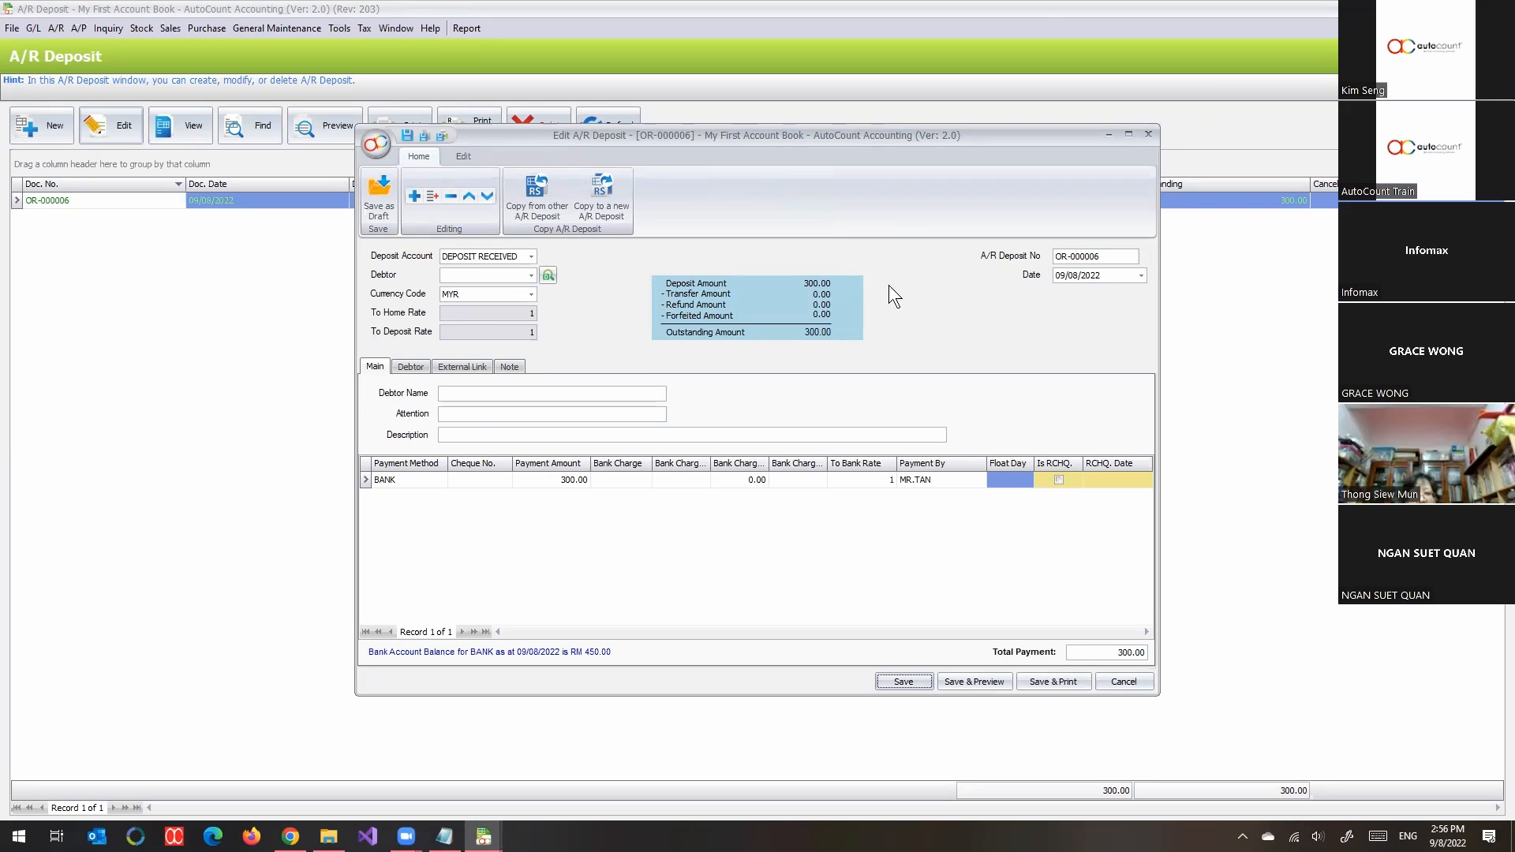
pyautogui.click(1149, 132)
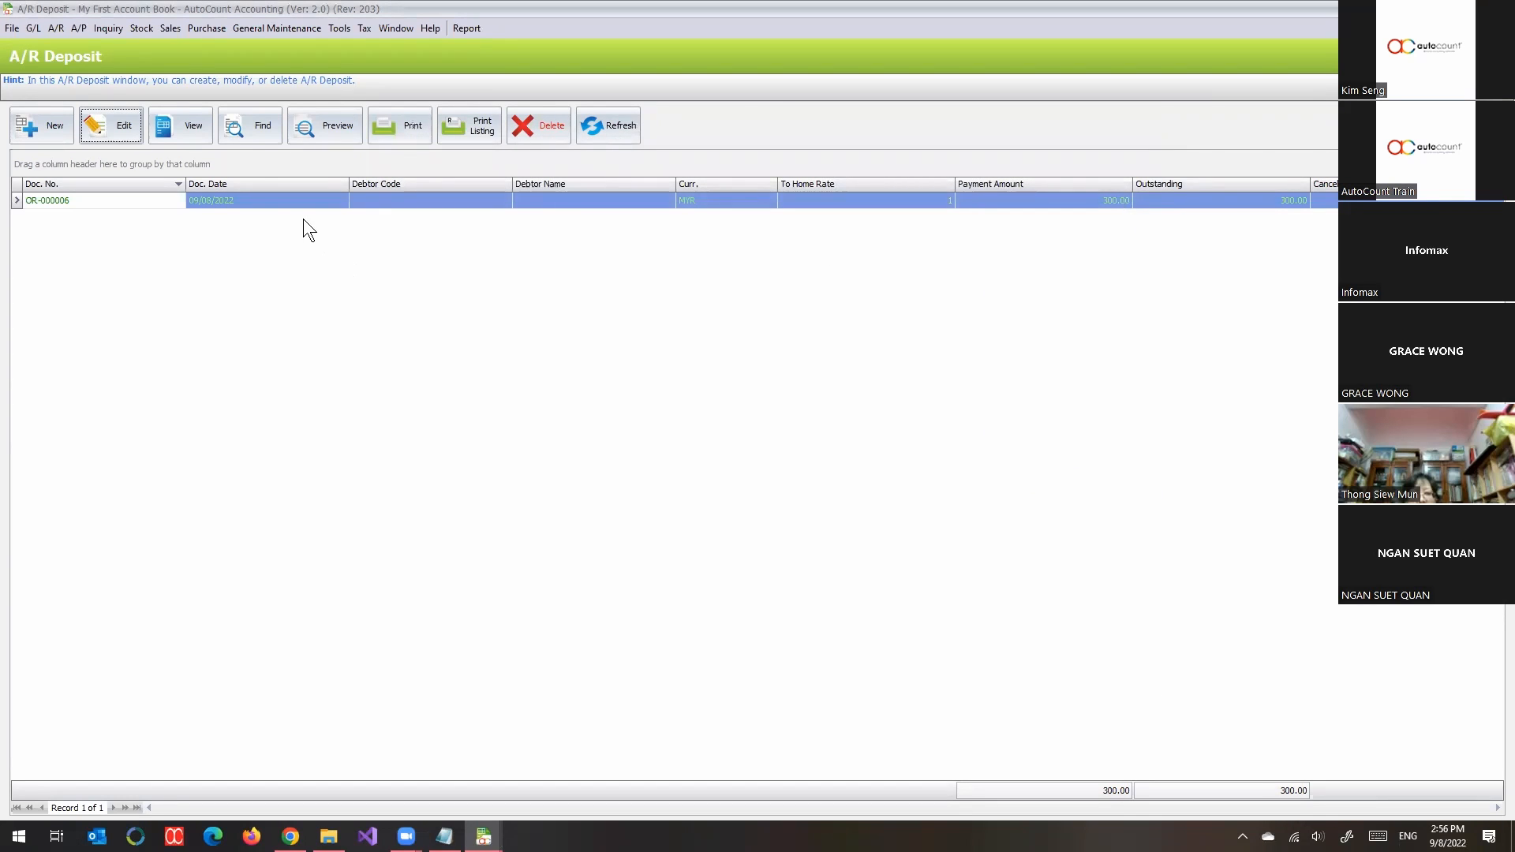
# Open deposit OR-000006 for viewing and add a new line to its forfeited deposit entries, keeping the default date.
pyautogui.click(188, 139)
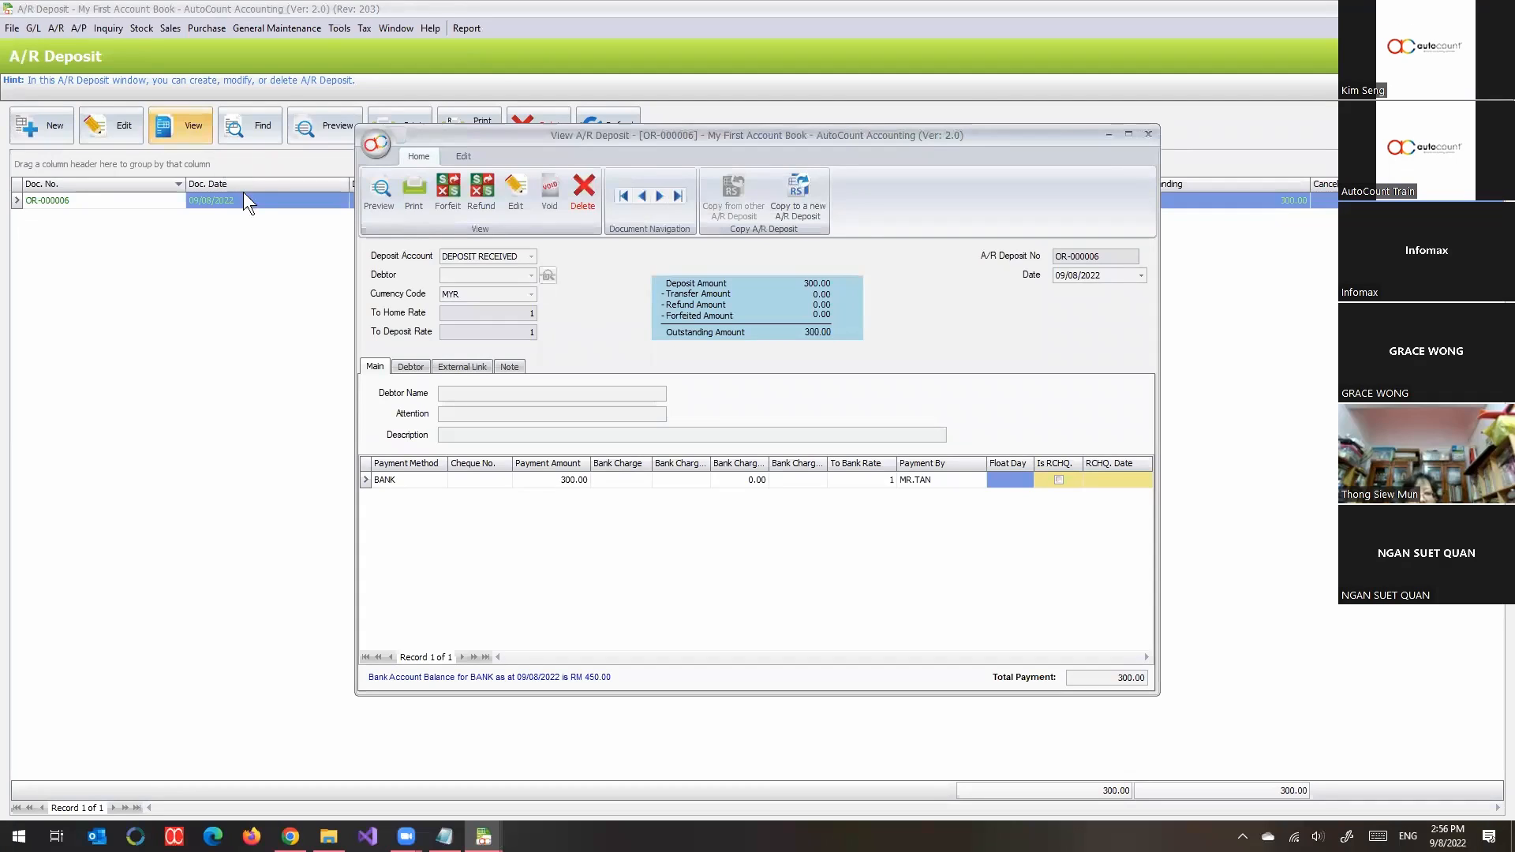
pyautogui.click(445, 215)
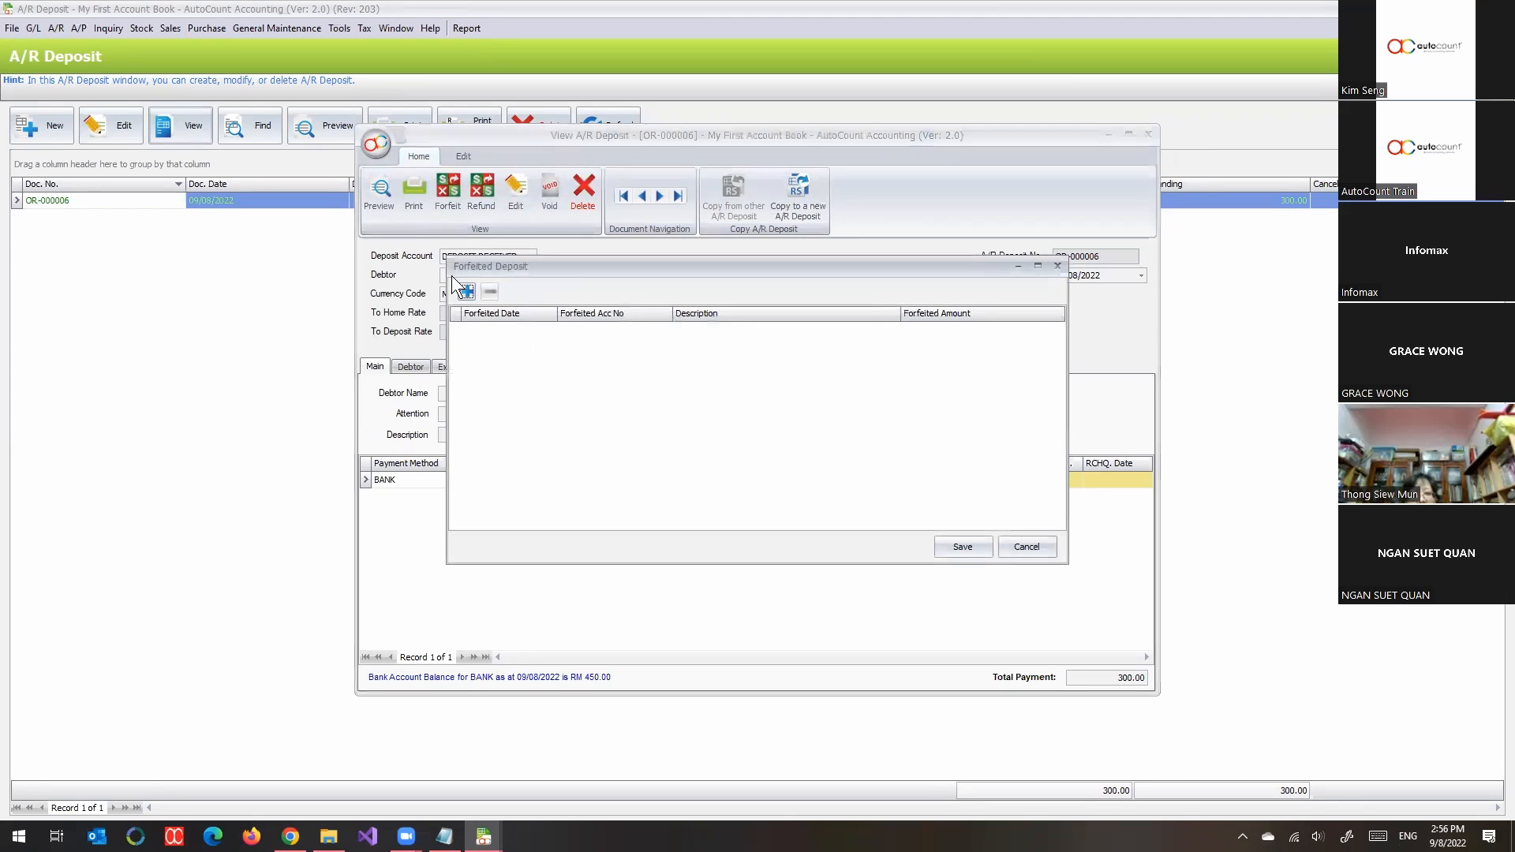
pyautogui.click(467, 292)
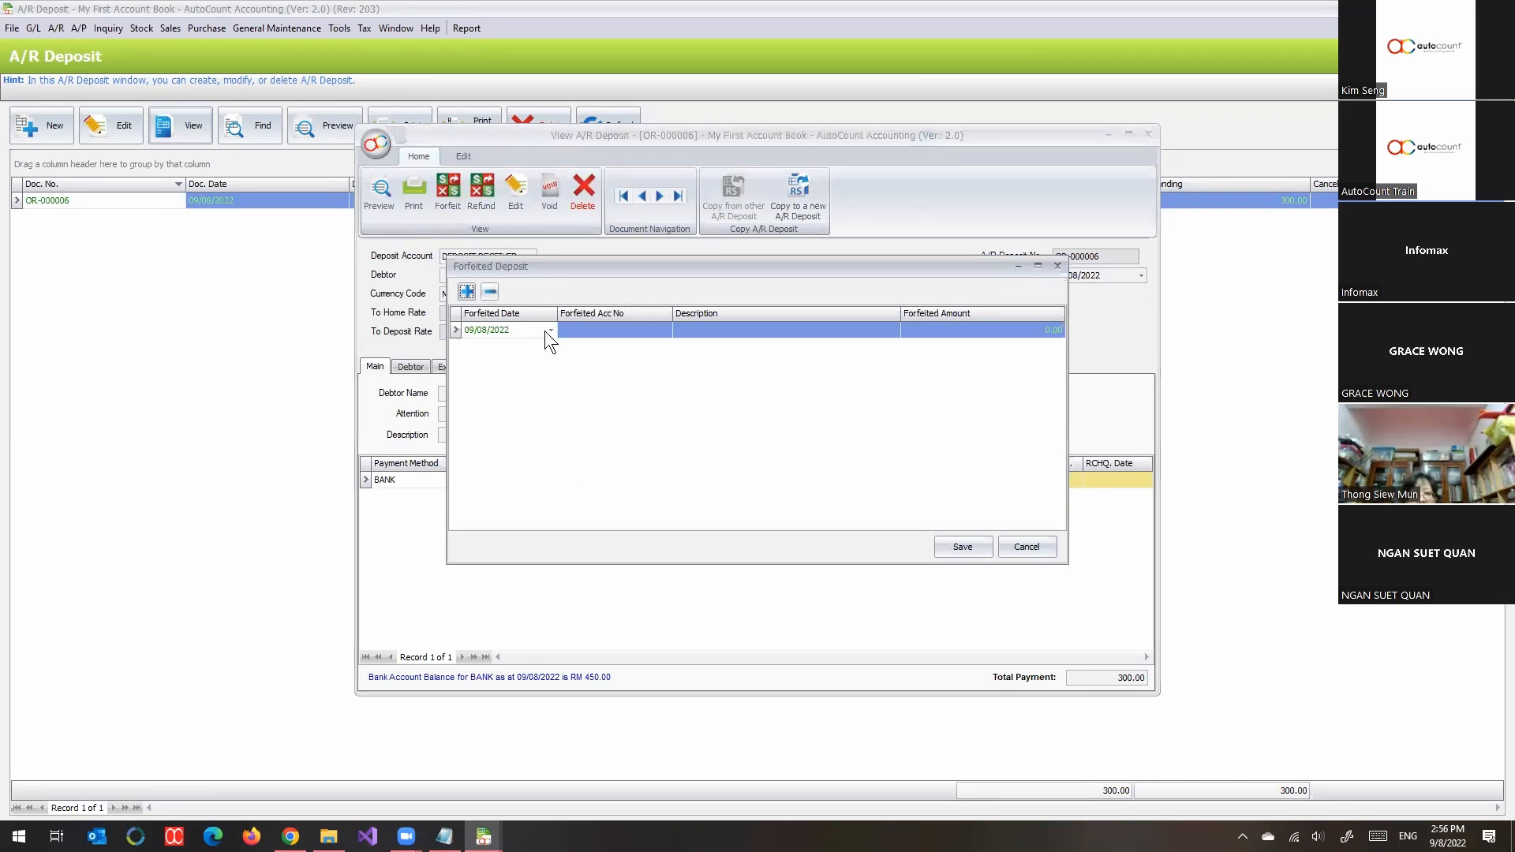
pyautogui.click(550, 331)
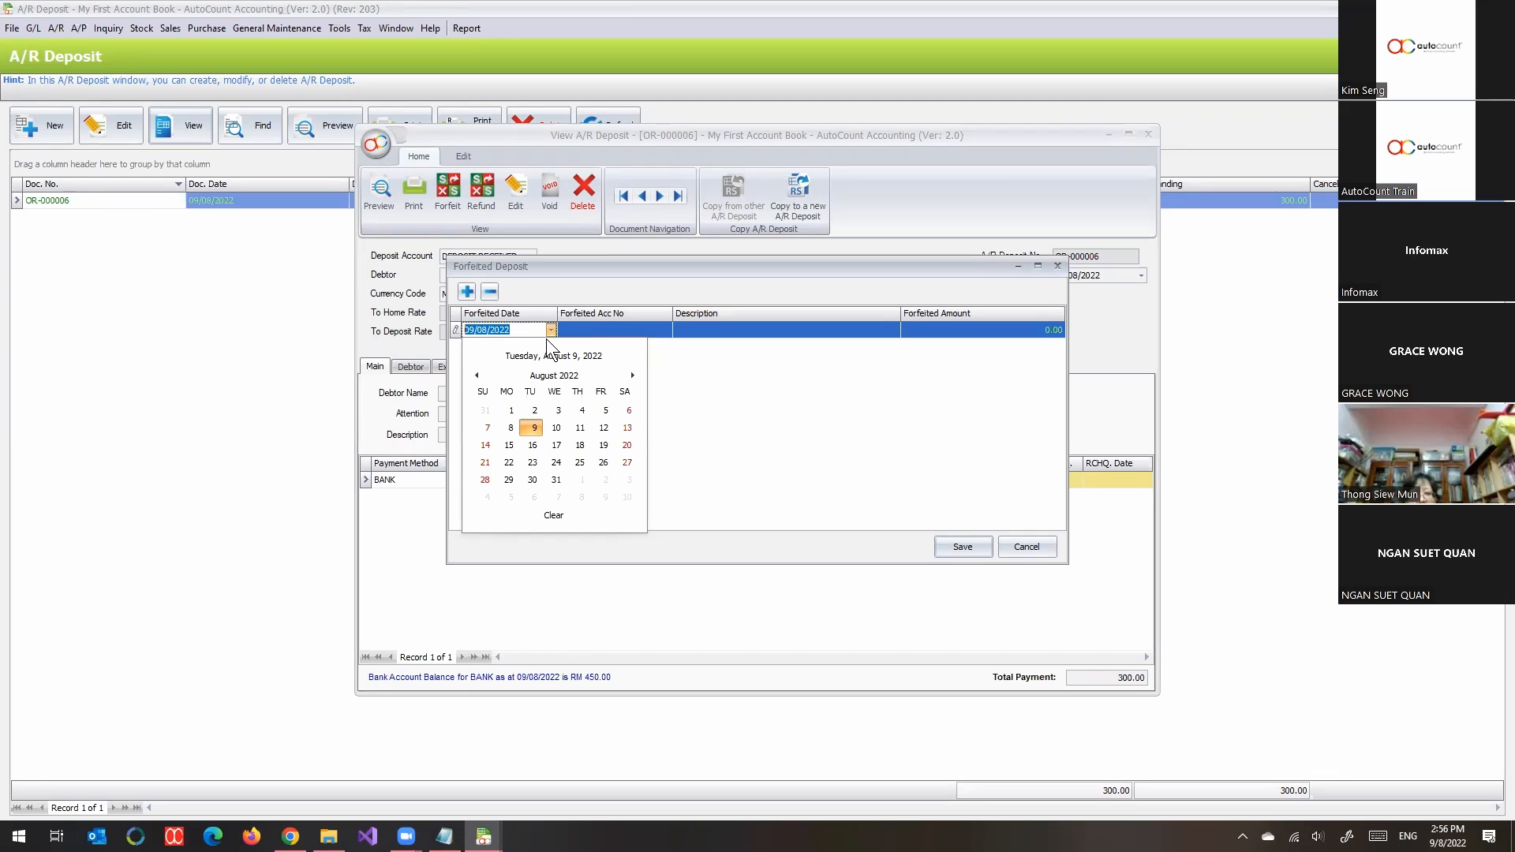
pyautogui.click(753, 460)
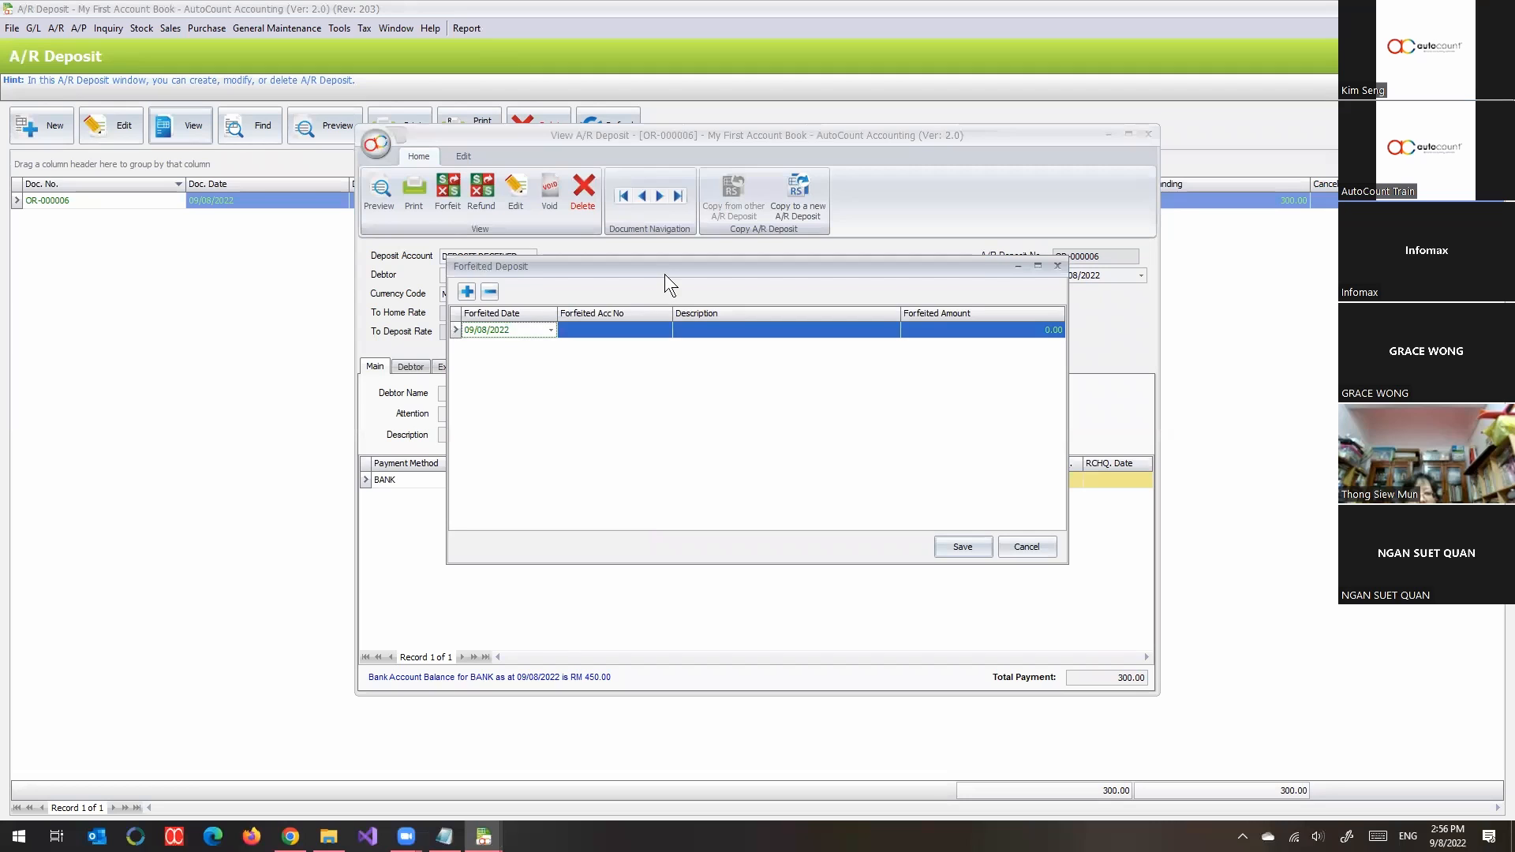
pyautogui.moveTo(664, 273); pyautogui.dragTo(677, 349)
# Look up INTEREST GAIN, account 550-0000, and set it as the forfeited account on the new line.
pyautogui.click(672, 408)
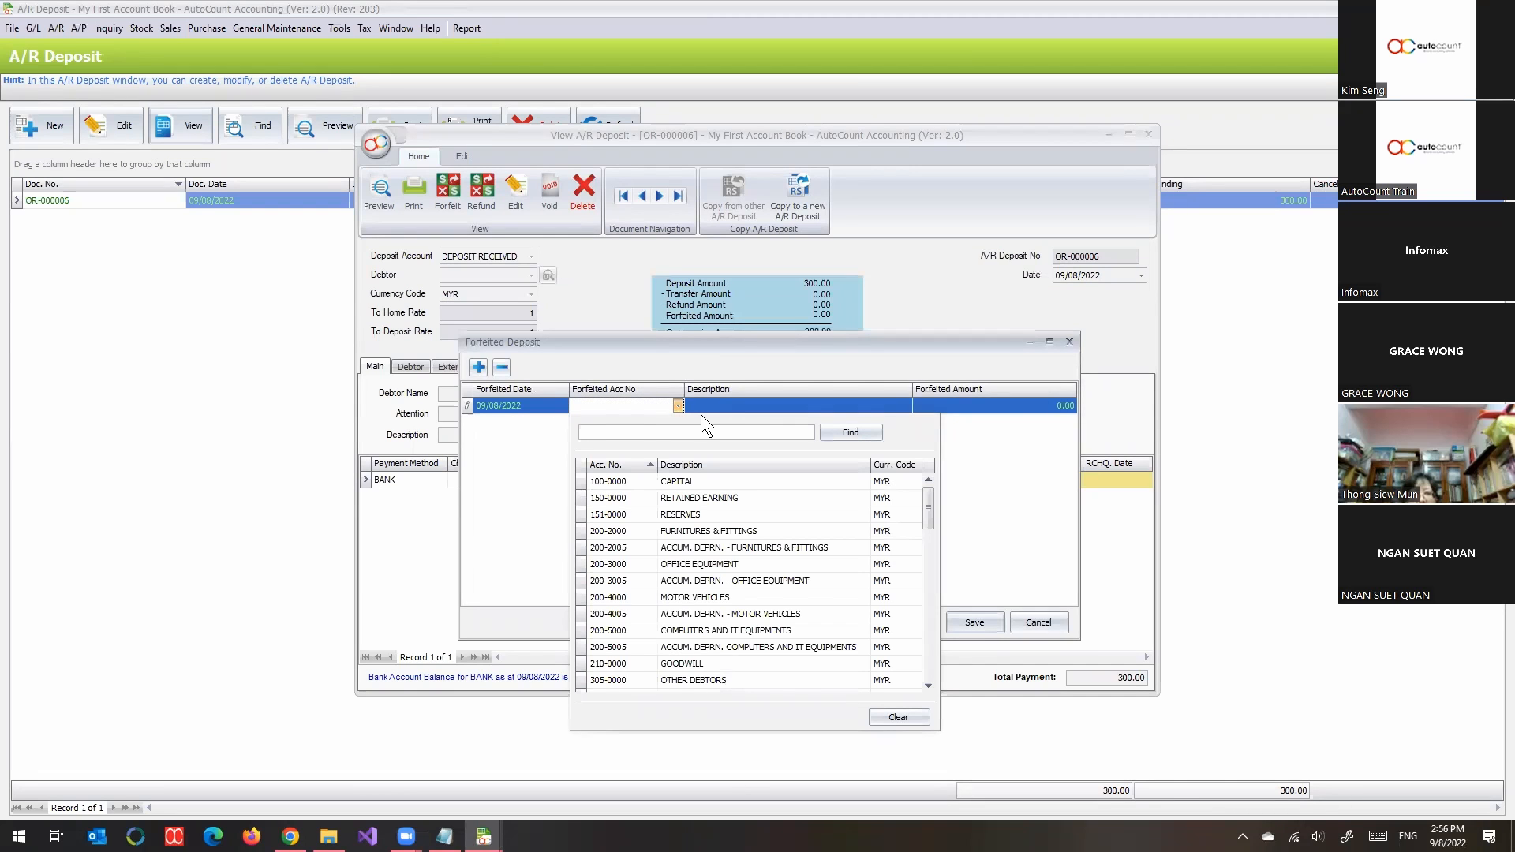
pyautogui.write('O')
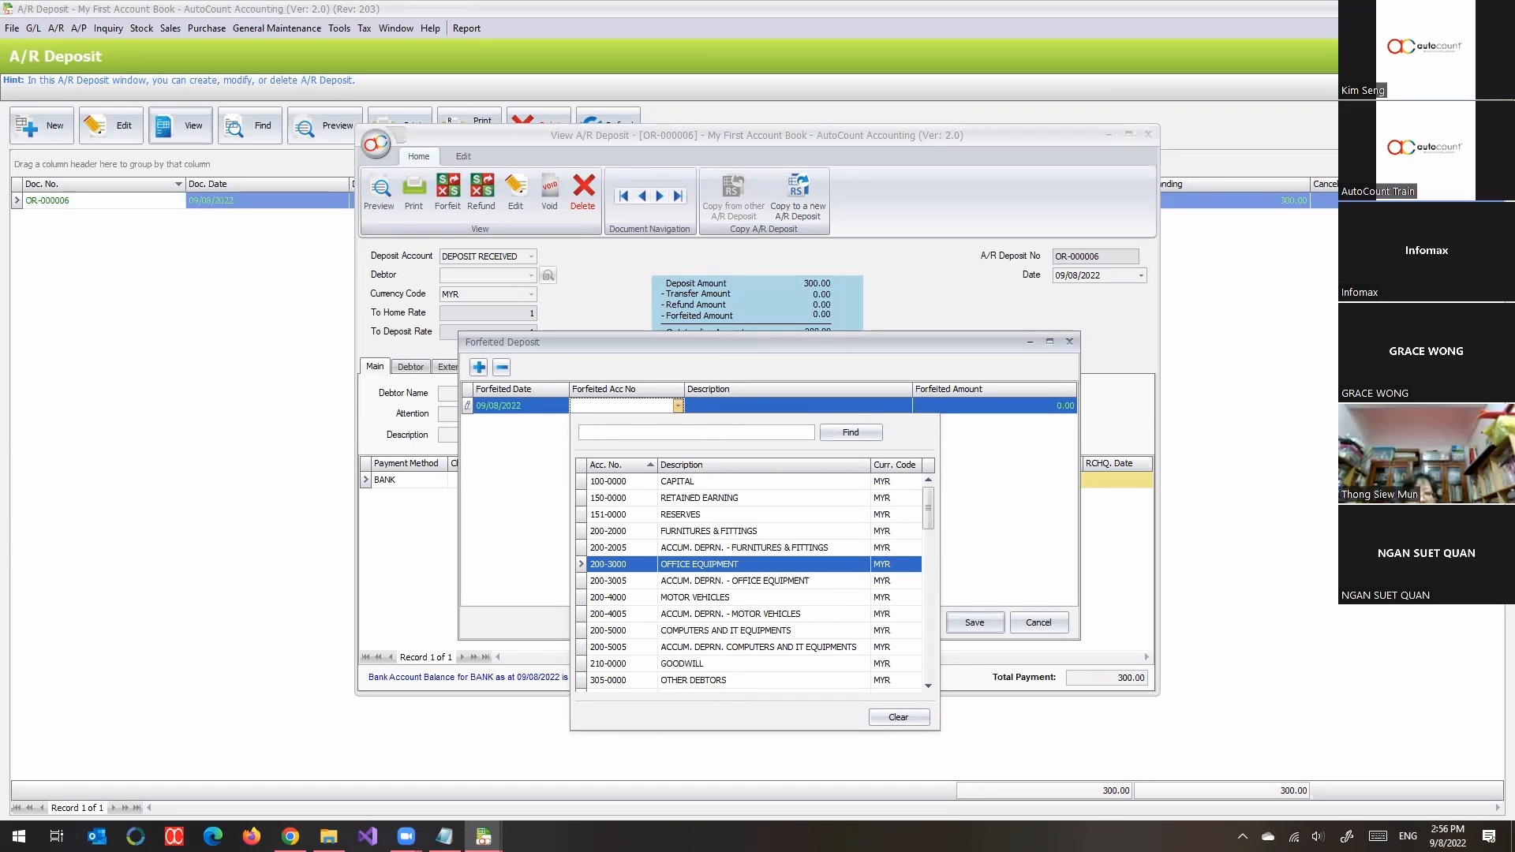
pyautogui.write('EARN')
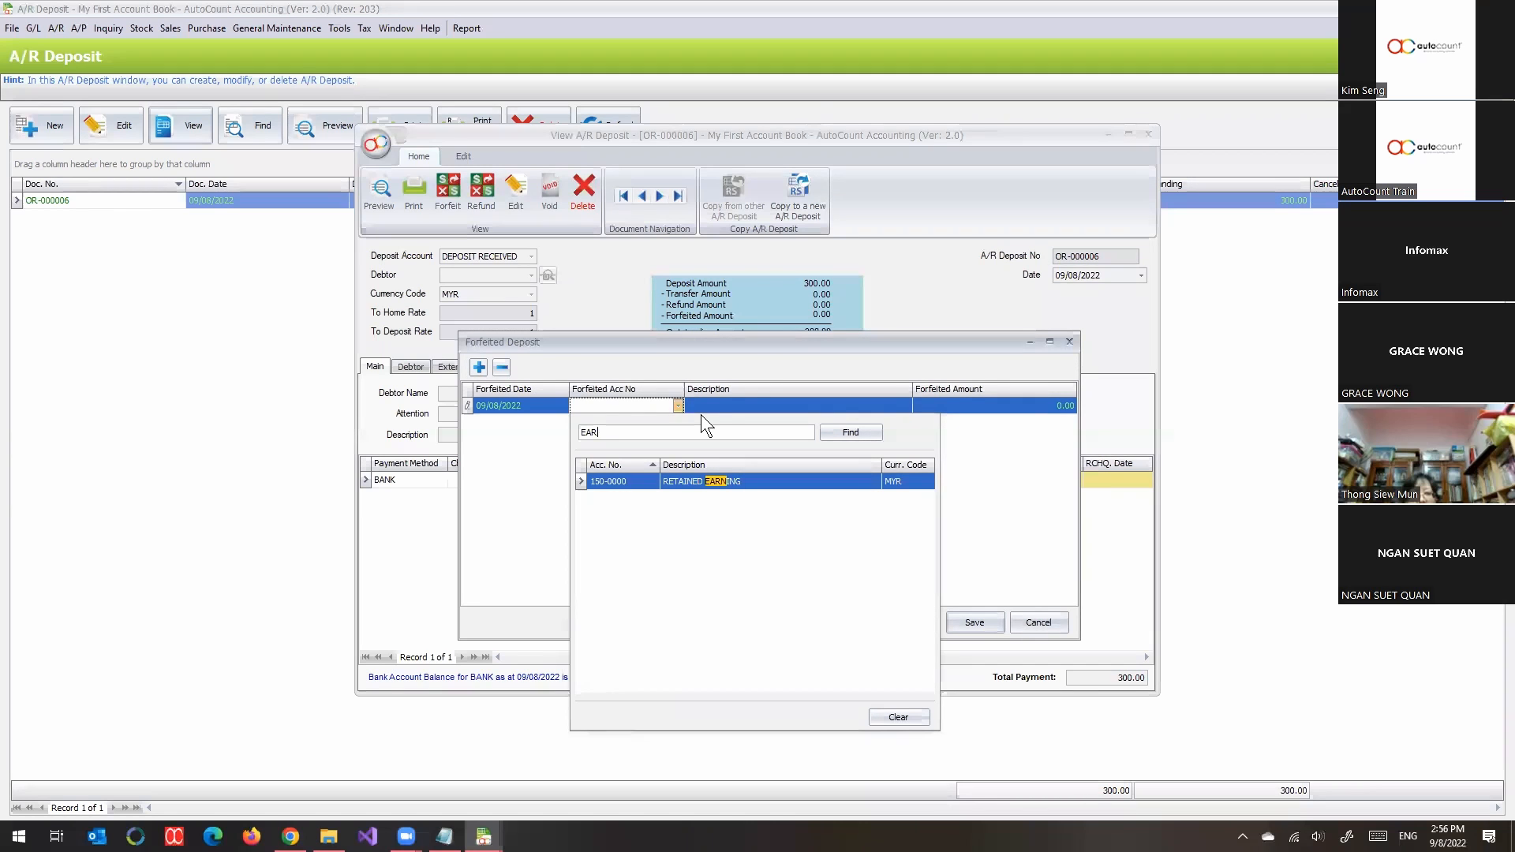
pyautogui.press('BackSpace')
pyautogui.press('BackSpace')
pyautogui.press('BackSpace')
pyautogui.press('BackSpace')
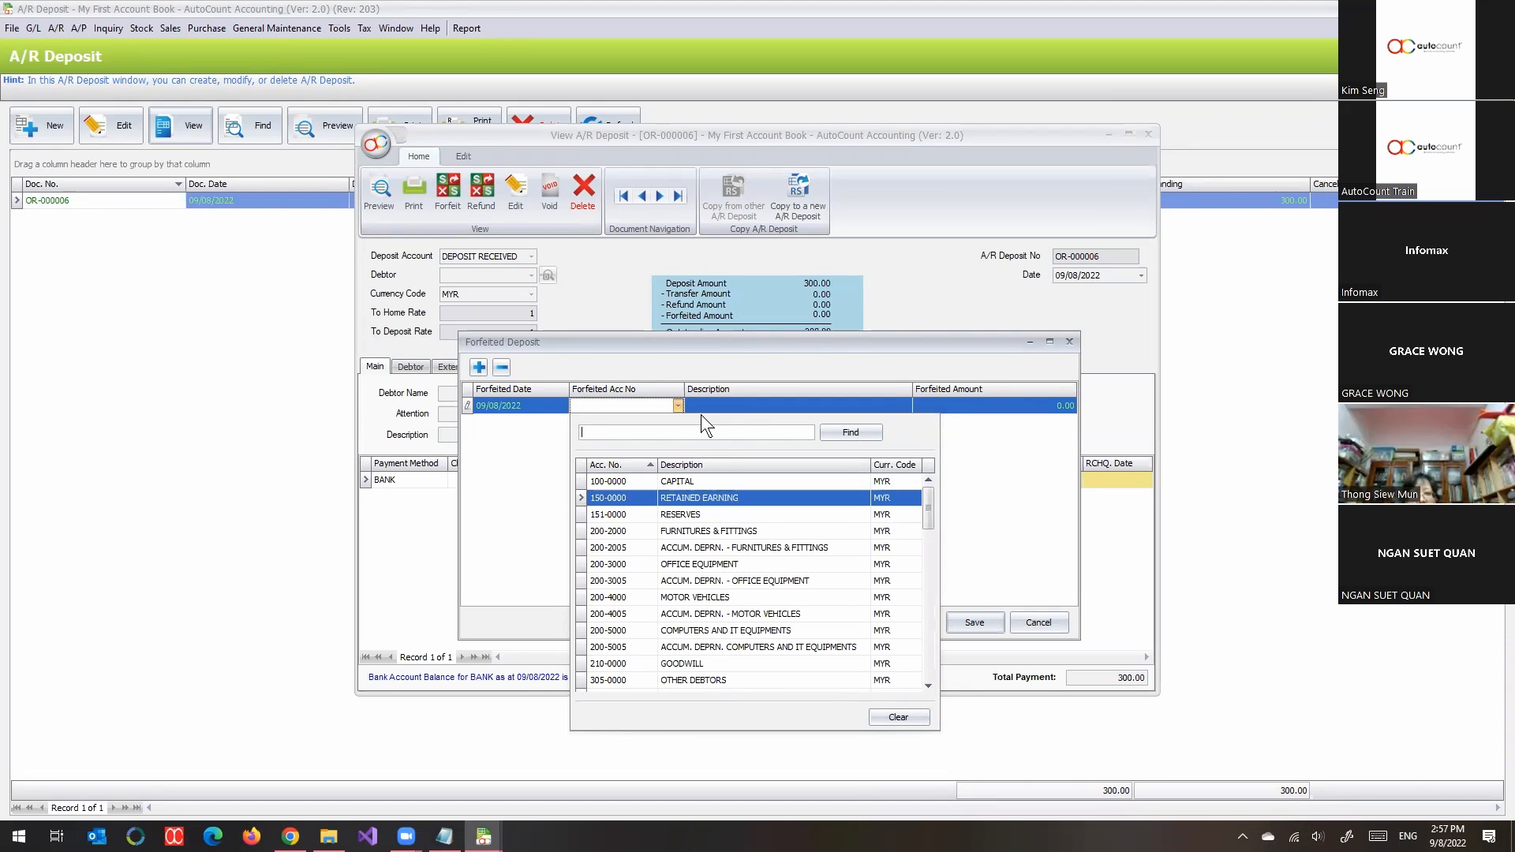
pyautogui.write('INTER')
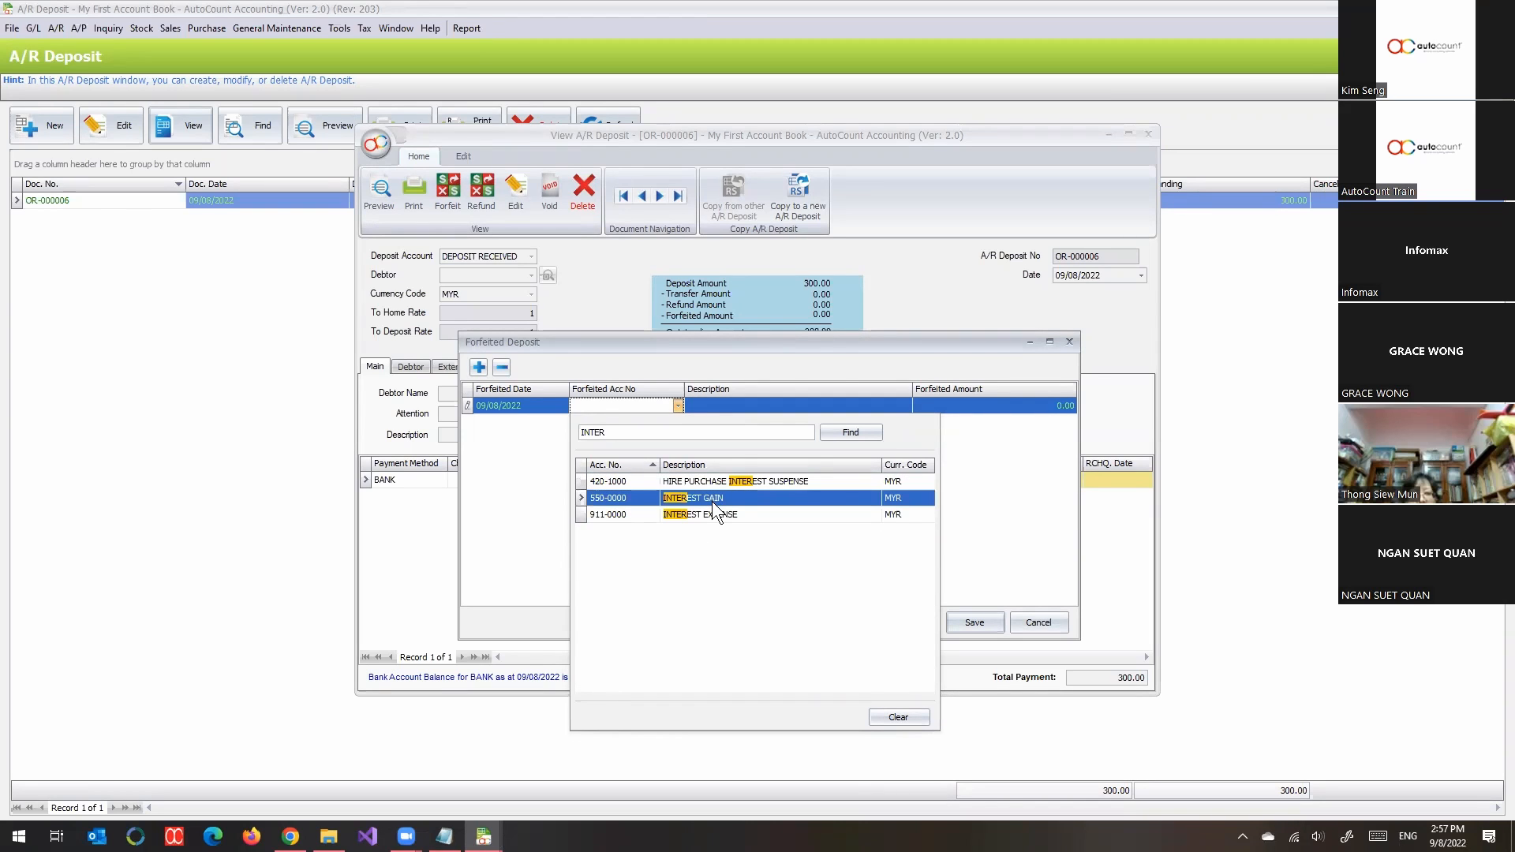
pyautogui.click(712, 501)
# Describe the forfeit line as FORFEITED FROM DEPOSIT, set its forfeited amount to 50, and save and close the entries.
pyautogui.click(732, 406)
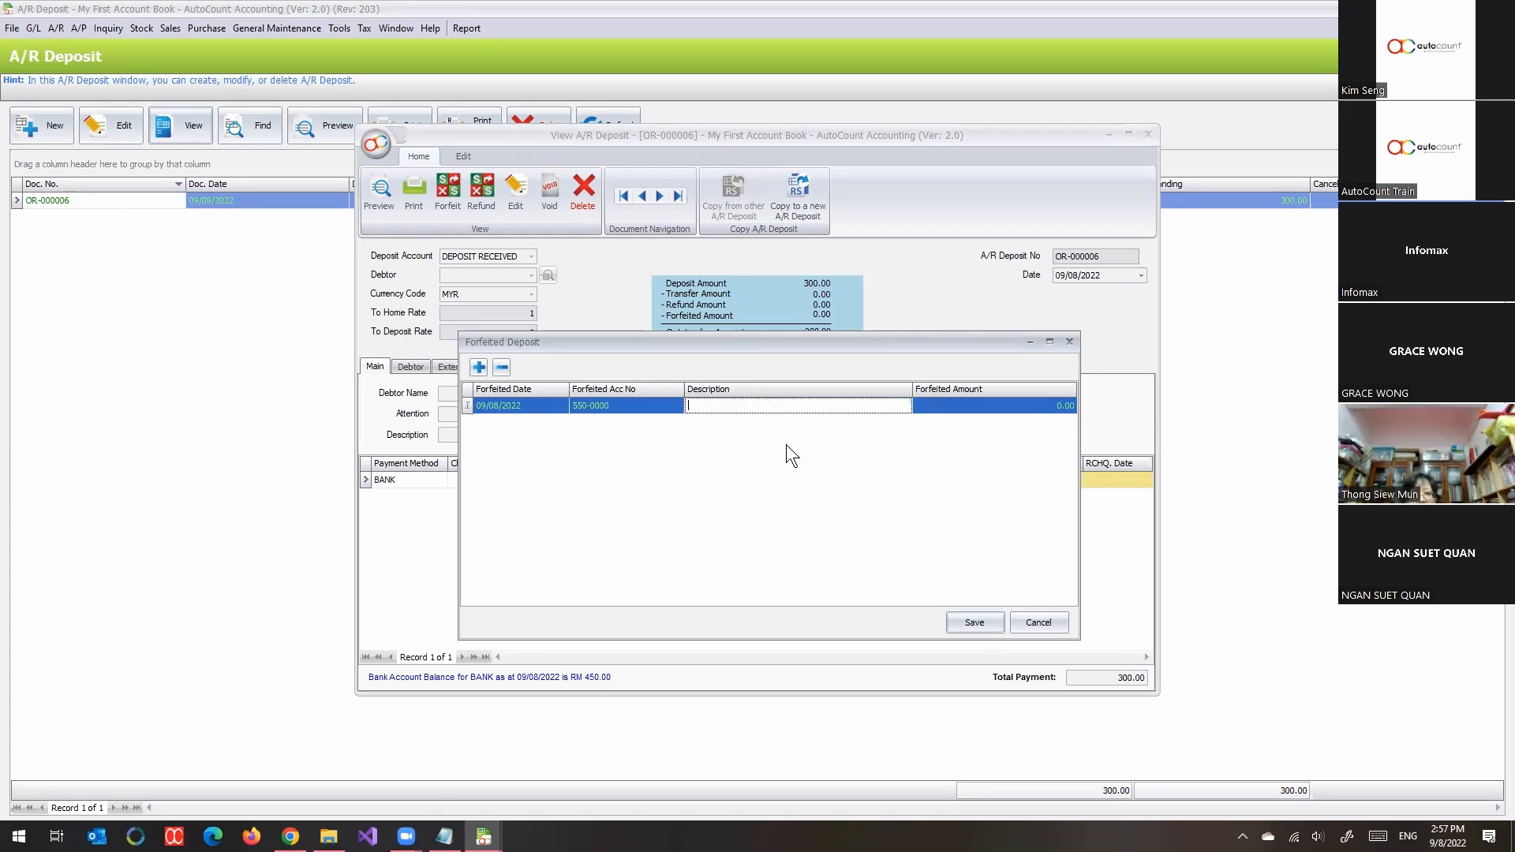
pyautogui.write('FORFEITED FROM DEPOSIT')
pyautogui.click(1040, 406)
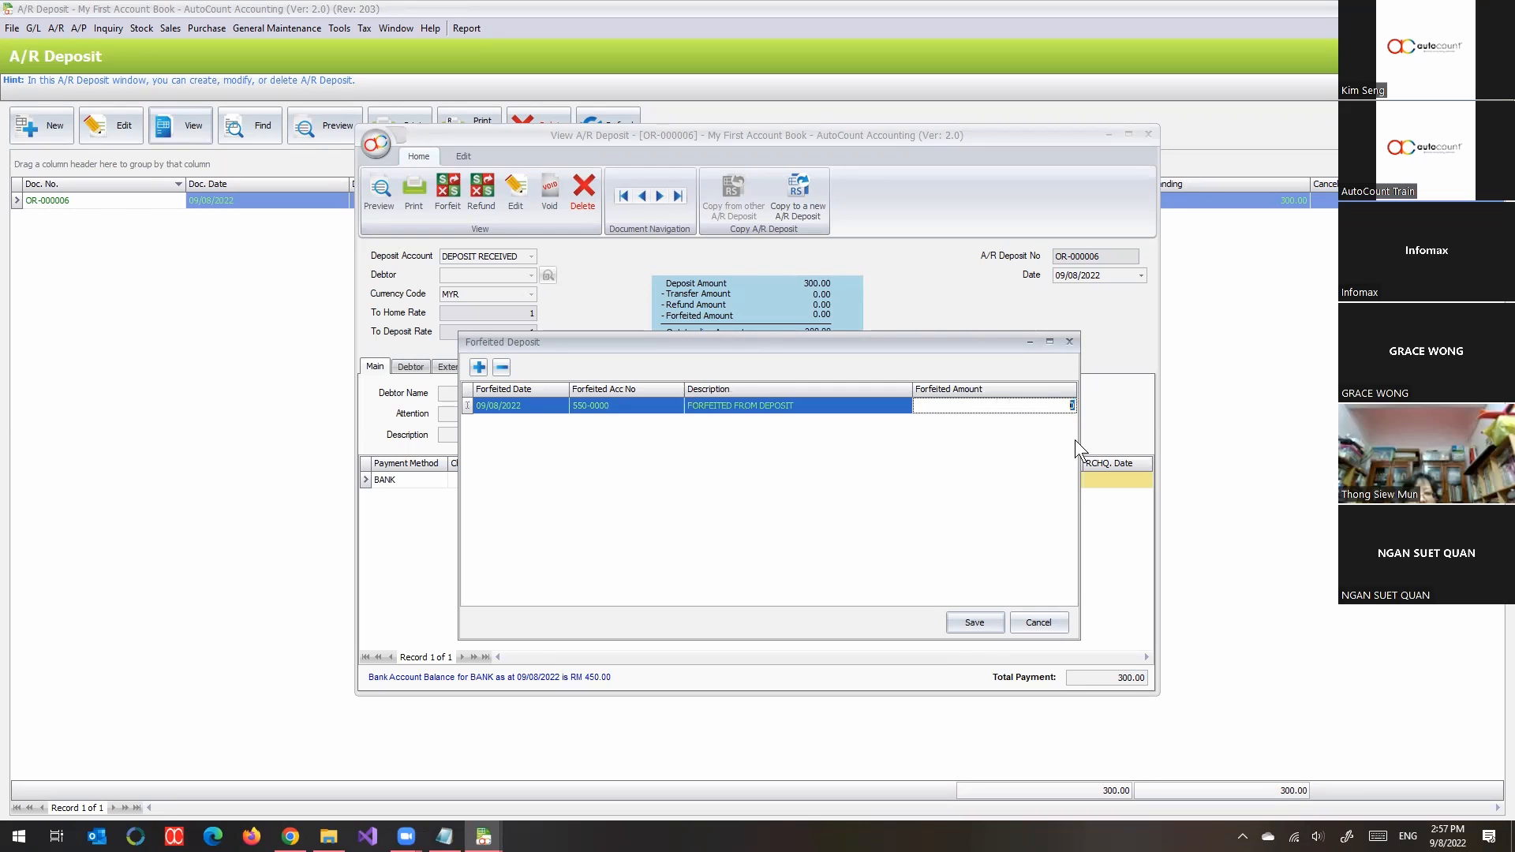
pyautogui.write('50')
pyautogui.click(1012, 480)
pyautogui.click(973, 621)
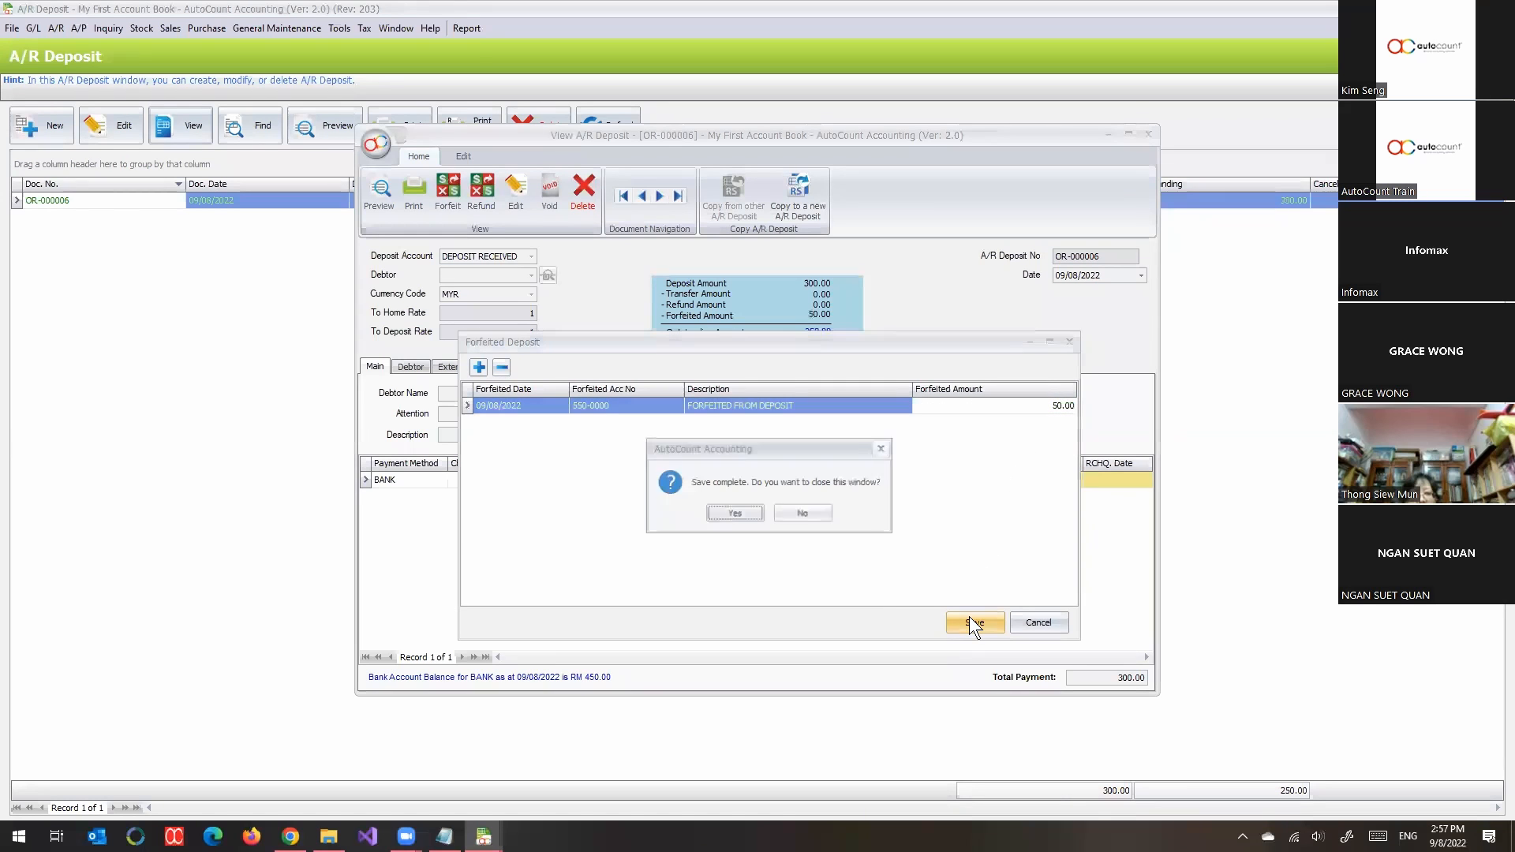
pyautogui.click(736, 513)
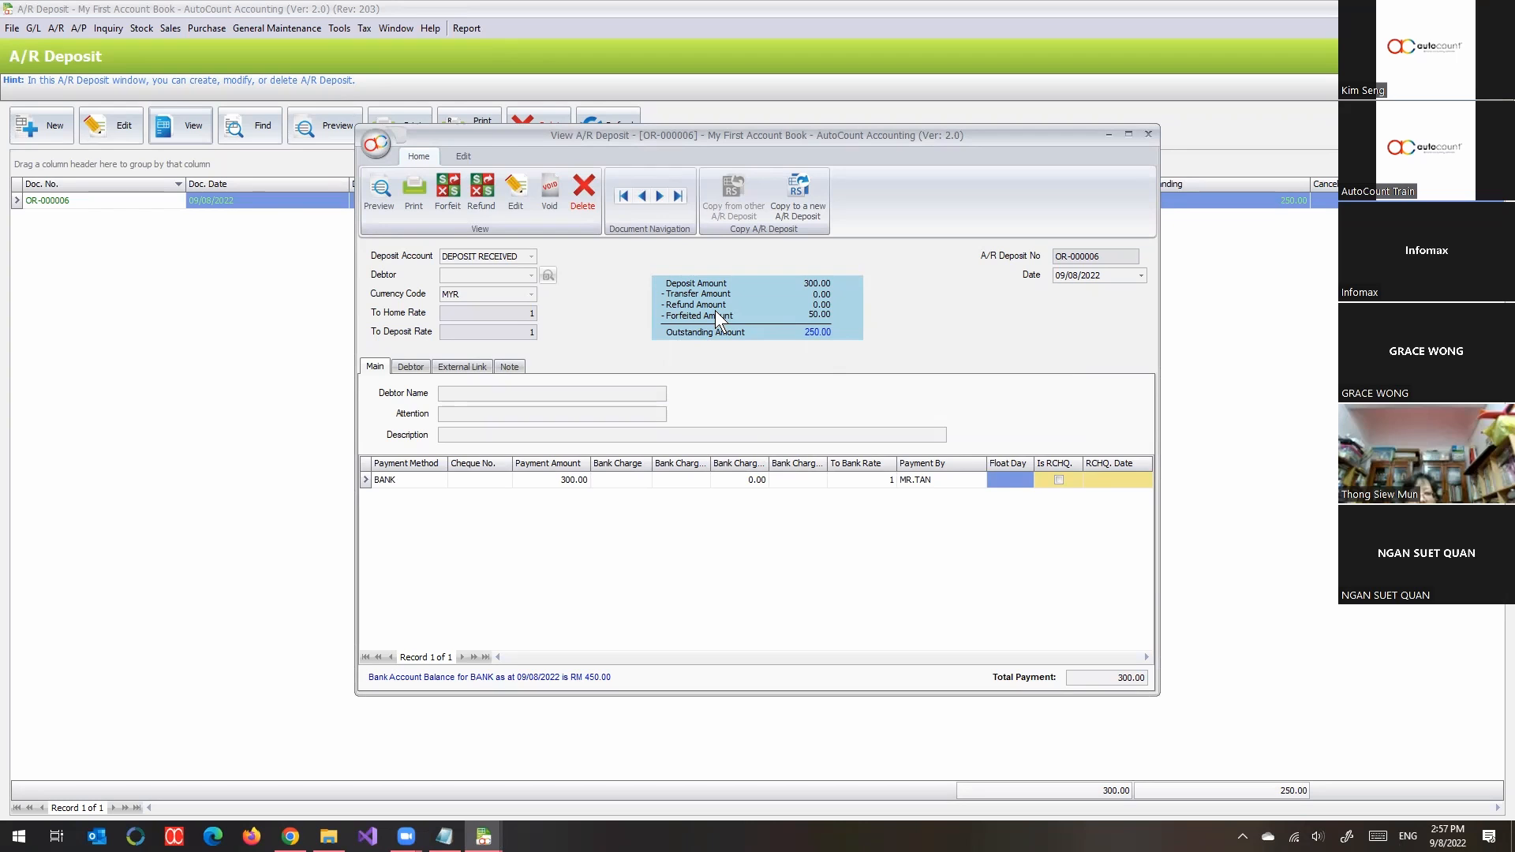
# Start a refund entry for the deposit and add a payment line with payment method BANK.
pyautogui.click(478, 192)
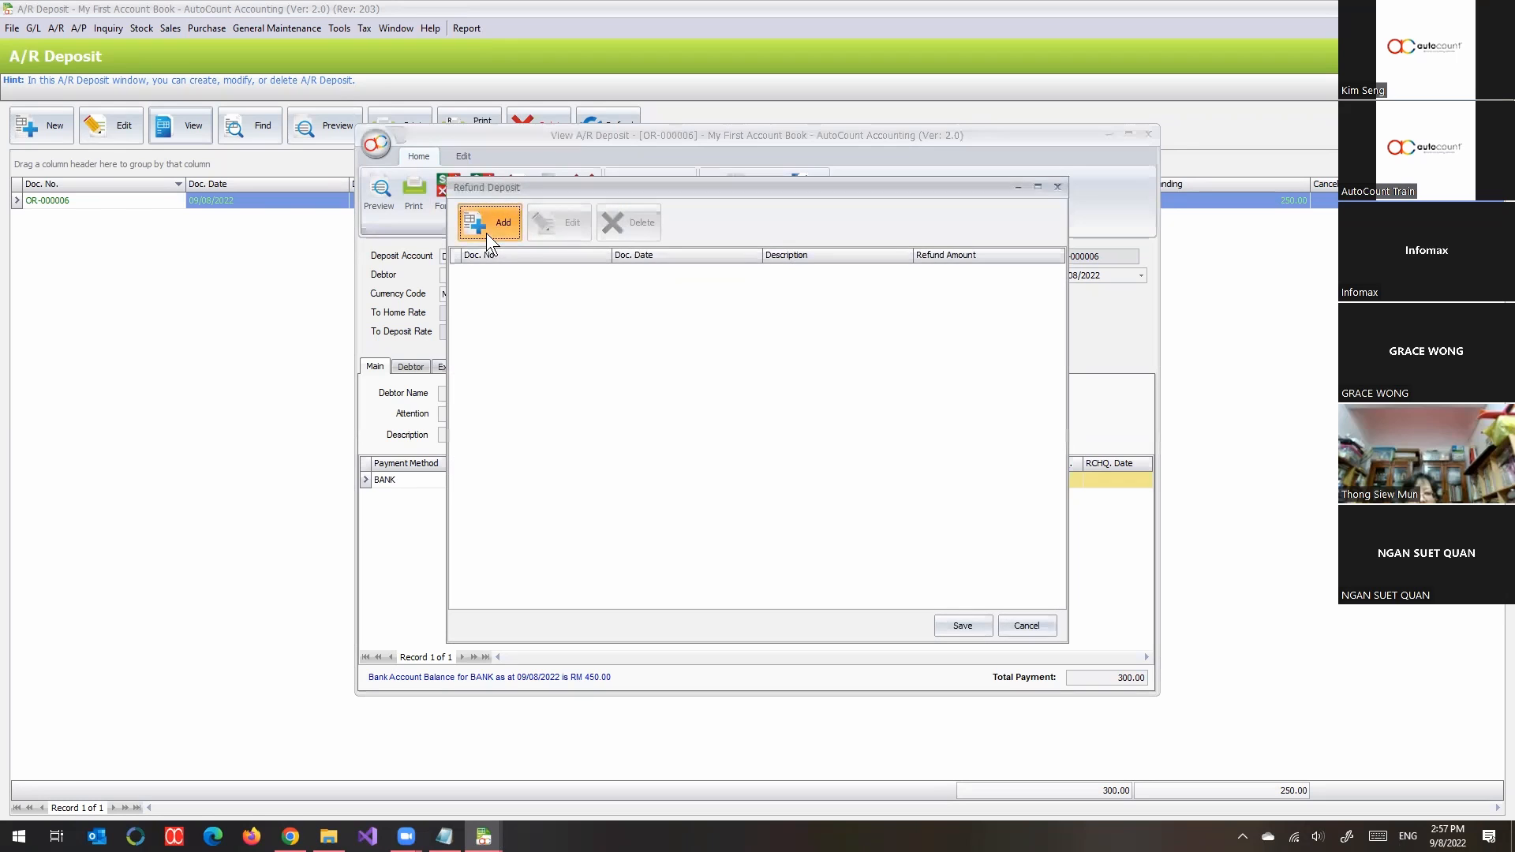
pyautogui.click(486, 233)
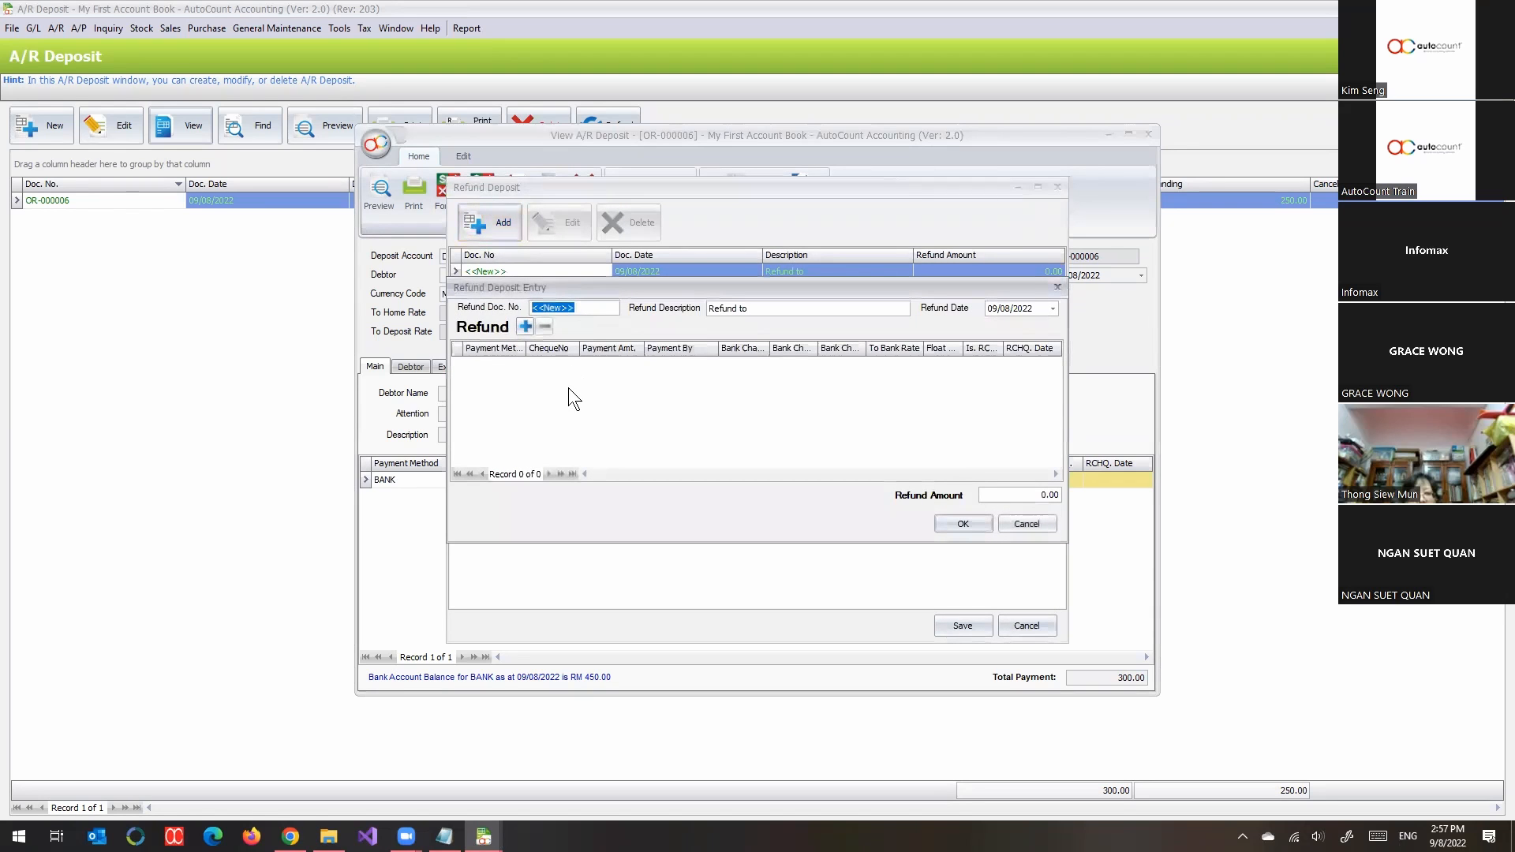
pyautogui.click(525, 325)
pyautogui.click(520, 364)
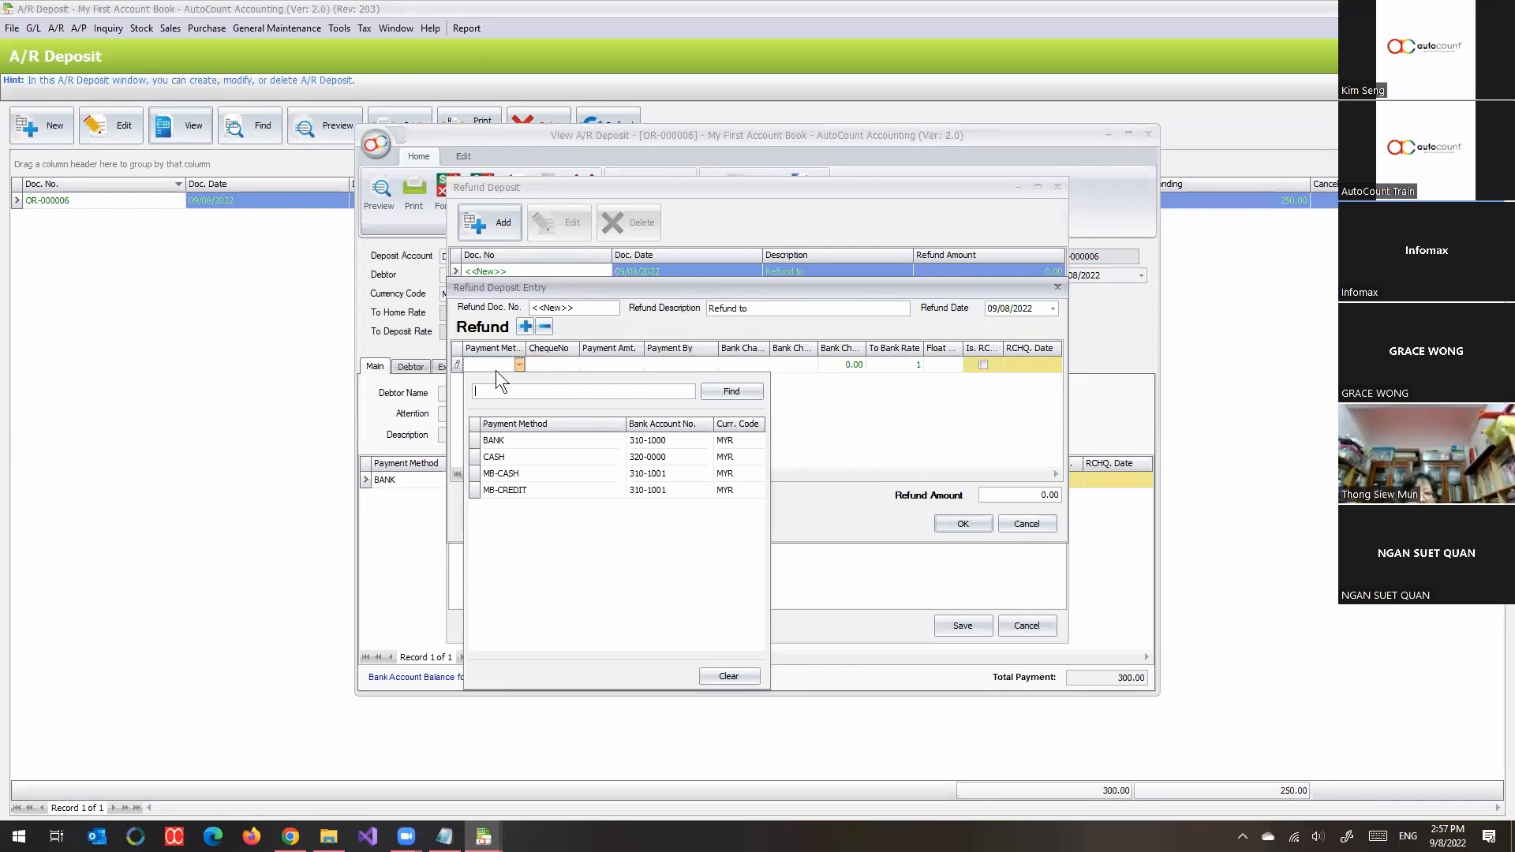
pyautogui.click(565, 441)
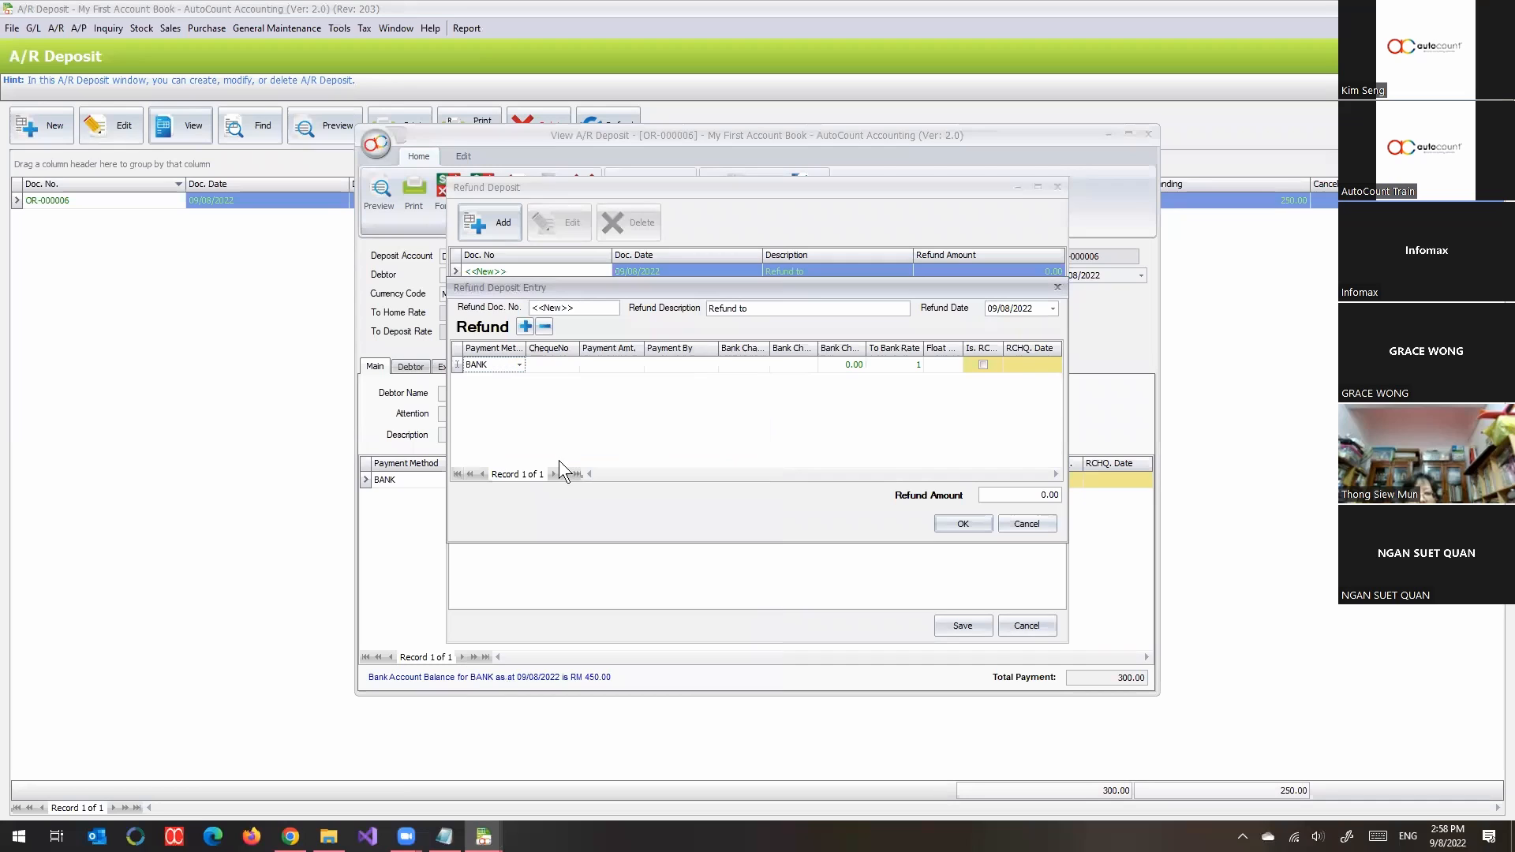
# Enter cheque number C91919 and a payment amount of 150 on the refund line, then save and close the refund.
pyautogui.click(561, 364)
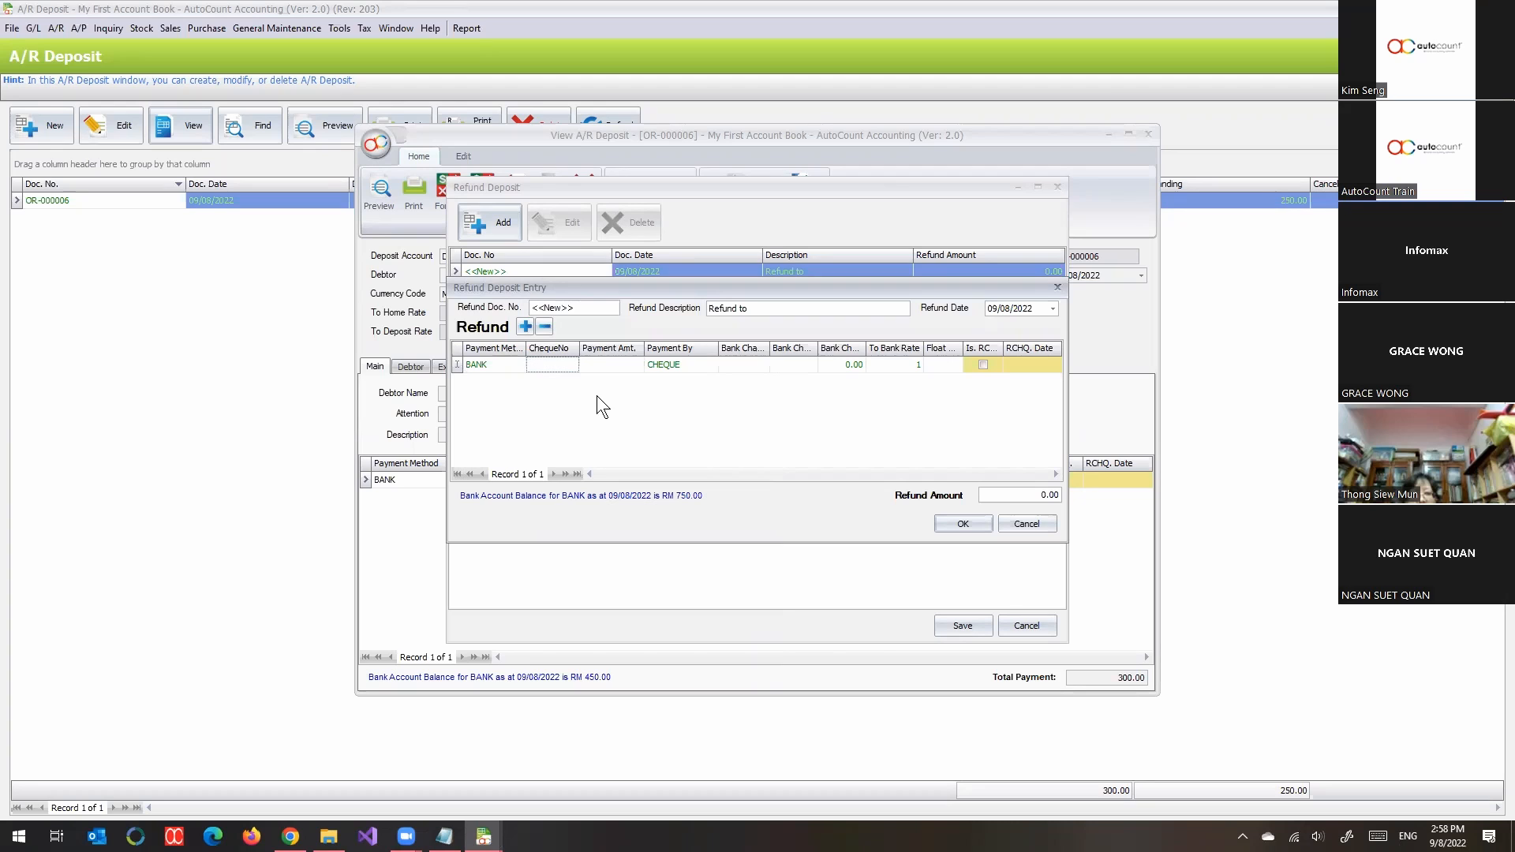
pyautogui.write('C91919')
pyautogui.click(622, 366)
pyautogui.write('150')
pyautogui.press('Tab')
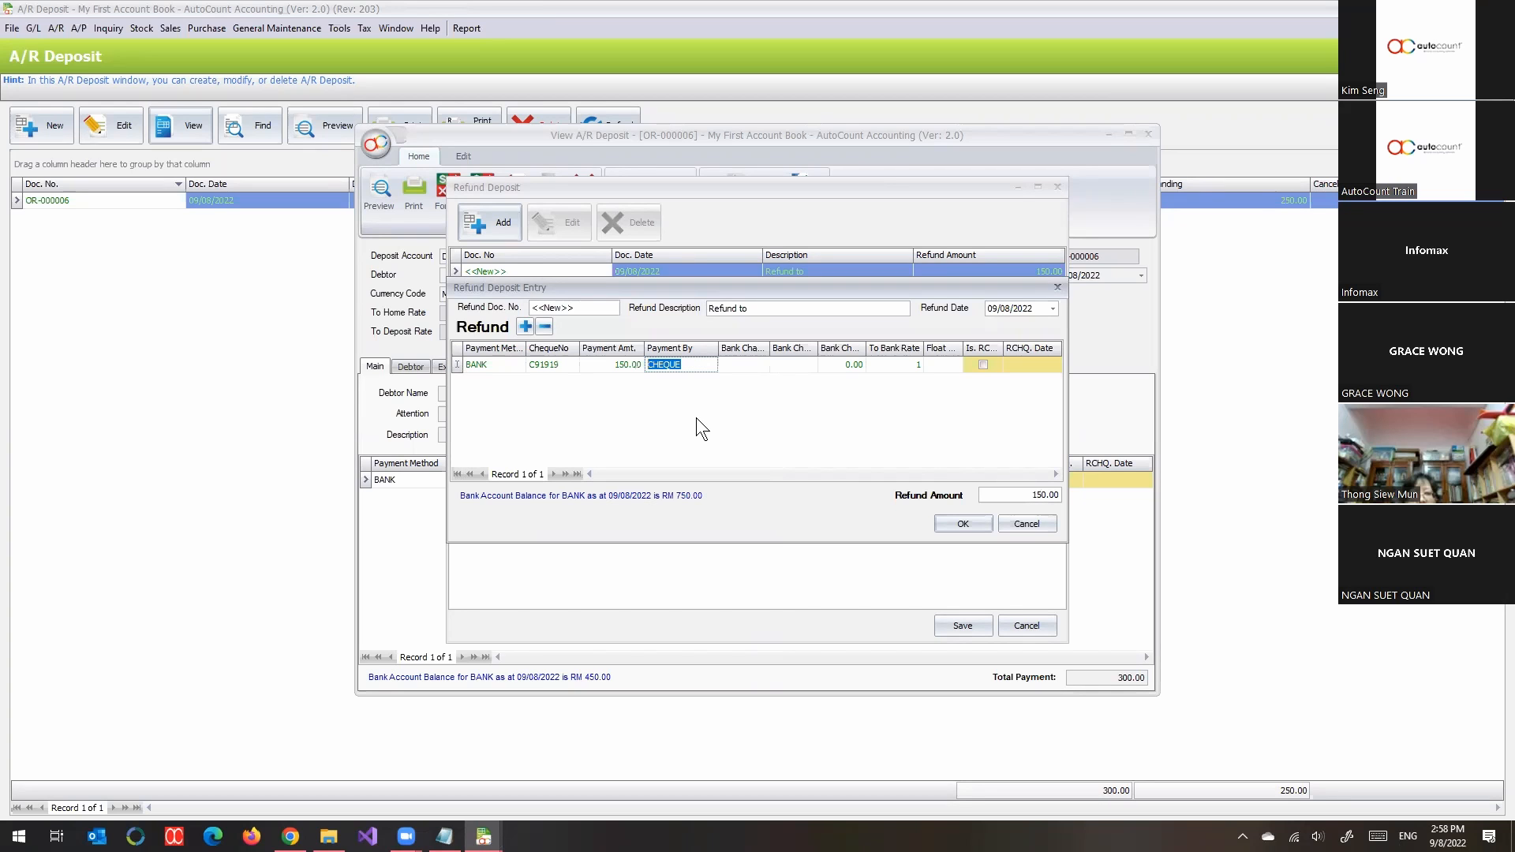
pyautogui.click(959, 523)
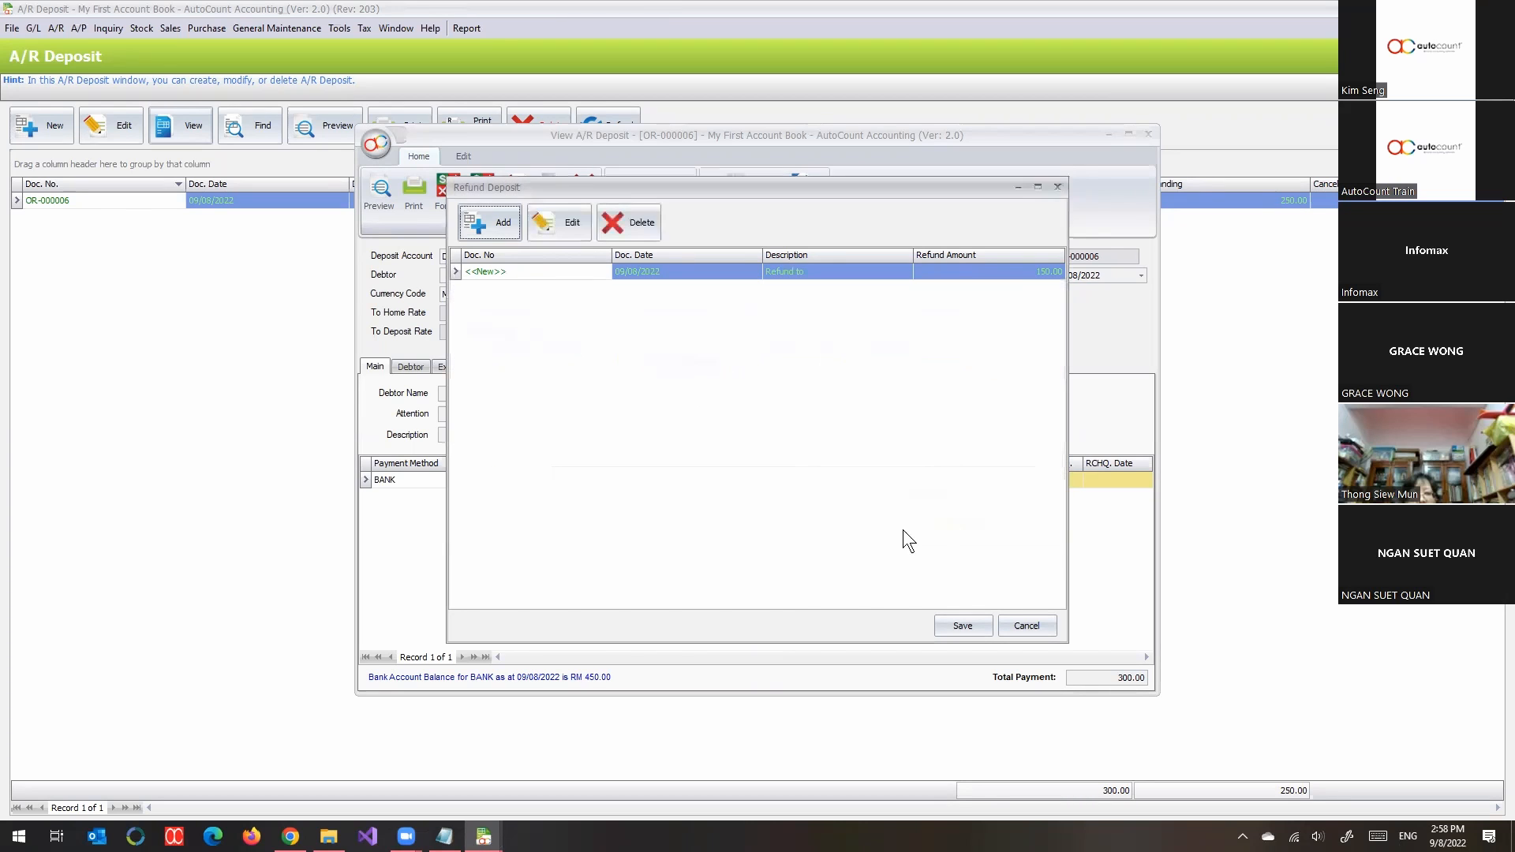
pyautogui.click(941, 625)
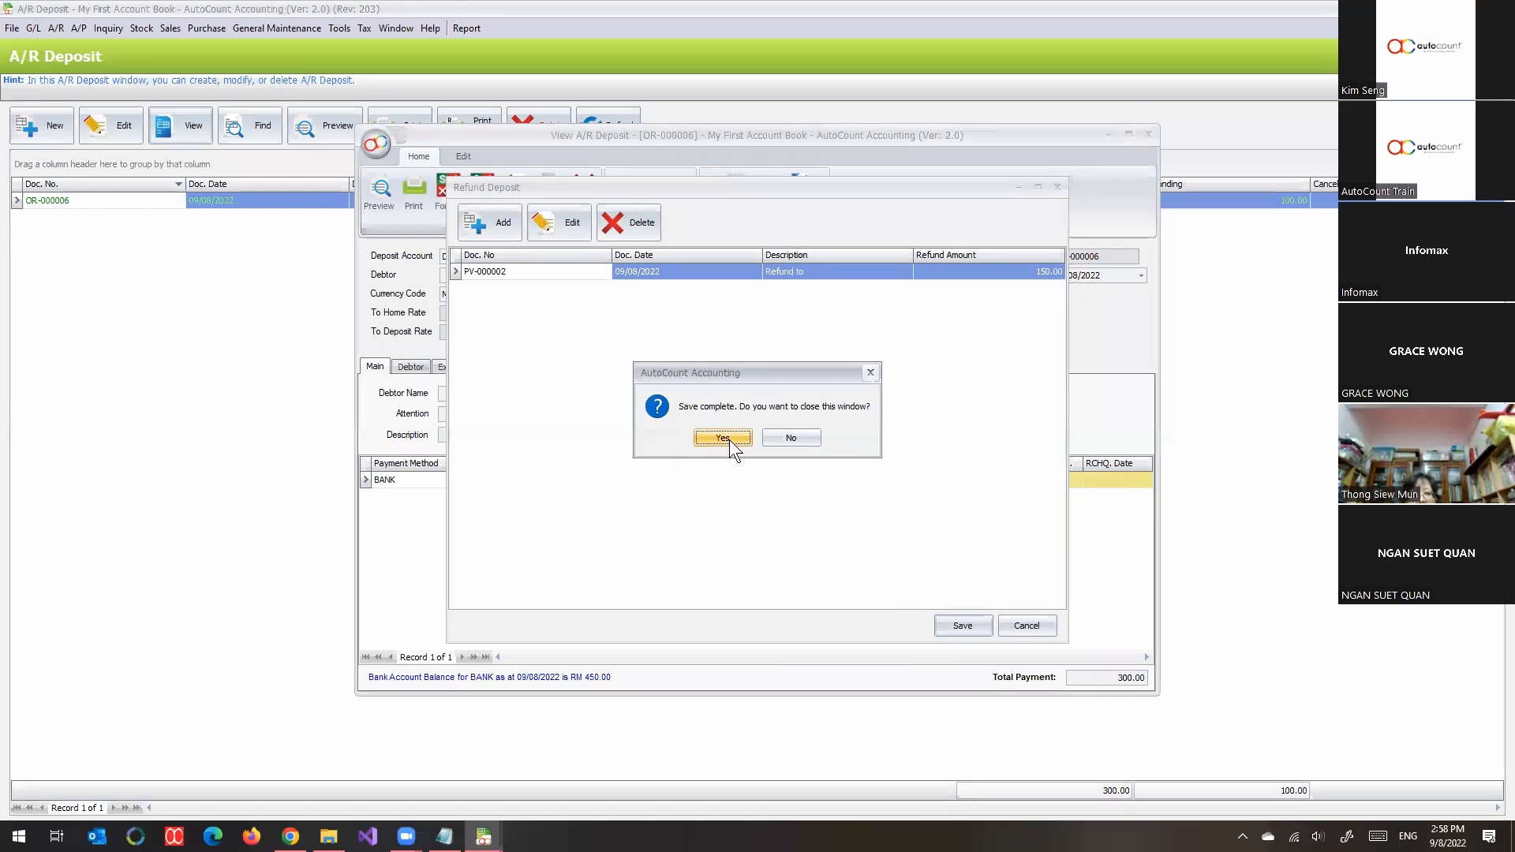
pyautogui.click(729, 441)
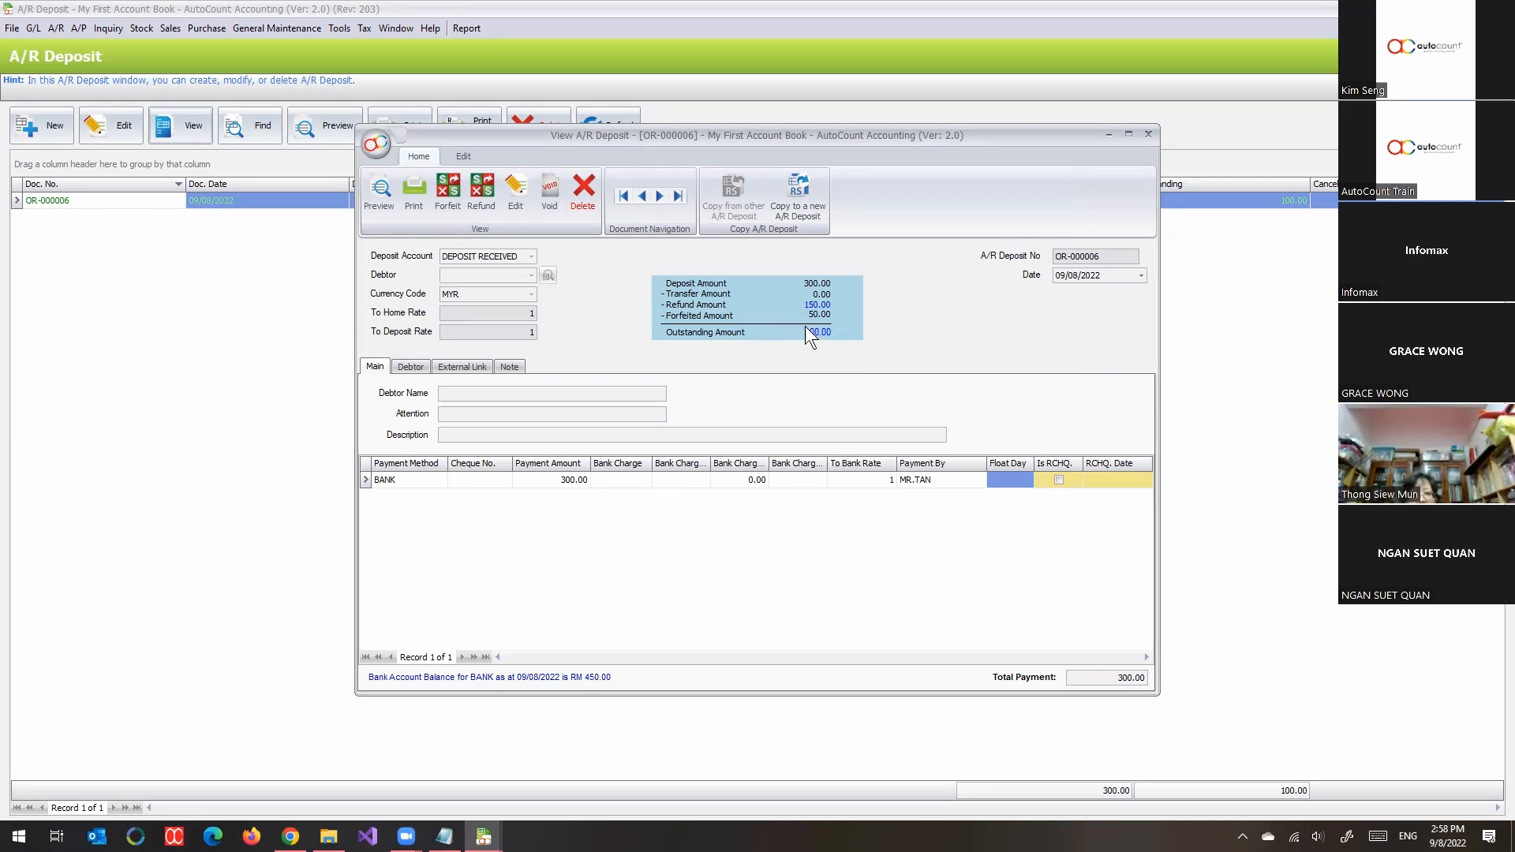
# Close the deposit and start a new A/R receive payment for COMPANY A, declining to open its unapplied payment.
pyautogui.click(1149, 133)
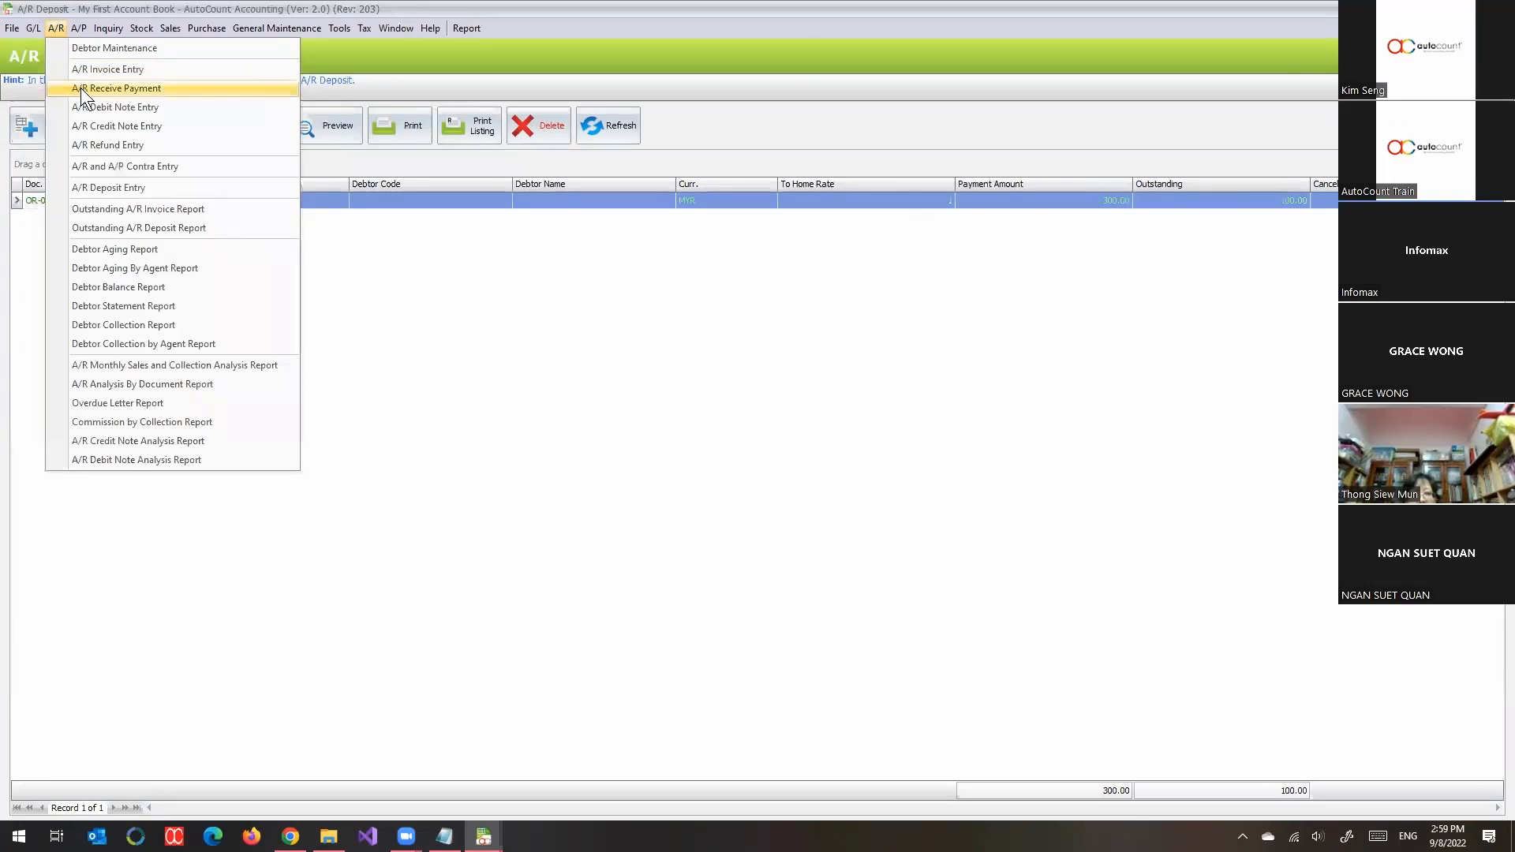
pyautogui.click(80, 88)
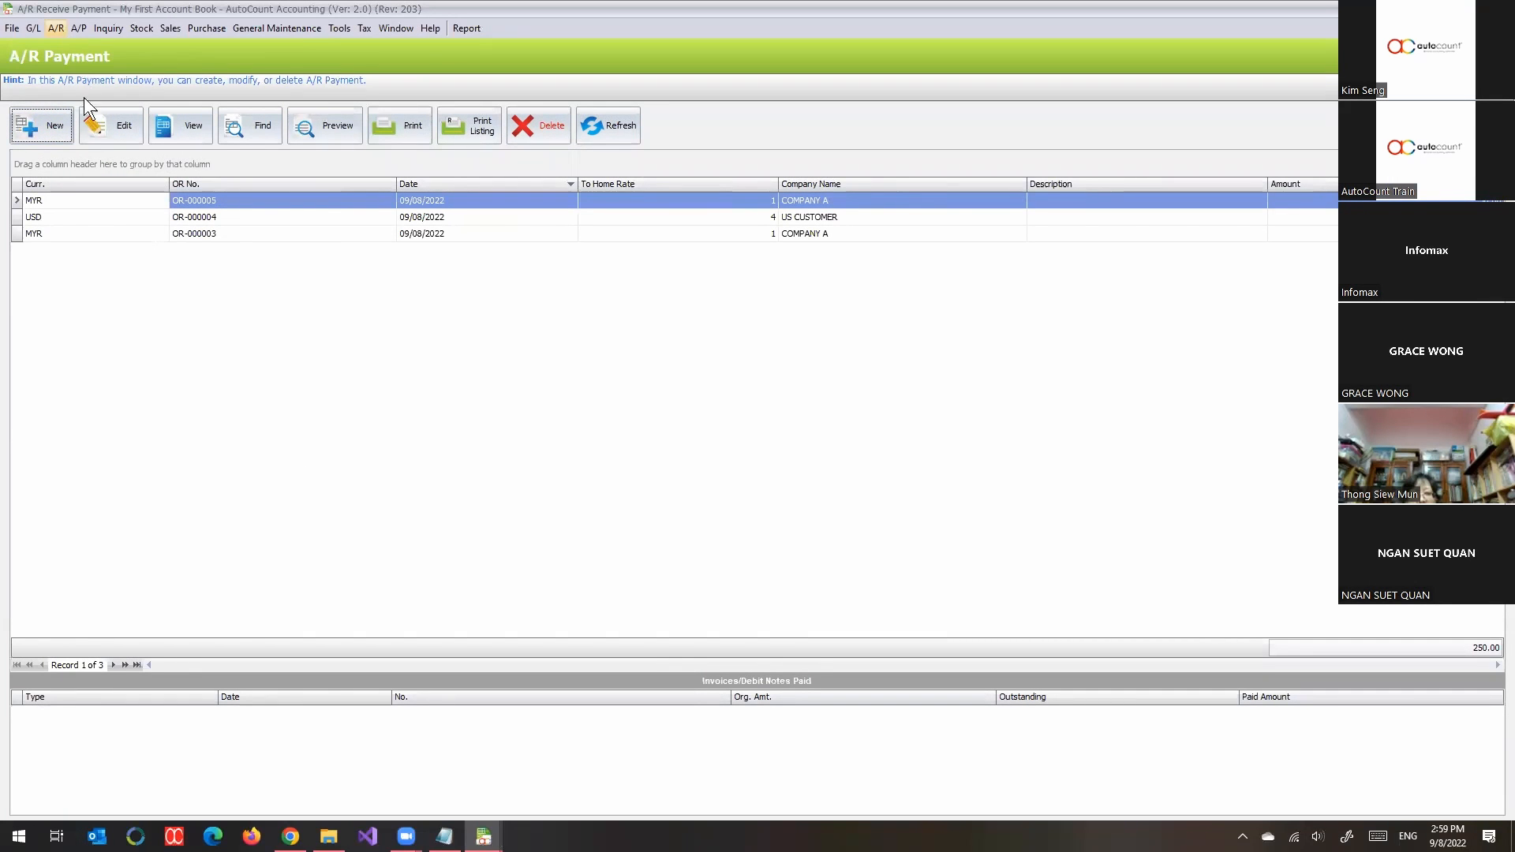
pyautogui.click(54, 128)
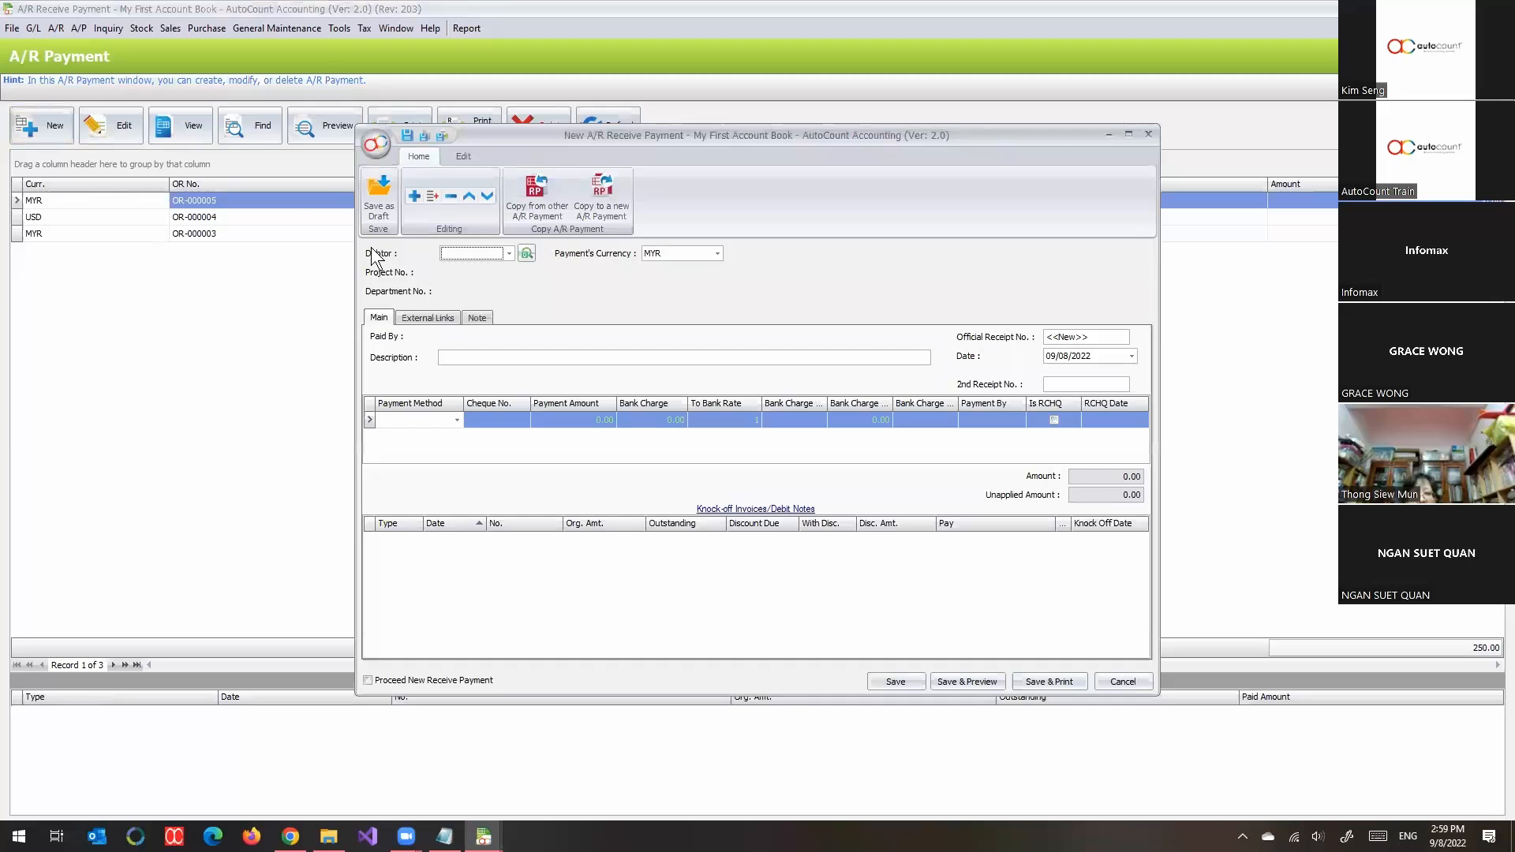
pyautogui.click(509, 253)
pyautogui.click(500, 329)
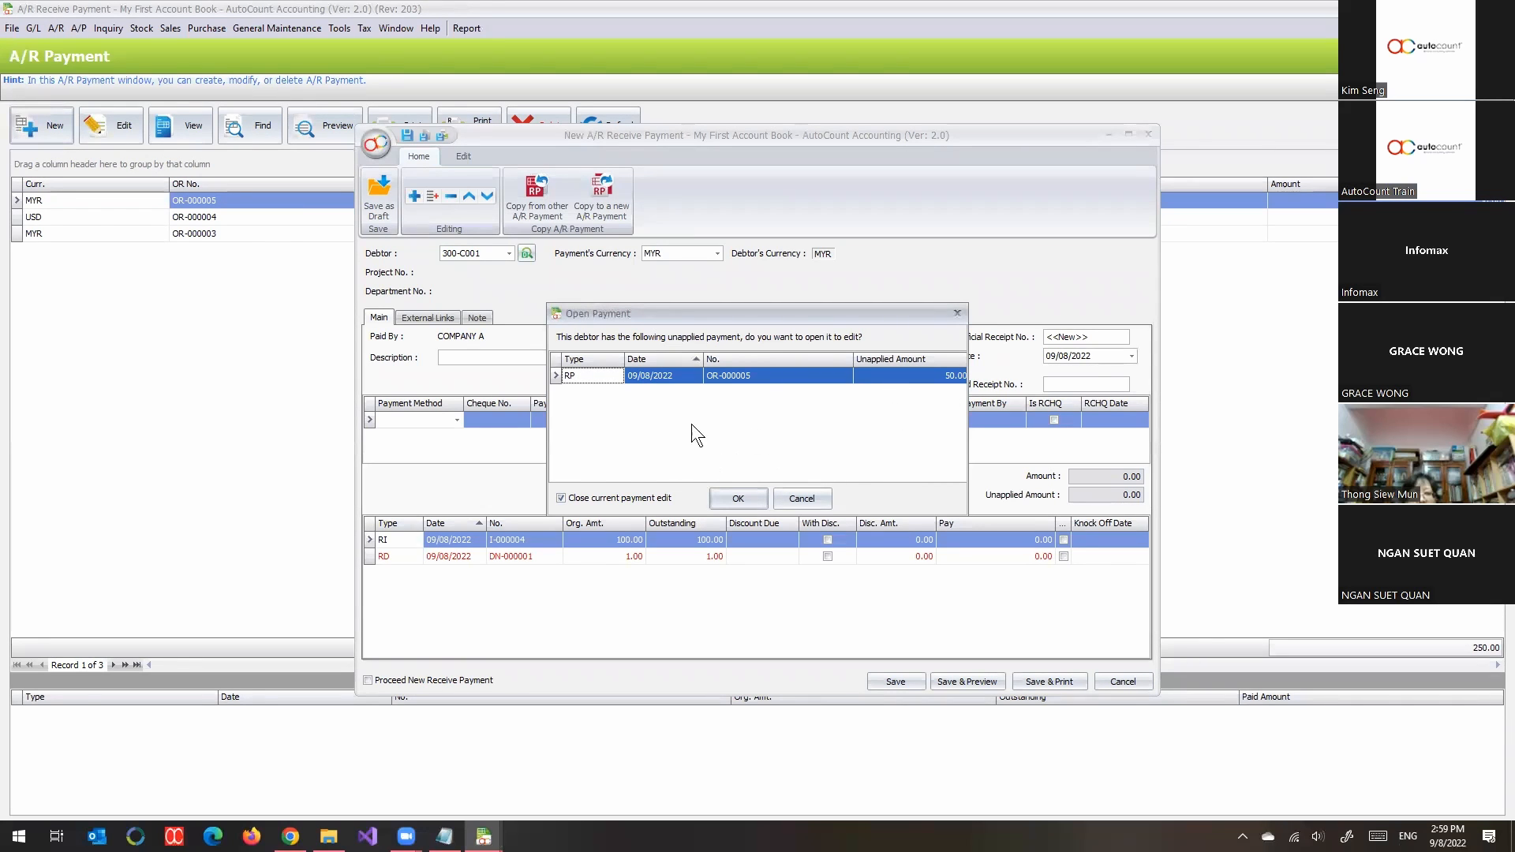
pyautogui.click(806, 501)
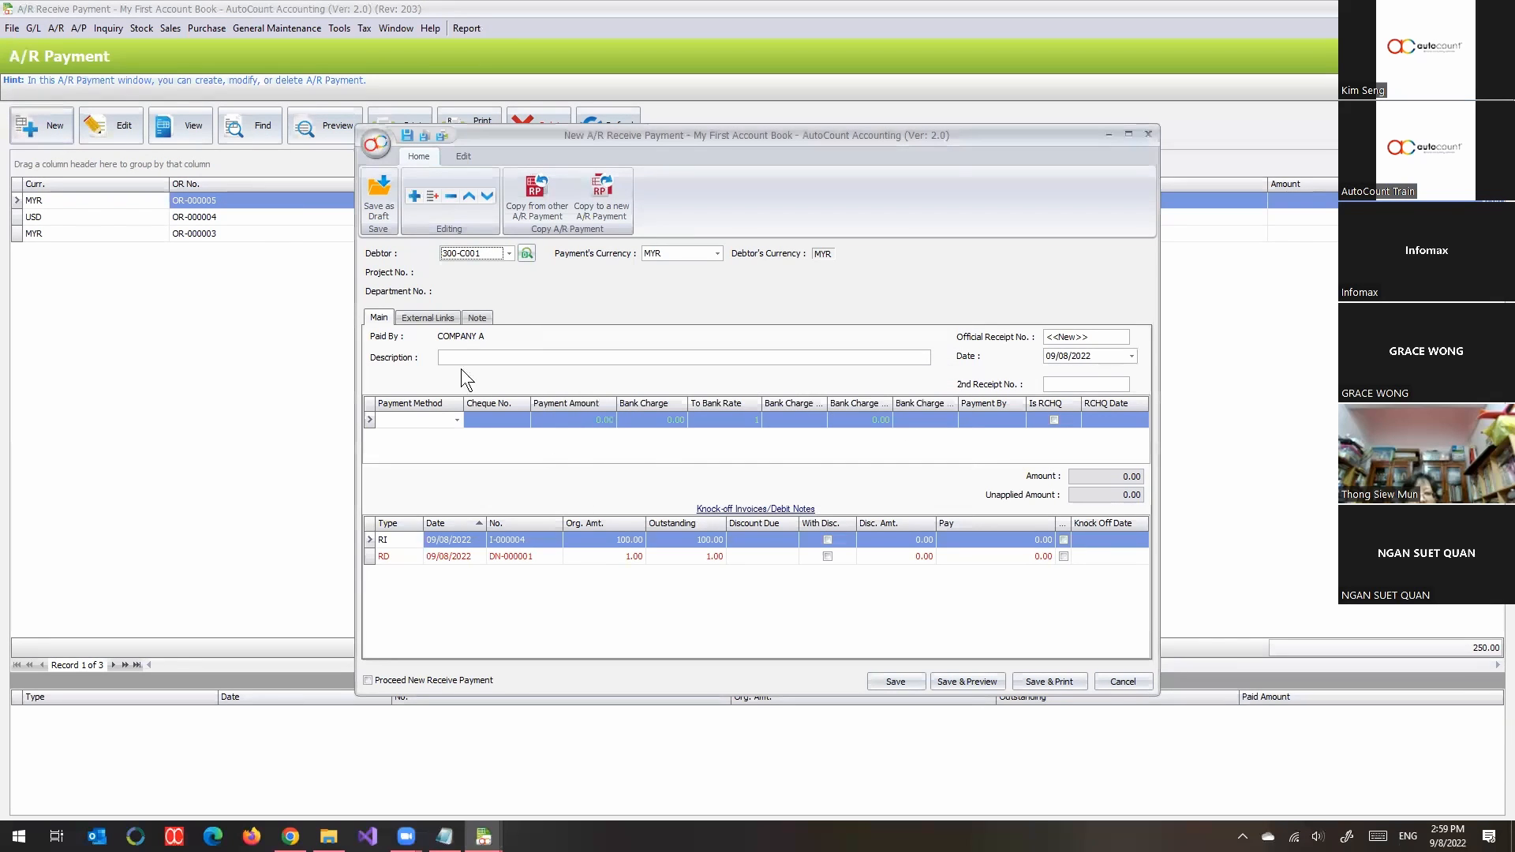
# Set the payment method to DEPOSIT RECEIVED and use the unassigned deposit OR-000006 as its source document.
pyautogui.click(457, 421)
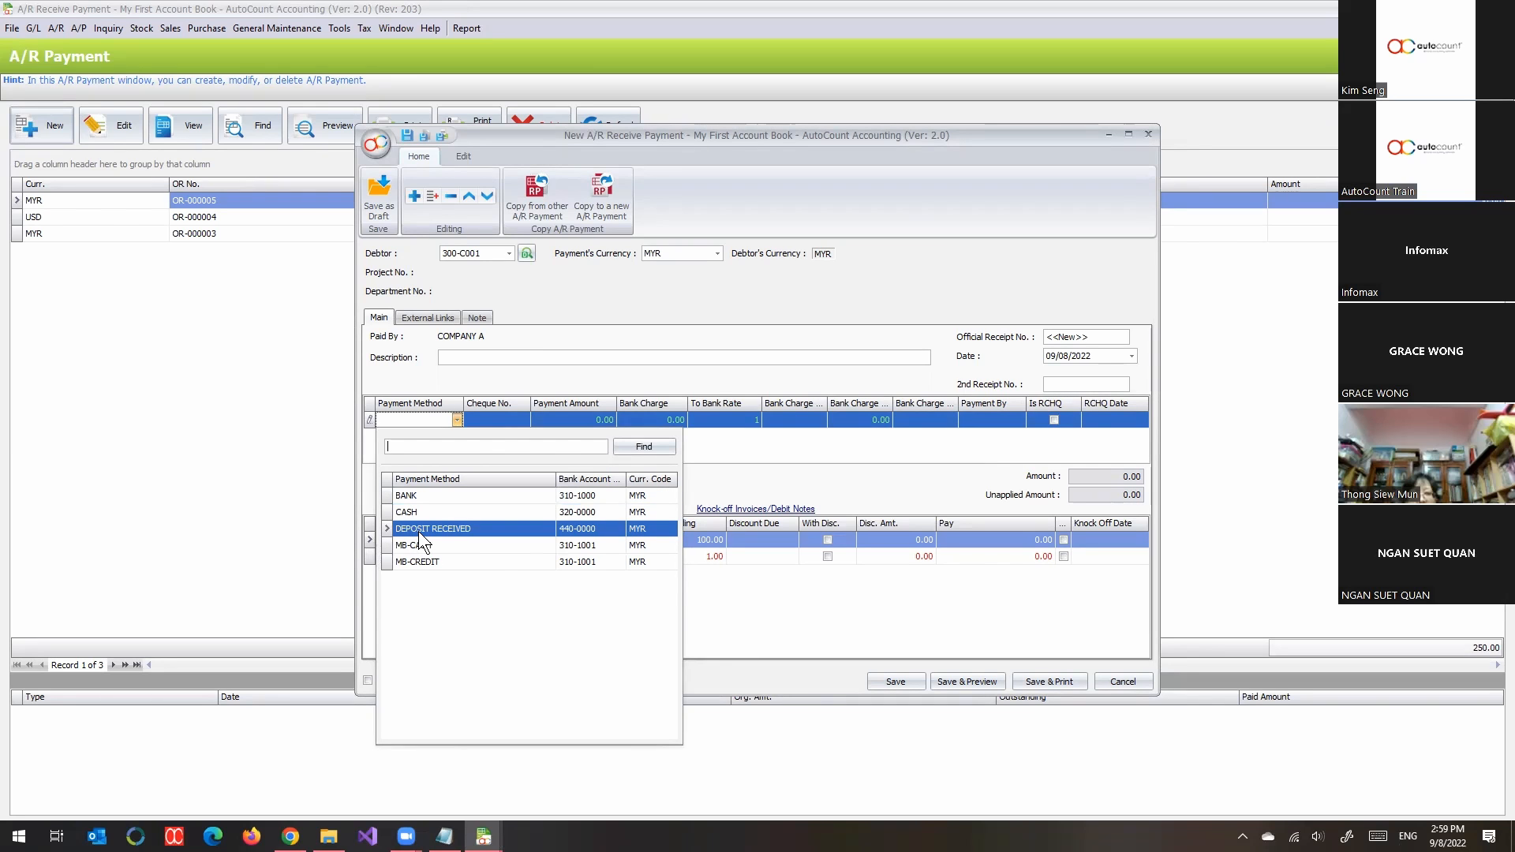
pyautogui.click(493, 529)
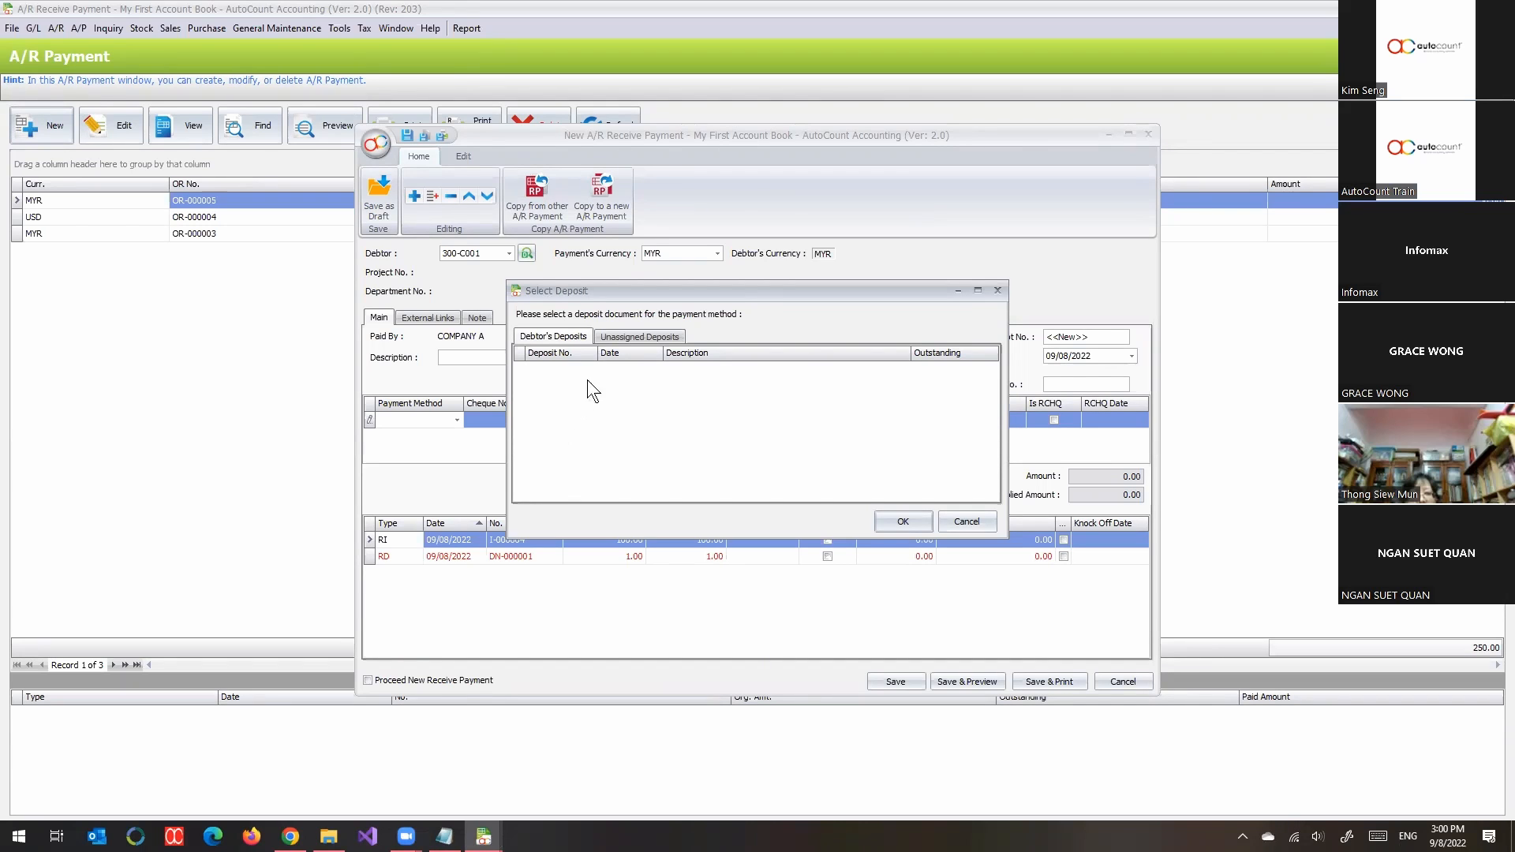
pyautogui.click(624, 337)
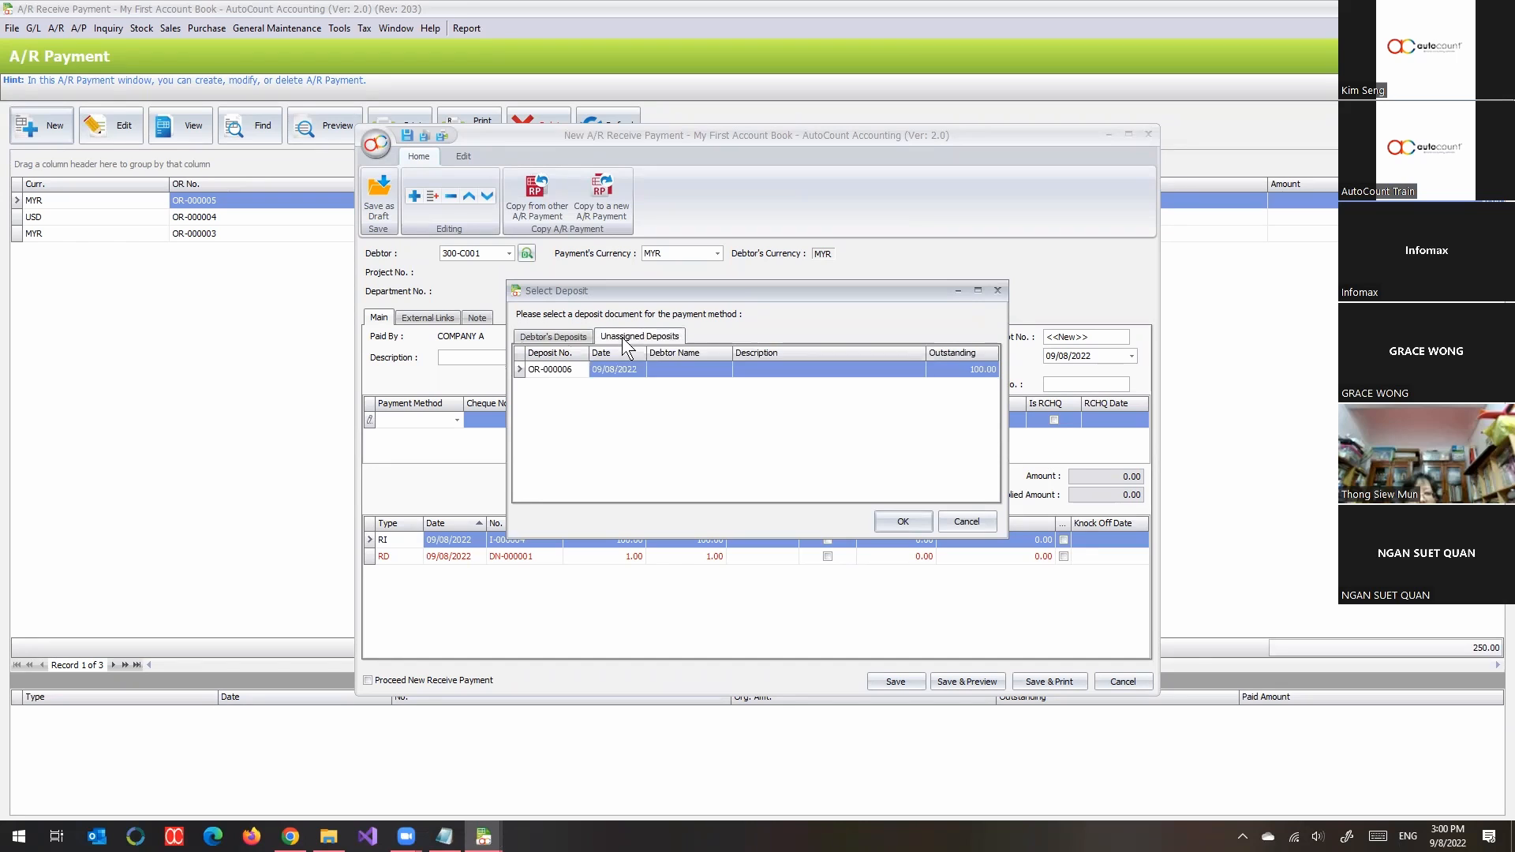
pyautogui.click(980, 374)
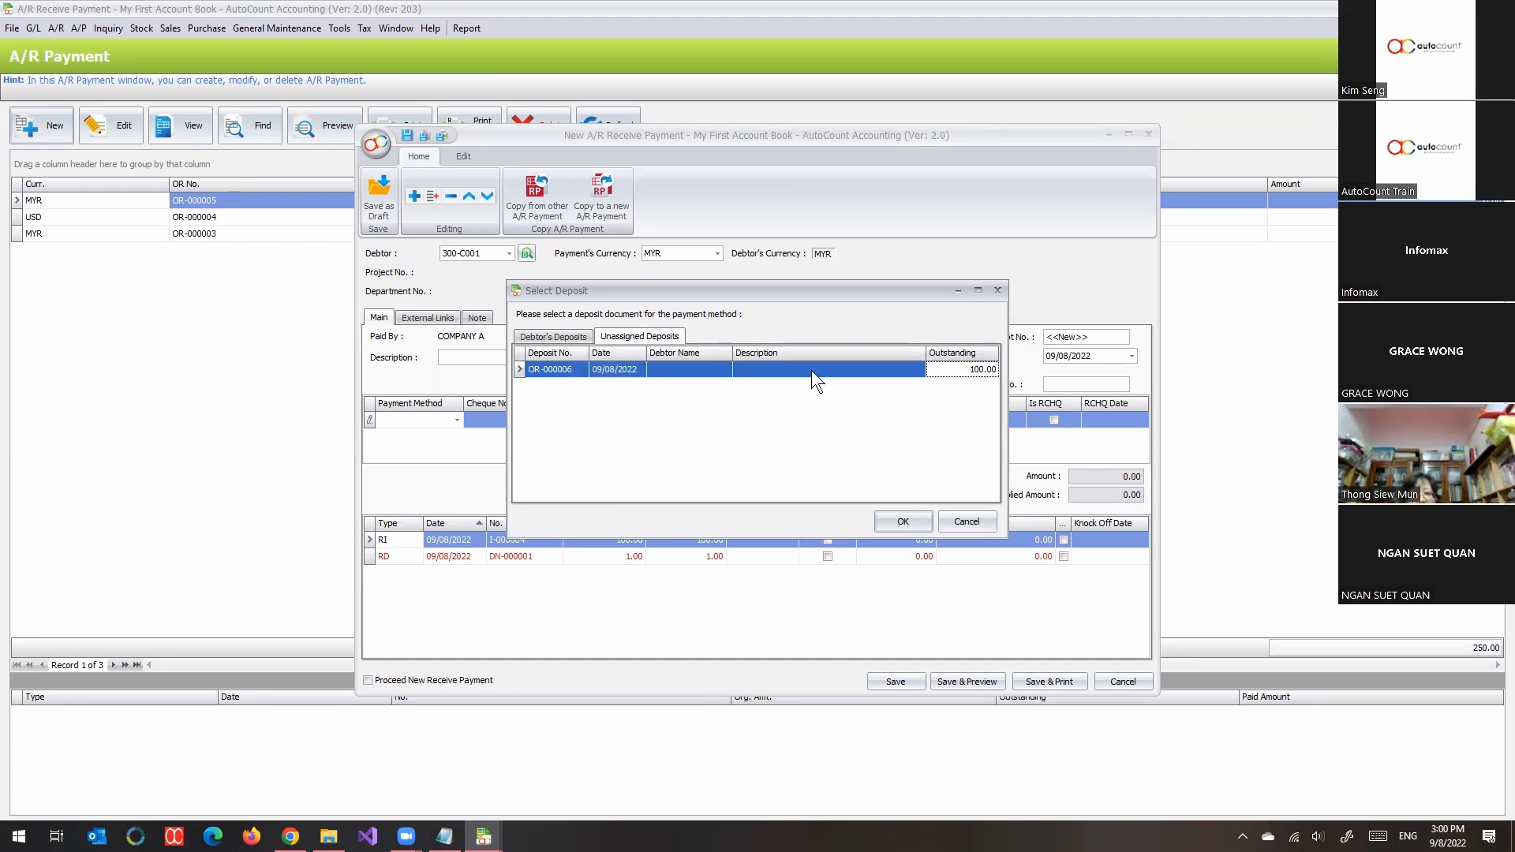
pyautogui.click(894, 523)
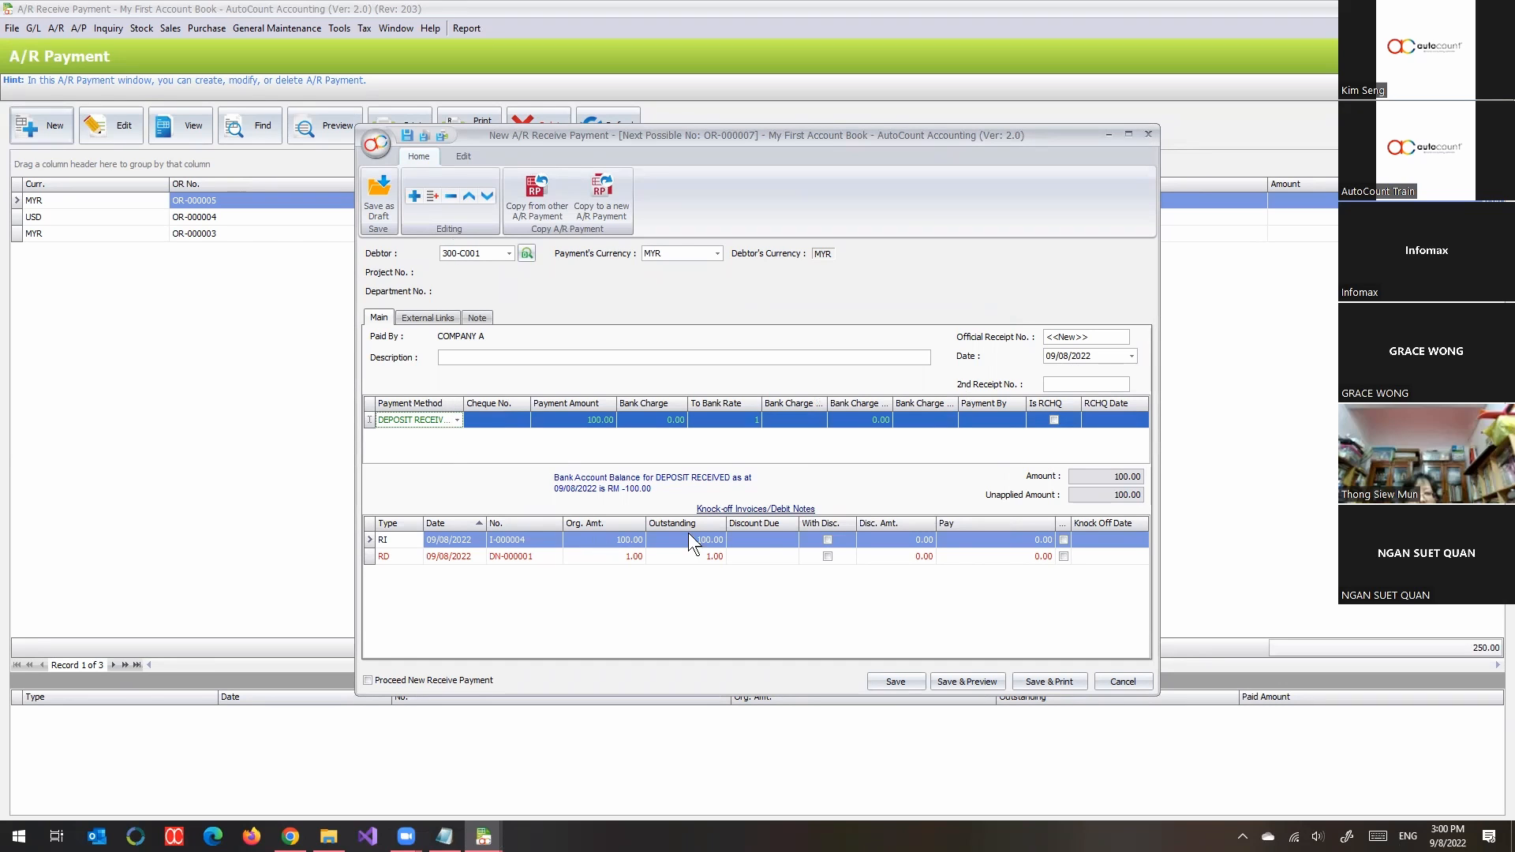
# Knock off invoice I-000004 using only 80 of the deposit, setting both the payment and pay amounts to 80, and save the payment.
pyautogui.click(1062, 539)
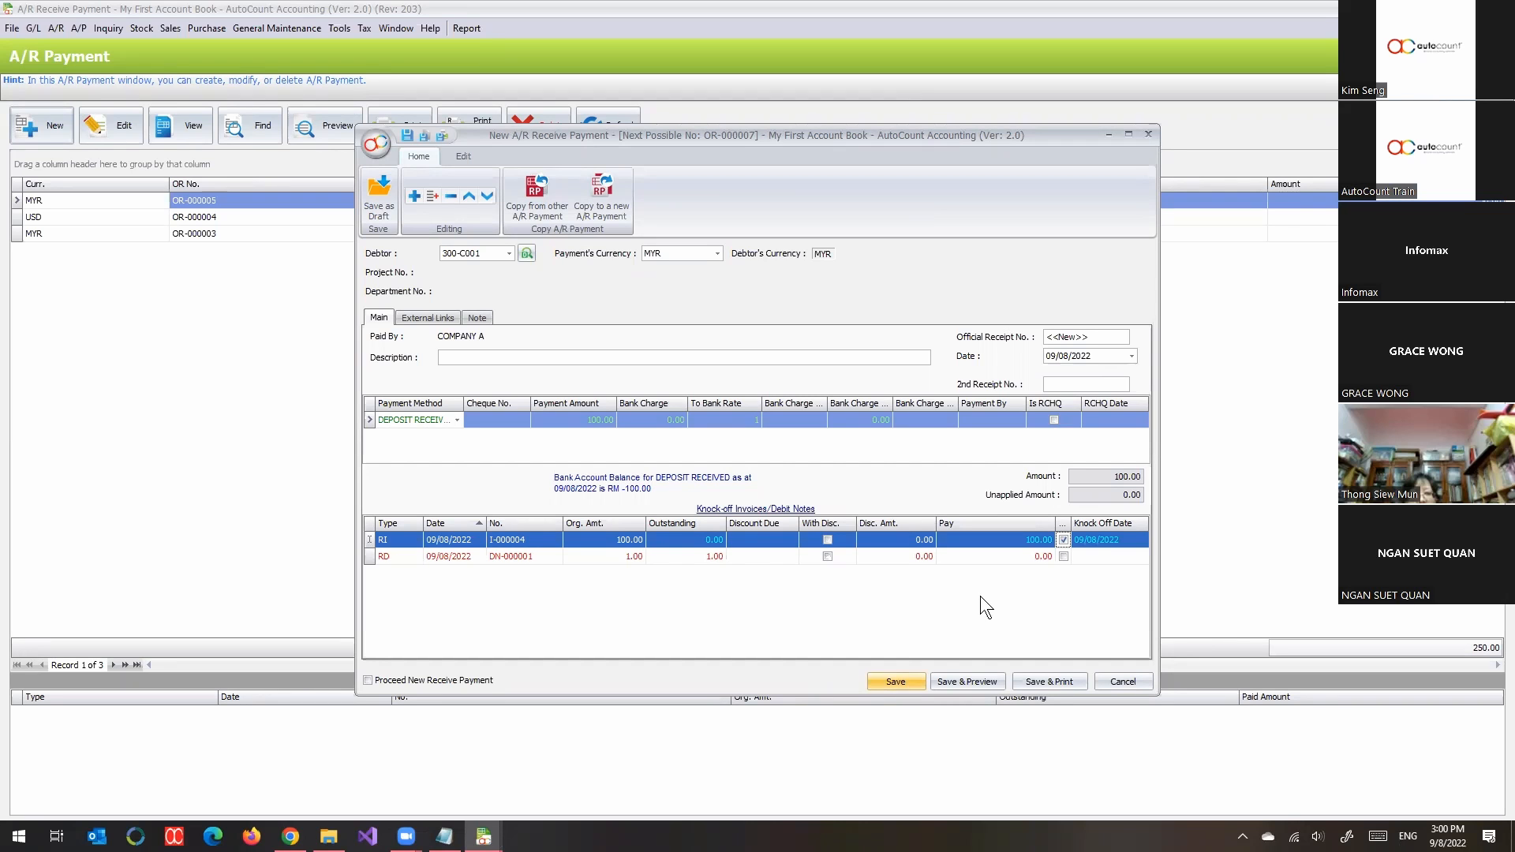
pyautogui.click(580, 419)
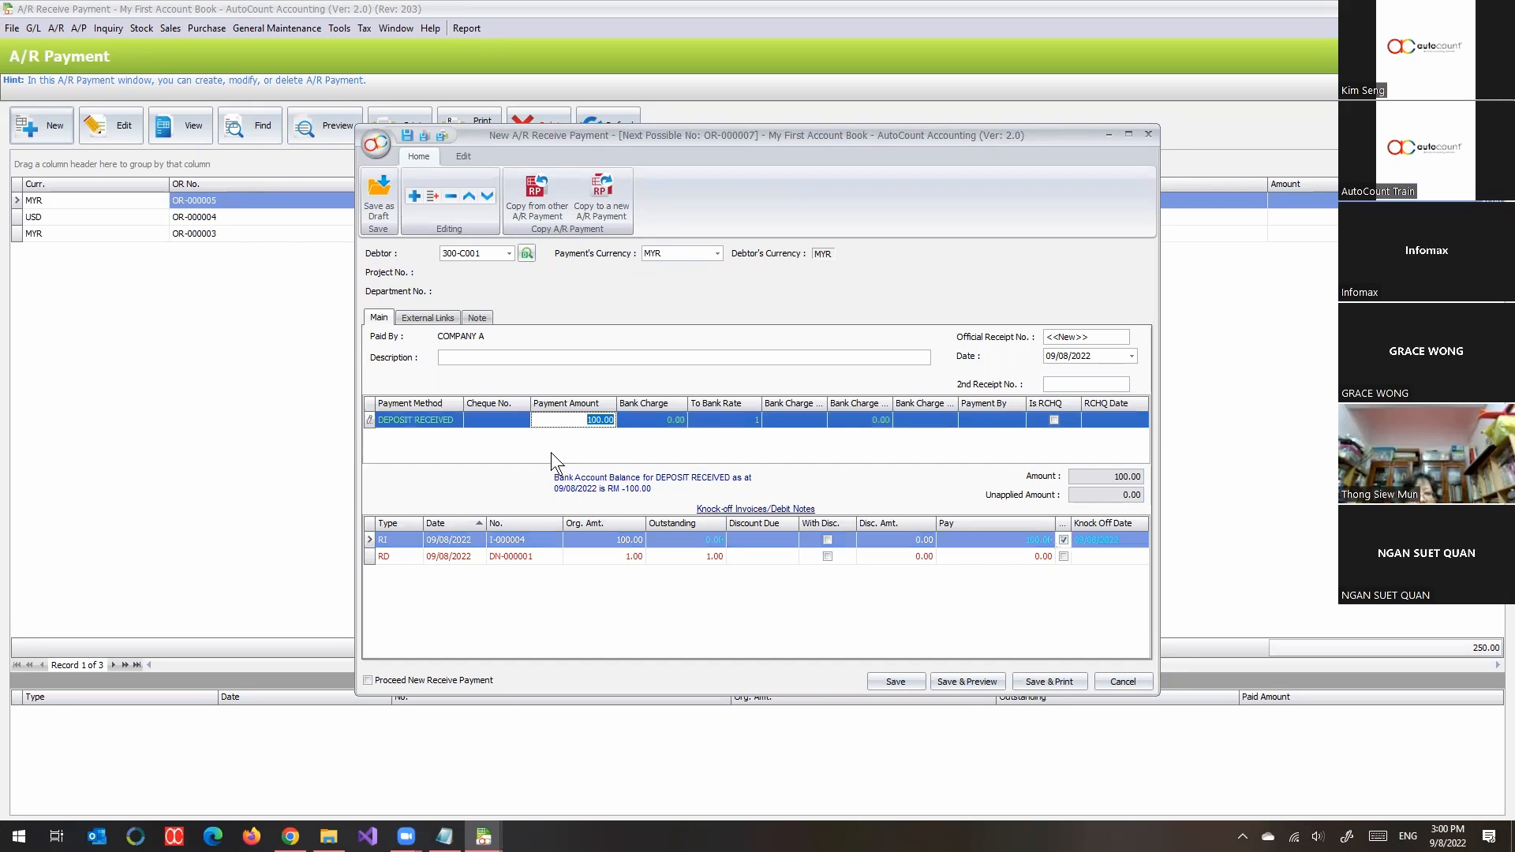
pyautogui.write('80')
pyautogui.click(921, 599)
pyautogui.click(1024, 541)
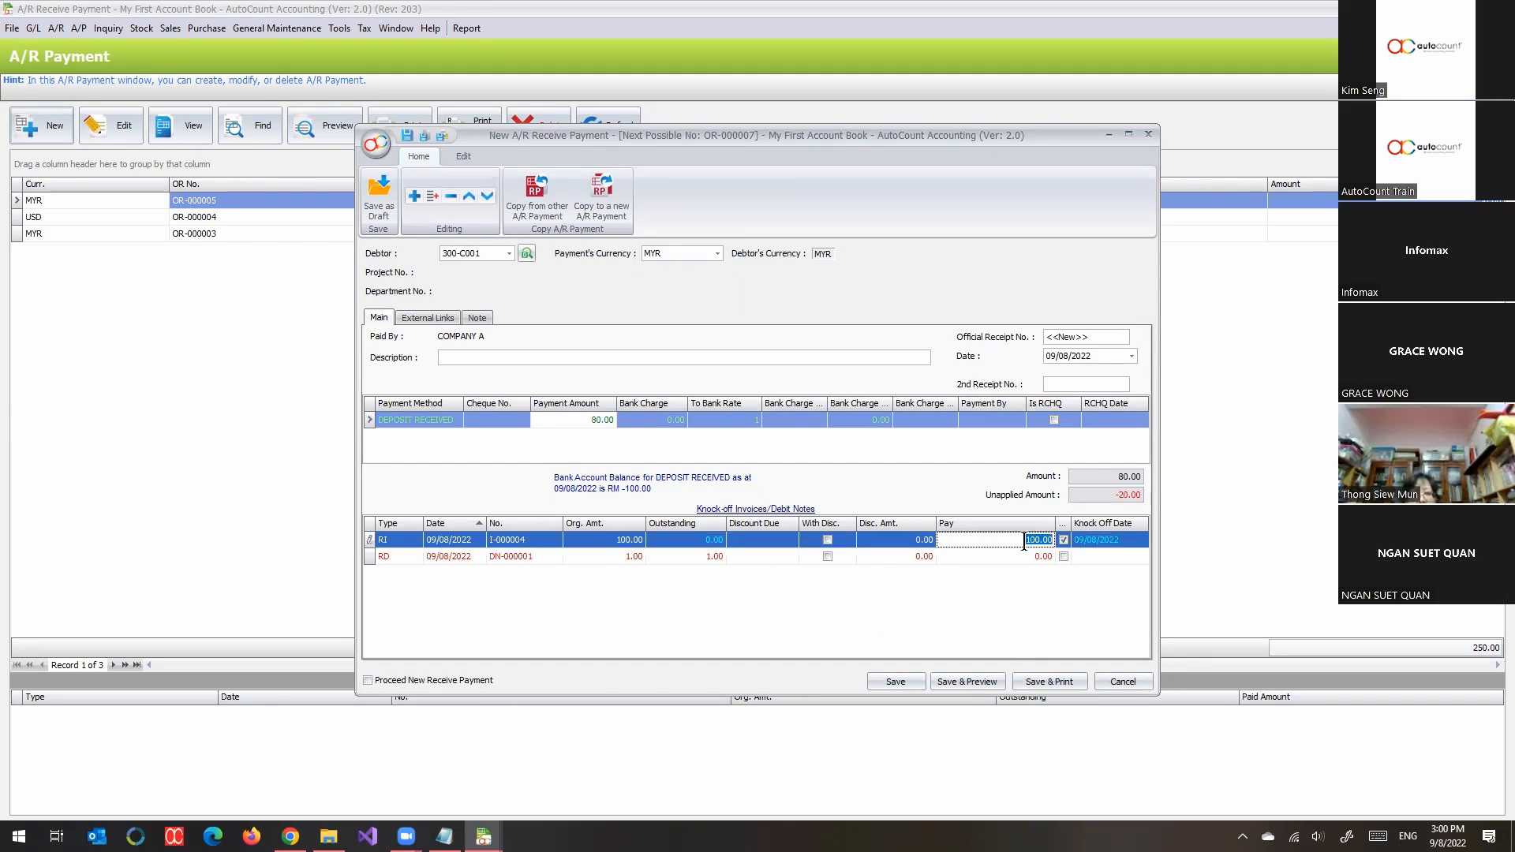
pyautogui.write('80')
pyautogui.press('Return')
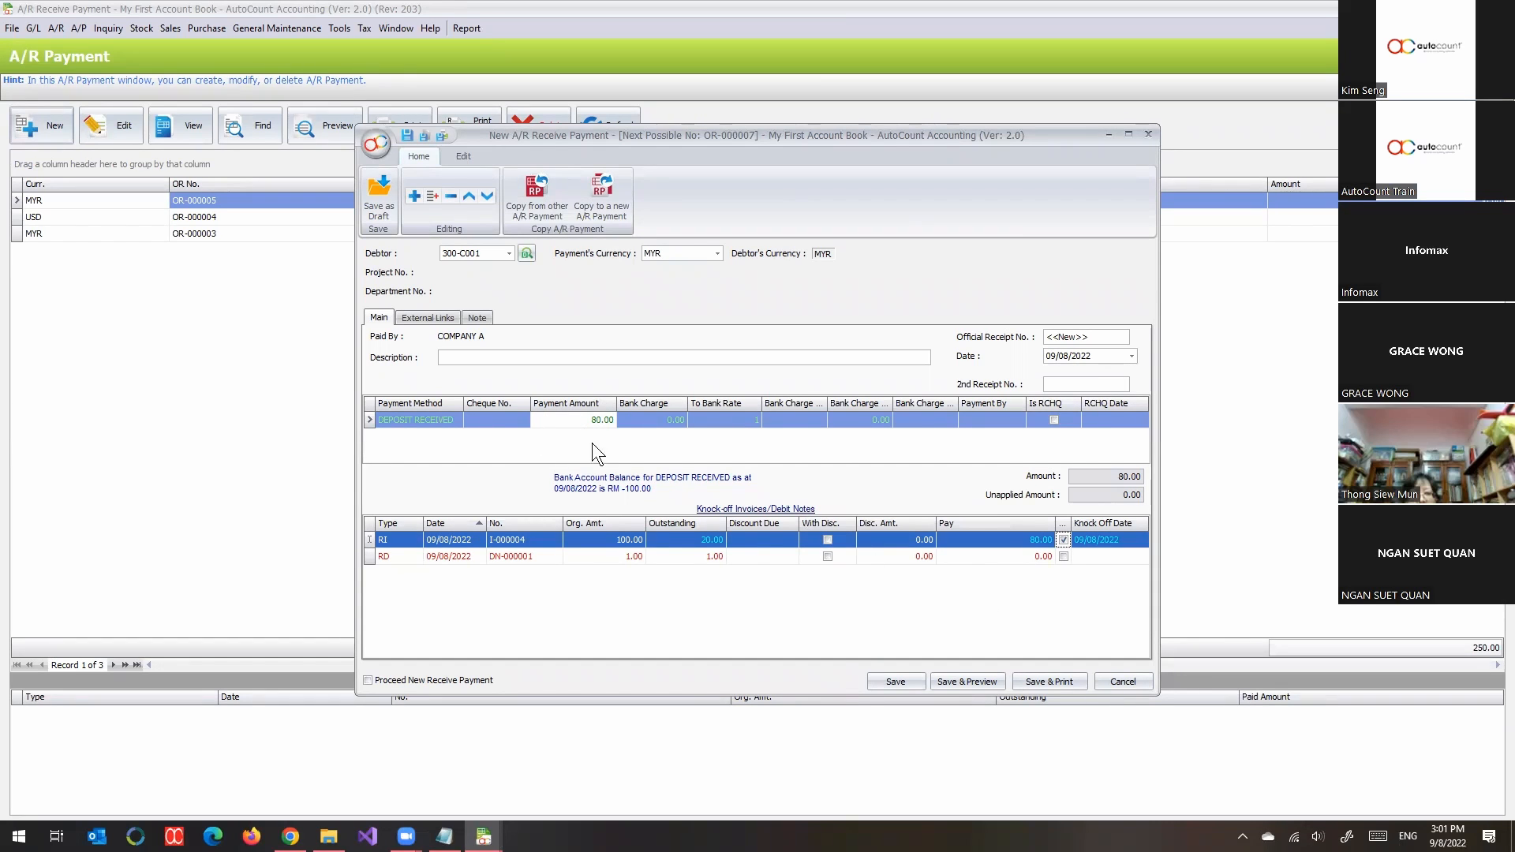
pyautogui.click(887, 682)
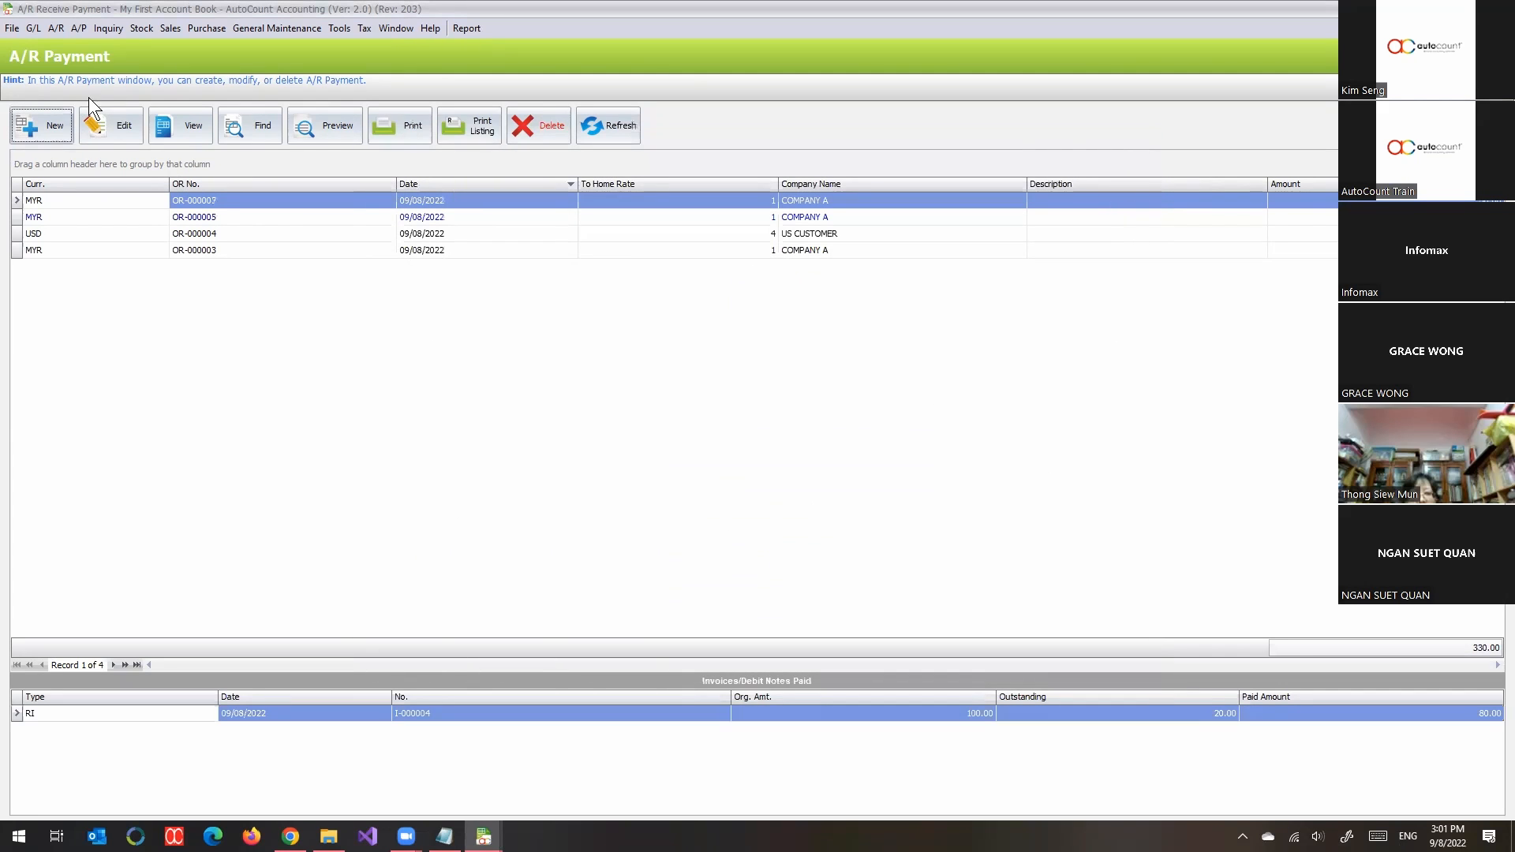
# Start another A/R receive payment for COMPANY A, declining to open its unapplied payment OR-000005.
pyautogui.click(22, 121)
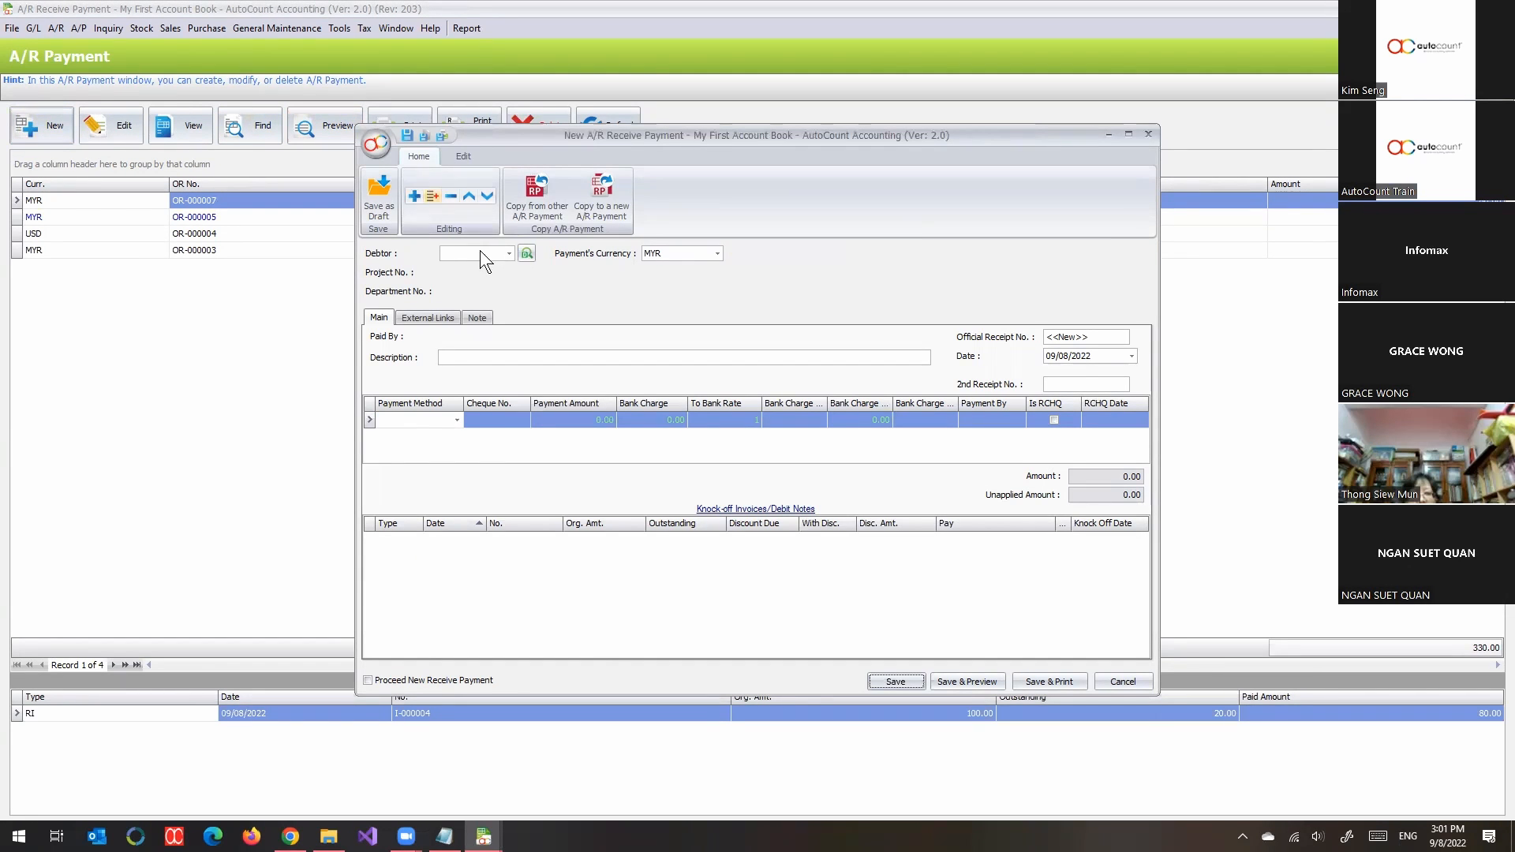
pyautogui.click(508, 253)
pyautogui.click(510, 330)
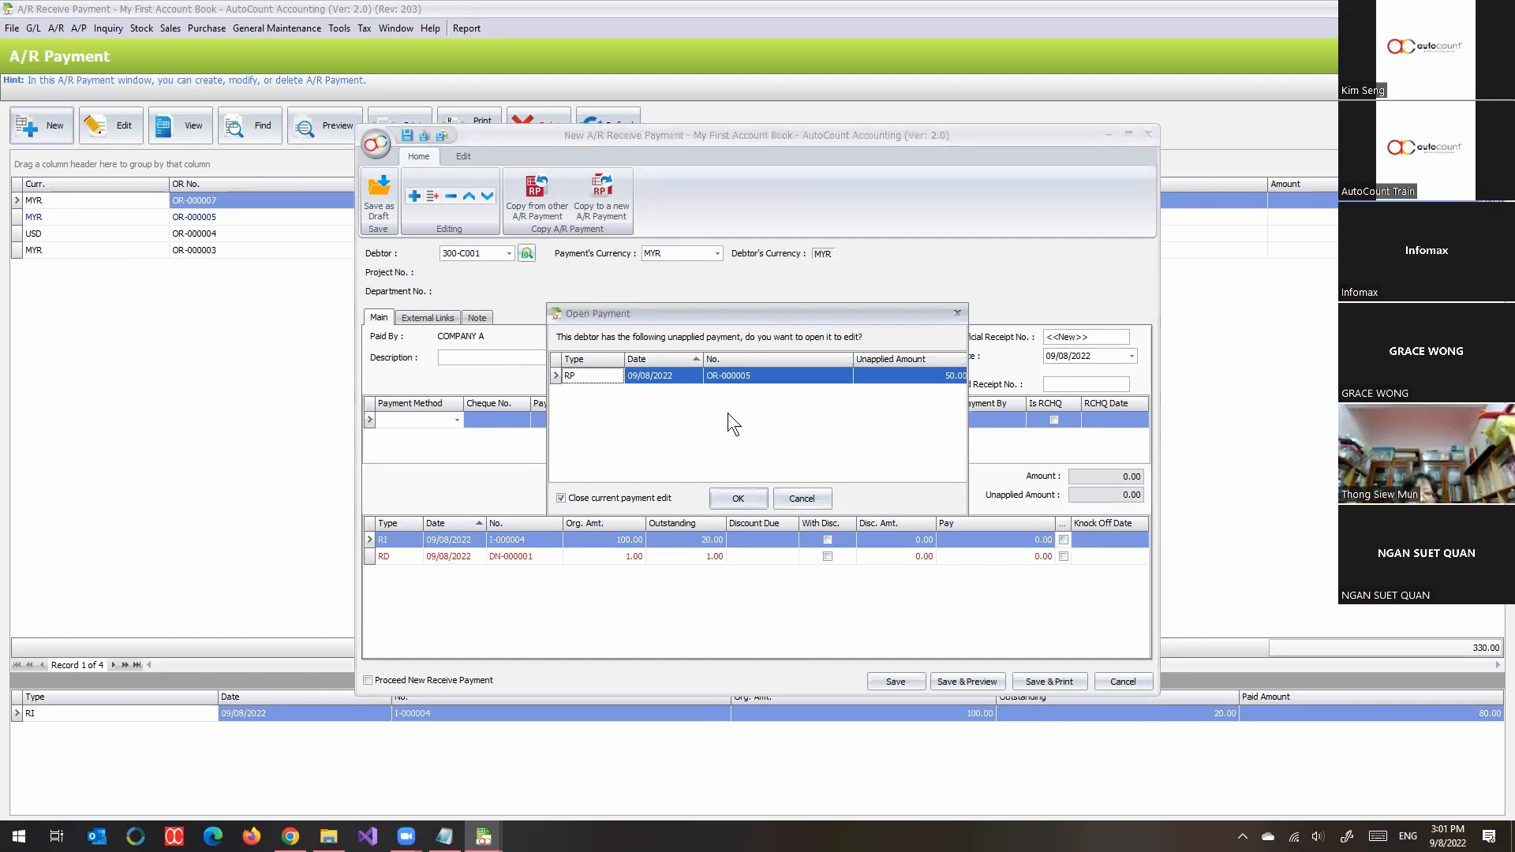
pyautogui.click(805, 496)
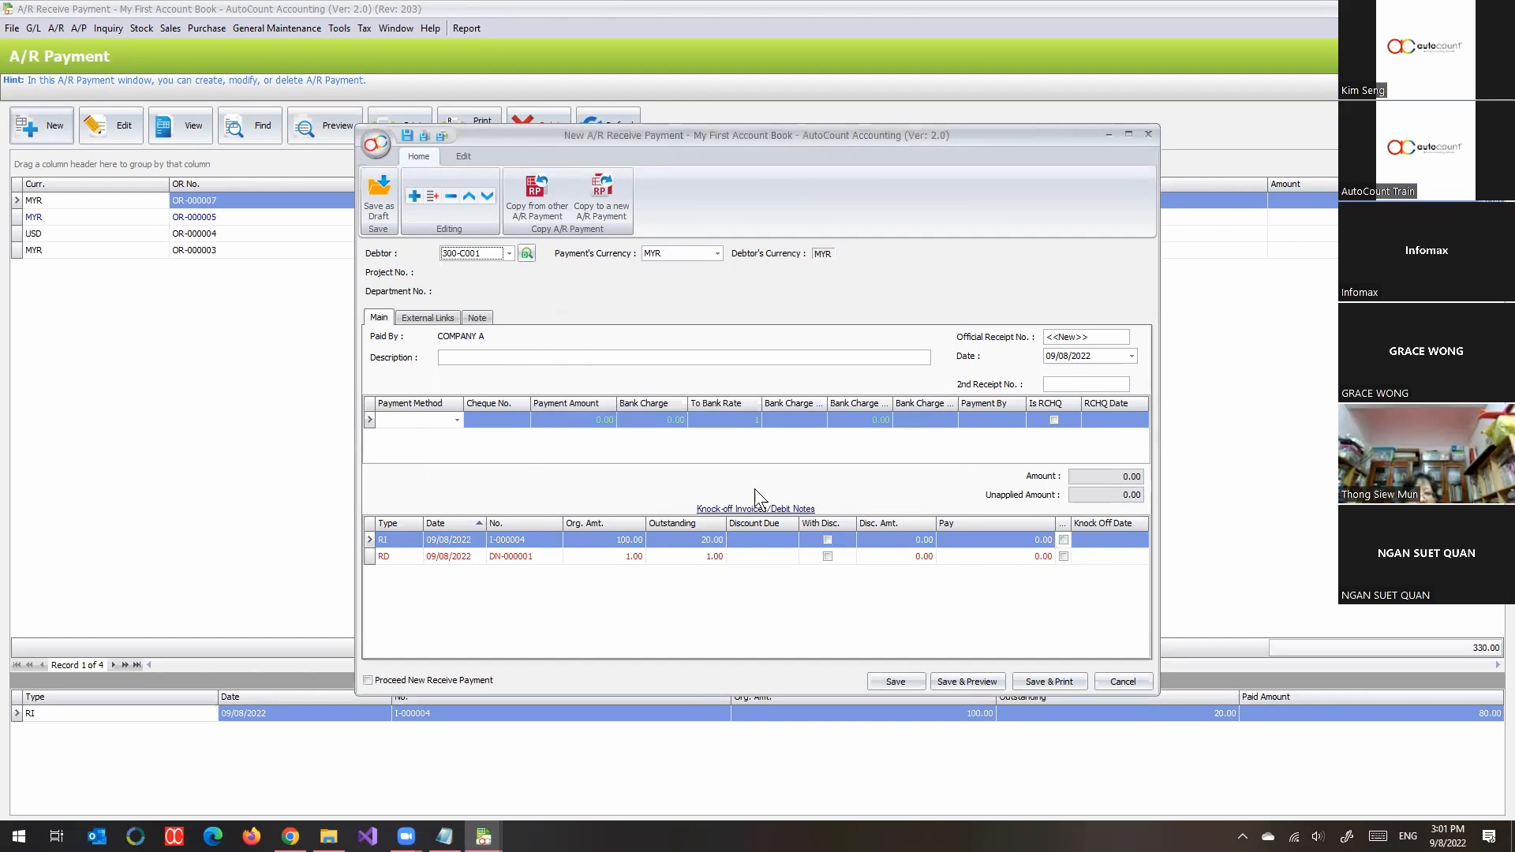
# Set the payment method to DEPOSIT RECEIVED and draw on the debtor's own deposit OR-000006.
pyautogui.click(456, 420)
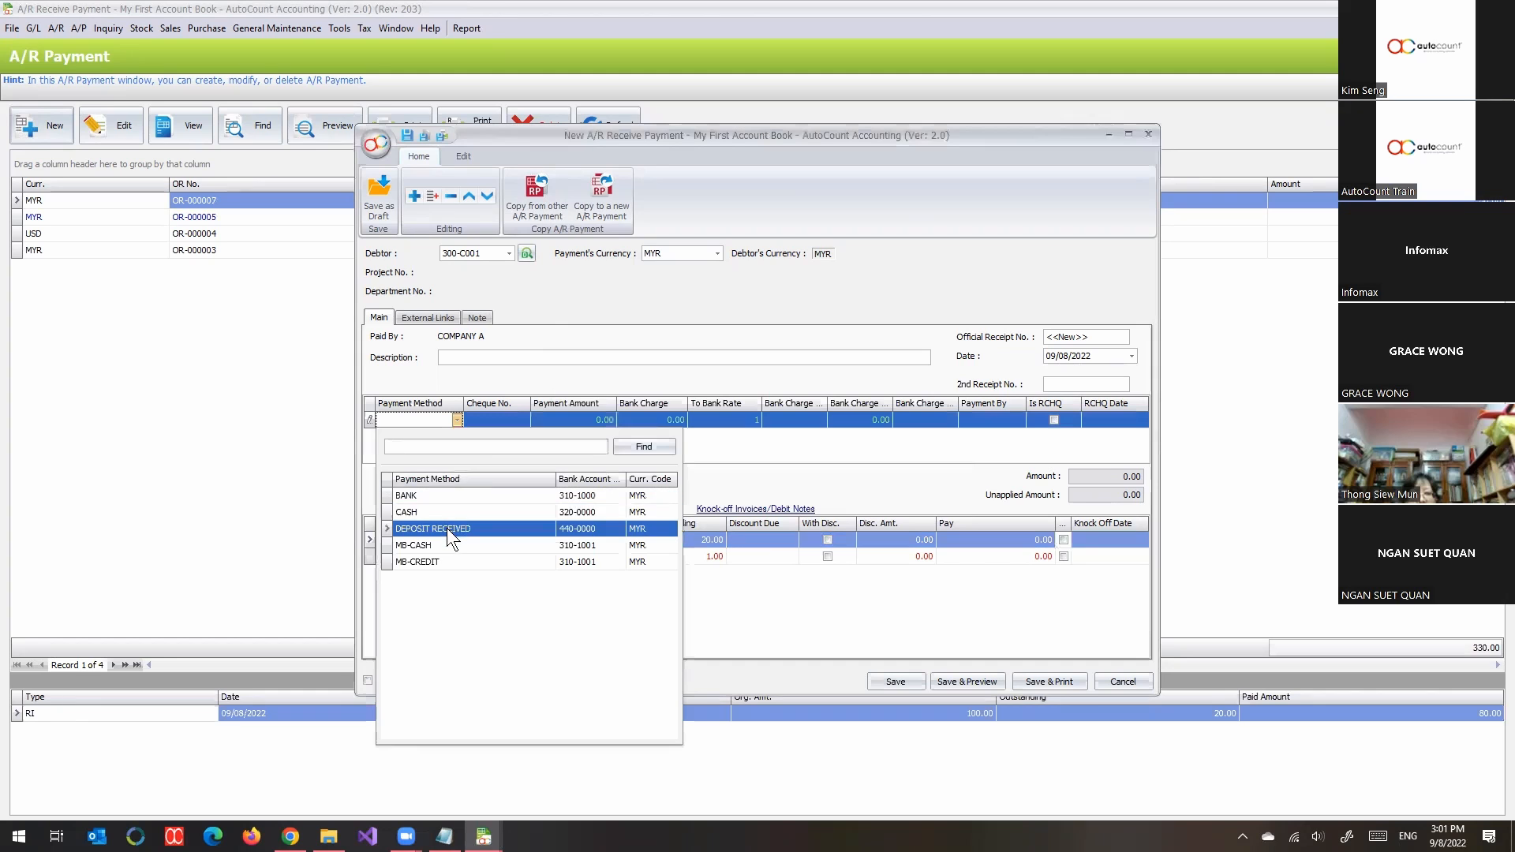
pyautogui.click(446, 528)
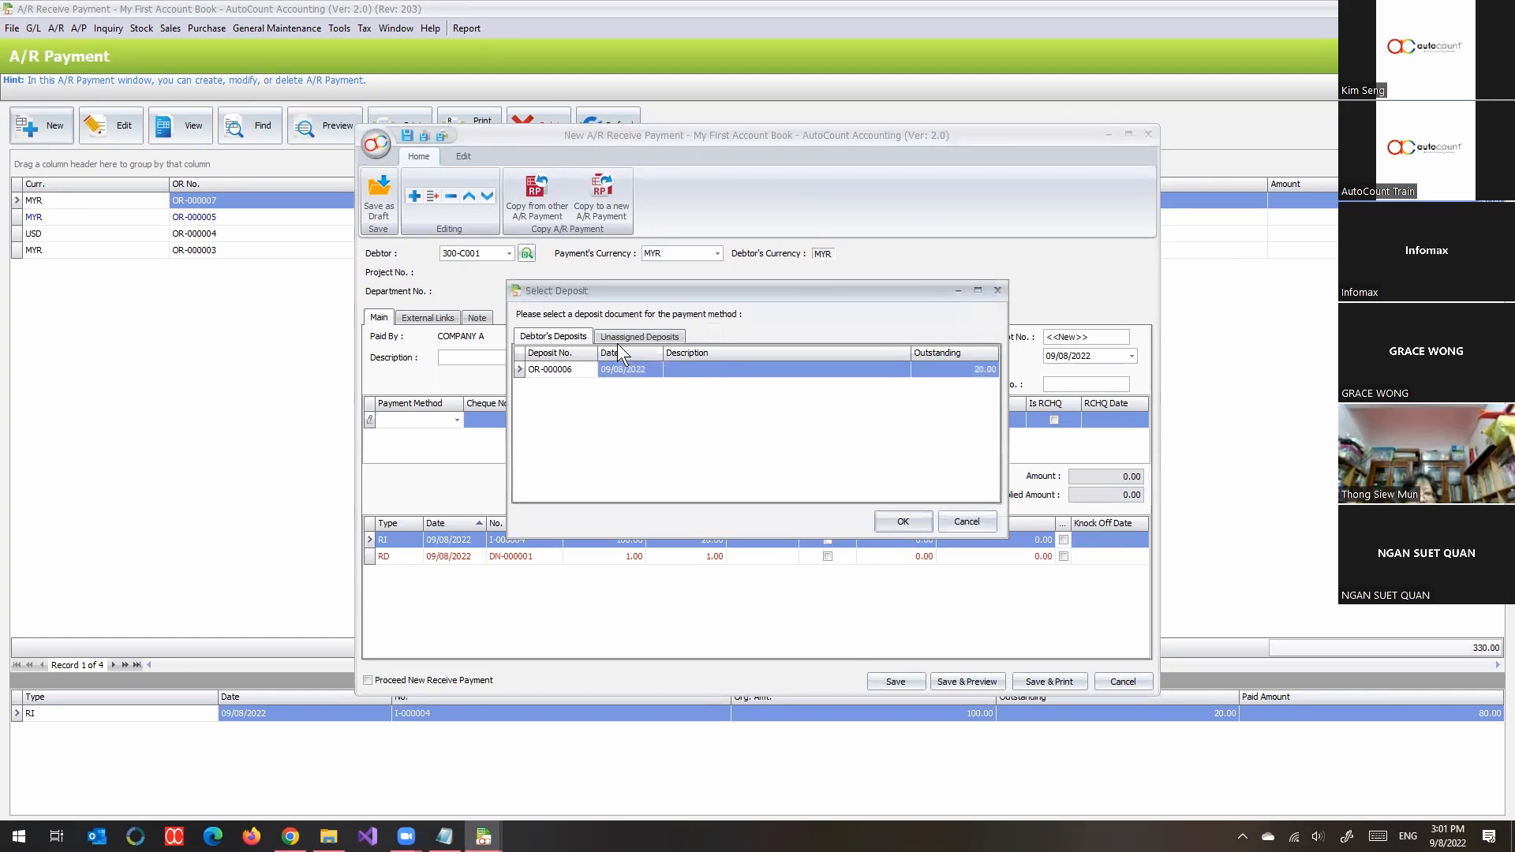
pyautogui.click(638, 337)
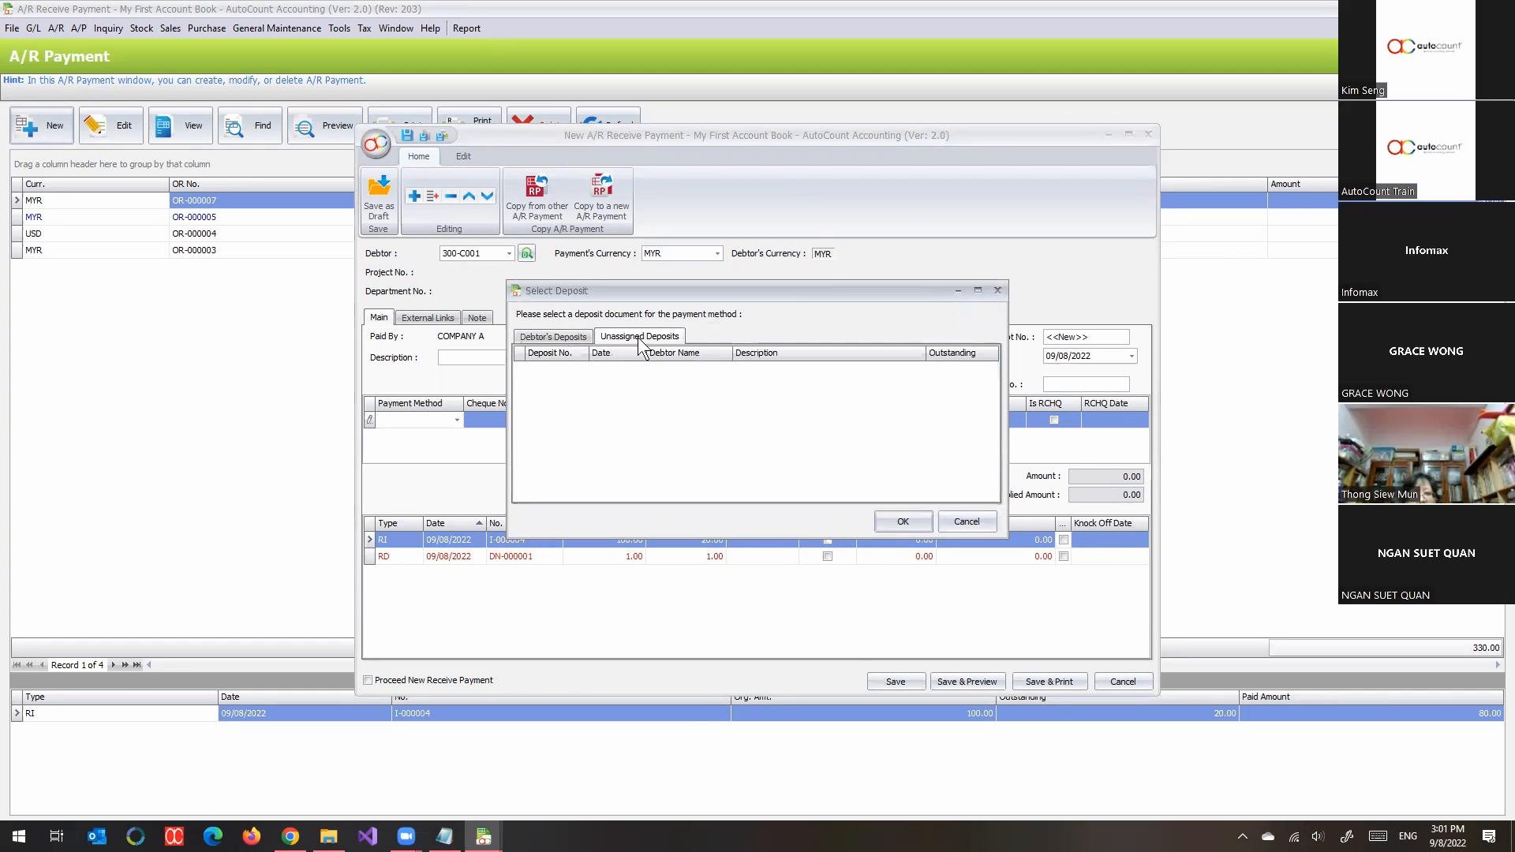
pyautogui.click(562, 338)
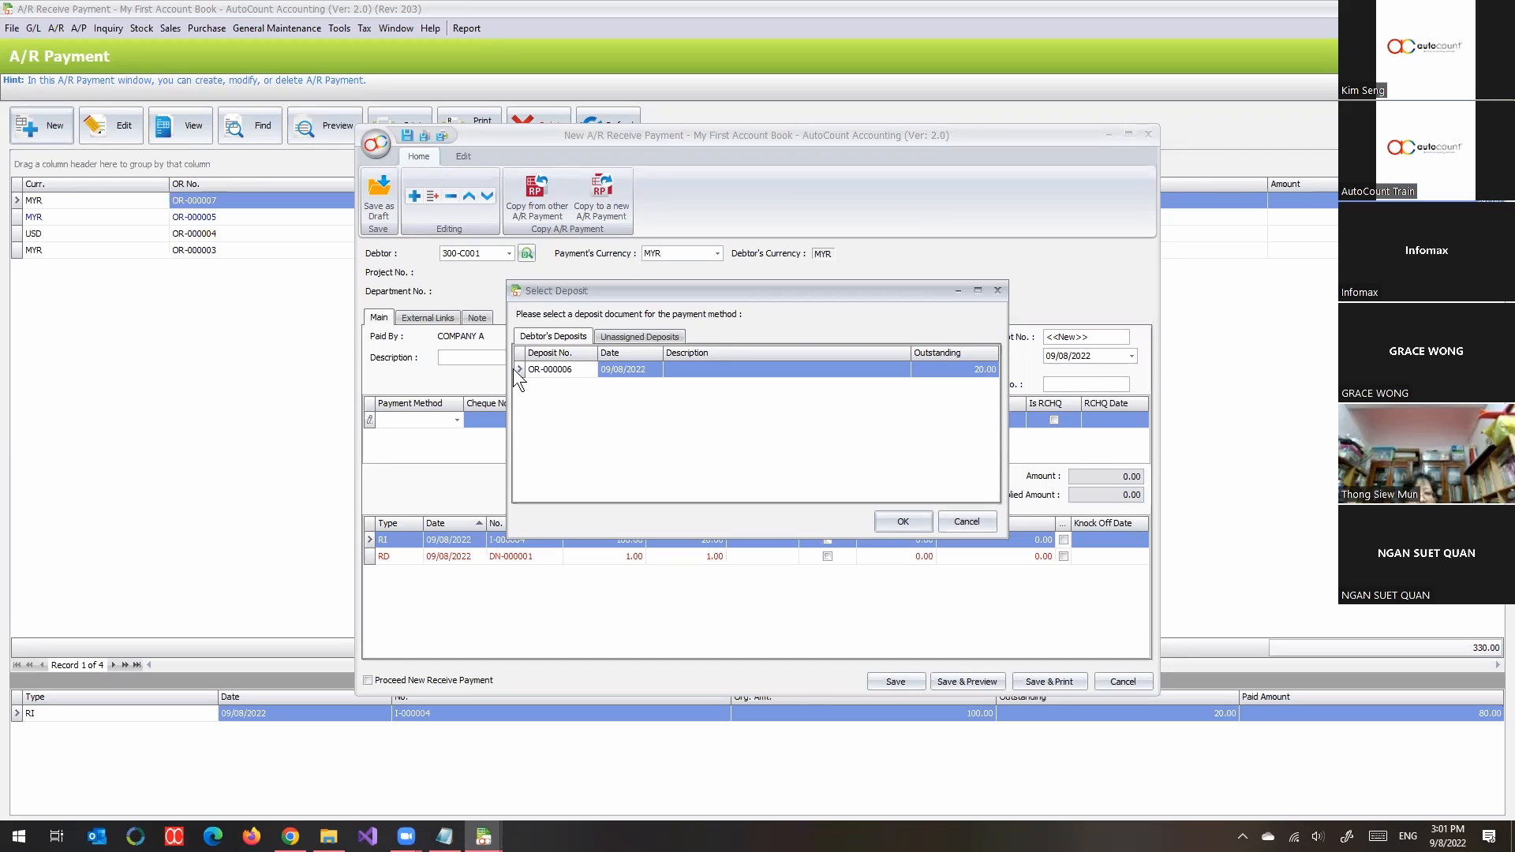
pyautogui.click(899, 521)
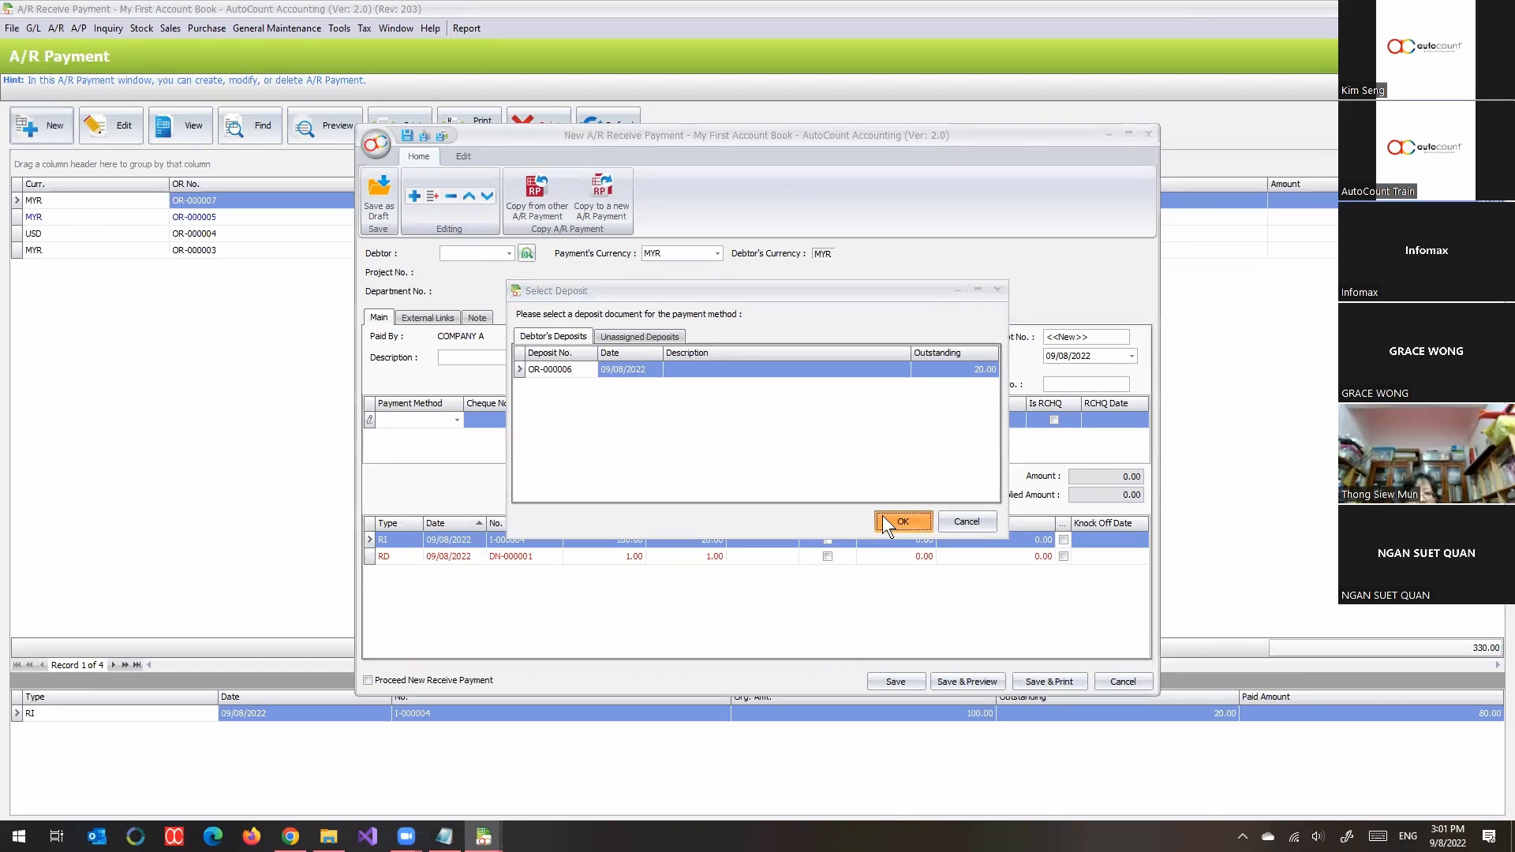
# Knock off the outstanding balance of invoice I-000004 with the deposit, save the payment, and close the A/R payment list.
pyautogui.click(1064, 540)
pyautogui.click(897, 681)
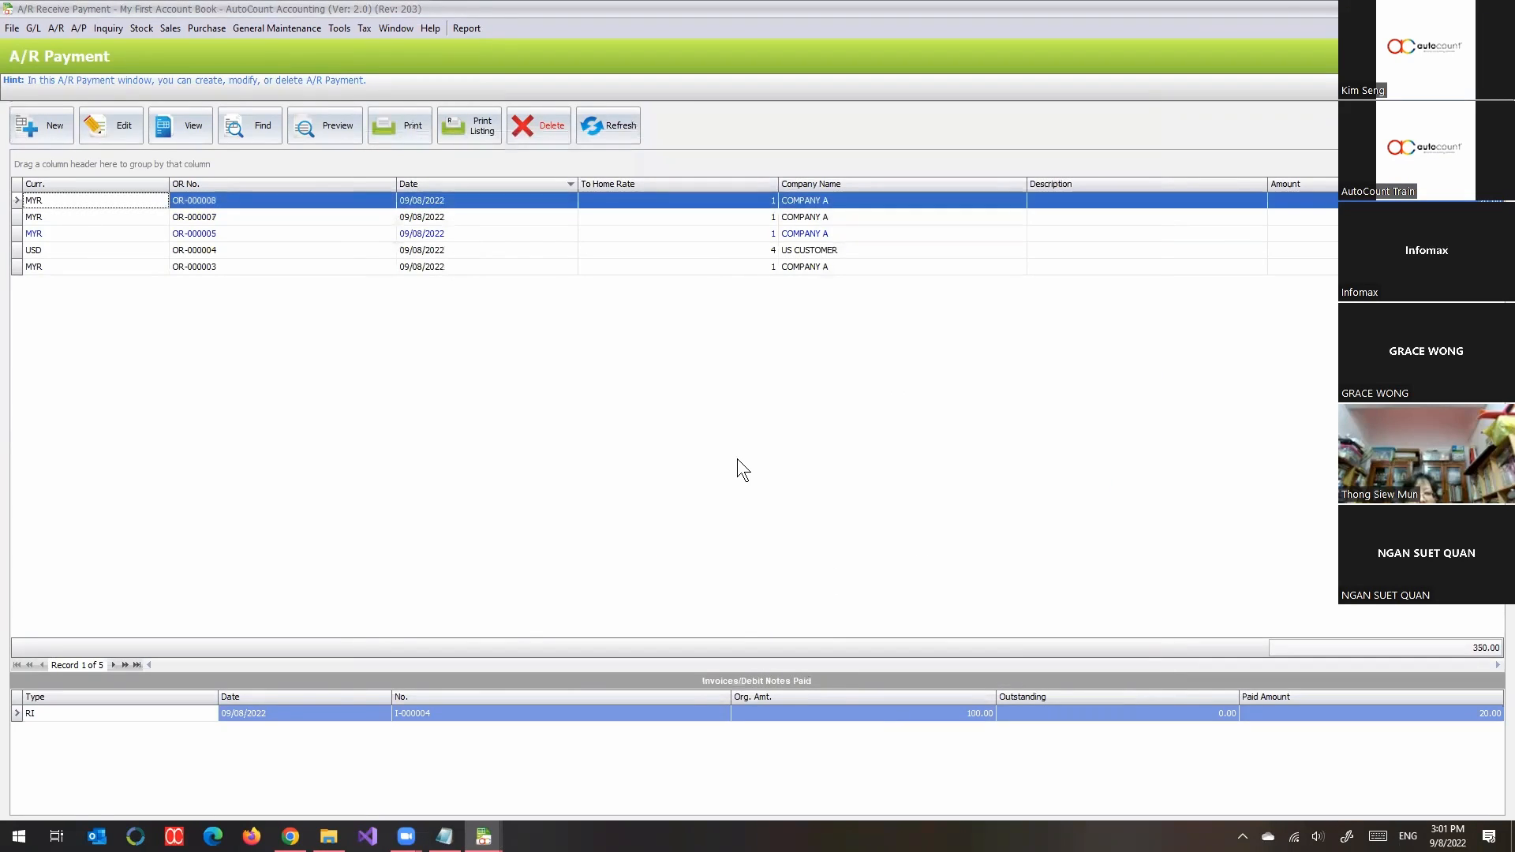
pyautogui.press('Escape')
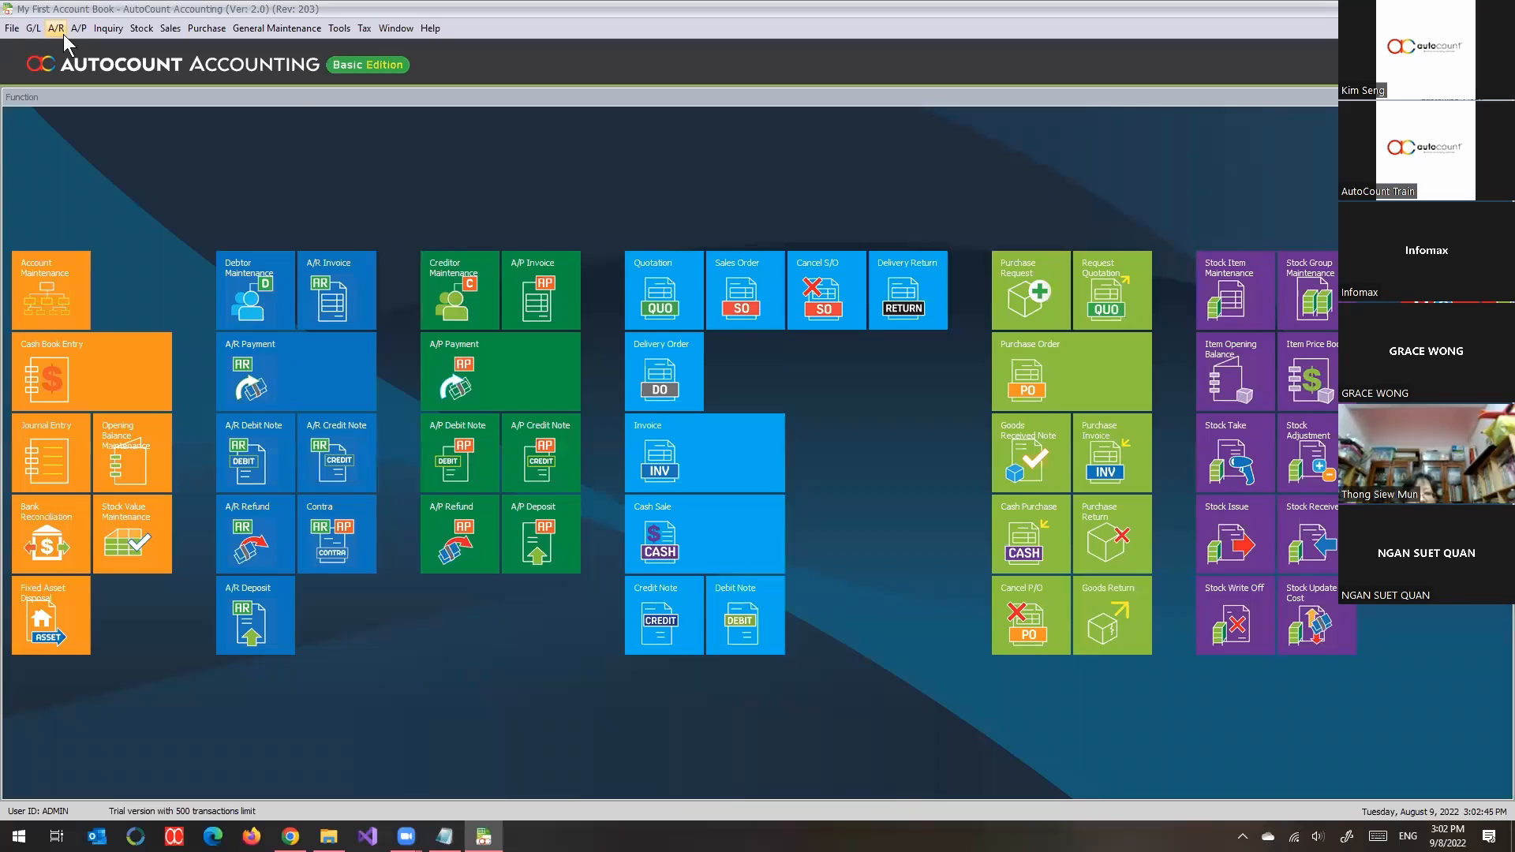
# Create a debtor account with the company name CUSTOMER XYZ, save it, and close debtor maintenance.
pyautogui.click(60, 32)
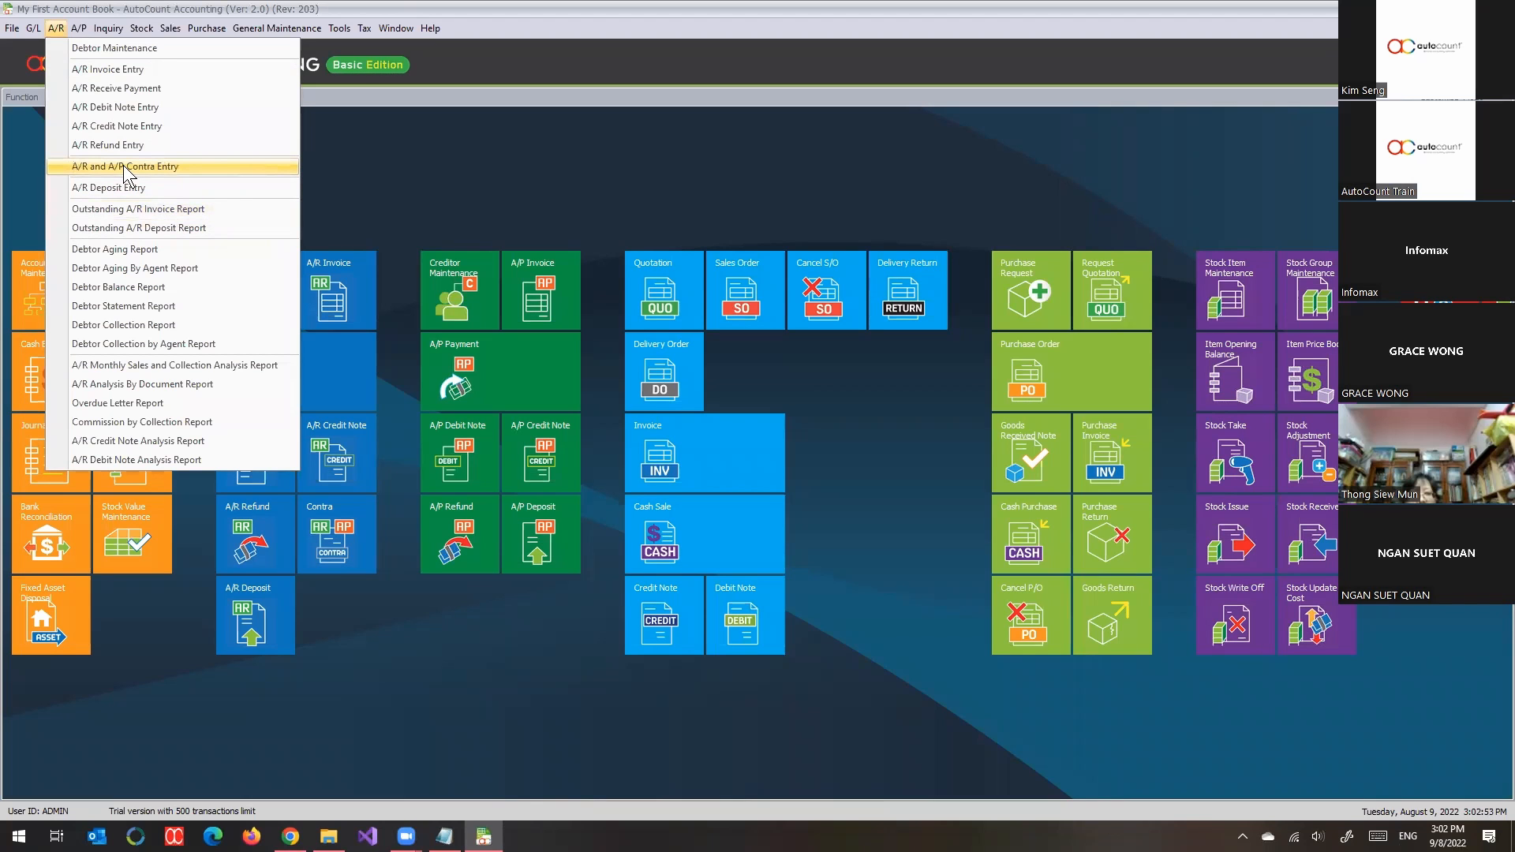
pyautogui.click(89, 49)
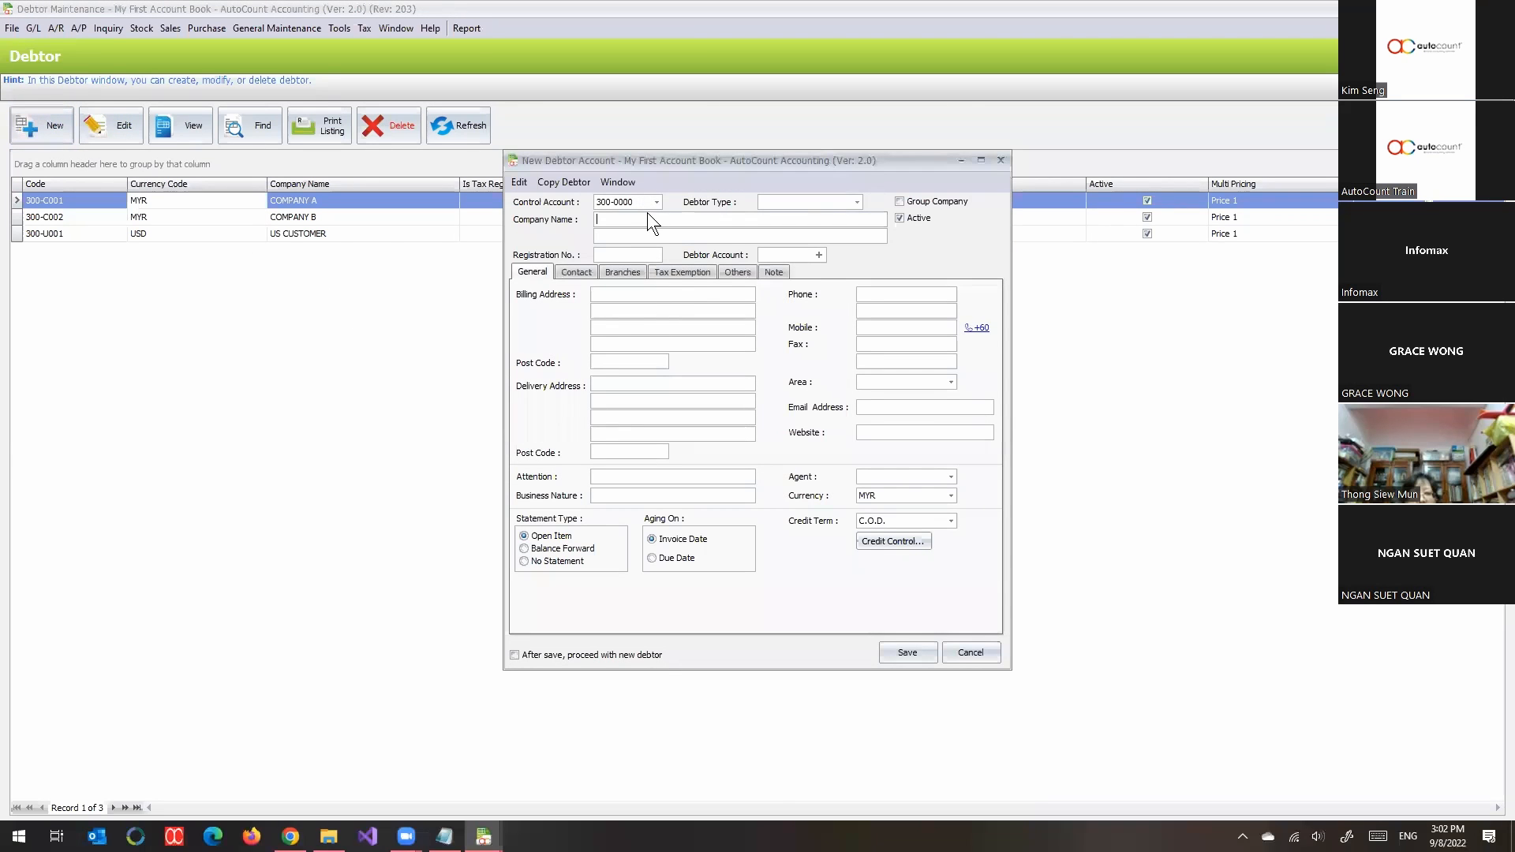
pyautogui.write('CUSTOMER XYZ')
pyautogui.click(747, 297)
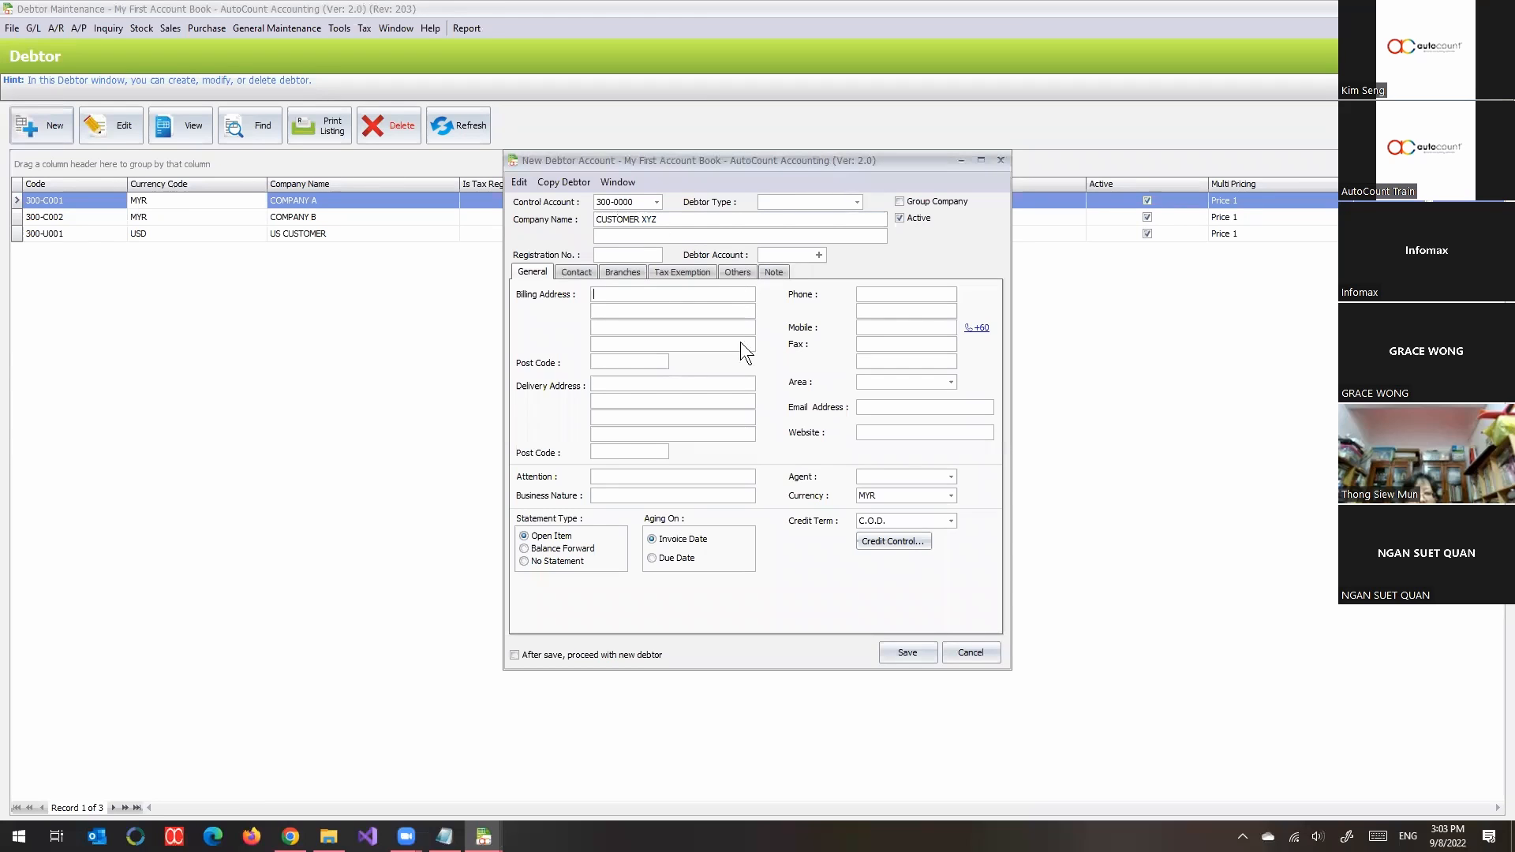
pyautogui.click(884, 652)
pyautogui.click(759, 428)
pyautogui.click(769, 226)
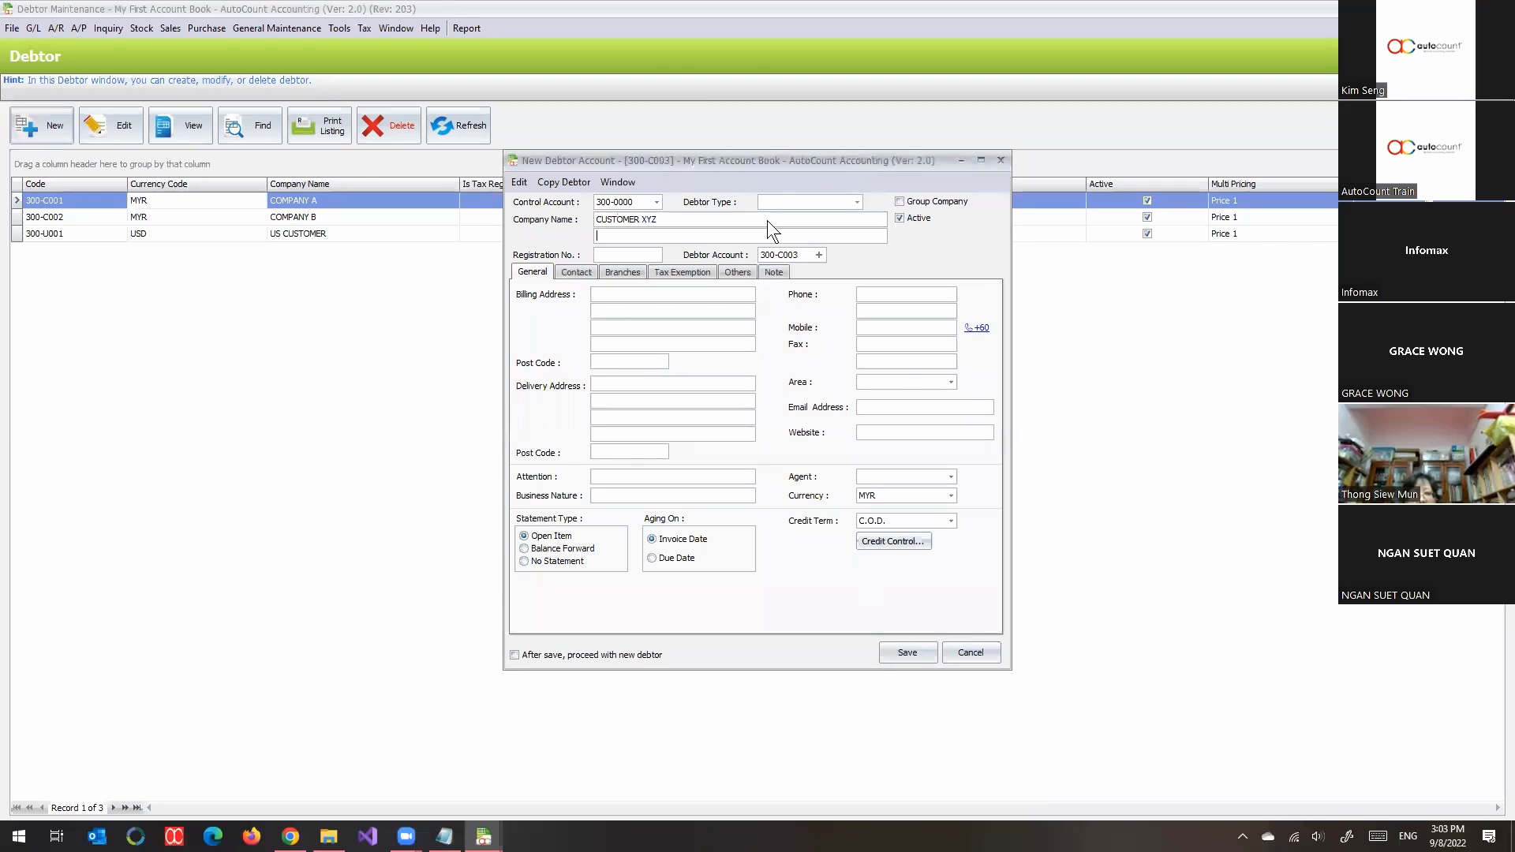
pyautogui.click(908, 652)
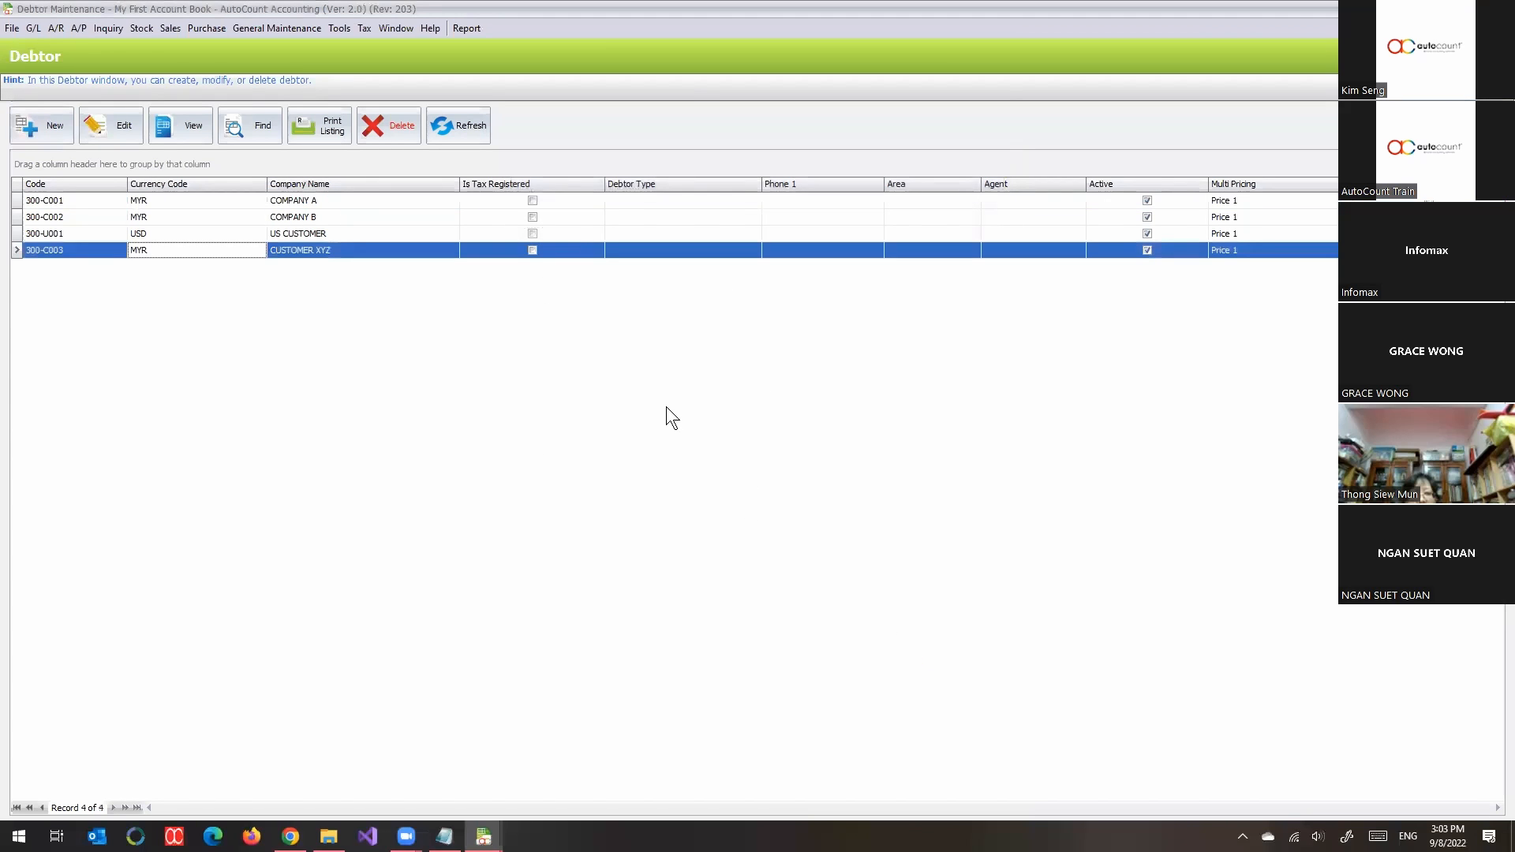
pyautogui.press('Escape')
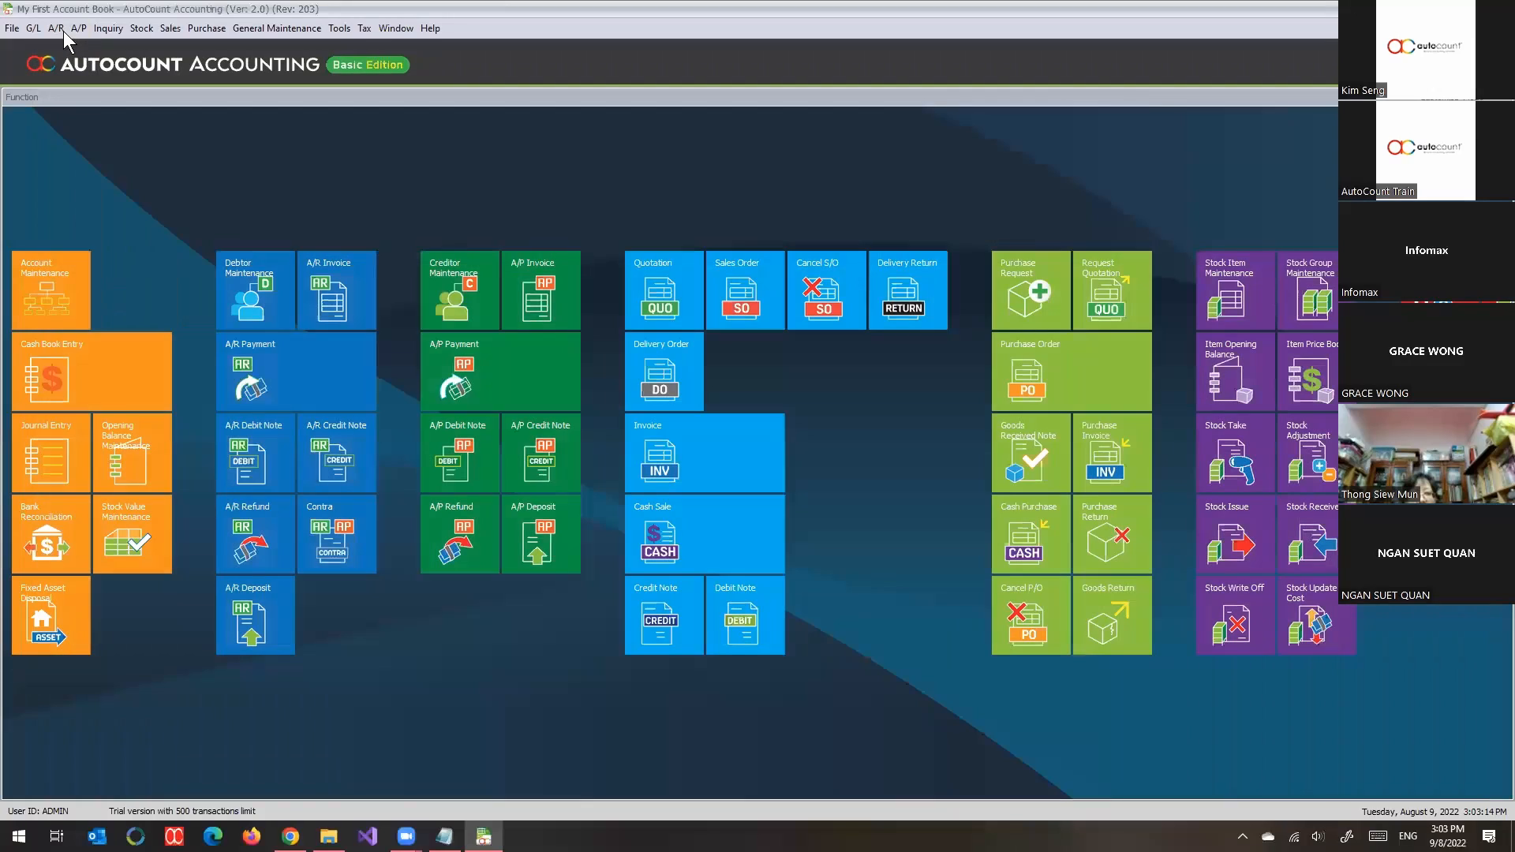
# Start a new A/R invoice entry for debtor CUSTOMER XYZ and add a detail line.
pyautogui.click(62, 30)
pyautogui.click(83, 70)
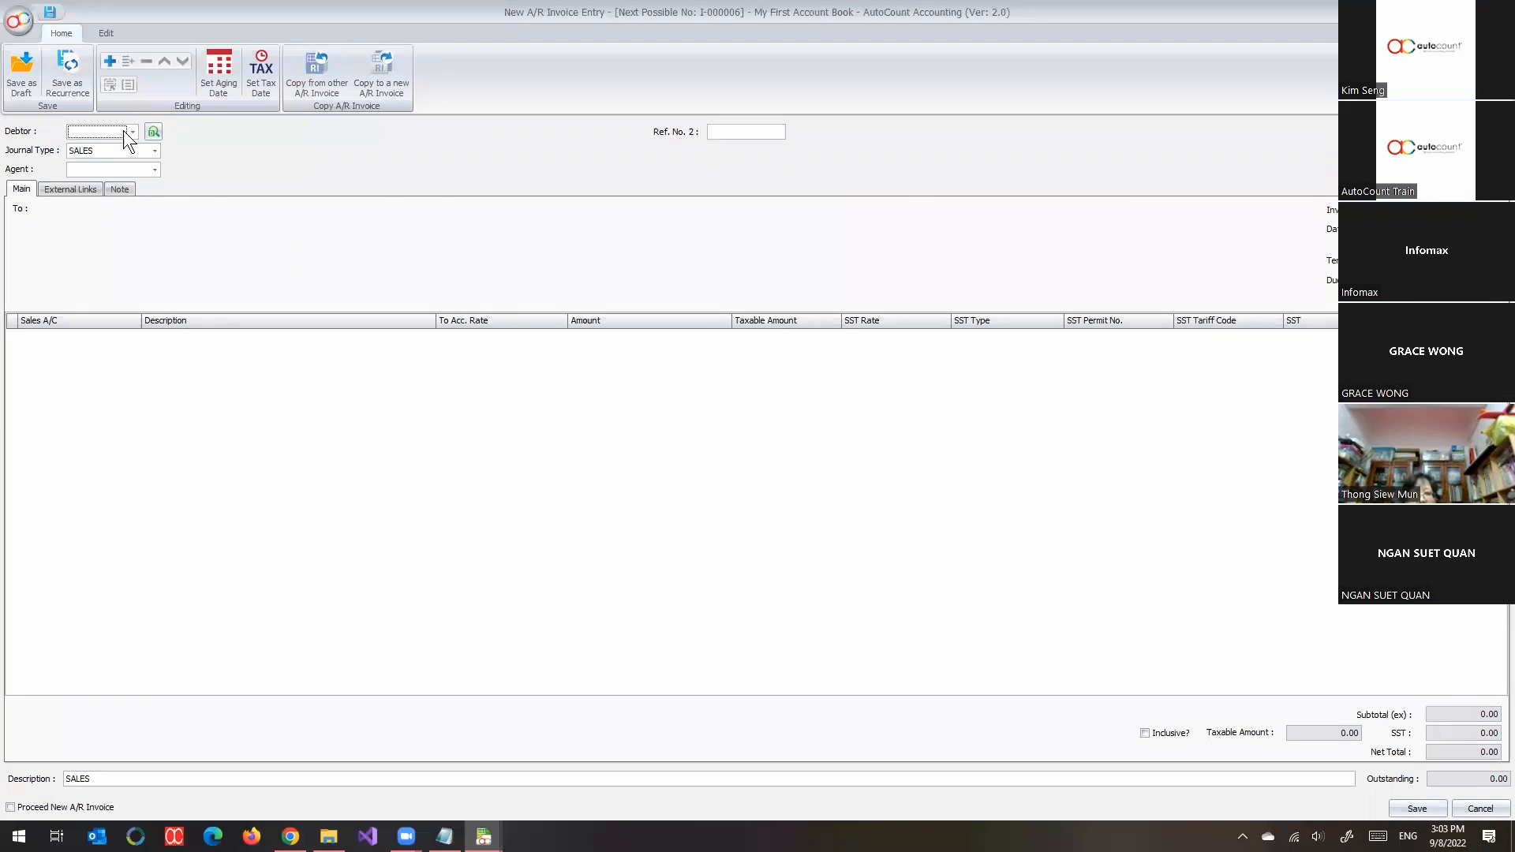
pyautogui.click(127, 132)
pyautogui.click(166, 240)
pyautogui.rightClick(190, 379)
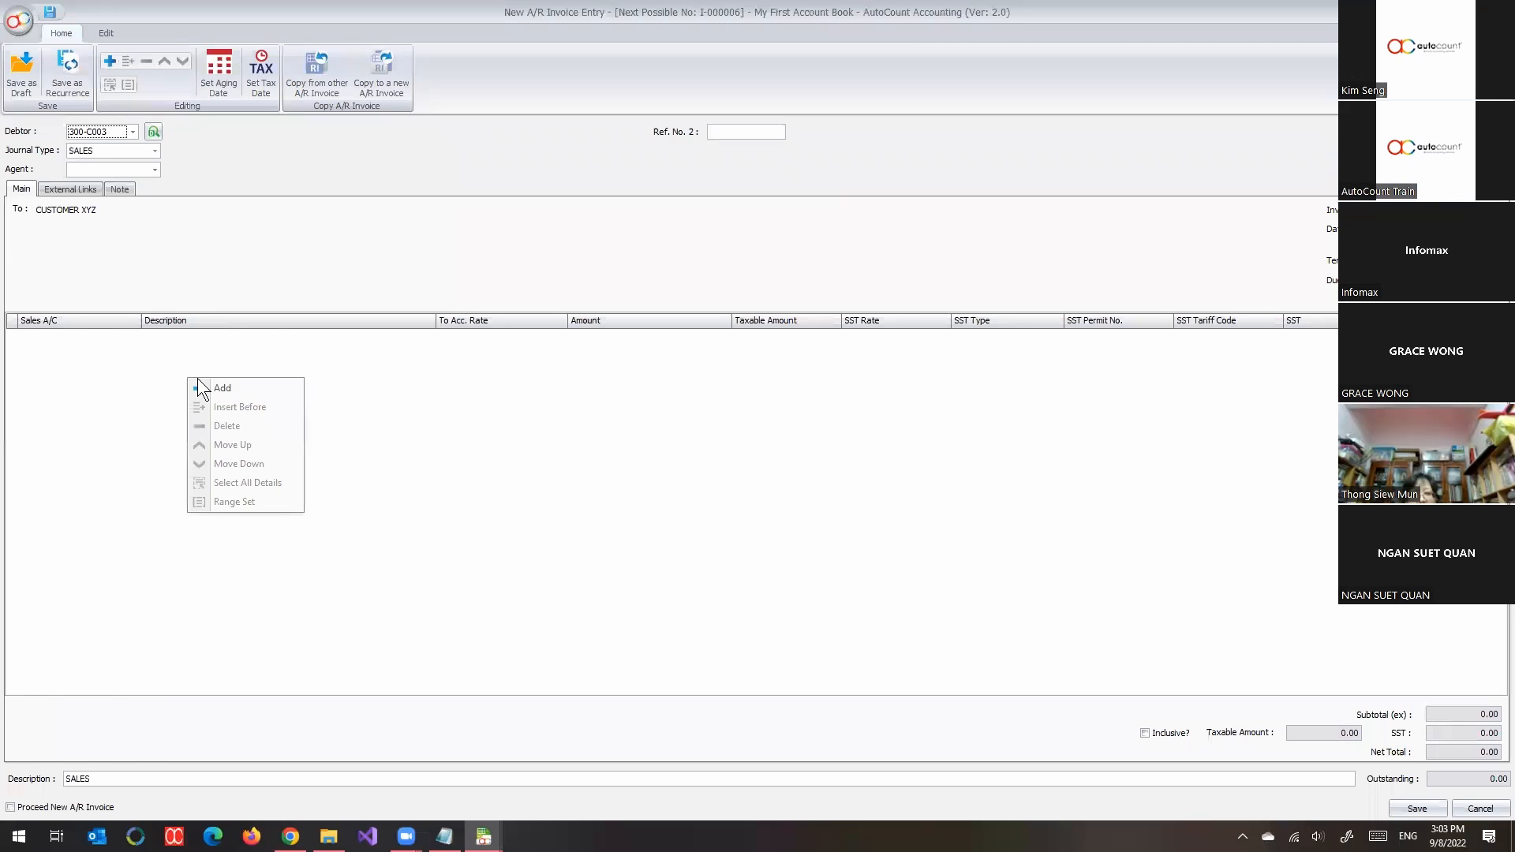
pyautogui.click(212, 387)
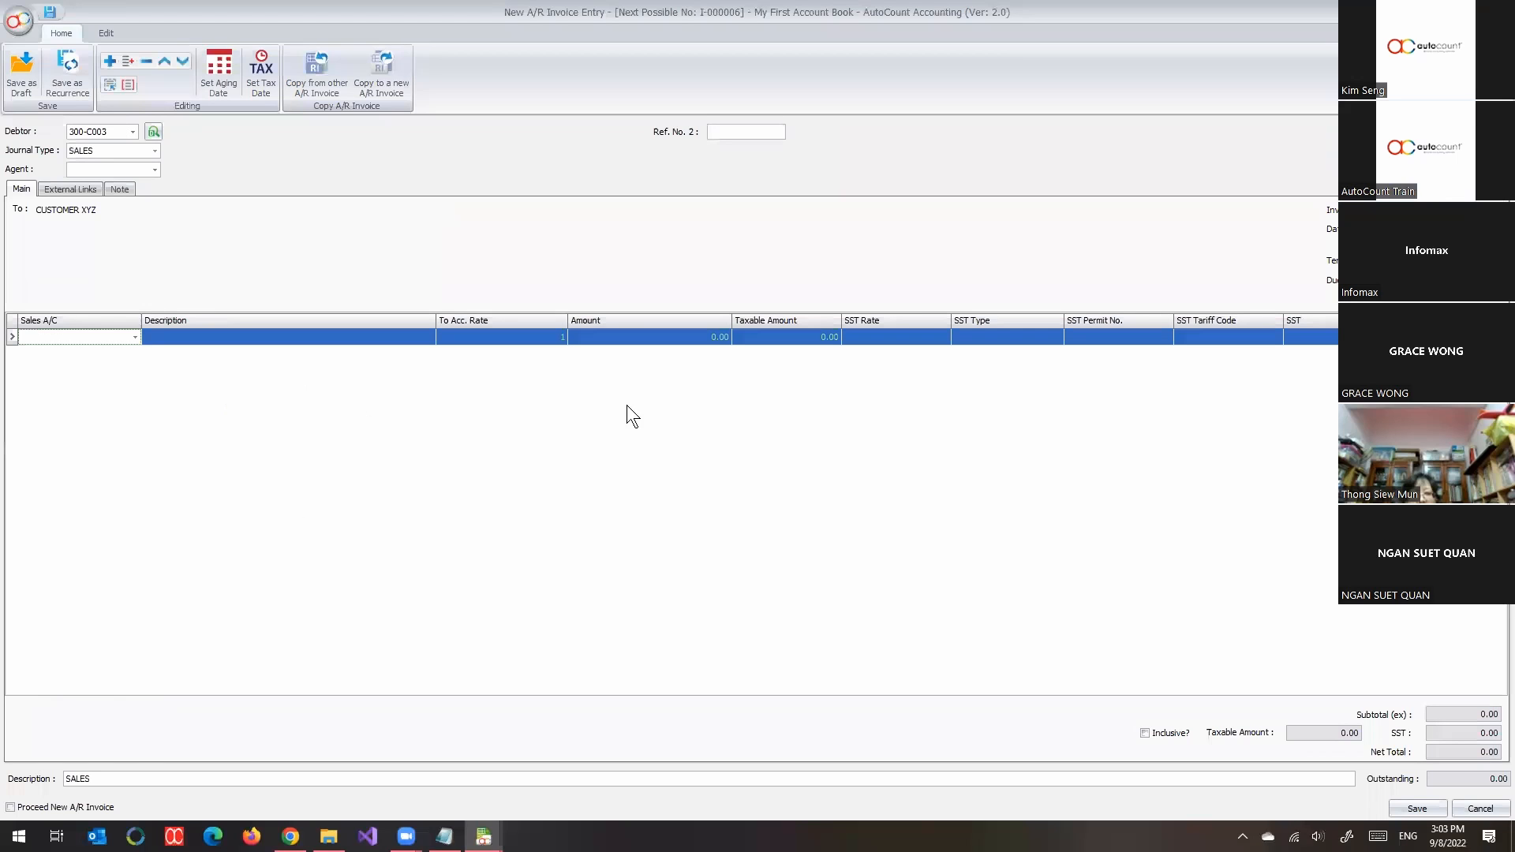
pyautogui.click(699, 346)
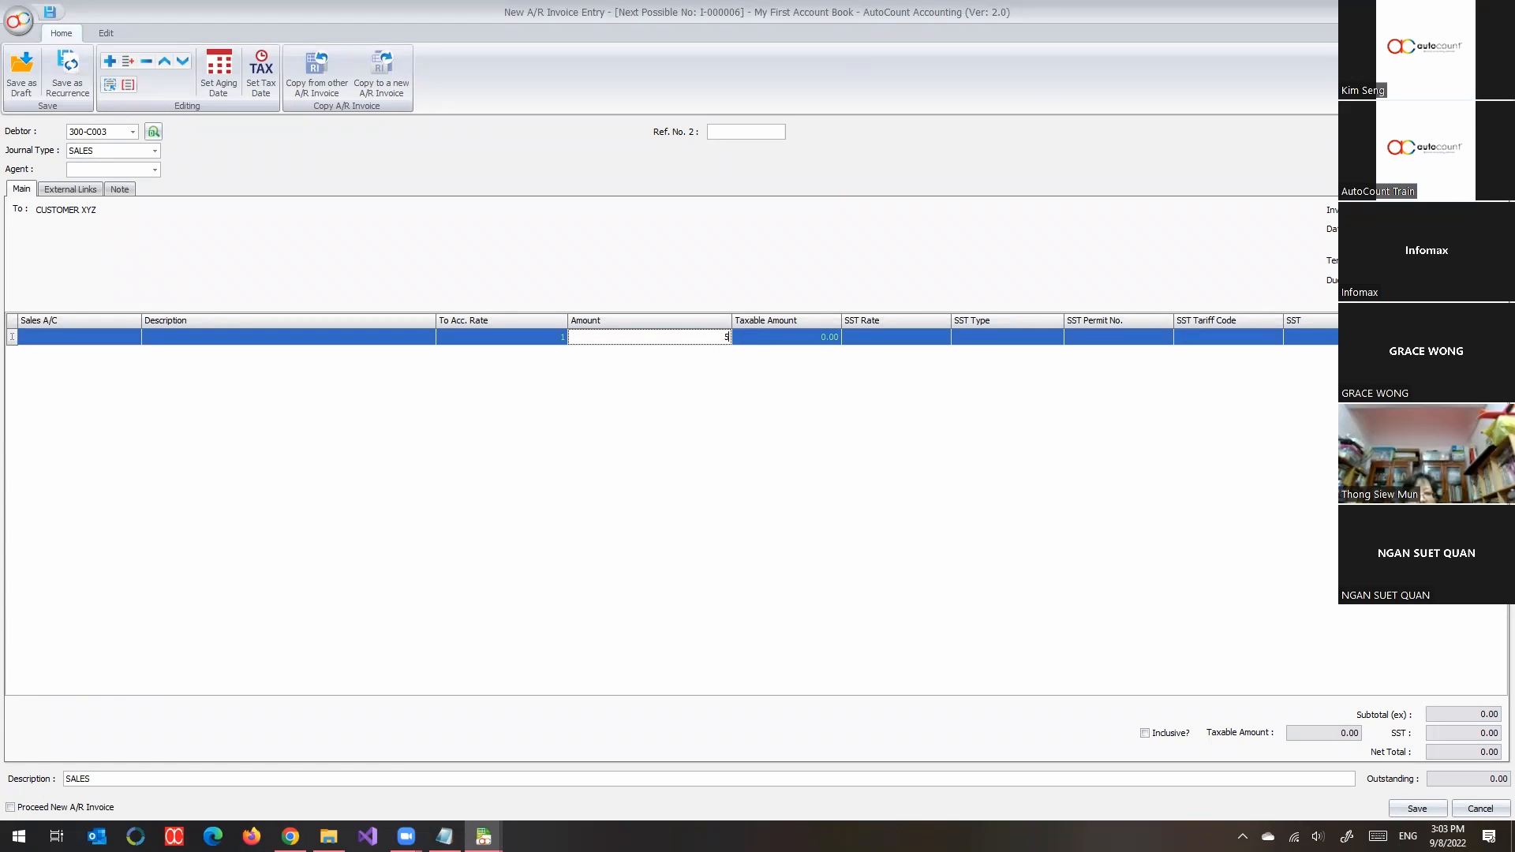
pyautogui.press('Return')
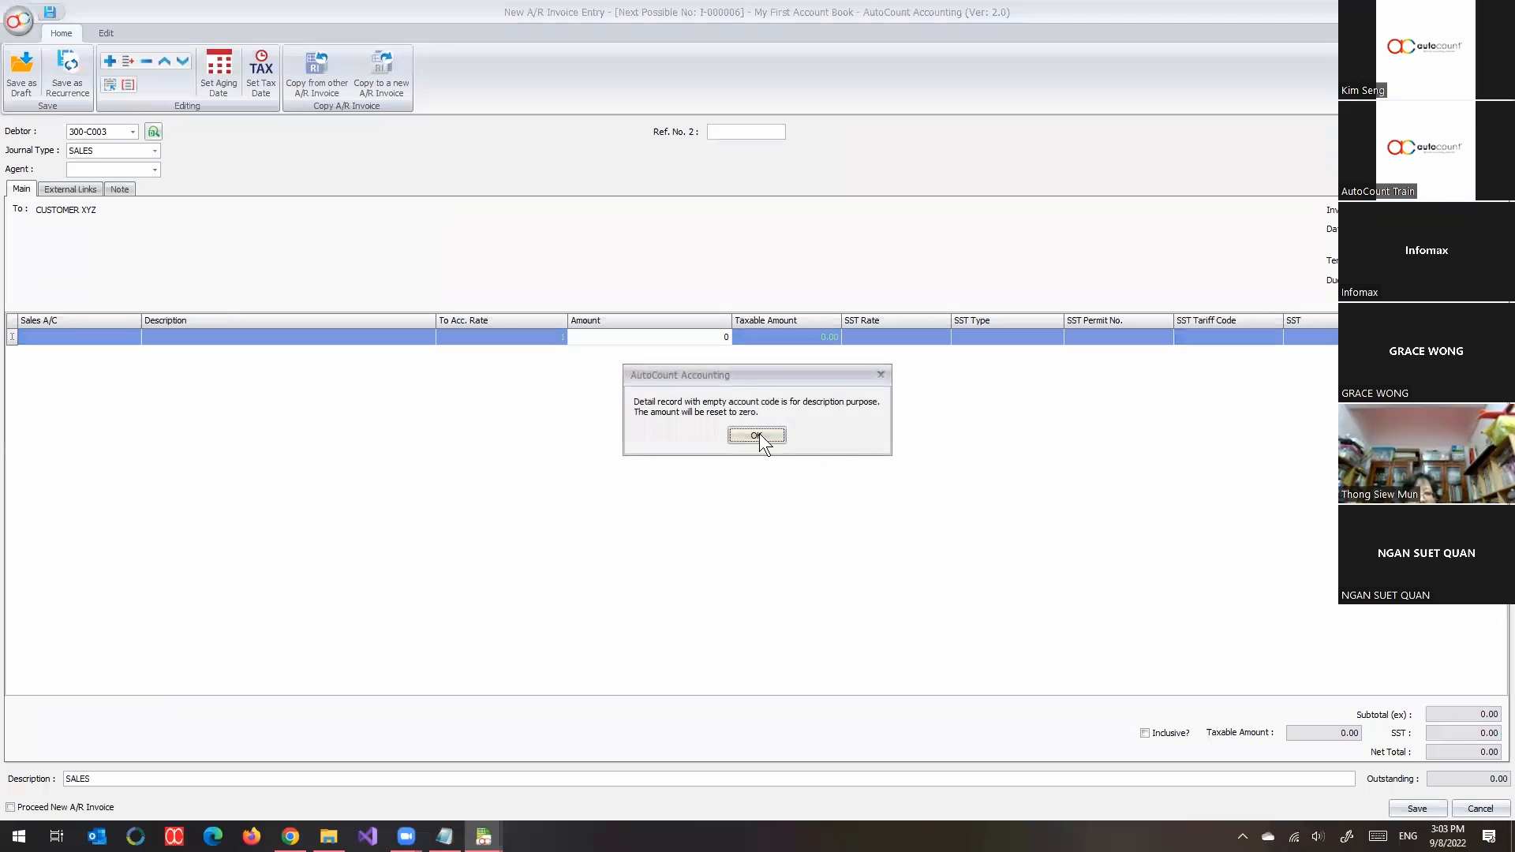
pyautogui.click(758, 435)
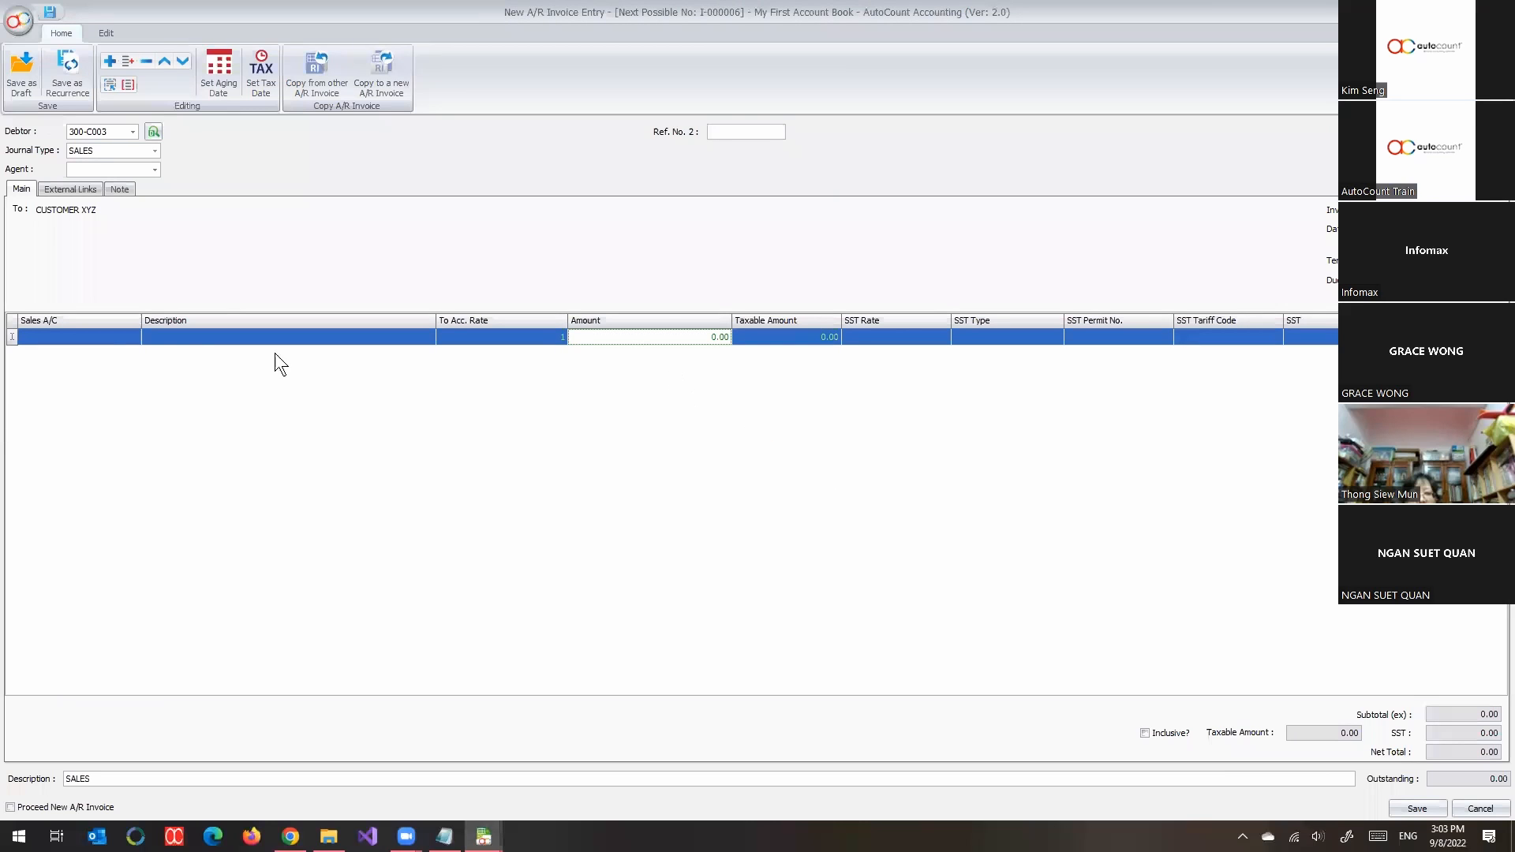
# Search for REVENUE and assign account 500-0000 as the invoice line's sales account.
pyautogui.click(129, 335)
pyautogui.write('REV')
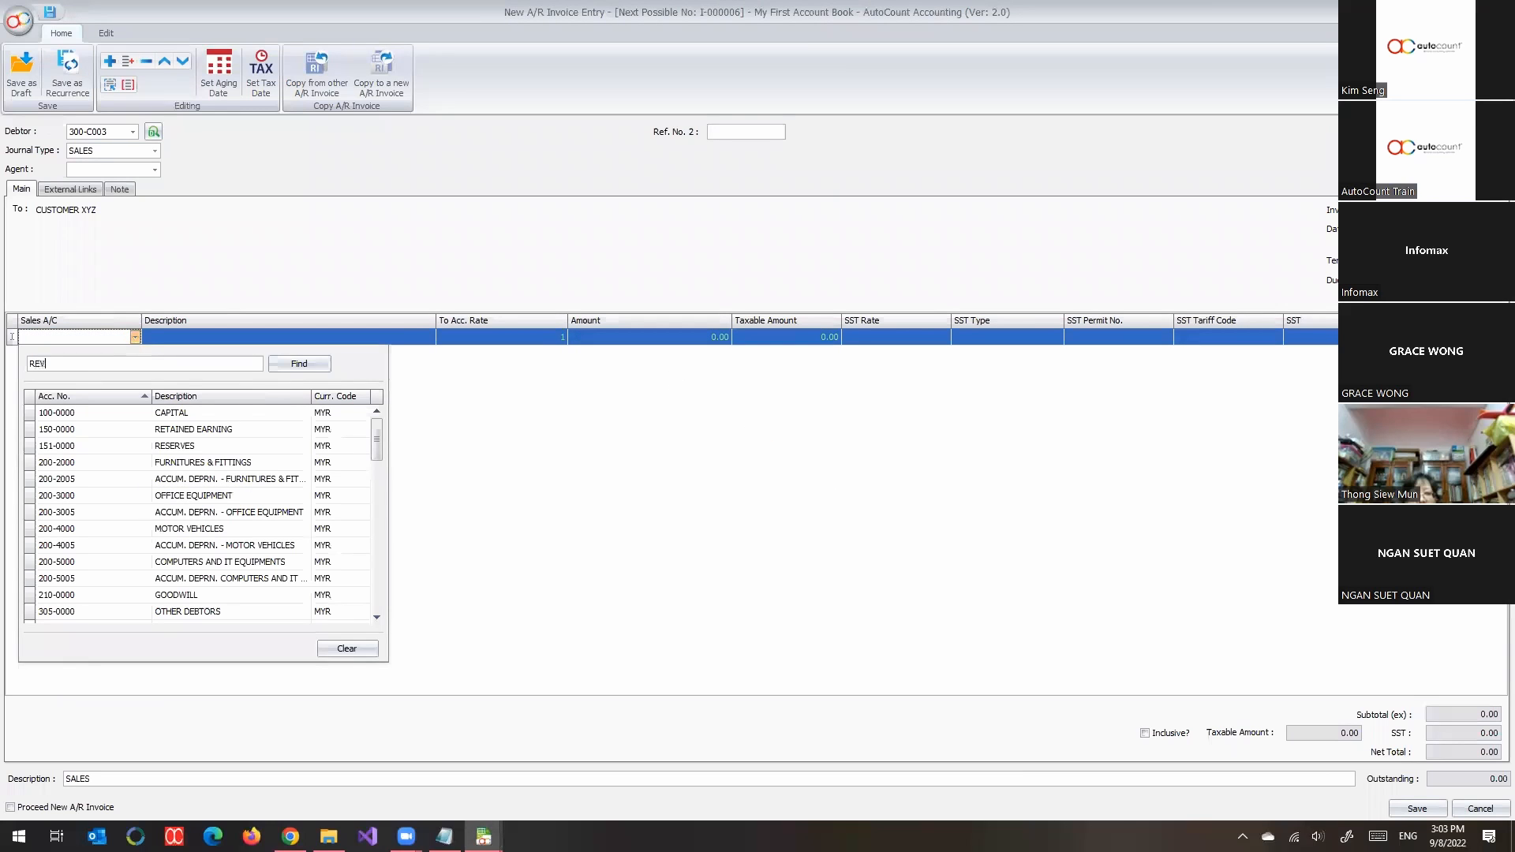
pyautogui.write('ENUE')
pyautogui.press('Return')
pyautogui.press('Return')
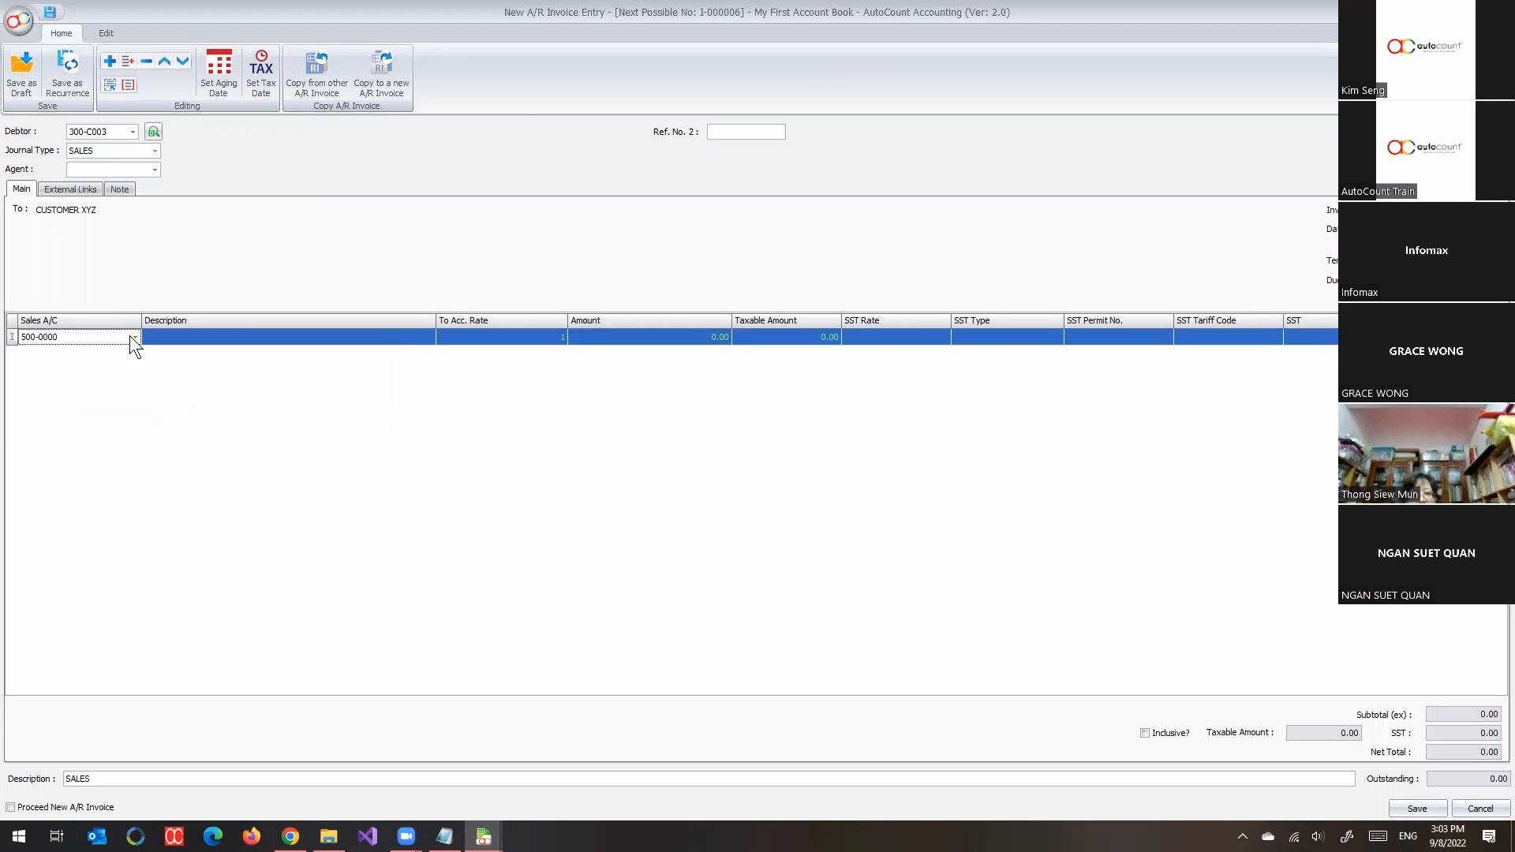
# Set the revenue line's amount to 500 and save the A/R invoice.
pyautogui.click(672, 337)
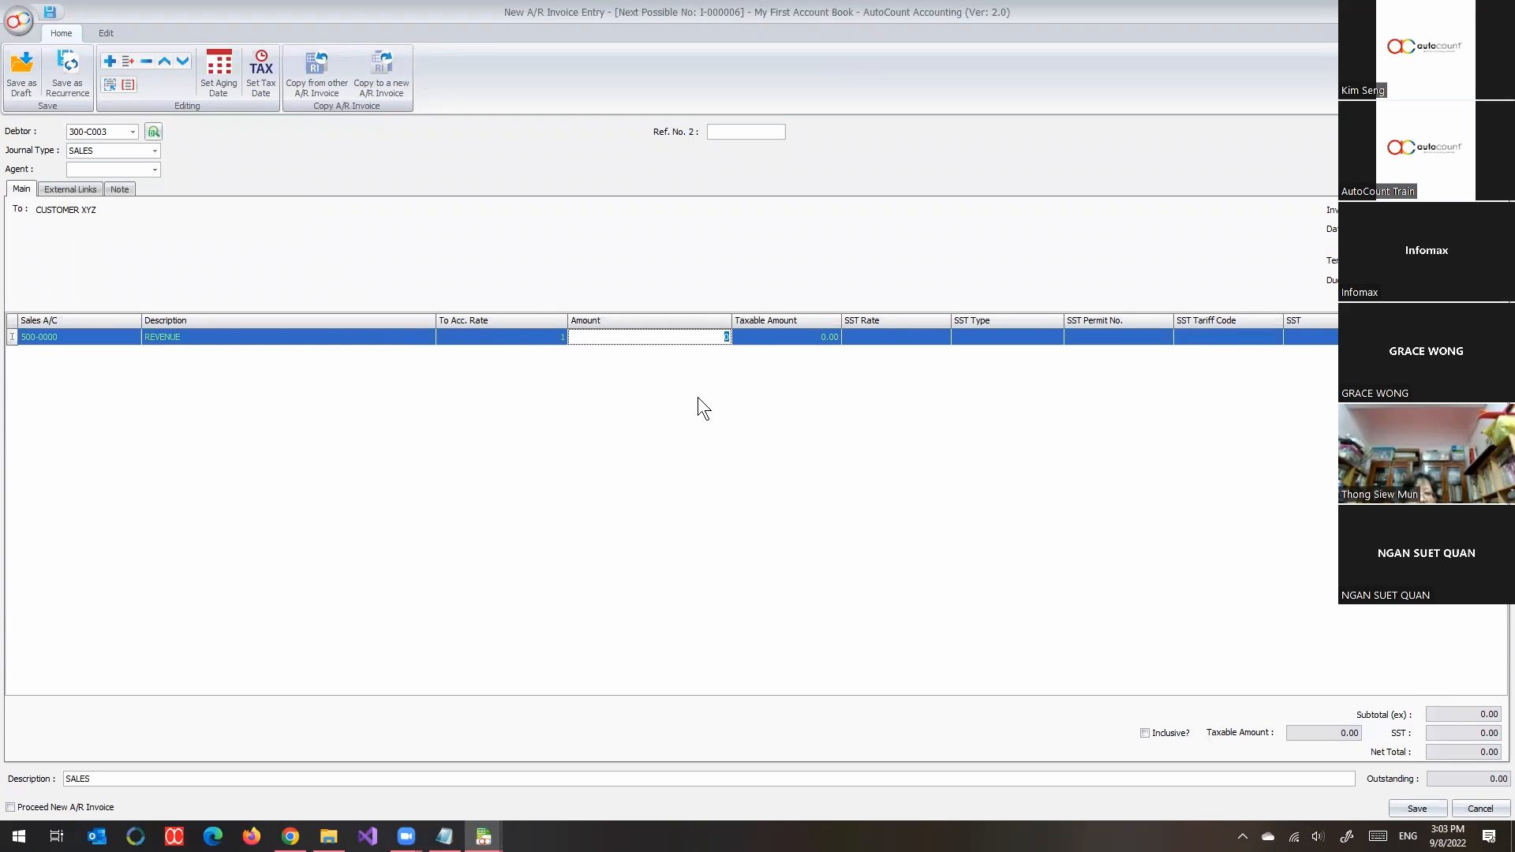
pyautogui.write('500')
pyautogui.press('Return')
pyautogui.doubleClick(1057, 18)
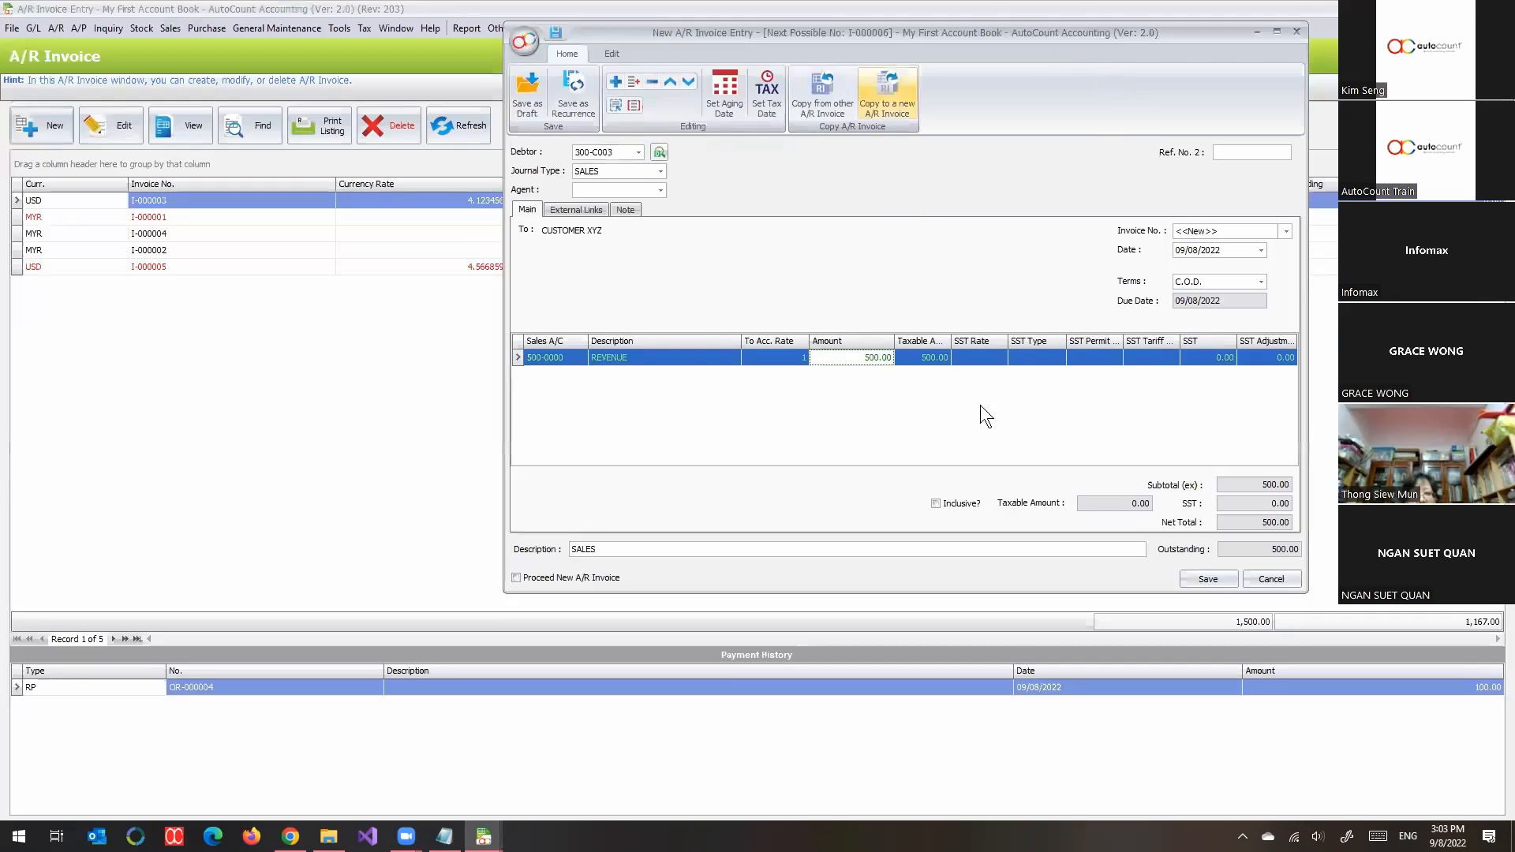
pyautogui.click(1180, 575)
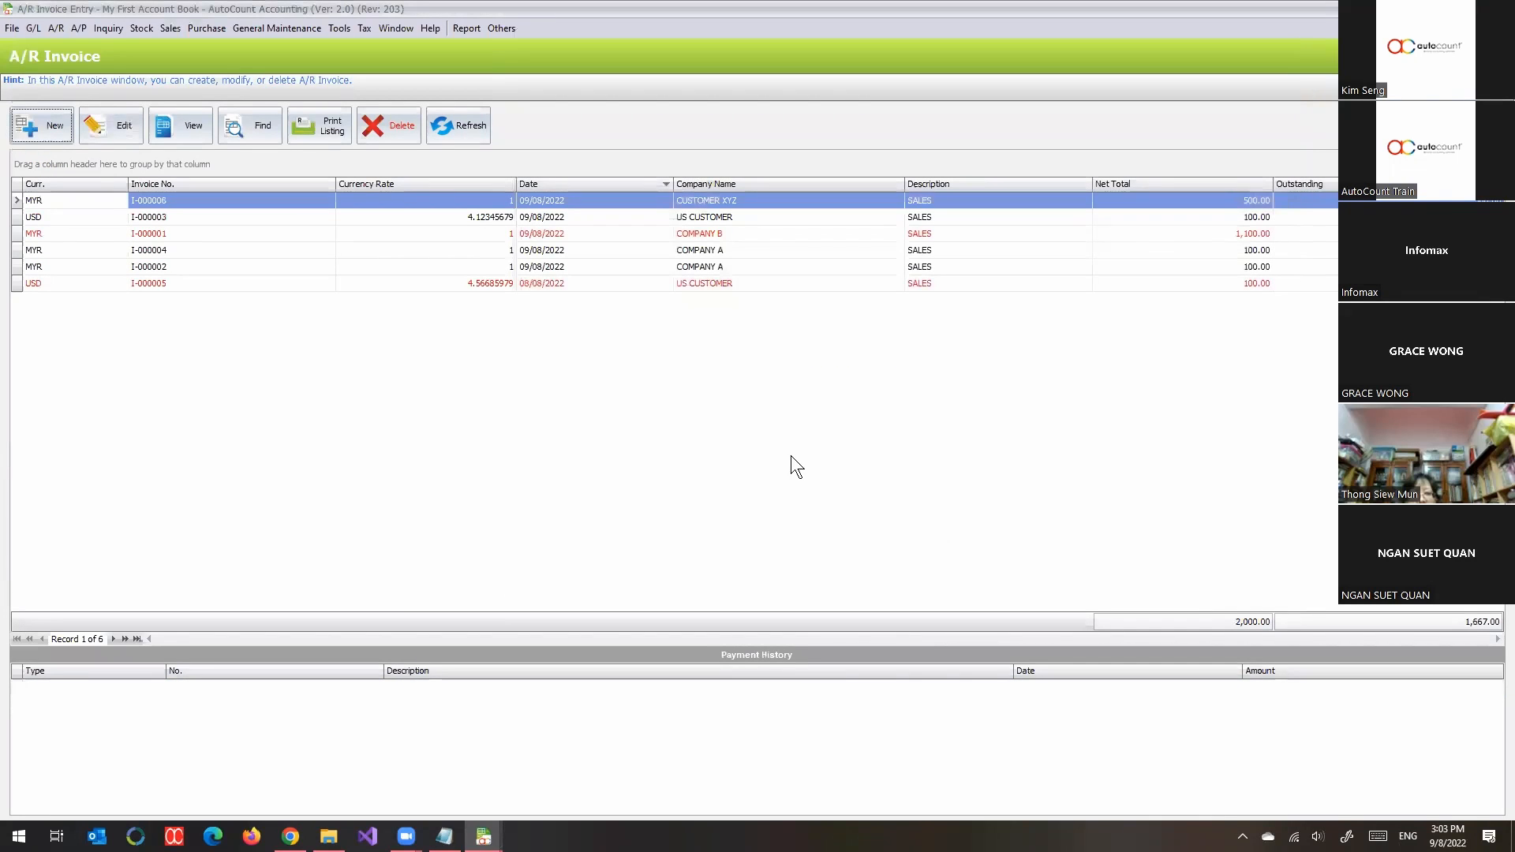
pyautogui.click(666, 410)
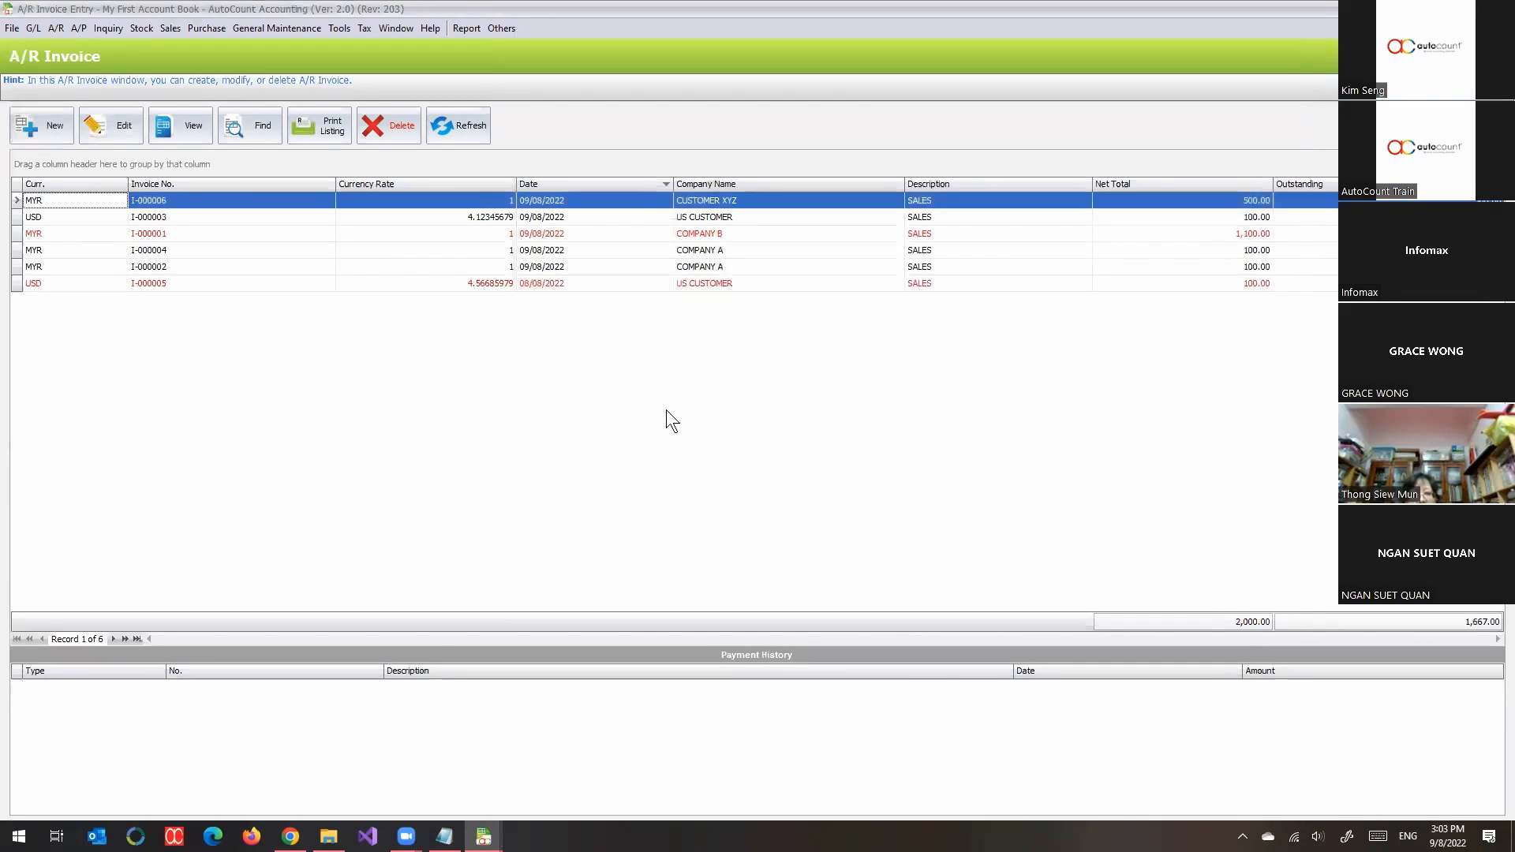
# Check the supplier record in creditor maintenance and close the creditor list.
pyautogui.click(80, 26)
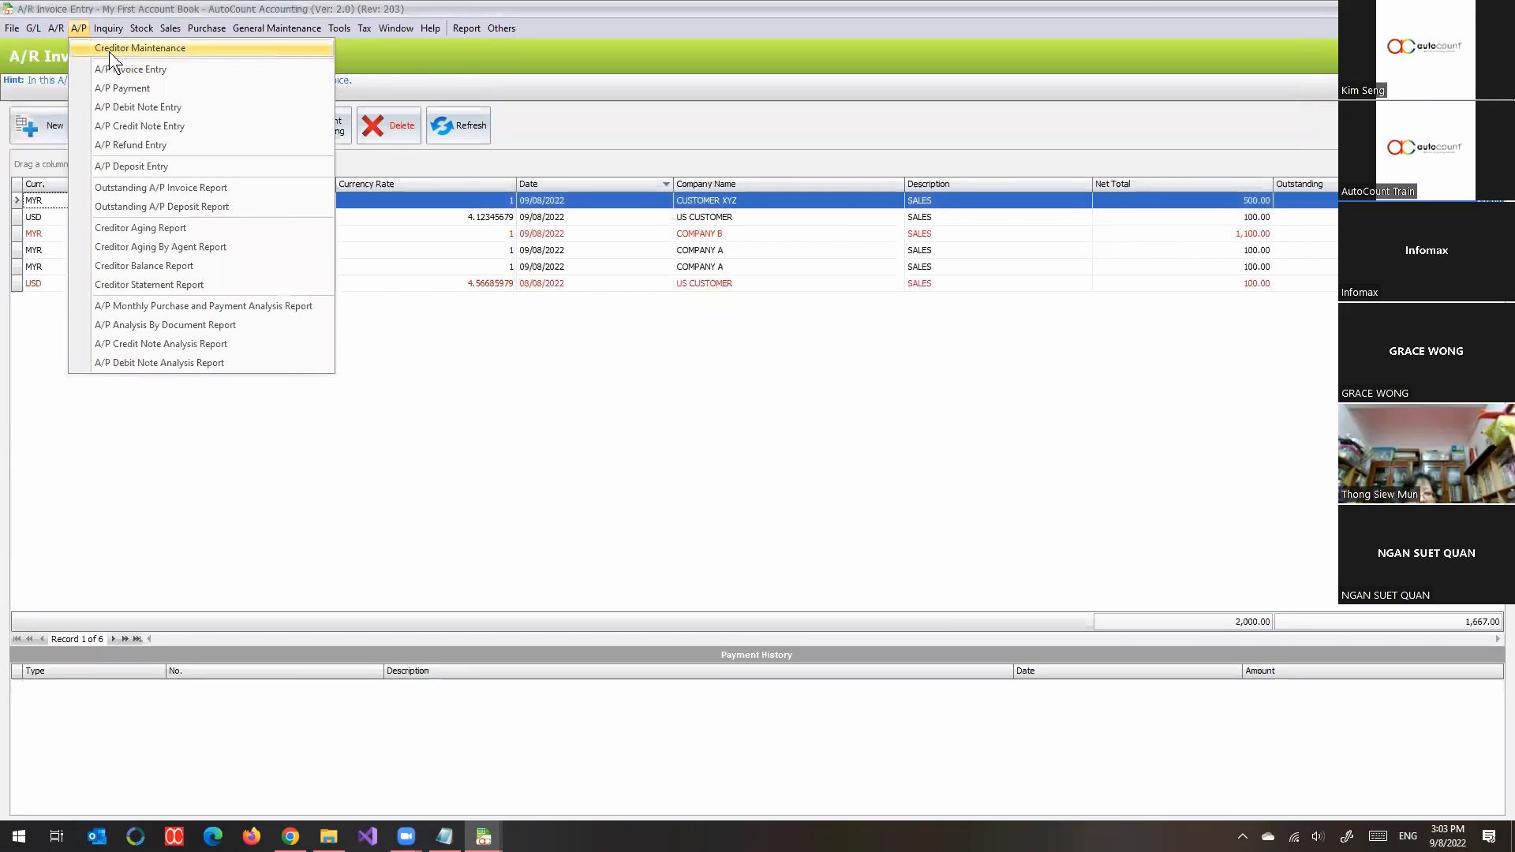
pyautogui.click(114, 54)
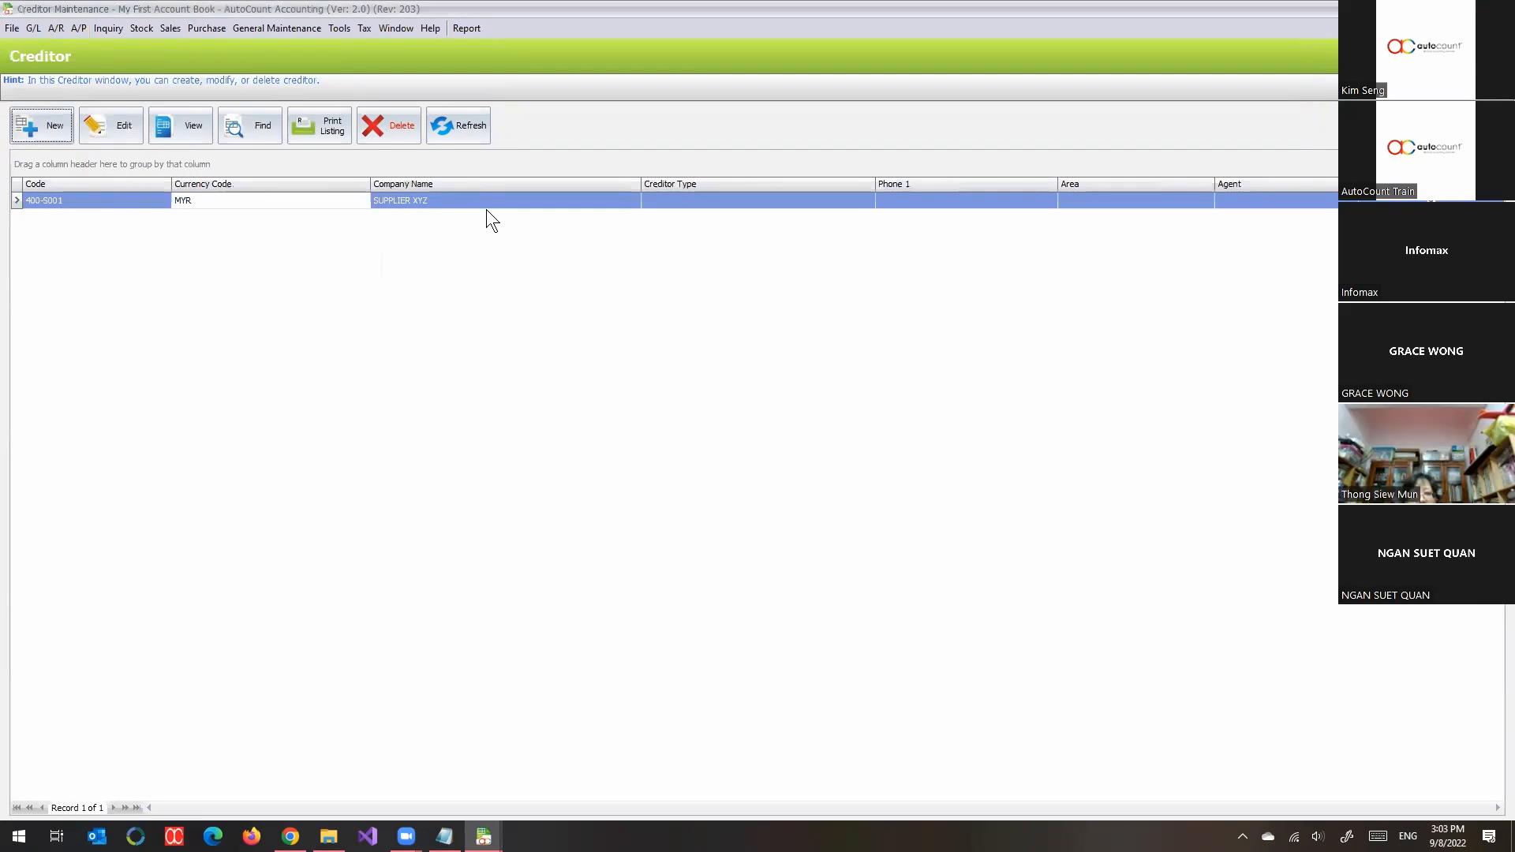
pyautogui.press('Escape')
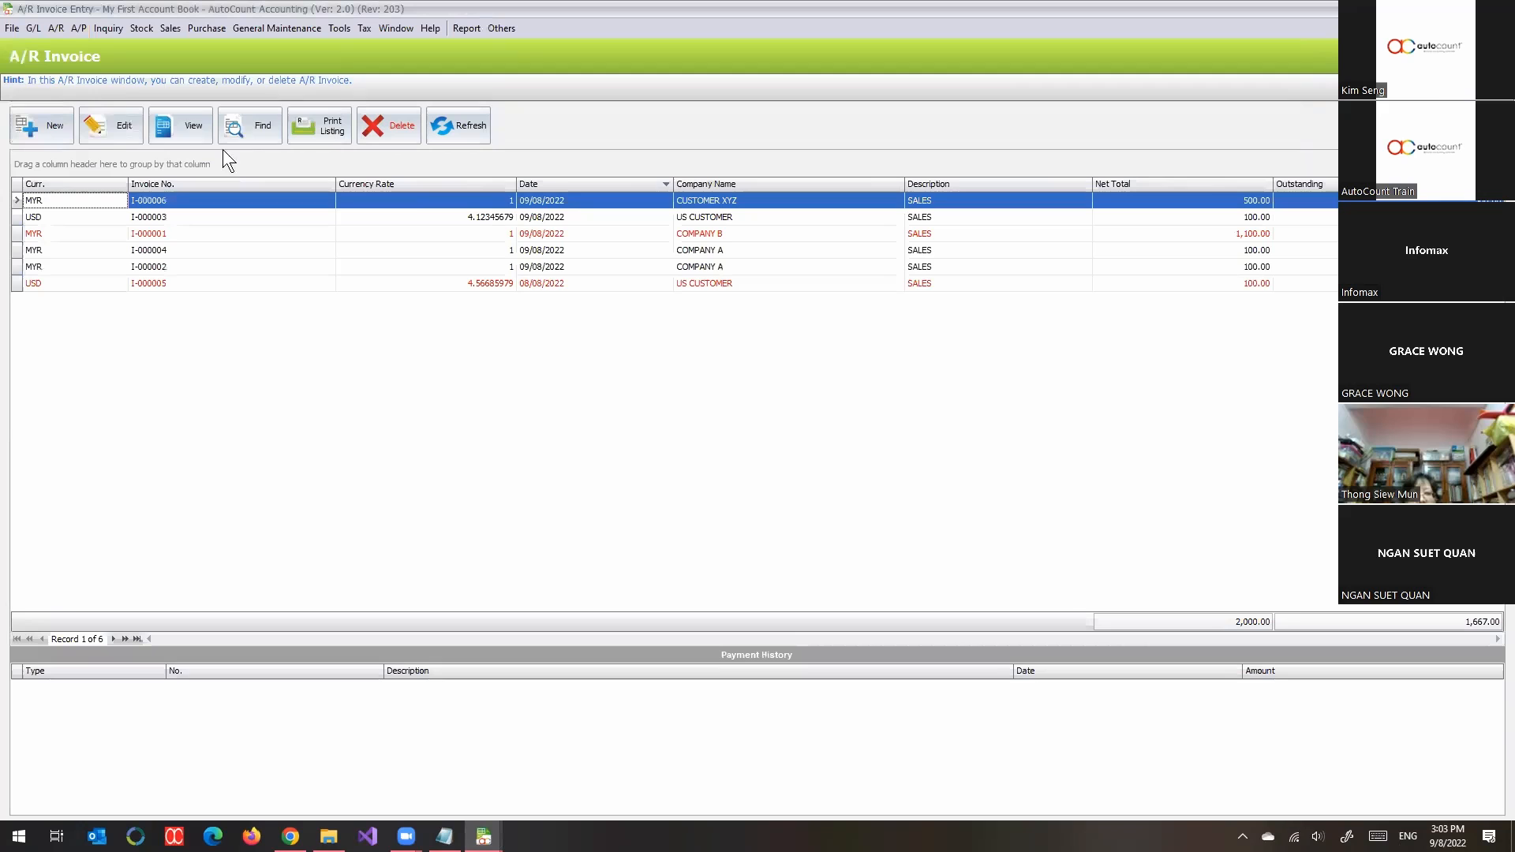
# Start a new A/P invoice entry for creditor SUPPLIER XYZ and add a detail line.
pyautogui.click(82, 31)
pyautogui.click(98, 69)
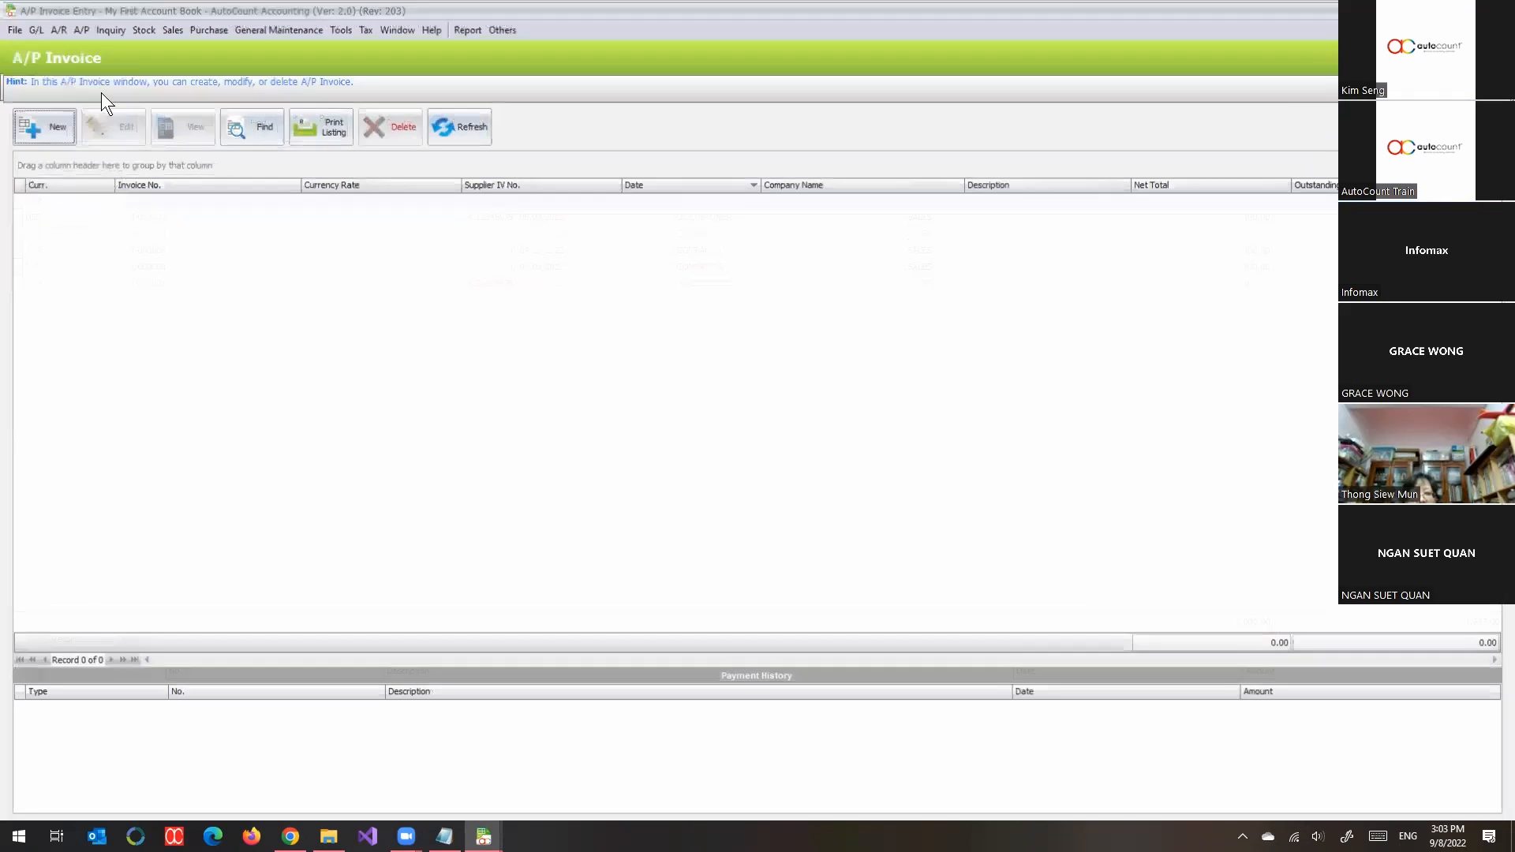
pyautogui.click(31, 113)
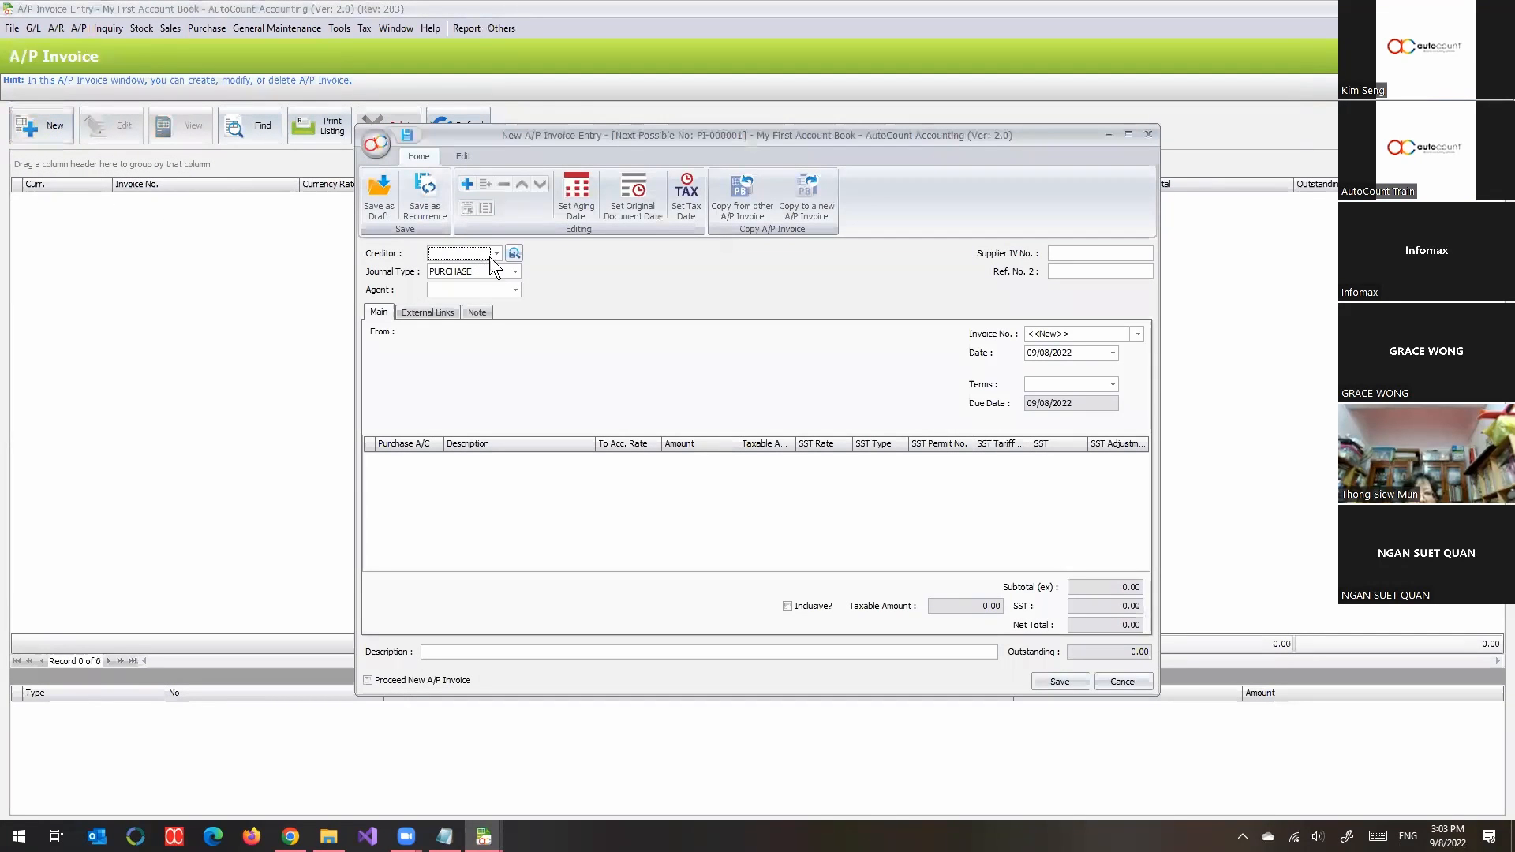
pyautogui.click(494, 253)
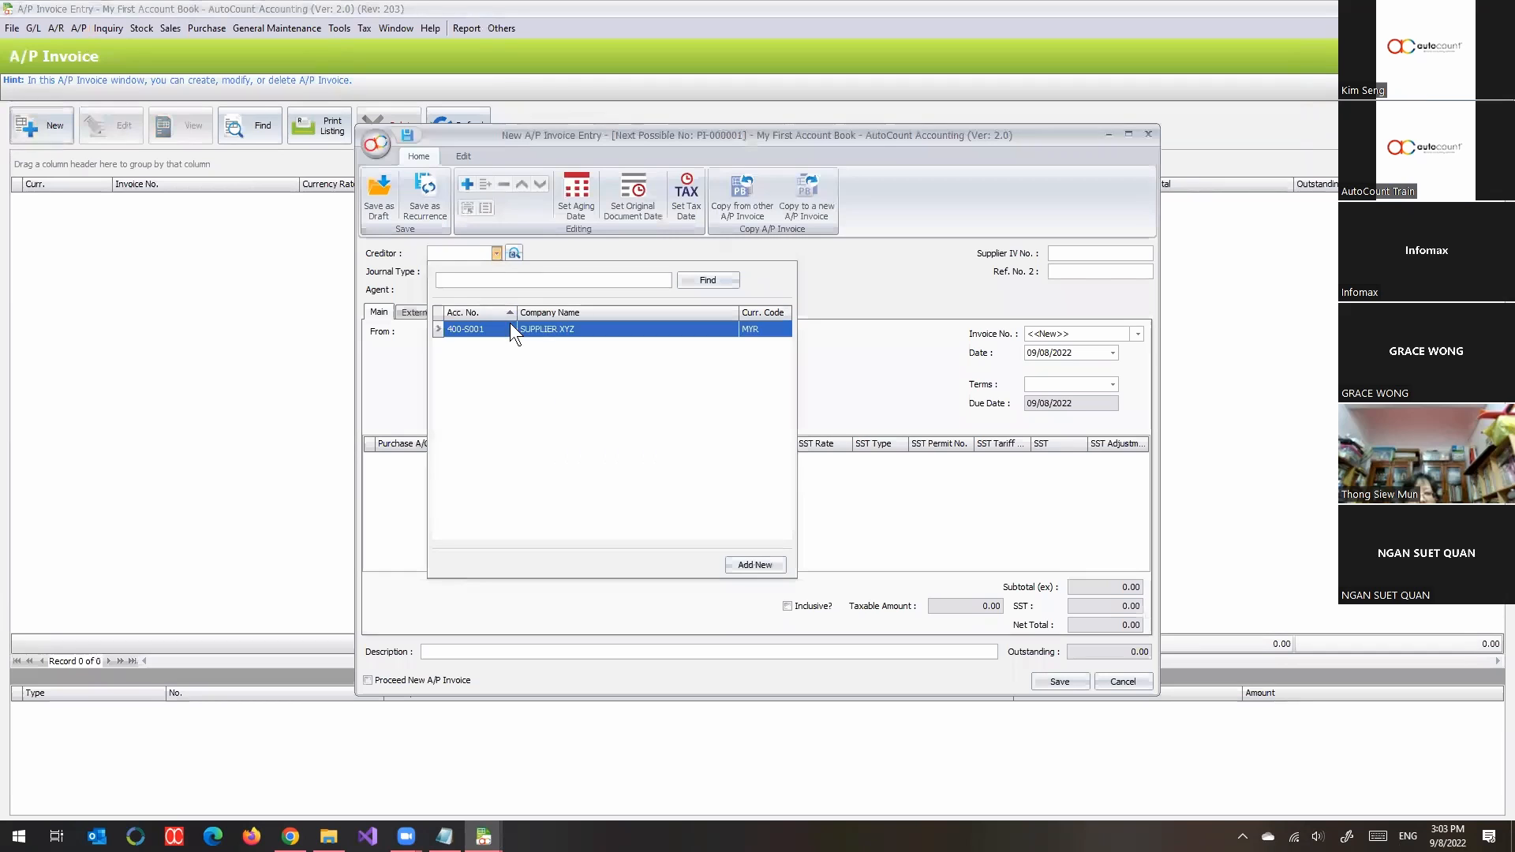
pyautogui.click(510, 325)
pyautogui.rightClick(502, 467)
pyautogui.click(518, 474)
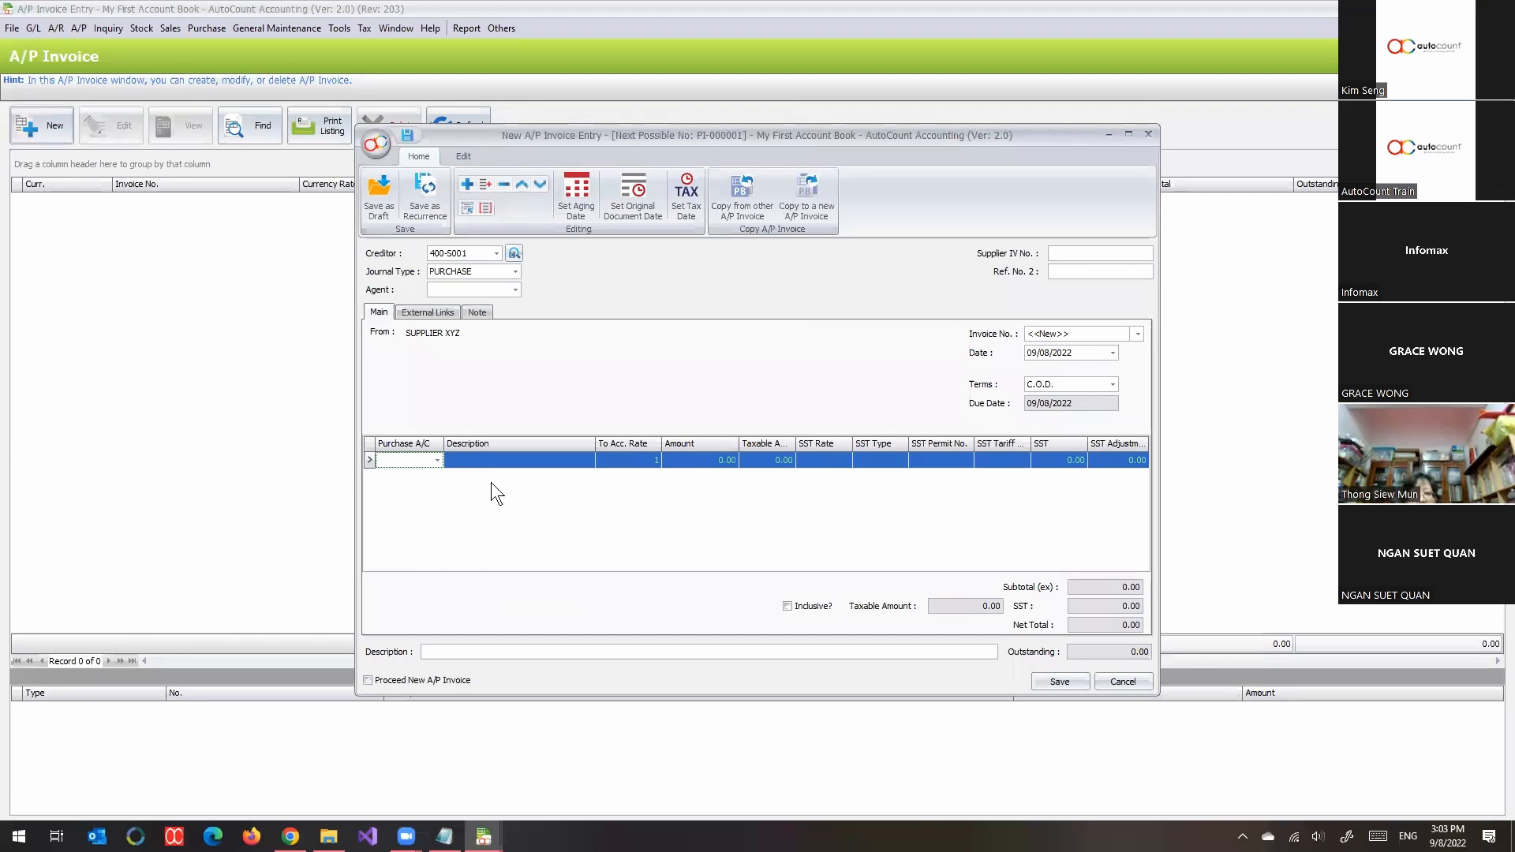
# Search for PURCHASE and assign account 610-0000 as the invoice line's purchase account.
pyautogui.click(439, 460)
pyautogui.write('PURC')
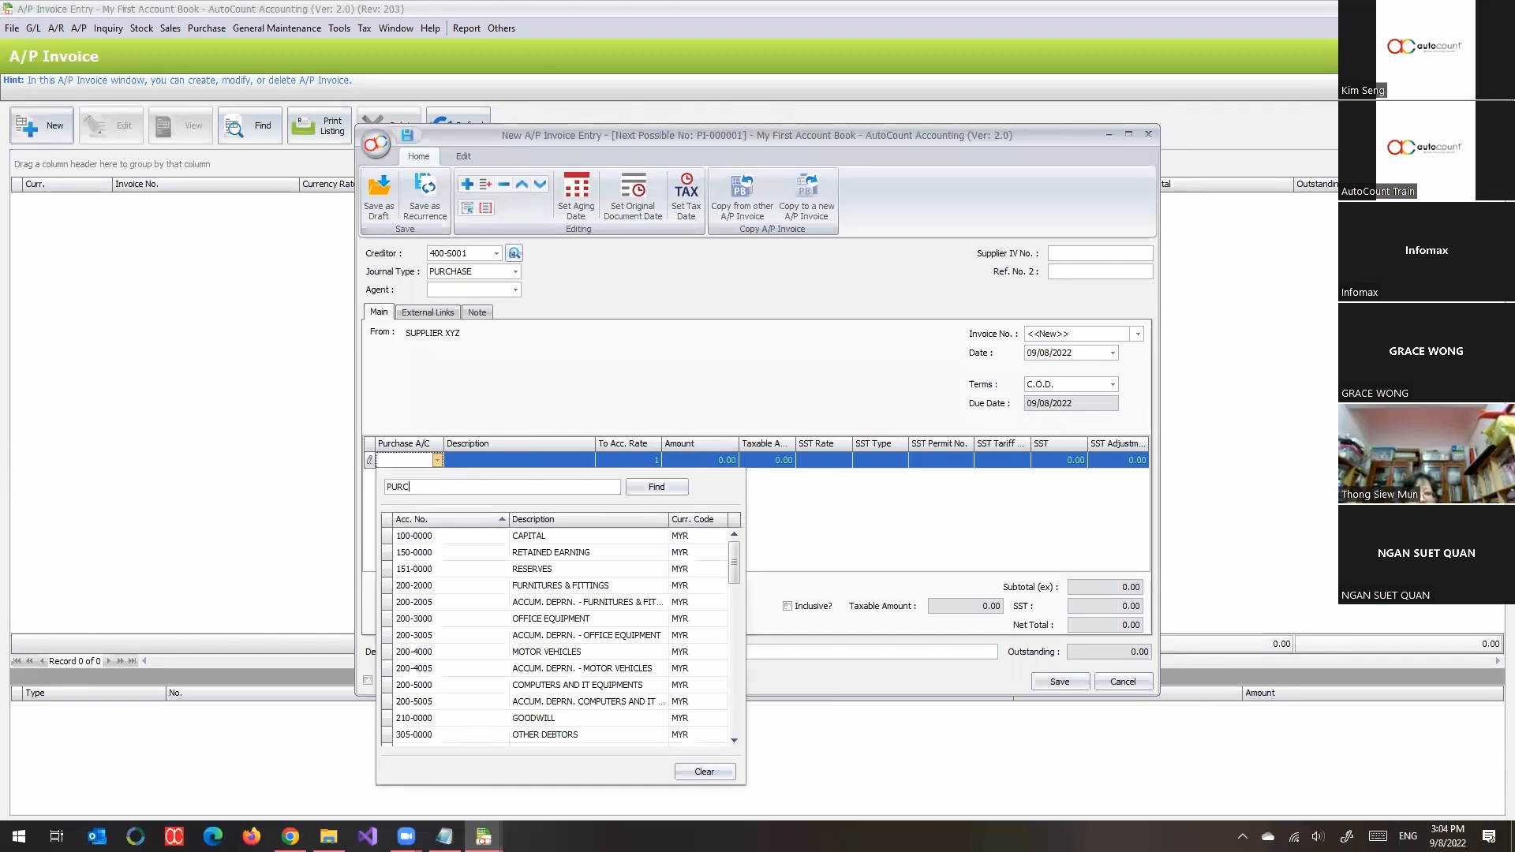
pyautogui.write('HASE')
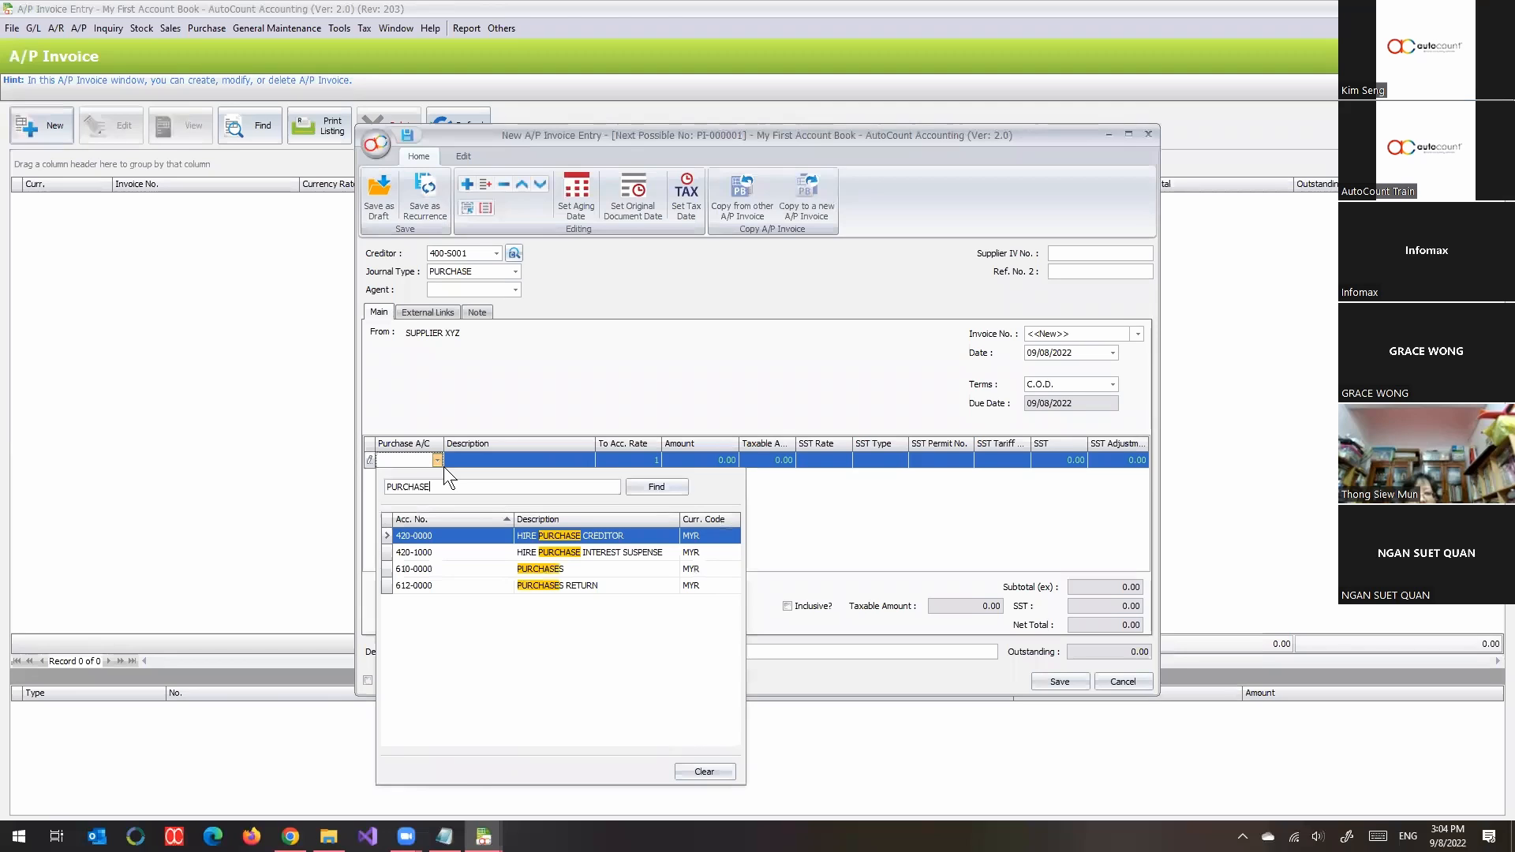
pyautogui.press('Down')
pyautogui.press('Down')
pyautogui.press('Return')
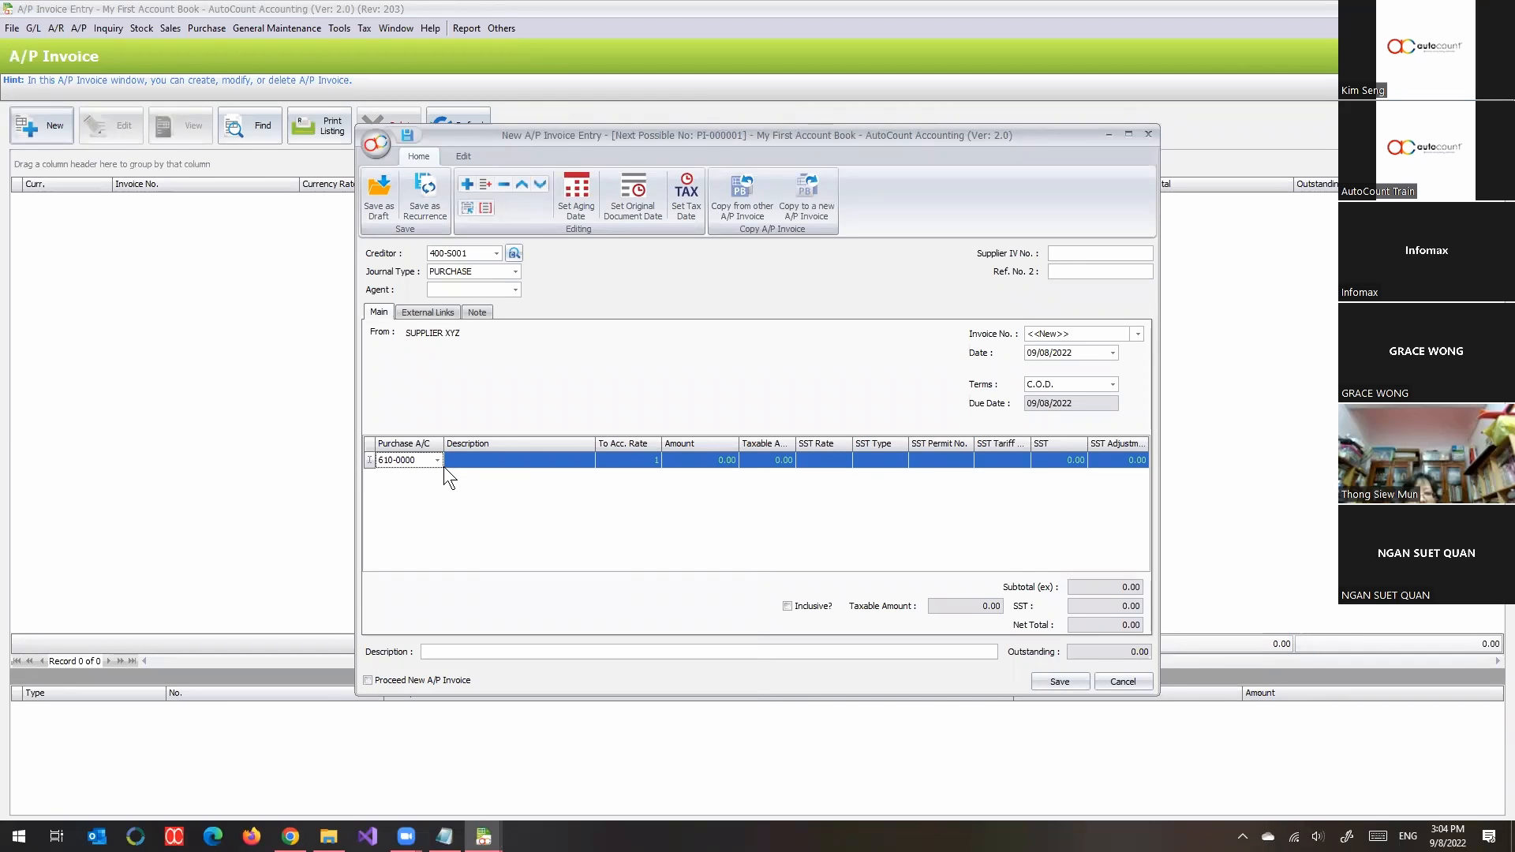
# Set the purchase line's amount to 300 with the invoice description PURCHASES, and save the A/P invoice.
pyautogui.click(716, 467)
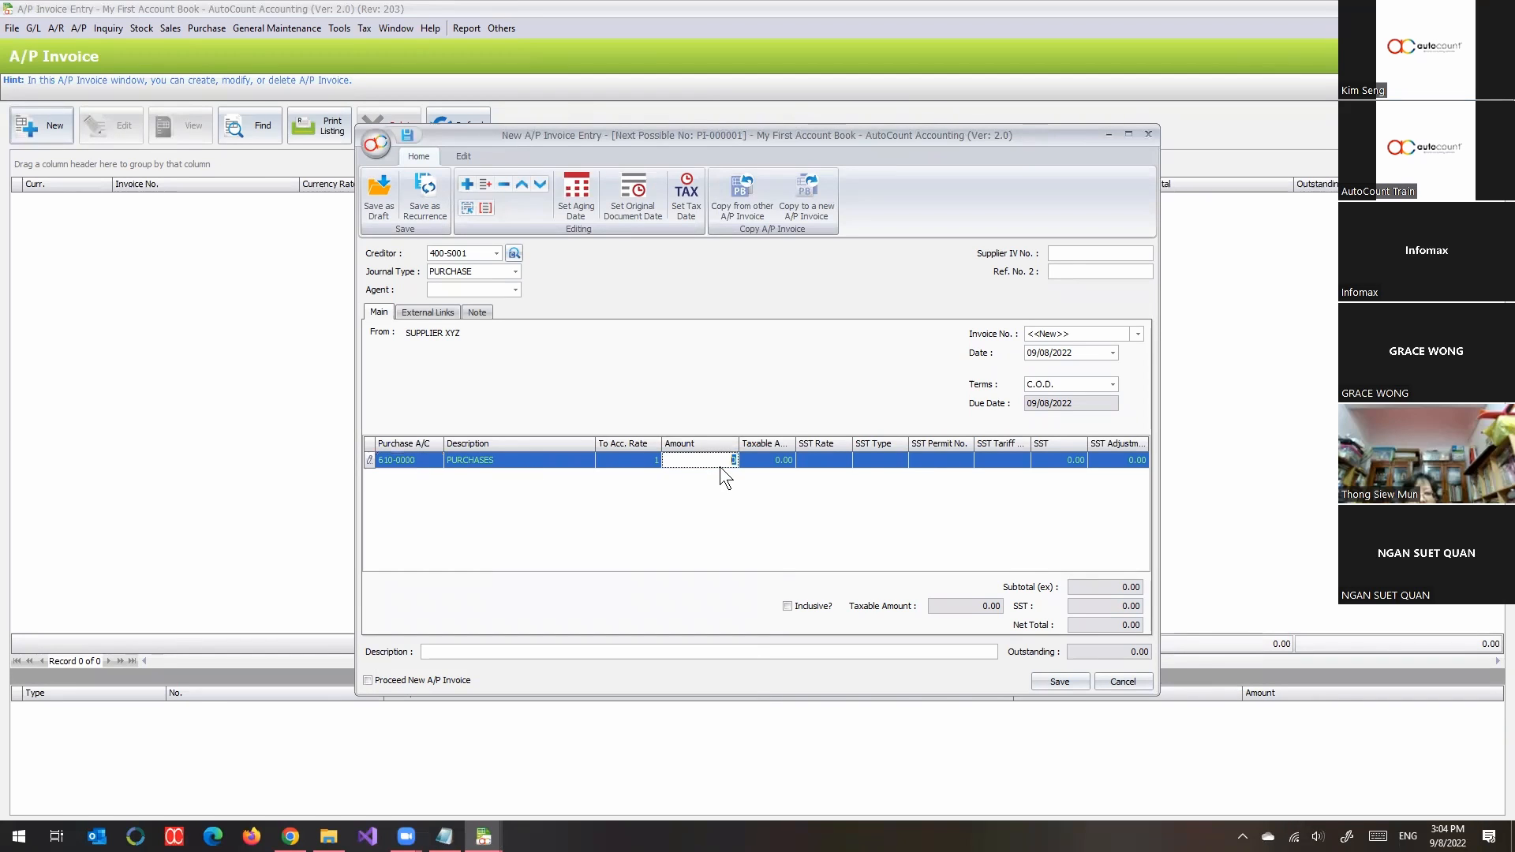
pyautogui.write('300')
pyautogui.press('Tab')
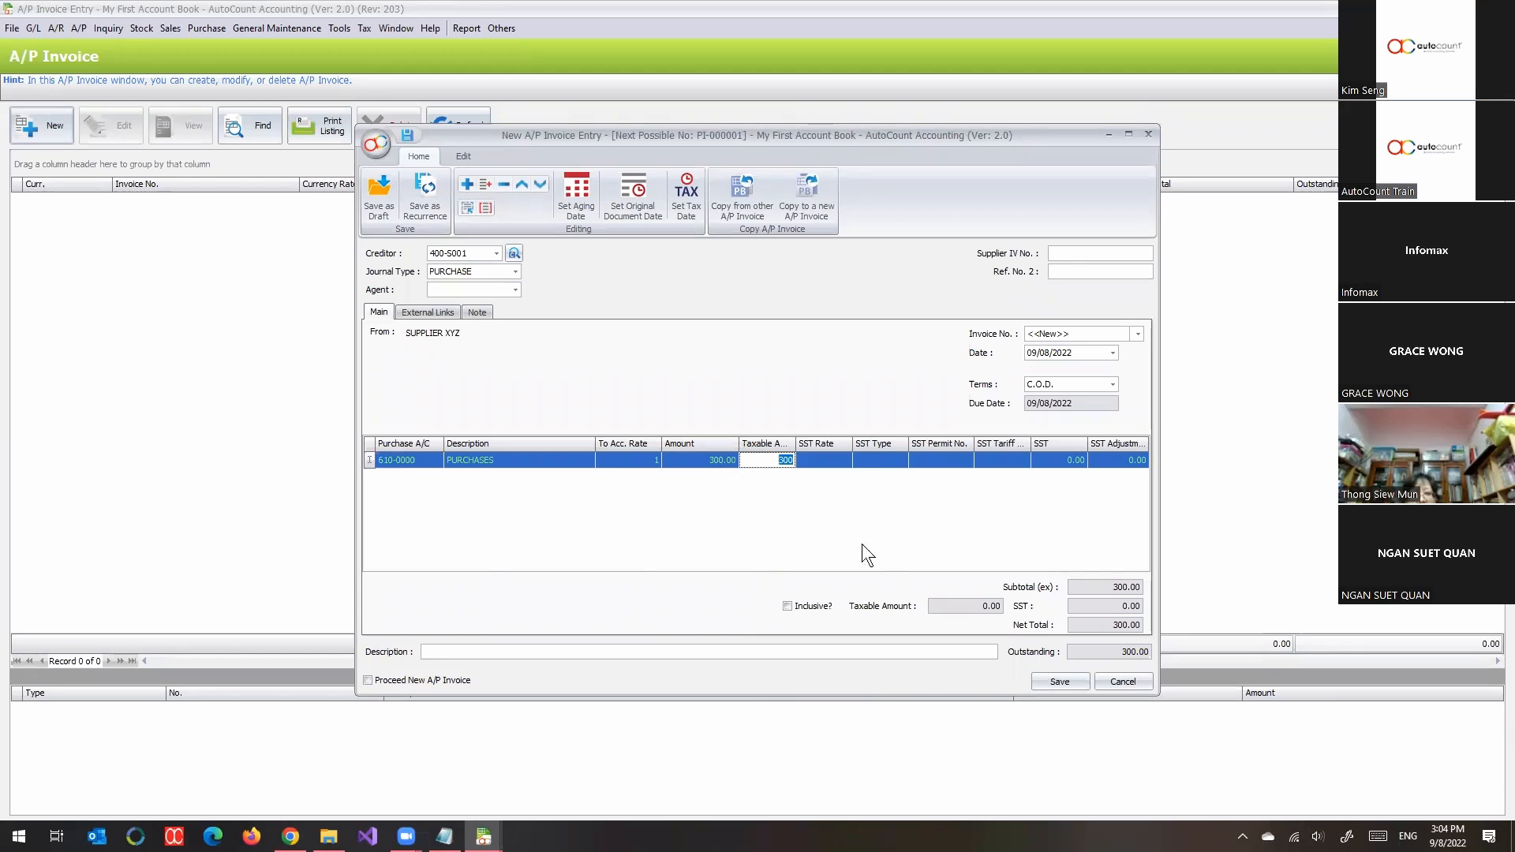
pyautogui.click(801, 653)
pyautogui.write('PURCHASES')
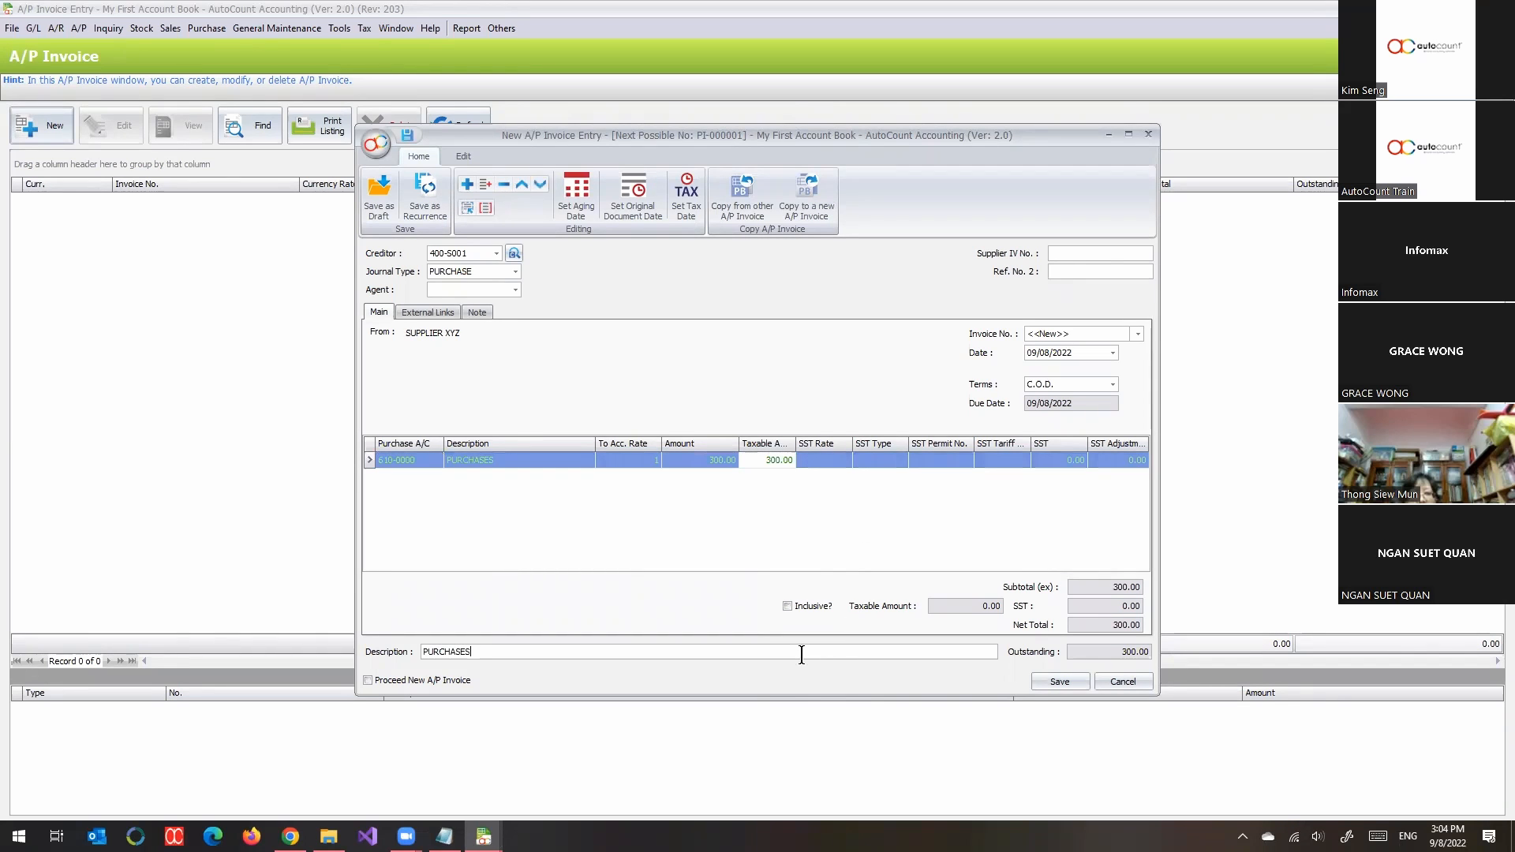
pyautogui.click(1067, 682)
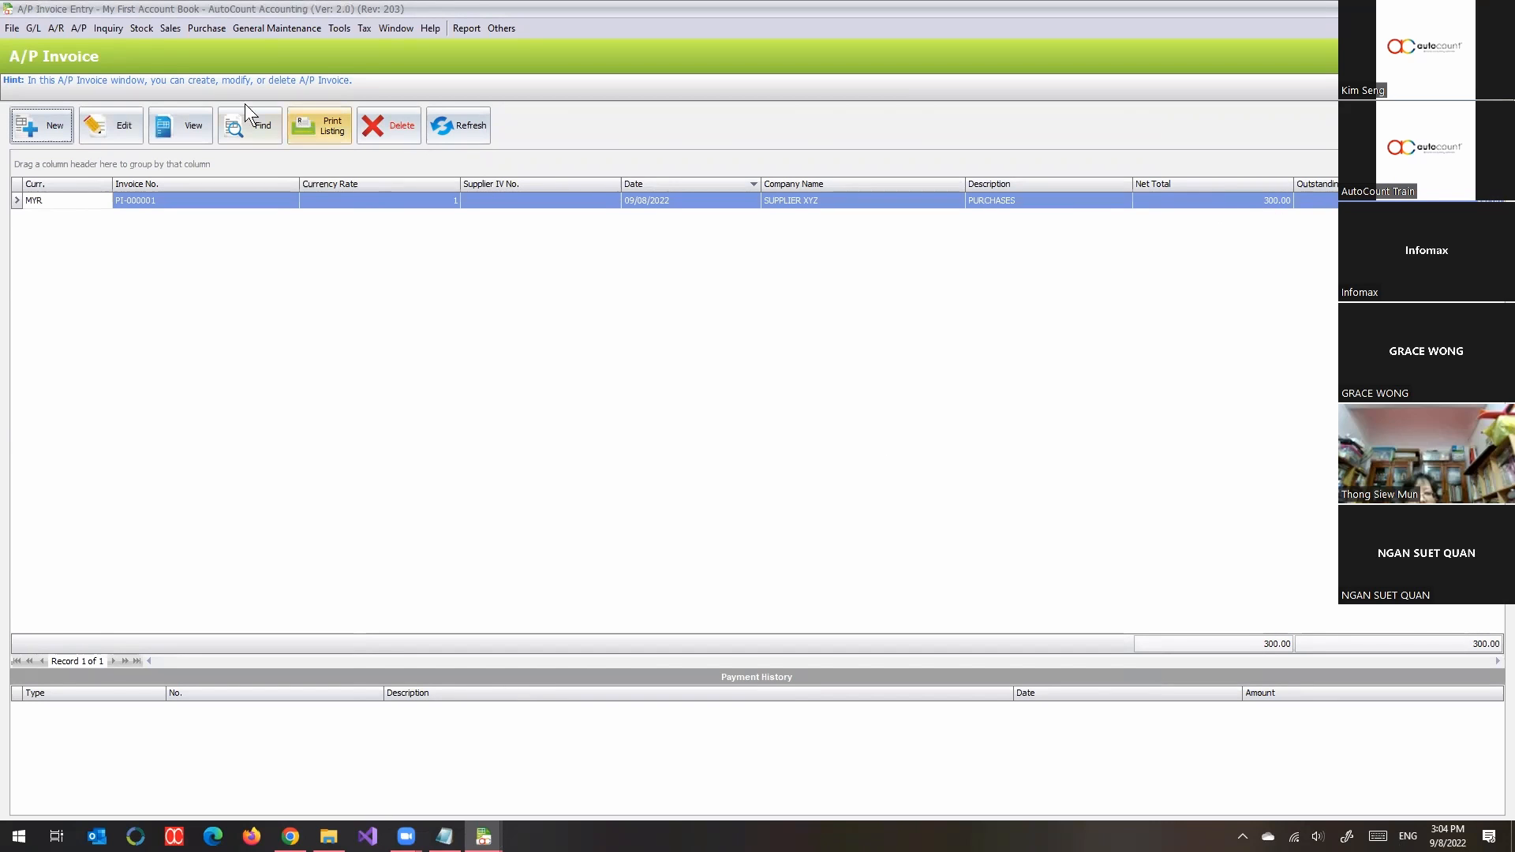
# Start a new A/R and A/P contra entry with debtor CUSTOMER XYZ and creditor SUPPLIER XYZ.
pyautogui.click(56, 28)
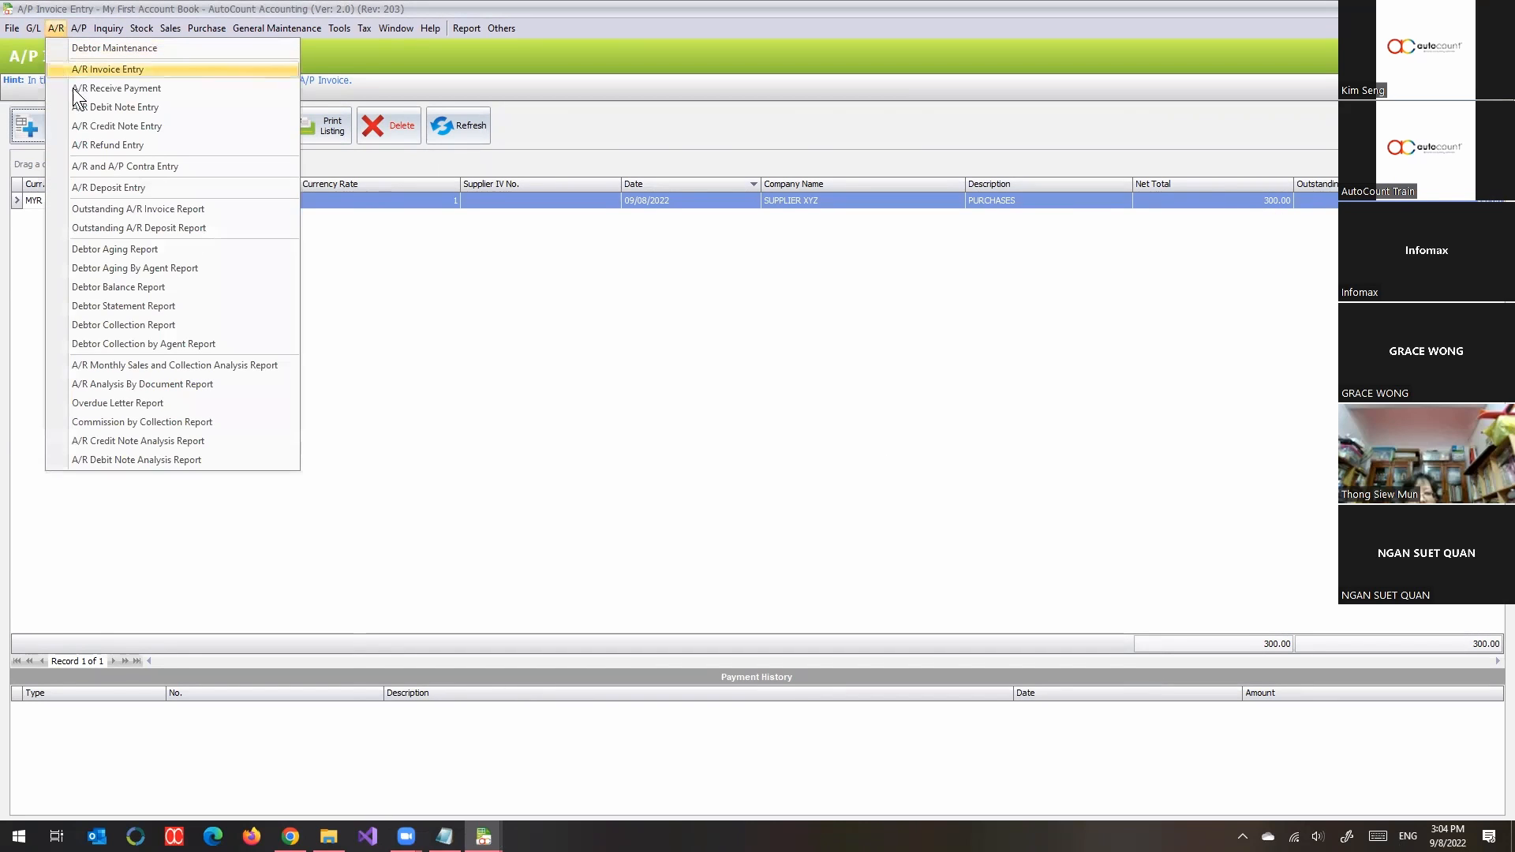
pyautogui.click(184, 169)
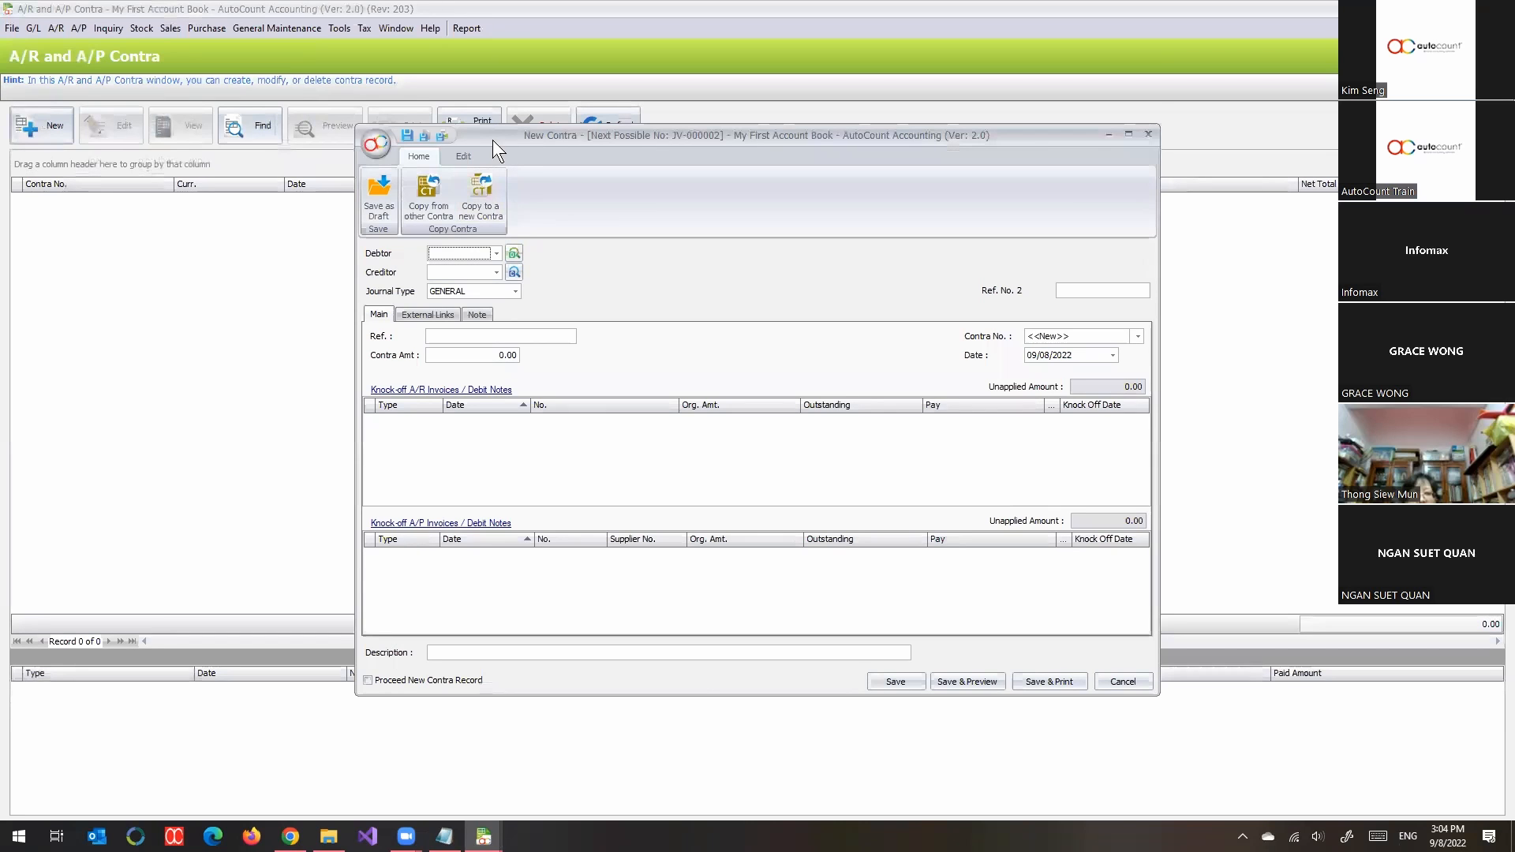
pyautogui.moveTo(493, 140); pyautogui.dragTo(367, 71)
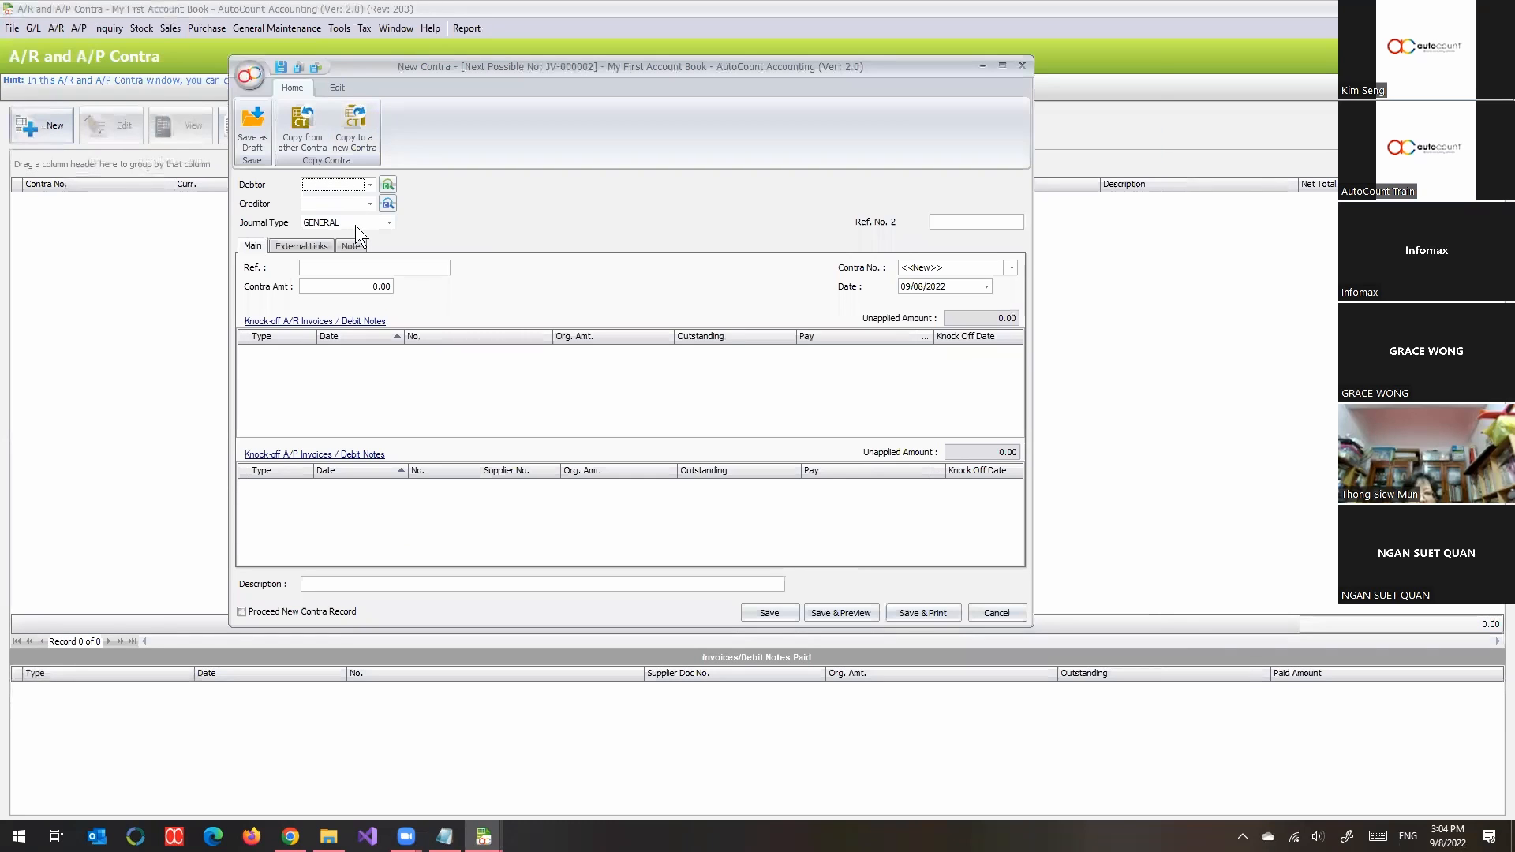
pyautogui.click(370, 186)
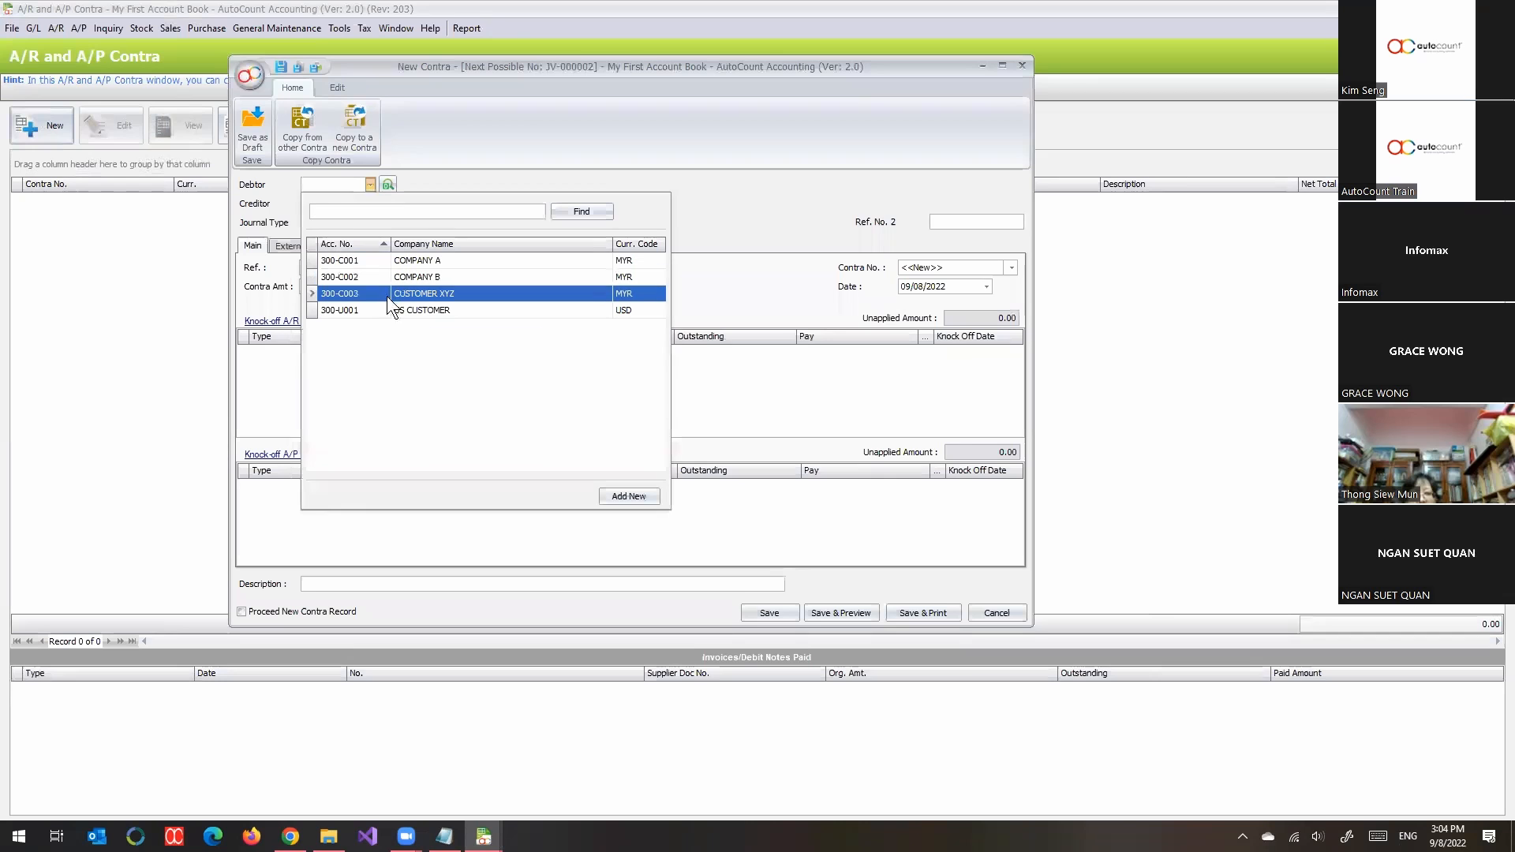
pyautogui.click(394, 292)
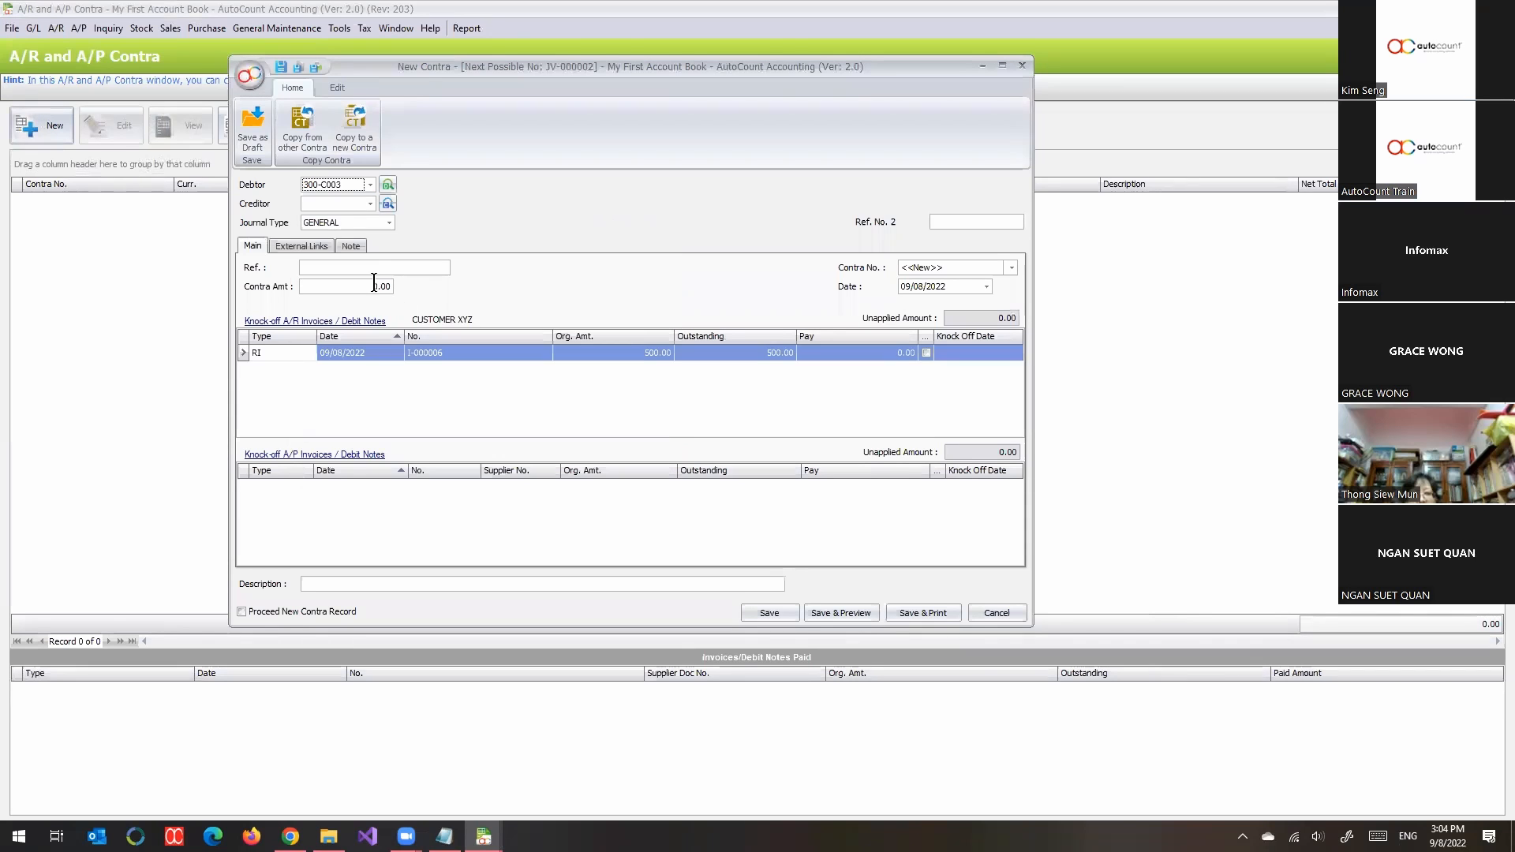
pyautogui.click(369, 203)
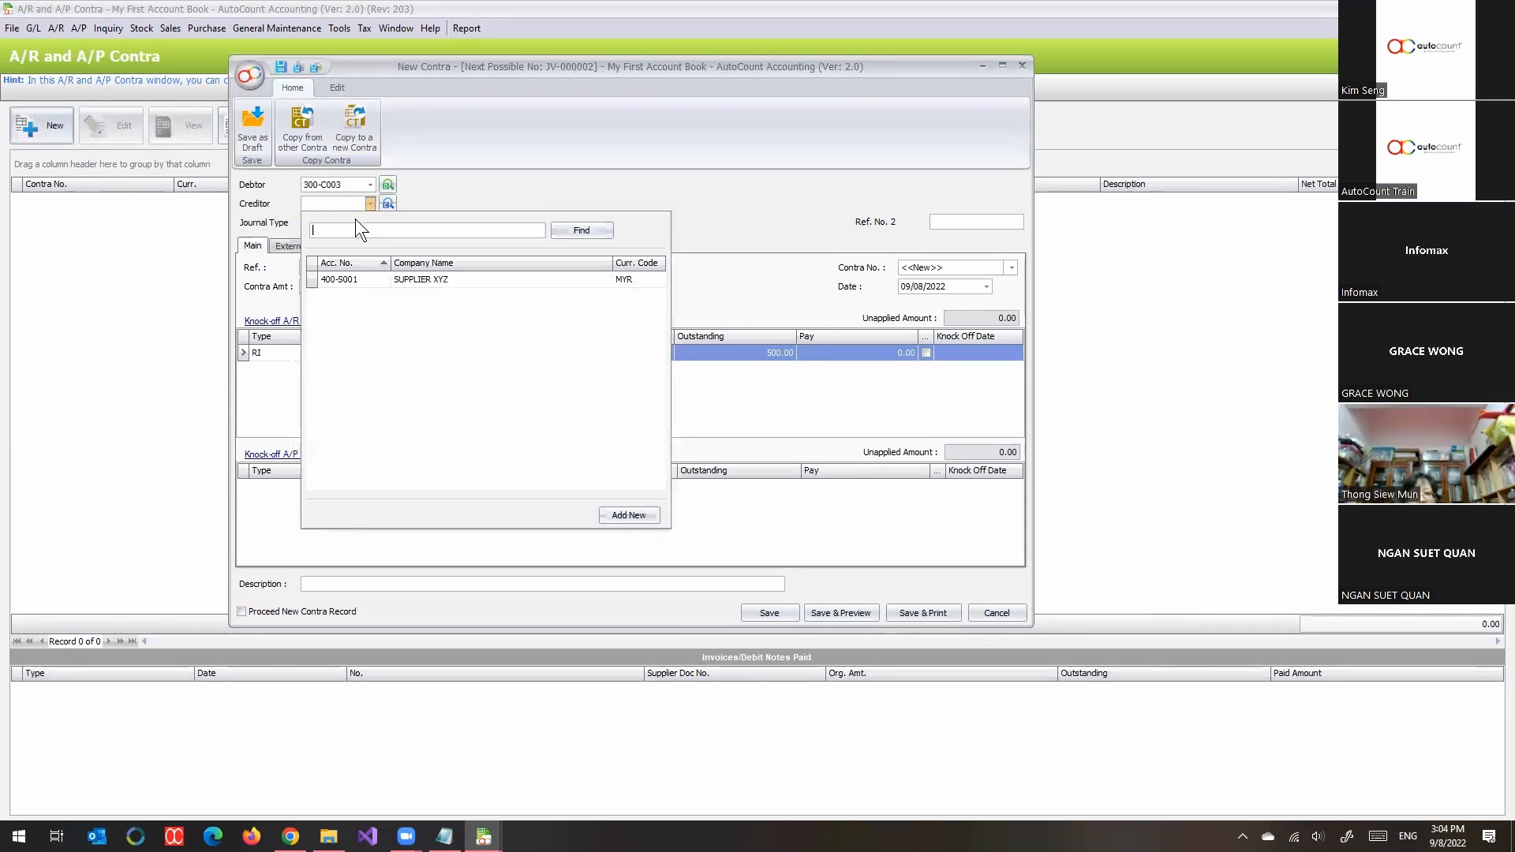
pyautogui.click(328, 279)
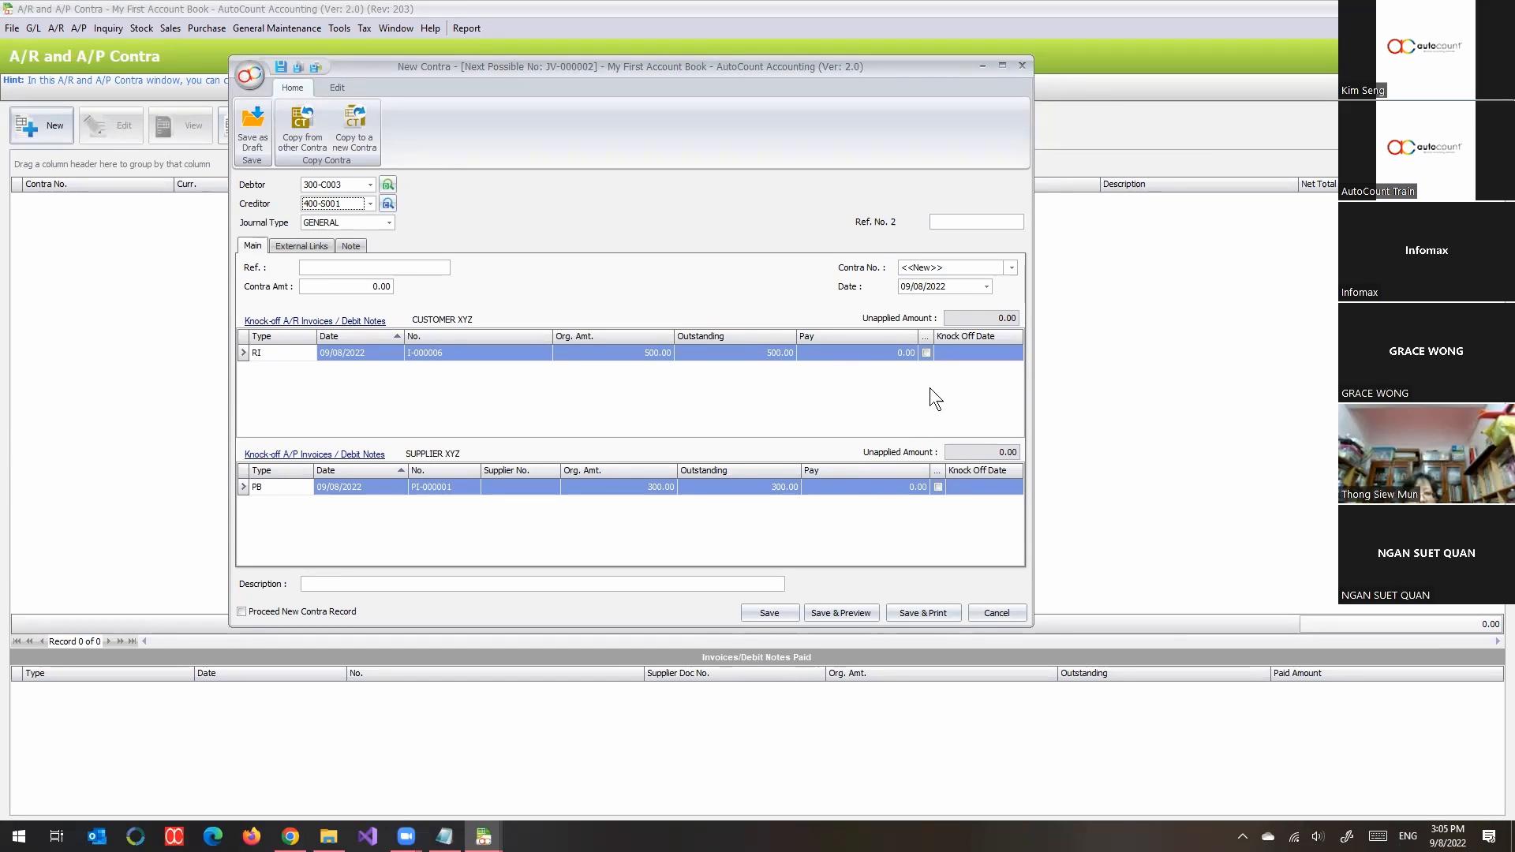
# Knock off supplier invoice PI-000001 in full and set the pay amount for customer invoice I-000006 to 300.
pyautogui.click(938, 487)
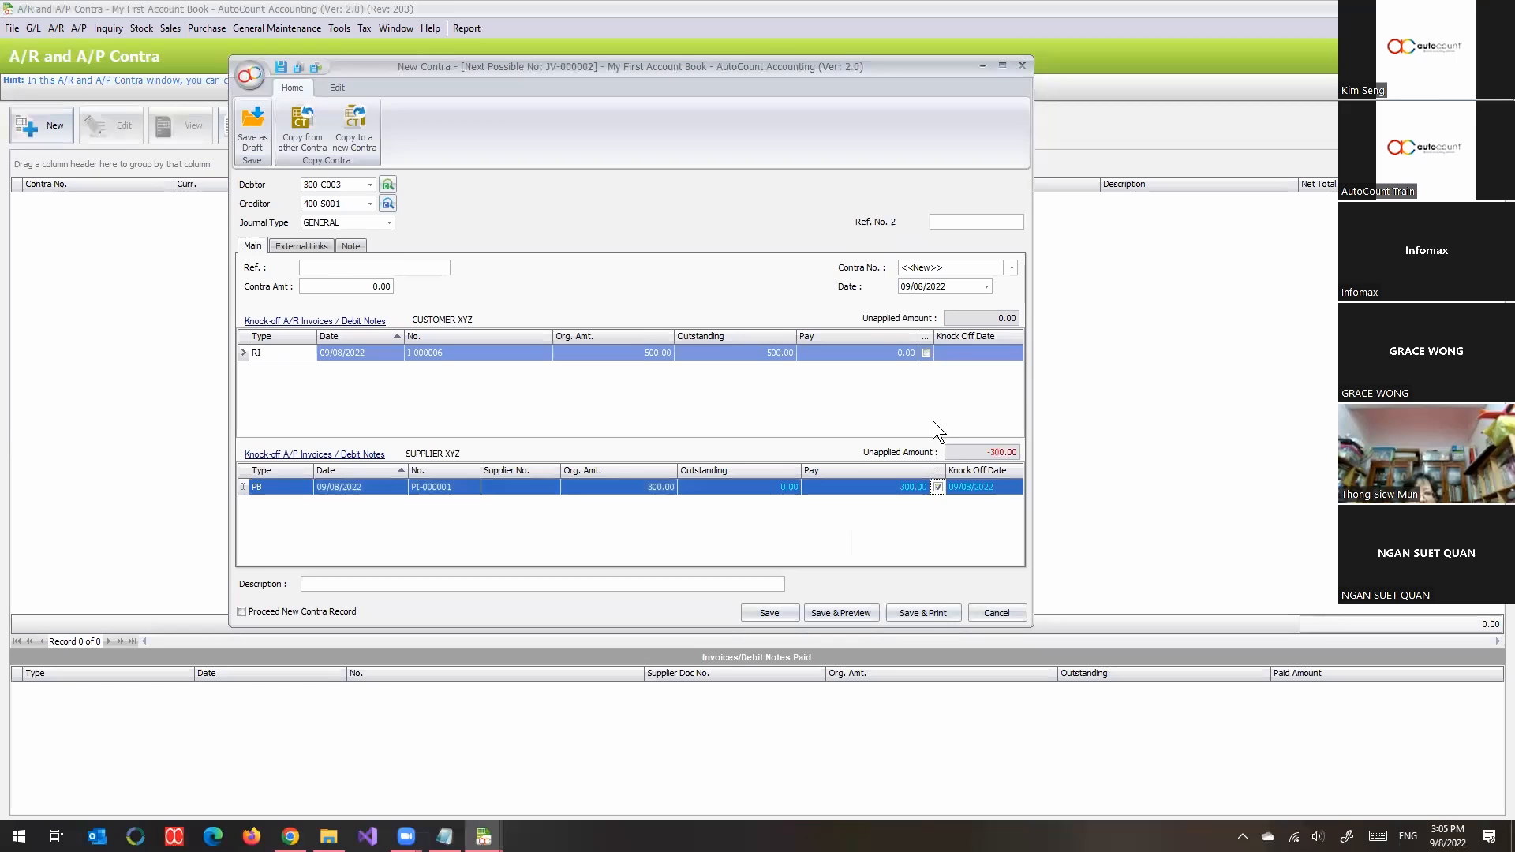
pyautogui.click(928, 353)
pyautogui.click(928, 353)
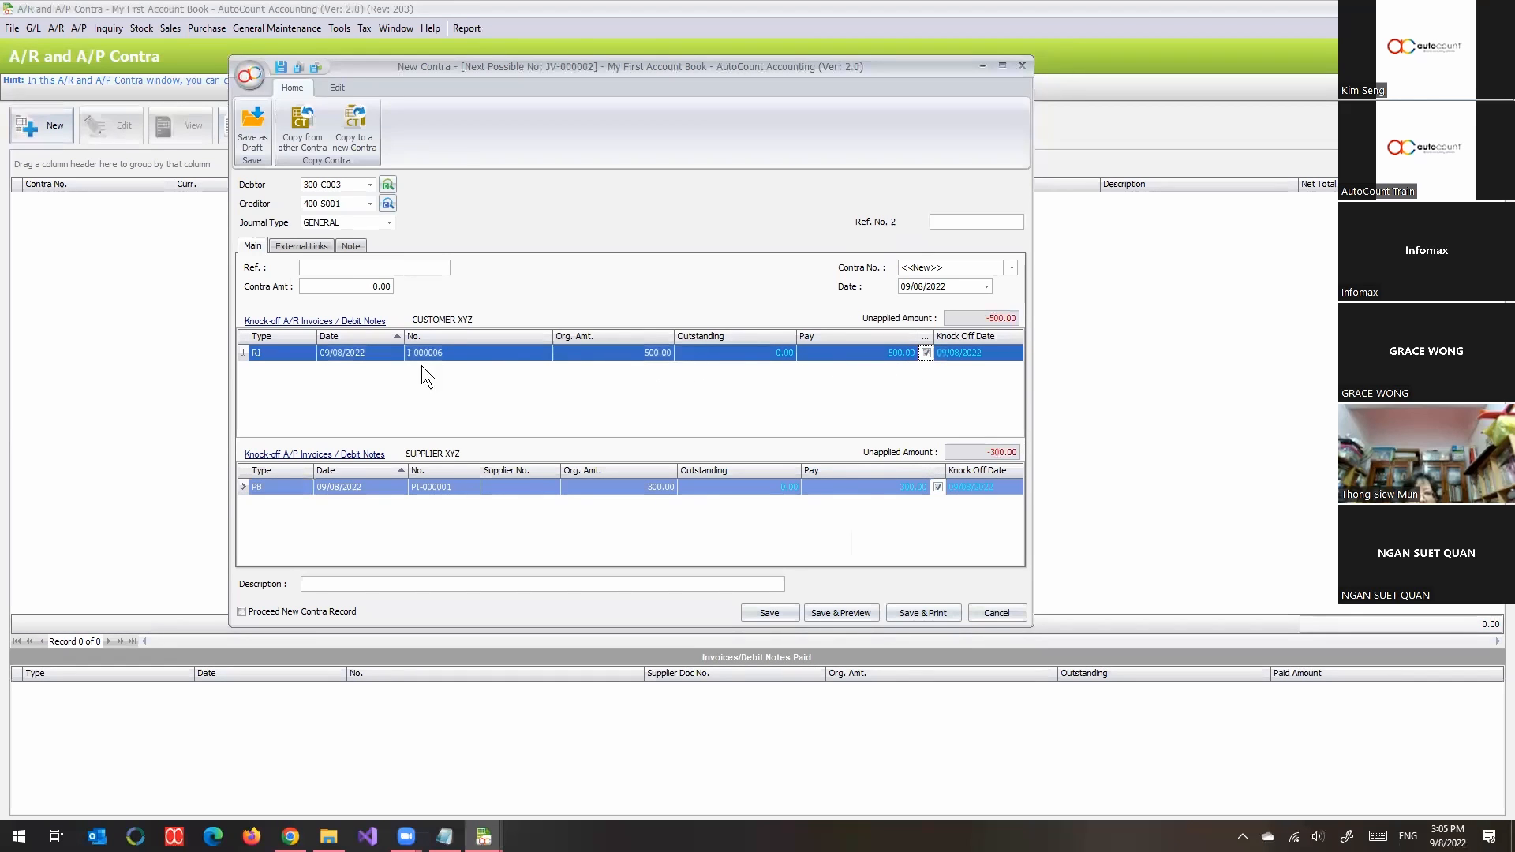
pyautogui.click(848, 351)
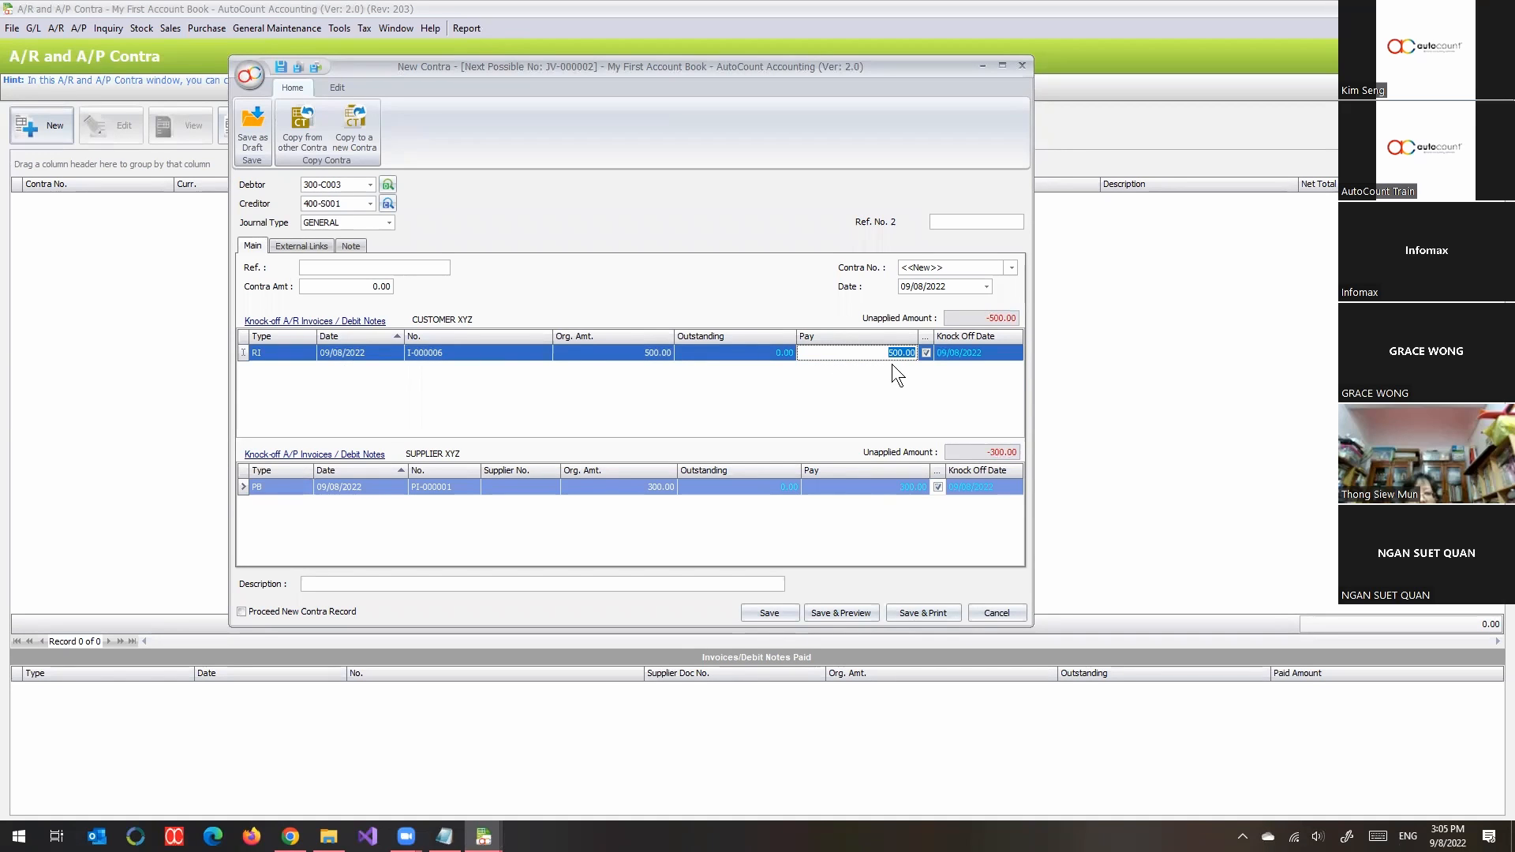
pyautogui.write('300')
pyautogui.press('Tab')
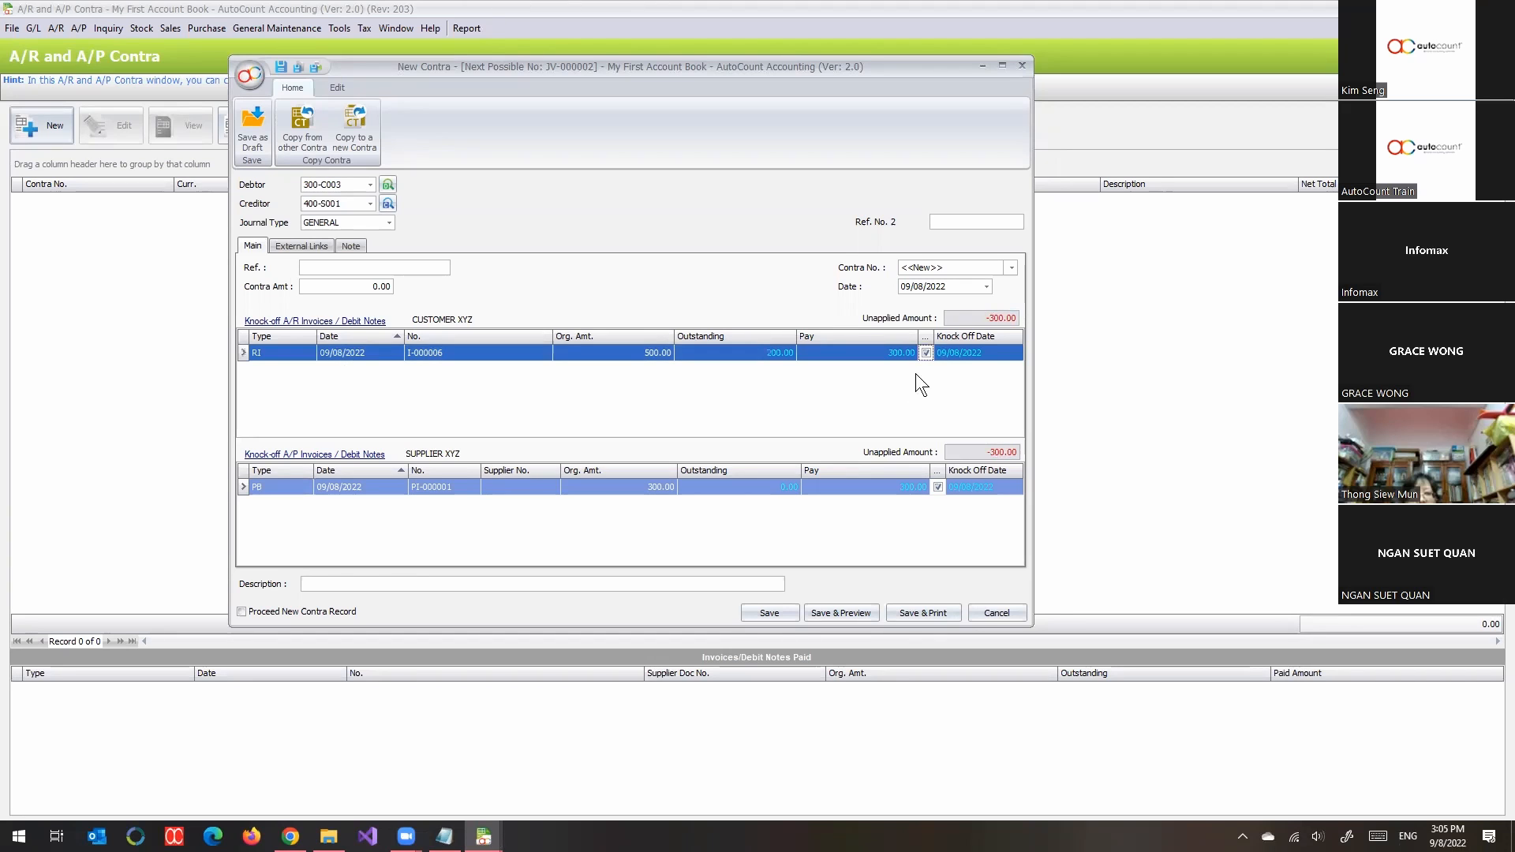
# Clear the knock-off on customer invoice I-000006, reapply it and re-enter 300 as its pay amount.
pyautogui.click(927, 353)
pyautogui.click(928, 353)
pyautogui.click(896, 353)
pyautogui.write('300')
pyautogui.press('Tab')
# Set the contra amount to 300 with the description CONTRA XYZ, and save the contra entry.
pyautogui.click(385, 286)
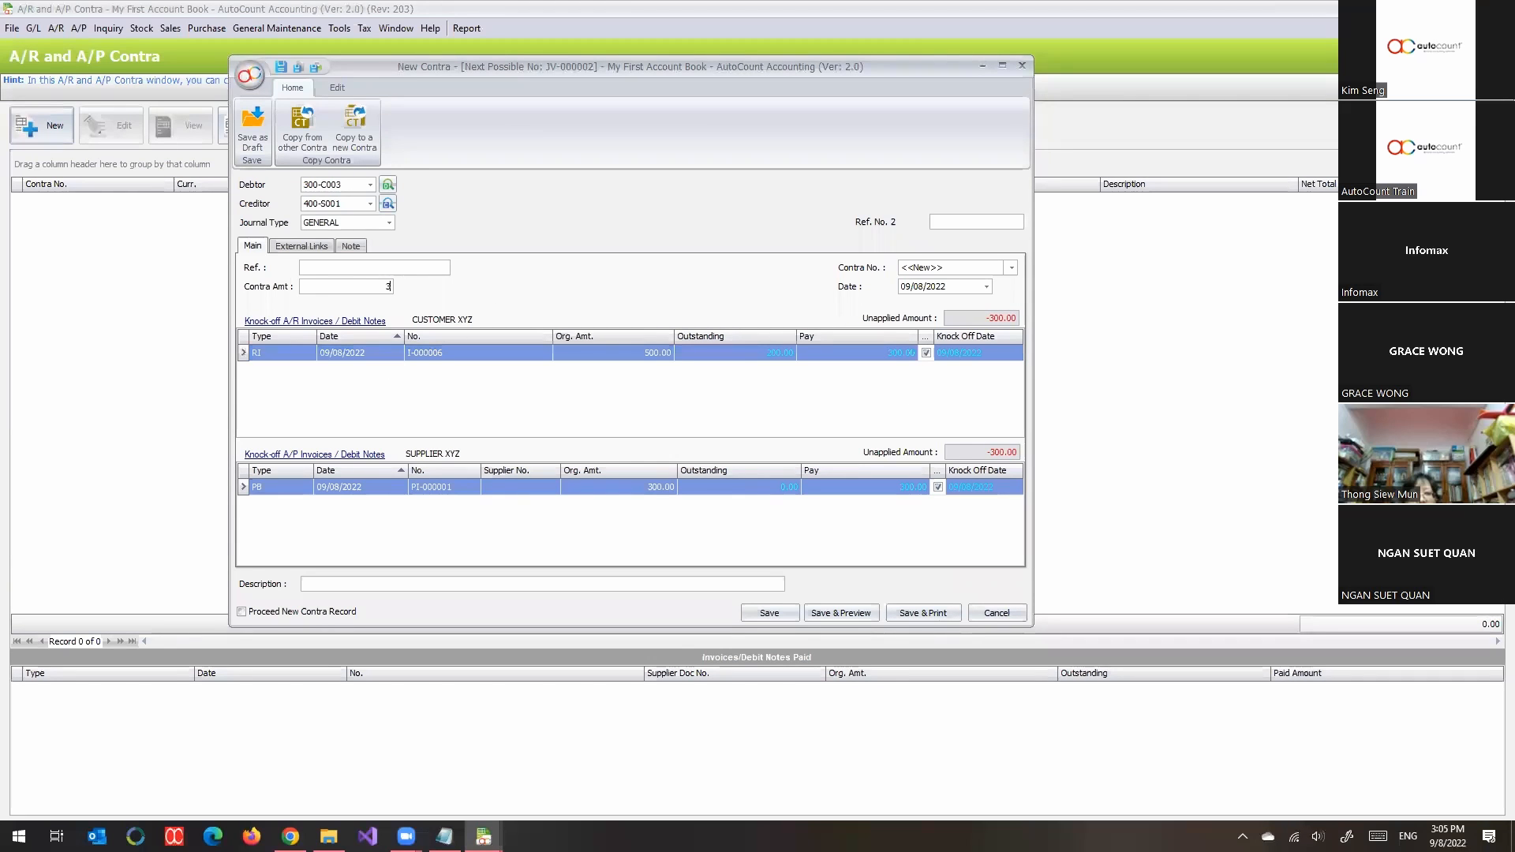
pyautogui.write('300')
pyautogui.click(495, 396)
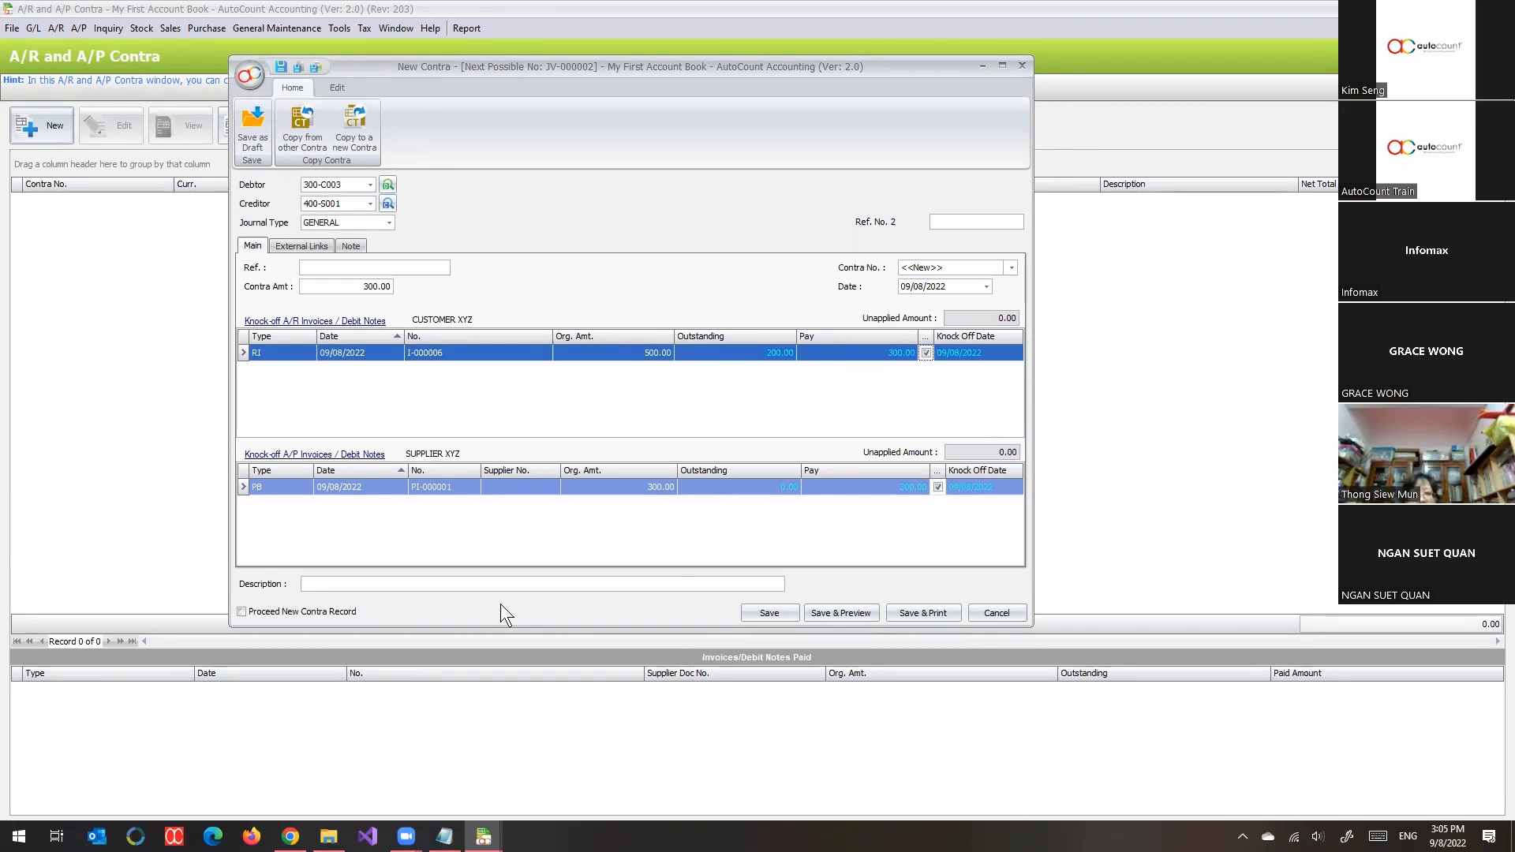
pyautogui.click(517, 583)
pyautogui.write('CO')
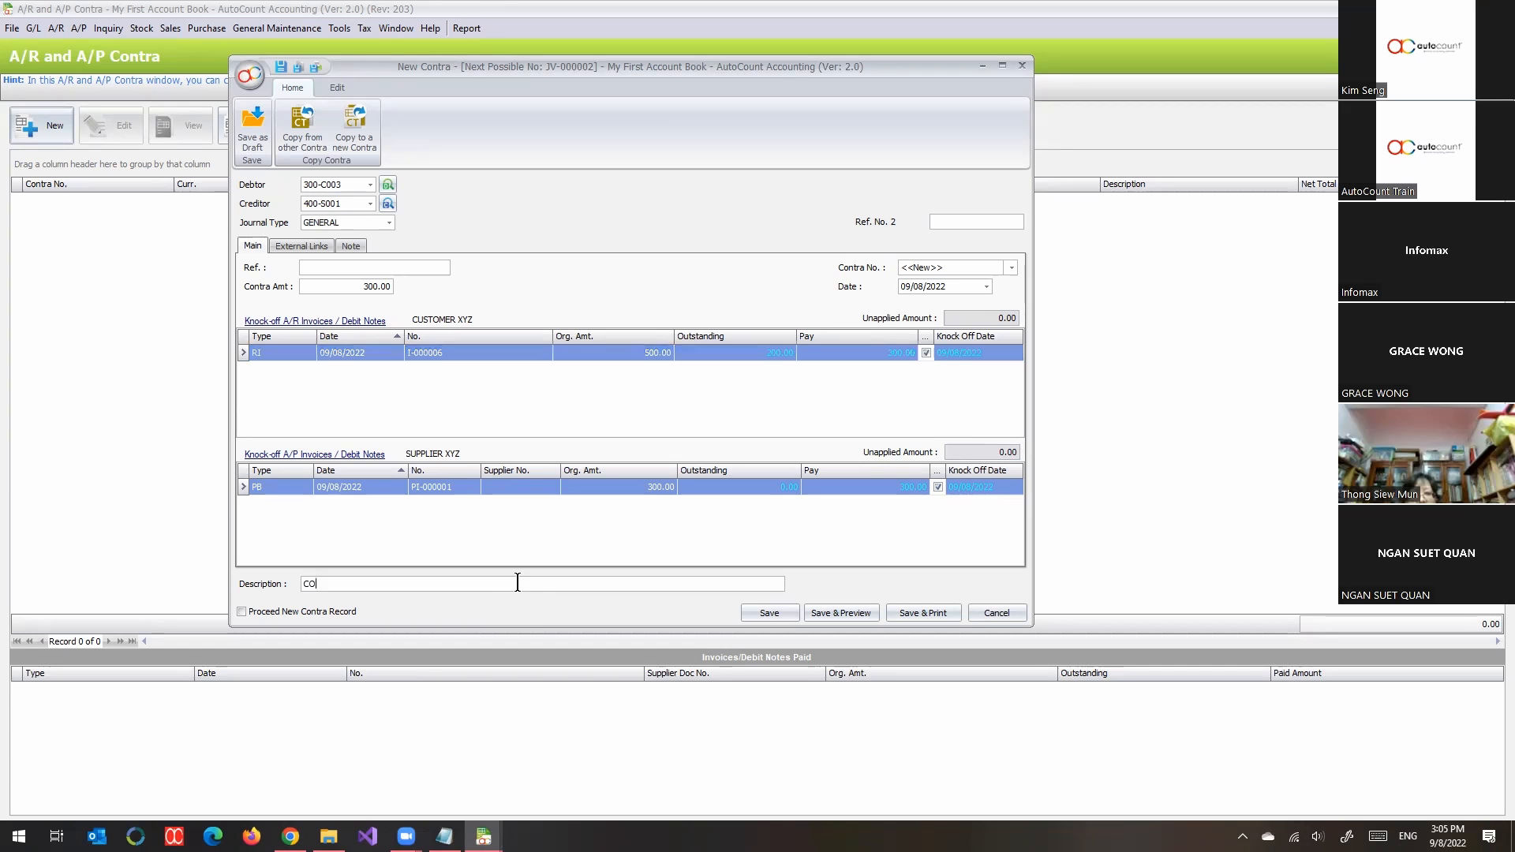
pyautogui.write('NTRA XYZ')
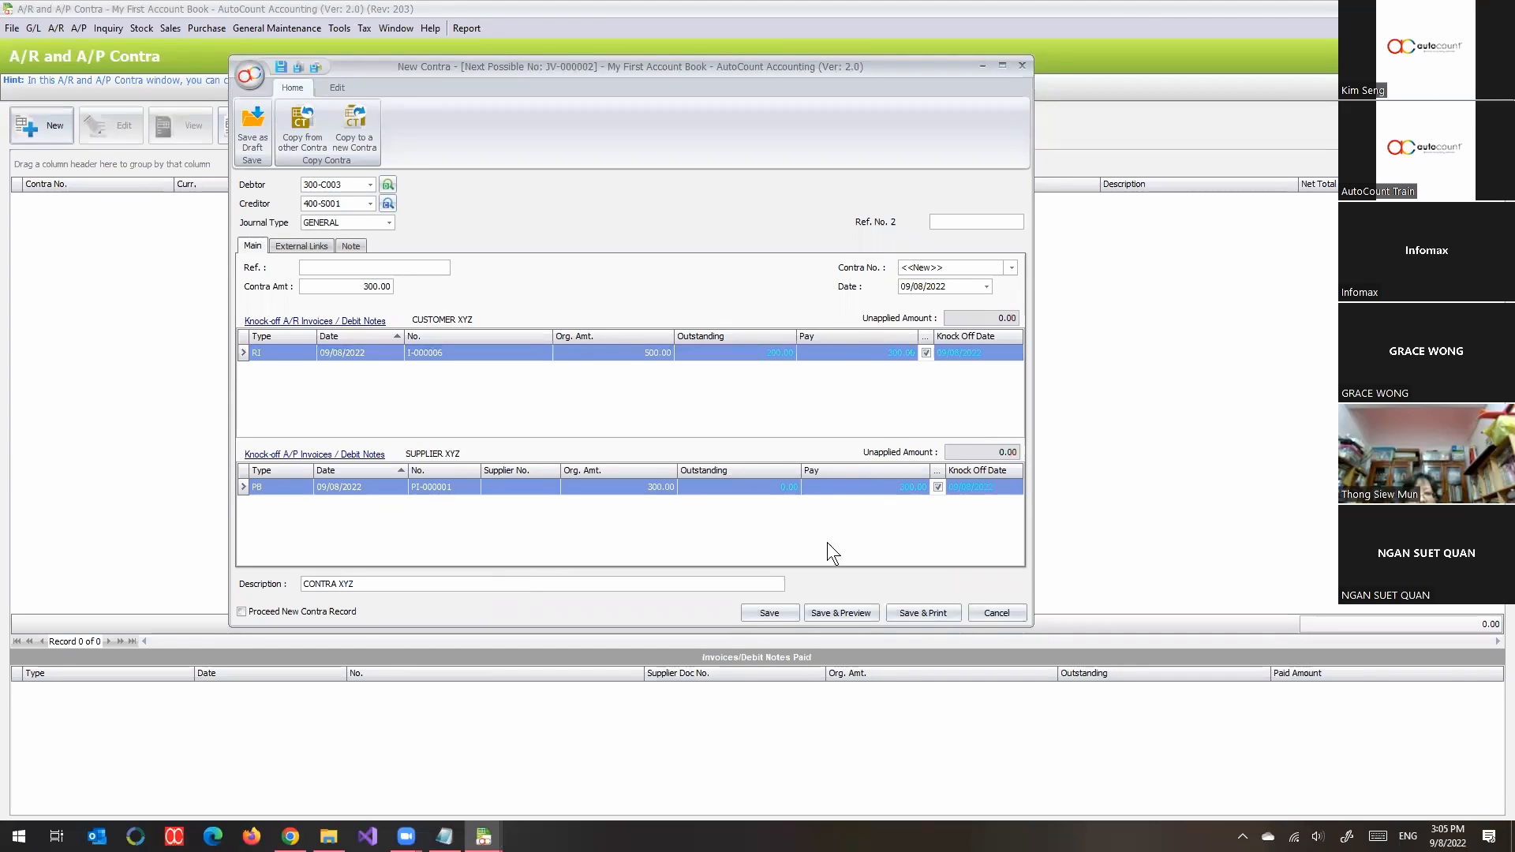
pyautogui.click(776, 613)
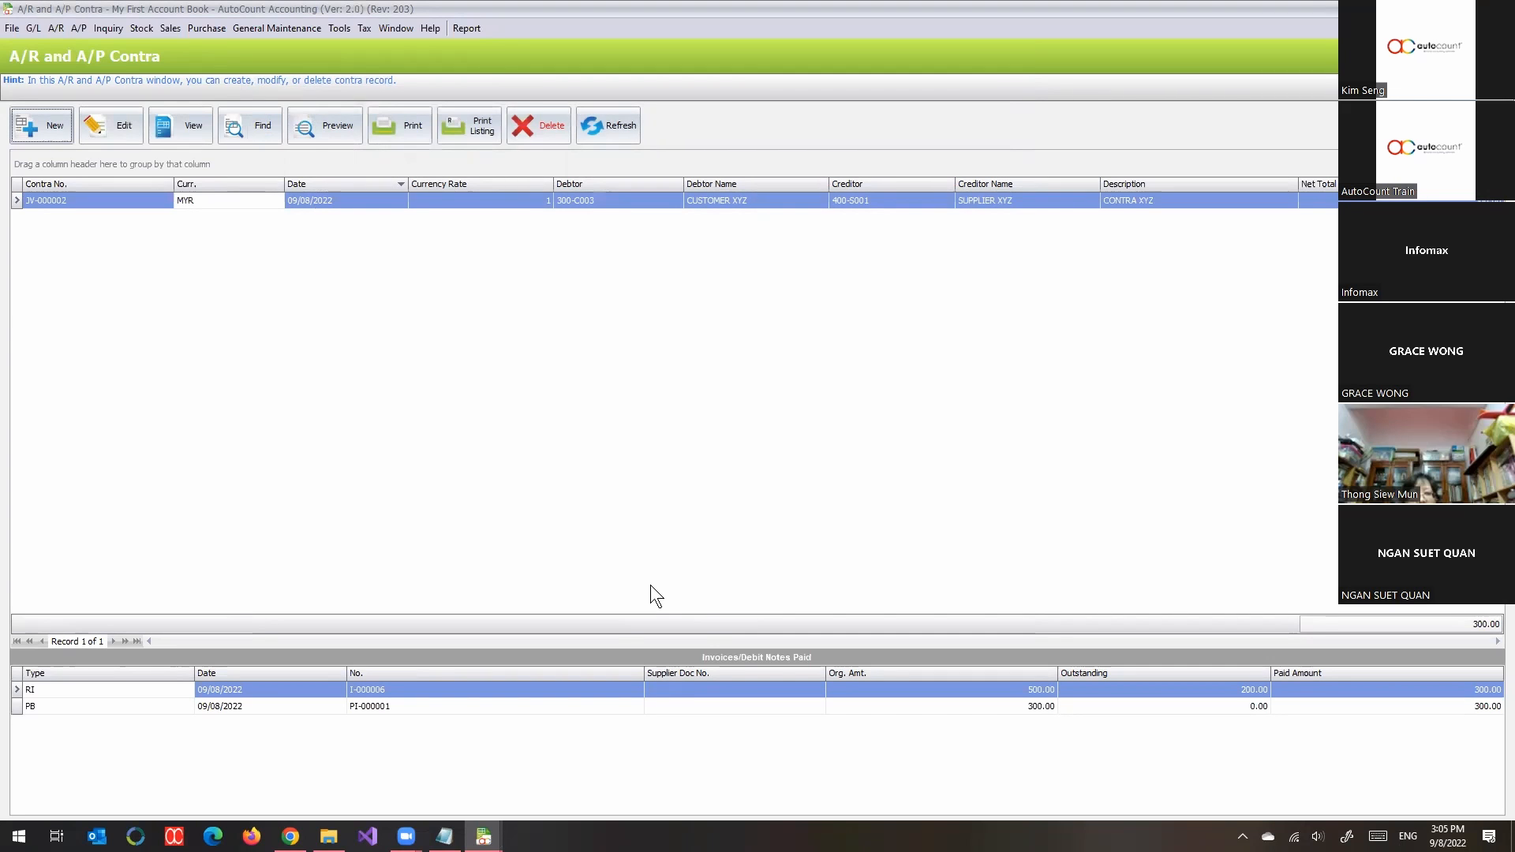
# Create a new creditor with the company name XYZ USD, generate its account number, save it, and close the creditor list.
pyautogui.click(54, 26)
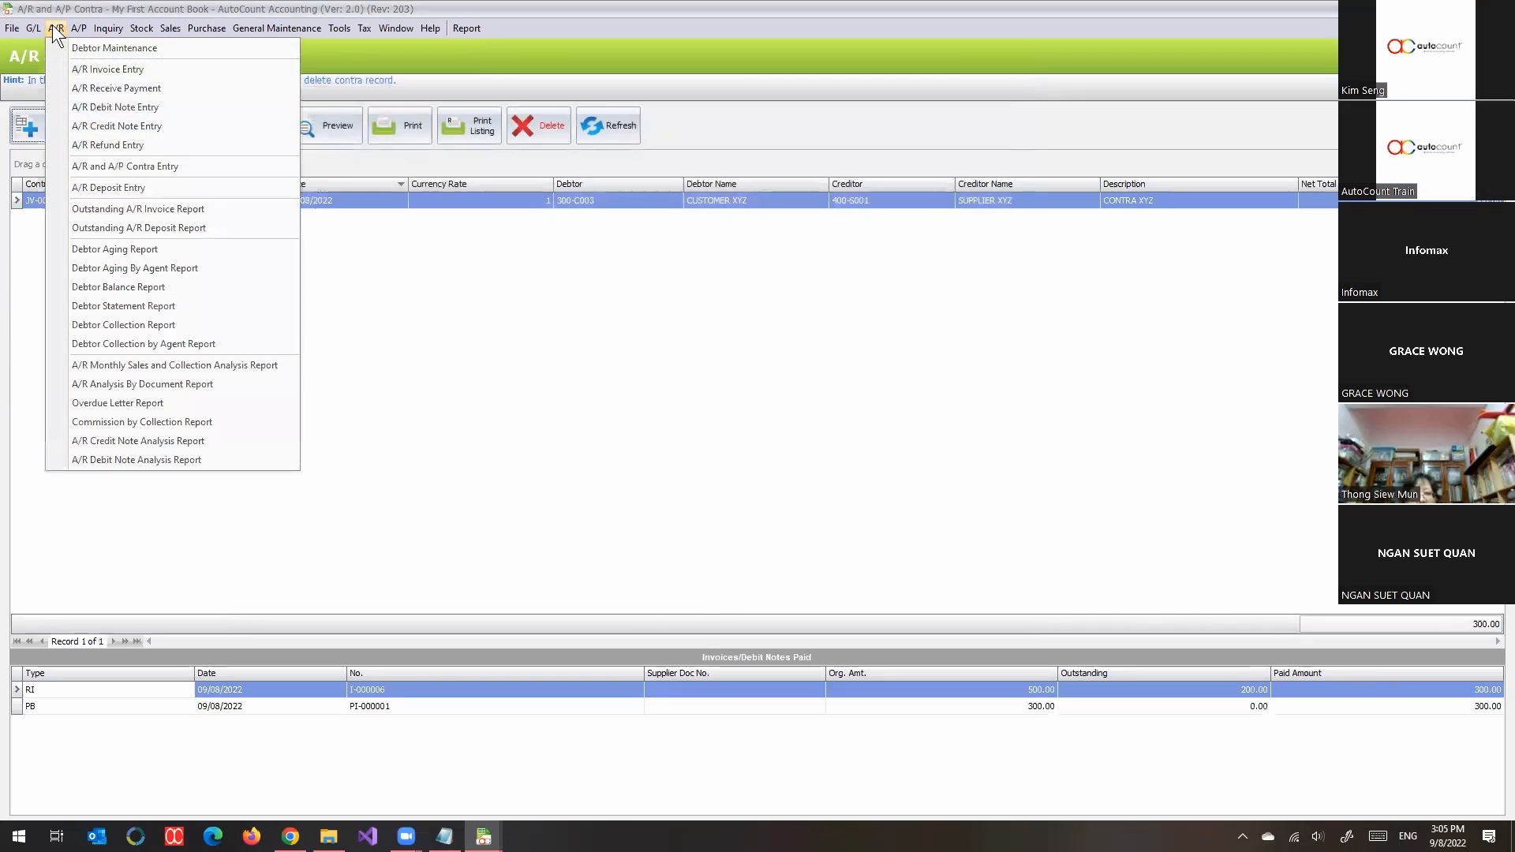
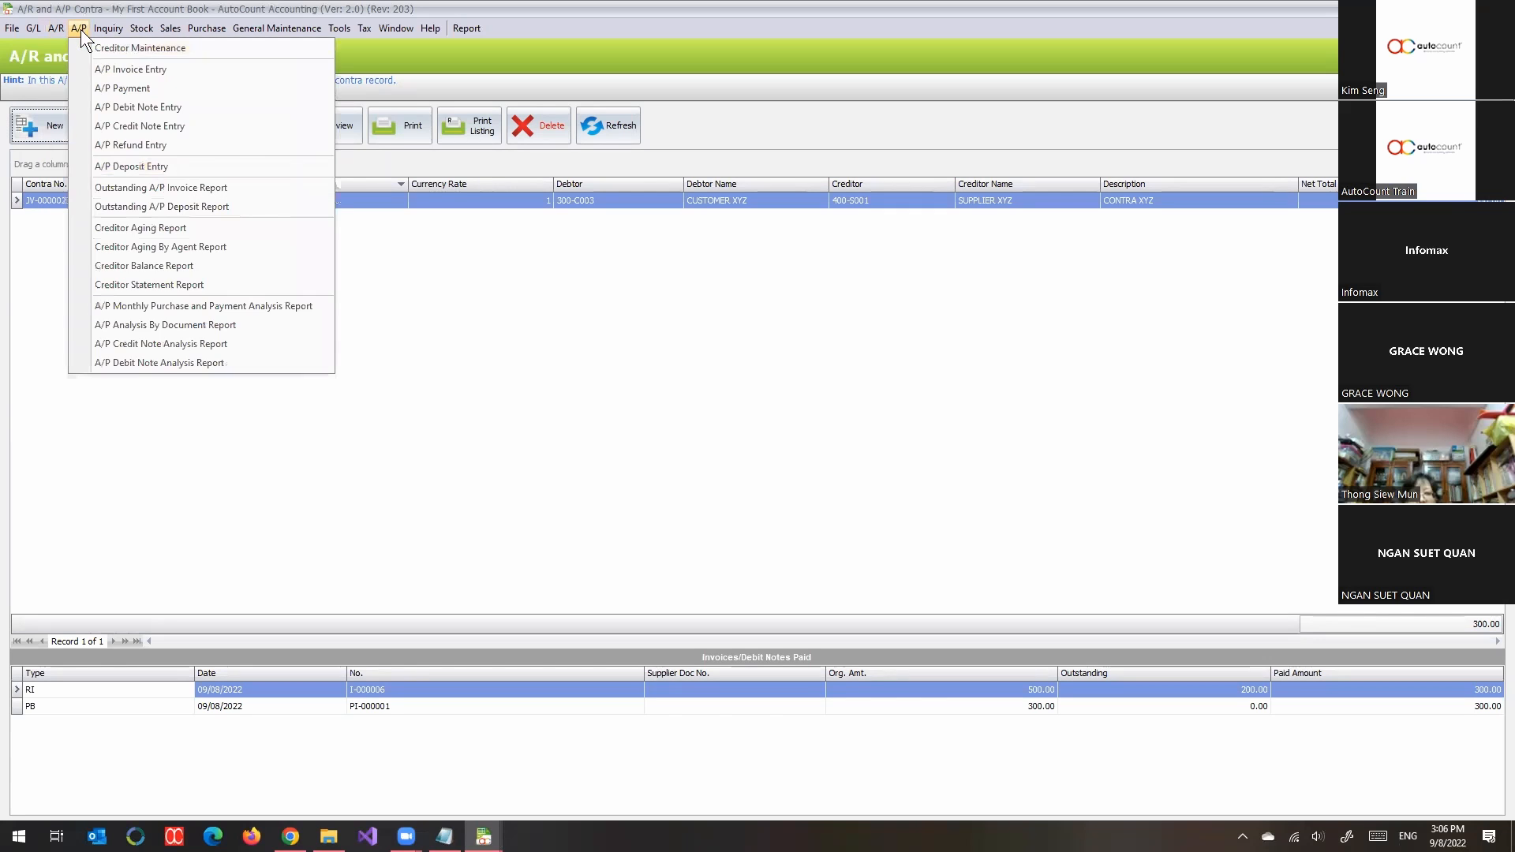
pyautogui.click(91, 49)
pyautogui.click(53, 127)
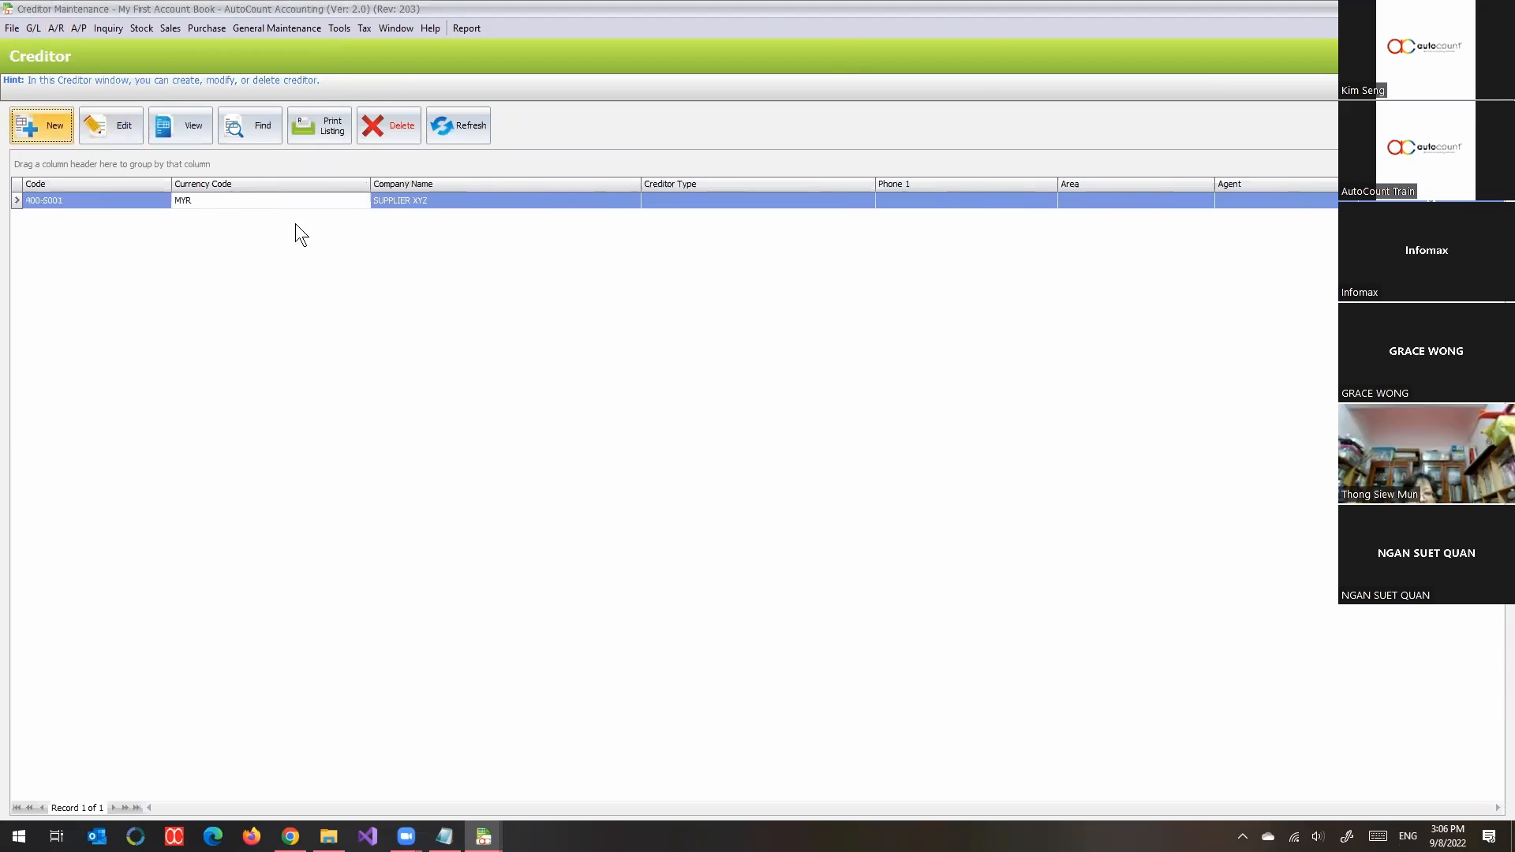
pyautogui.click(677, 232)
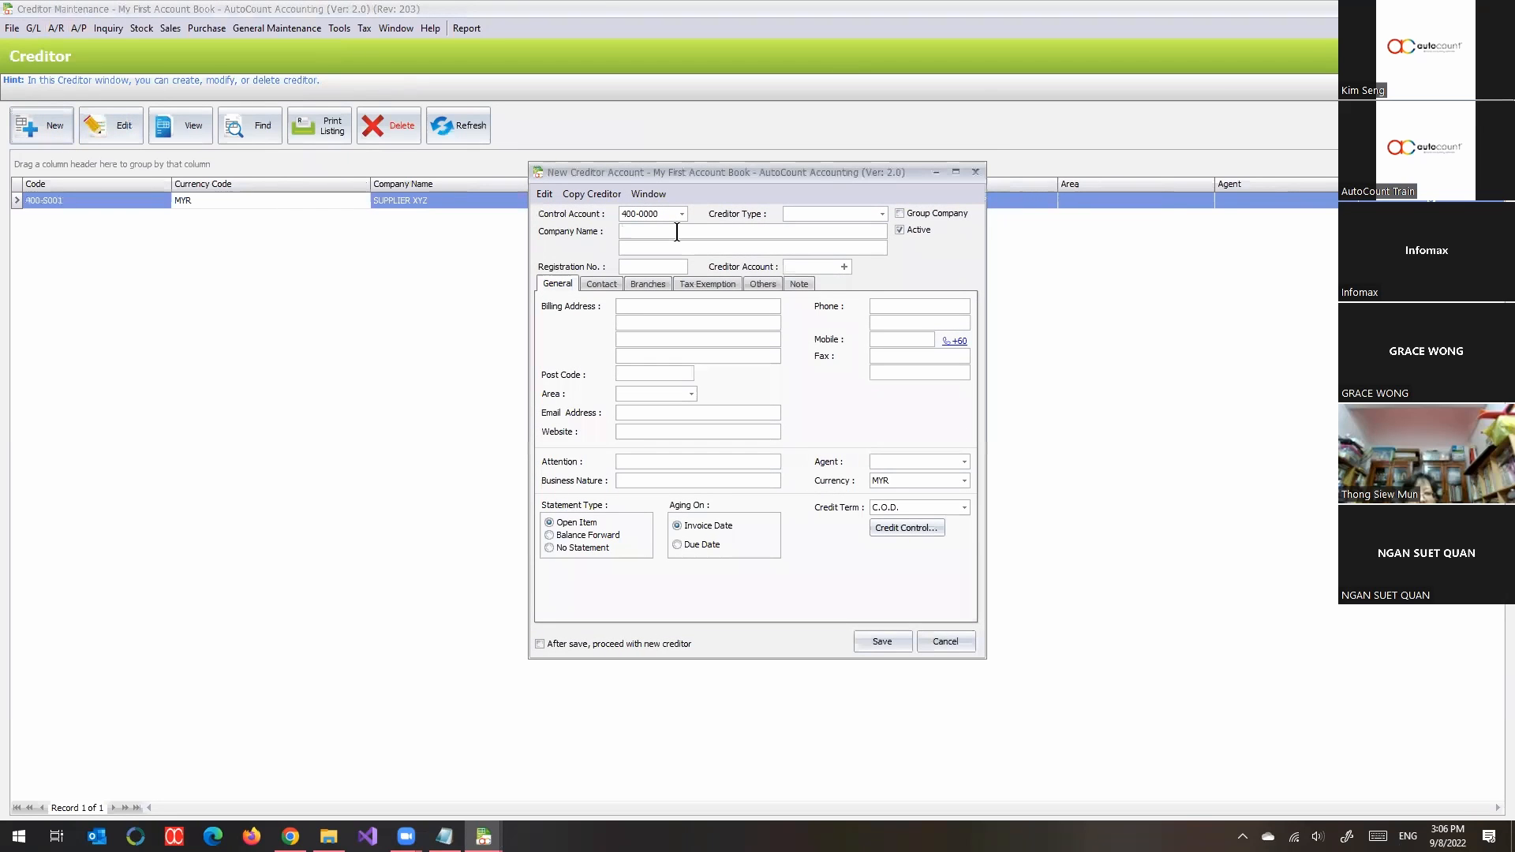
pyautogui.write('XYZ USD')
pyautogui.click(880, 644)
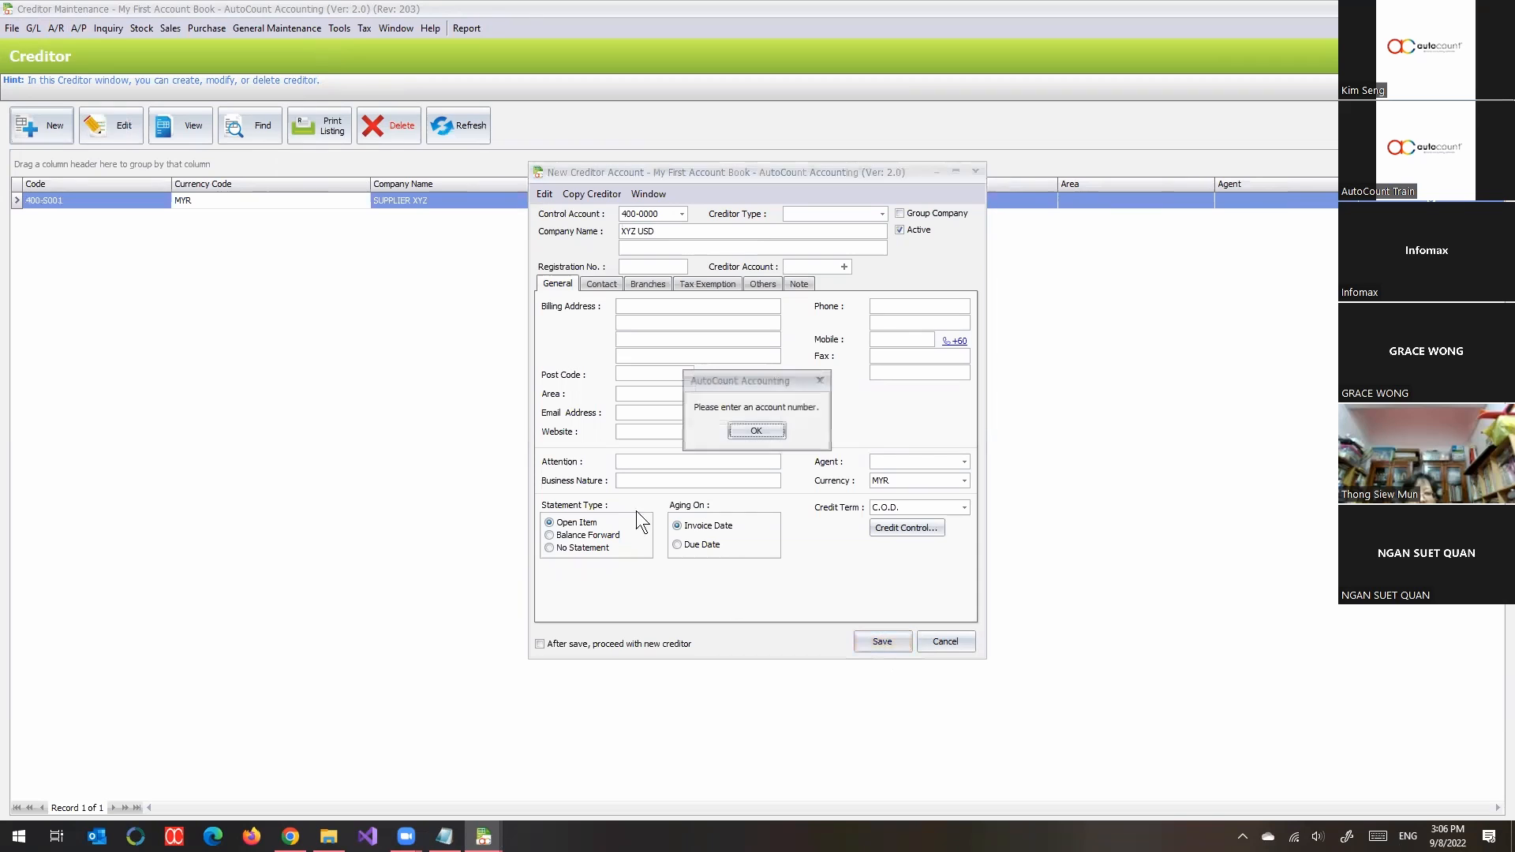
pyautogui.click(757, 431)
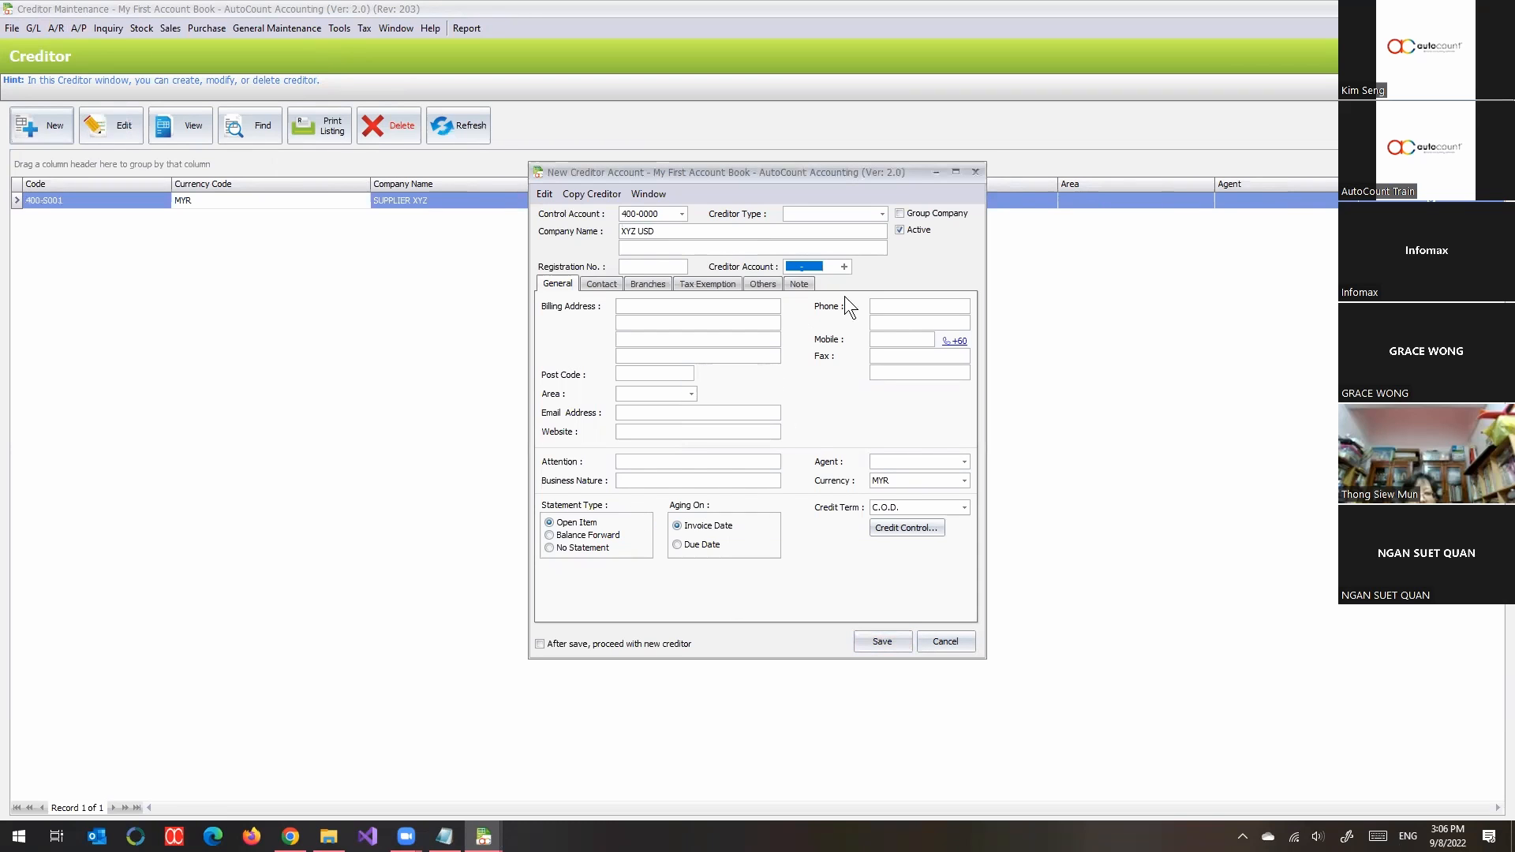
pyautogui.click(844, 267)
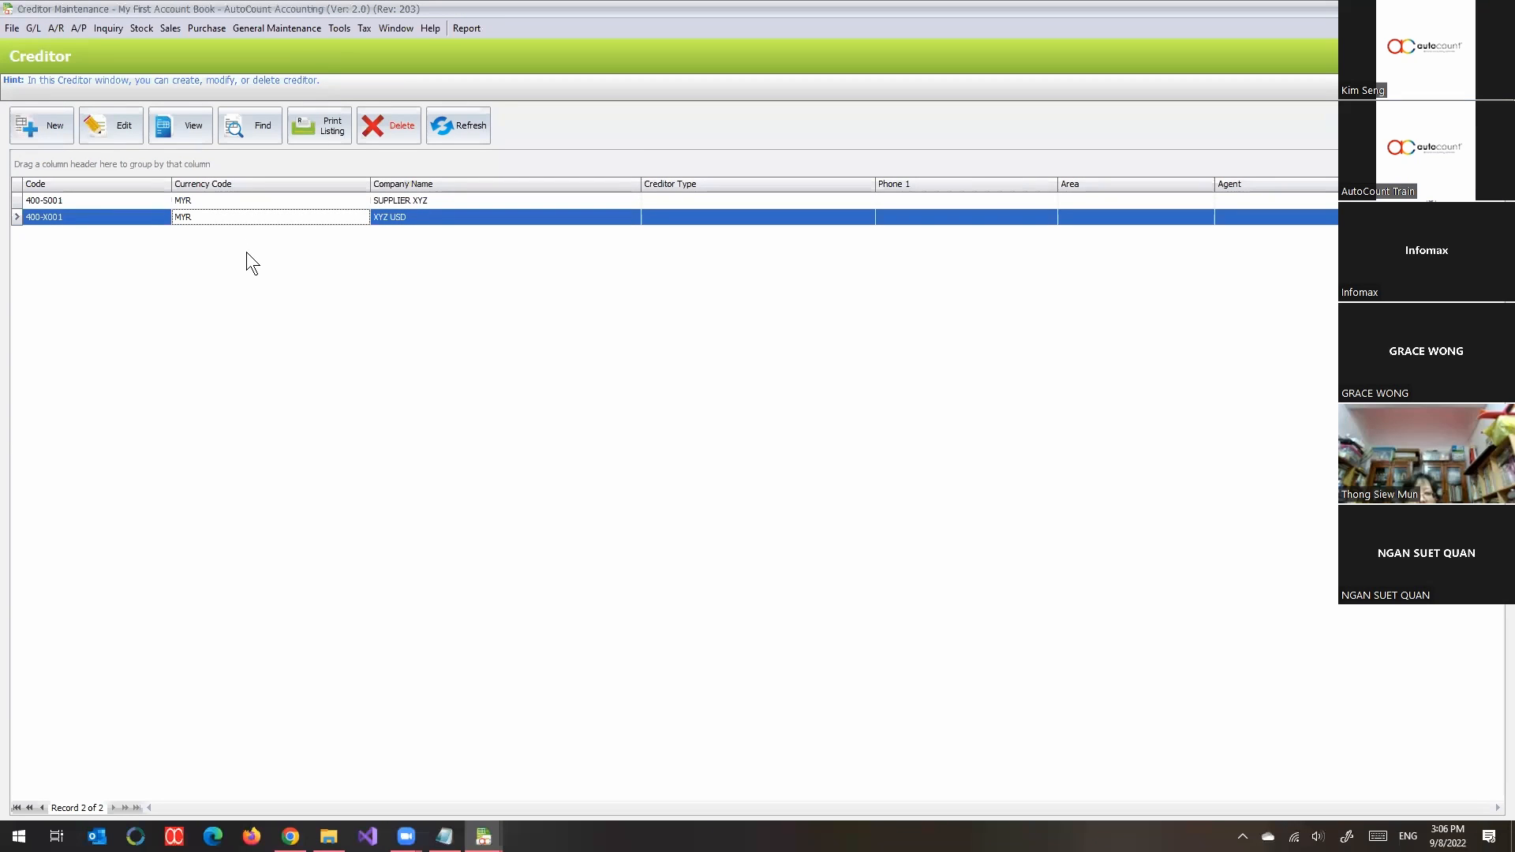
pyautogui.press('Escape')
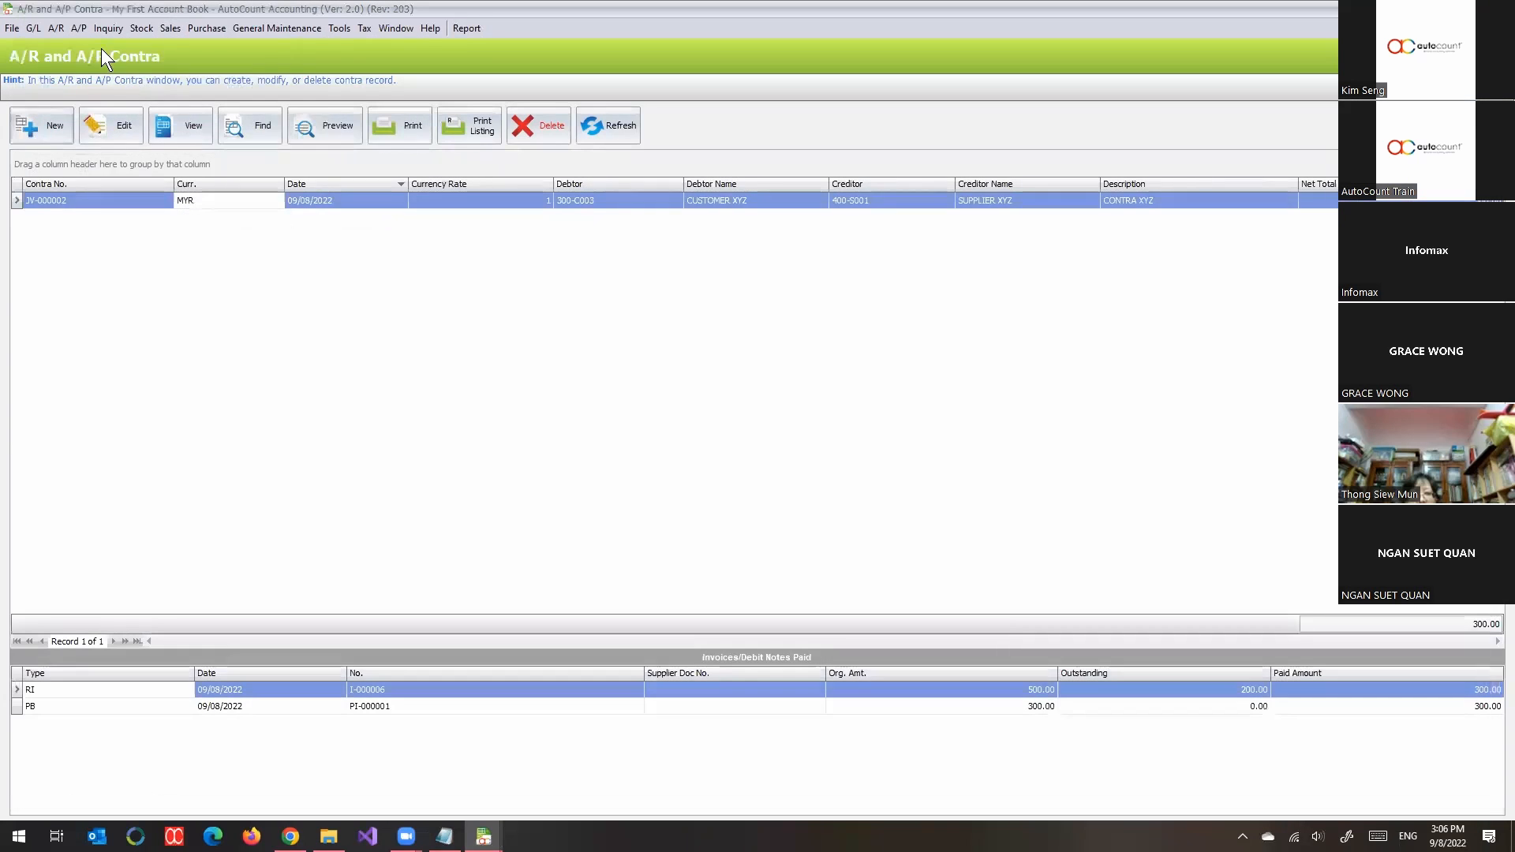
# Start a new A/P invoice for creditor XYZ USD and add a detail line.
pyautogui.click(79, 28)
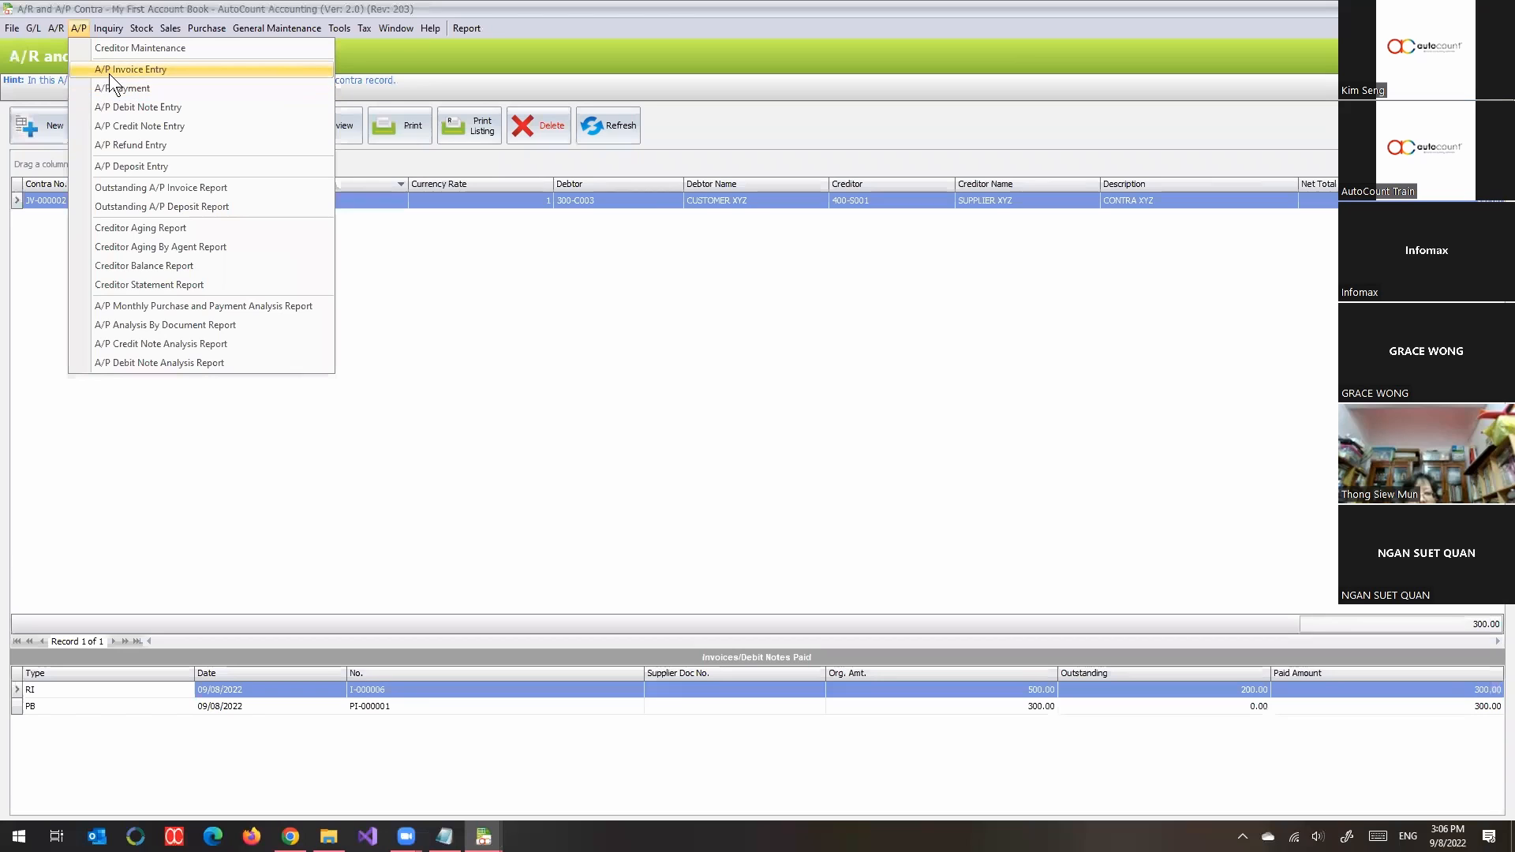
pyautogui.click(109, 73)
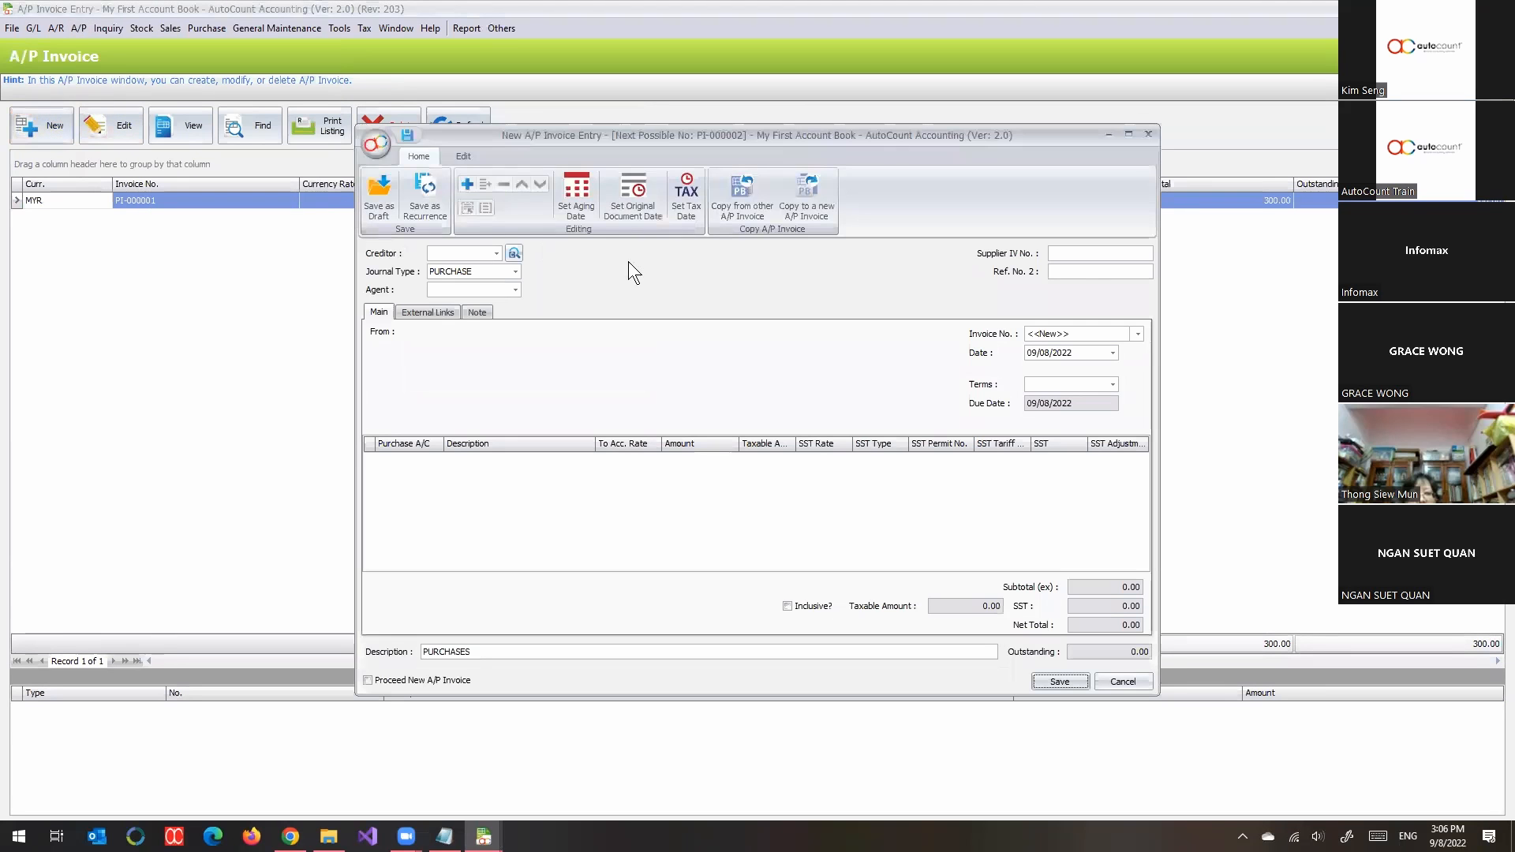
pyautogui.click(496, 253)
pyautogui.click(504, 347)
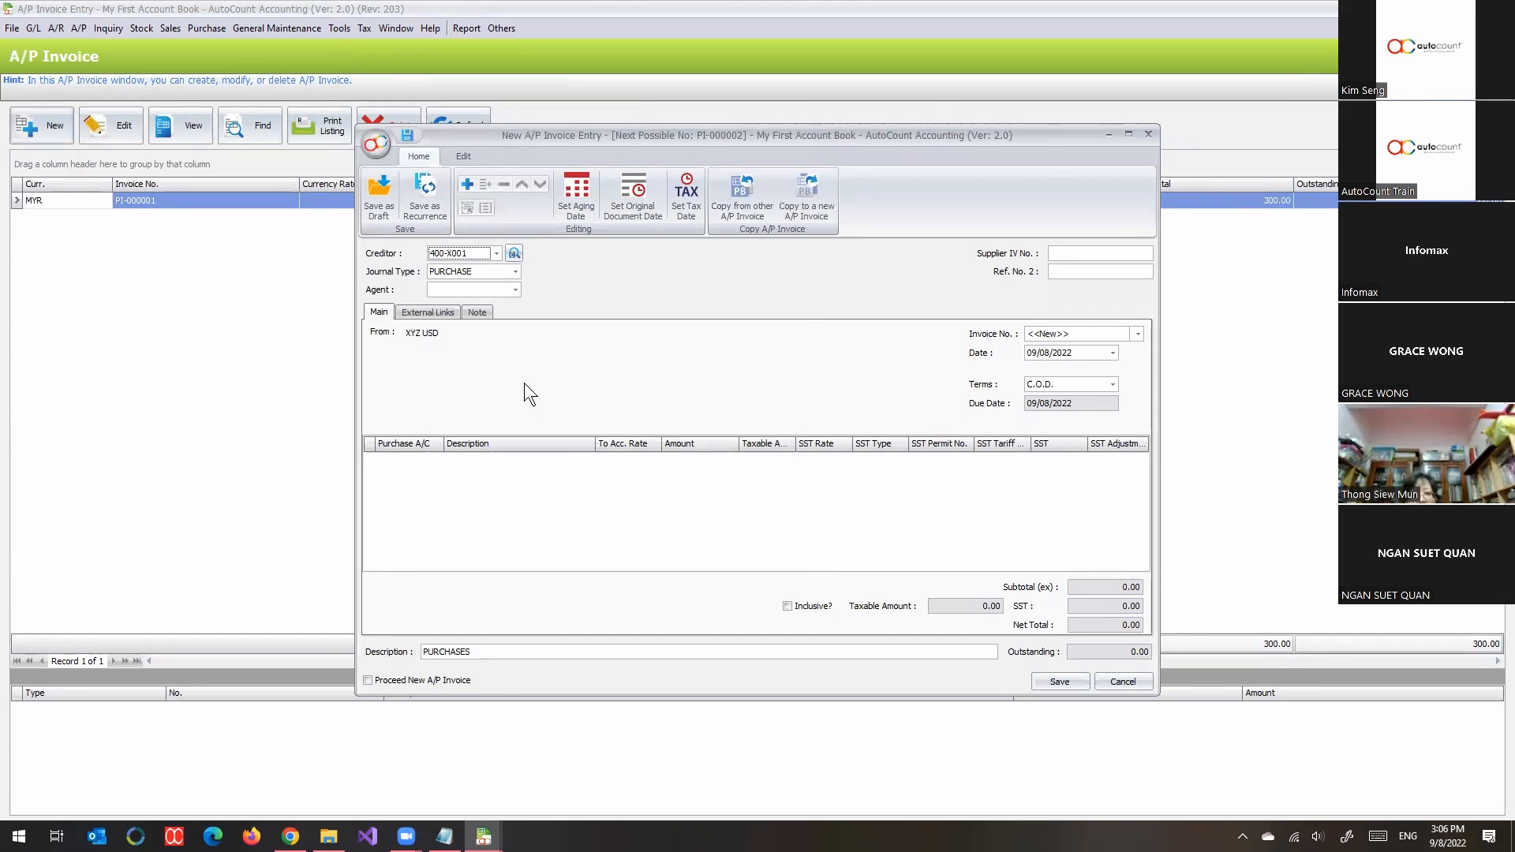
pyautogui.rightClick(577, 472)
pyautogui.click(612, 484)
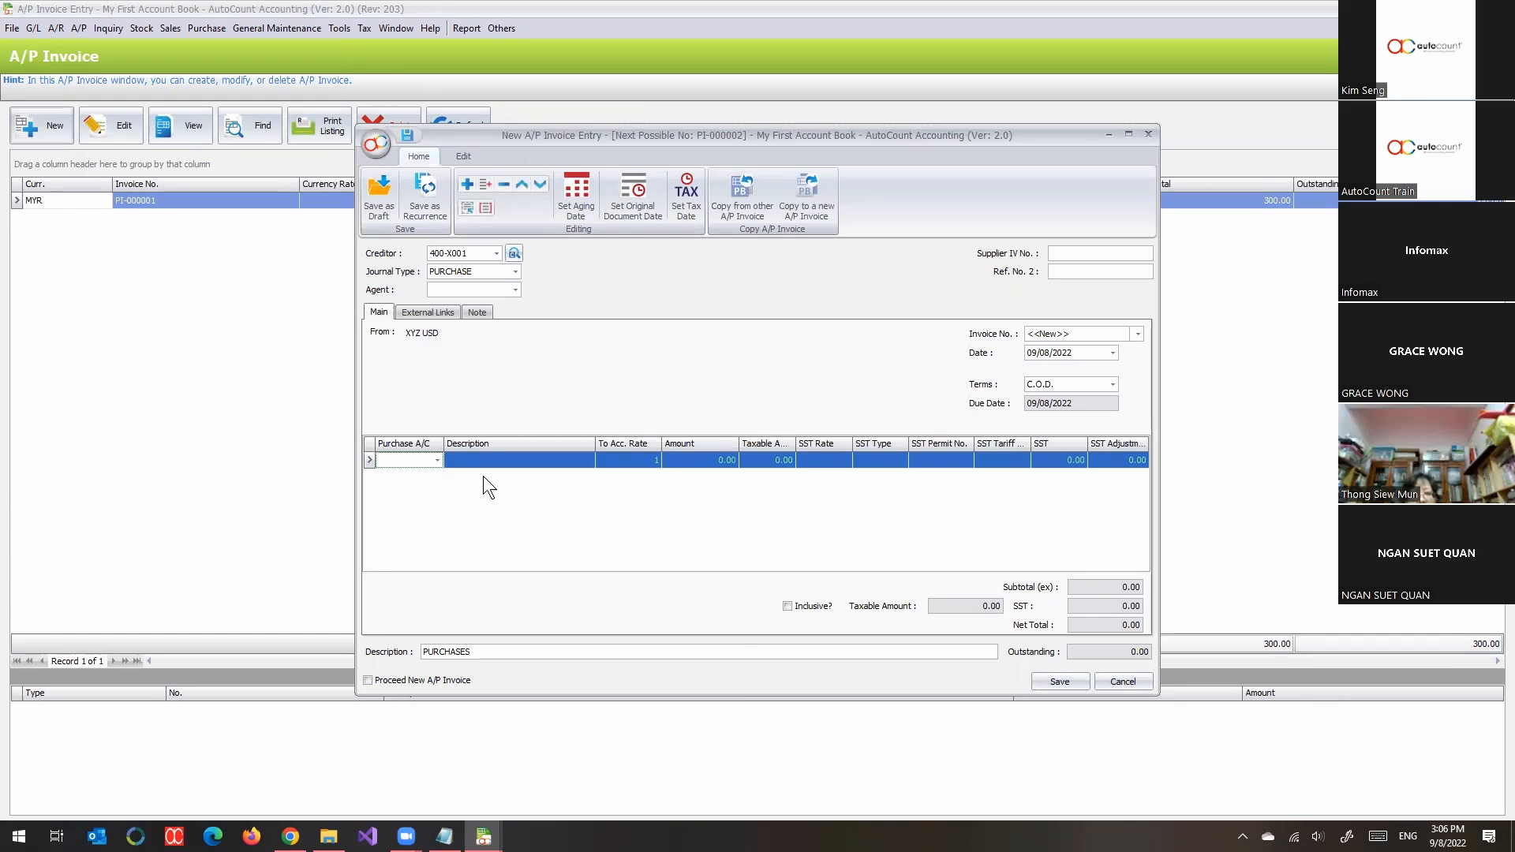
# Assign the PURCHASES account to the invoice line, set its amount to 100, and save the A/P invoice.
pyautogui.click(436, 461)
pyautogui.write('PURCHASE')
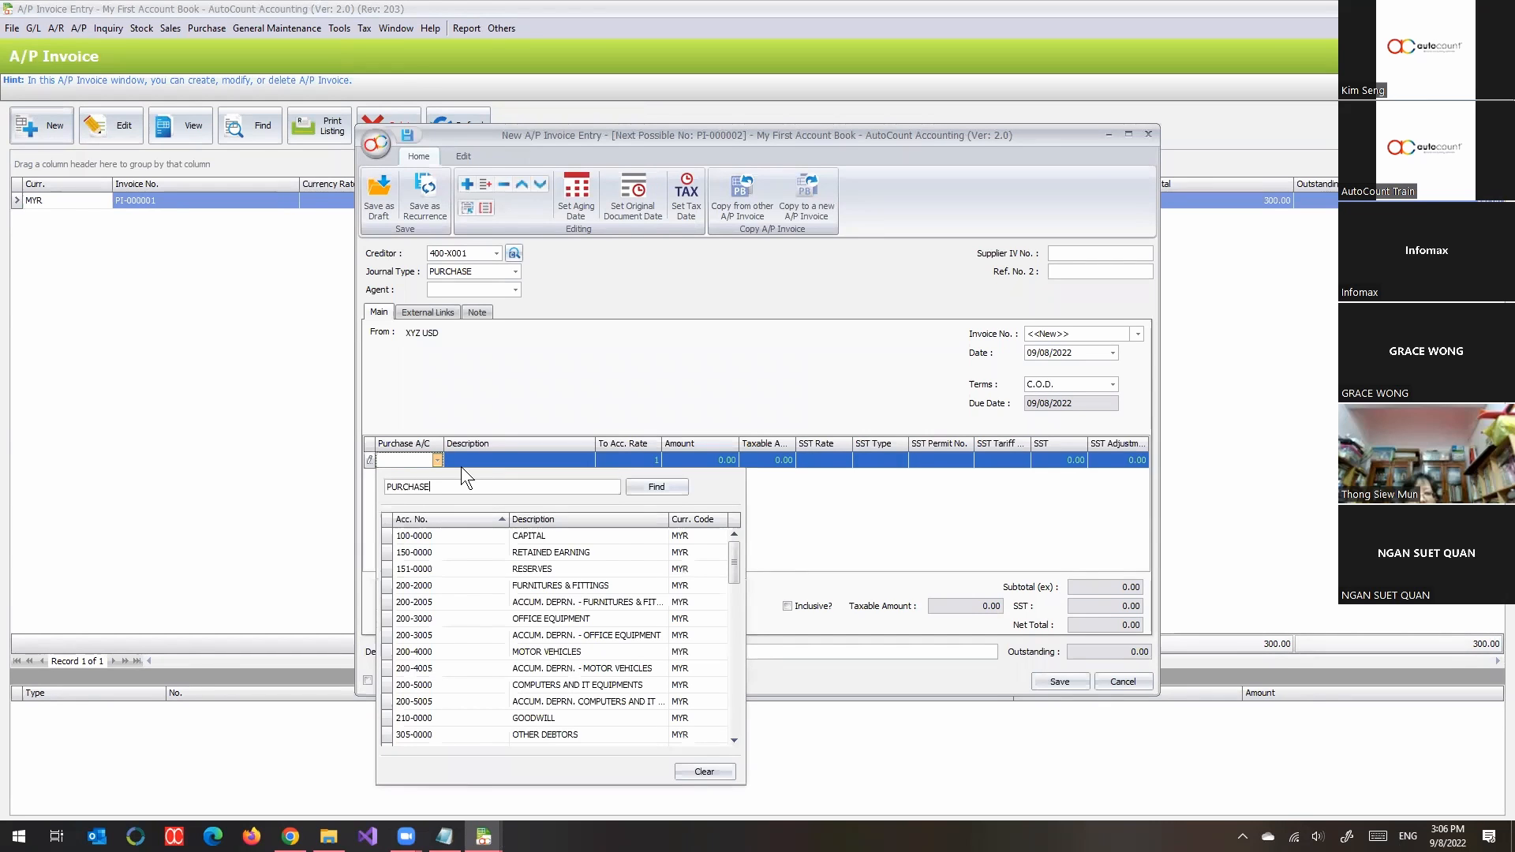
pyautogui.press('Return')
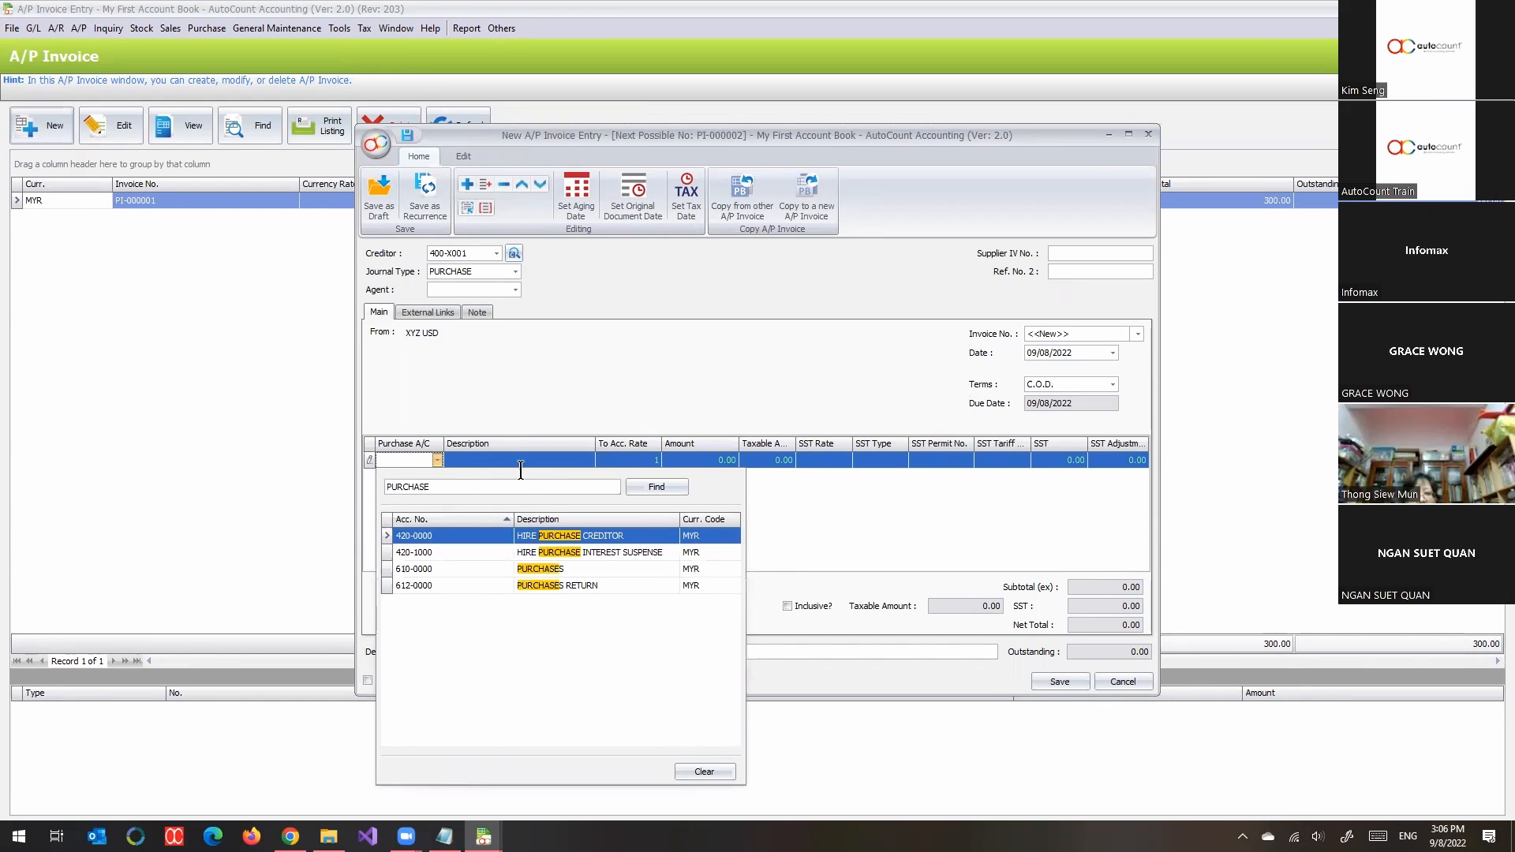
pyautogui.click(552, 569)
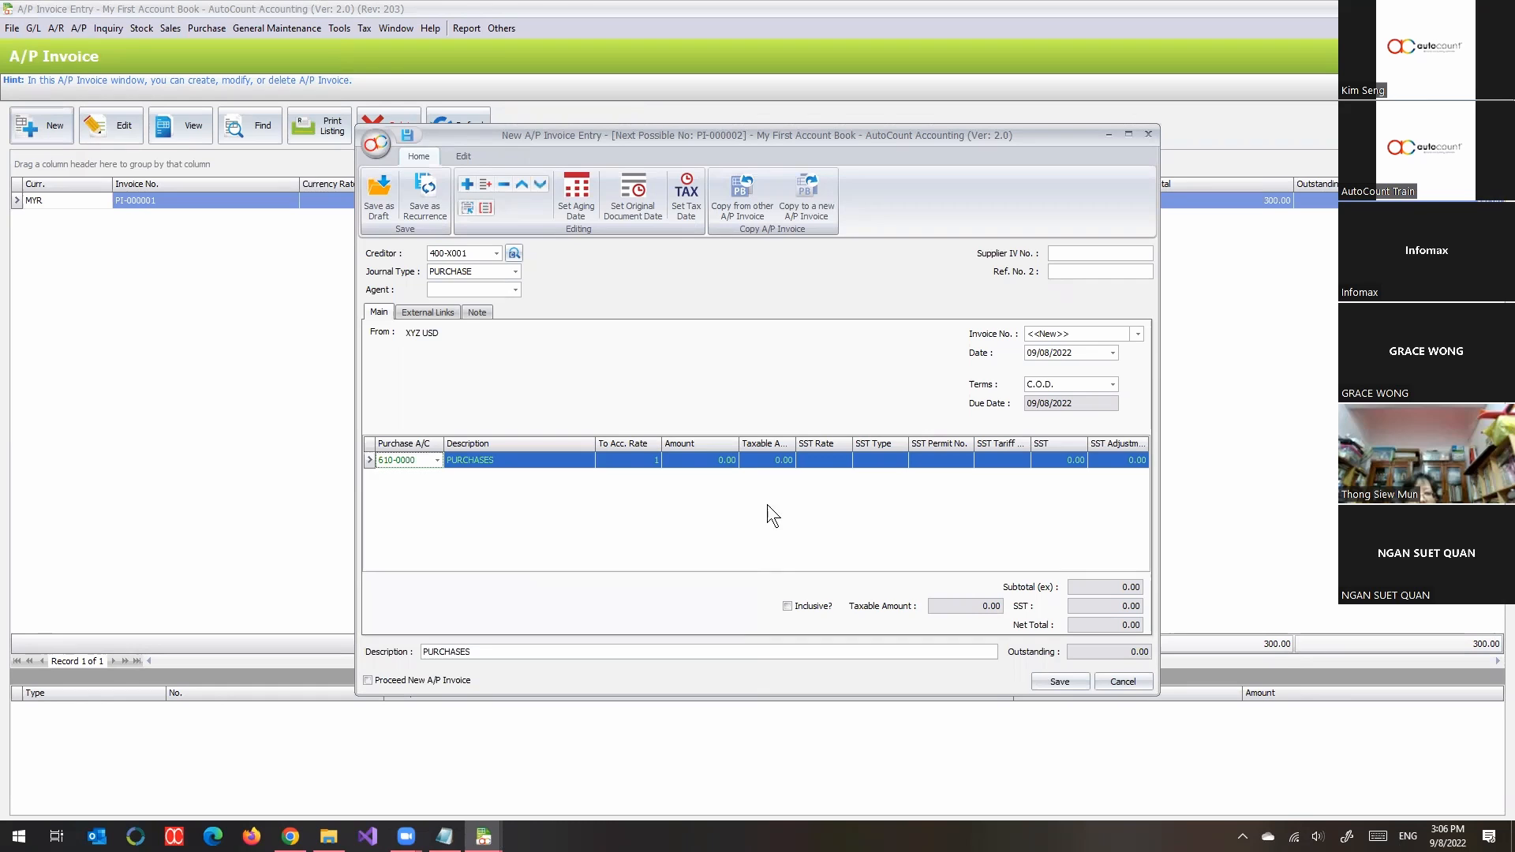
pyautogui.click(727, 463)
pyautogui.write('100')
pyautogui.click(710, 523)
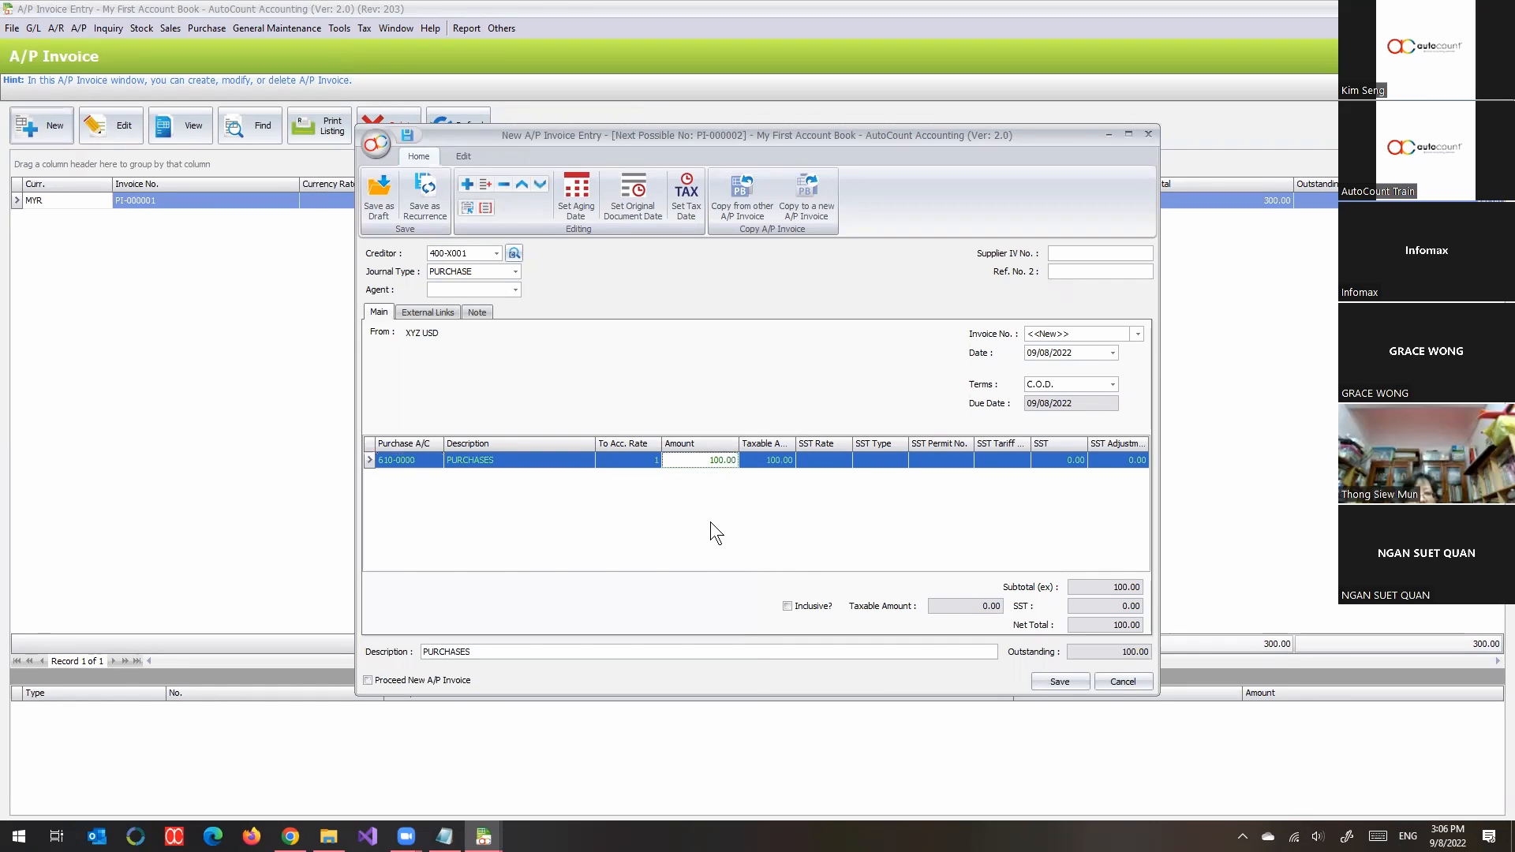
pyautogui.click(1045, 680)
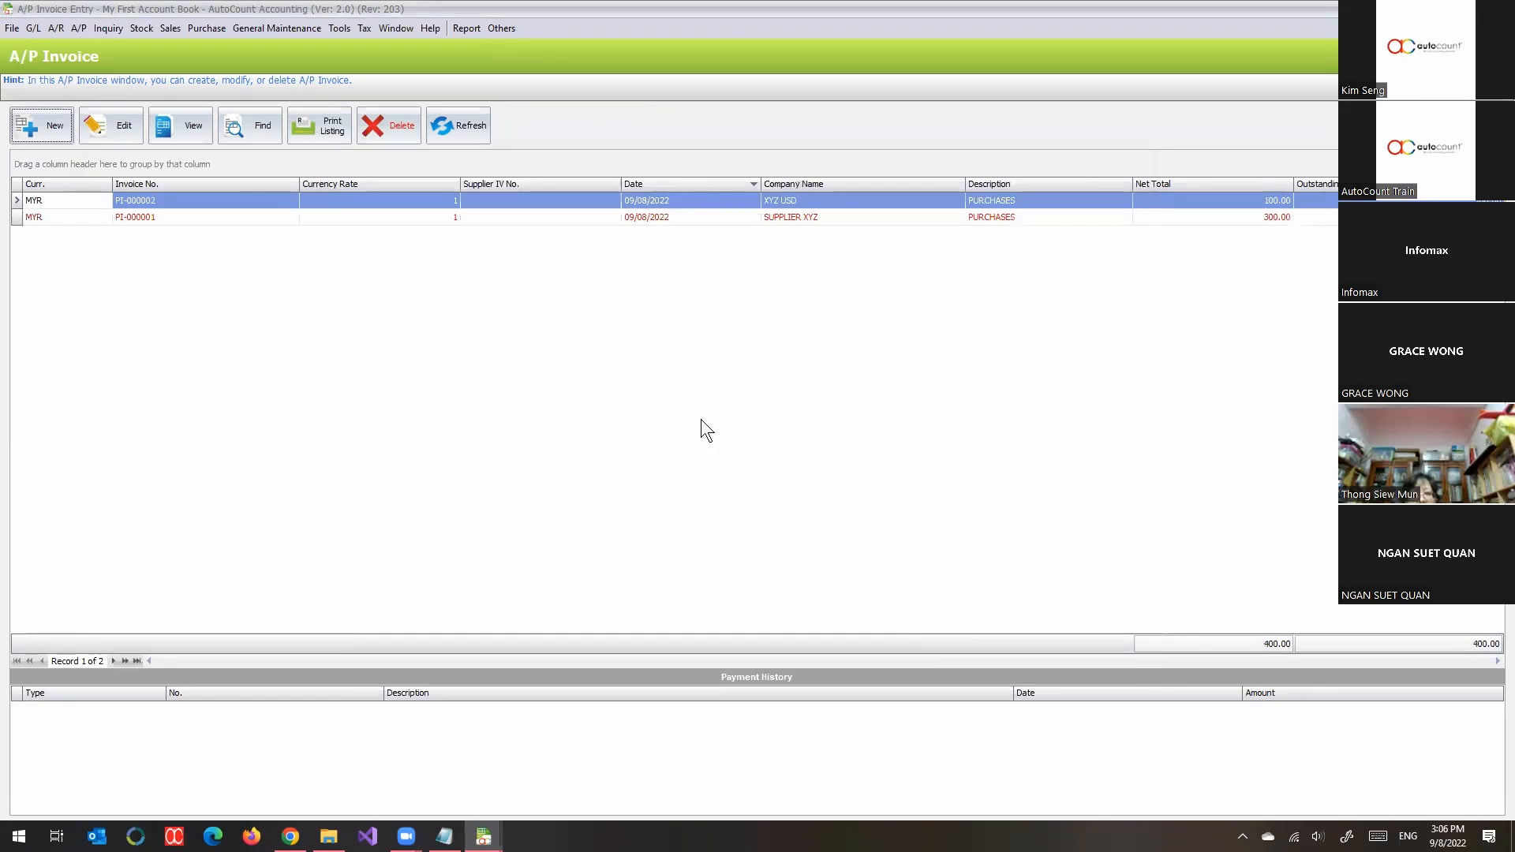
# Review the XYZ USD purchase invoice PI-000002 without changing it, and delete that invoice.
pyautogui.click(141, 131)
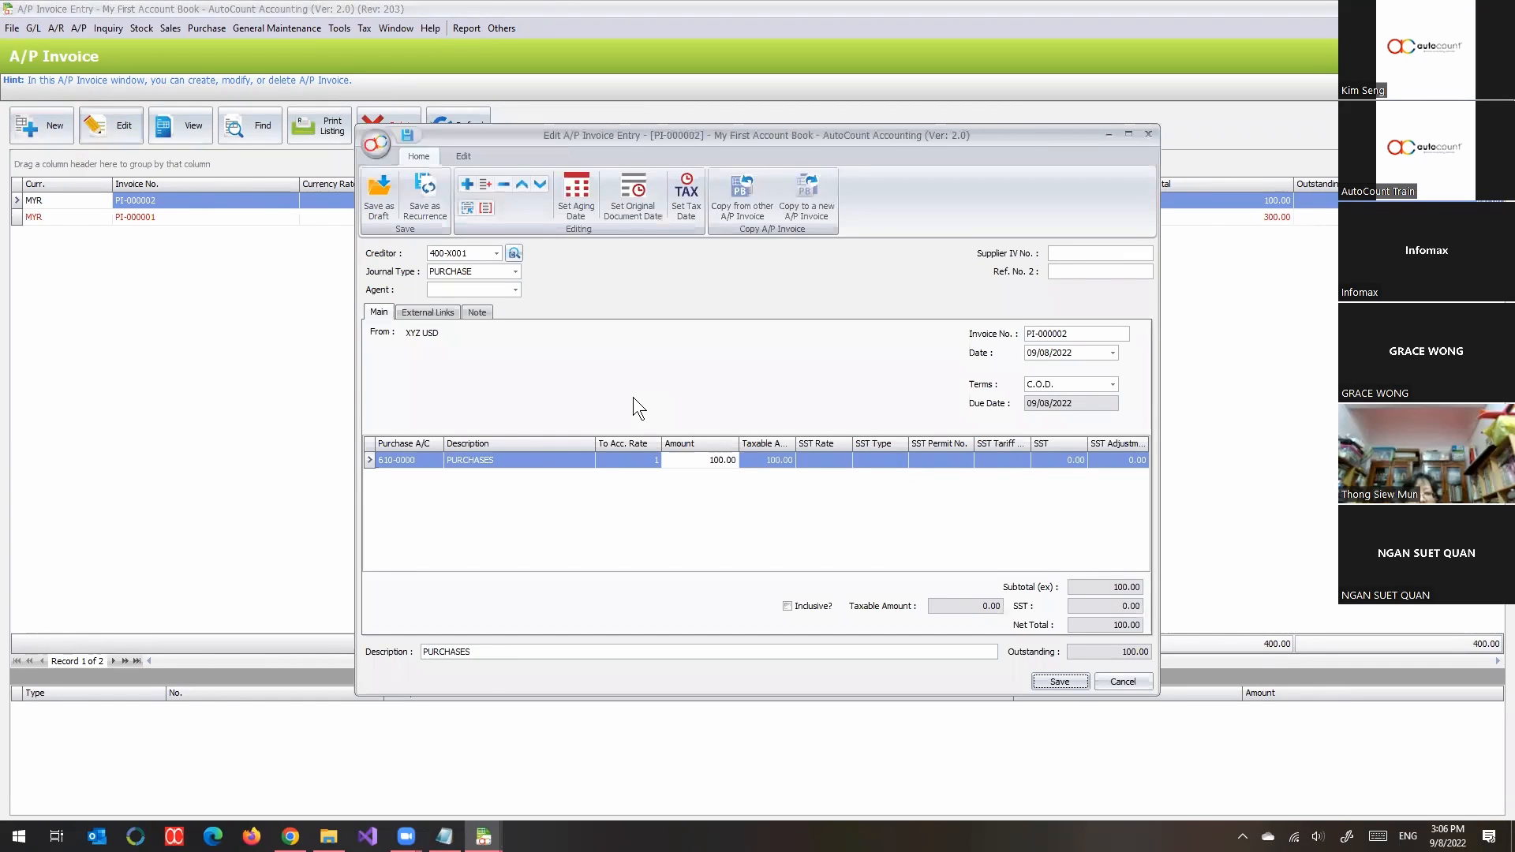
pyautogui.press('Escape')
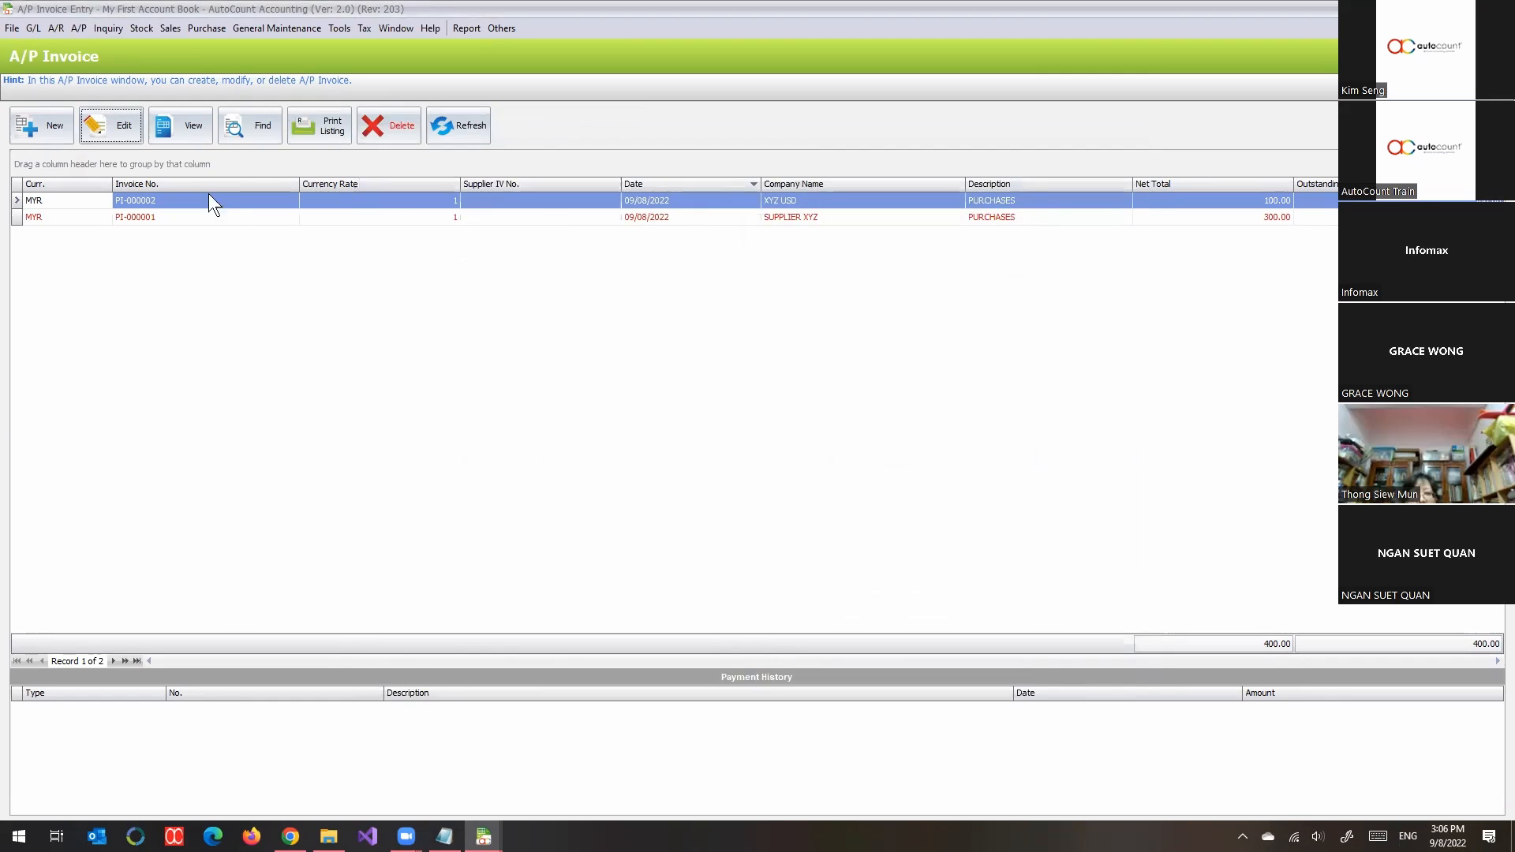
pyautogui.click(403, 127)
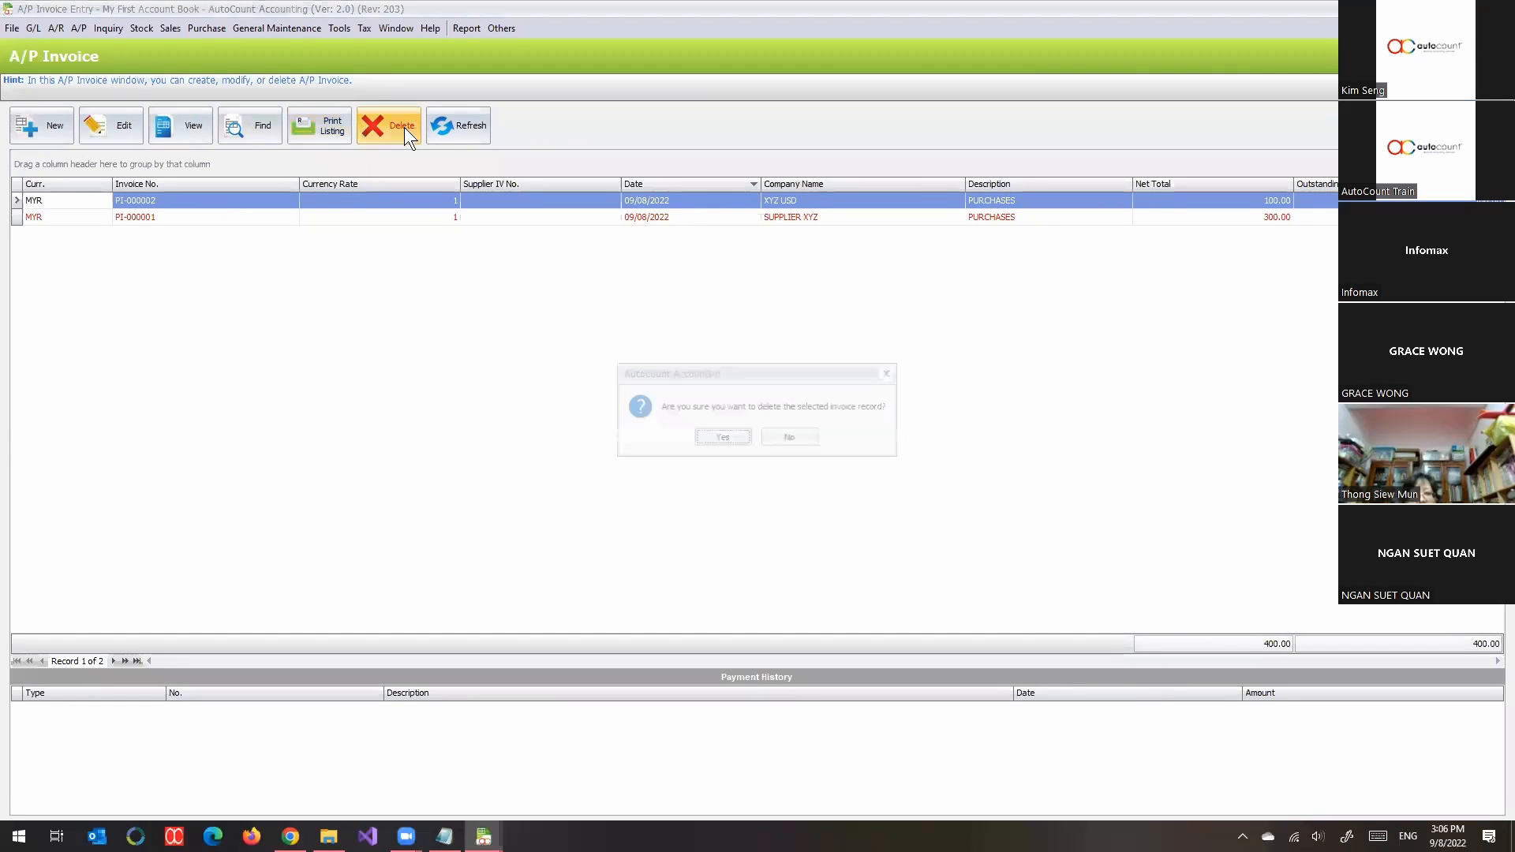
pyautogui.click(720, 436)
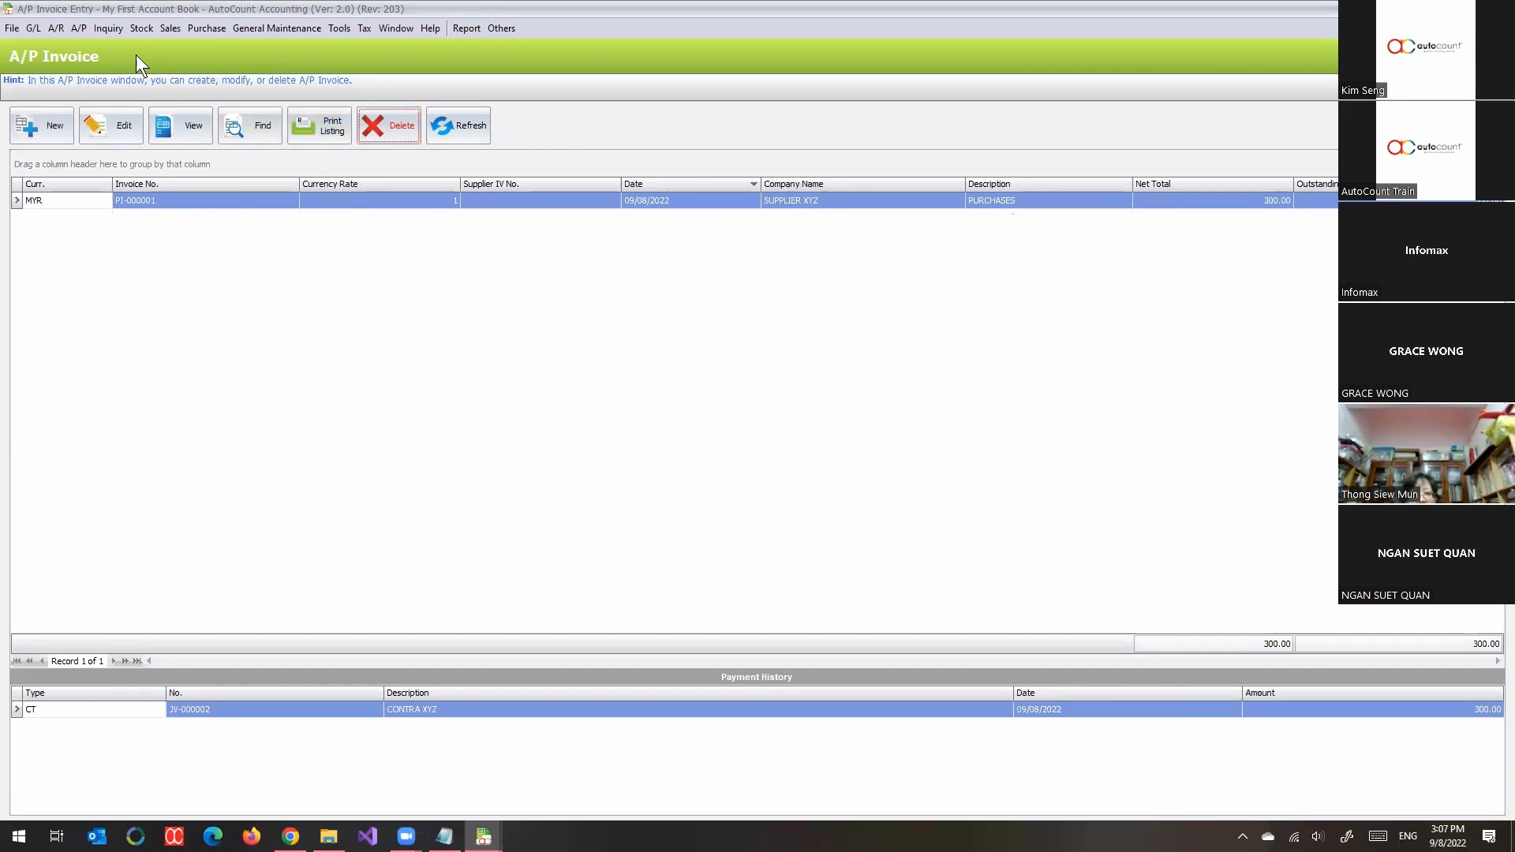
# Change the currency of creditor XYZ USD to USD, save the record, and return to the A/P invoice list.
pyautogui.click(84, 31)
pyautogui.click(87, 50)
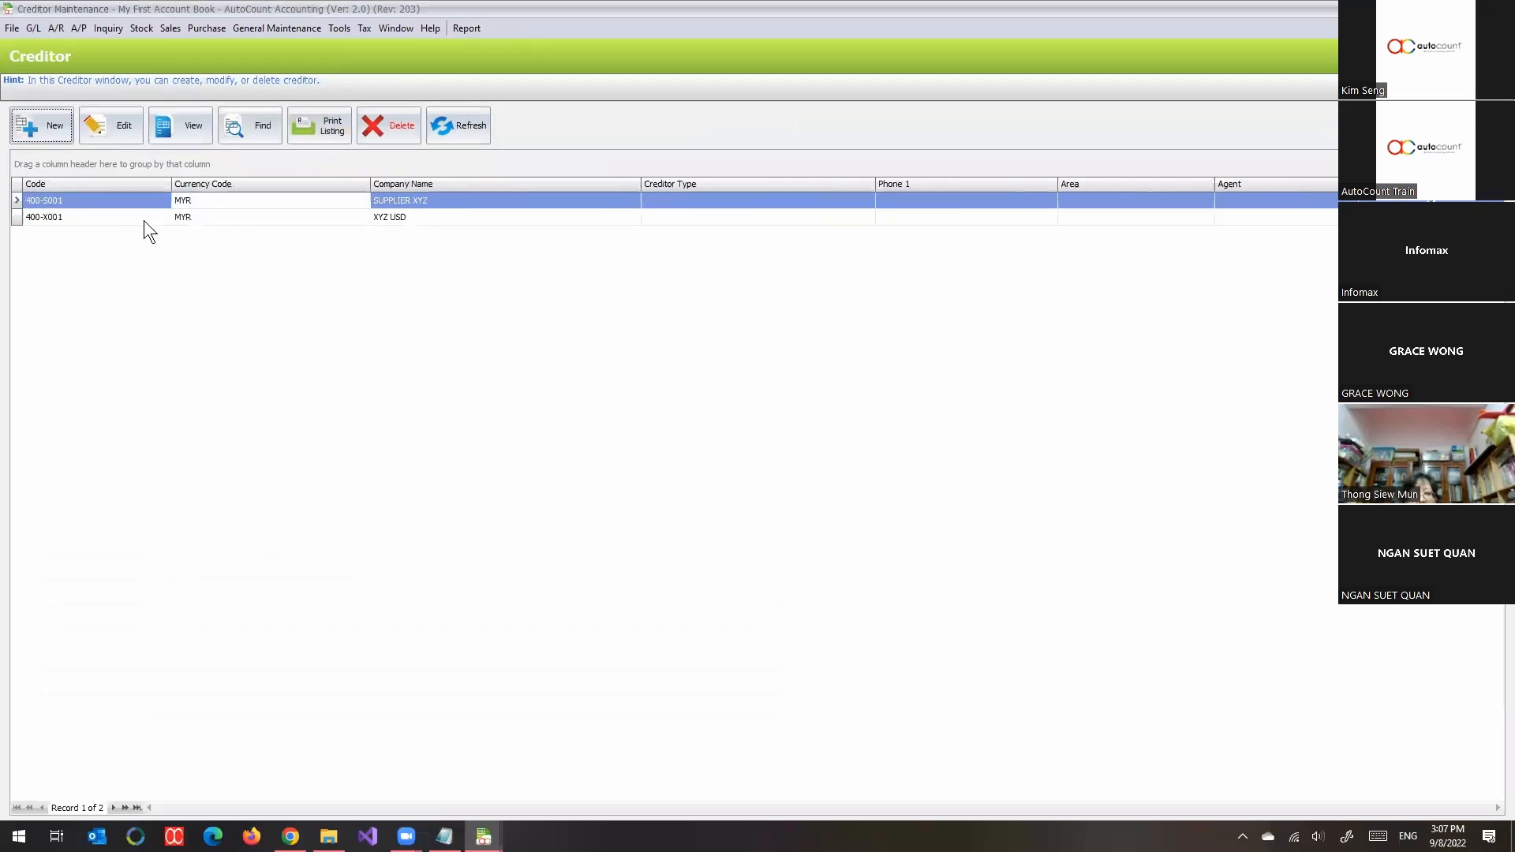
pyautogui.click(126, 219)
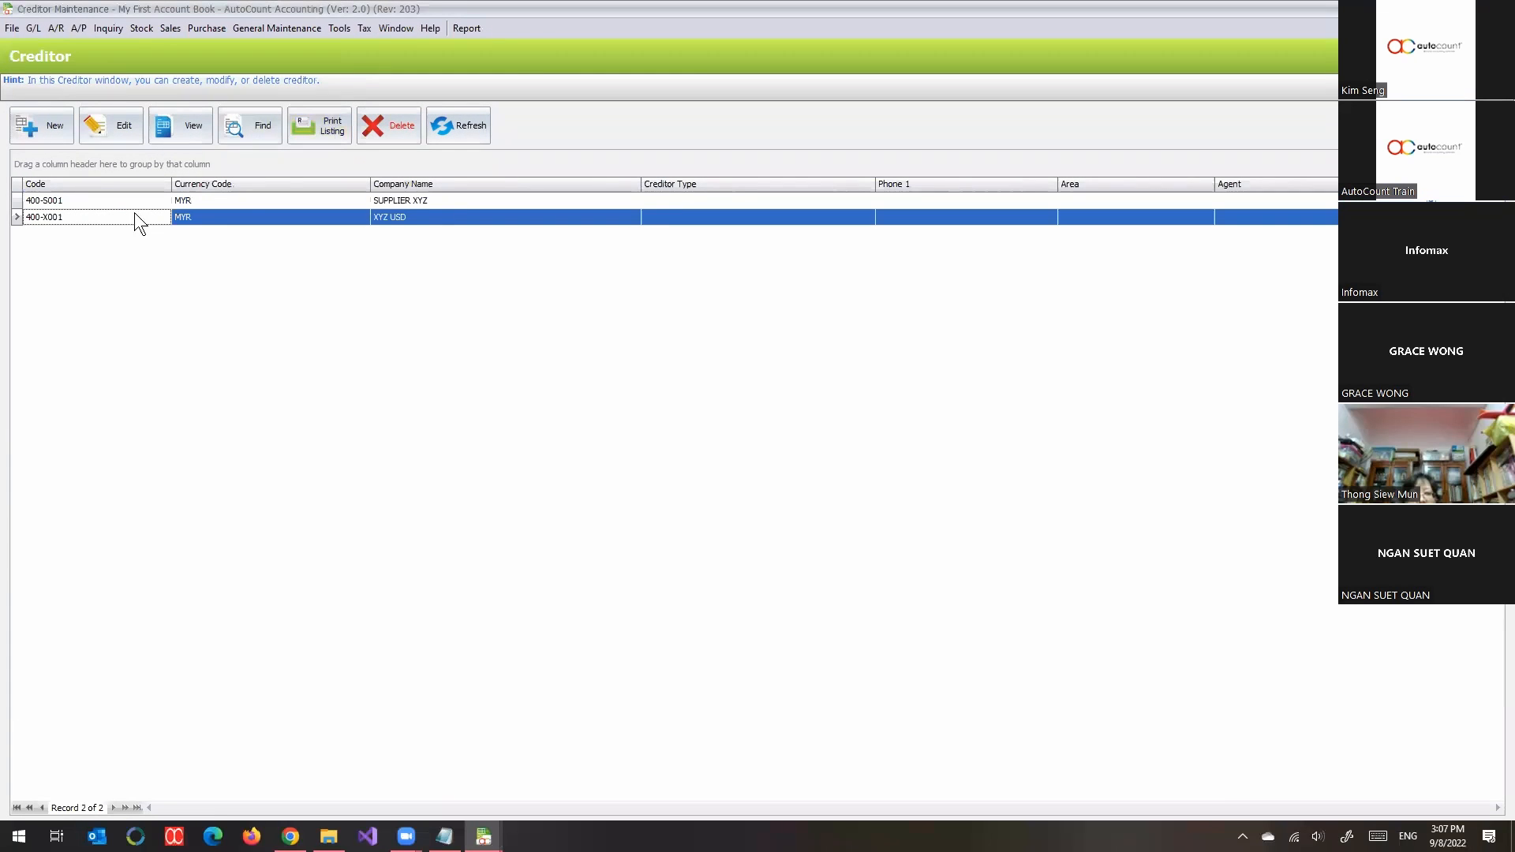
pyautogui.doubleClick(386, 216)
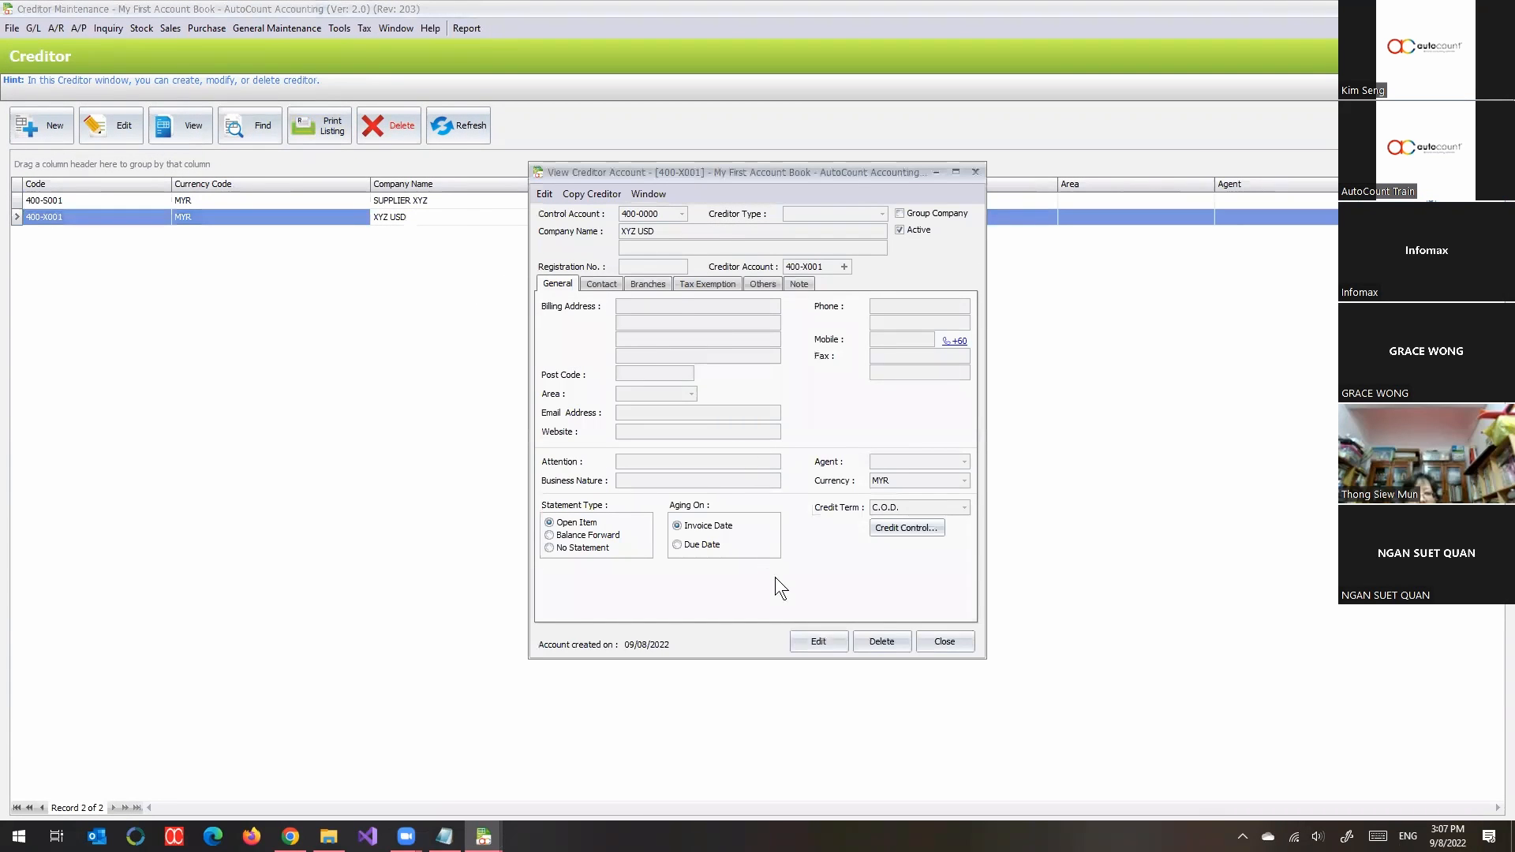
pyautogui.click(816, 641)
pyautogui.click(965, 481)
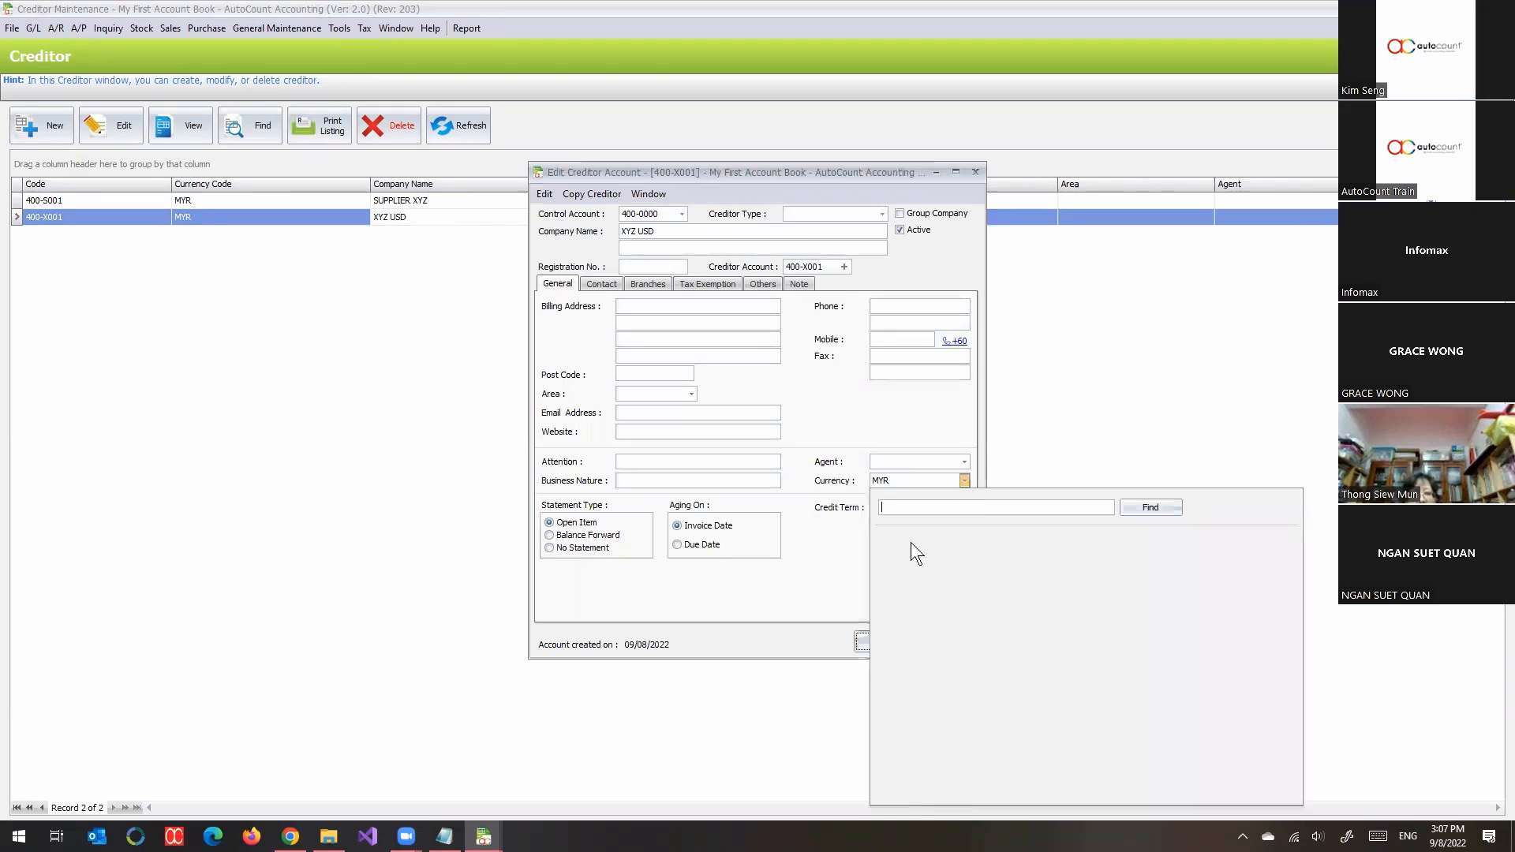
pyautogui.click(899, 574)
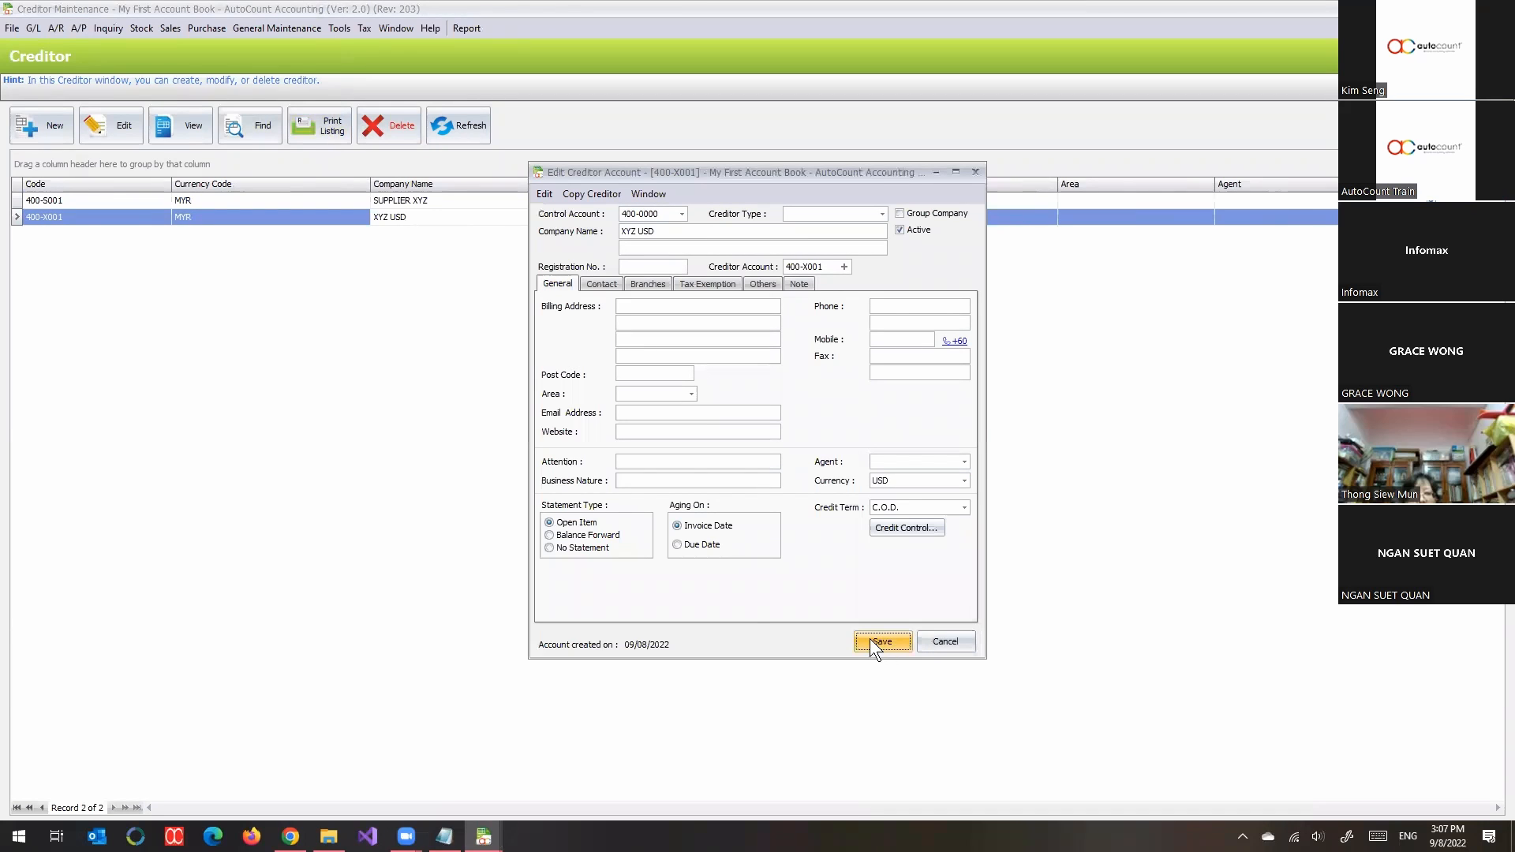
pyautogui.click(869, 637)
pyautogui.press('Escape')
# Start another A/P invoice for the USD creditor XYZ USD and insert a detail line.
pyautogui.click(54, 130)
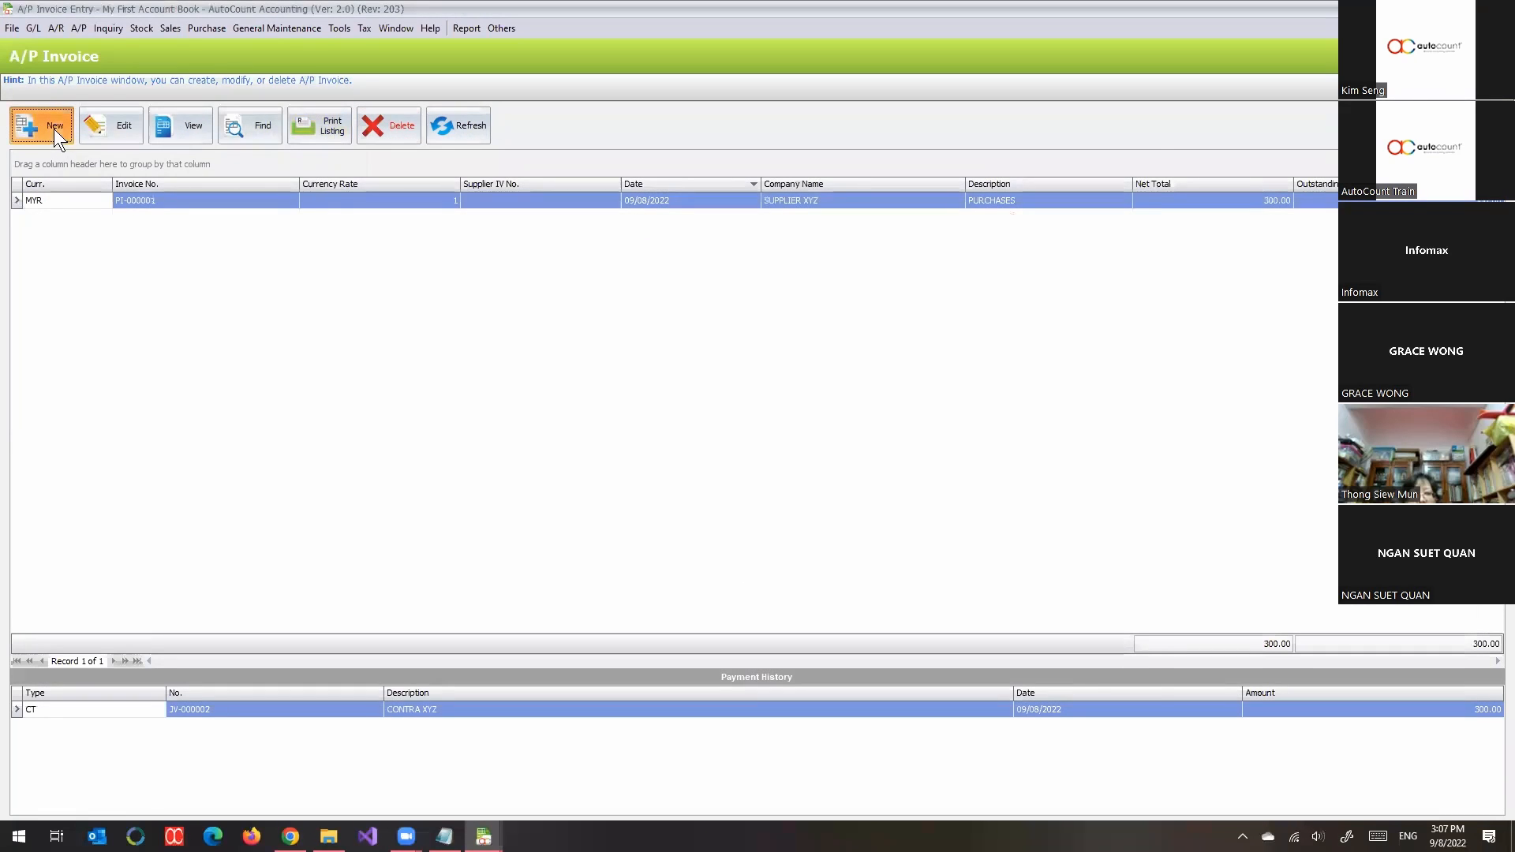
pyautogui.click(496, 254)
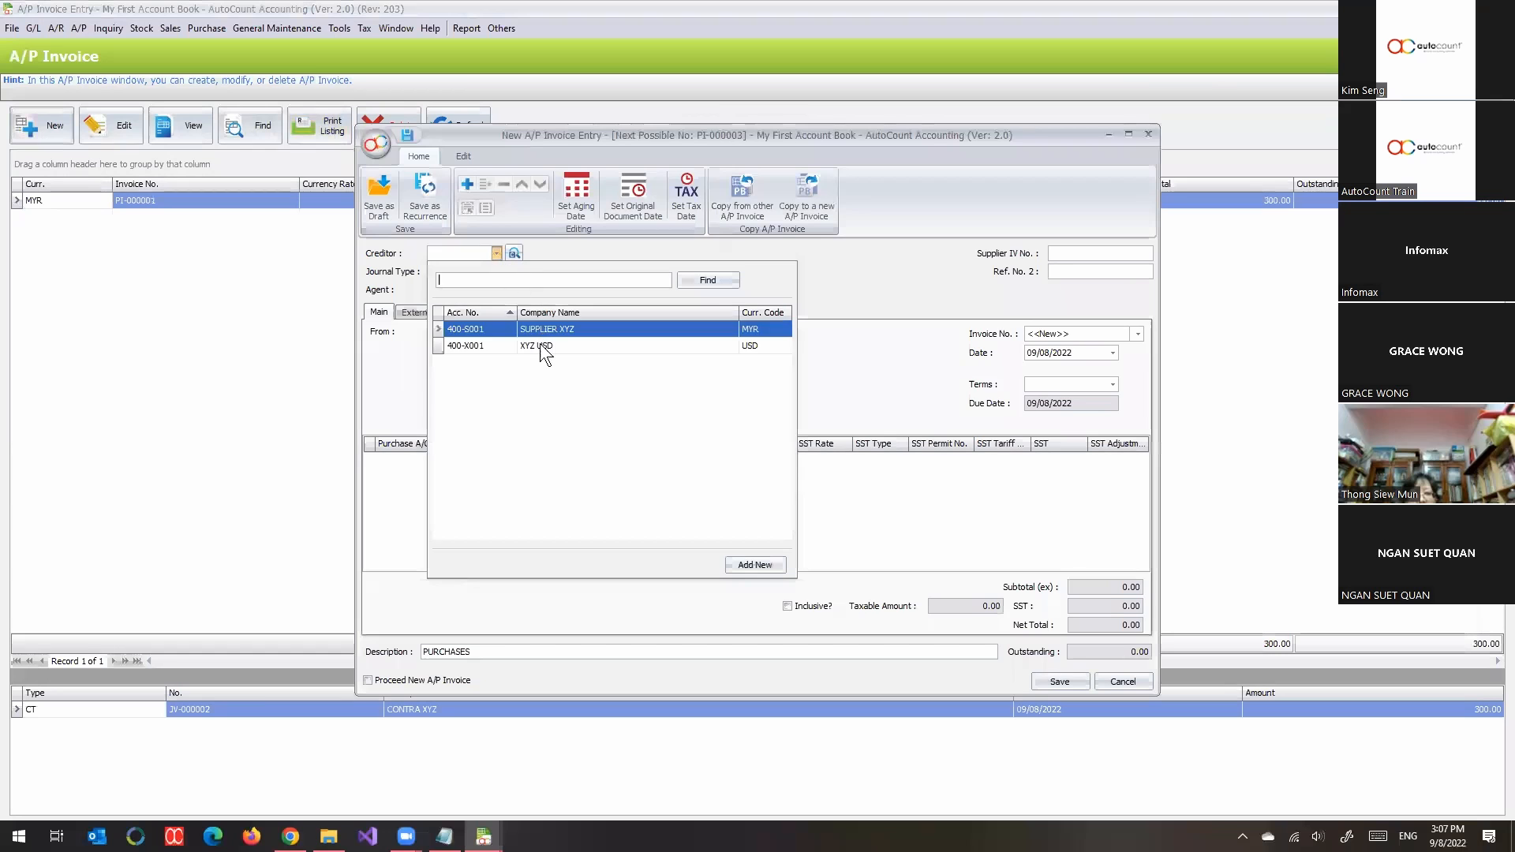
pyautogui.click(545, 347)
pyautogui.rightClick(707, 503)
pyautogui.click(722, 511)
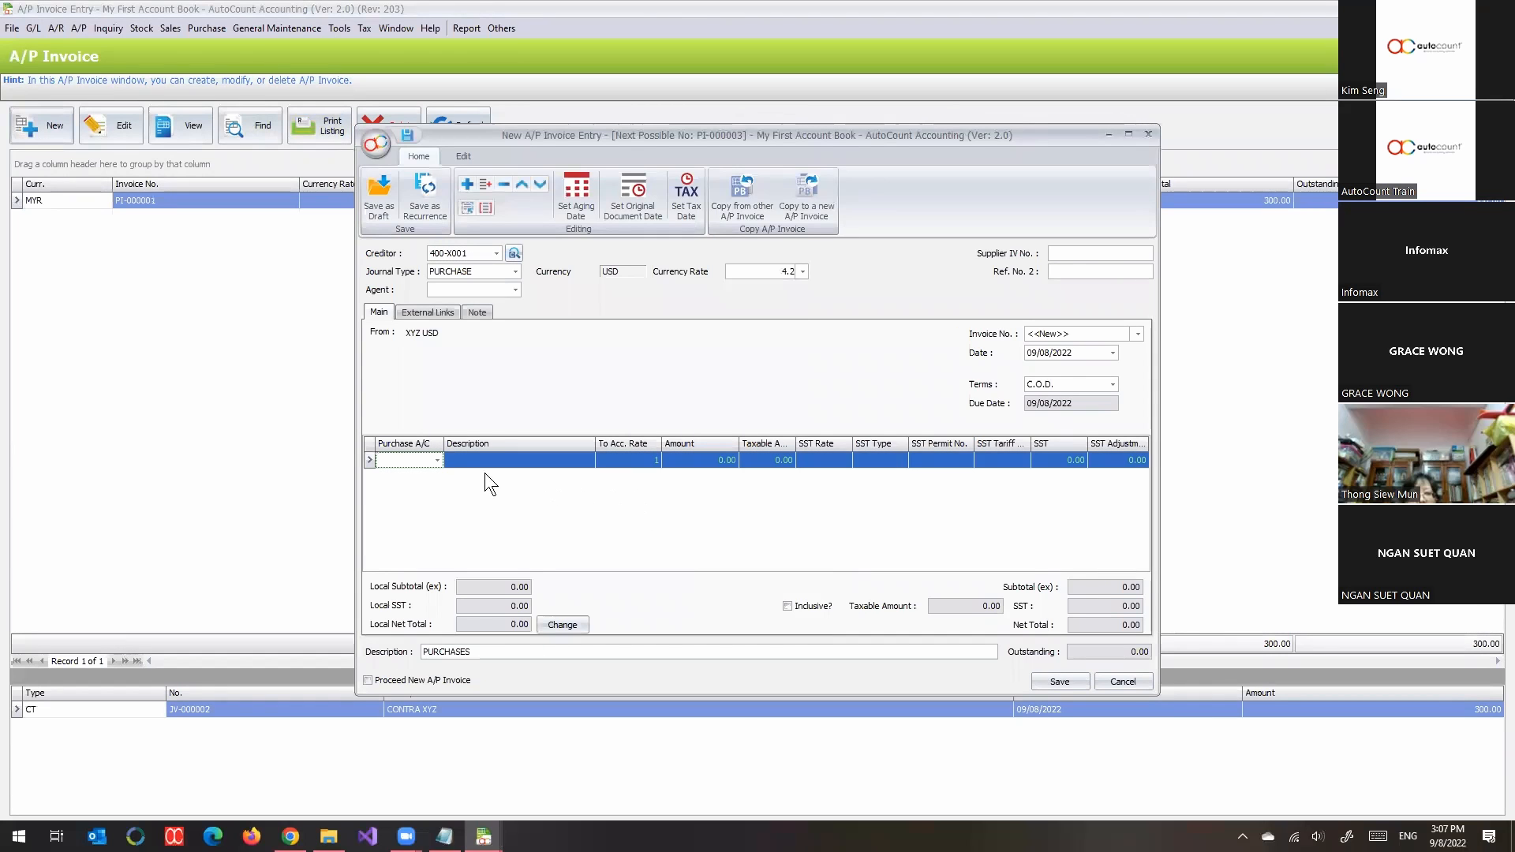
# Post the USD invoice line to the PURCHASES account with an amount of 100, and save the invoice.
pyautogui.click(437, 461)
pyautogui.write('PU')
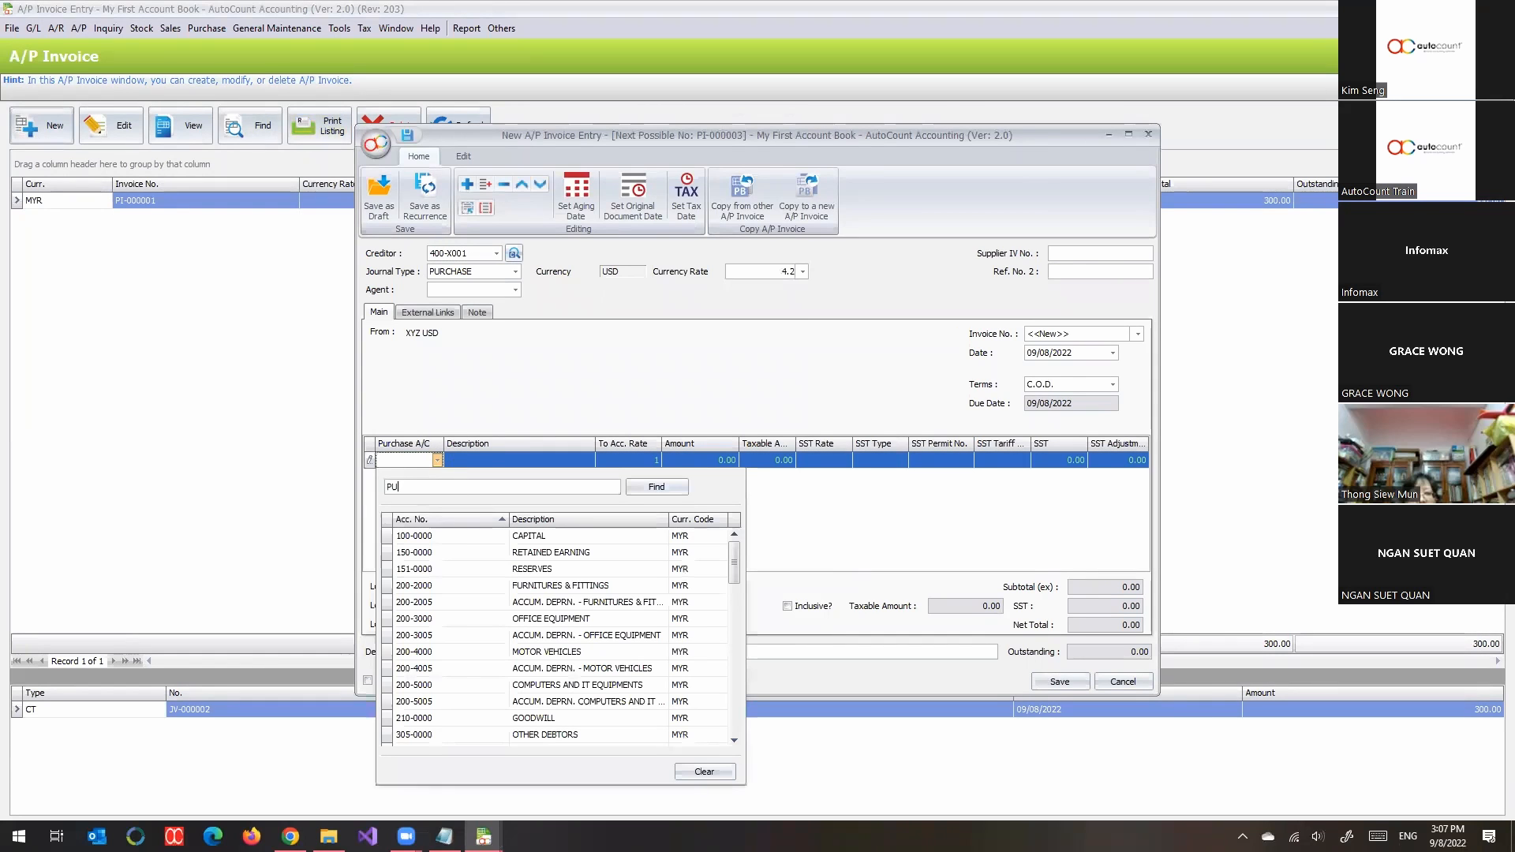
pyautogui.write('RCHASE')
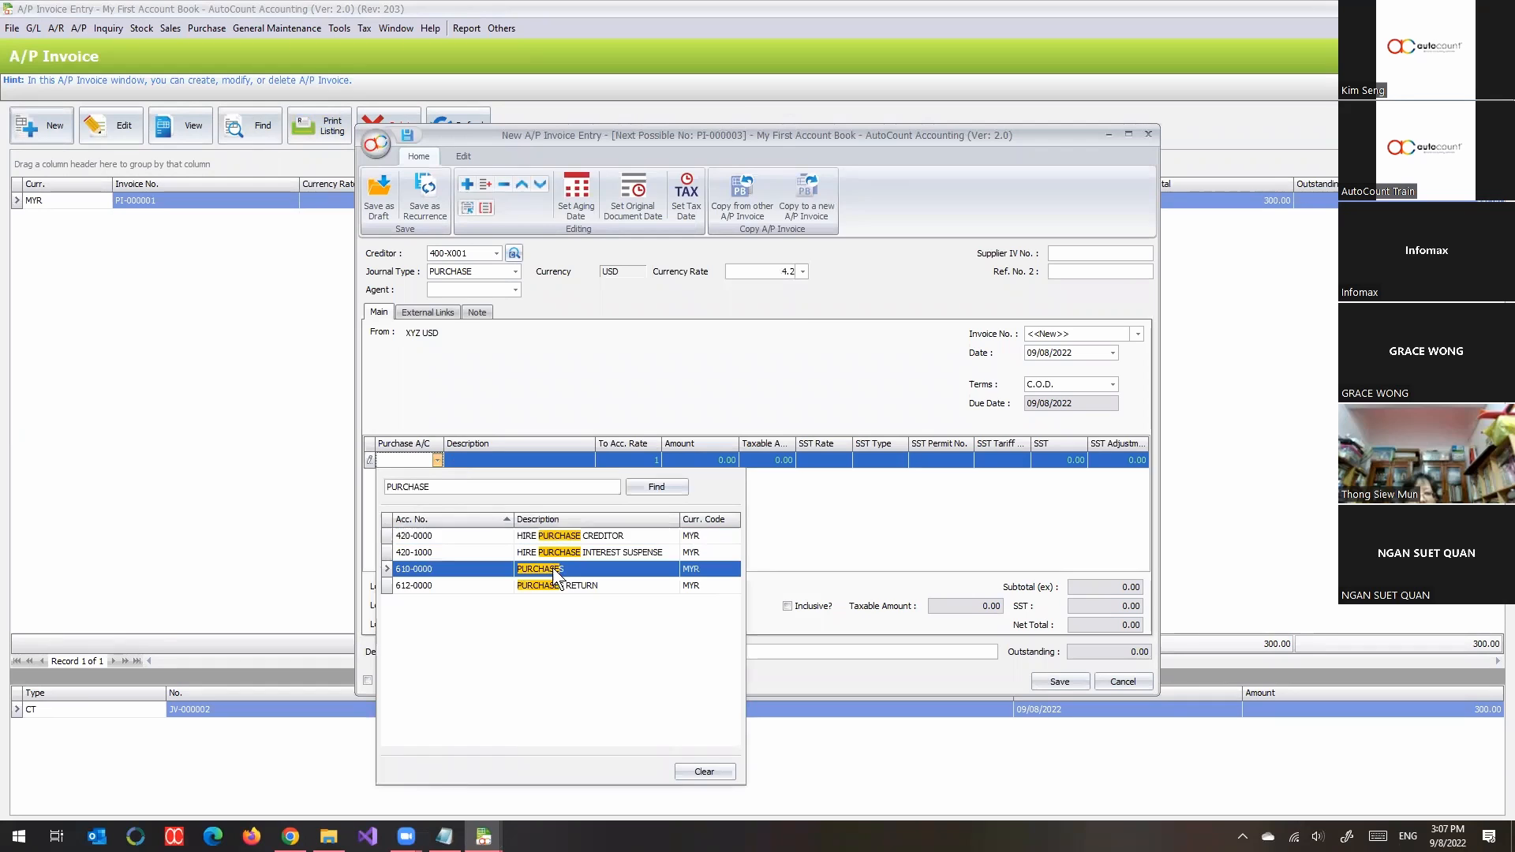
pyautogui.click(565, 568)
pyautogui.click(721, 460)
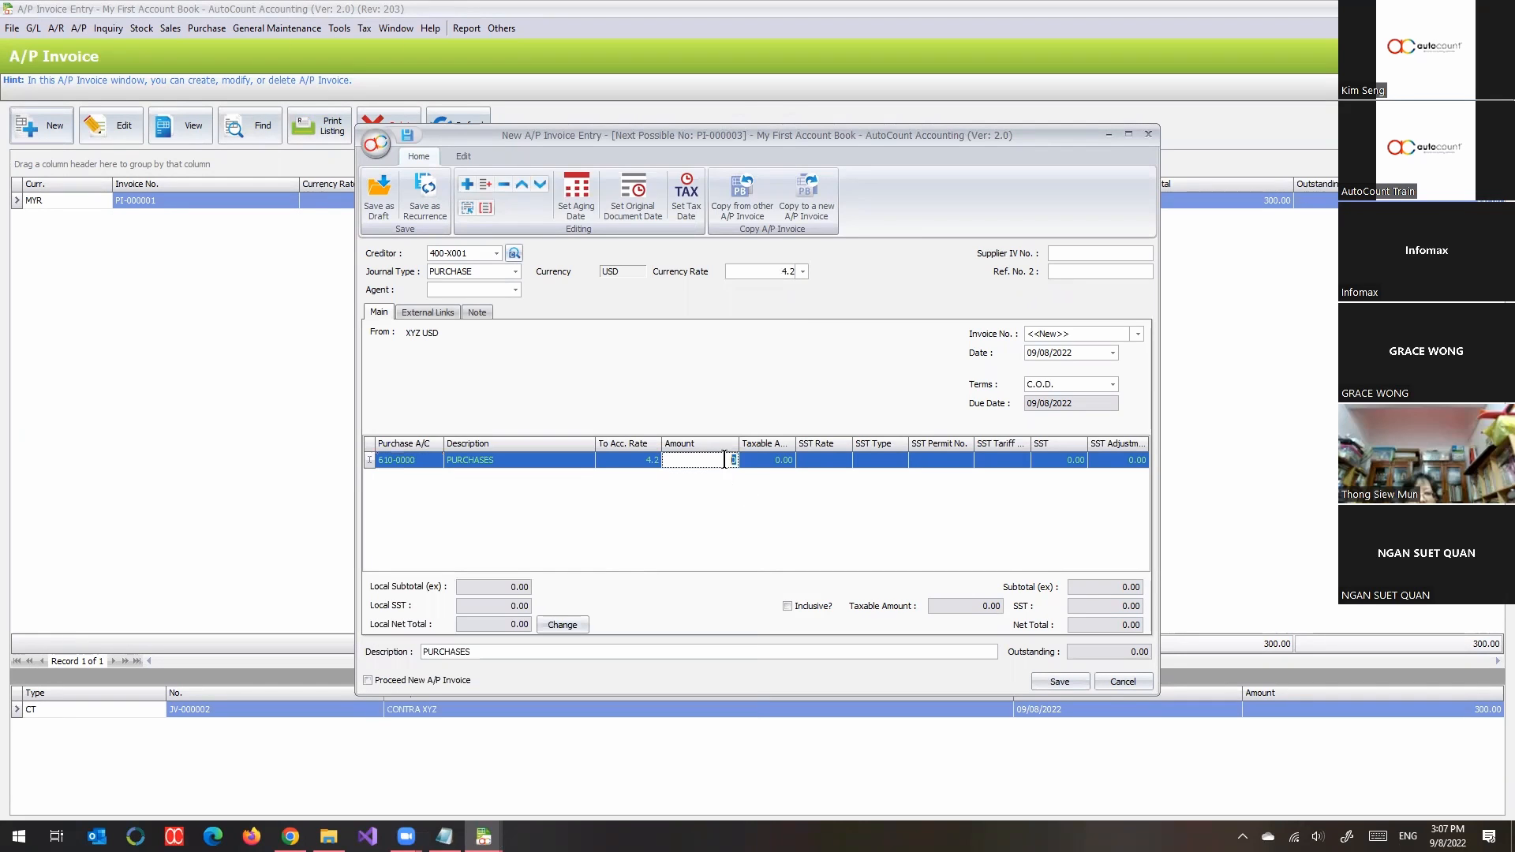
pyautogui.write('100')
pyautogui.click(724, 503)
pyautogui.click(1062, 683)
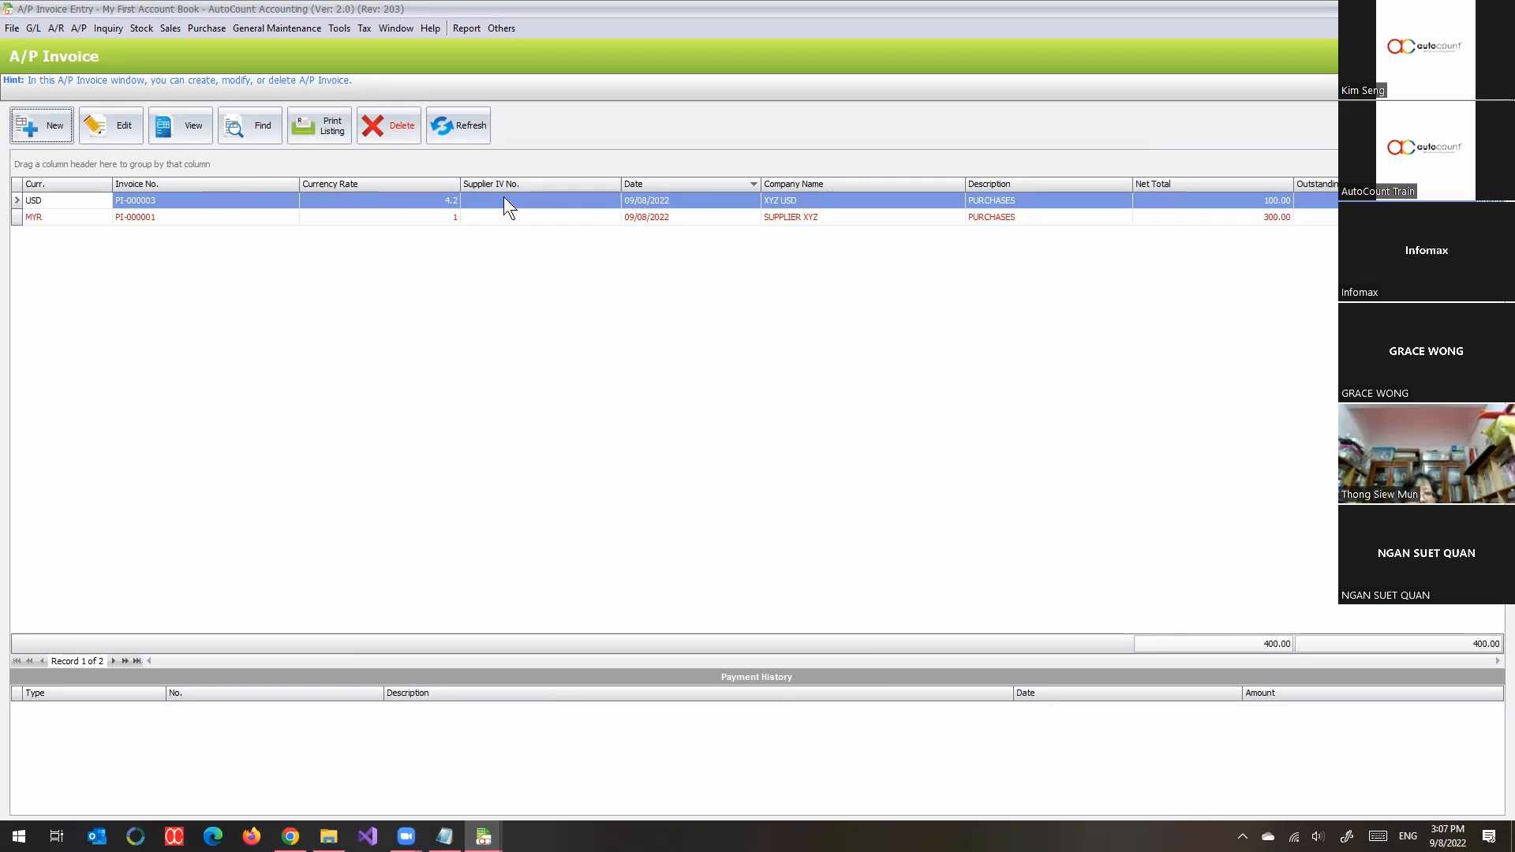
# Open the A/R invoice list and check the outstanding amount of CUSTOMER XYZ's invoice I-000006.
pyautogui.click(57, 31)
pyautogui.click(69, 74)
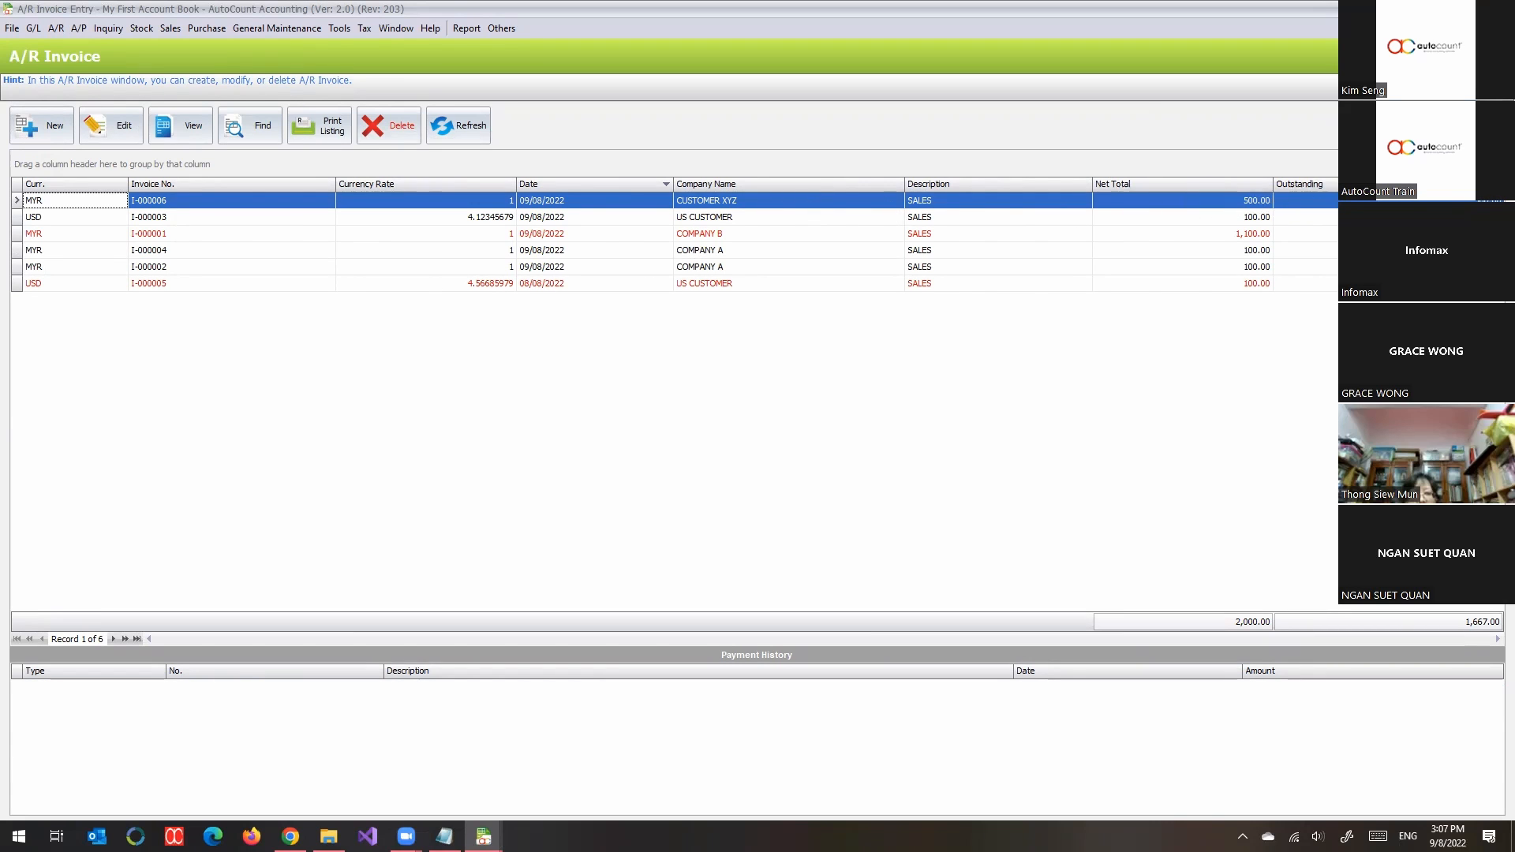
pyautogui.click(1397, 201)
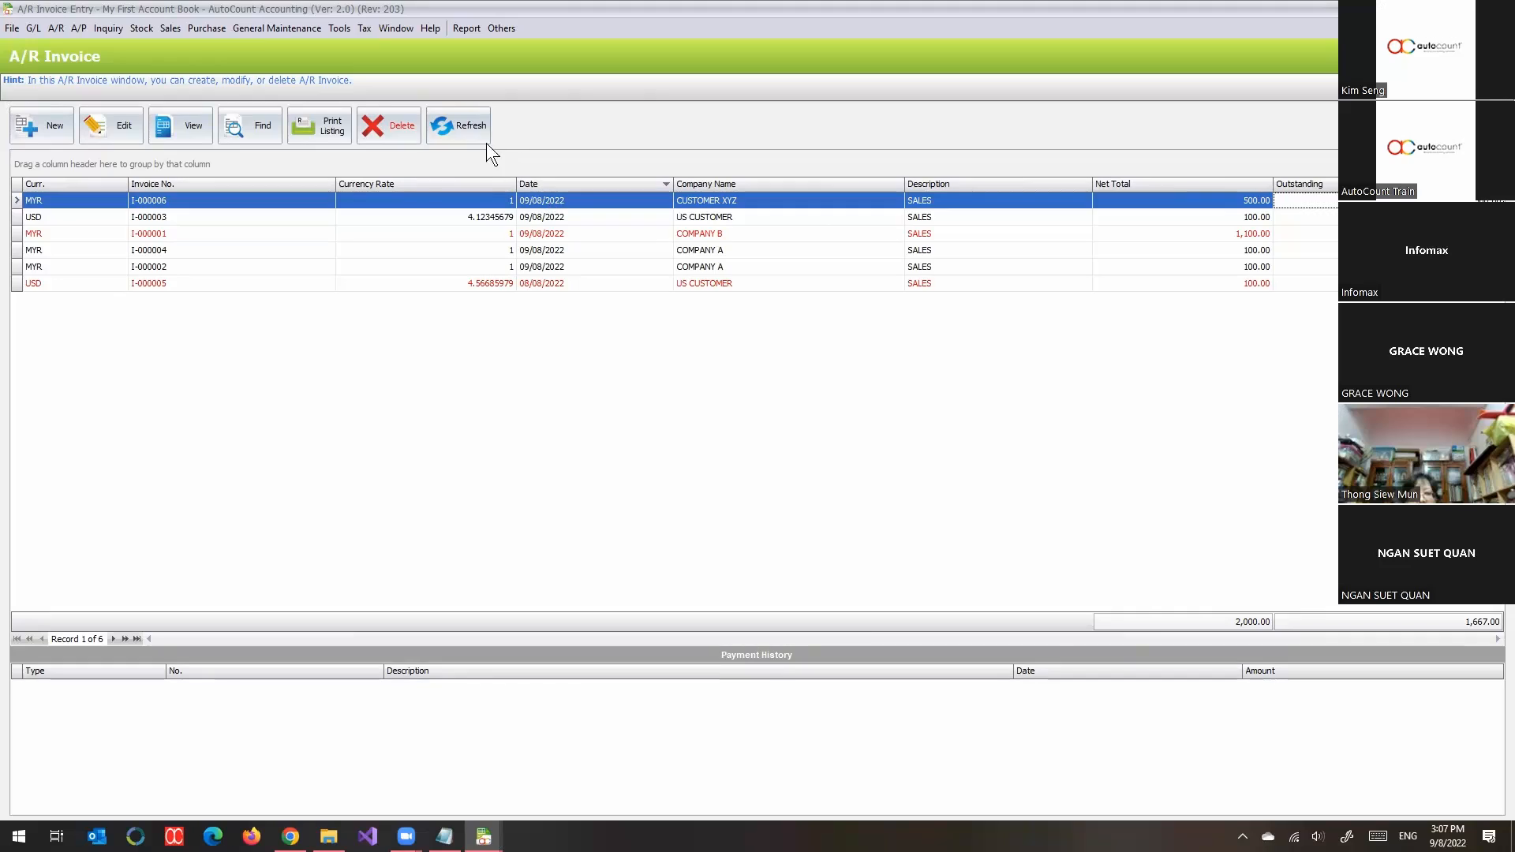
# Refresh the A/R invoice list and start a new A/R and A/P contra between debtor CUSTOMER XYZ and creditor XYZ USD.
pyautogui.click(486, 144)
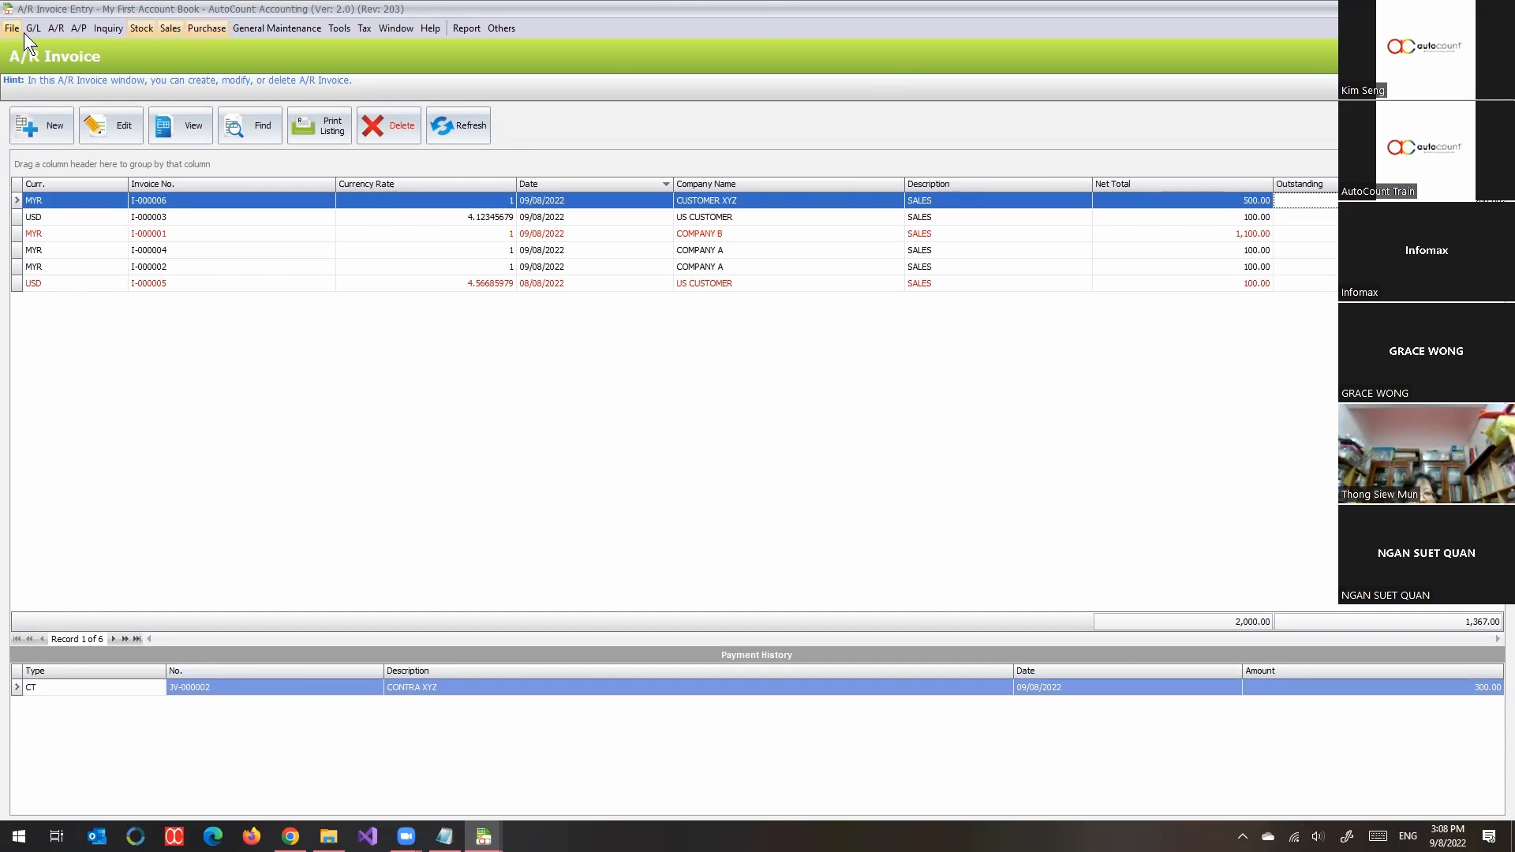
pyautogui.click(54, 27)
pyautogui.click(106, 167)
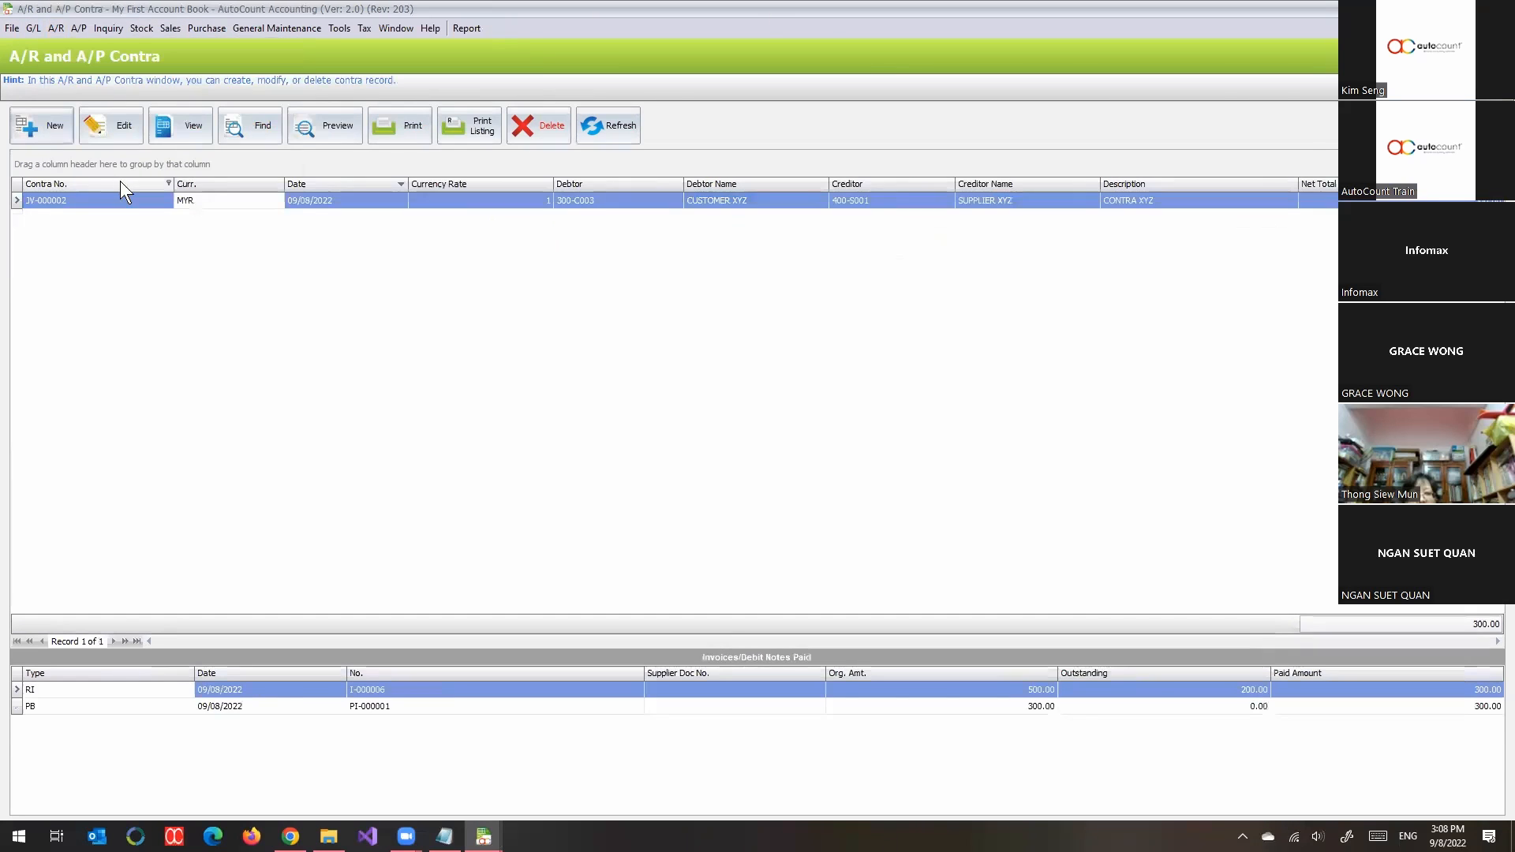
pyautogui.click(47, 126)
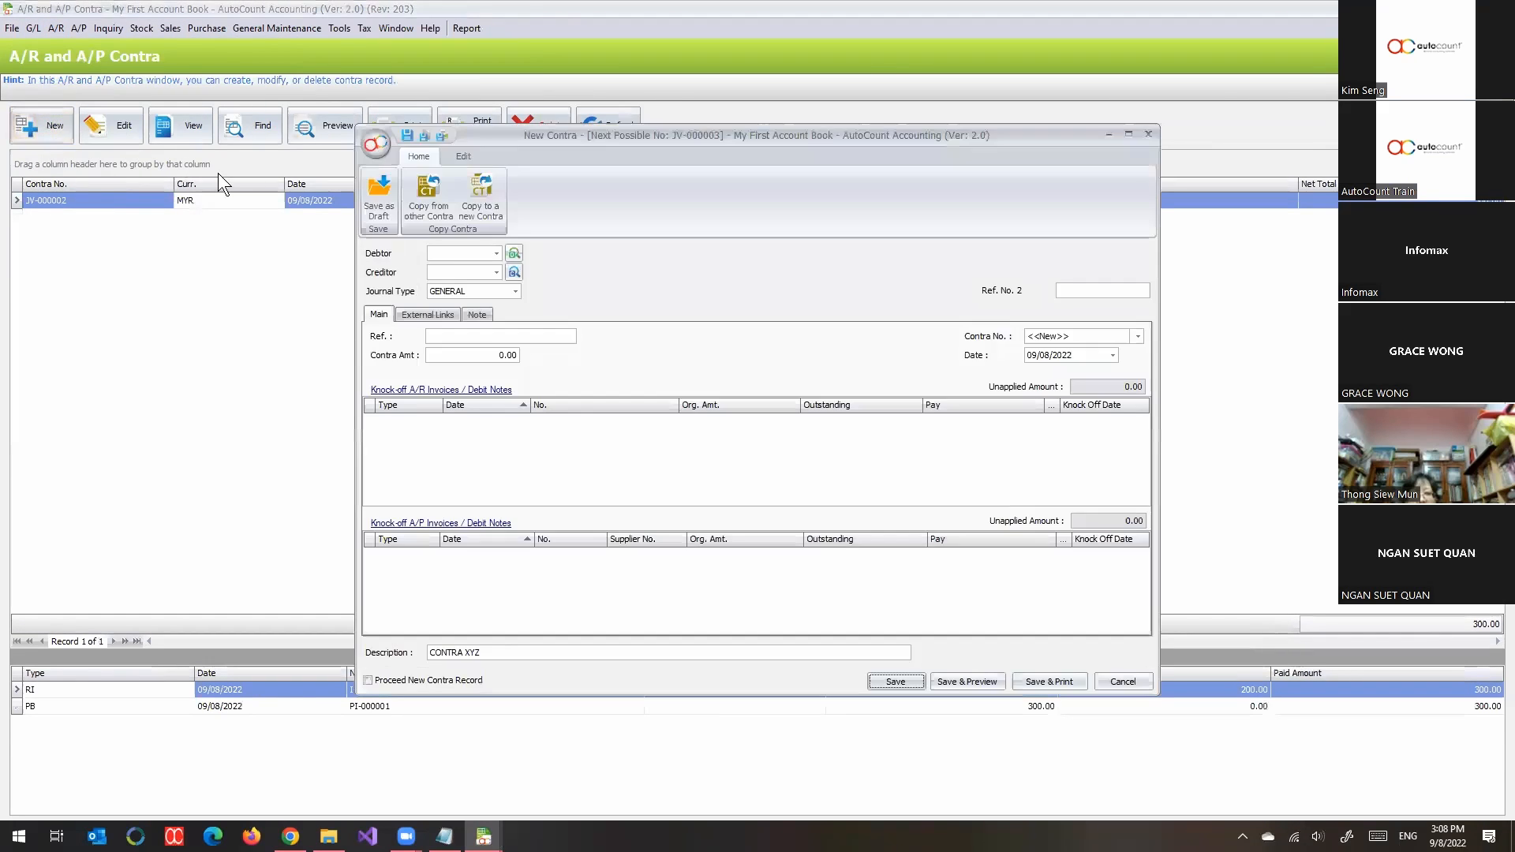
pyautogui.click(497, 253)
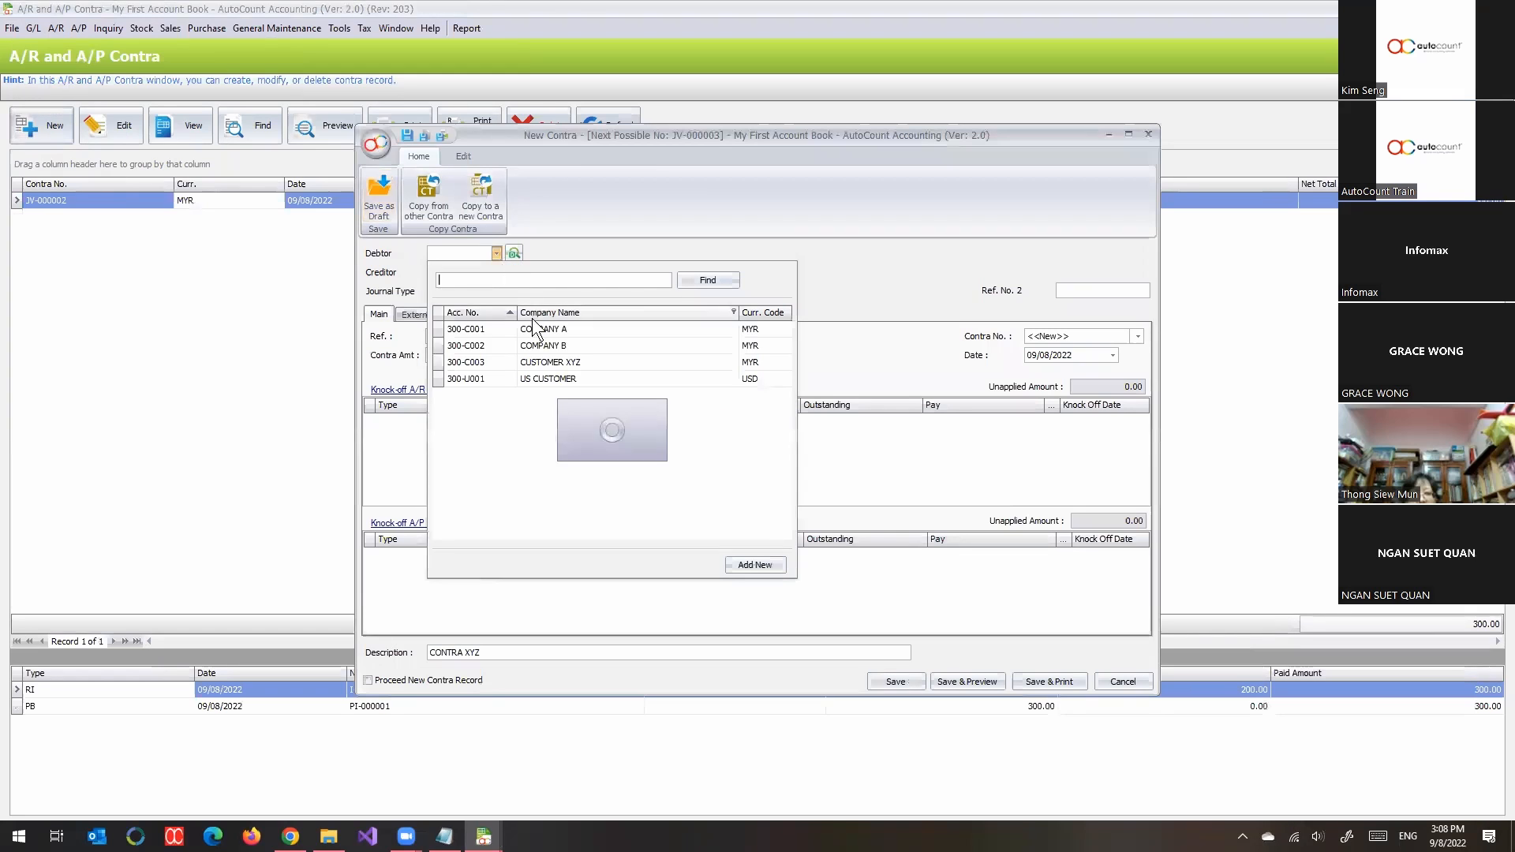
pyautogui.click(532, 363)
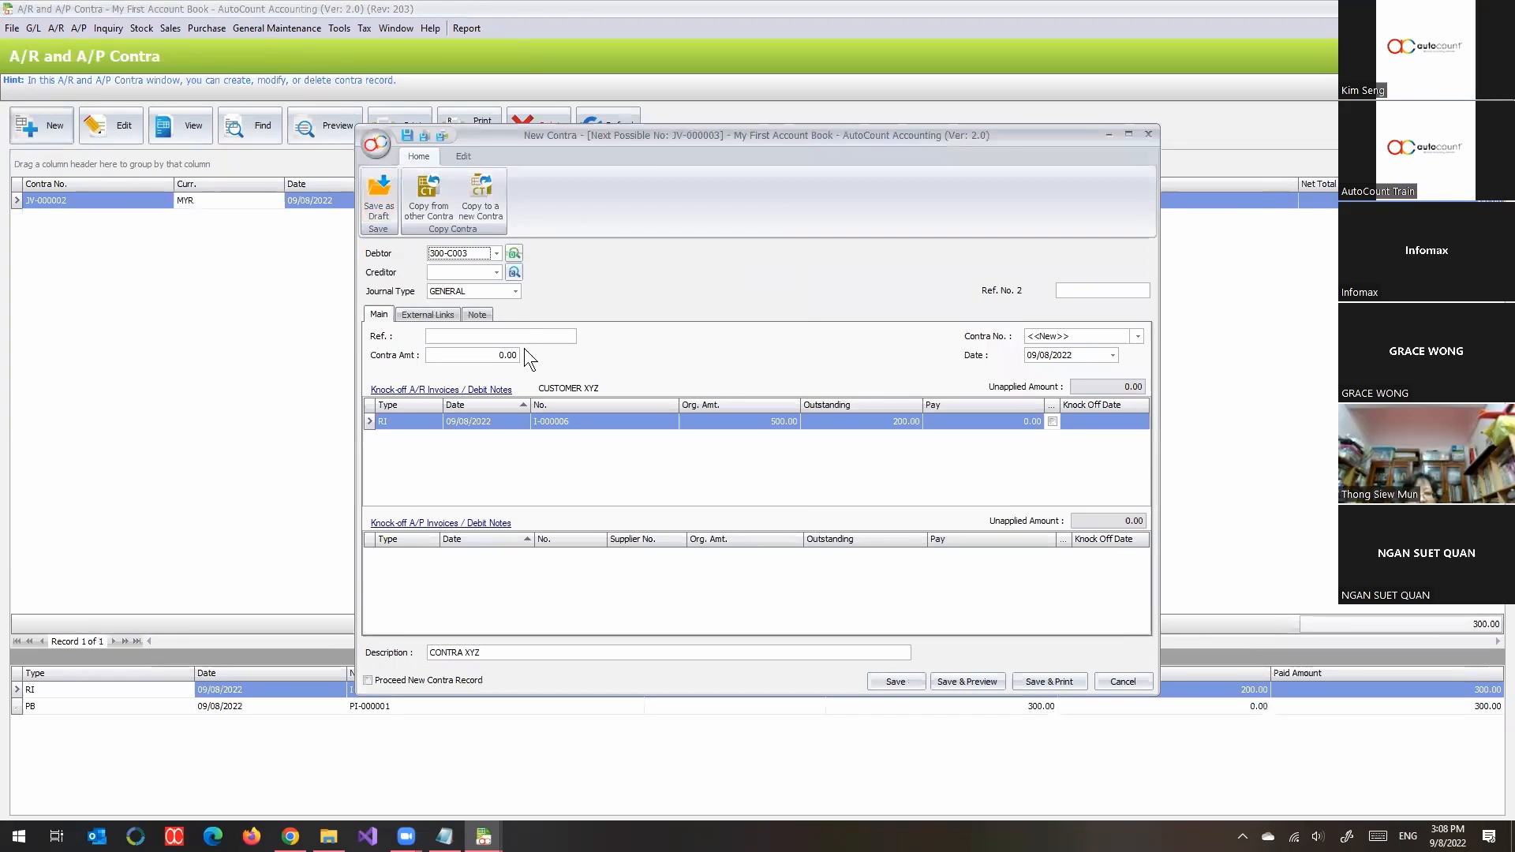
pyautogui.click(496, 273)
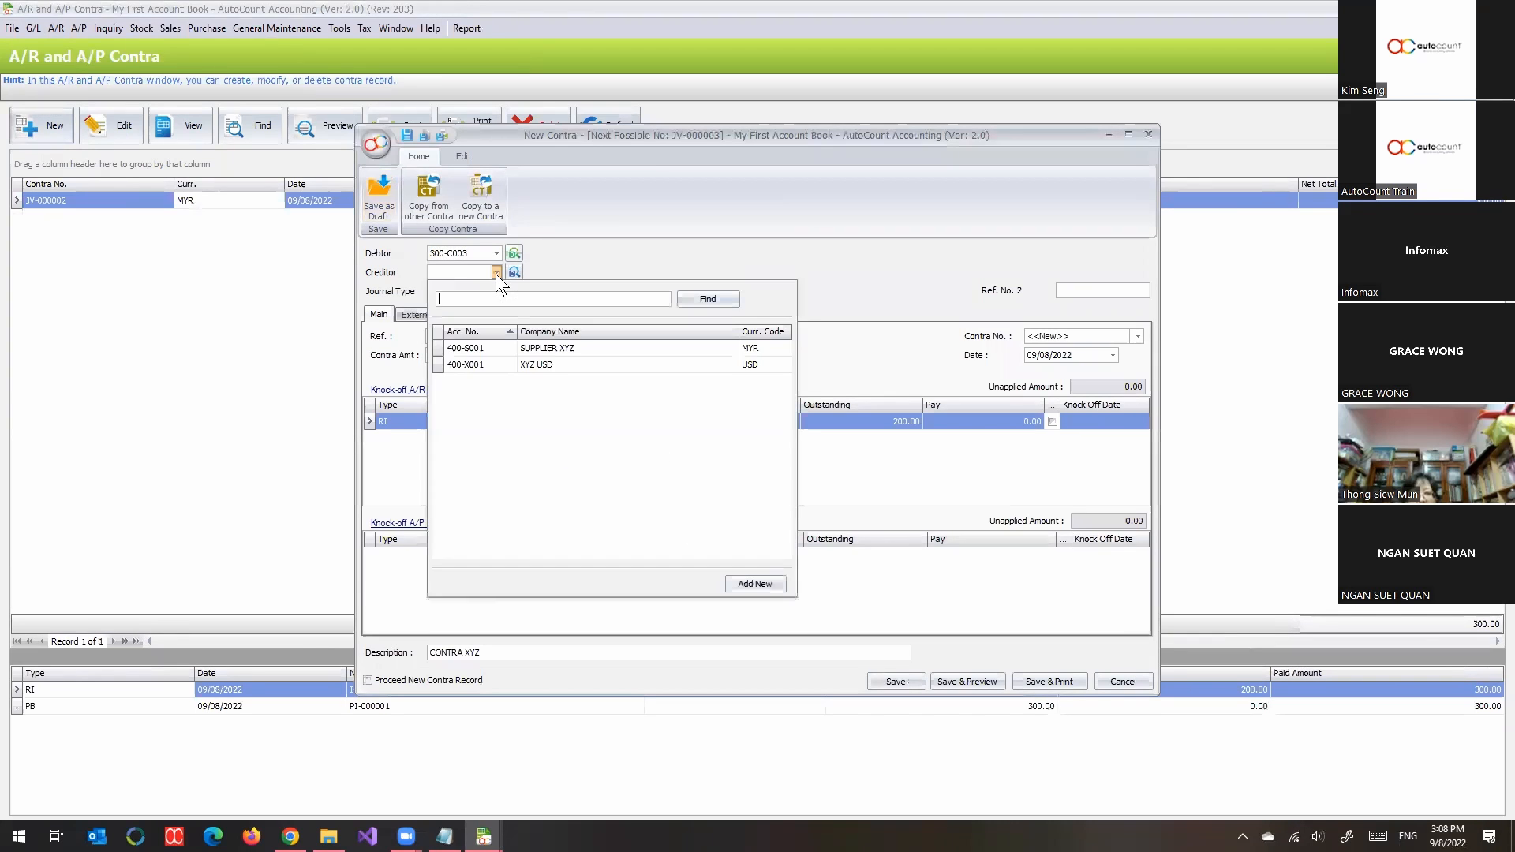
pyautogui.click(515, 365)
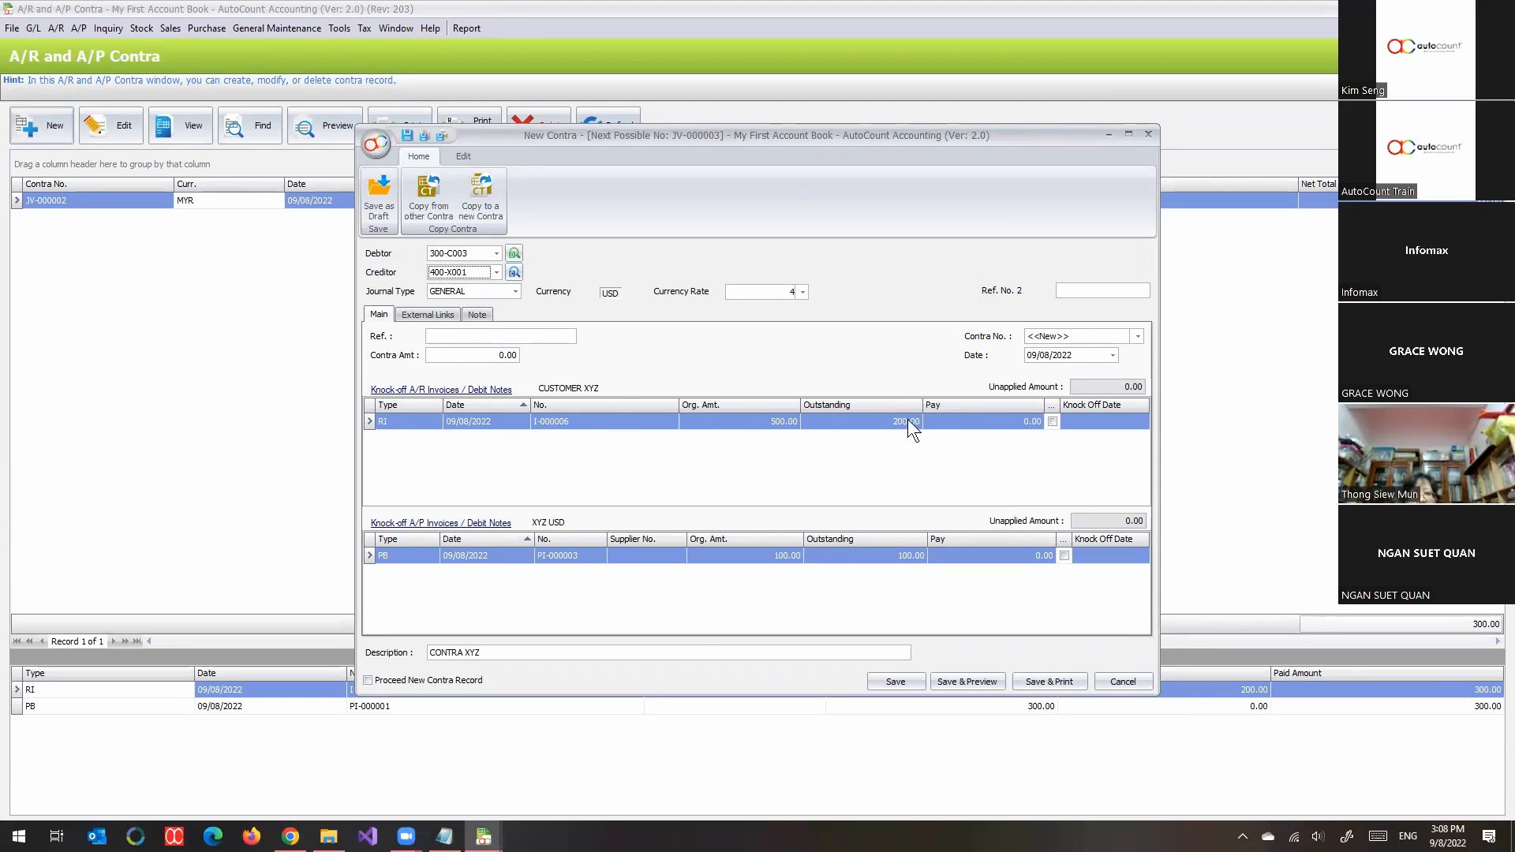
# Set the contra amount to 200 and select A/R invoice I-000006 and A/P invoice PI-000003 for knock-off.
pyautogui.click(1052, 422)
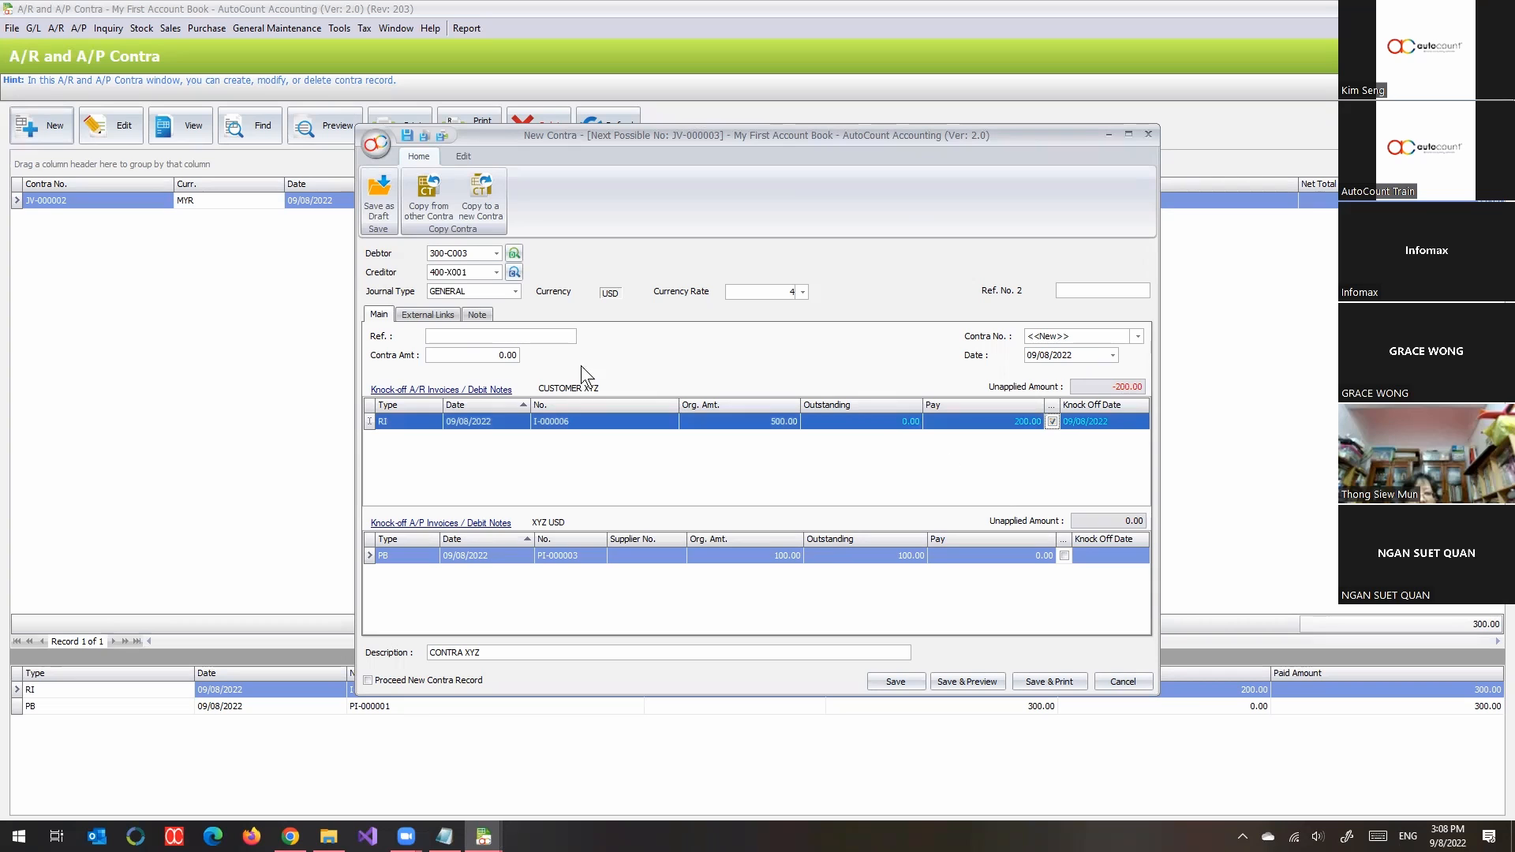
pyautogui.click(506, 355)
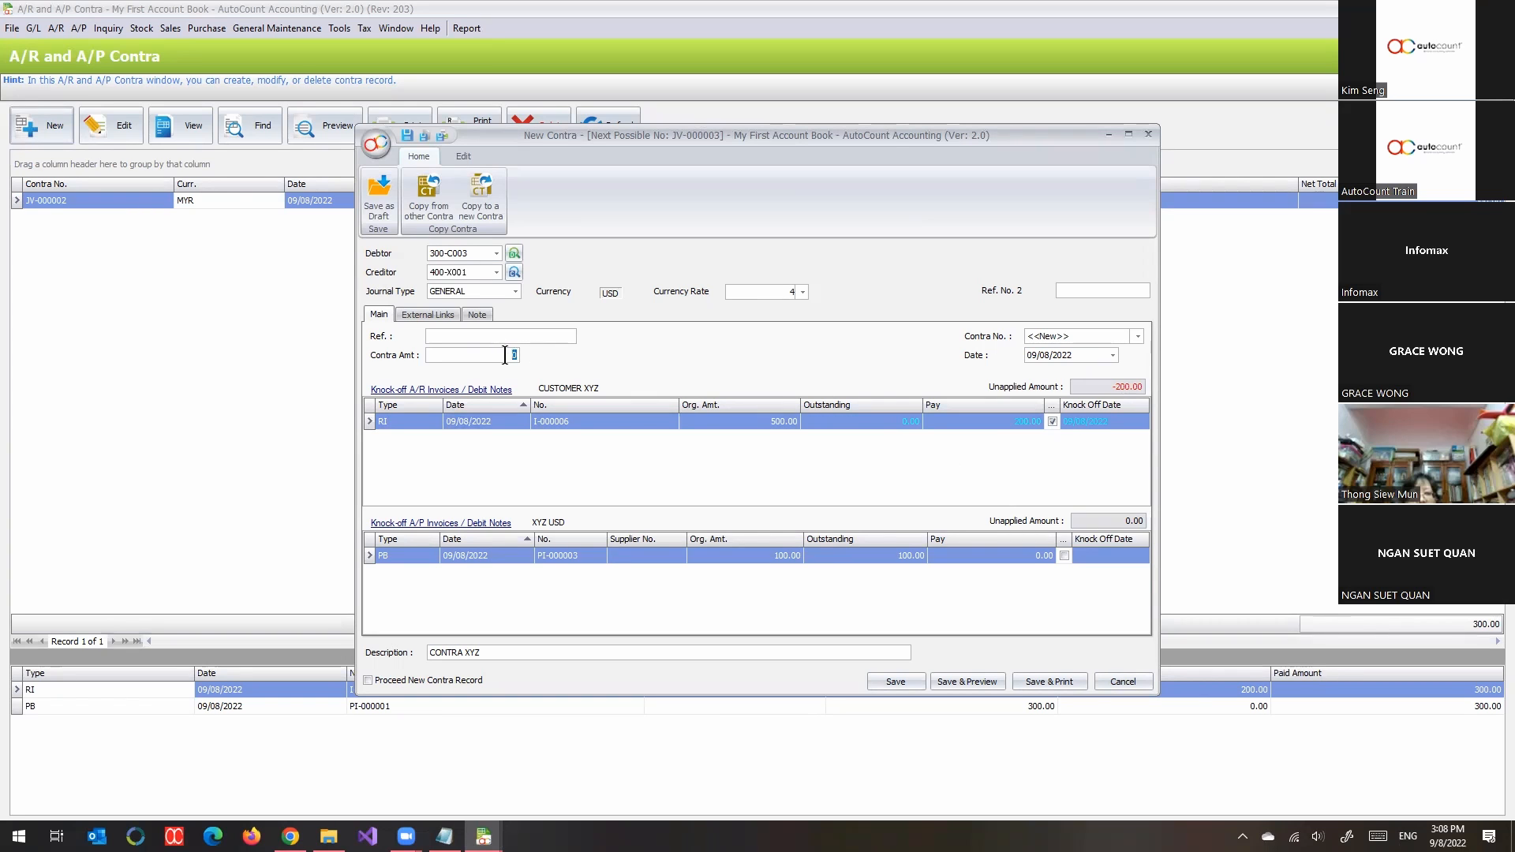
pyautogui.write('200')
pyautogui.click(865, 556)
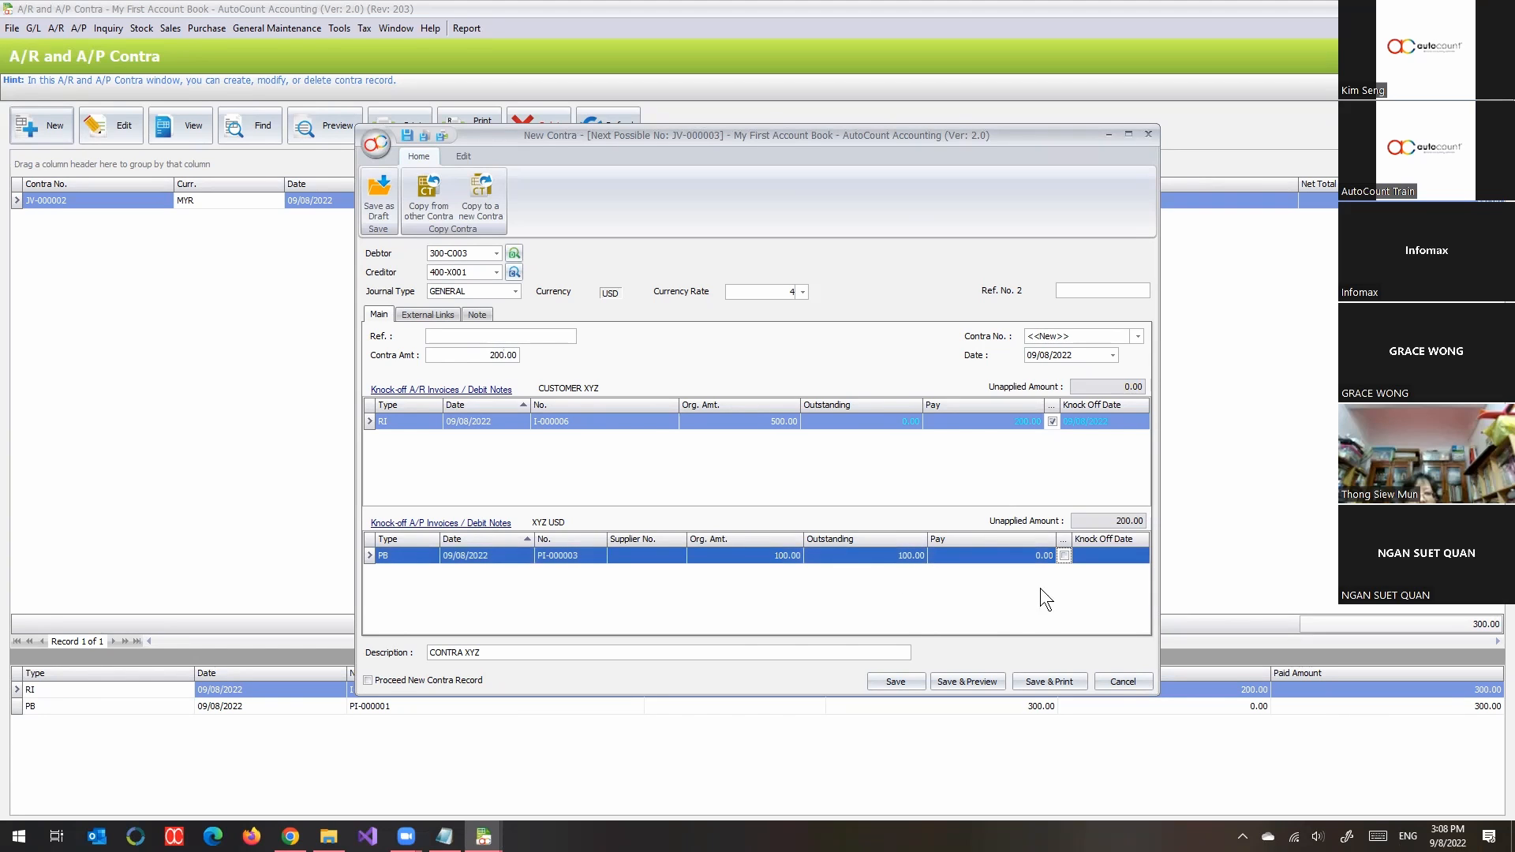
pyautogui.click(1065, 556)
# Set the payment for A/R invoice I-000006 to 100 and try to save the contra.
pyautogui.click(1001, 421)
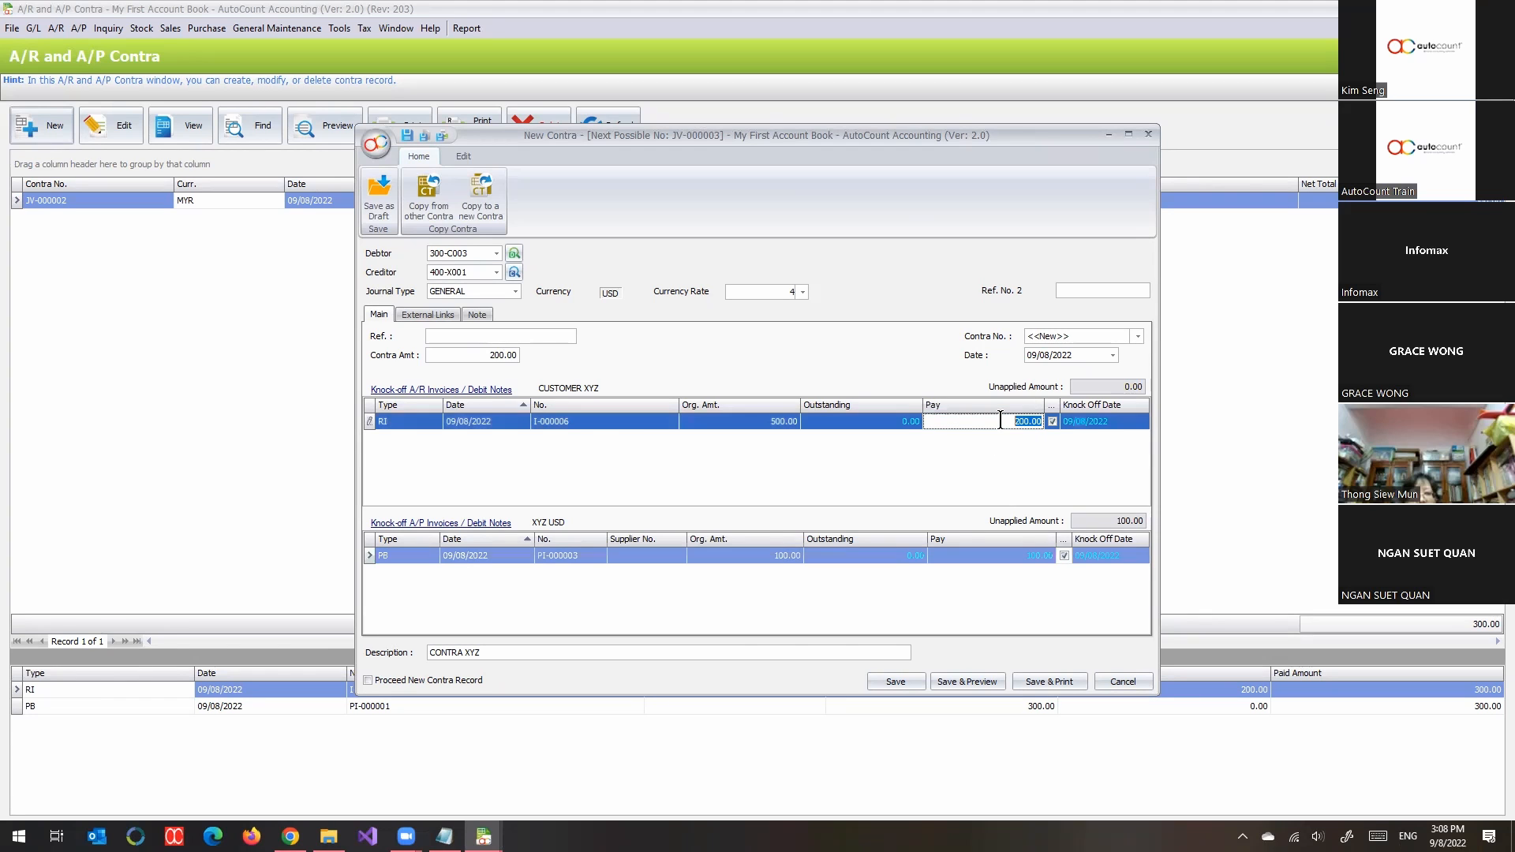
pyautogui.write('100')
pyautogui.click(1007, 463)
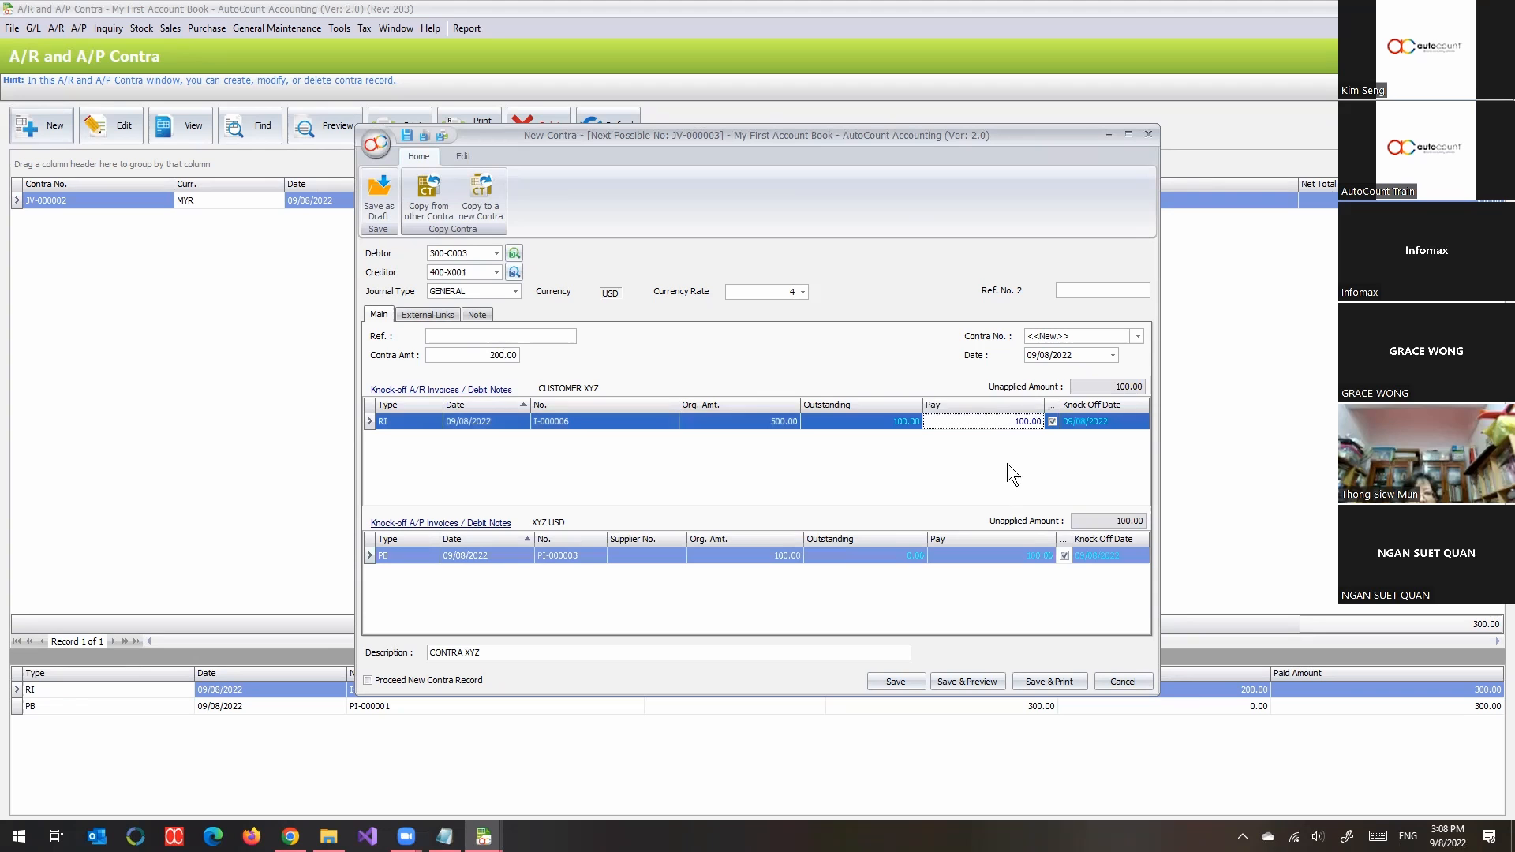
pyautogui.click(904, 684)
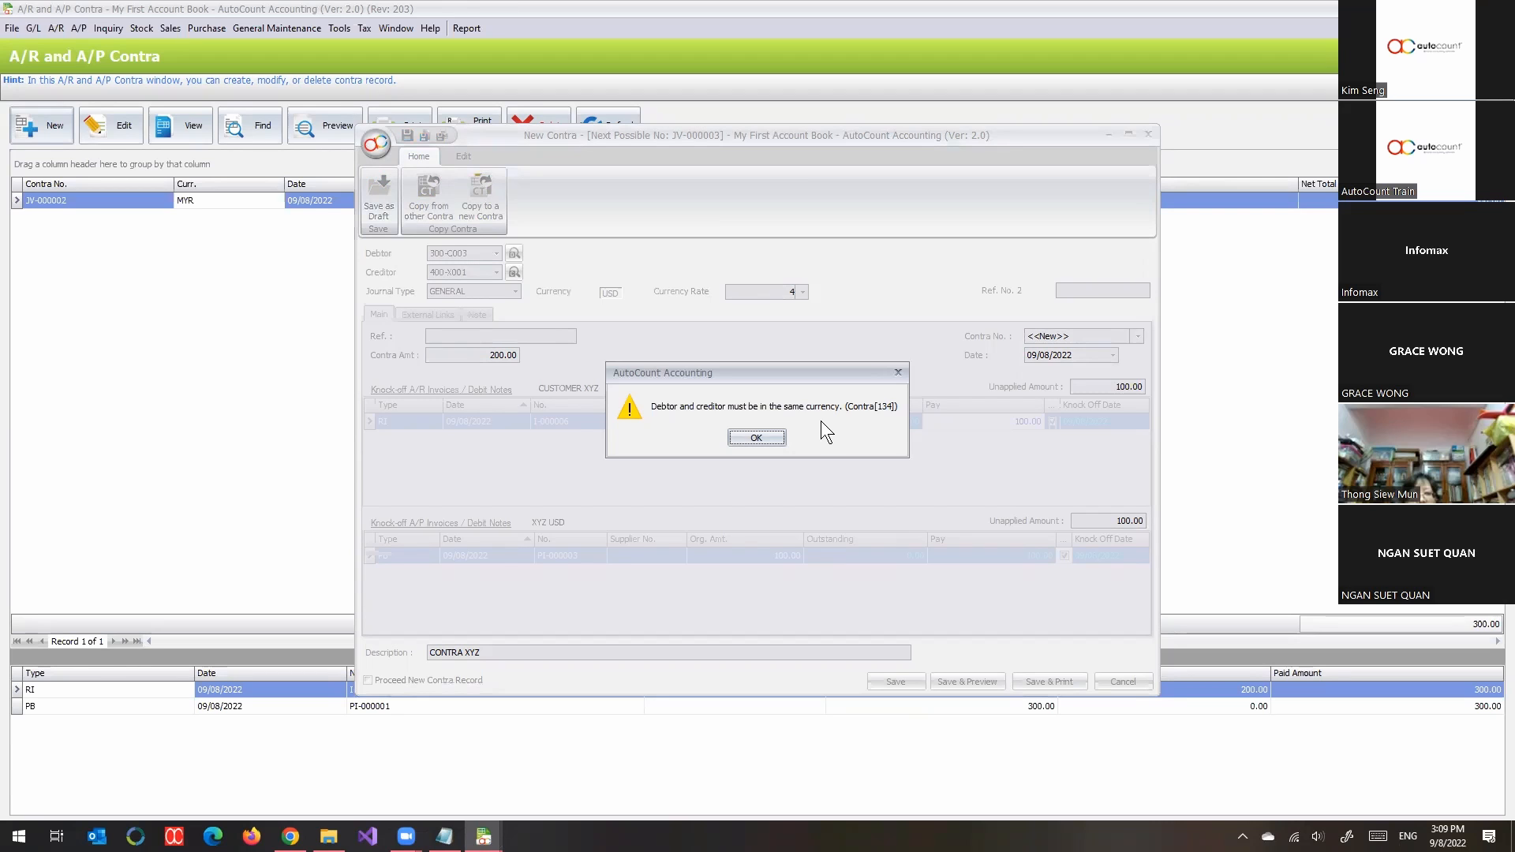
pyautogui.click(777, 438)
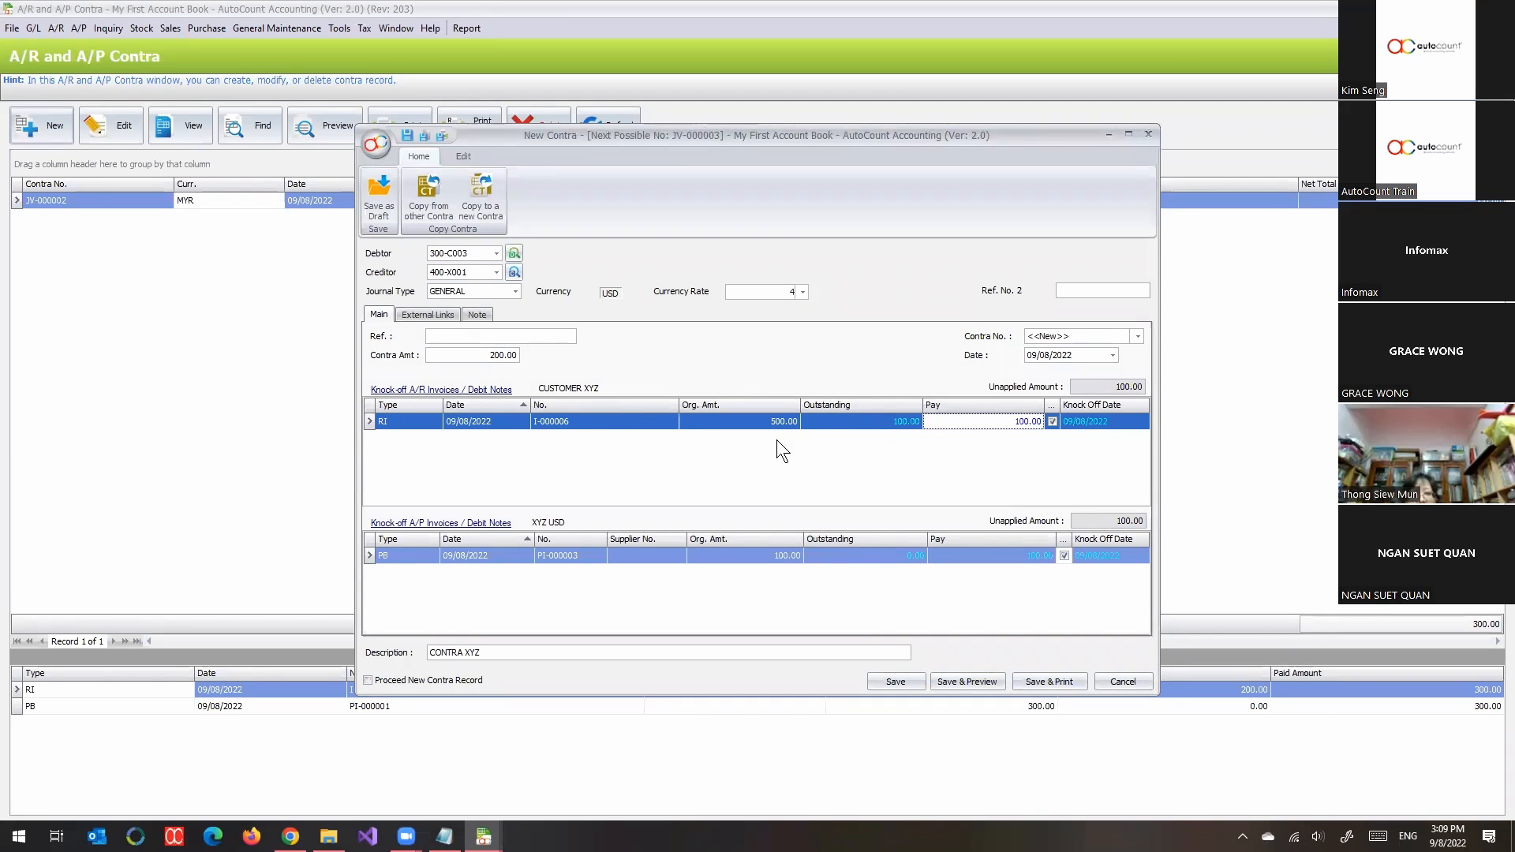
# Discard the new contra and close the contra and A/R invoice lists to return to the main screen.
pyautogui.press('Escape')
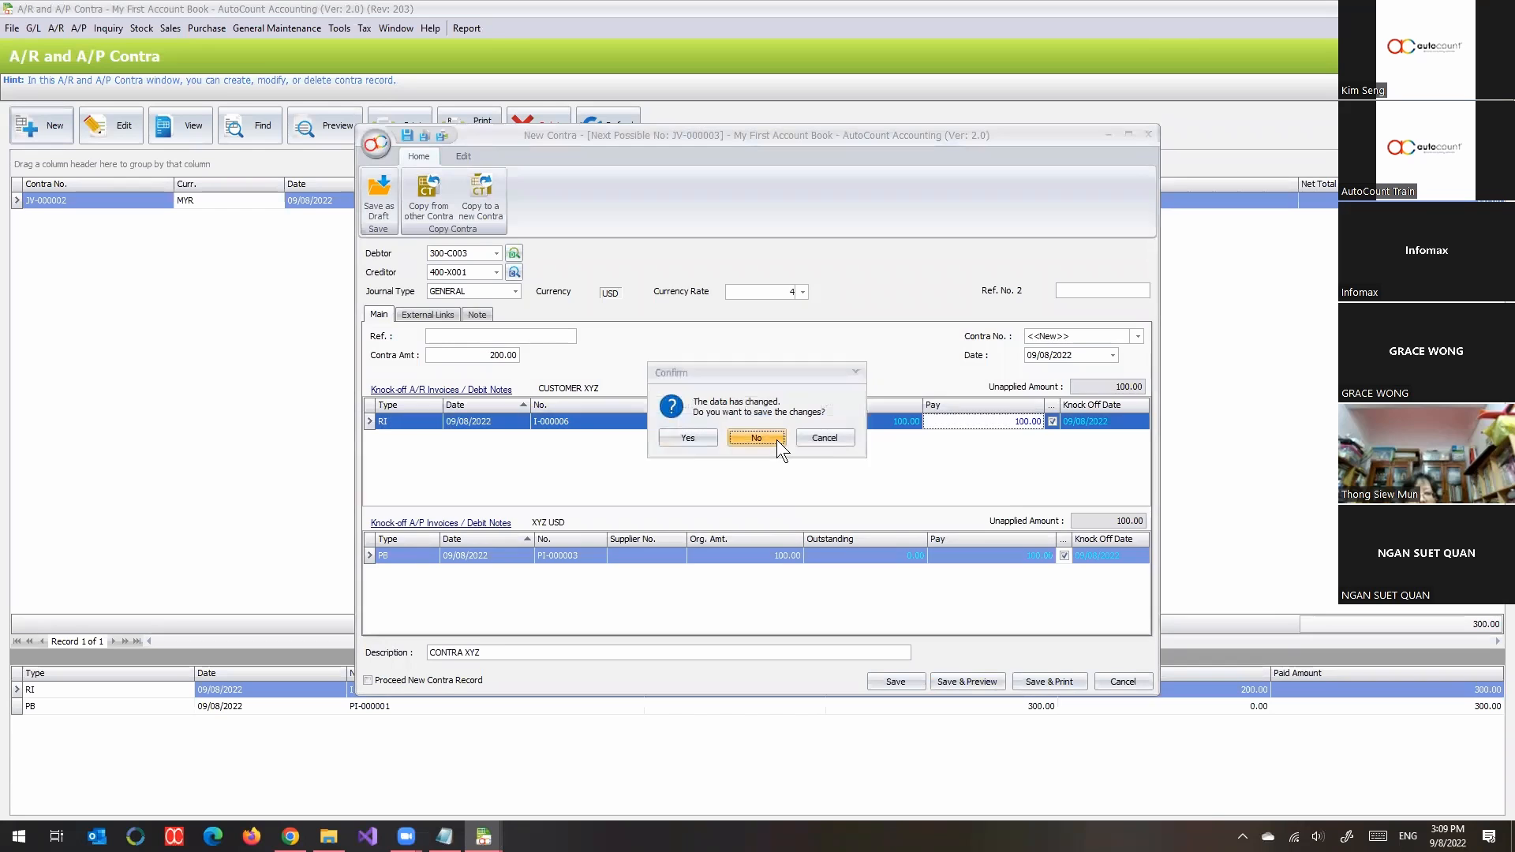
pyautogui.click(756, 438)
pyautogui.press('Escape')
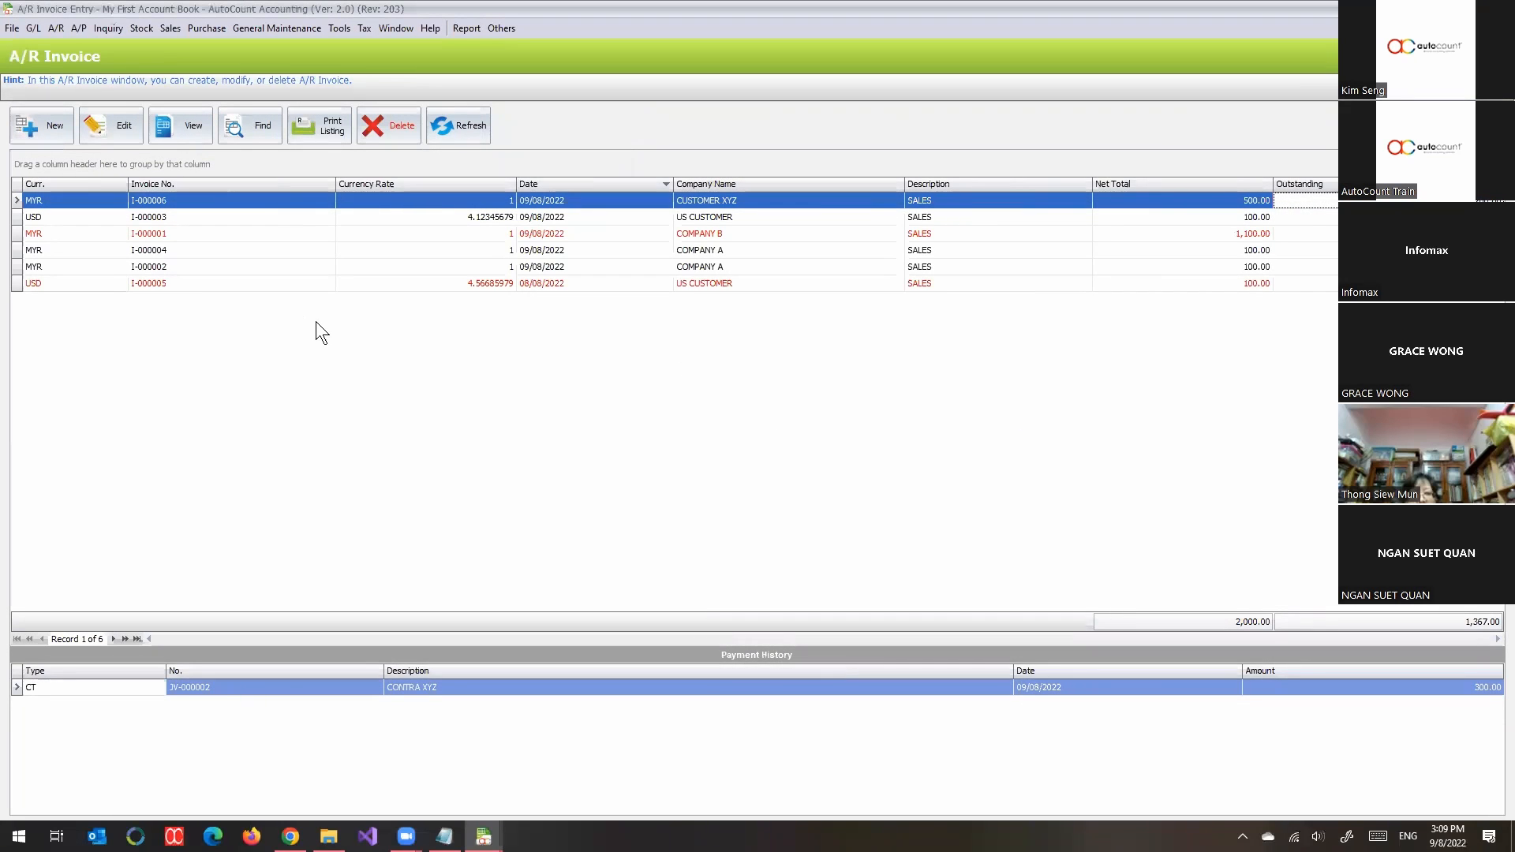
pyautogui.press('Escape')
pyautogui.press('Escape')
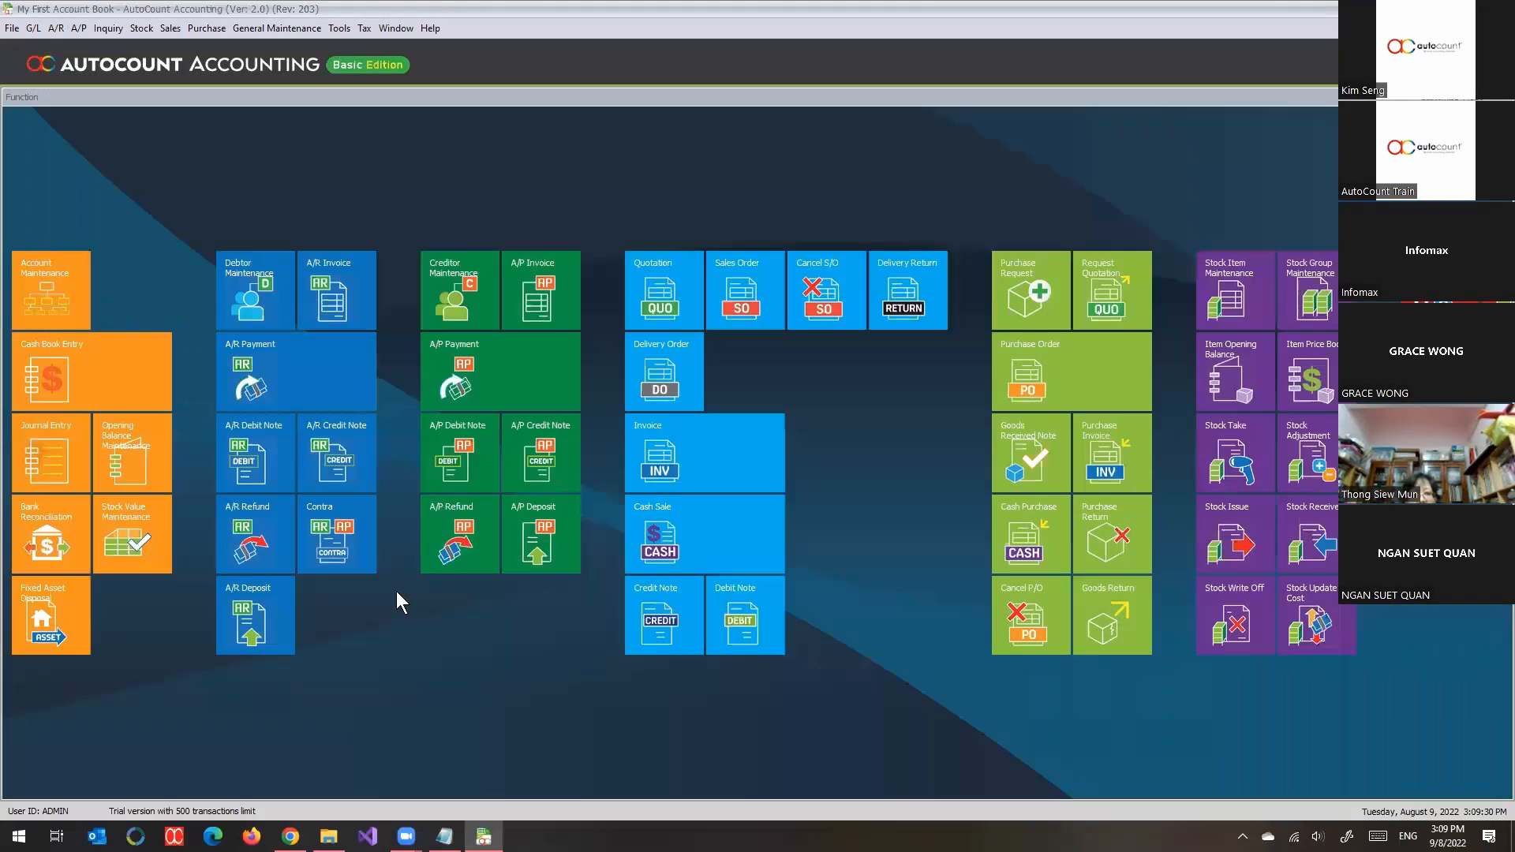
pyautogui.click(444, 837)
pyautogui.click(444, 836)
pyautogui.press('ctrl+super+Right')
# Preview the Balance Sheet Statement for This Year, review its figures, and close the report.
pyautogui.click(33, 29)
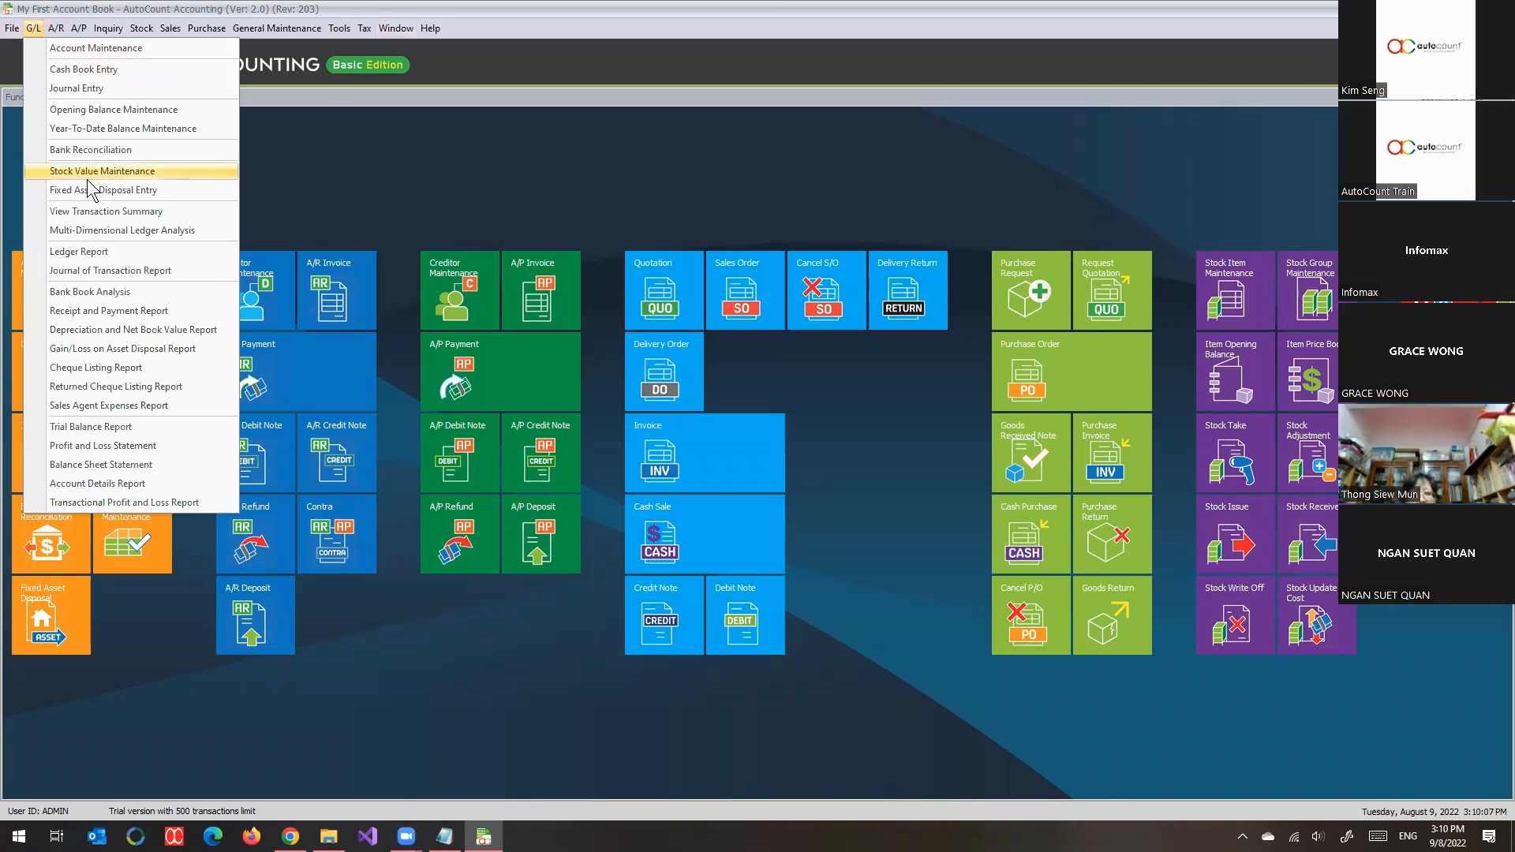
pyautogui.click(103, 464)
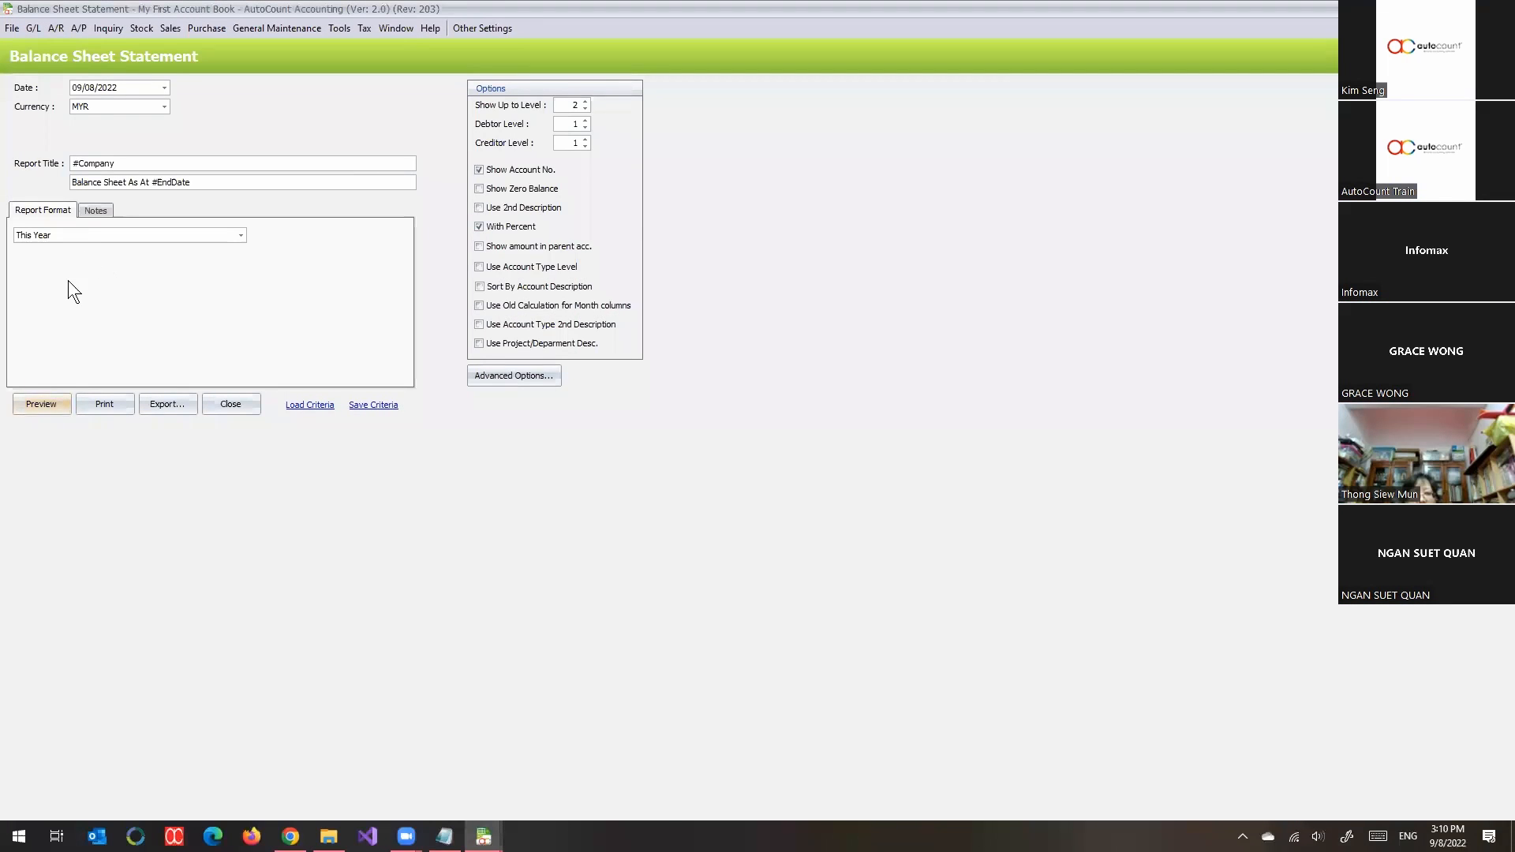
pyautogui.click(52, 399)
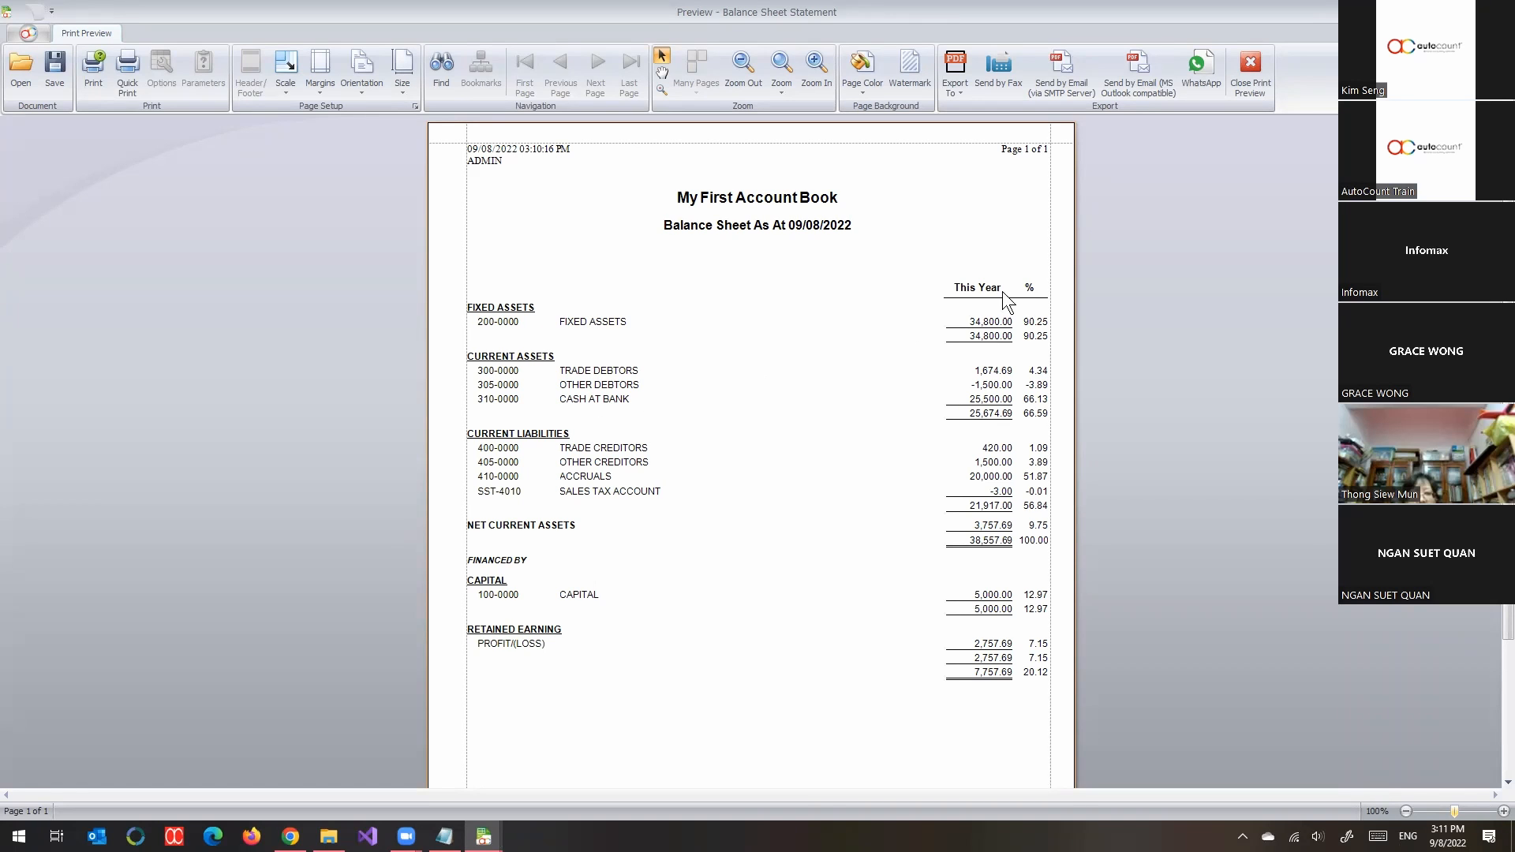
pyautogui.click(1254, 69)
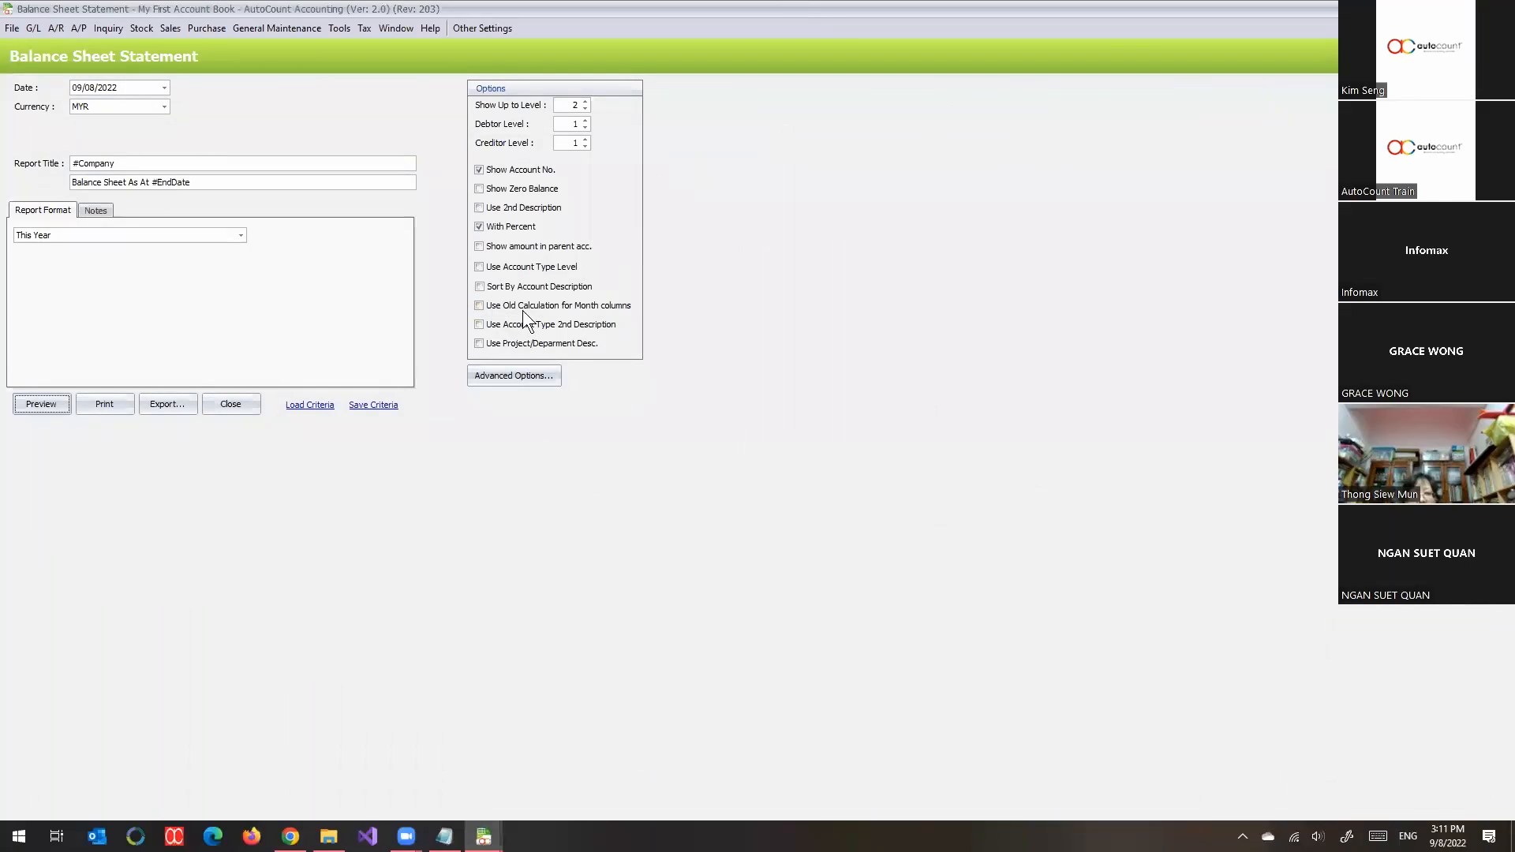
pyautogui.click(230, 403)
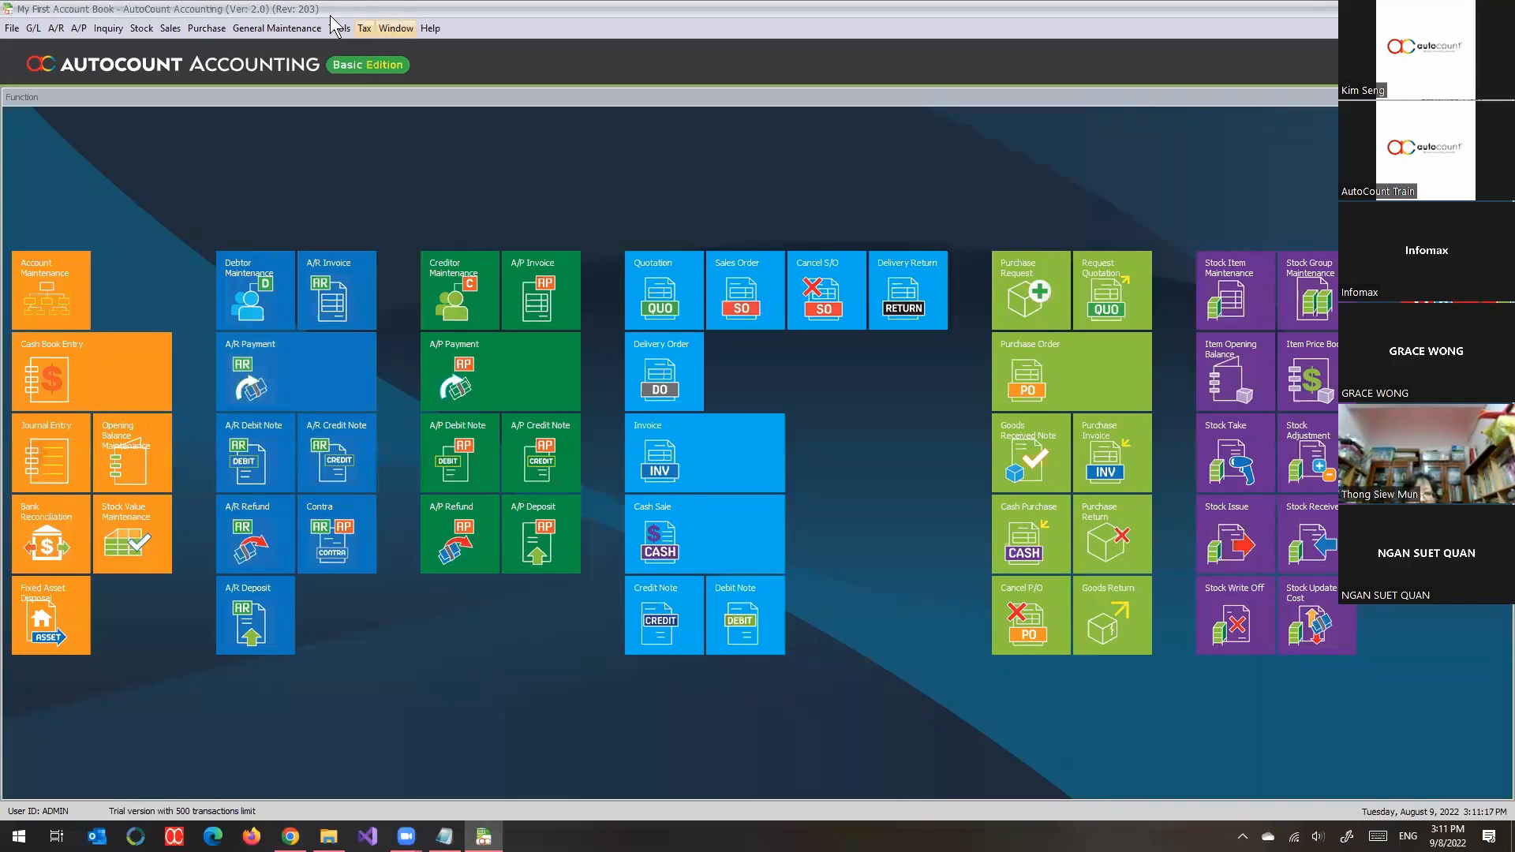
# Enable the Project module in the module settings and confirm the change.
pyautogui.click(340, 29)
pyautogui.moveTo(277, 28)
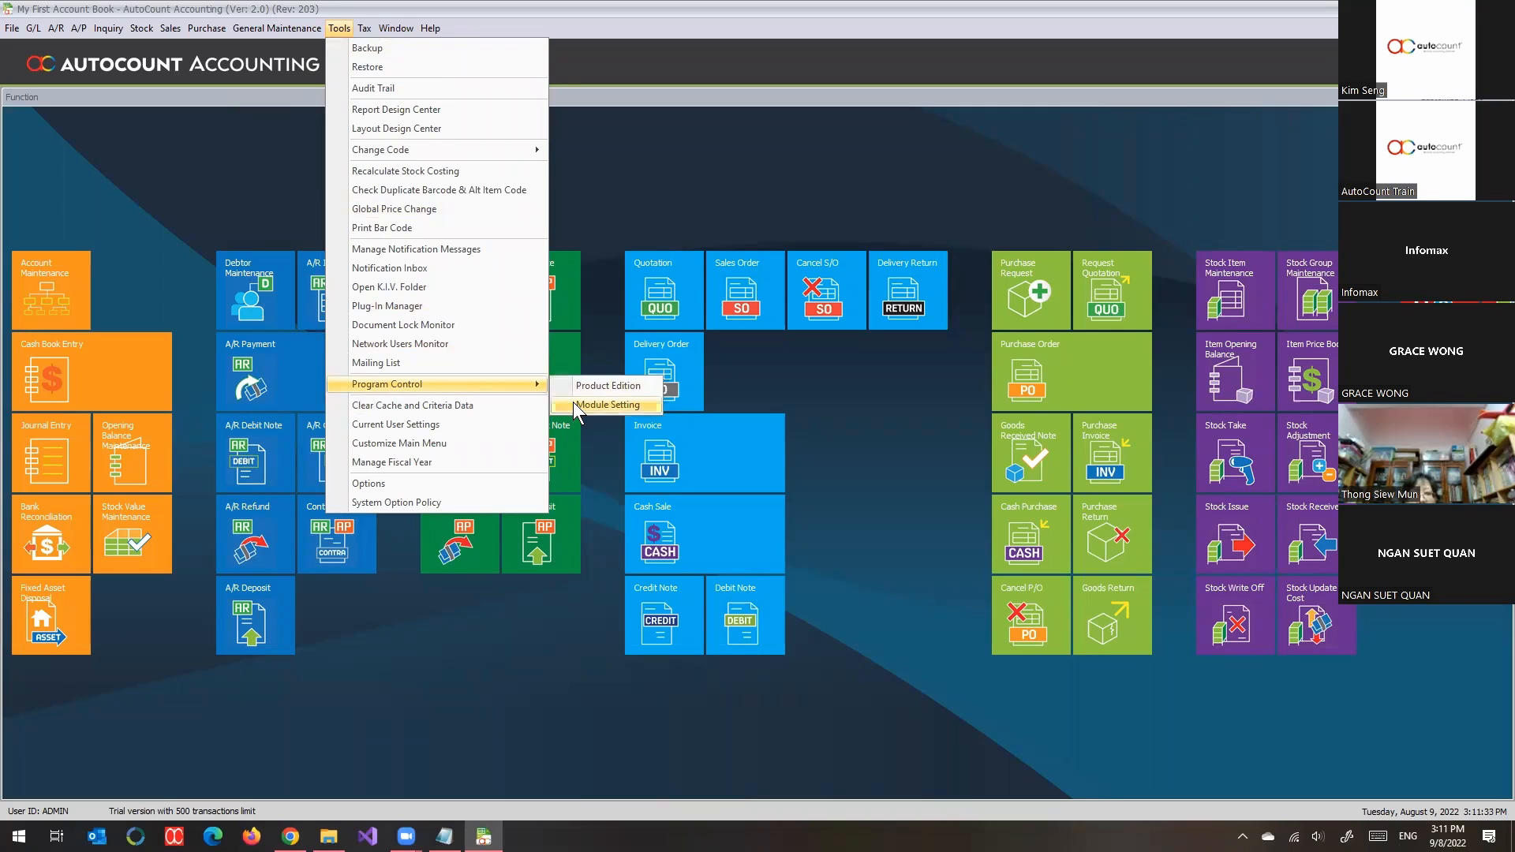
pyautogui.click(574, 404)
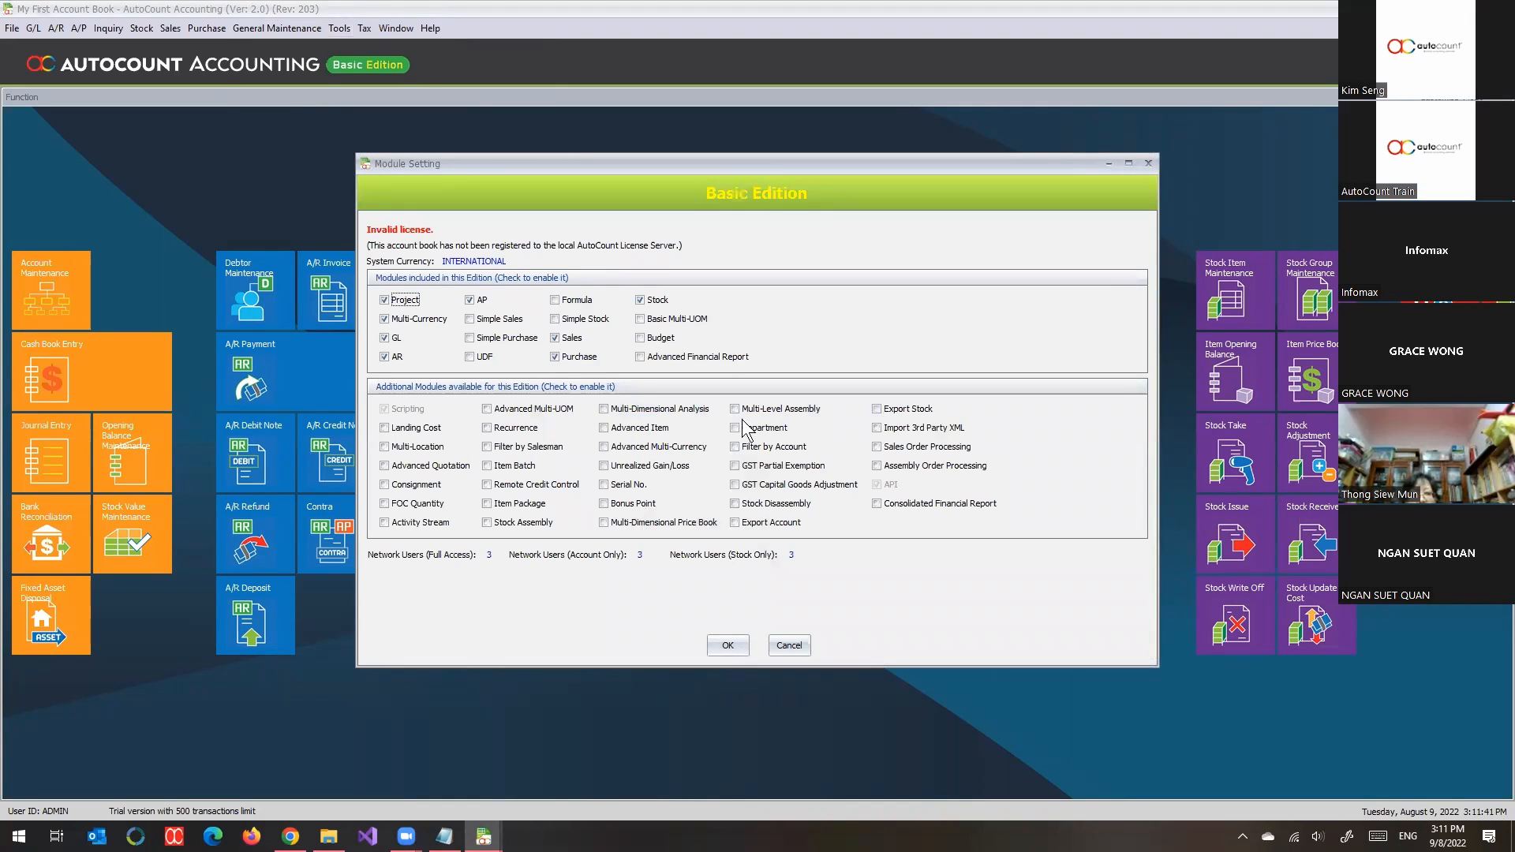
pyautogui.click(727, 645)
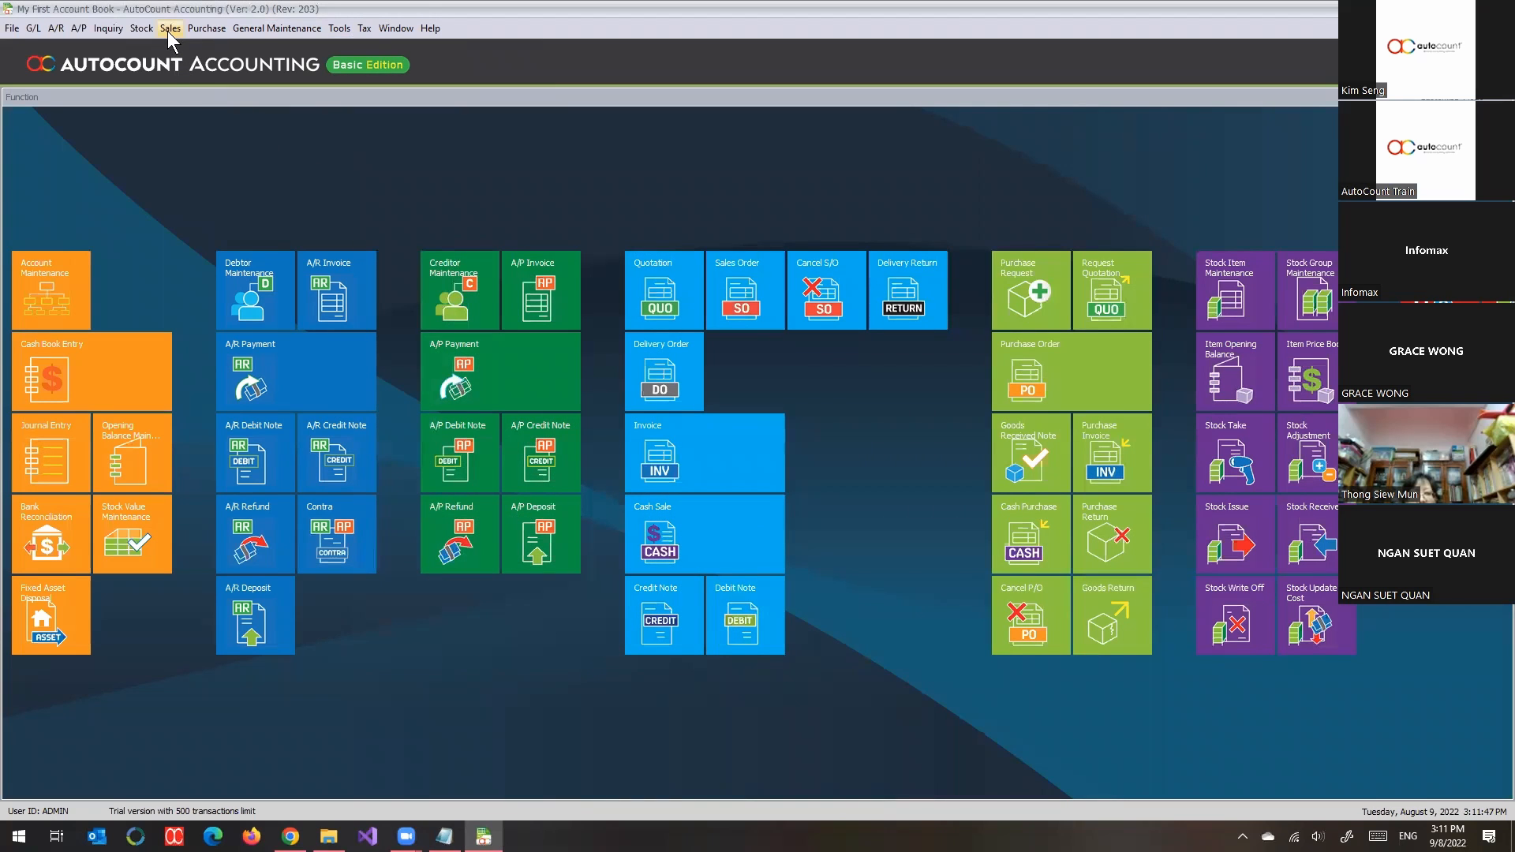
# Look at the product edition chooser and review the modules in the module settings, cancelling both dialogs.
pyautogui.click(254, 30)
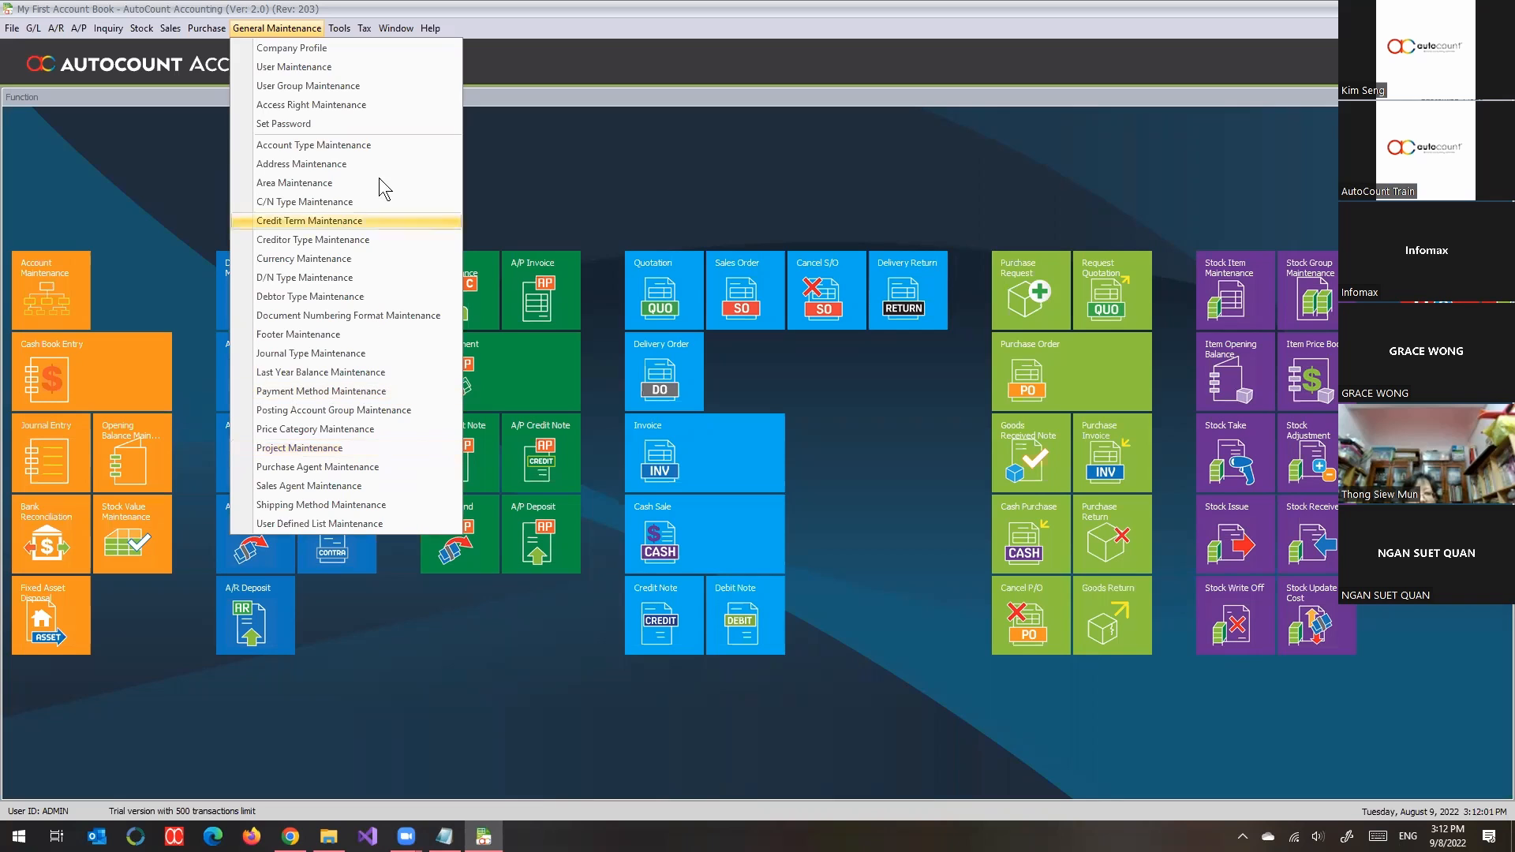
pyautogui.moveTo(339, 29)
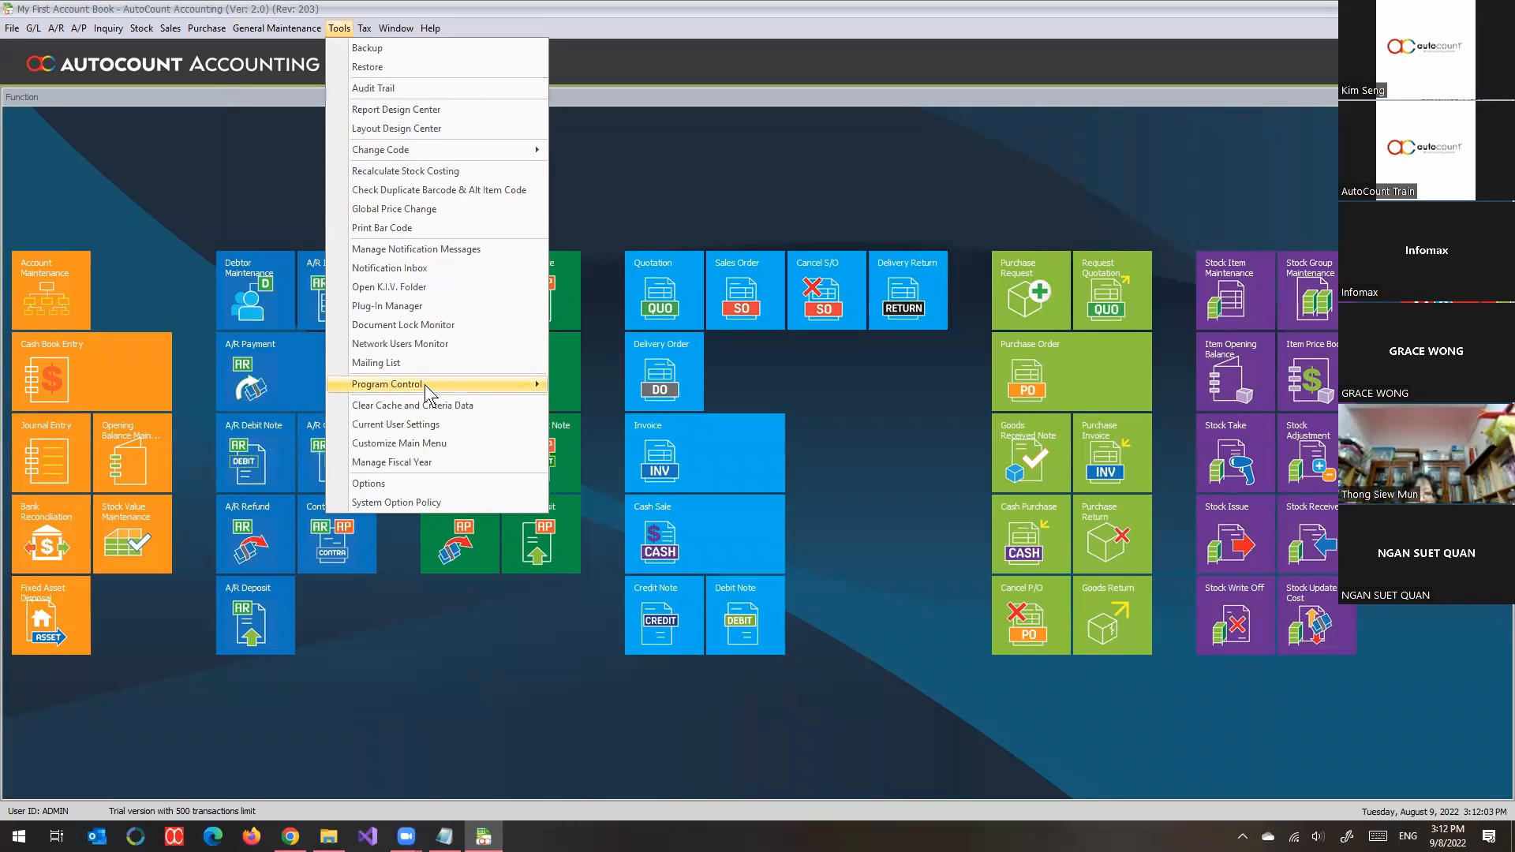
pyautogui.moveTo(424, 385)
pyautogui.click(574, 392)
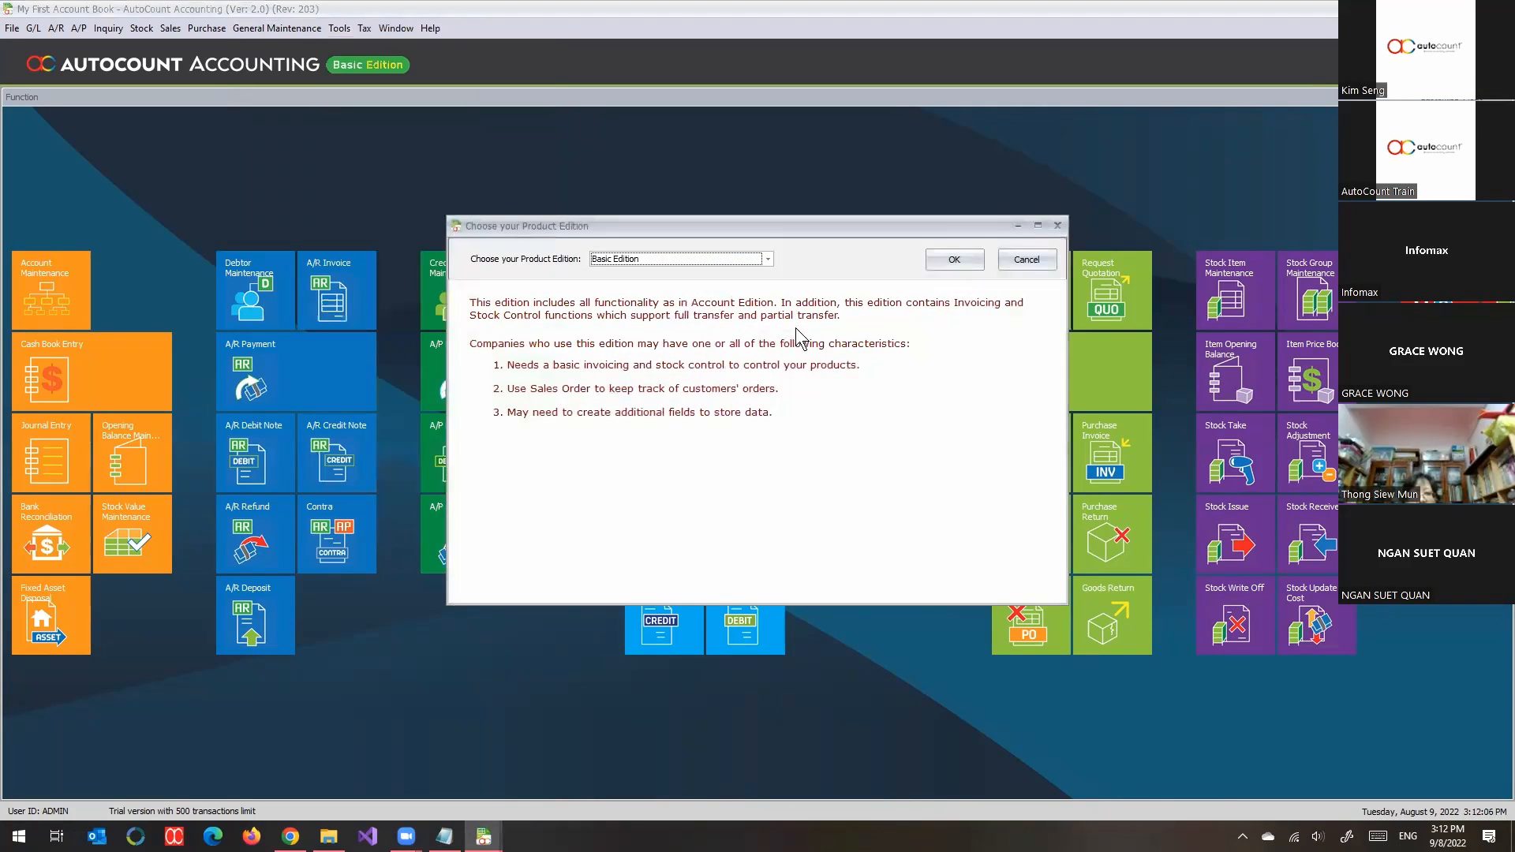
pyautogui.click(1026, 260)
pyautogui.click(340, 29)
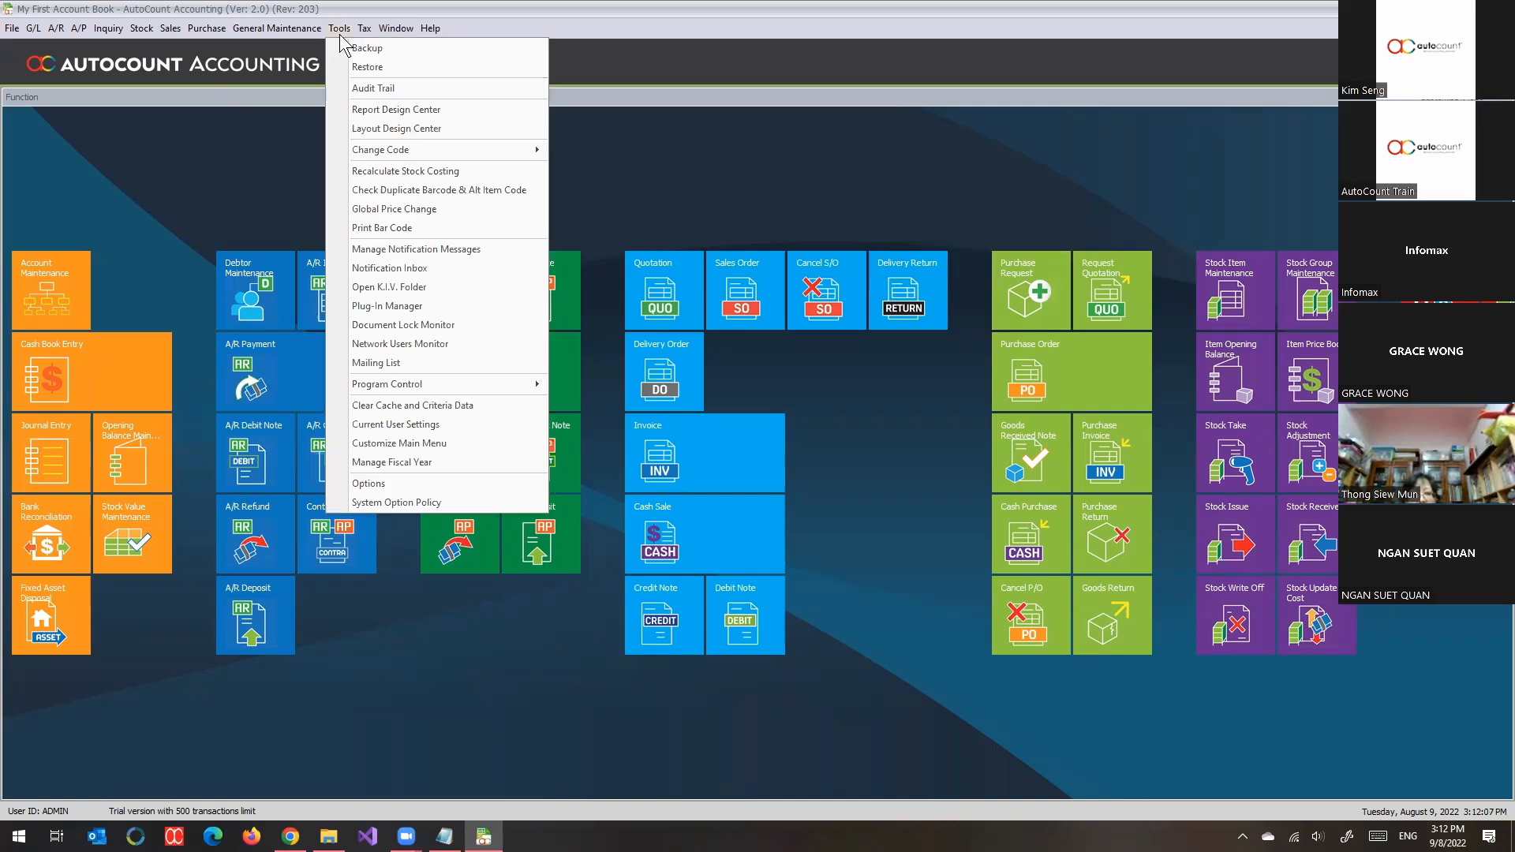
pyautogui.moveTo(466, 381)
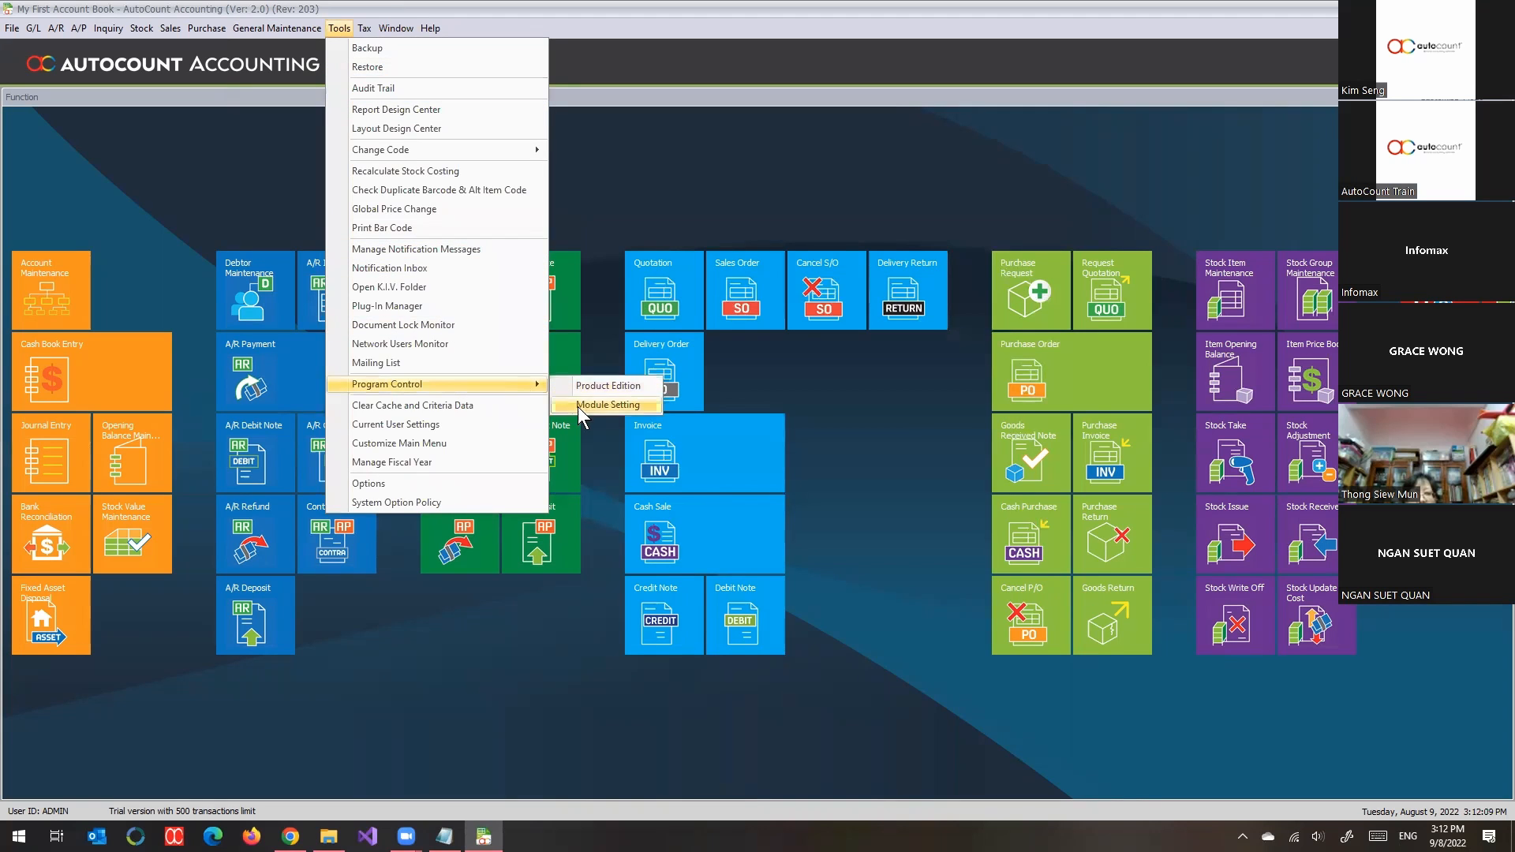
pyautogui.click(578, 406)
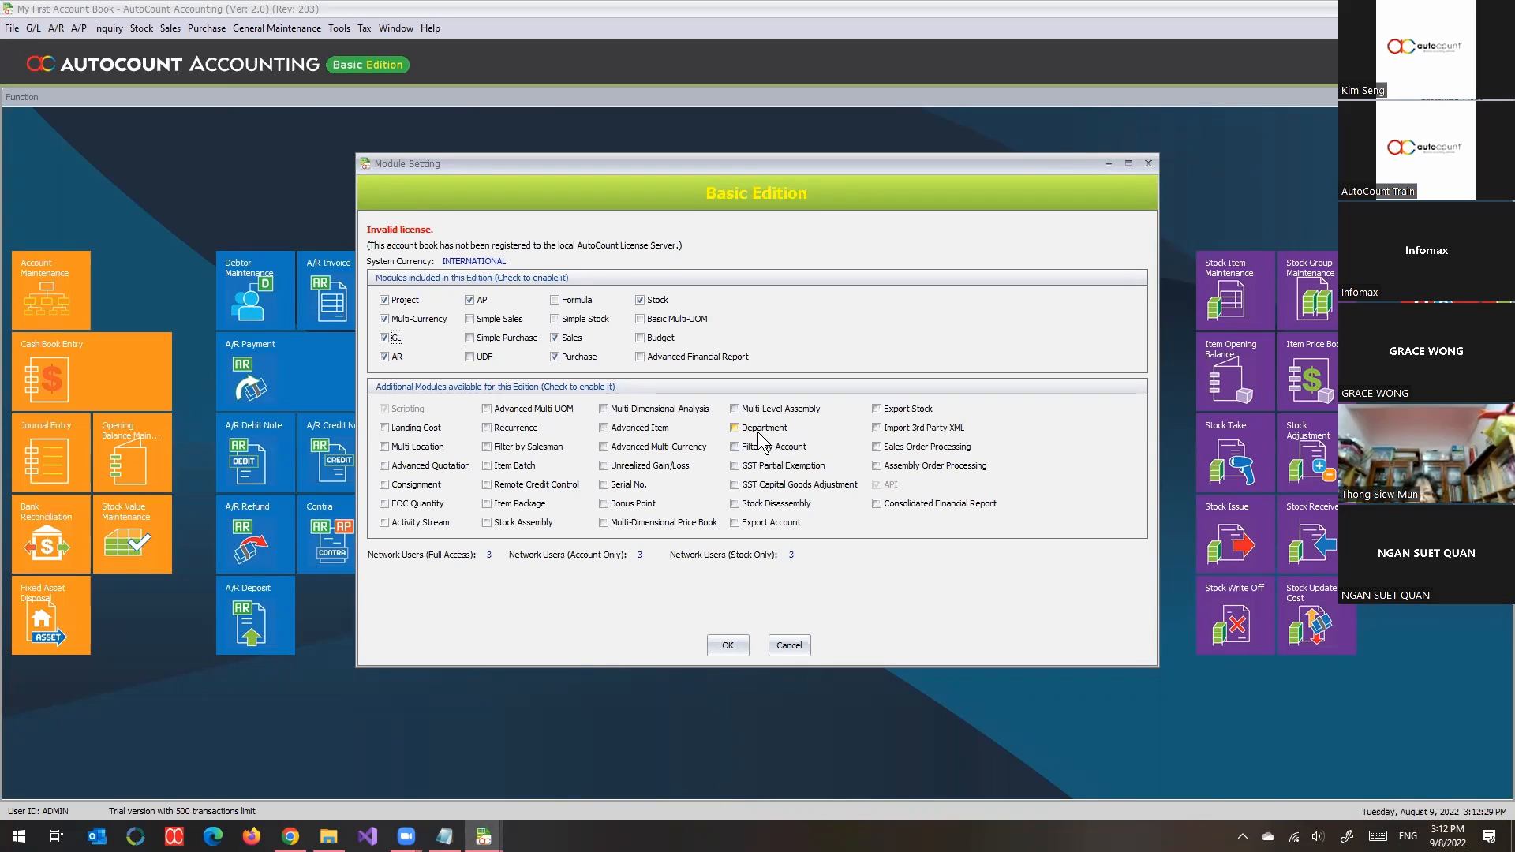
pyautogui.click(806, 649)
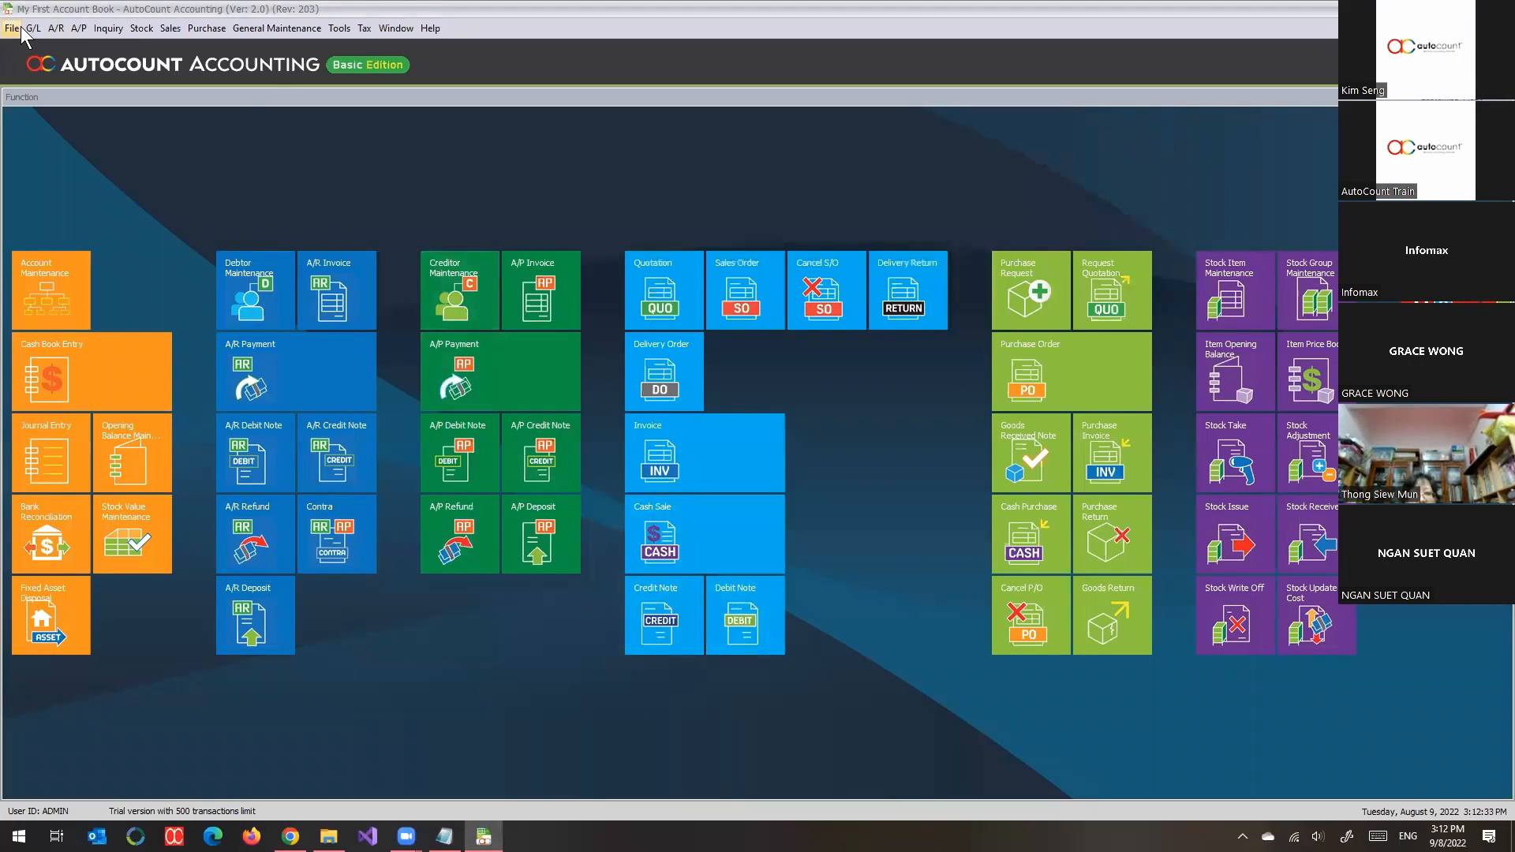
# Open Project Maintenance to manage the account book's projects.
pyautogui.click(32, 29)
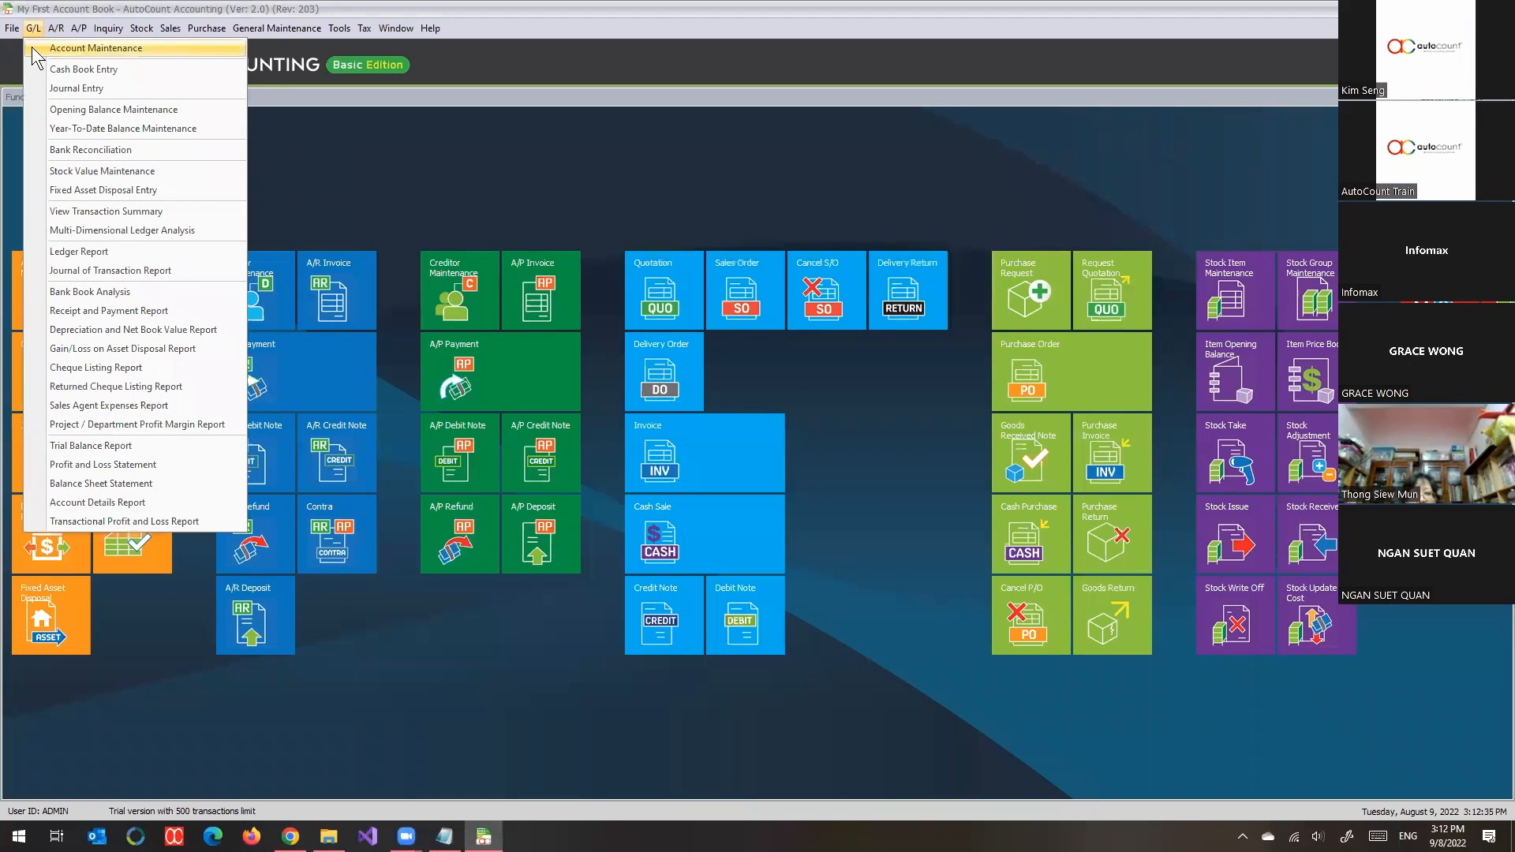
pyautogui.moveTo(277, 29)
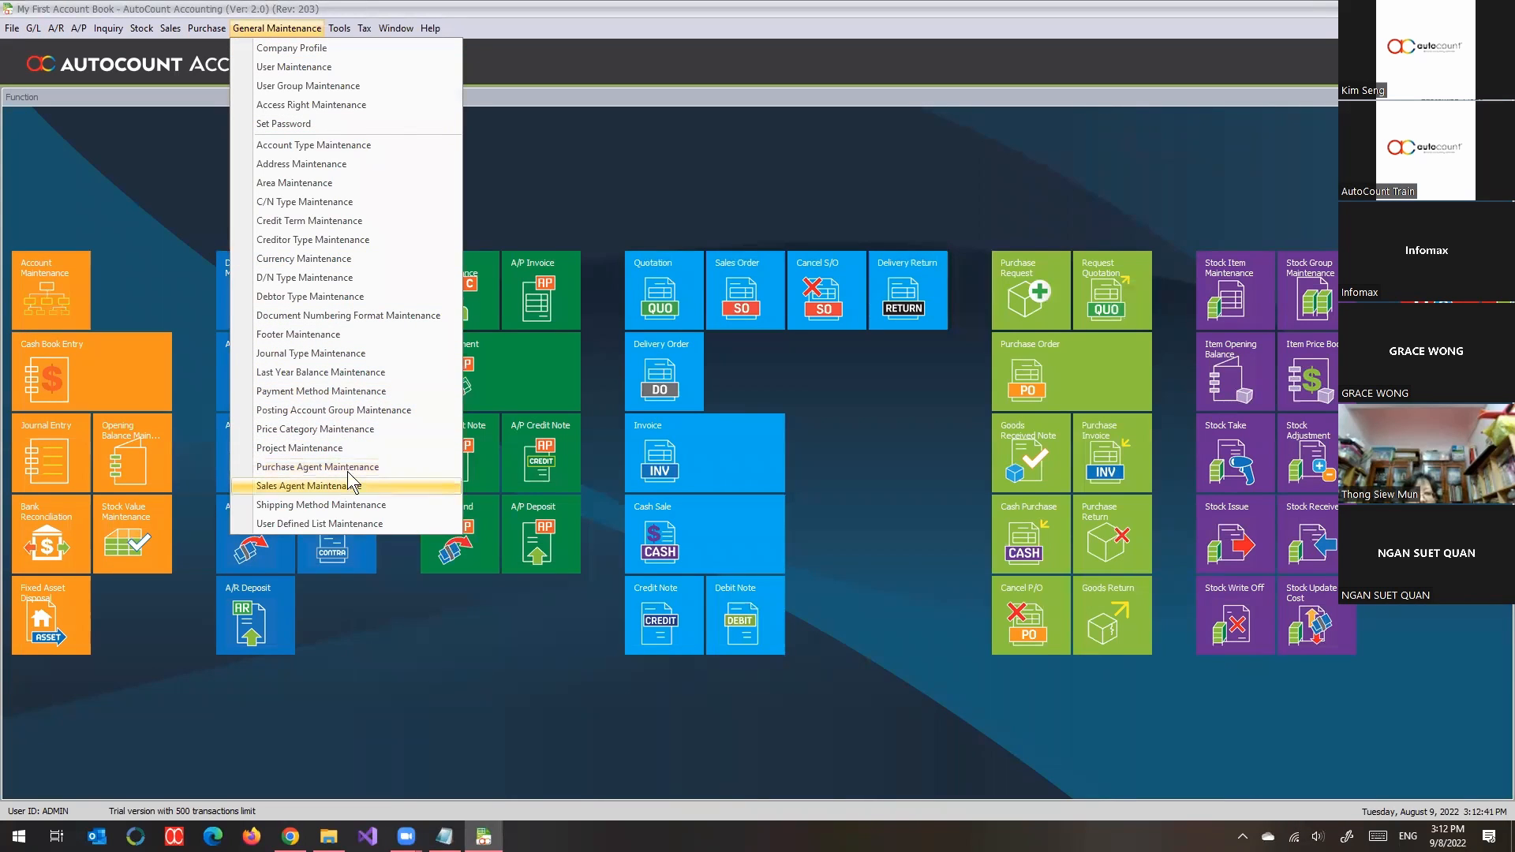
pyautogui.click(344, 445)
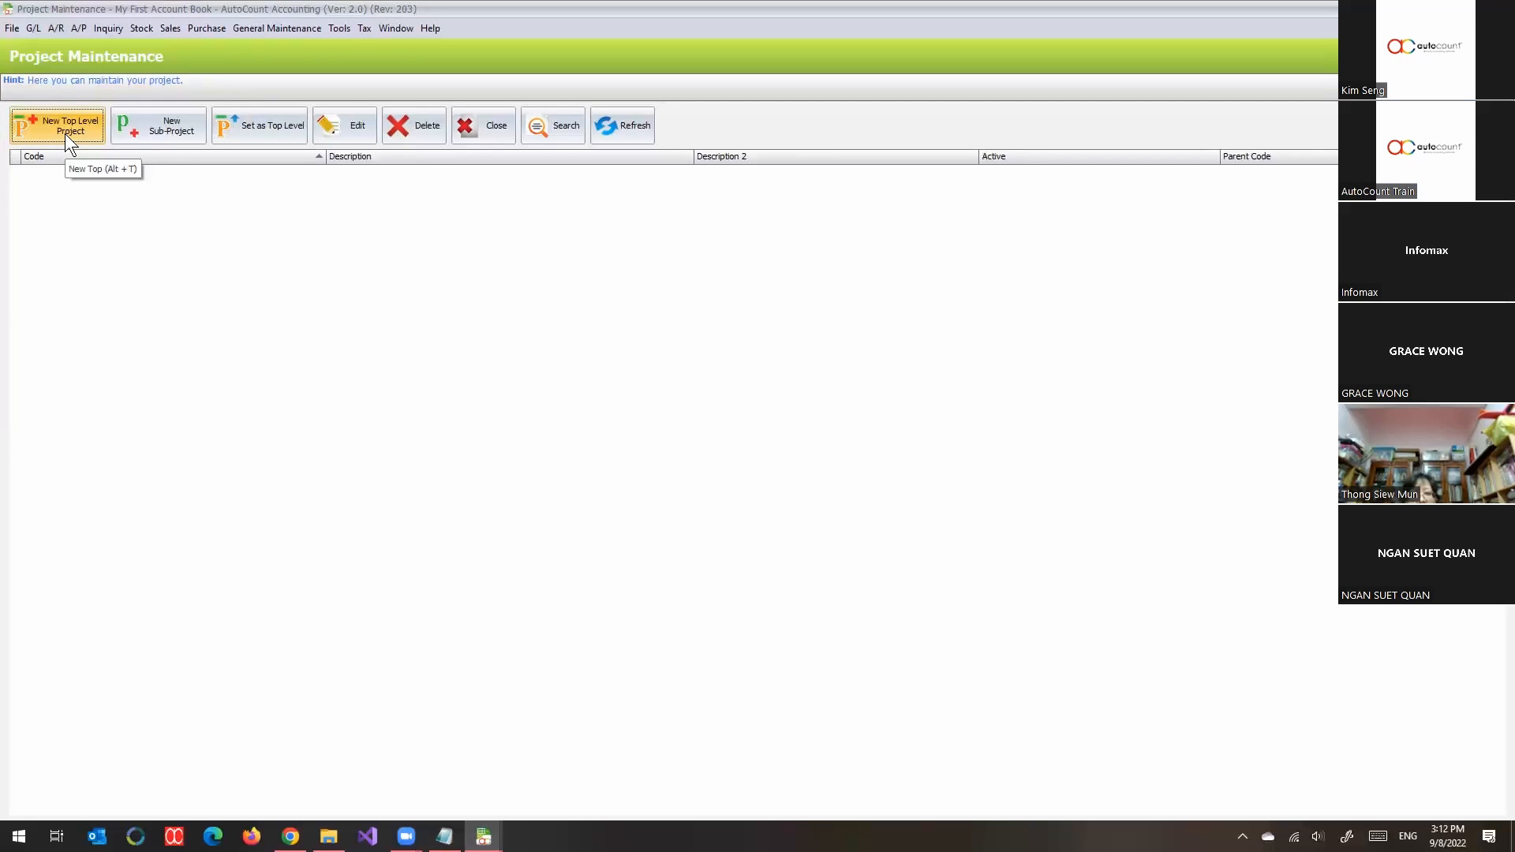
# Create a top-level project with code PROJA and description PROJECT A.
pyautogui.click(65, 134)
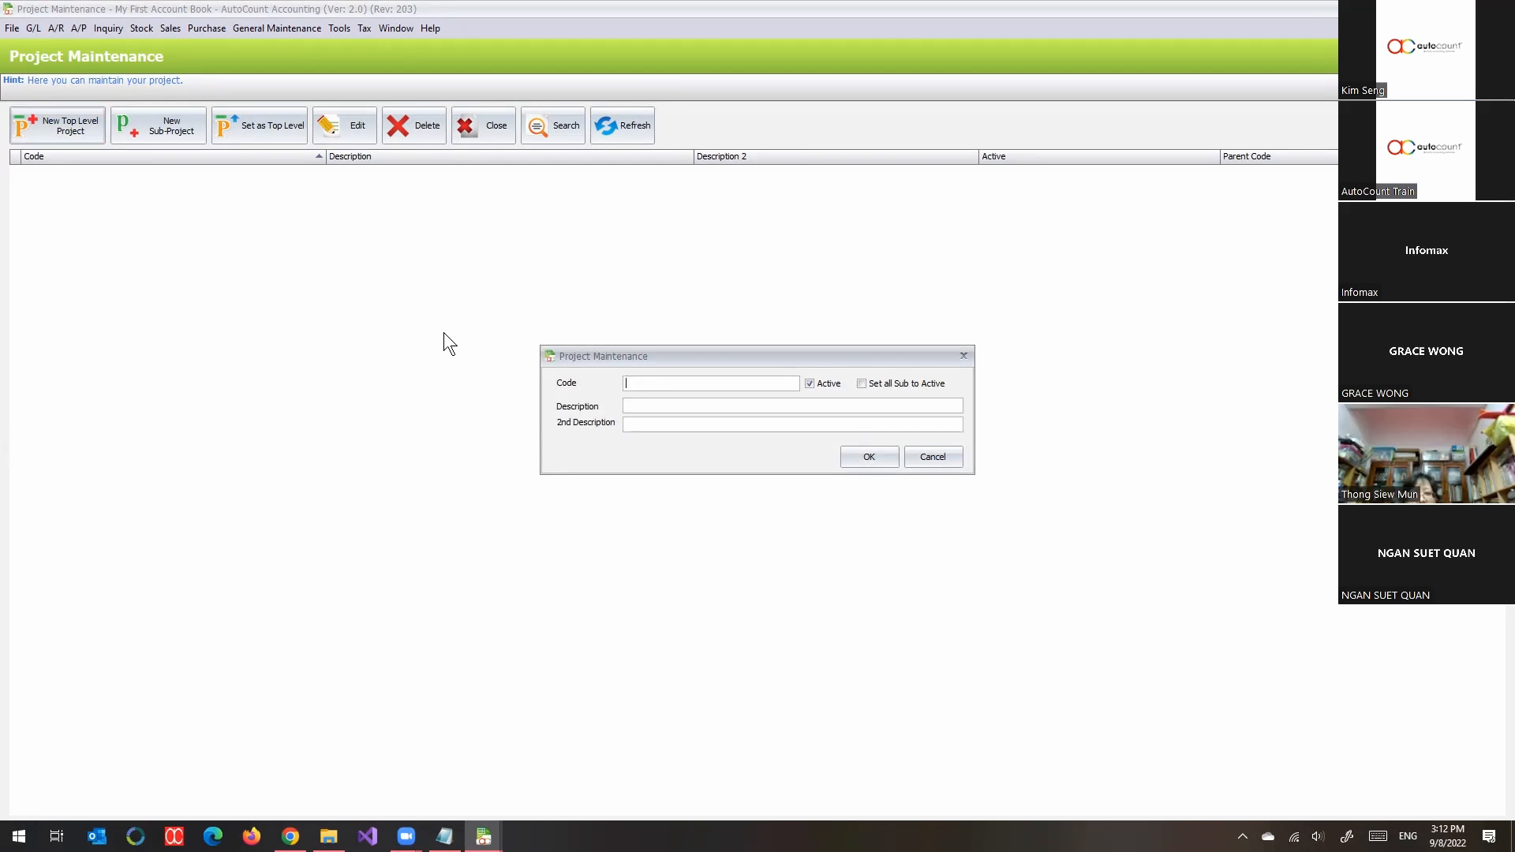
pyautogui.write('pROJ')
pyautogui.press('BackSpace')
pyautogui.press('BackSpace')
pyautogui.press('BackSpace')
pyautogui.press('BackSpace')
pyautogui.write('PROJA')
pyautogui.press('Tab')
pyautogui.press('Tab')
pyautogui.press('Tab')
pyautogui.write('PROJECT A')
pyautogui.click(848, 461)
# Create a second top-level project with code PROJB and description PROJECT B.
pyautogui.click(60, 142)
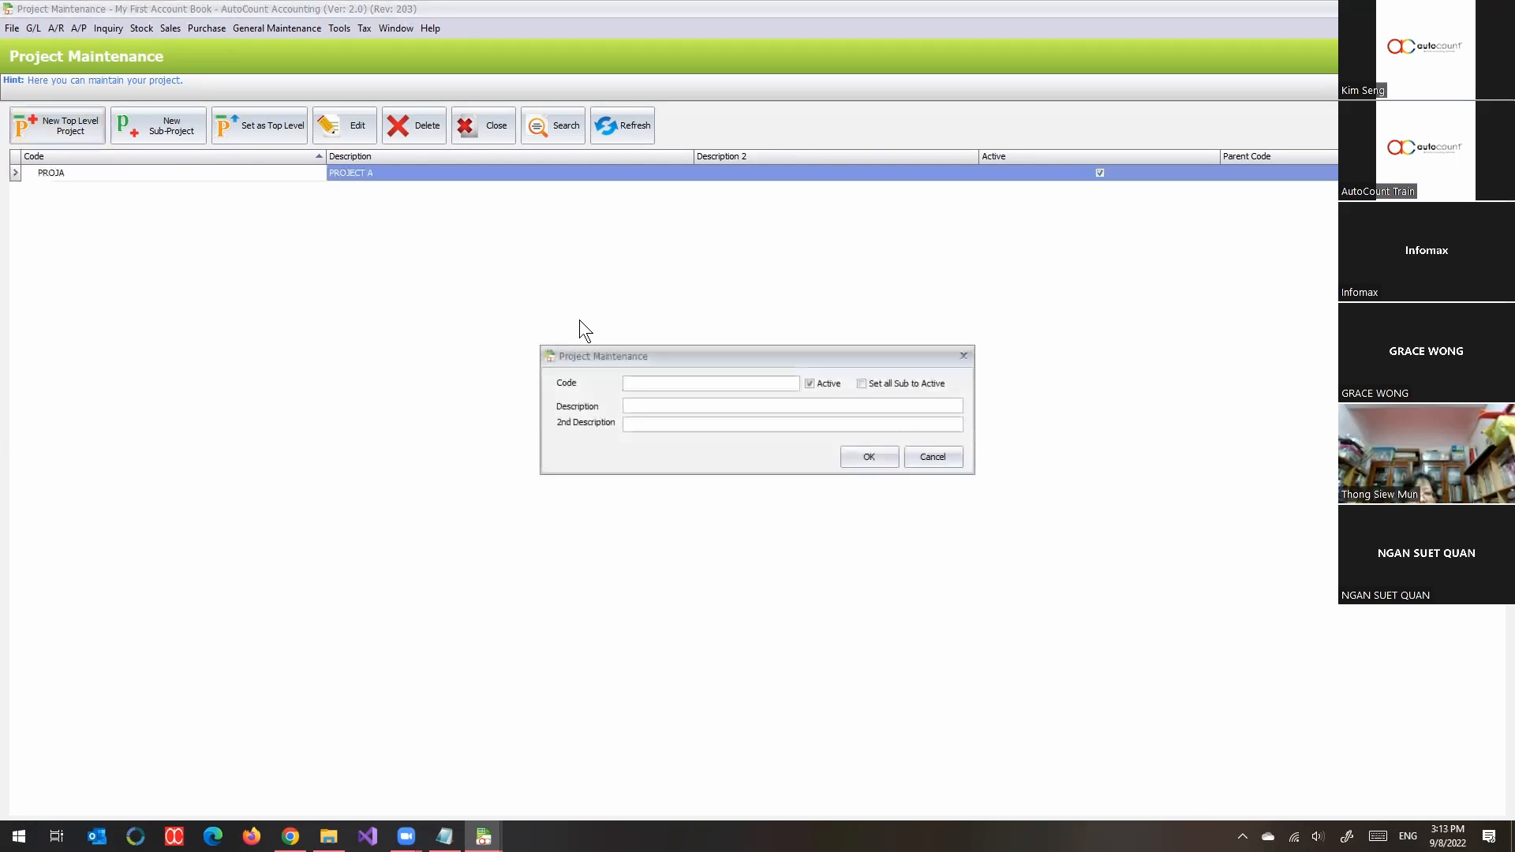
pyautogui.write('PROJB')
pyautogui.press('Tab')
pyautogui.press('Tab')
pyautogui.press('Tab')
pyautogui.write('PROJECT B')
pyautogui.click(873, 452)
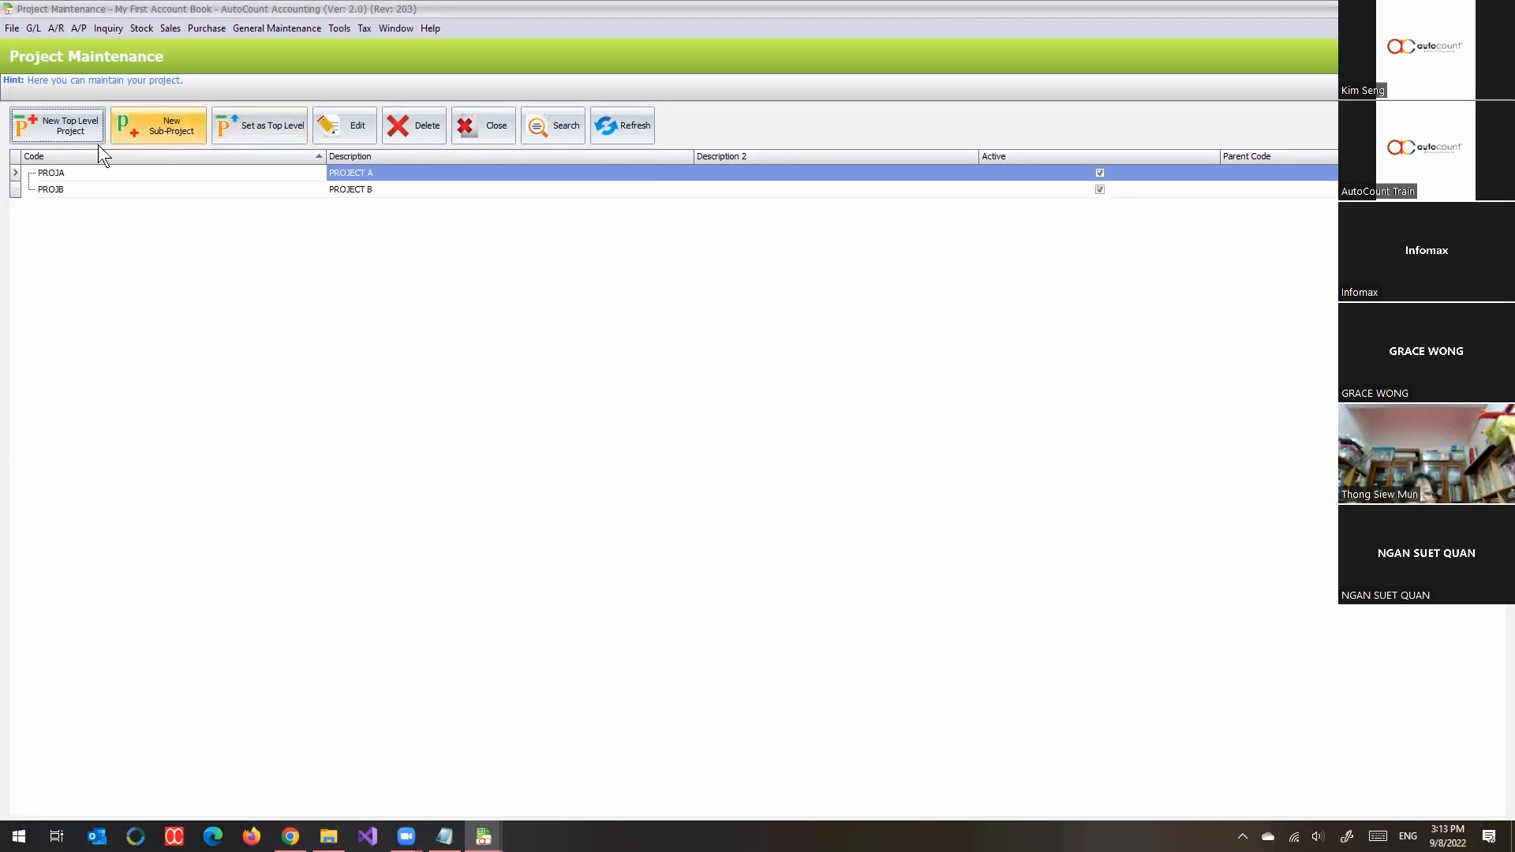
# Add a sub-project under PROJA with code PROJA1 and description PROJECT A-1.
pyautogui.click(65, 173)
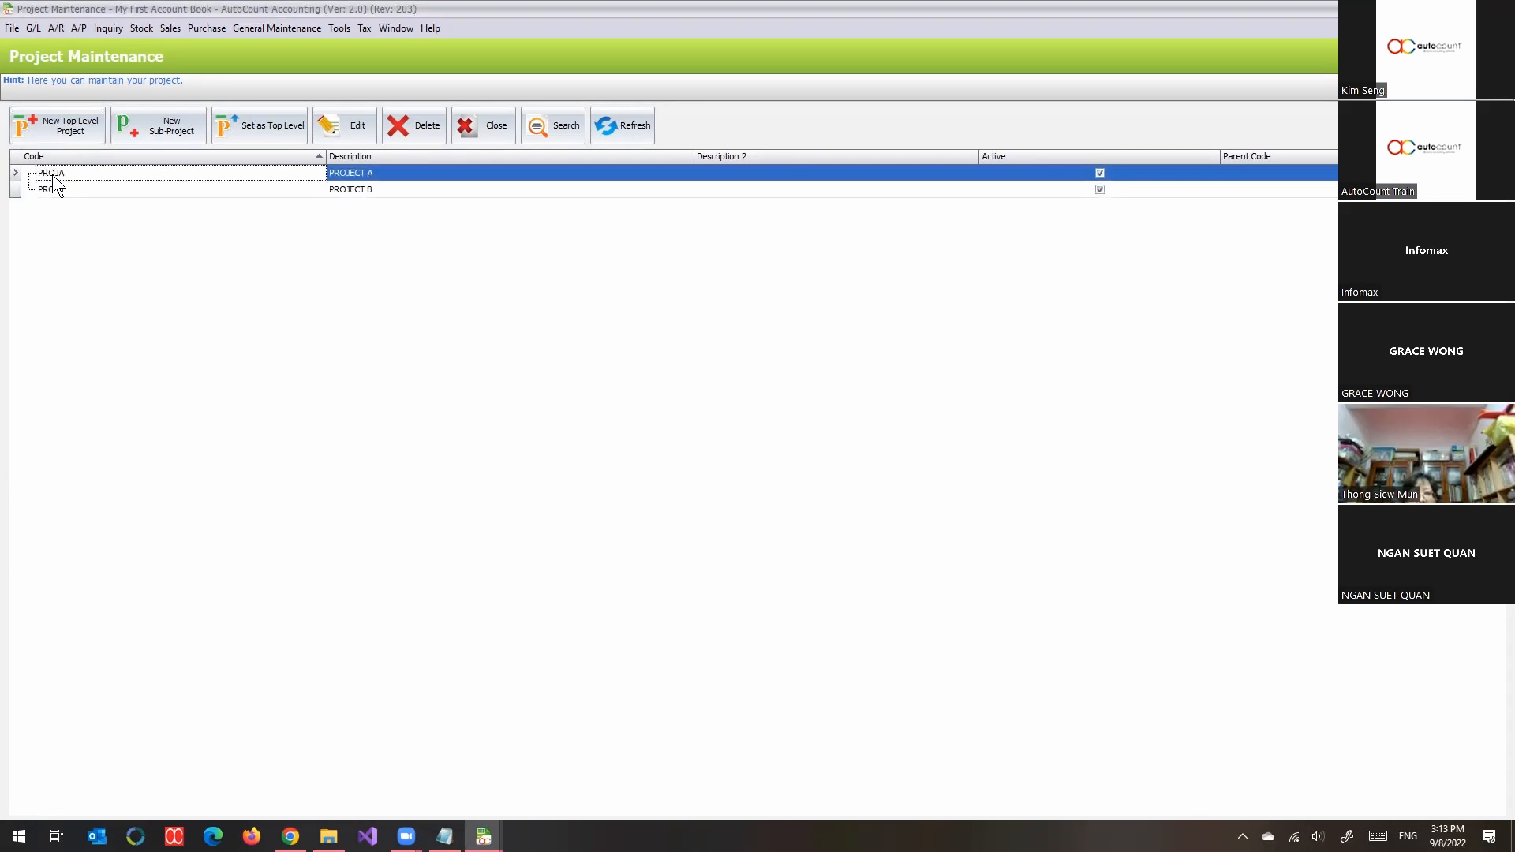
pyautogui.click(162, 138)
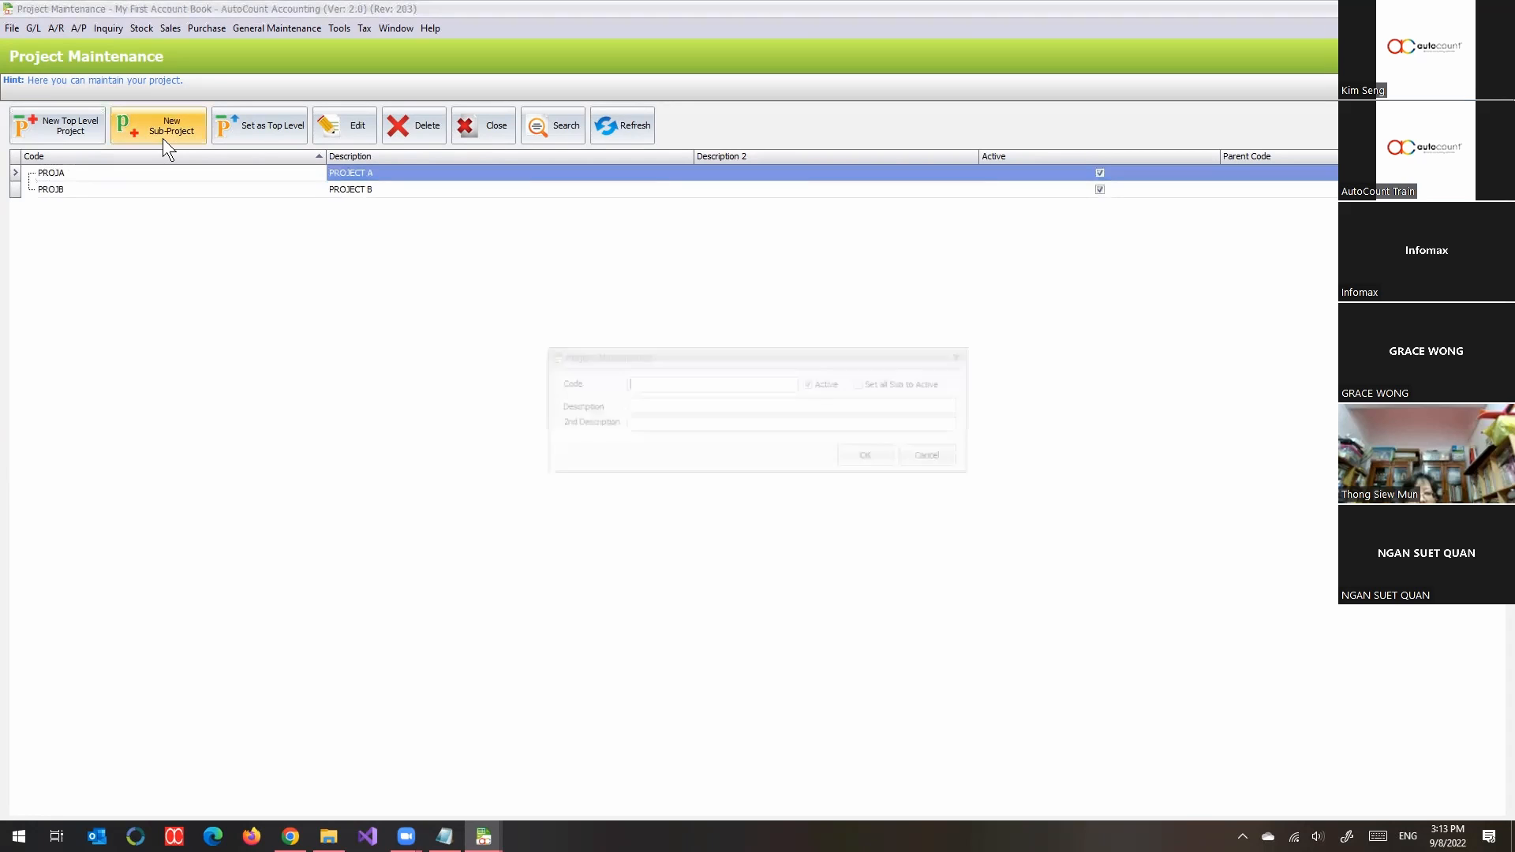
pyautogui.write('P')
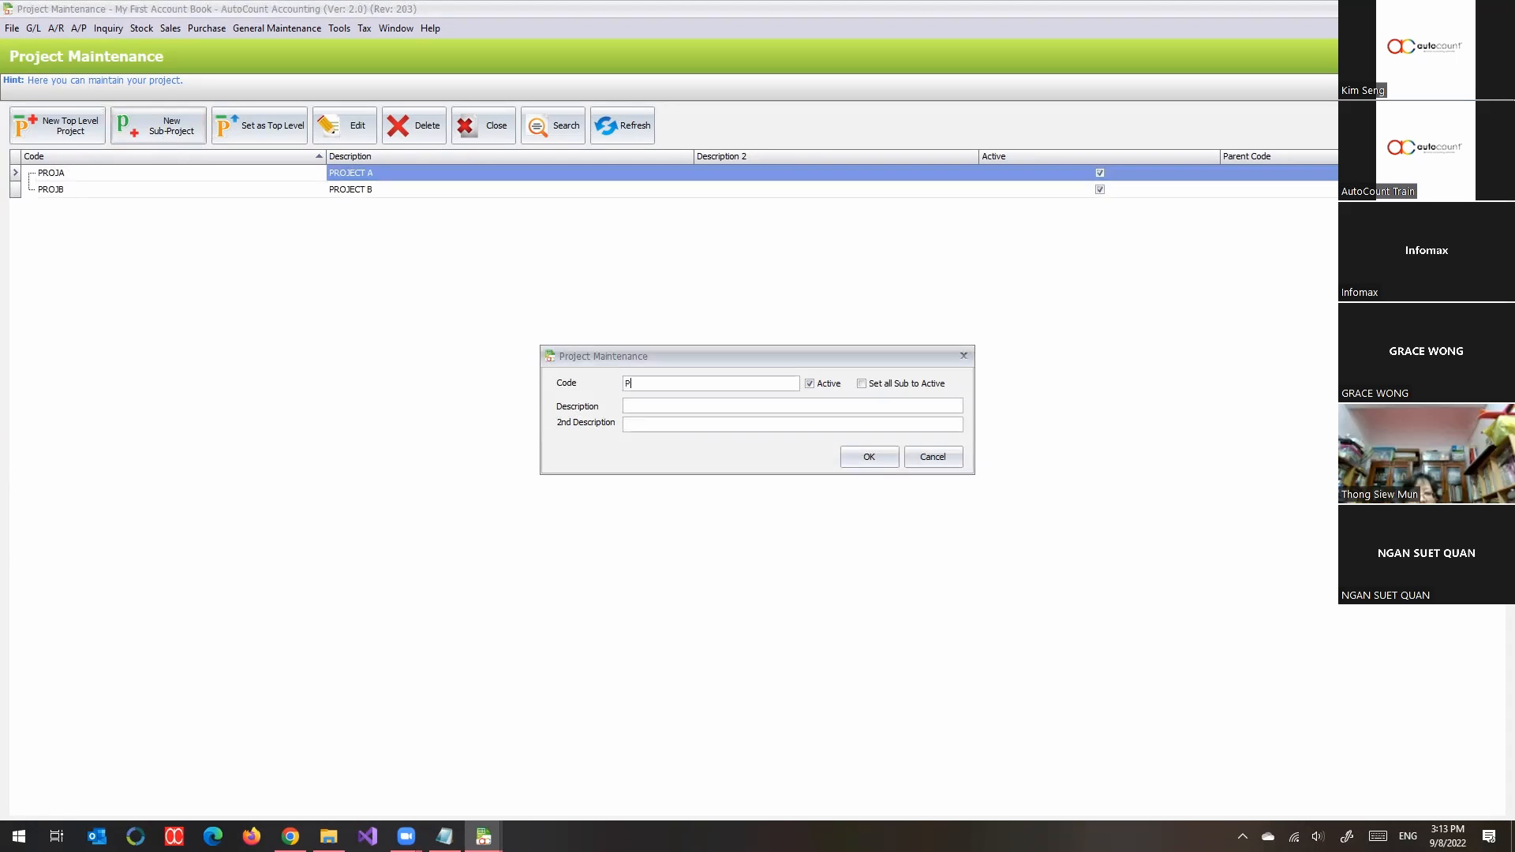
pyautogui.write('ROJA1')
pyautogui.press('Tab')
pyautogui.press('Tab')
pyautogui.press('Tab')
pyautogui.write('PROJECT A01')
pyautogui.press('BackSpace')
pyautogui.write('-1')
pyautogui.click(866, 457)
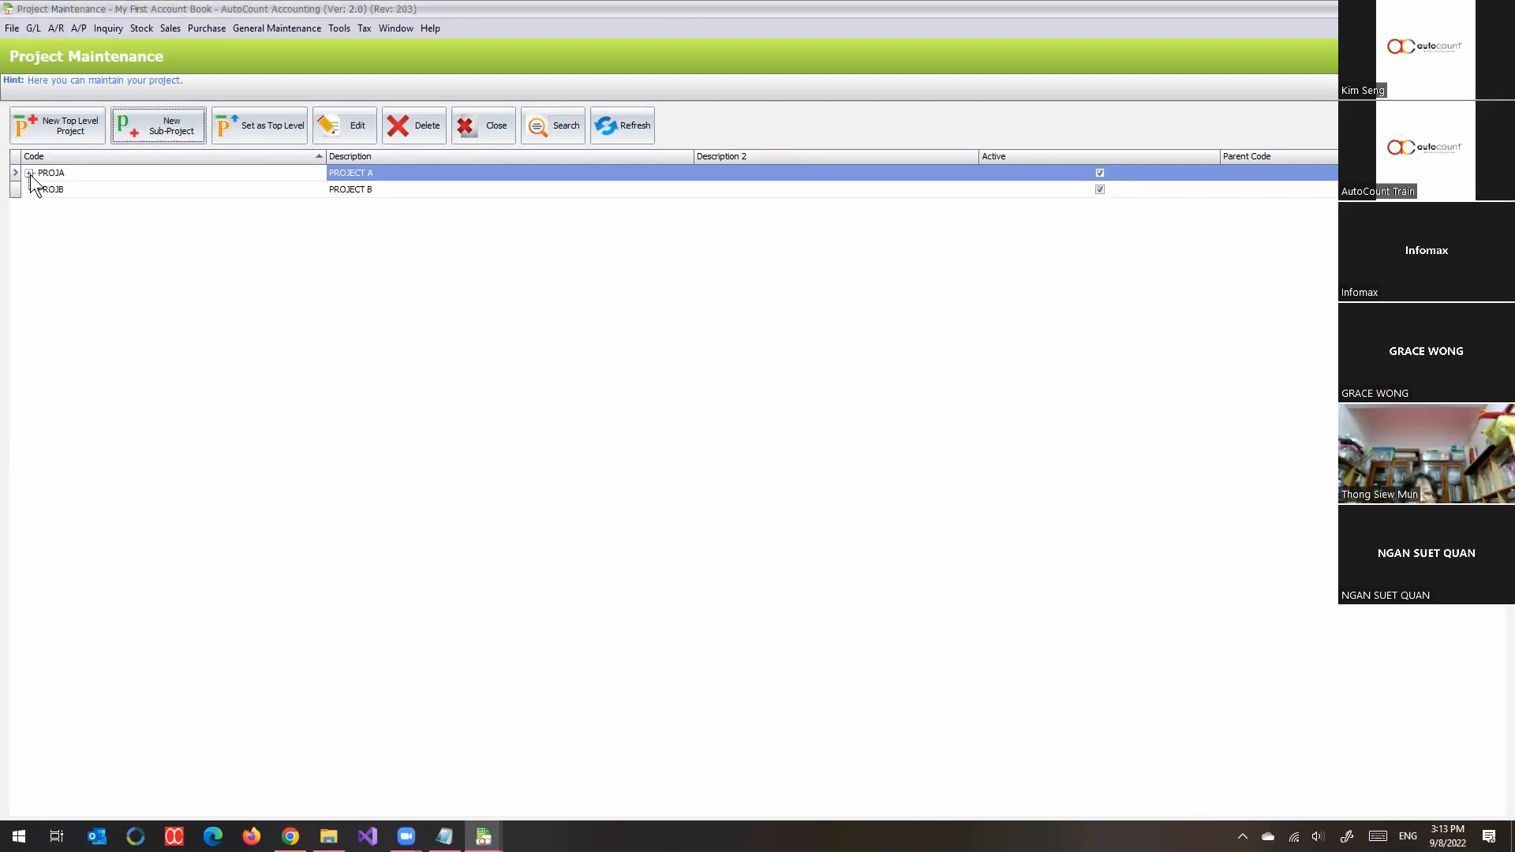
# Add another sub-project under PROJA with code PROJA2 and description PROJECT A-2, and leave Project Maintenance.
pyautogui.click(29, 174)
pyautogui.click(151, 130)
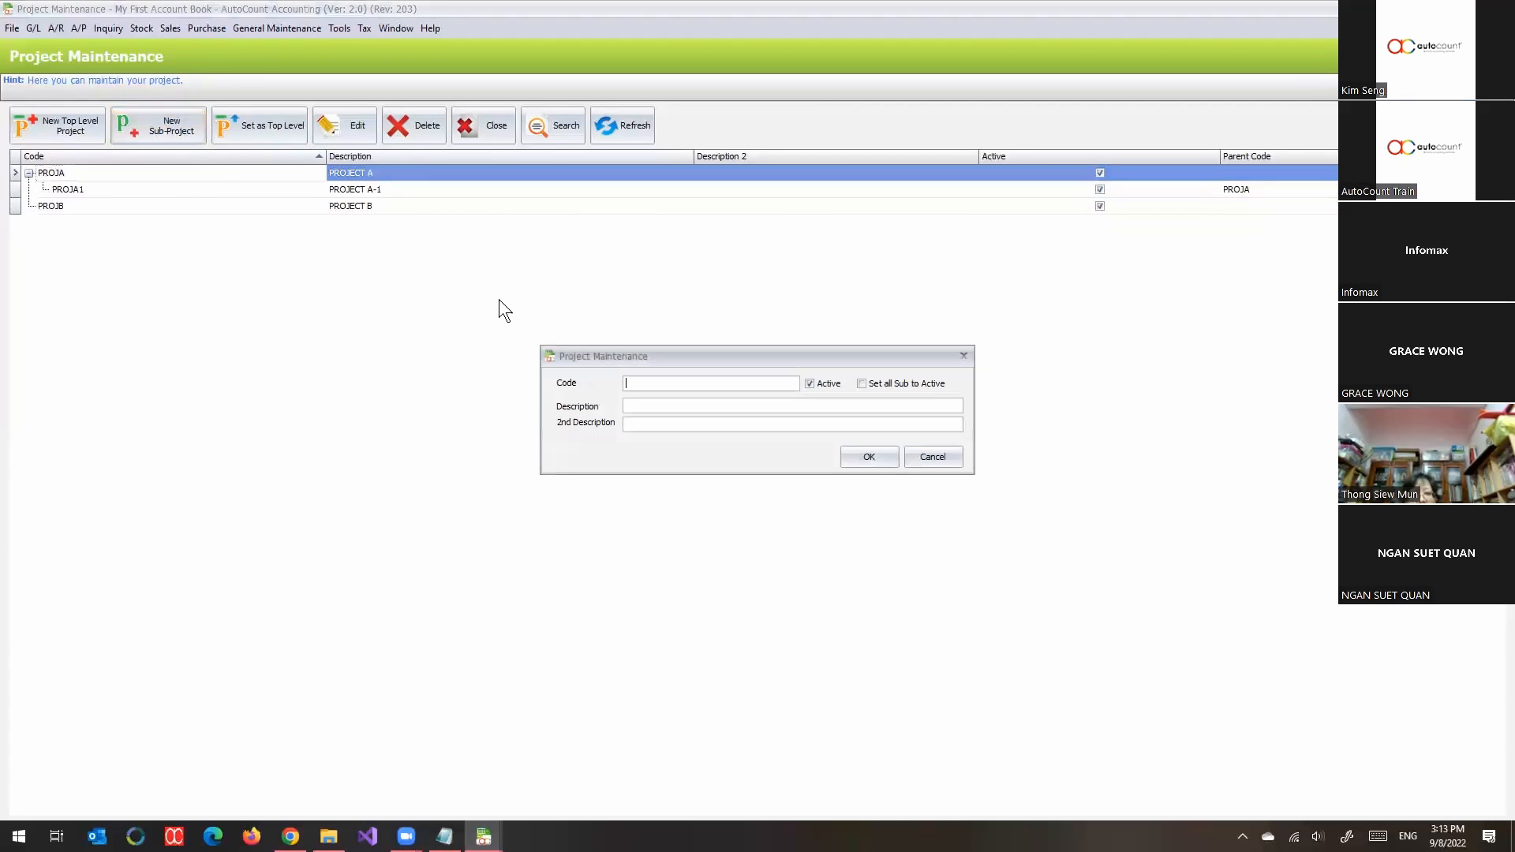
pyautogui.write('PROJA2')
pyautogui.press('Tab')
pyautogui.press('Tab')
pyautogui.press('Tab')
pyautogui.write('PROJECT A')
pyautogui.press('BackSpace')
pyautogui.press('BackSpace')
pyautogui.press('BackSpace')
pyautogui.write('CT A02')
pyautogui.press('BackSpace')
pyautogui.press('BackSpace')
pyautogui.click(870, 458)
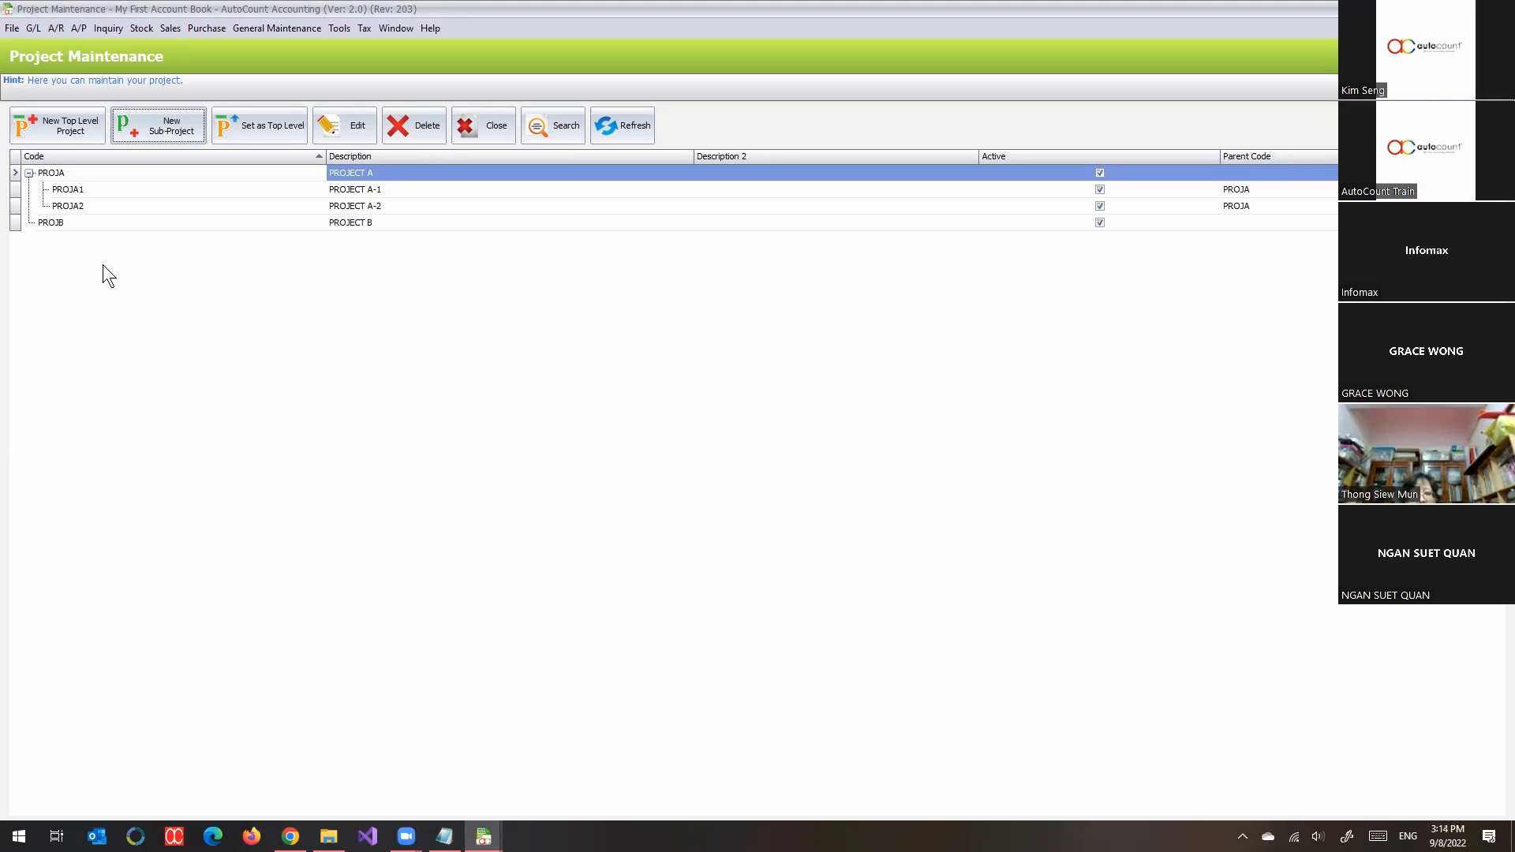
pyautogui.click(129, 172)
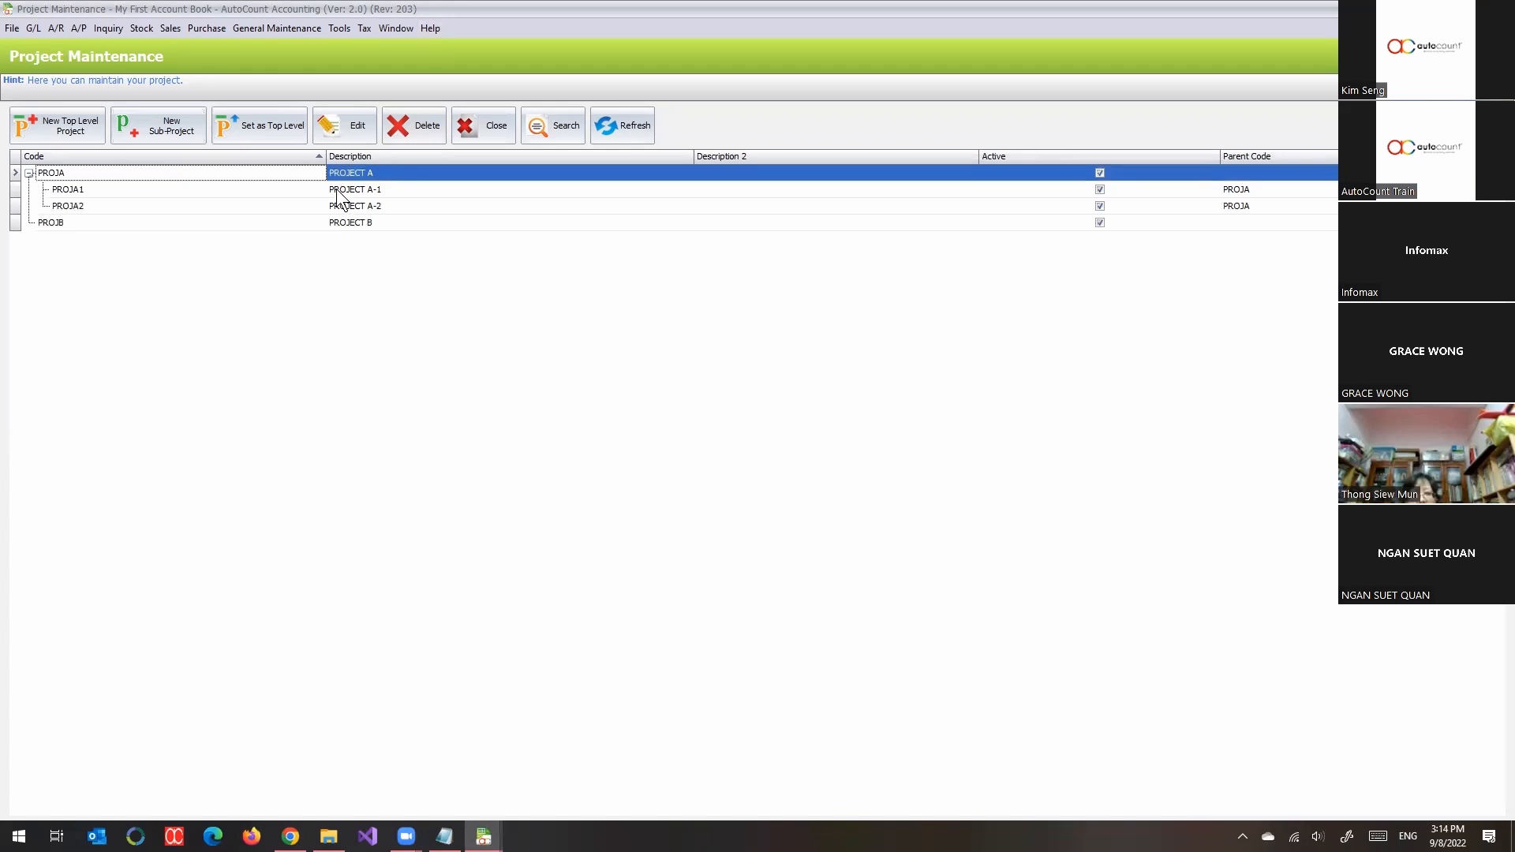
pyautogui.press('Escape')
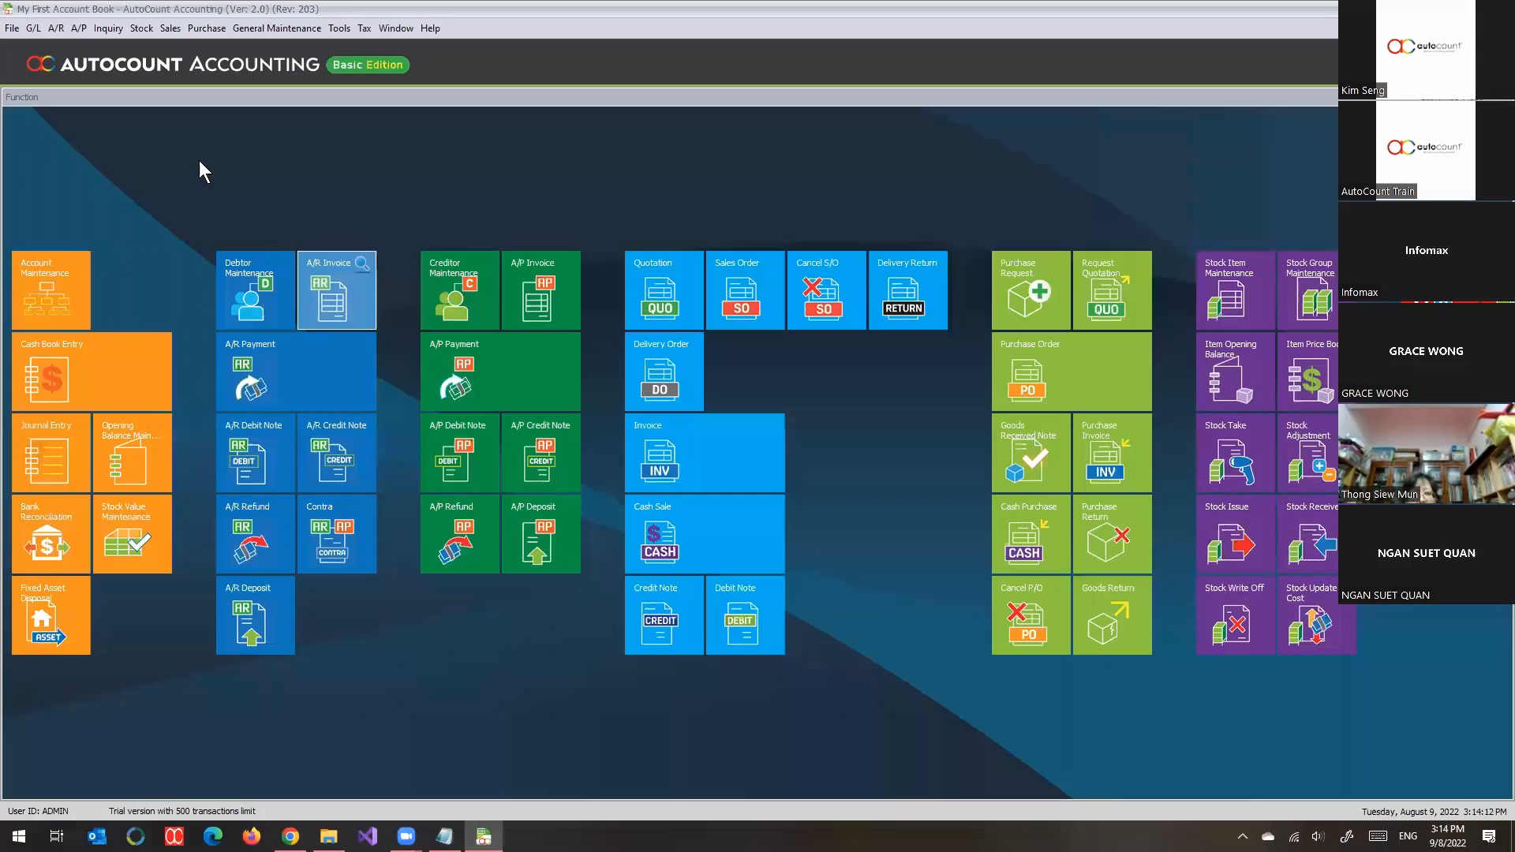
# Start a new A/R invoice for debtor COMPANY A and add an empty detail line.
pyautogui.click(49, 28)
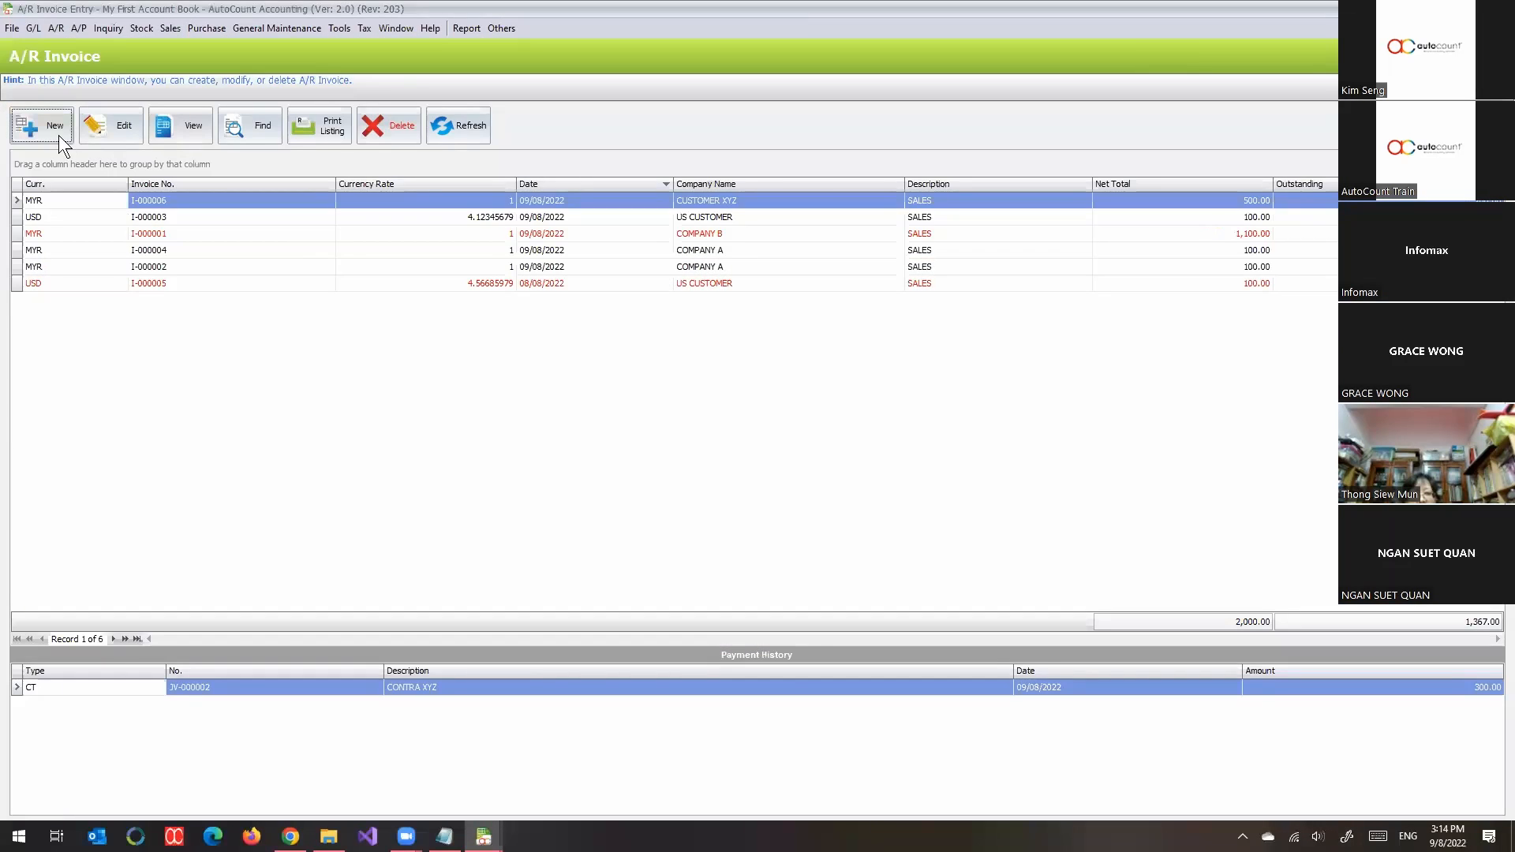
pyautogui.click(60, 136)
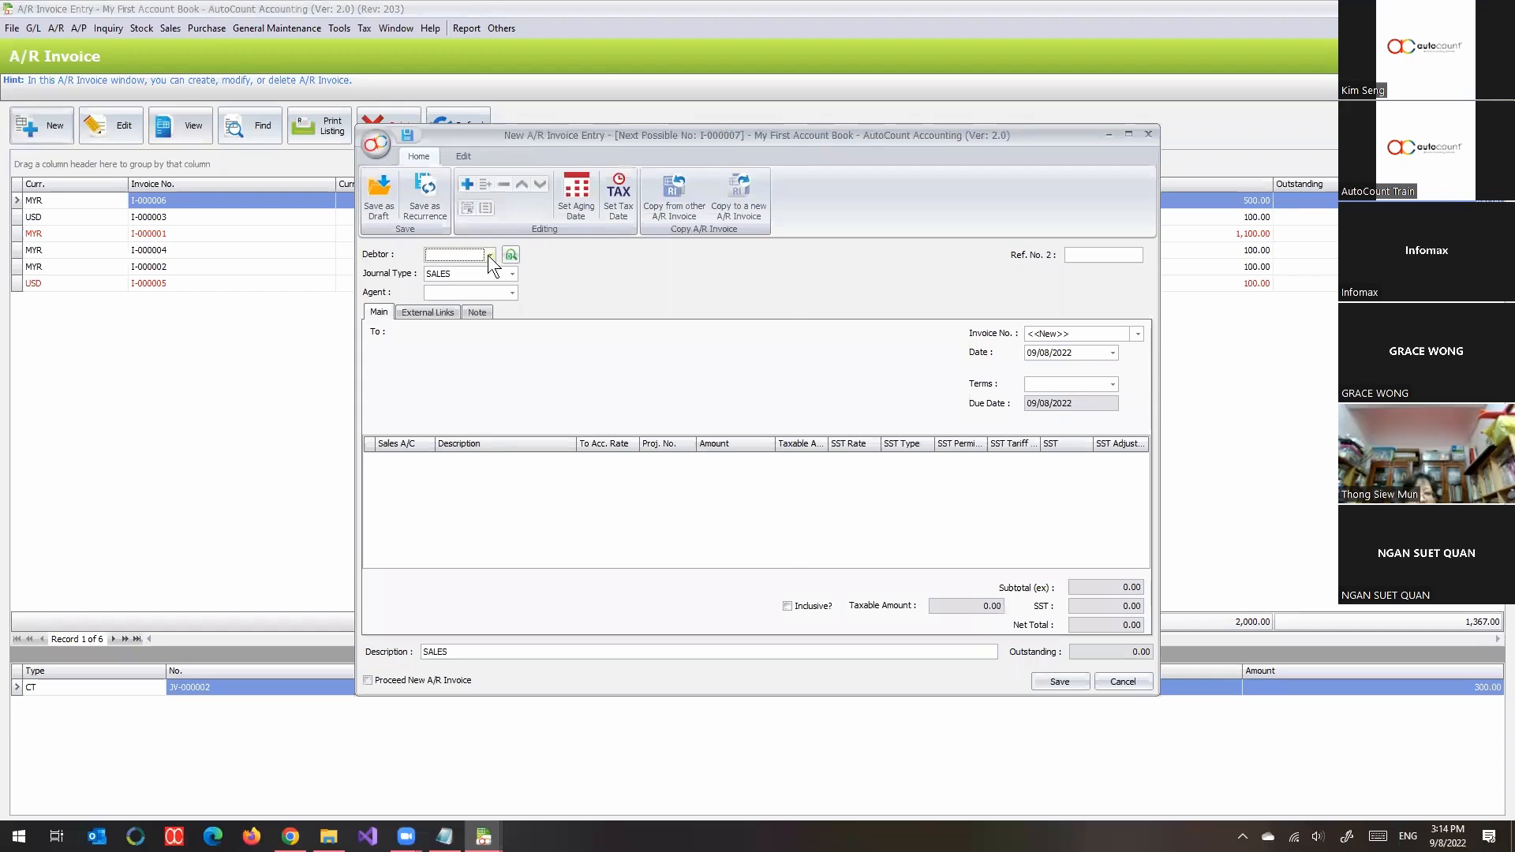
pyautogui.click(488, 254)
pyautogui.click(499, 334)
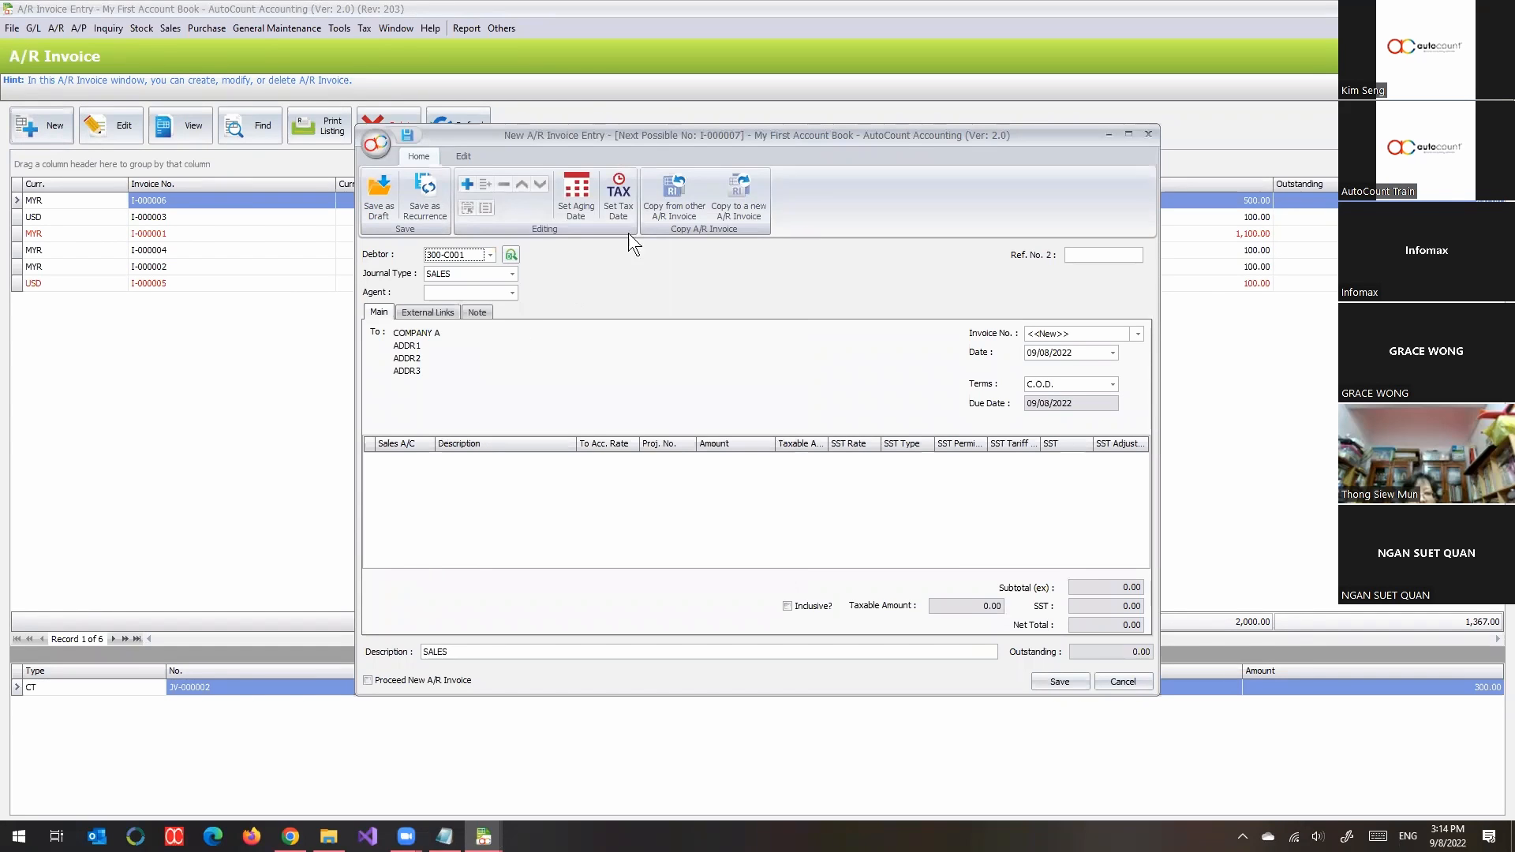
pyautogui.doubleClick(682, 140)
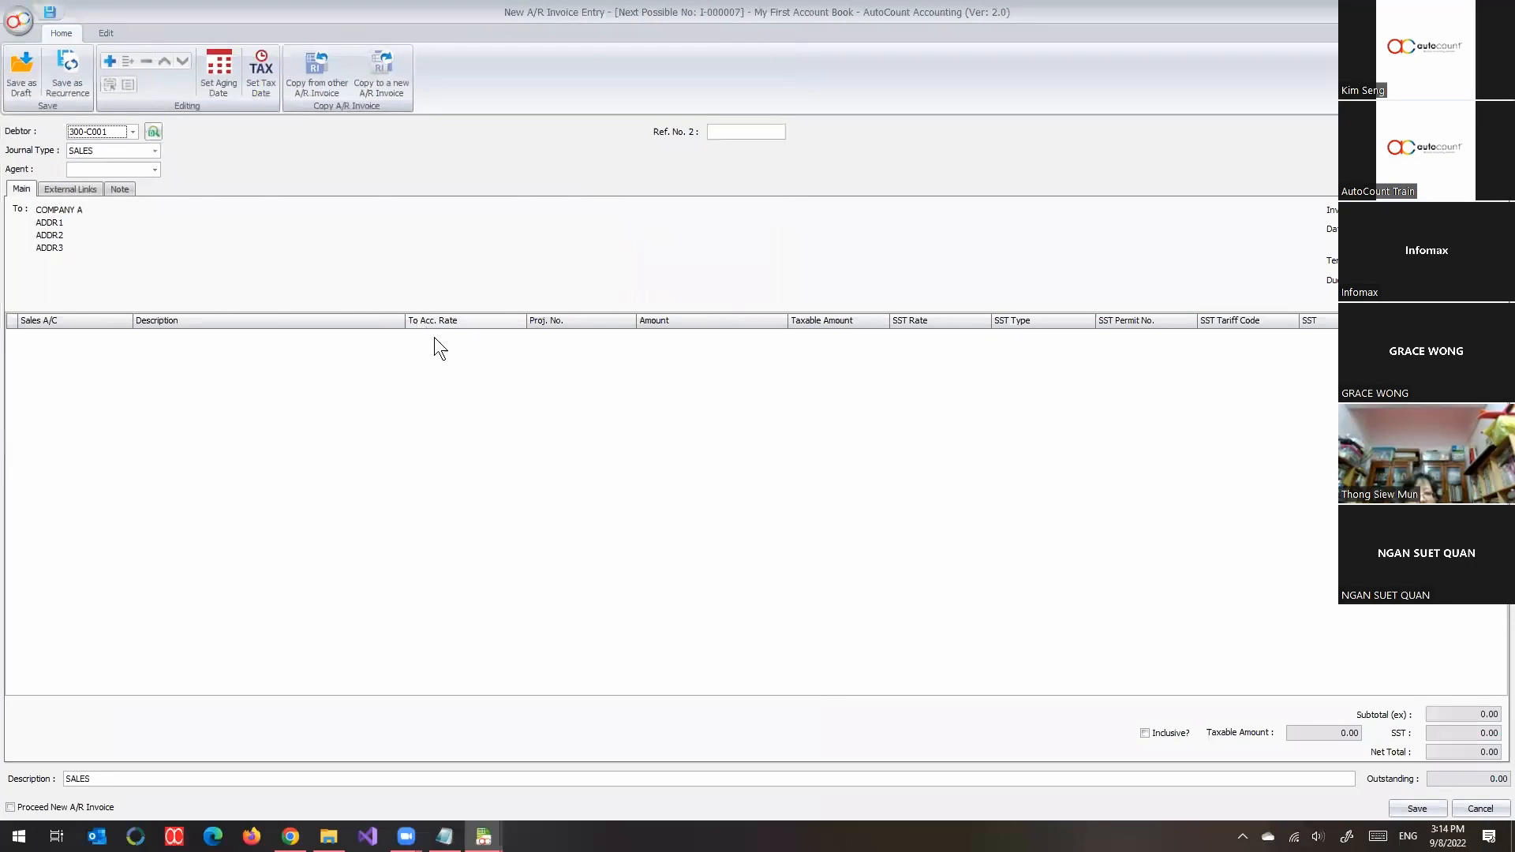
pyautogui.rightClick(402, 393)
pyautogui.click(421, 401)
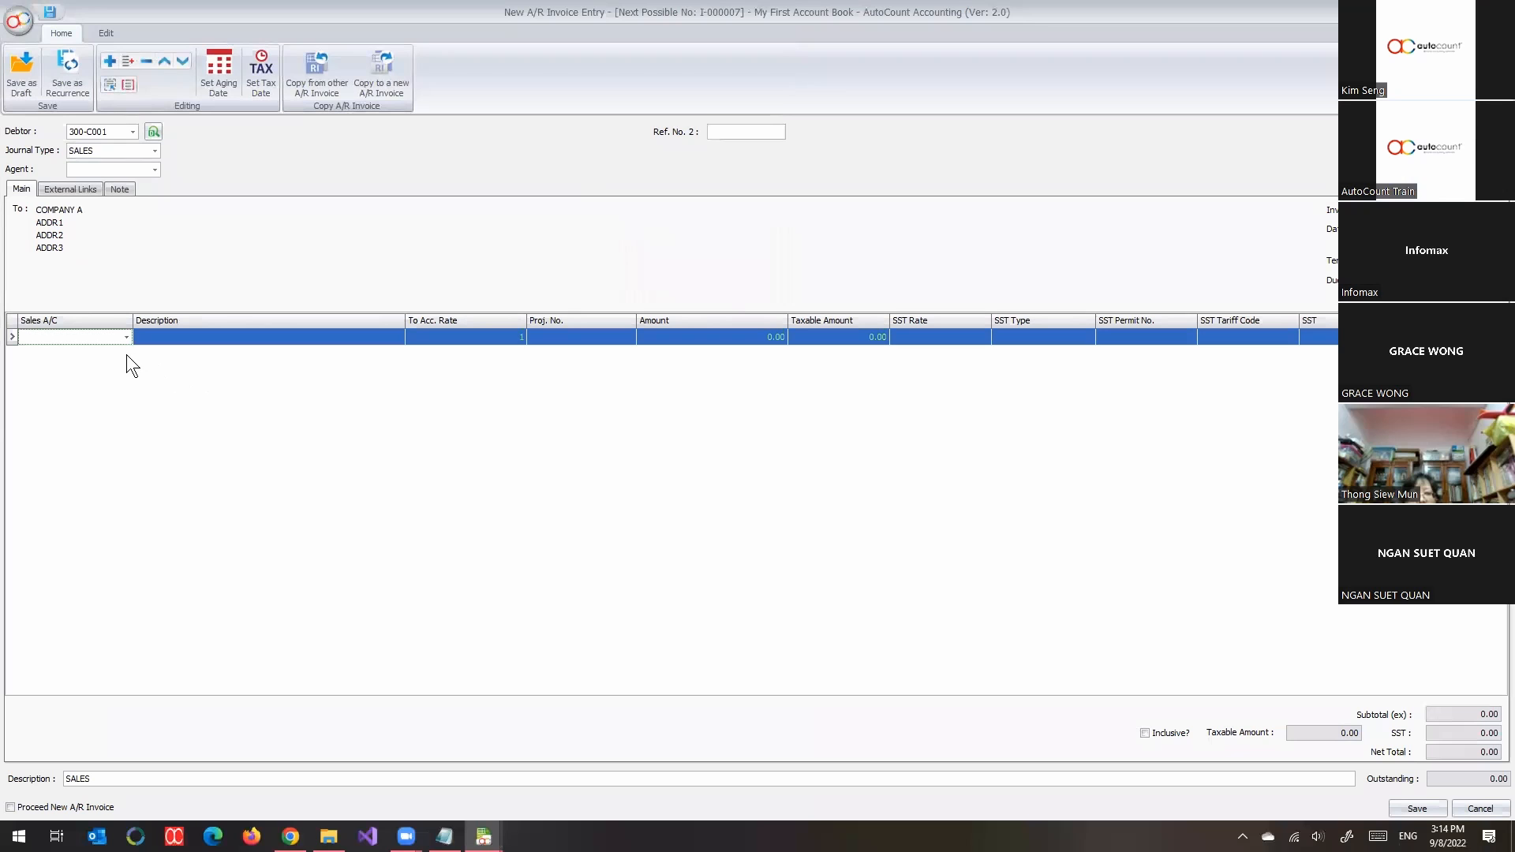
# Set the COMPANY A invoice line to the REVENUE sales account 500-0000 and project PROJA1.
pyautogui.click(96, 338)
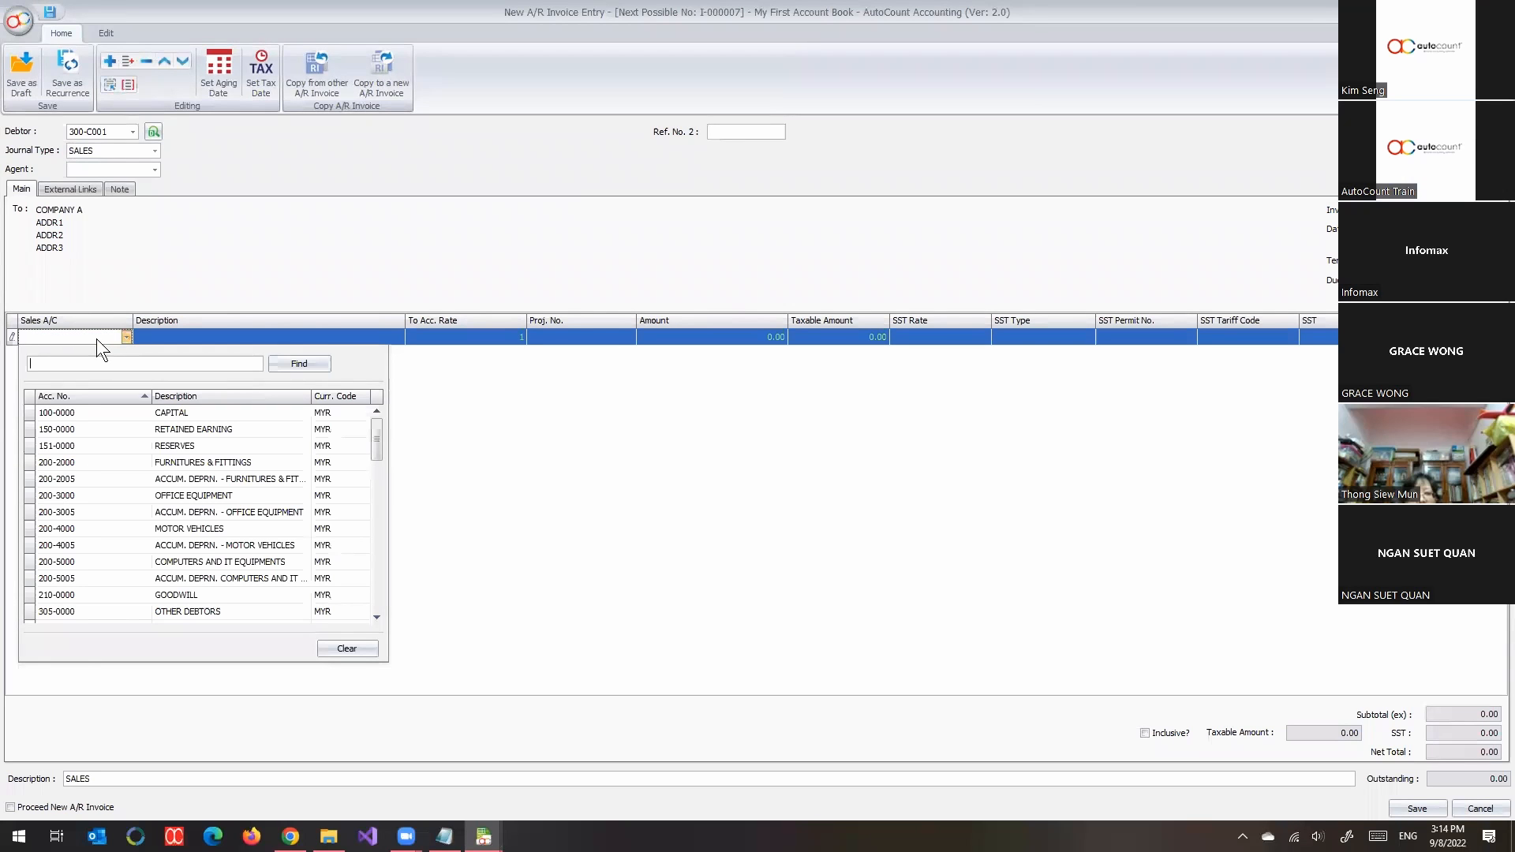
pyautogui.write('REVENUE')
pyautogui.press('Return')
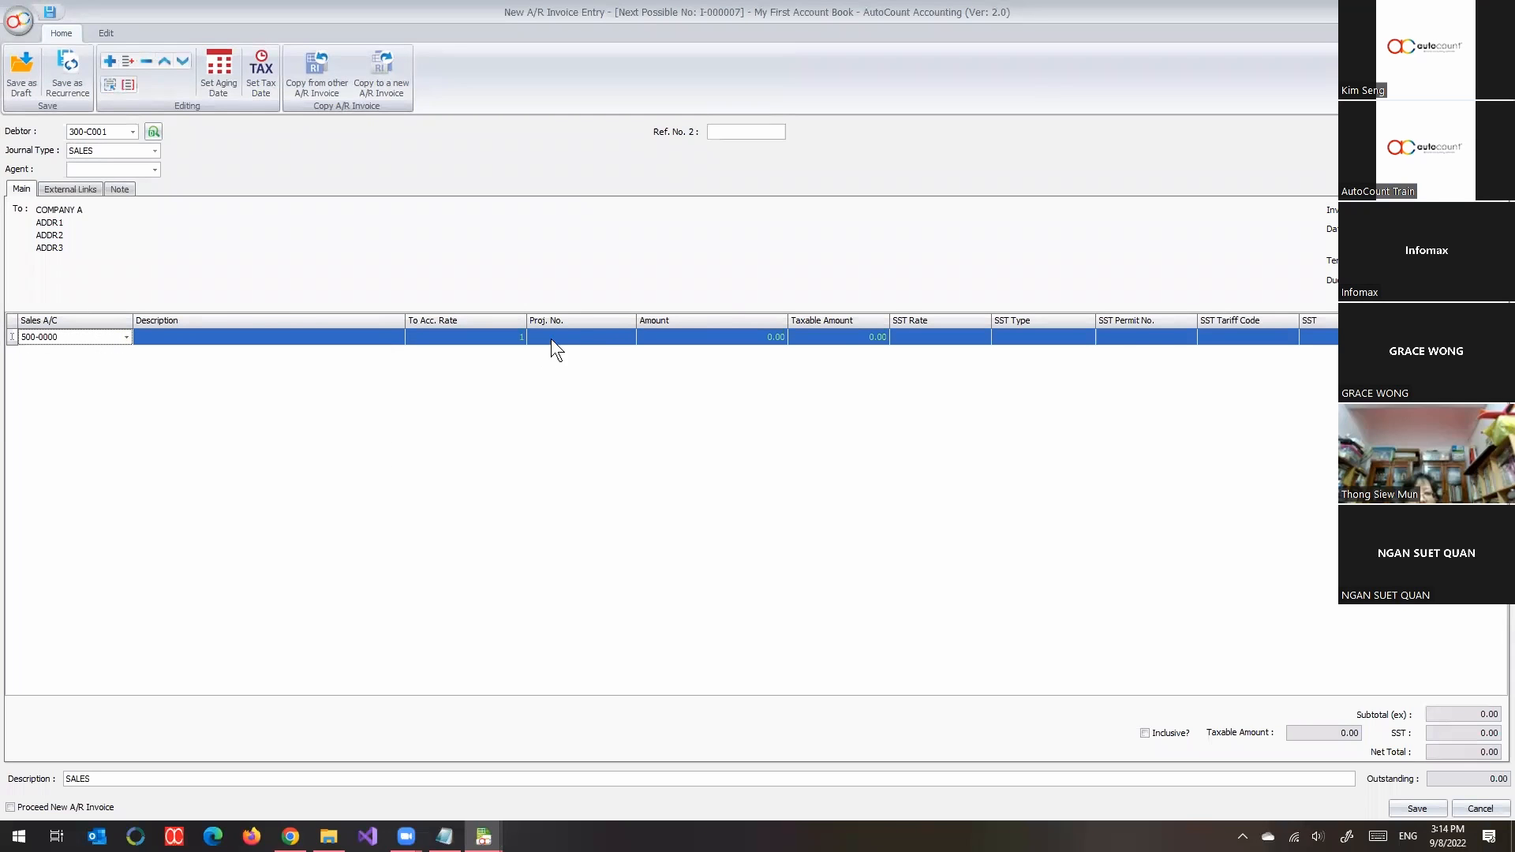
pyautogui.click(580, 336)
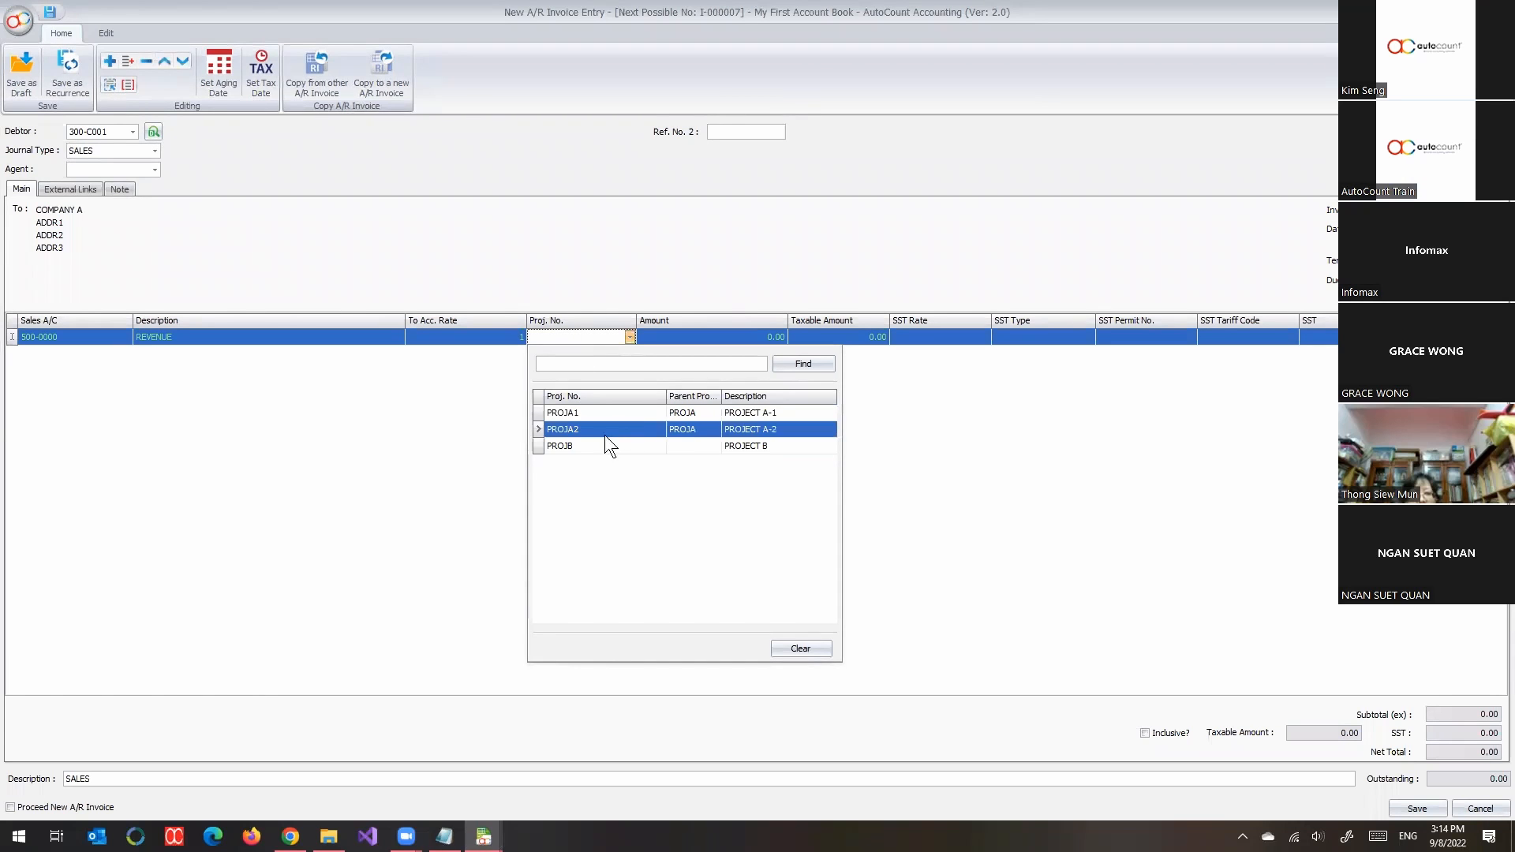
pyautogui.click(646, 419)
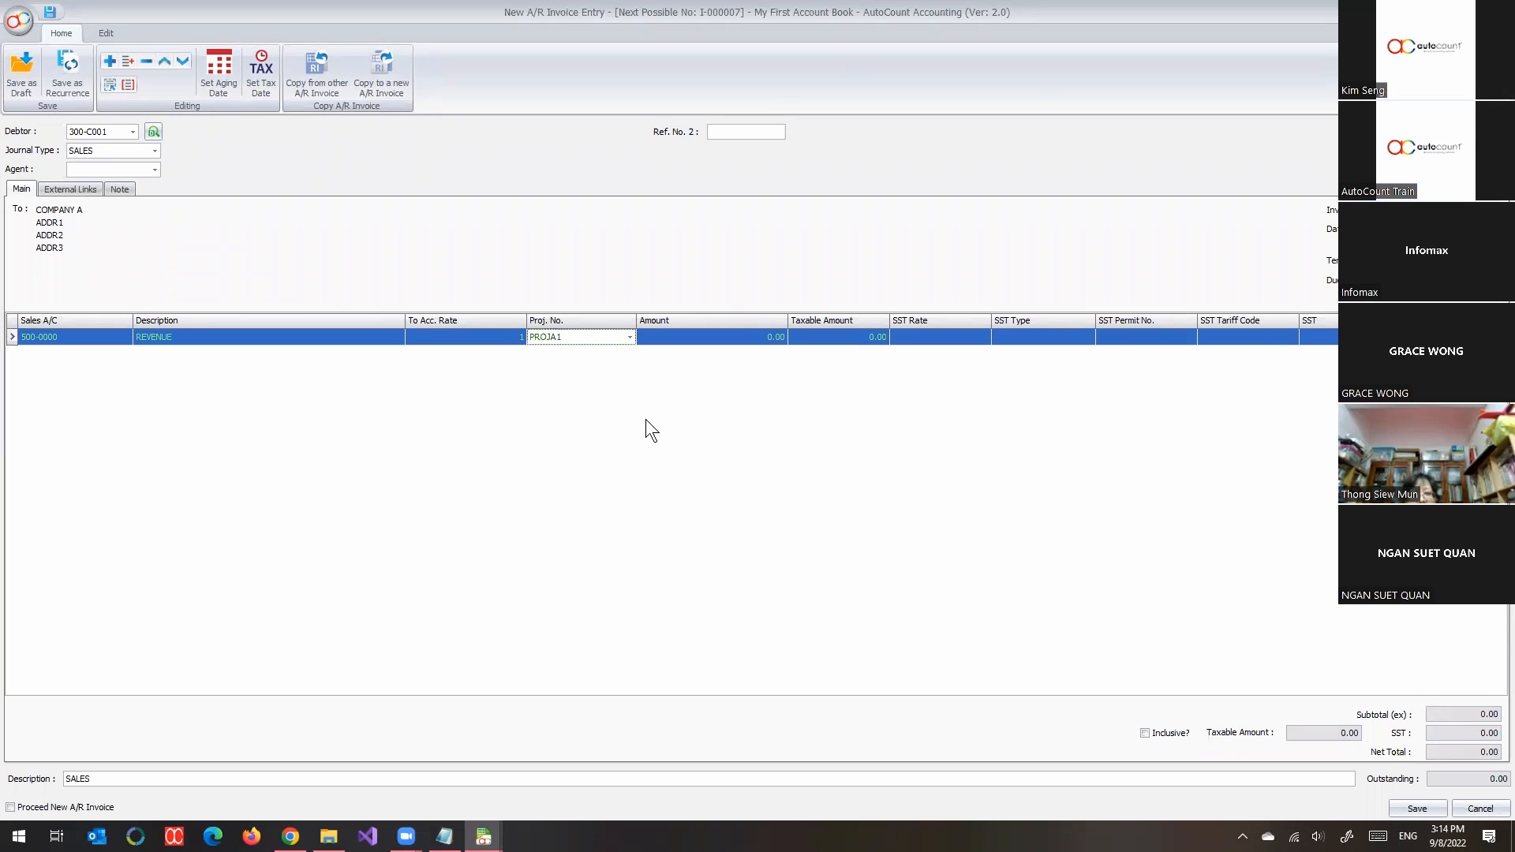
# Enter an amount of 100 on the PROJA1 line and save the COMPANY A invoice.
pyautogui.click(715, 351)
pyautogui.write('1')
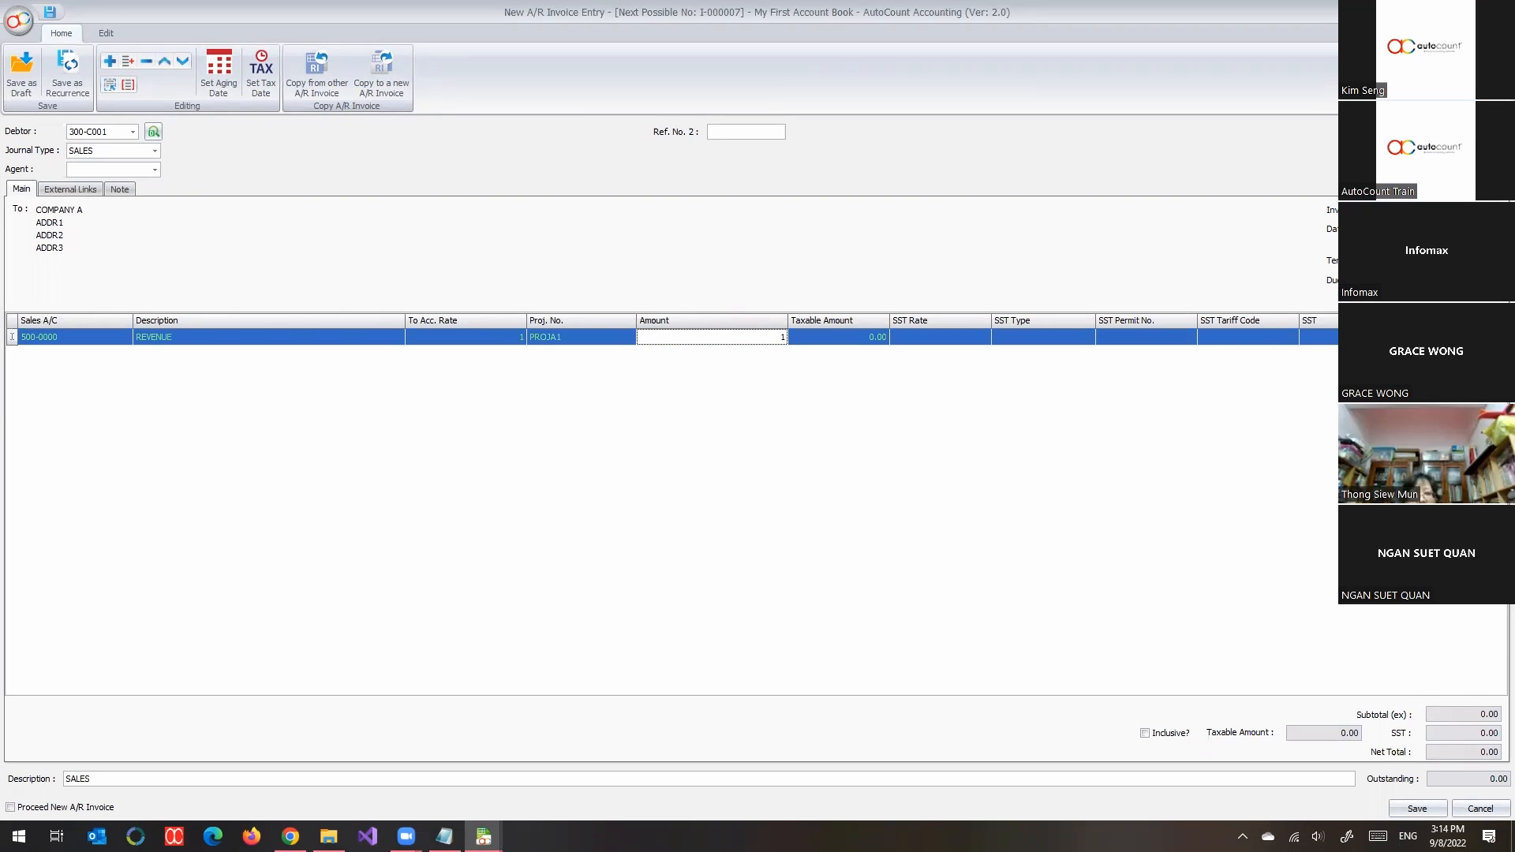
pyautogui.write('00')
pyautogui.press('Tab')
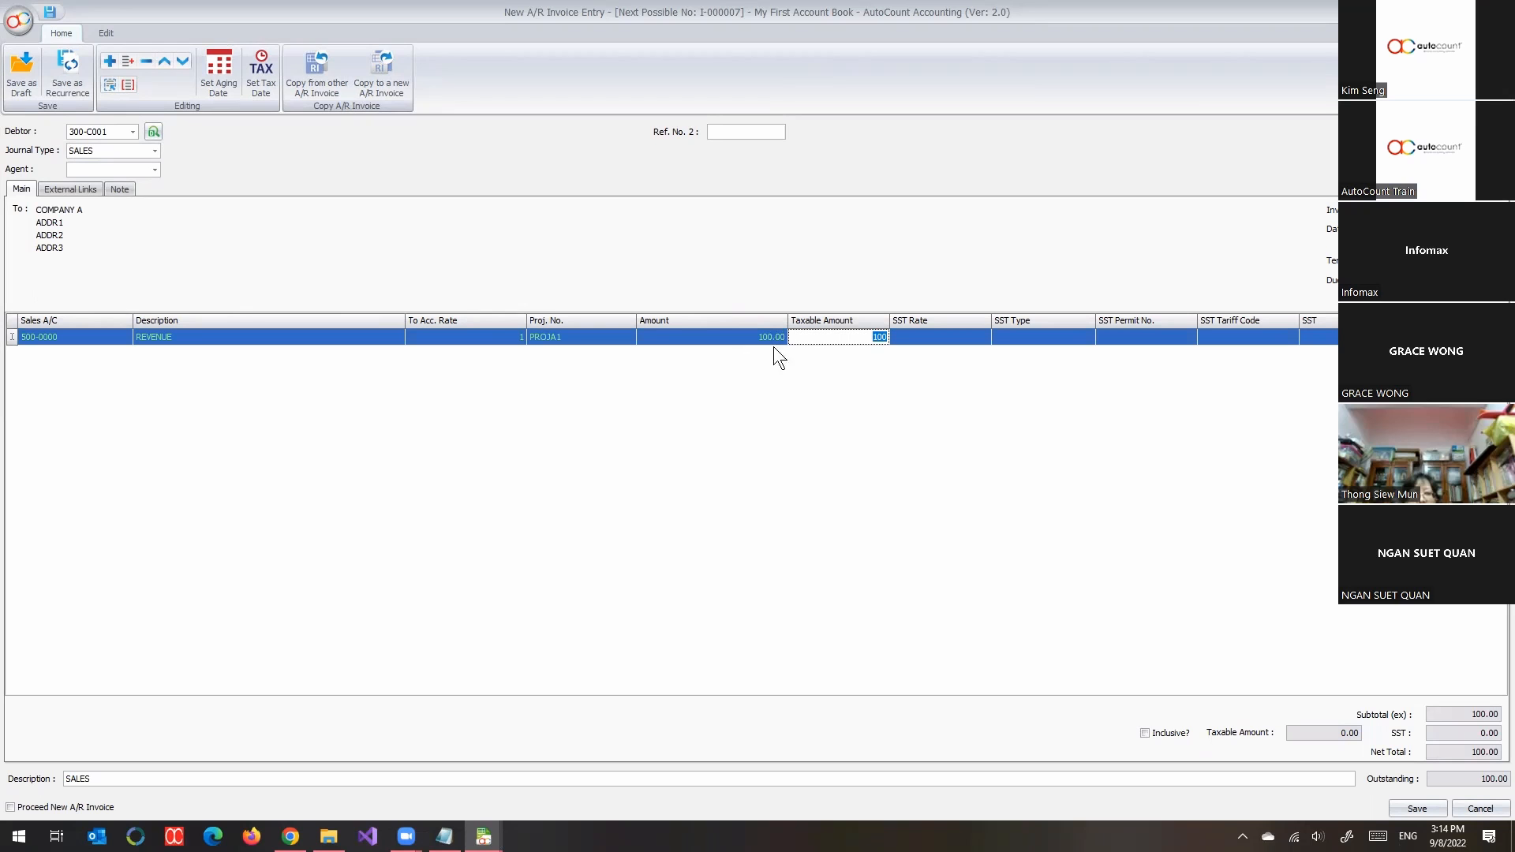
pyautogui.doubleClick(1244, 2)
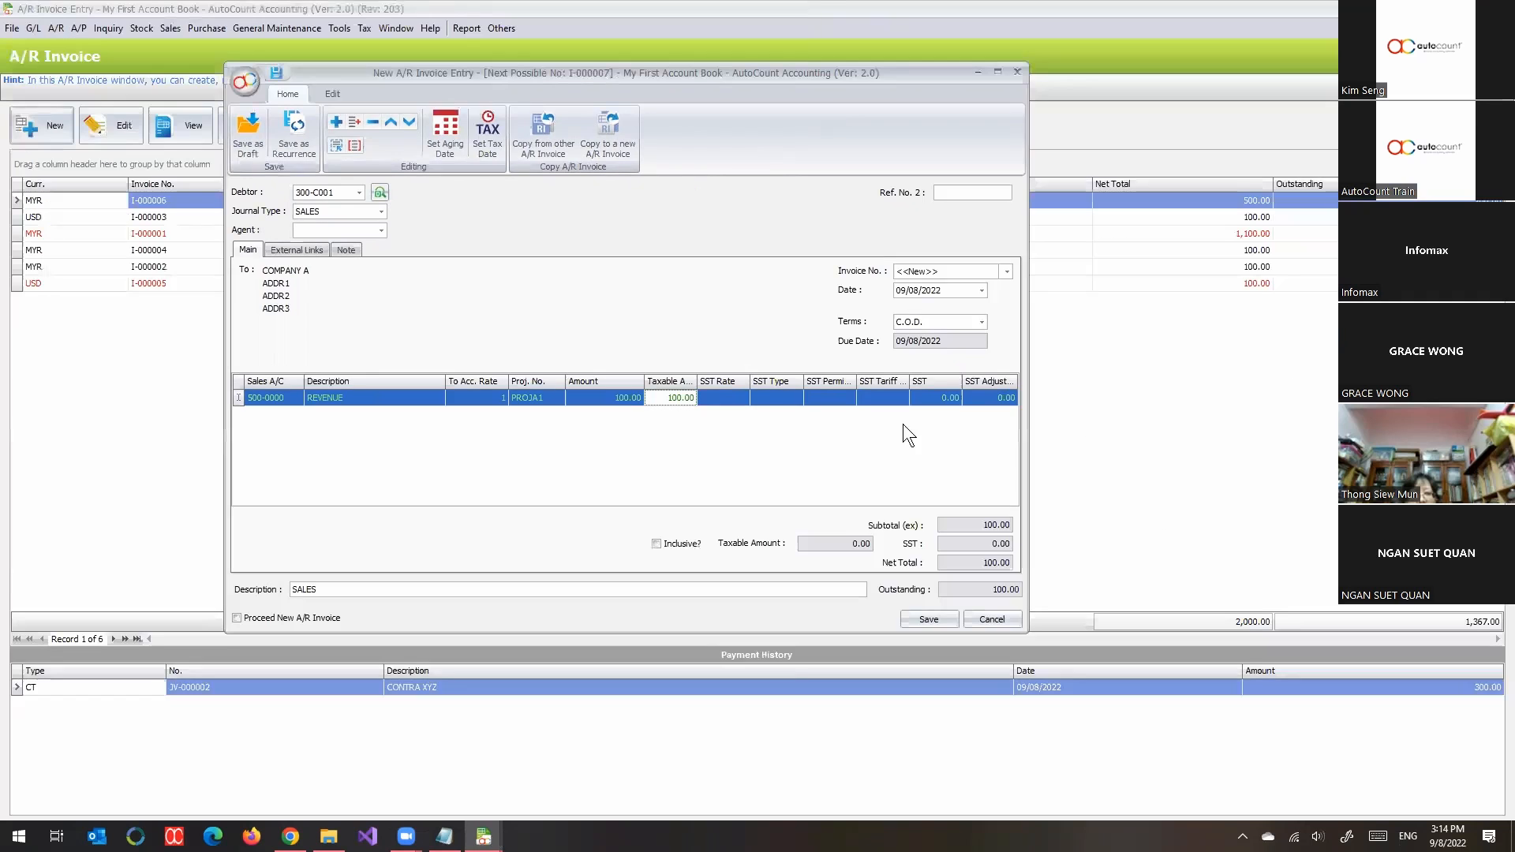
pyautogui.click(928, 620)
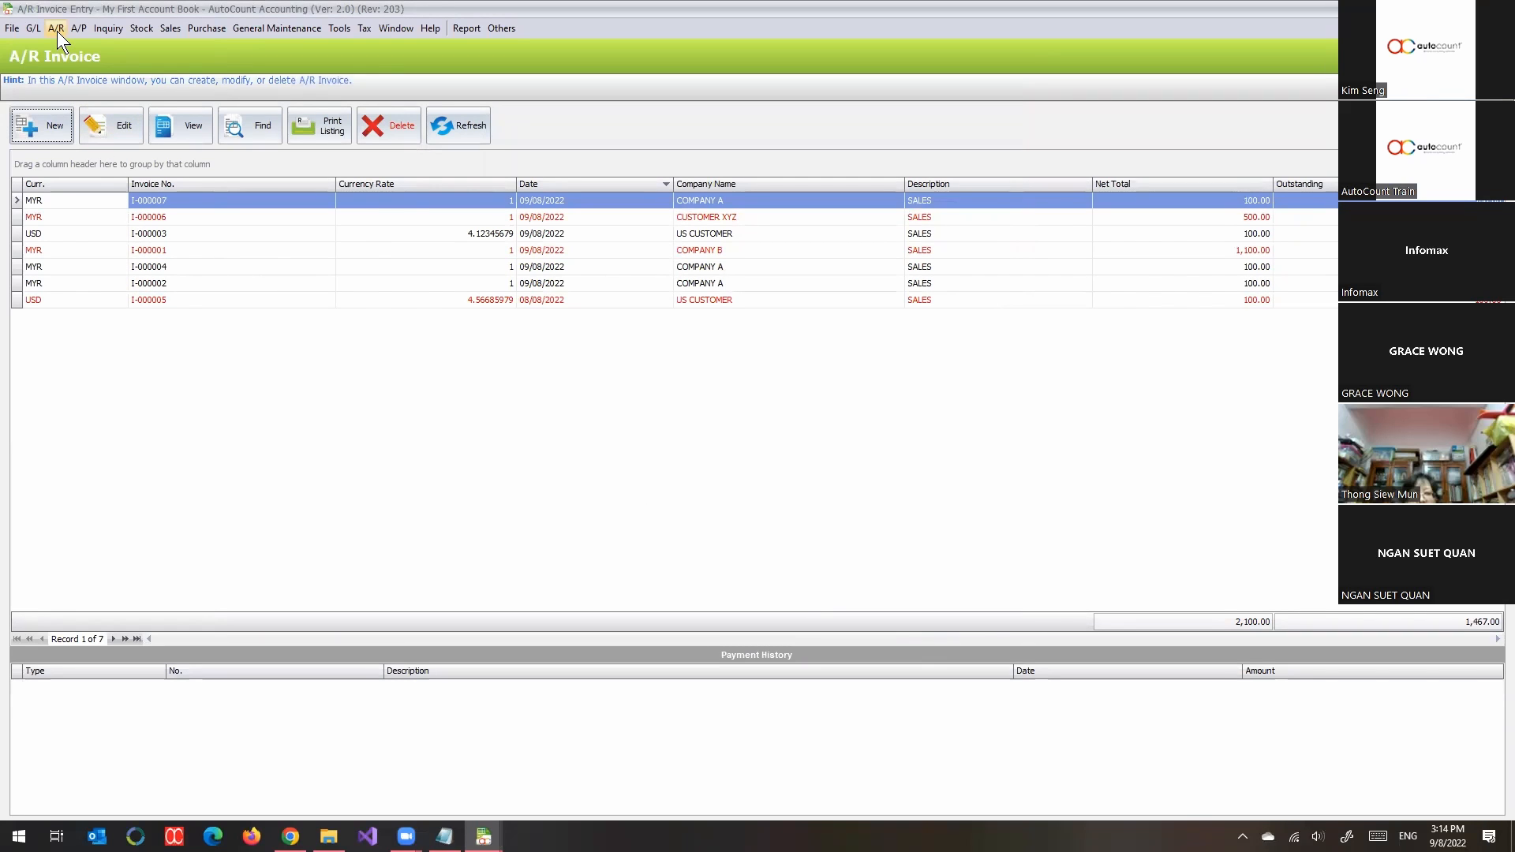
# Start a new A/R invoice for debtor COMPANY B and add an empty detail line.
pyautogui.click(41, 125)
pyautogui.click(488, 255)
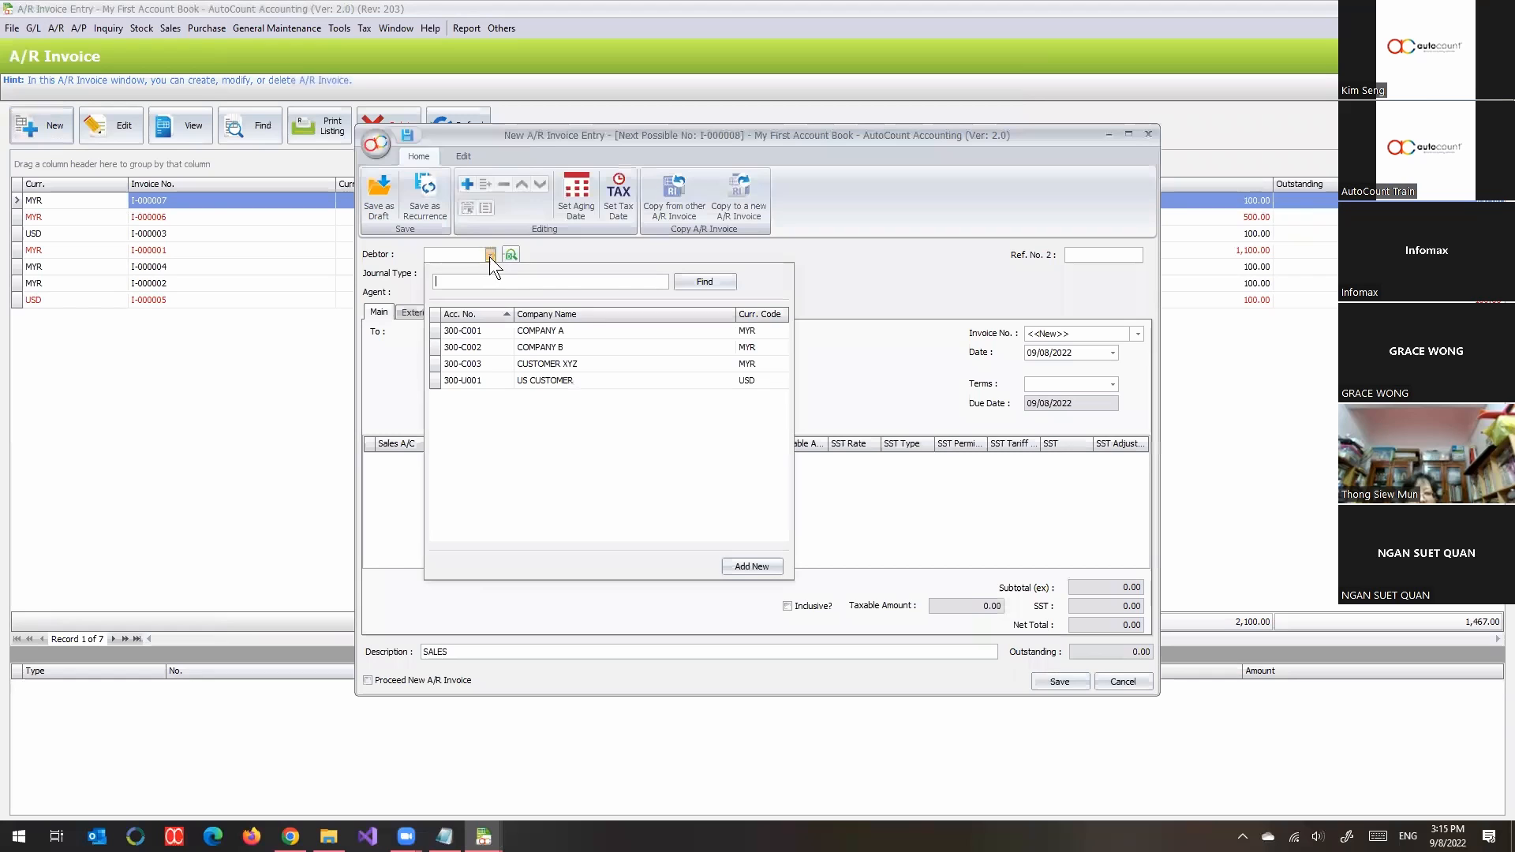
pyautogui.click(548, 349)
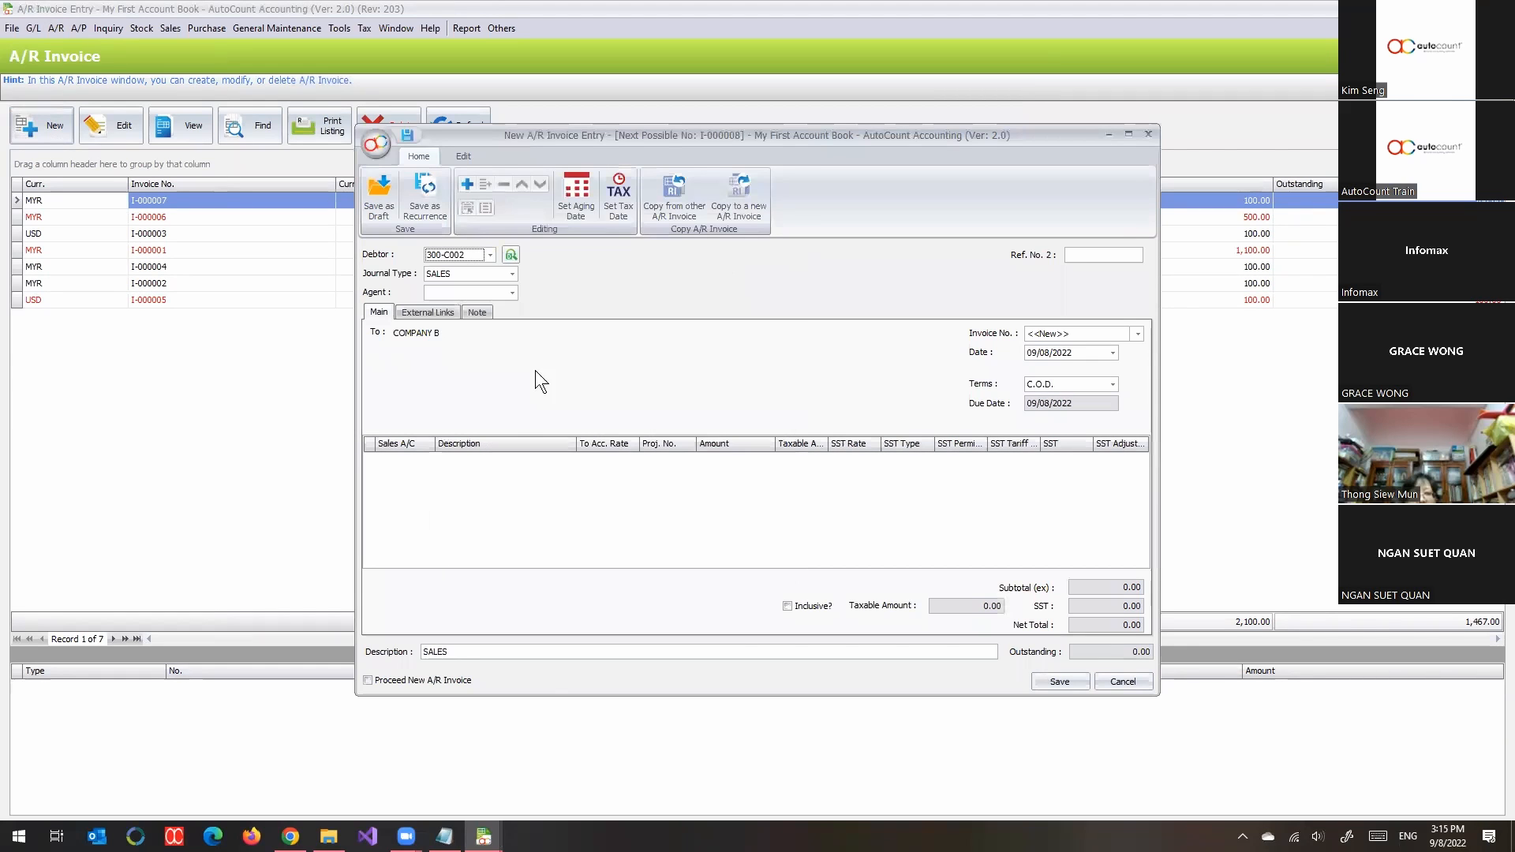
pyautogui.rightClick(549, 481)
pyautogui.click(584, 495)
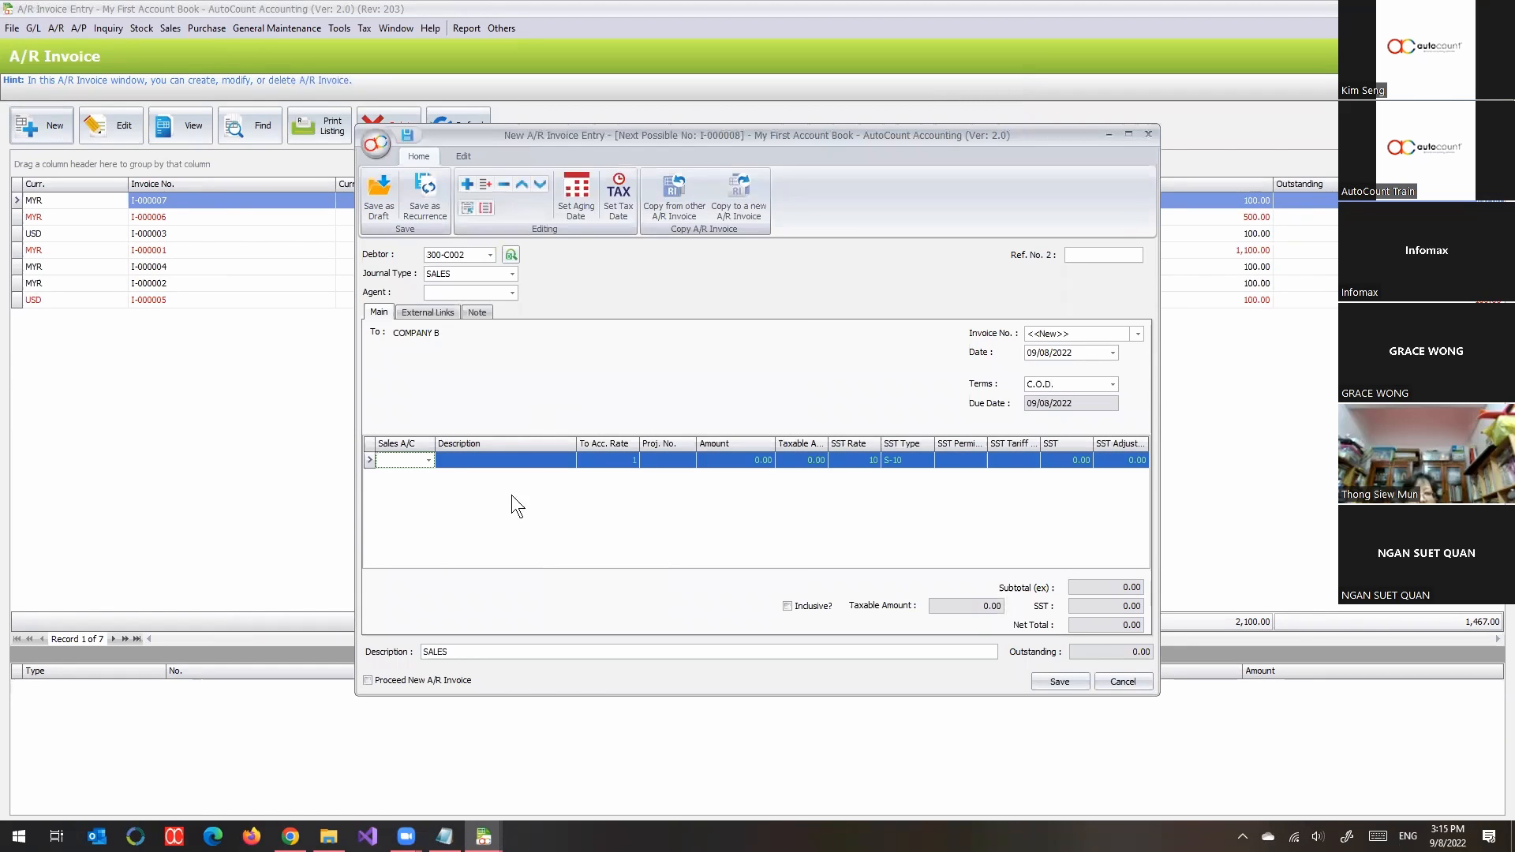
# Set the COMPANY B invoice line to the REVENUE sales account 500-0000 and project PROJA2.
pyautogui.click(429, 460)
pyautogui.write('REVENUE')
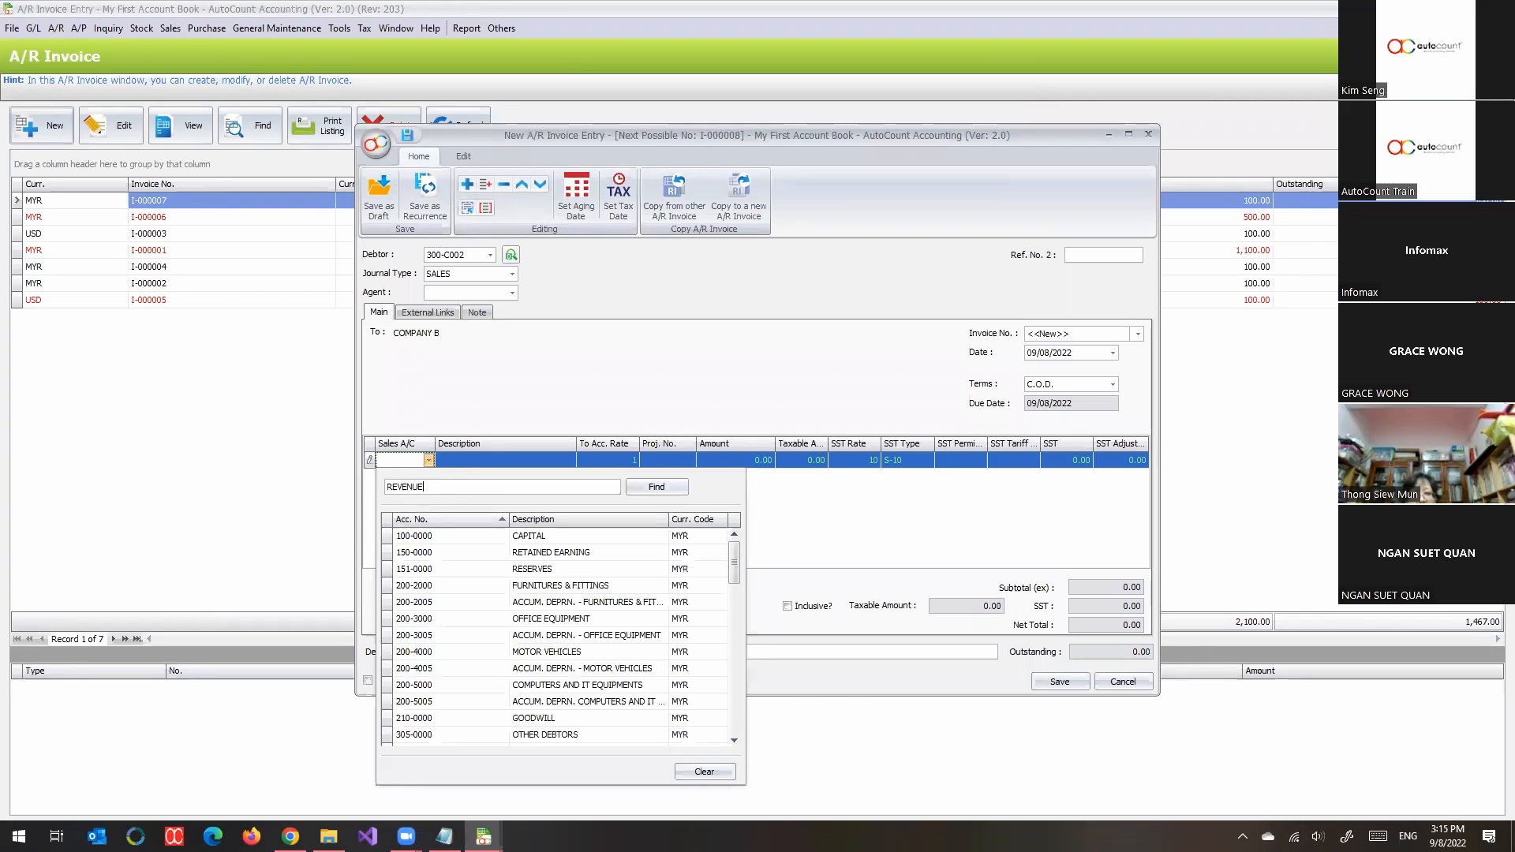
pyautogui.press('Return')
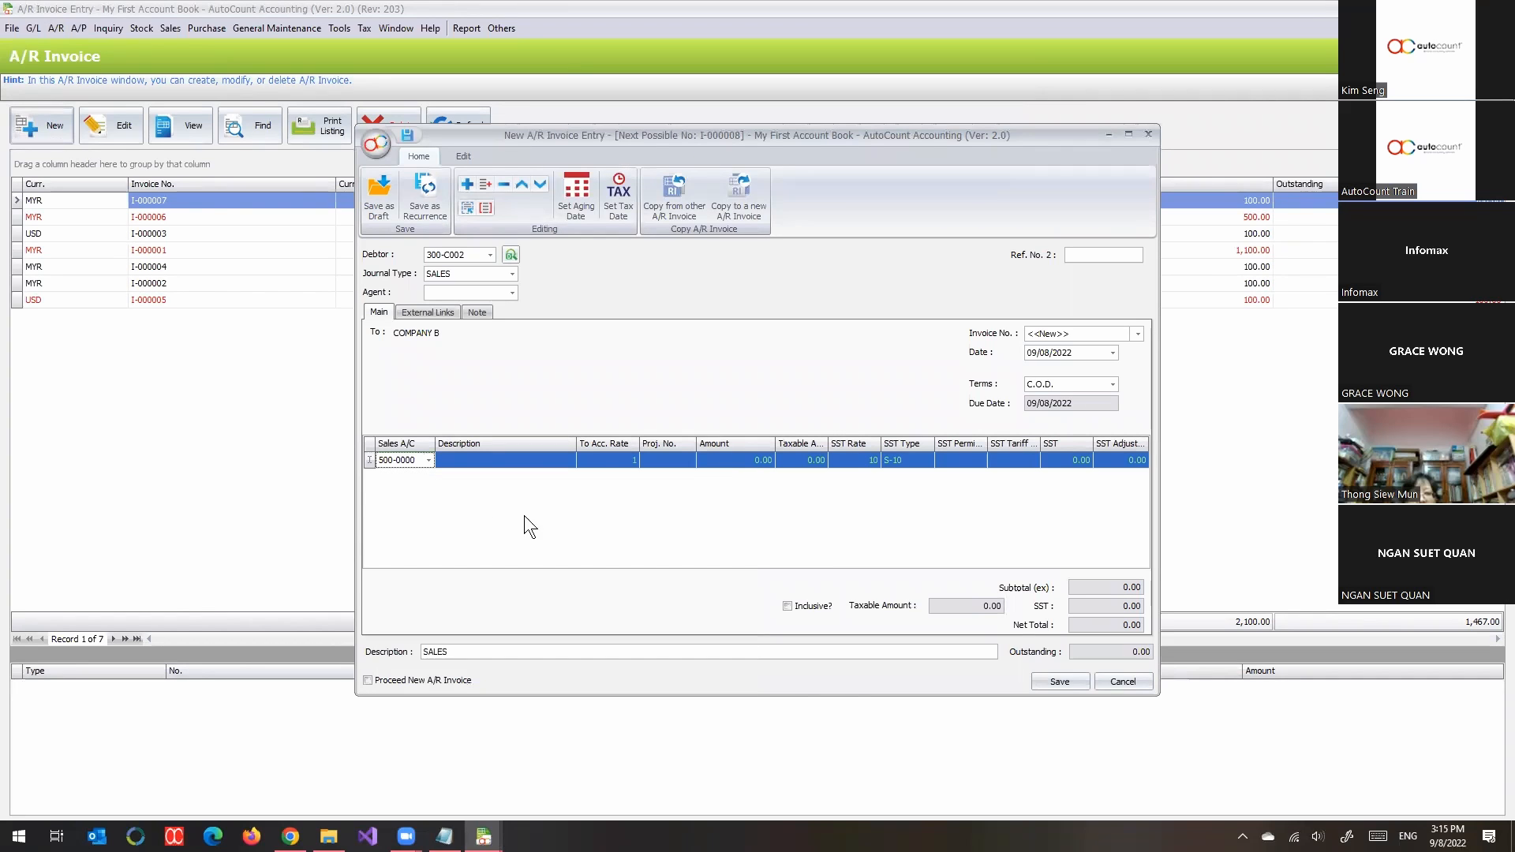
pyautogui.click(694, 457)
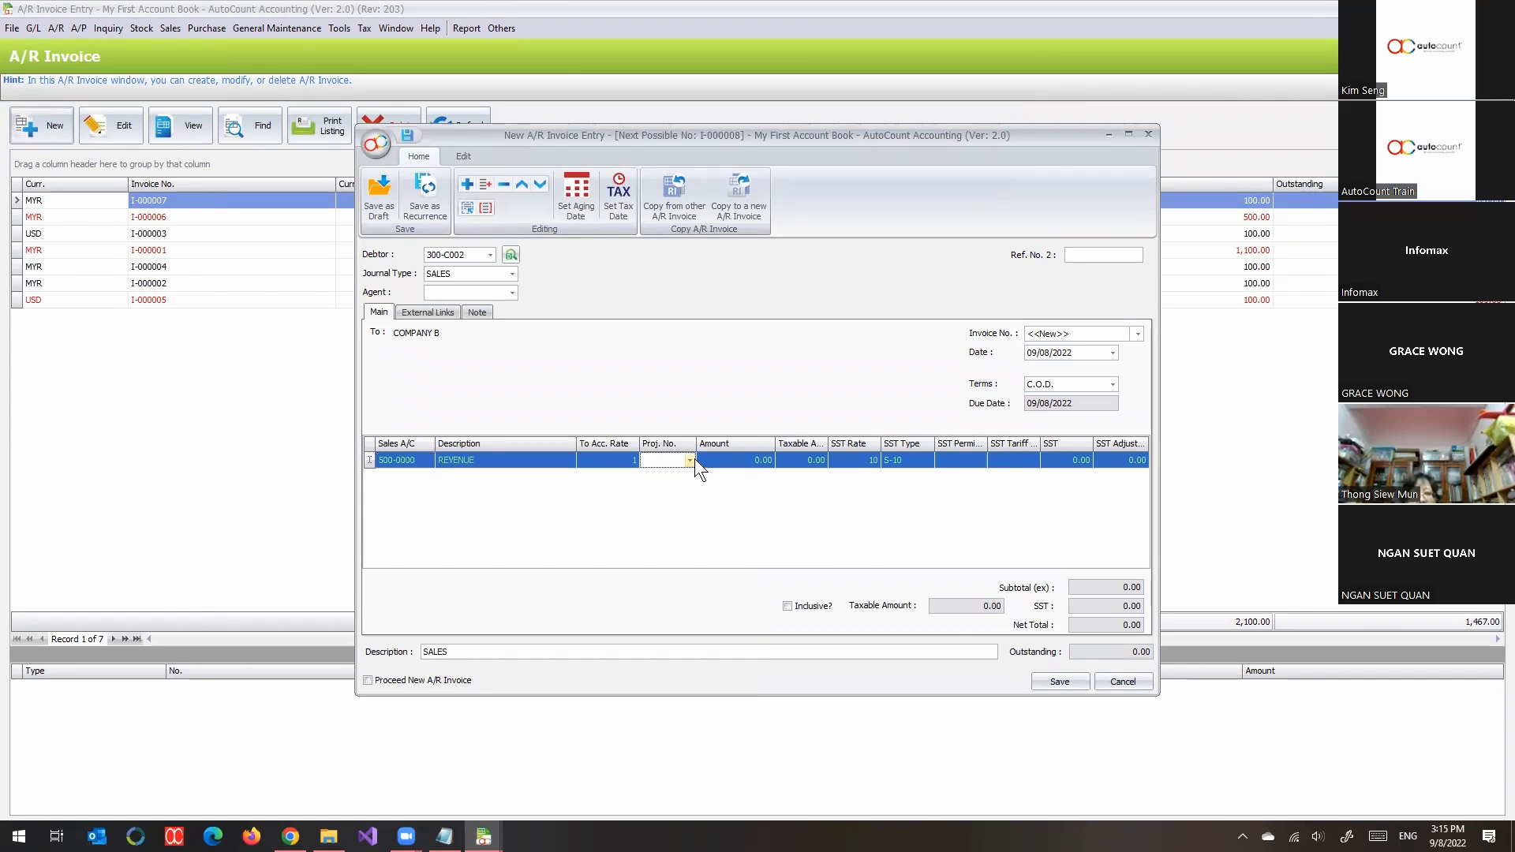
pyautogui.click(726, 555)
# Enter an amount of 1000 on the PROJA2 line and save the COMPANY B invoice.
pyautogui.click(746, 464)
pyautogui.write('1000')
pyautogui.press('Tab')
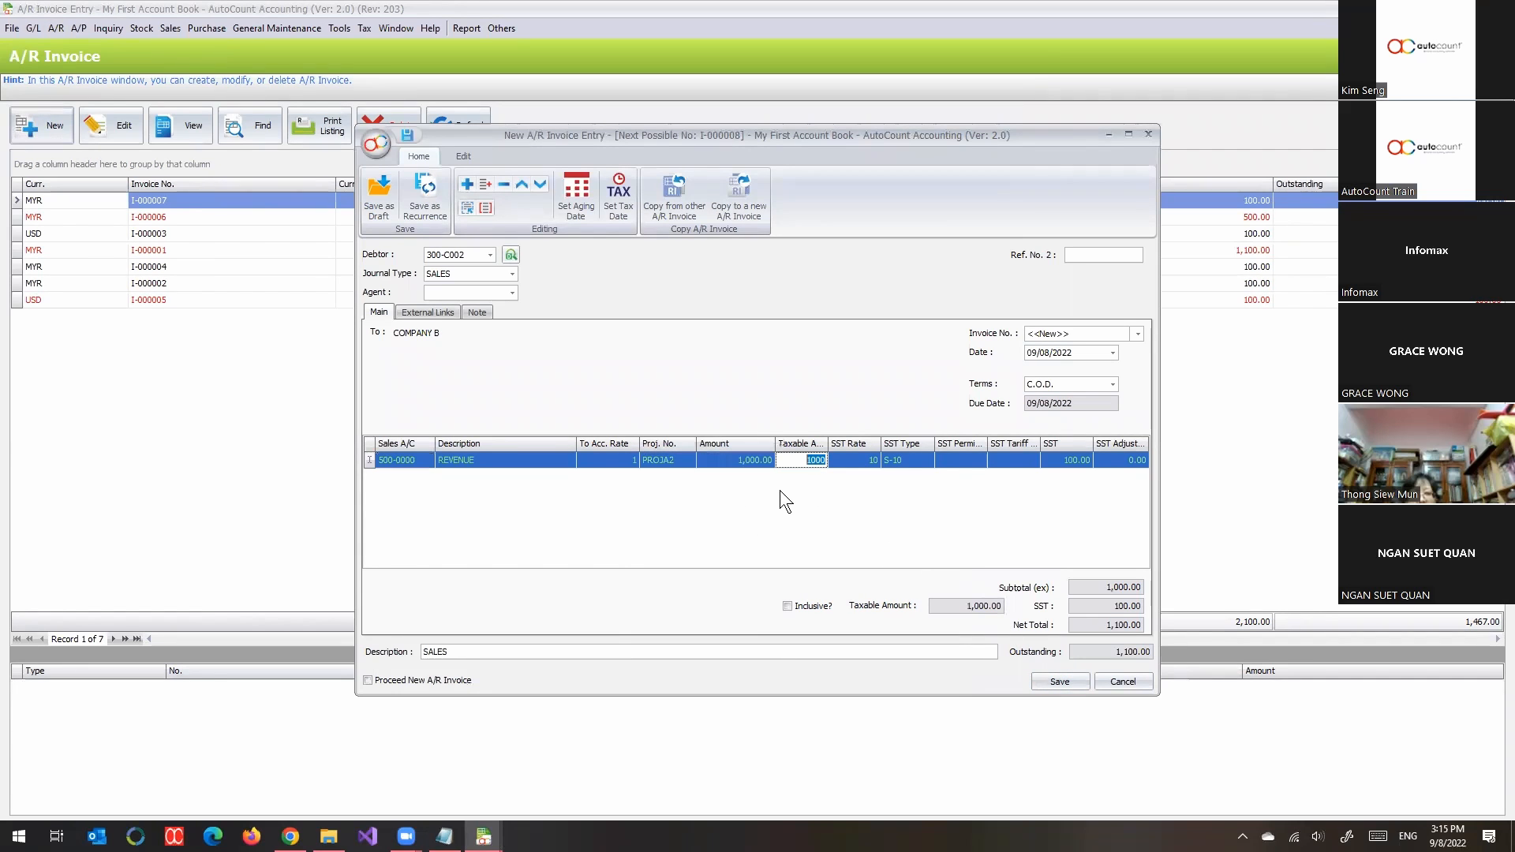
pyautogui.click(1045, 680)
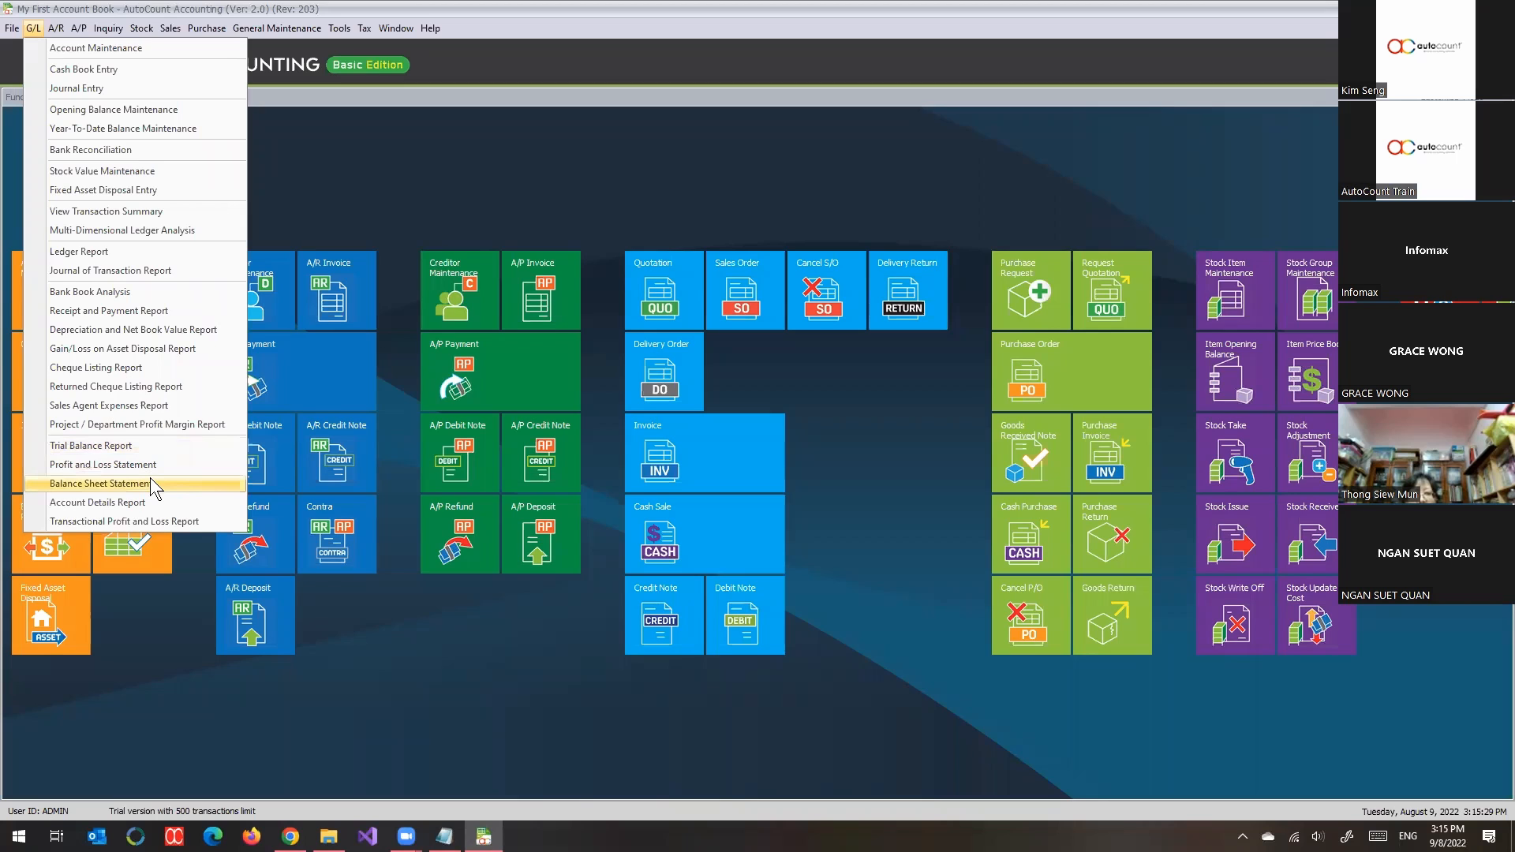
# Preview the MYR Balance Sheet Statement for This Year without a project filter, review it, and close the preview.
pyautogui.click(150, 483)
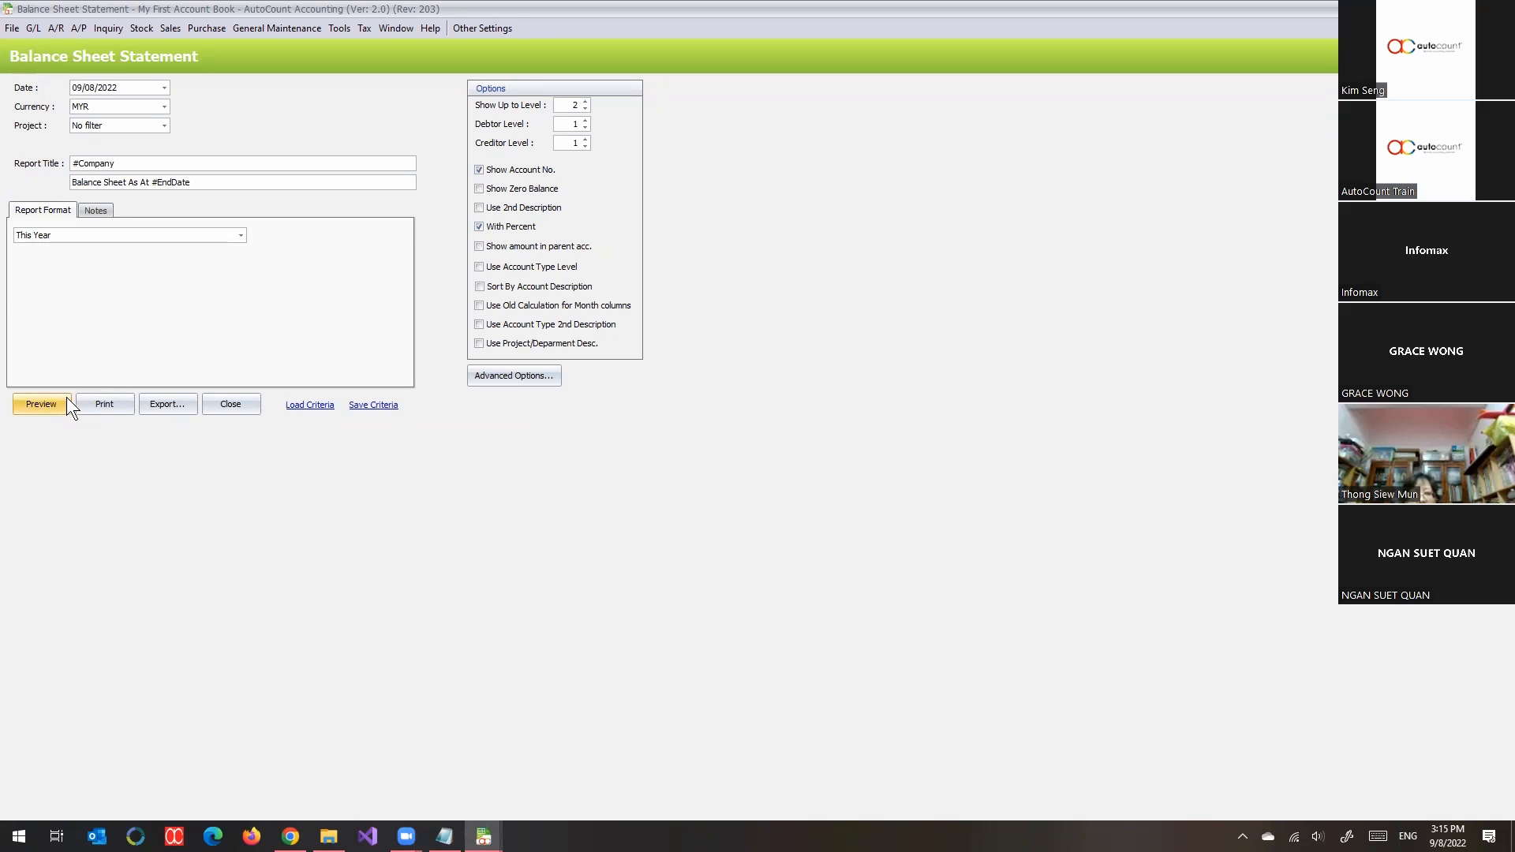
pyautogui.click(41, 404)
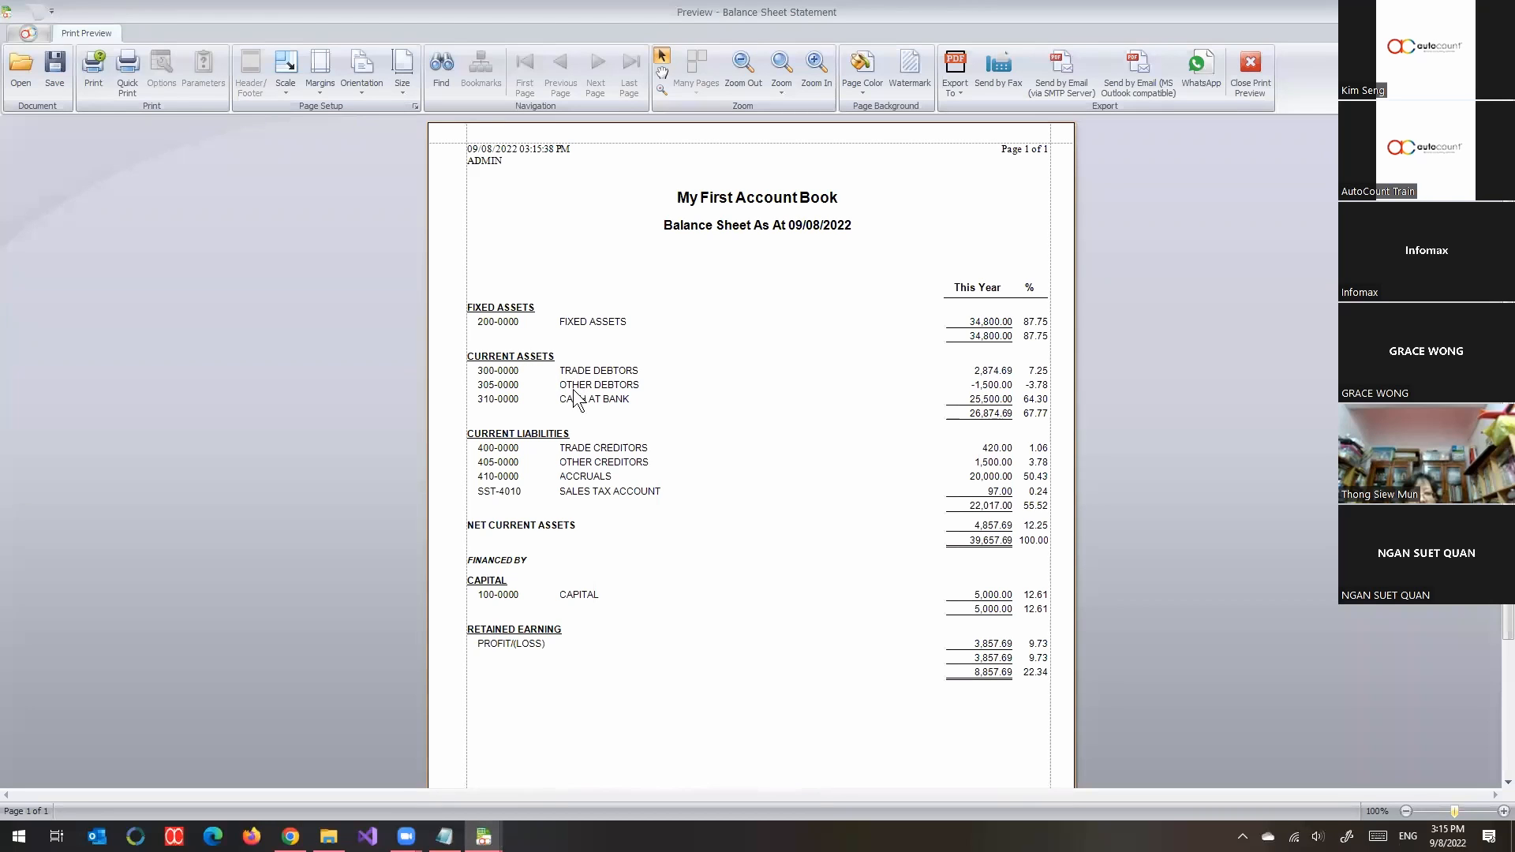
pyautogui.click(1244, 68)
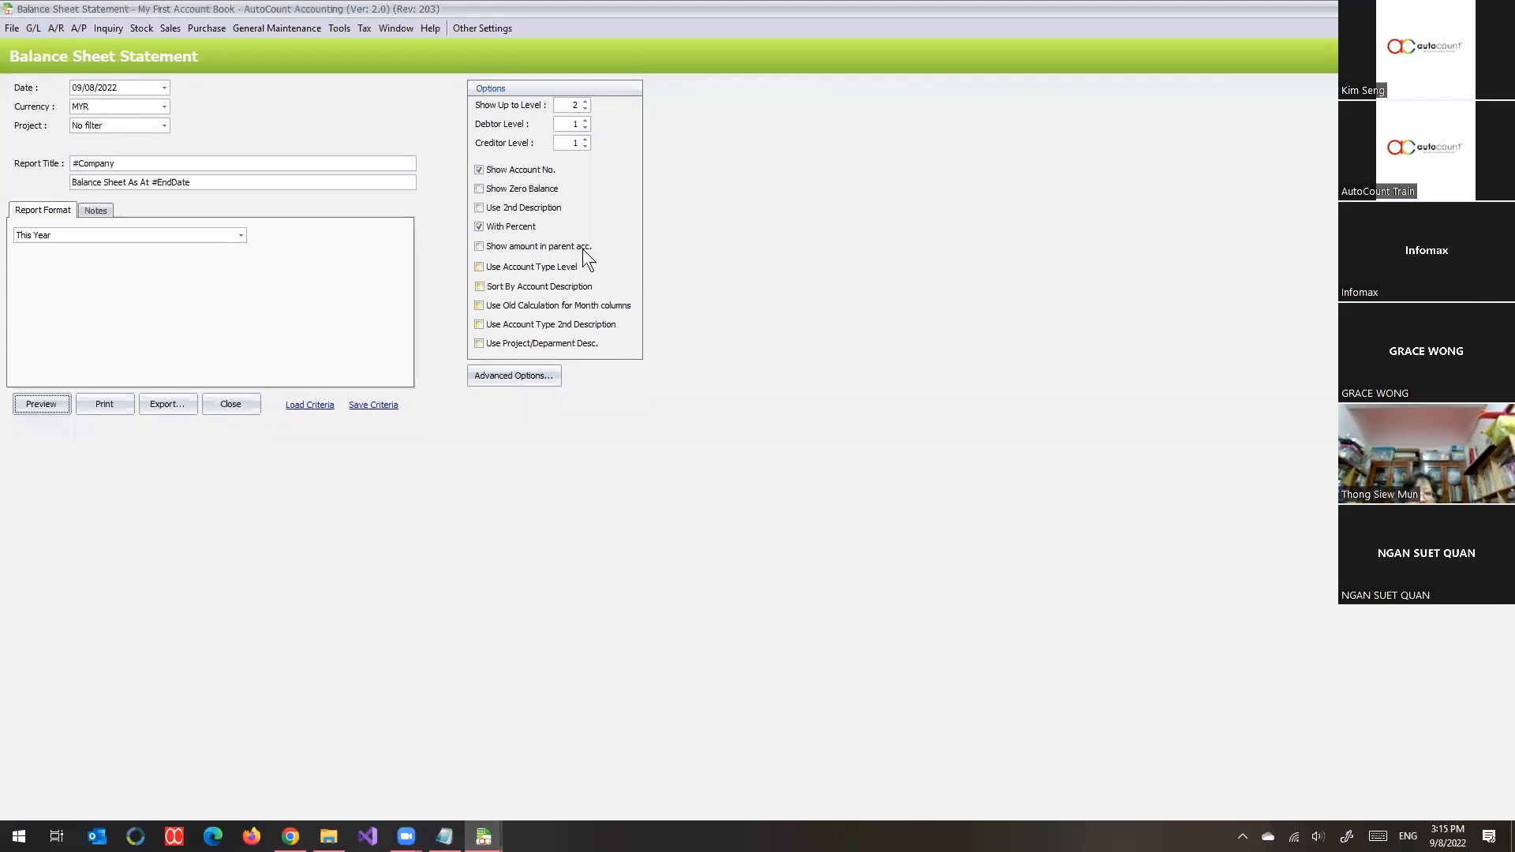
# Set the debtor level to 2 and preview the Balance Sheet Statement.
pyautogui.click(586, 121)
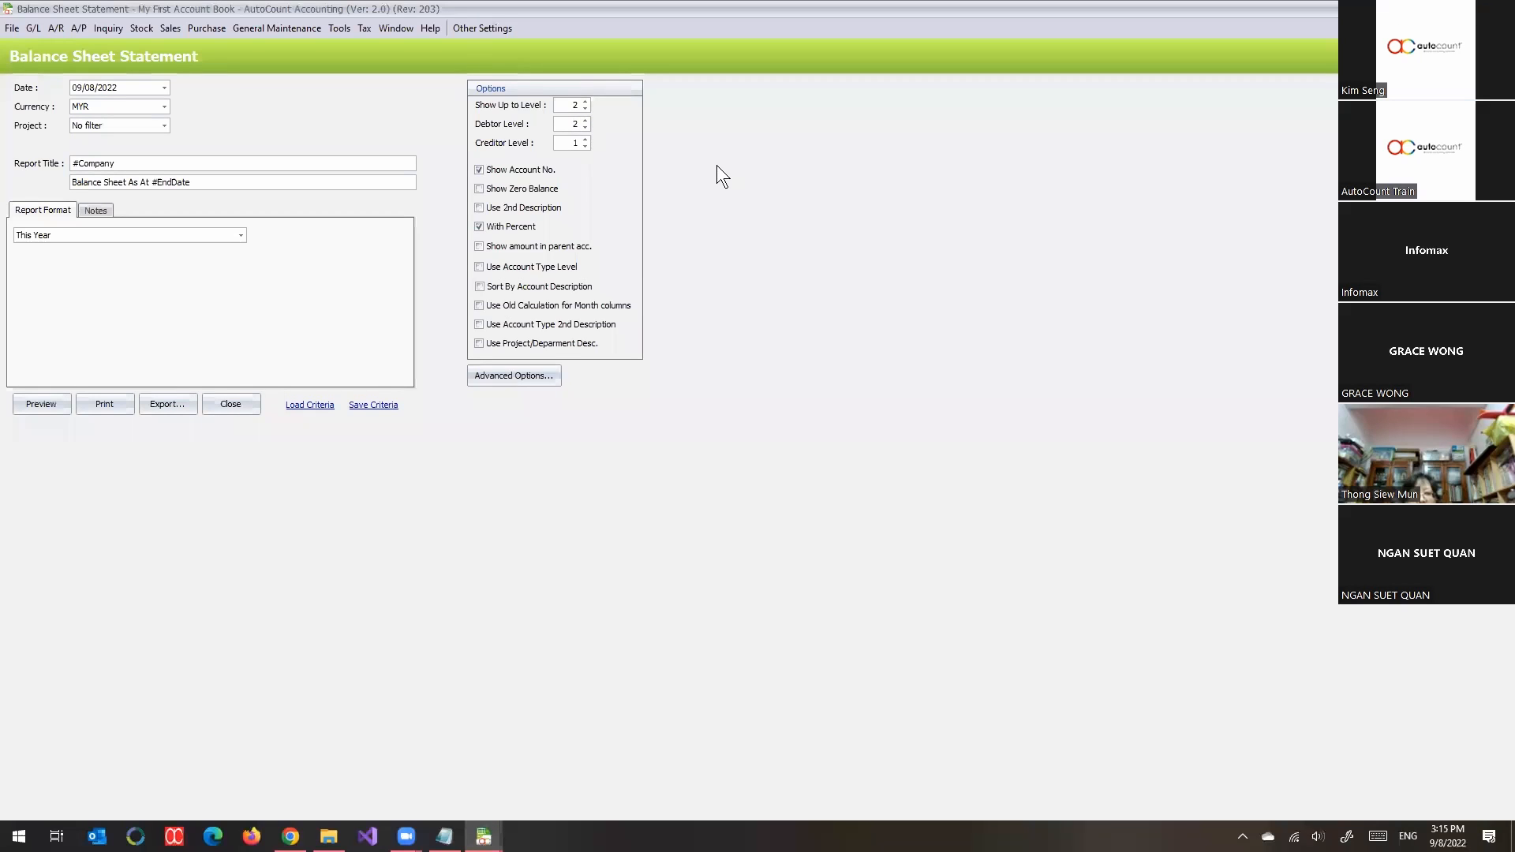
pyautogui.click(41, 404)
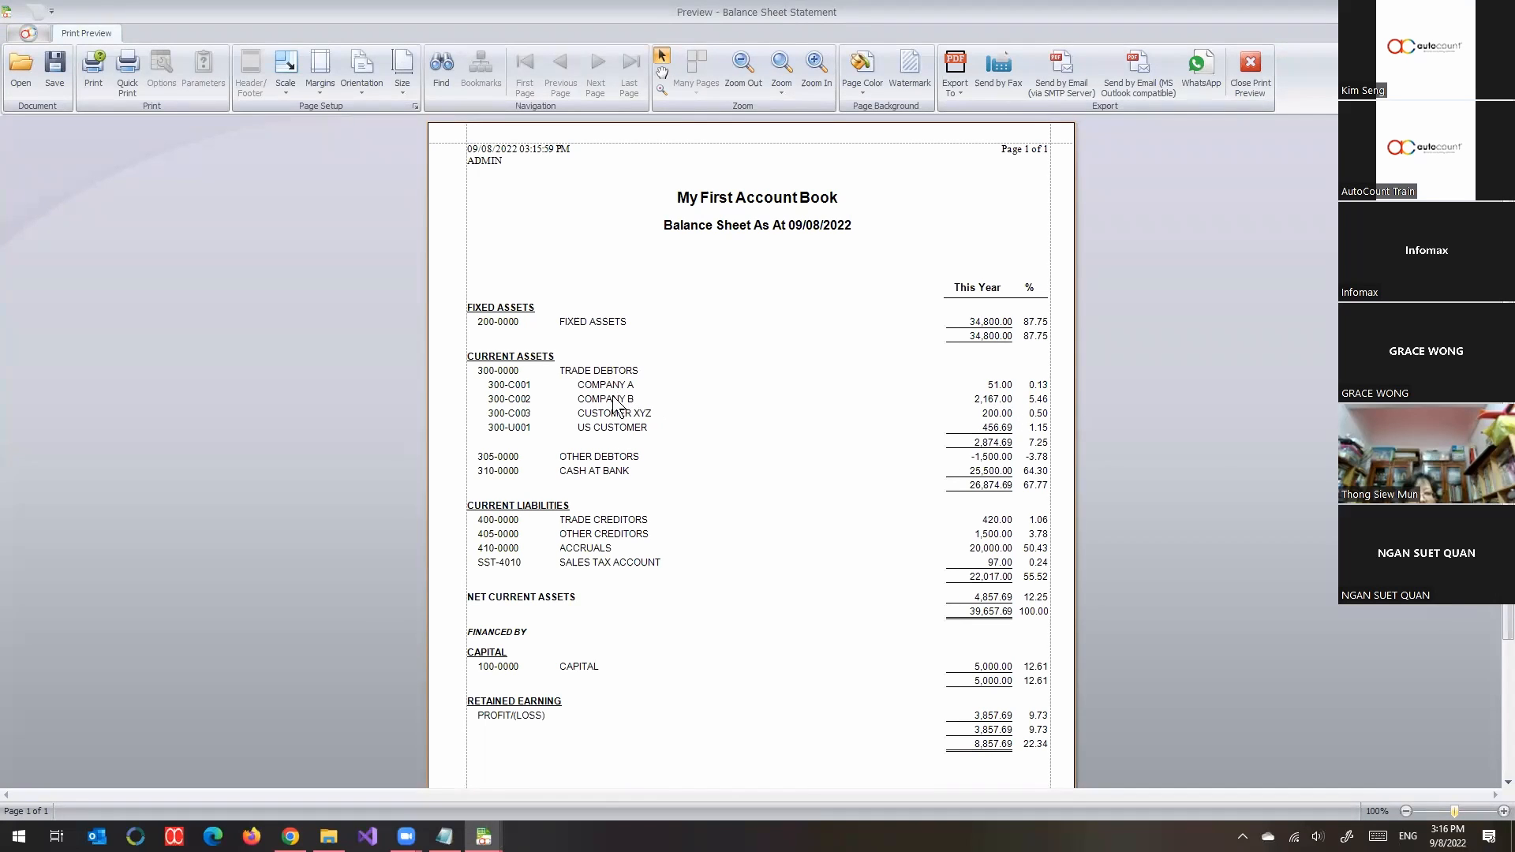
# Drill down into the COMPANY A and CUSTOMER XYZ balances in turn, showing the project column for each, and close each drill-down.
pyautogui.click(1001, 385)
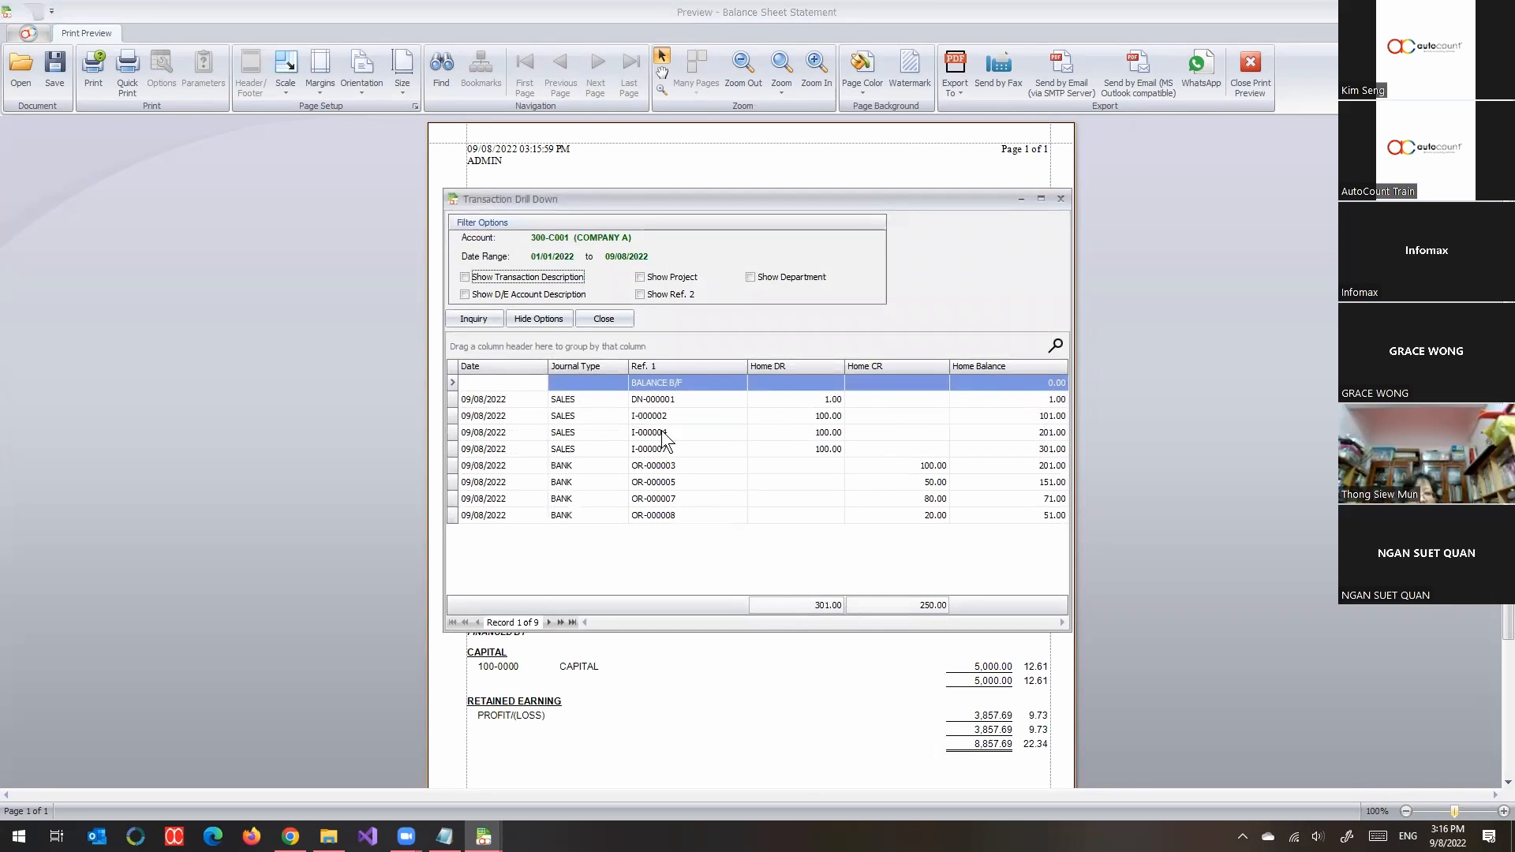
pyautogui.click(661, 277)
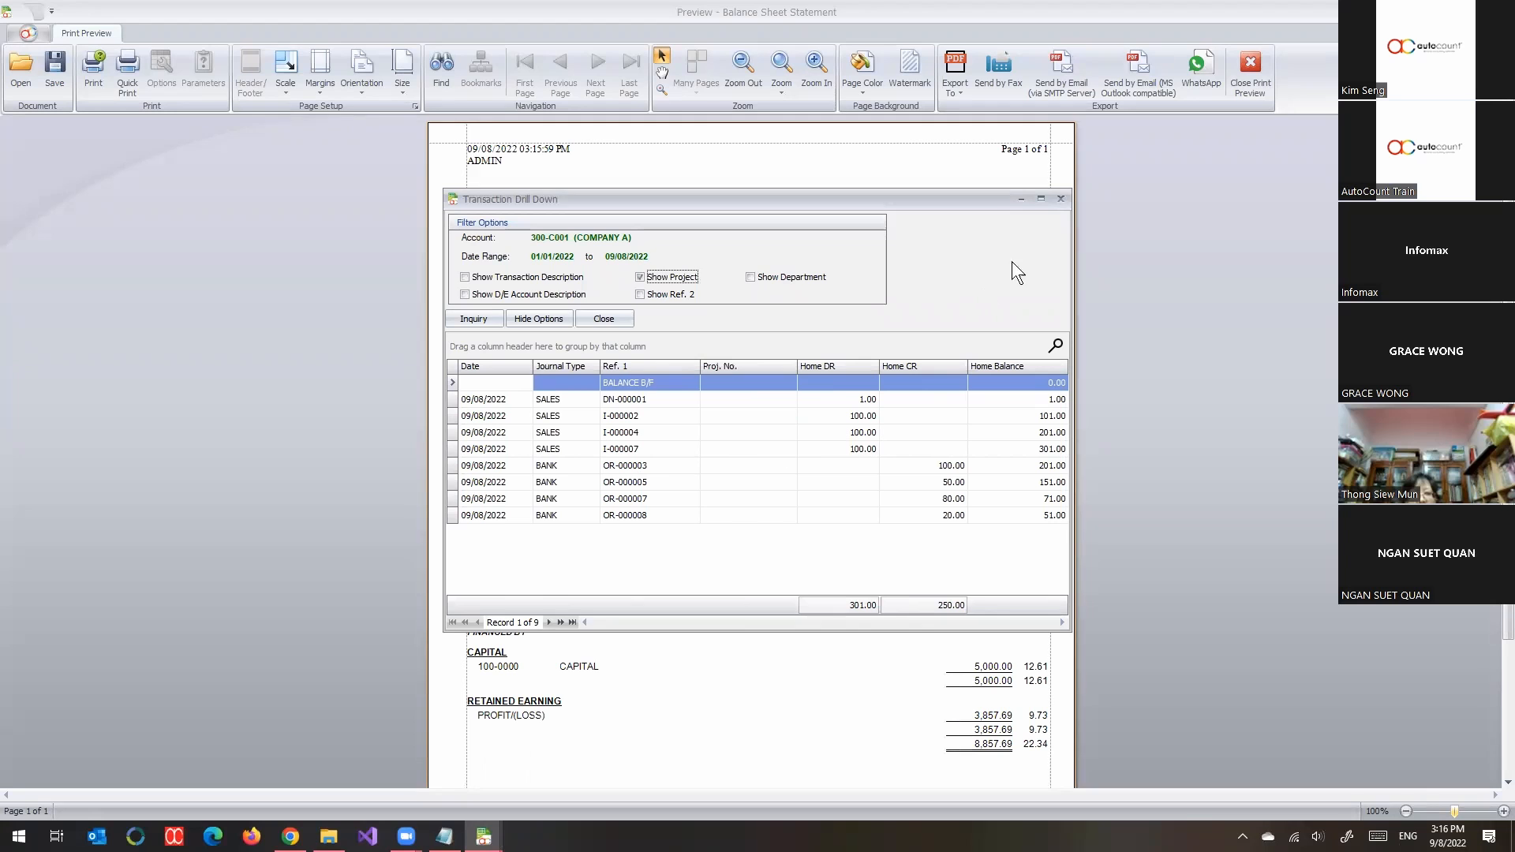
pyautogui.click(1060, 198)
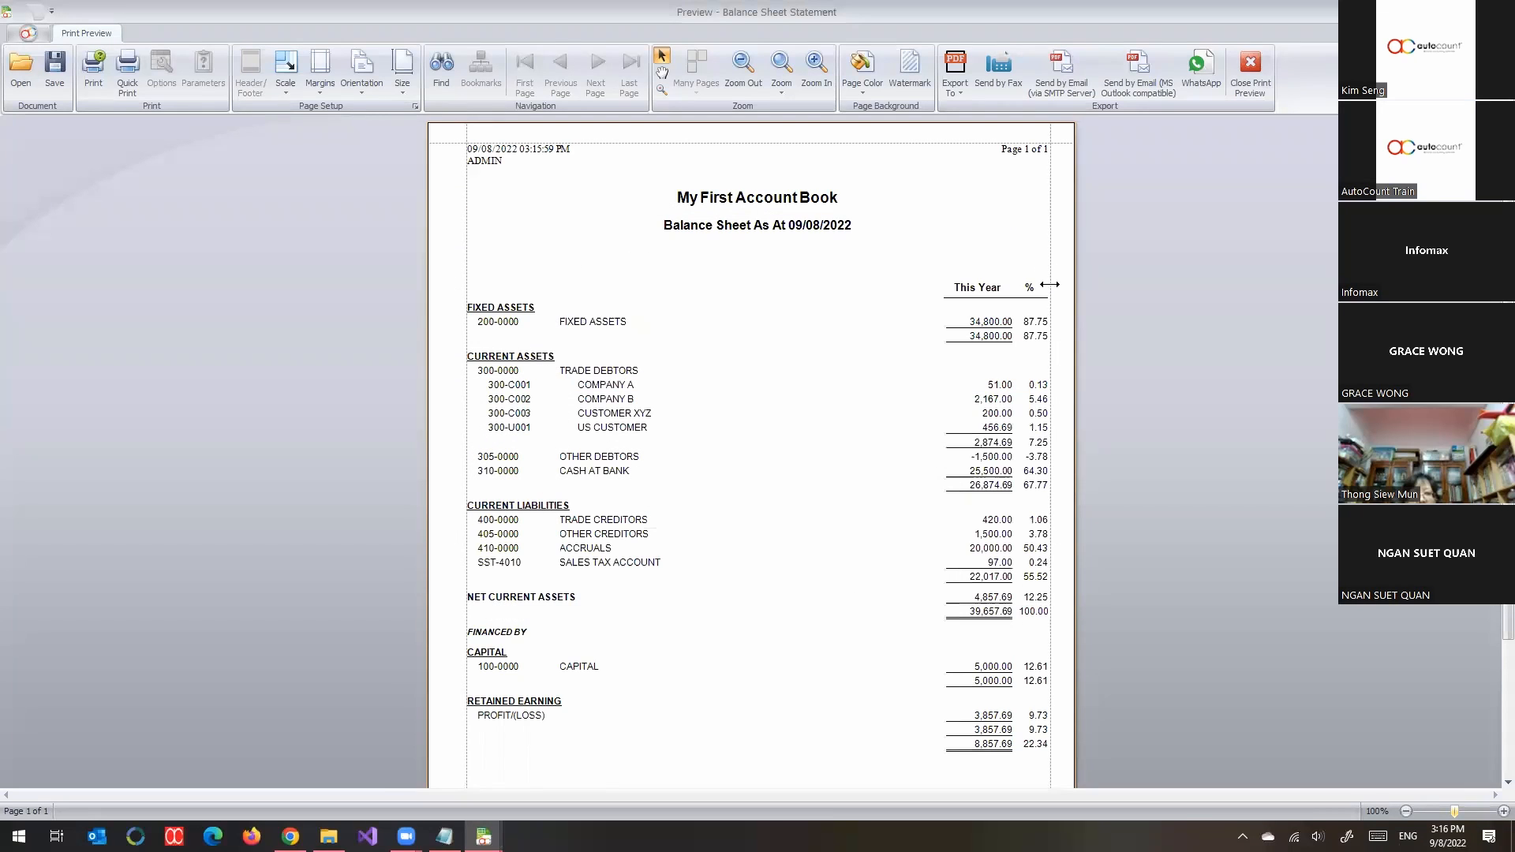
pyautogui.click(994, 419)
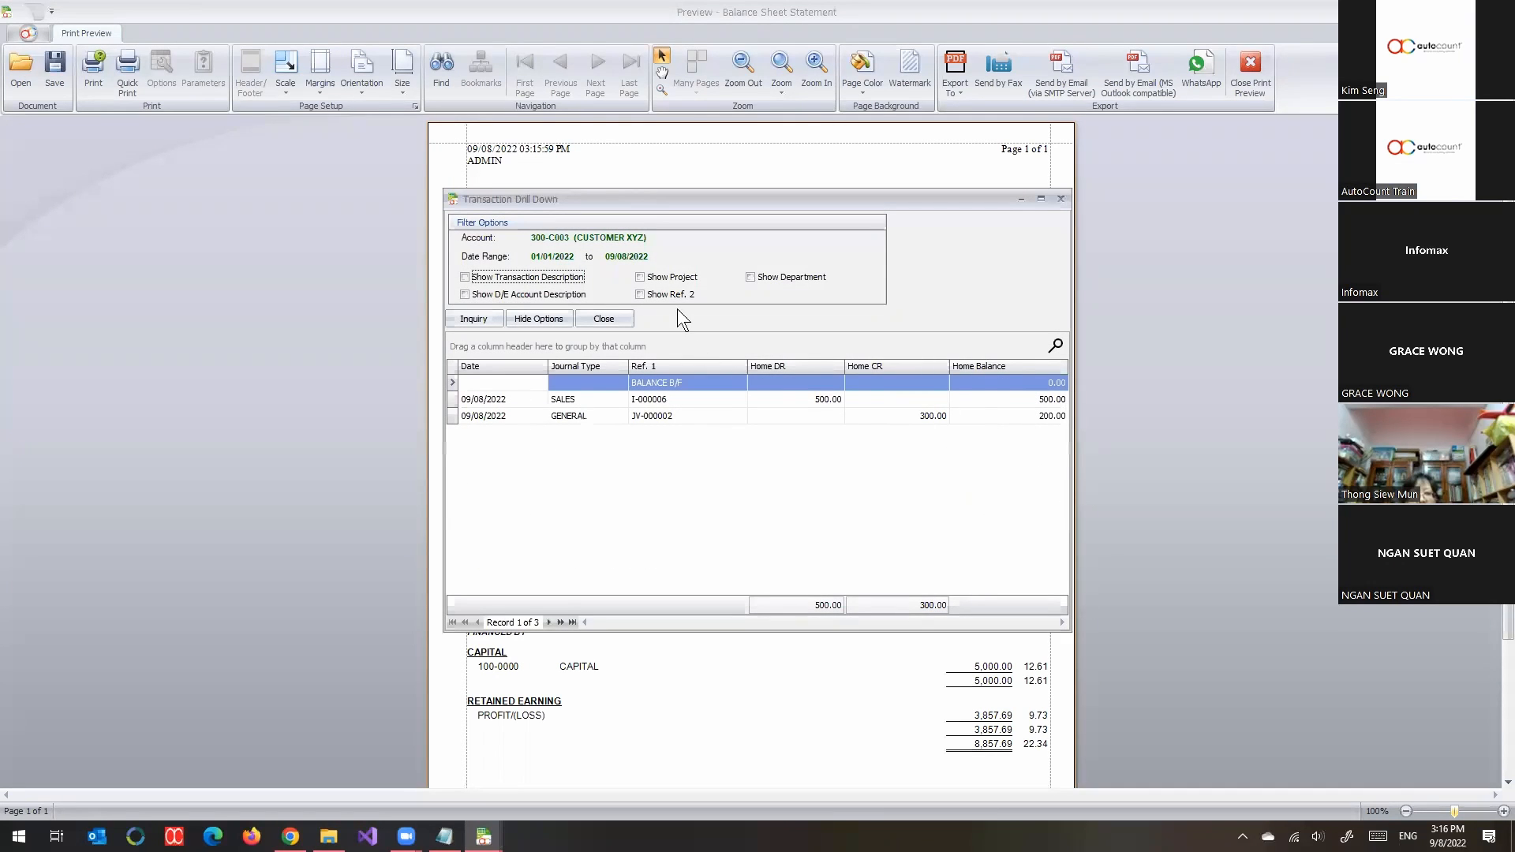
pyautogui.click(676, 277)
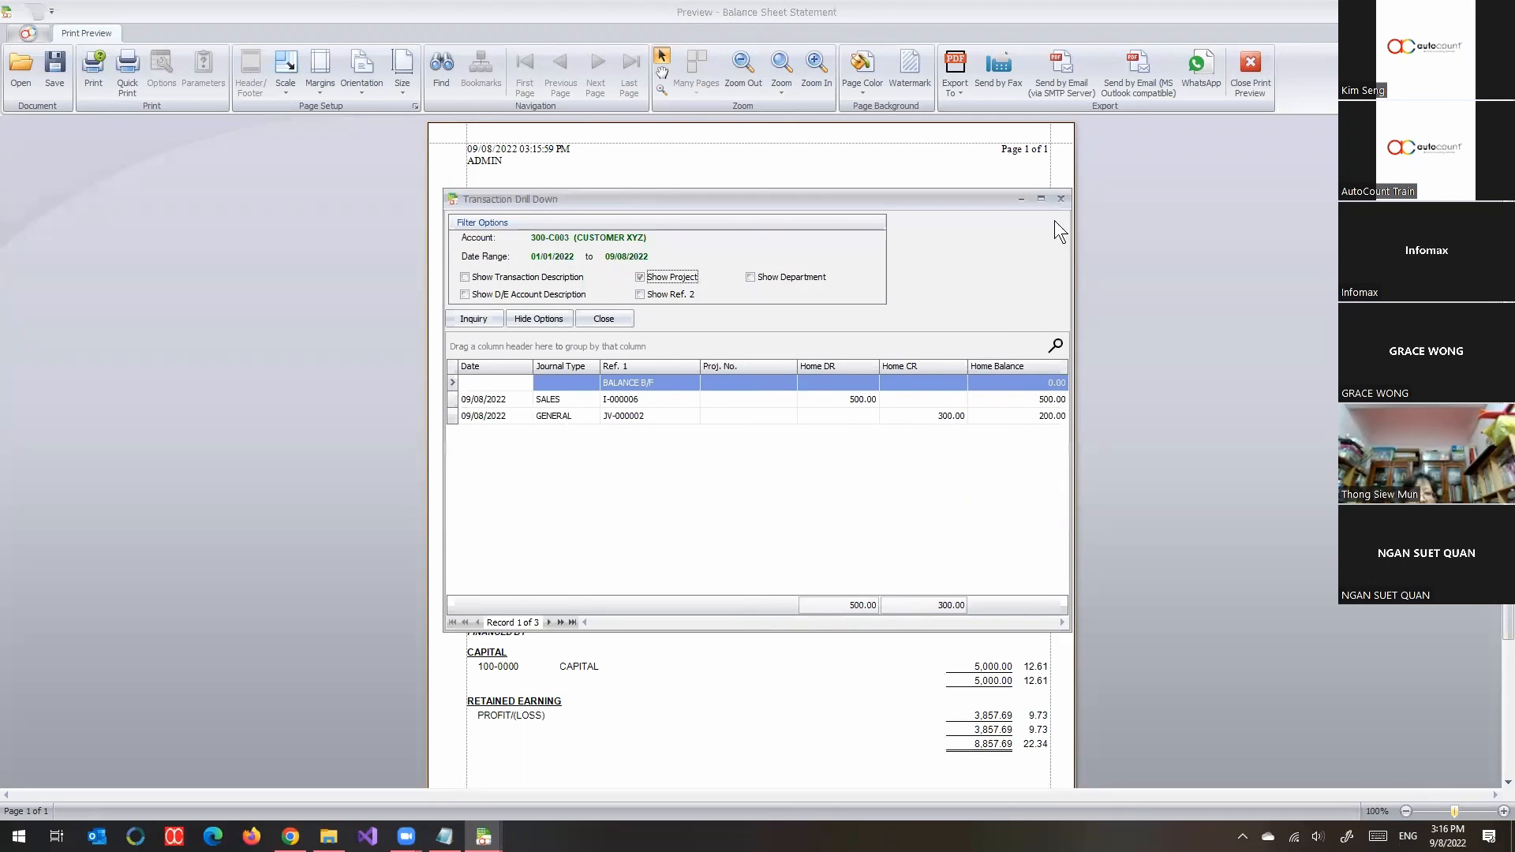
pyautogui.press('Escape')
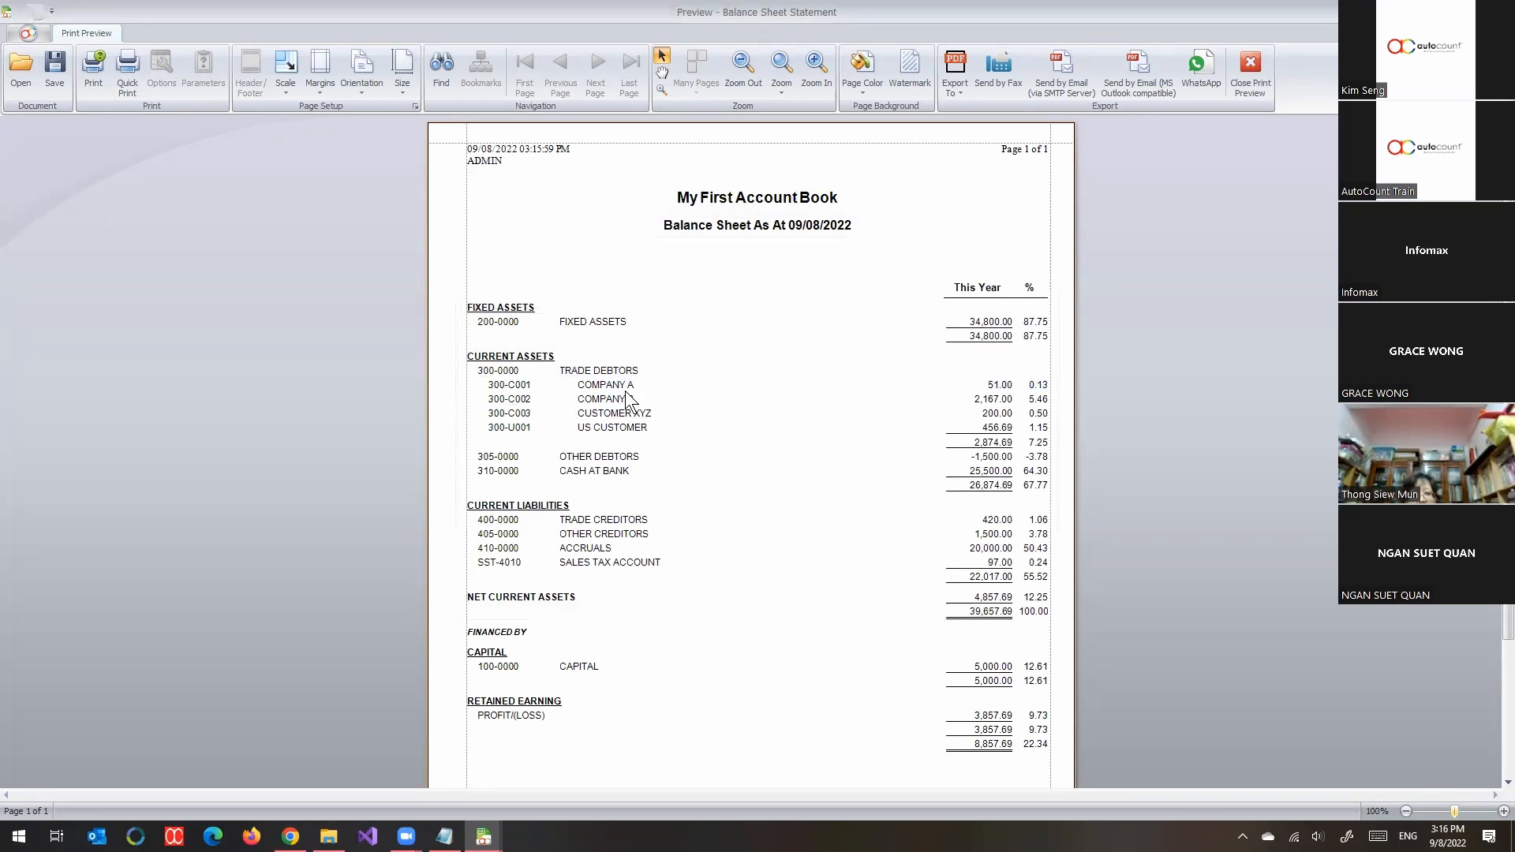
# Drill down into the COMPANY B balance, rerun the inquiry with projects shown, check the PROJA2 invoice row, and close the drill-down.
pyautogui.click(994, 400)
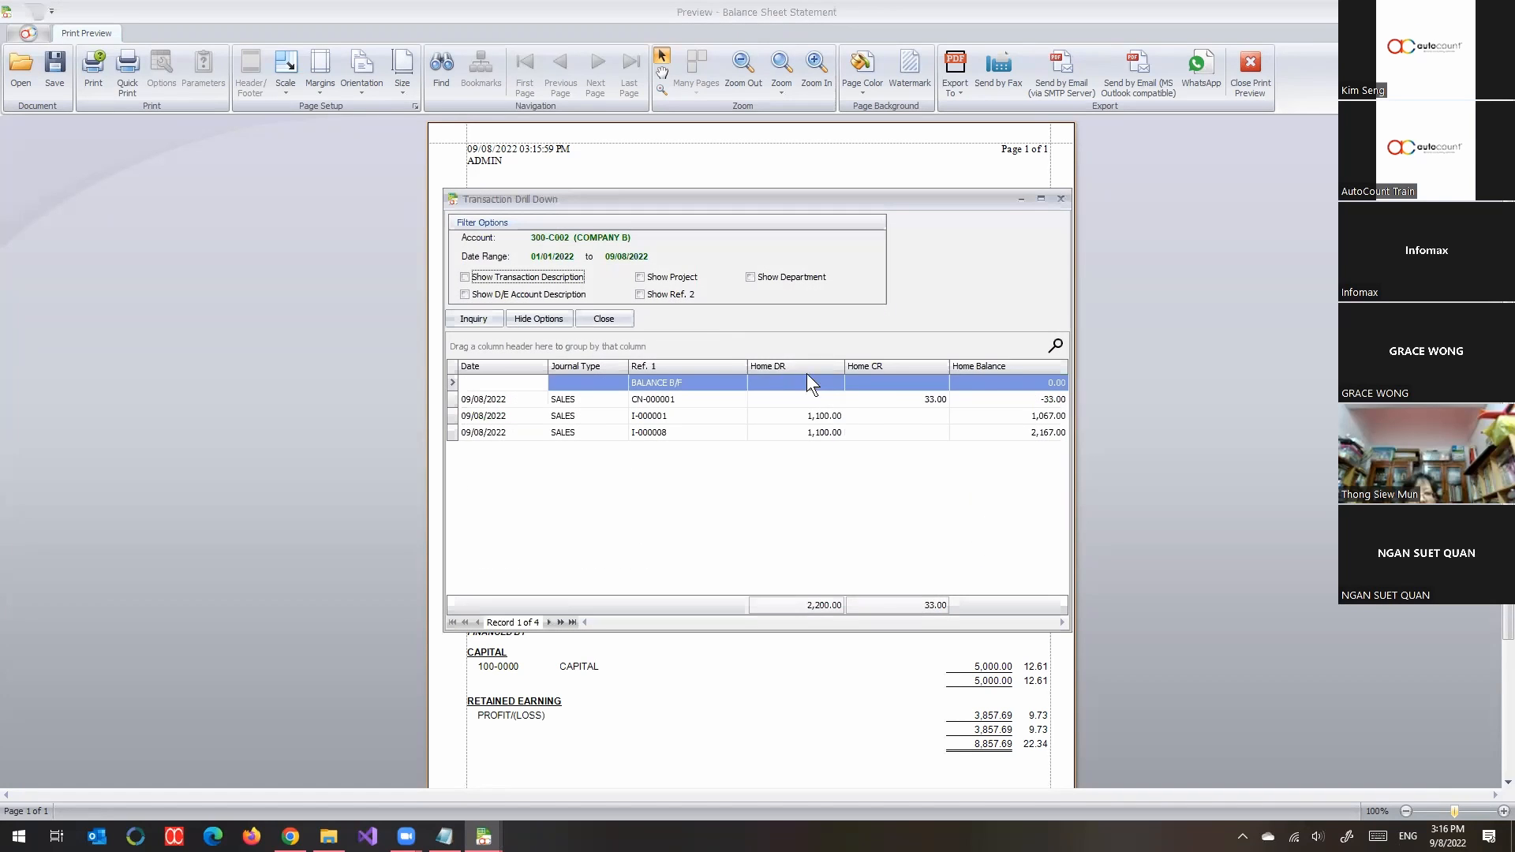
pyautogui.click(675, 281)
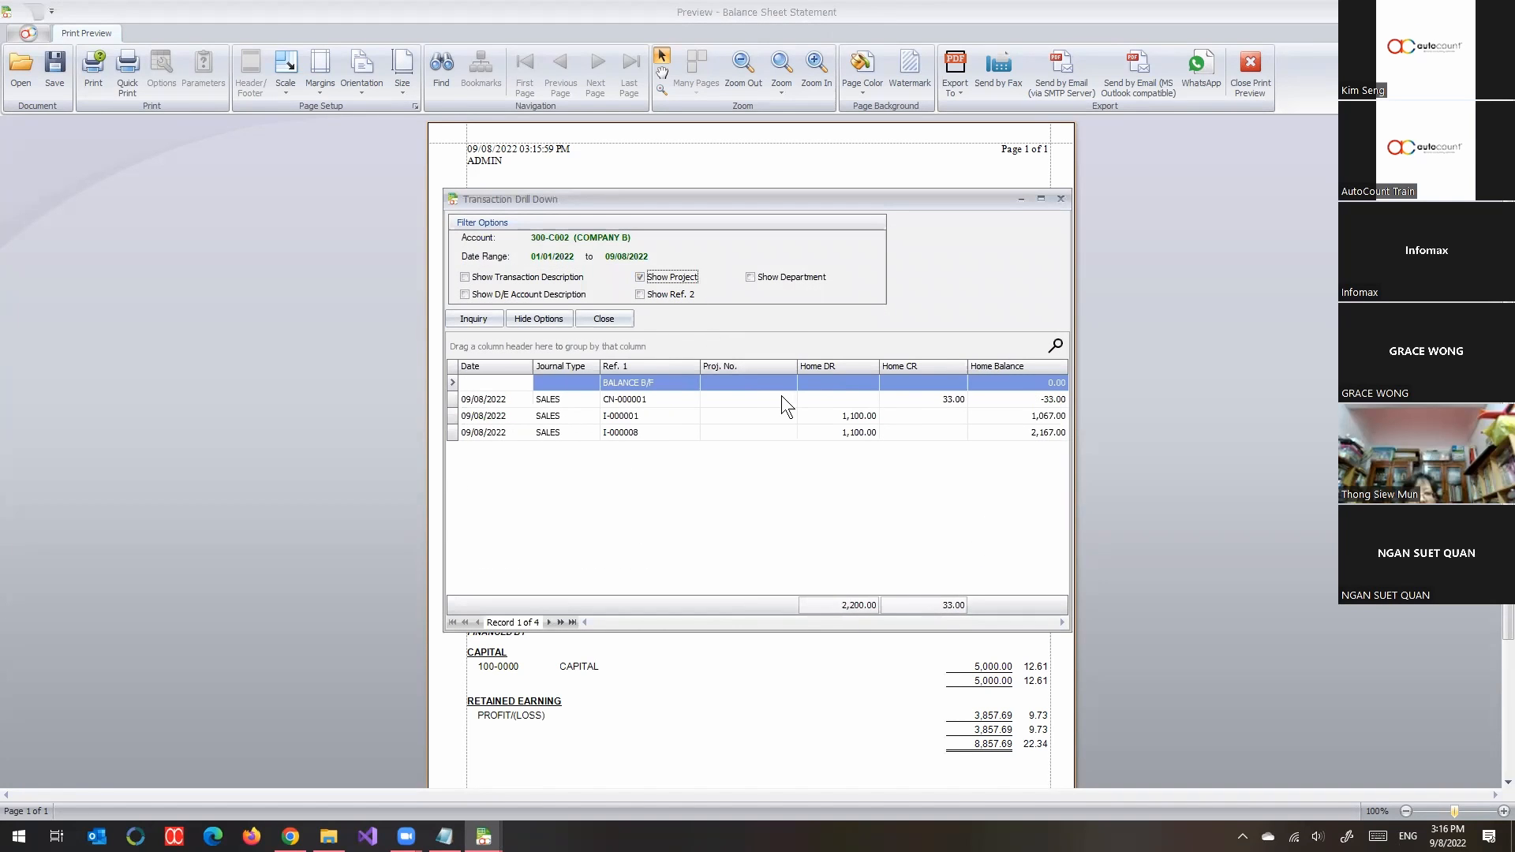
pyautogui.click(471, 317)
pyautogui.click(704, 433)
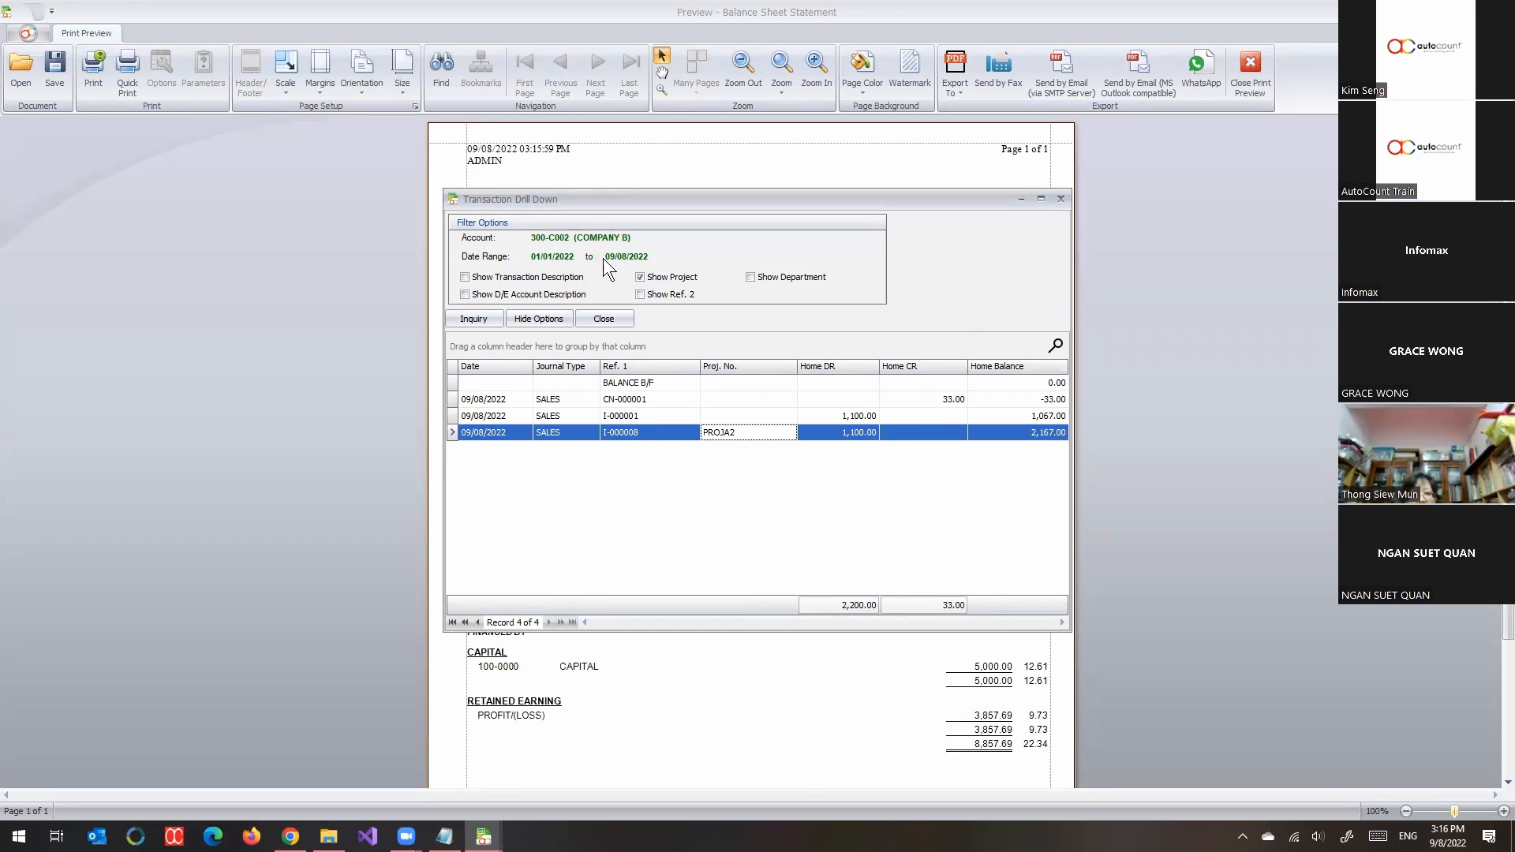
pyautogui.click(1060, 199)
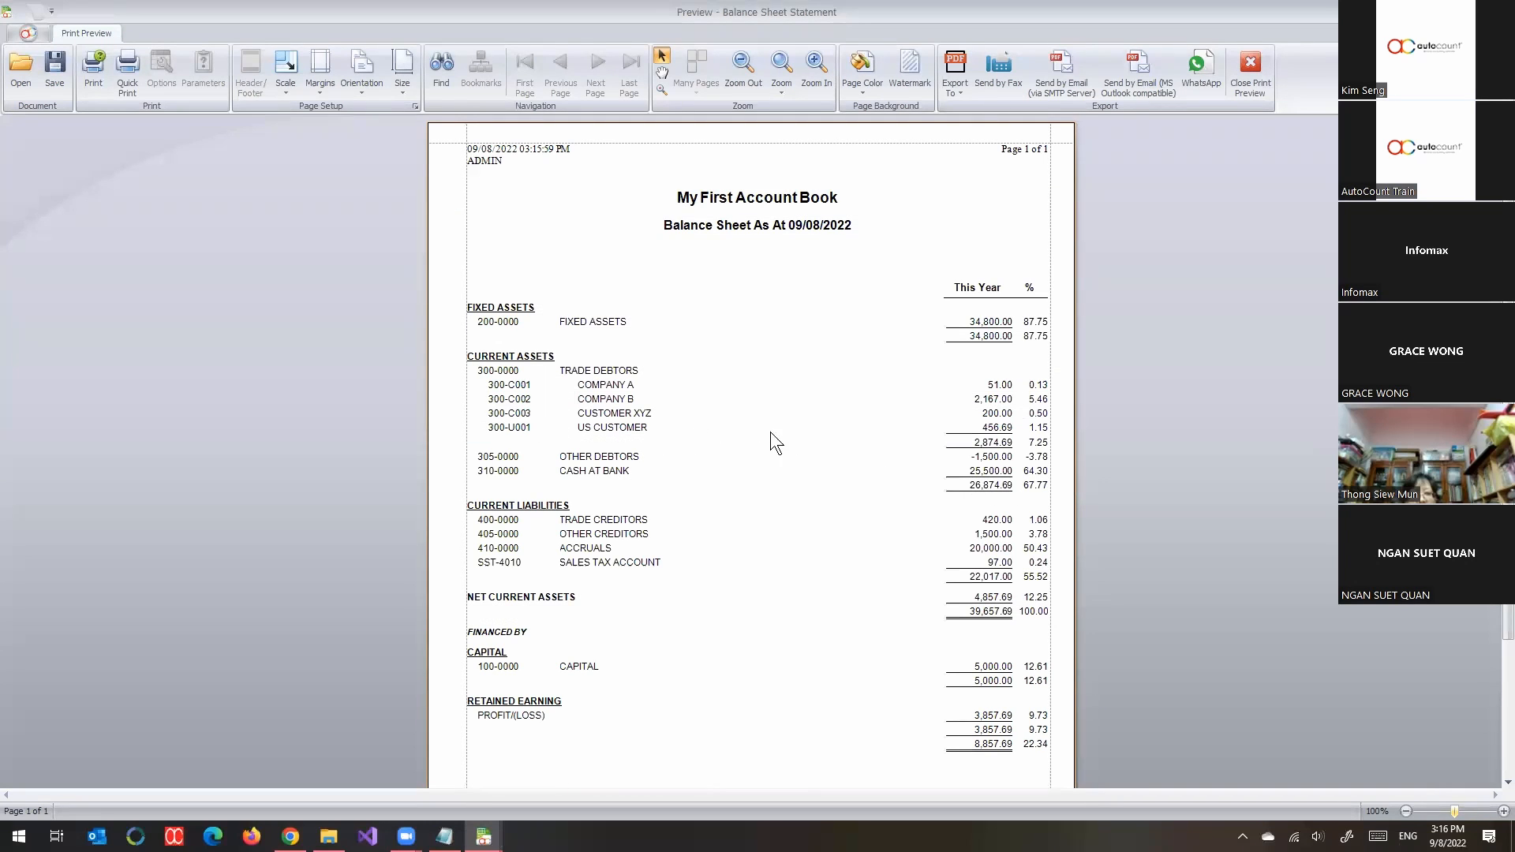
# Drill down into the COMPANY A balance, rerun the inquiry with projects shown, examine the PROJA1 invoice row, and close the drill-down.
pyautogui.doubleClick(1002, 385)
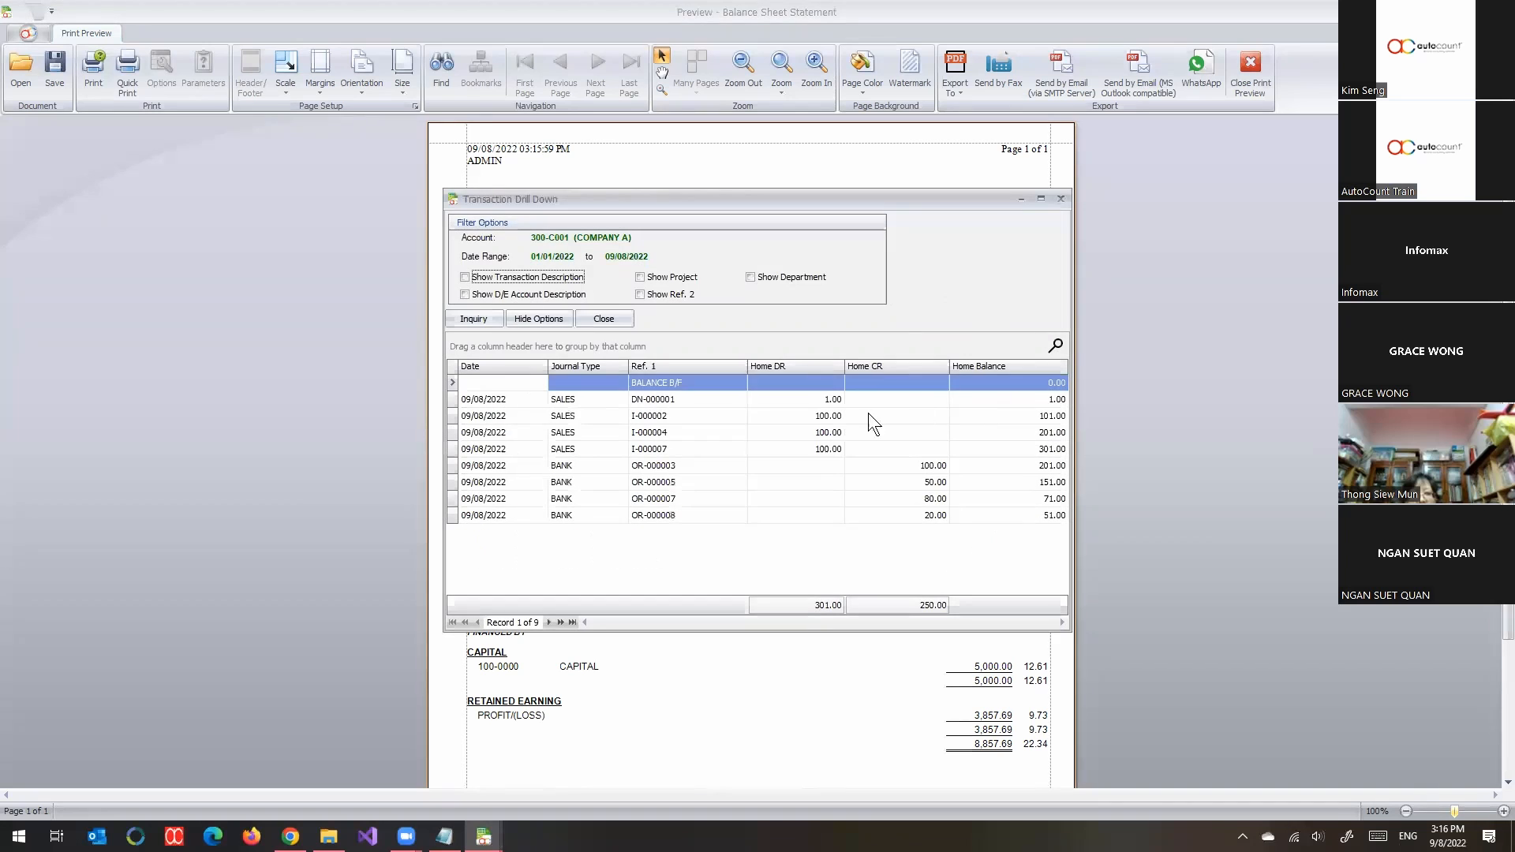
pyautogui.click(640, 277)
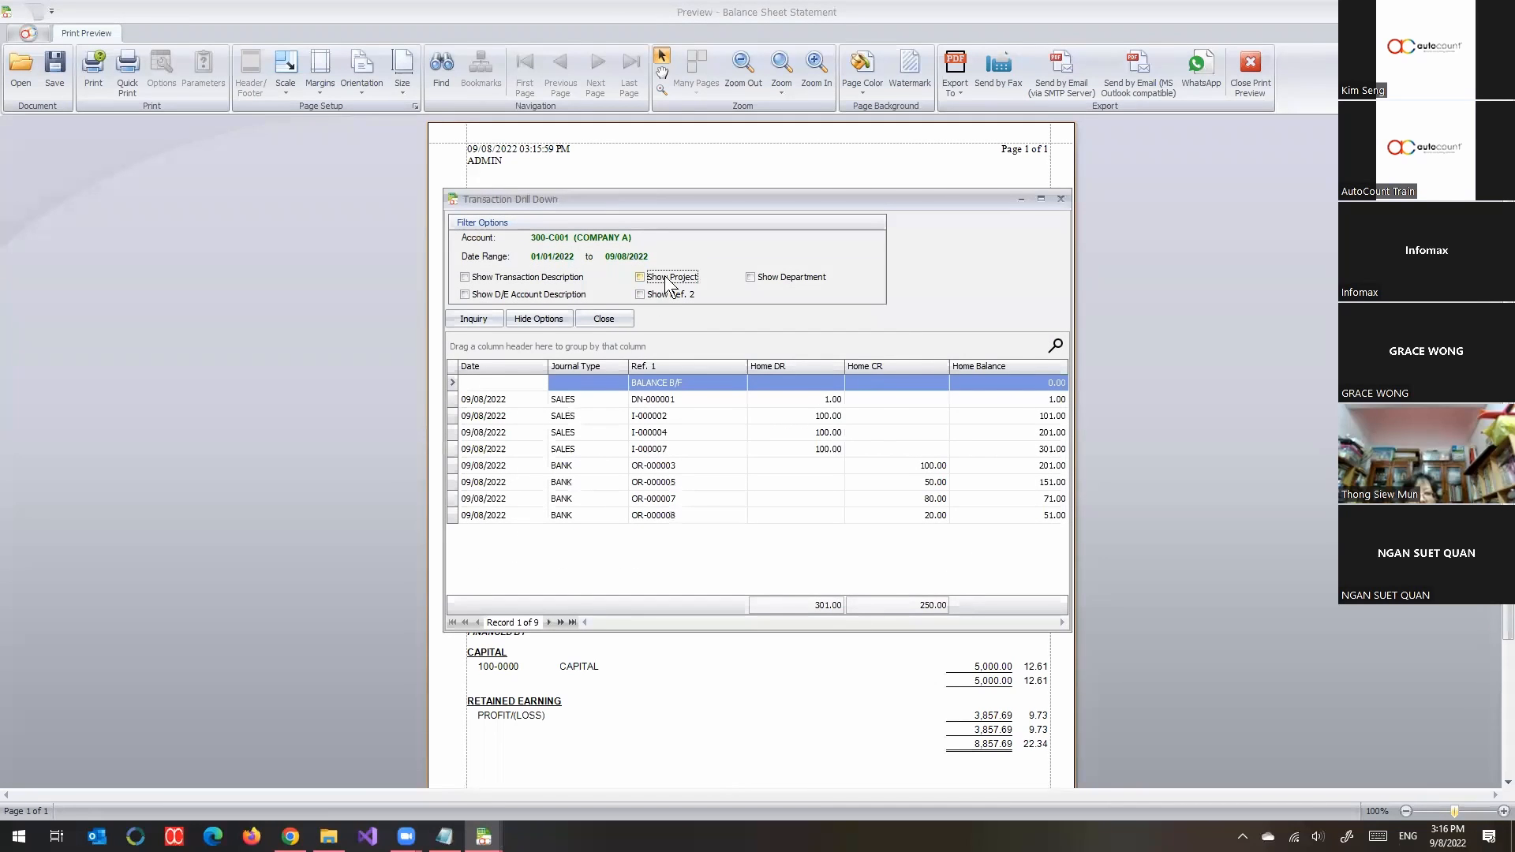
pyautogui.click(464, 318)
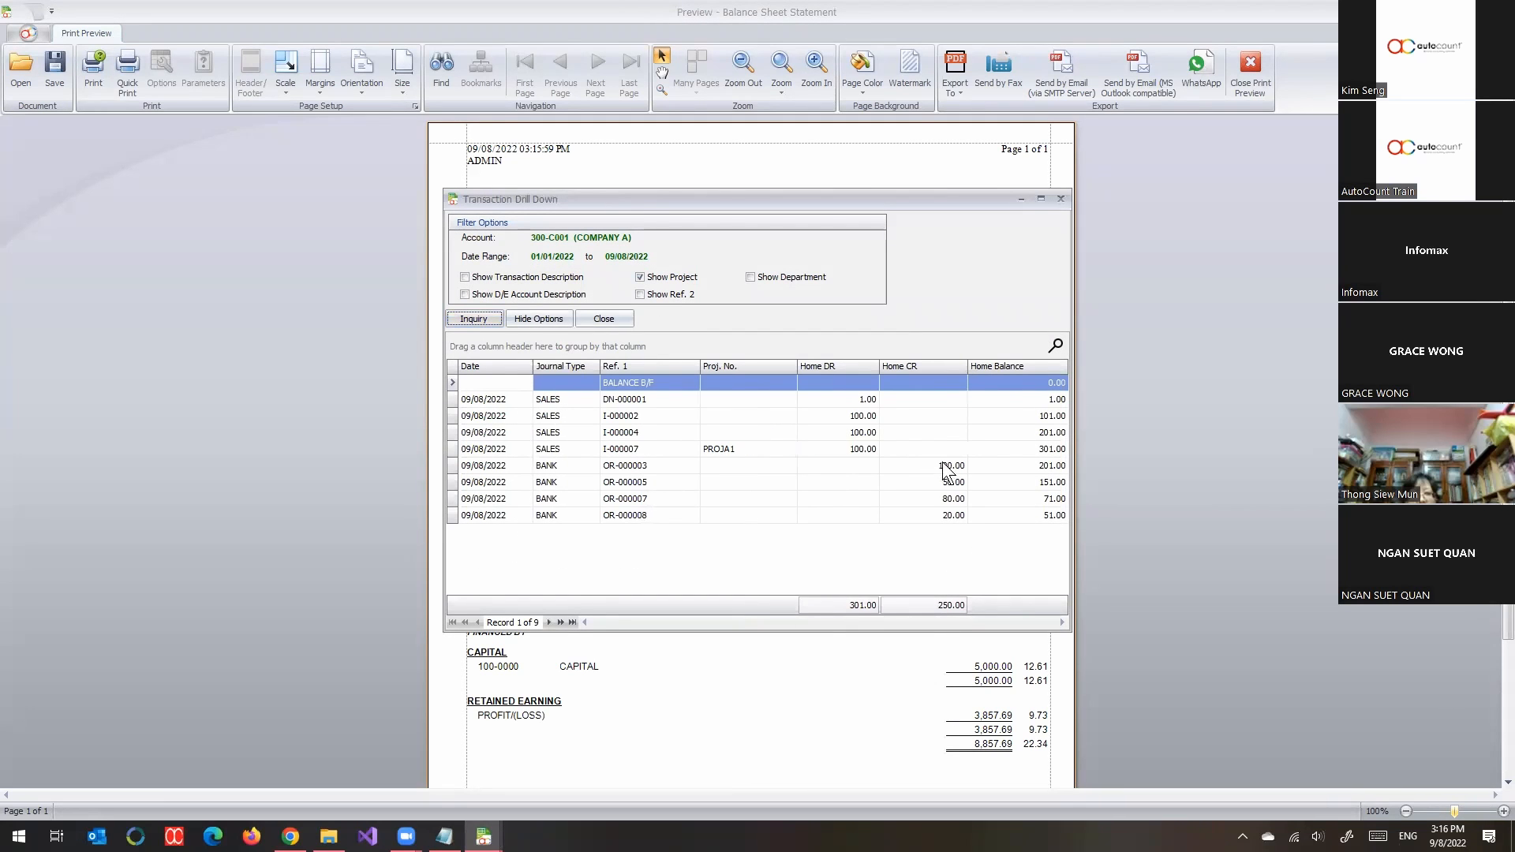
pyautogui.click(718, 450)
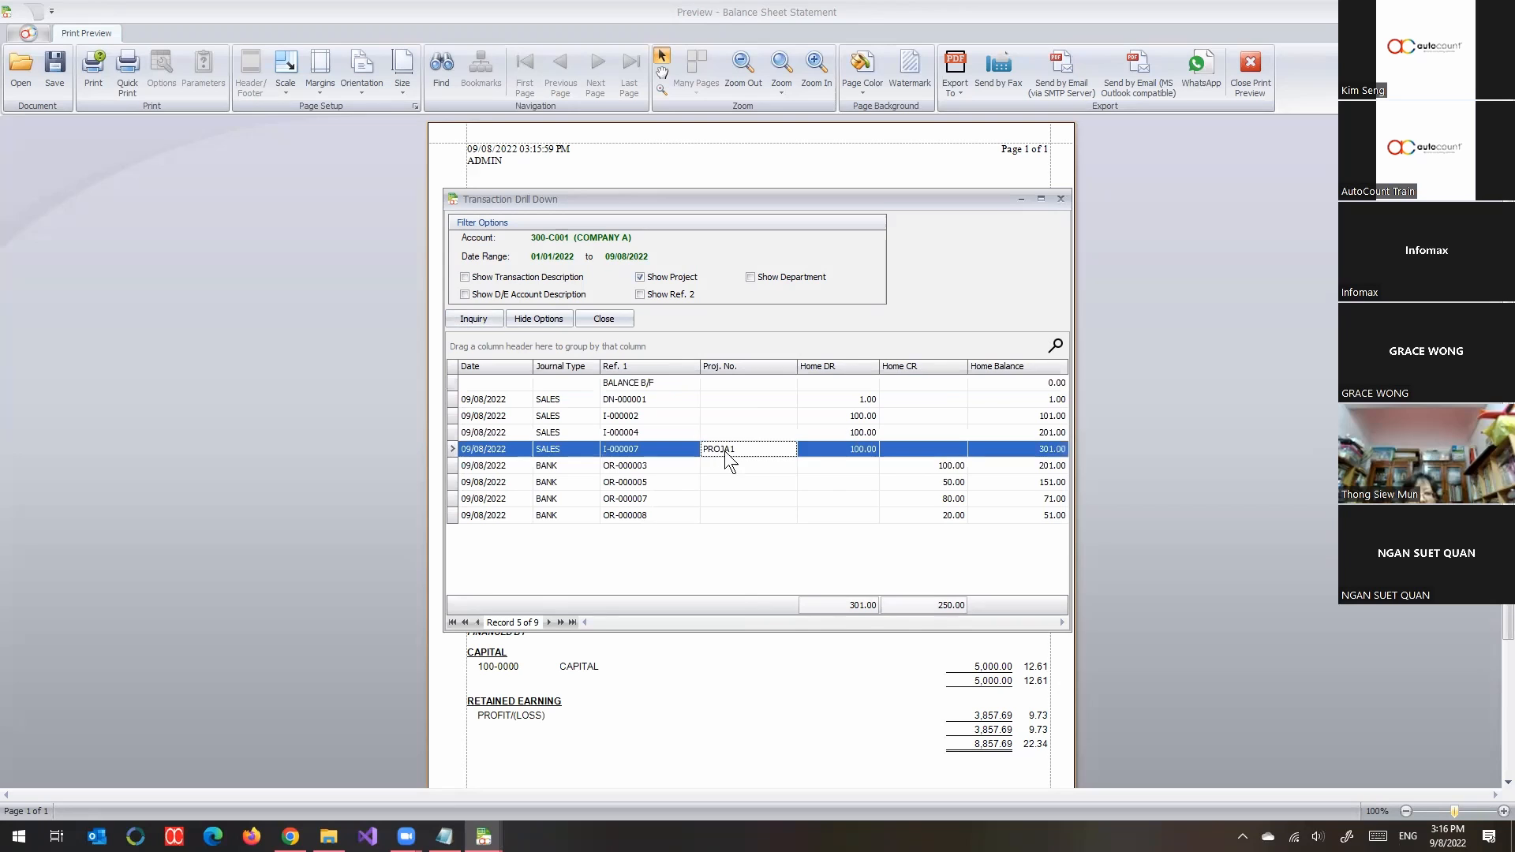
pyautogui.click(828, 461)
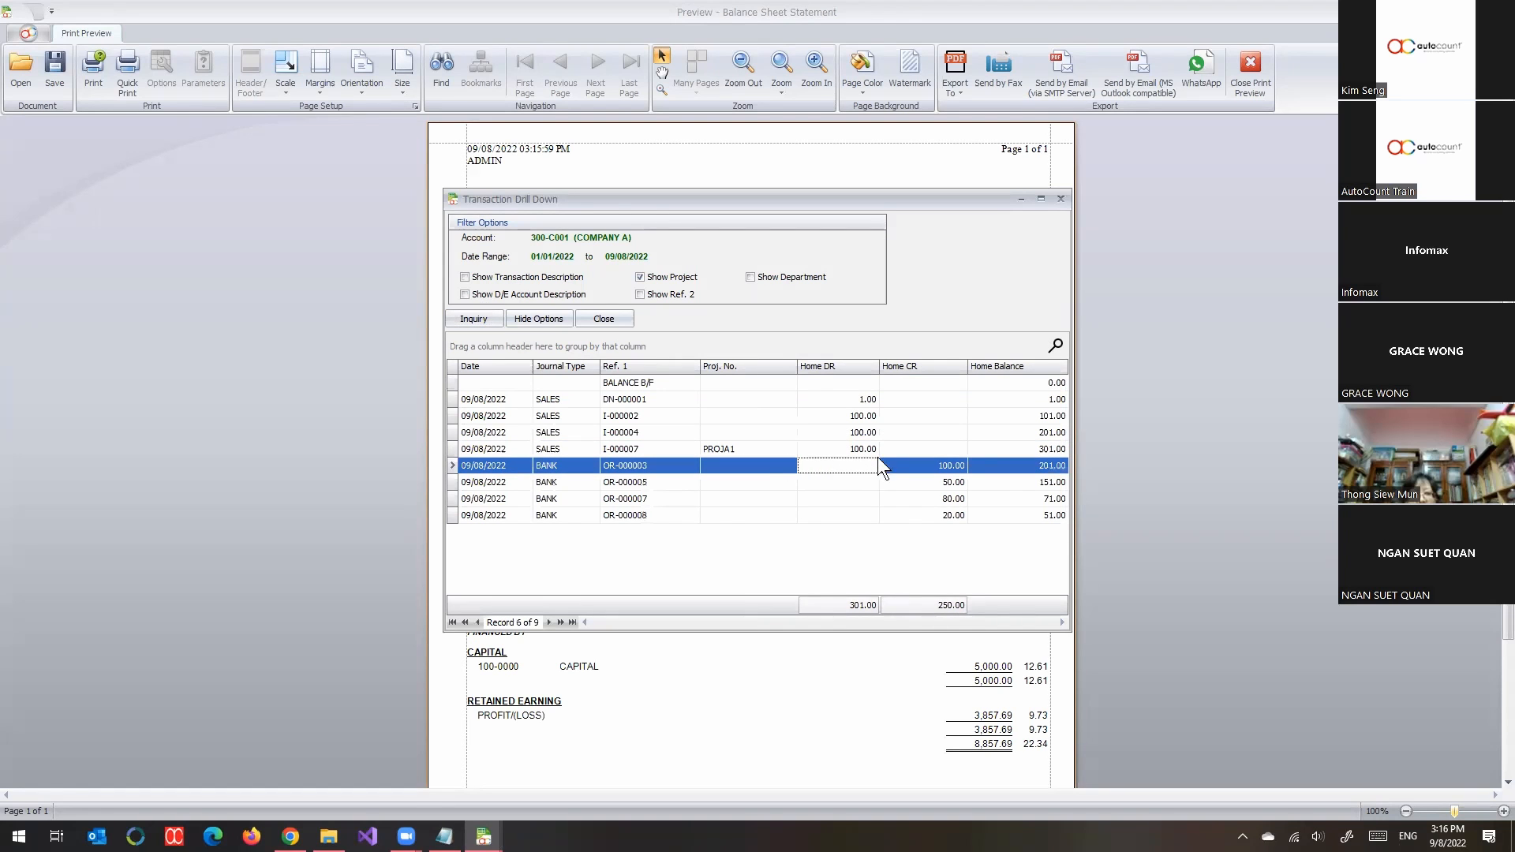
pyautogui.click(841, 453)
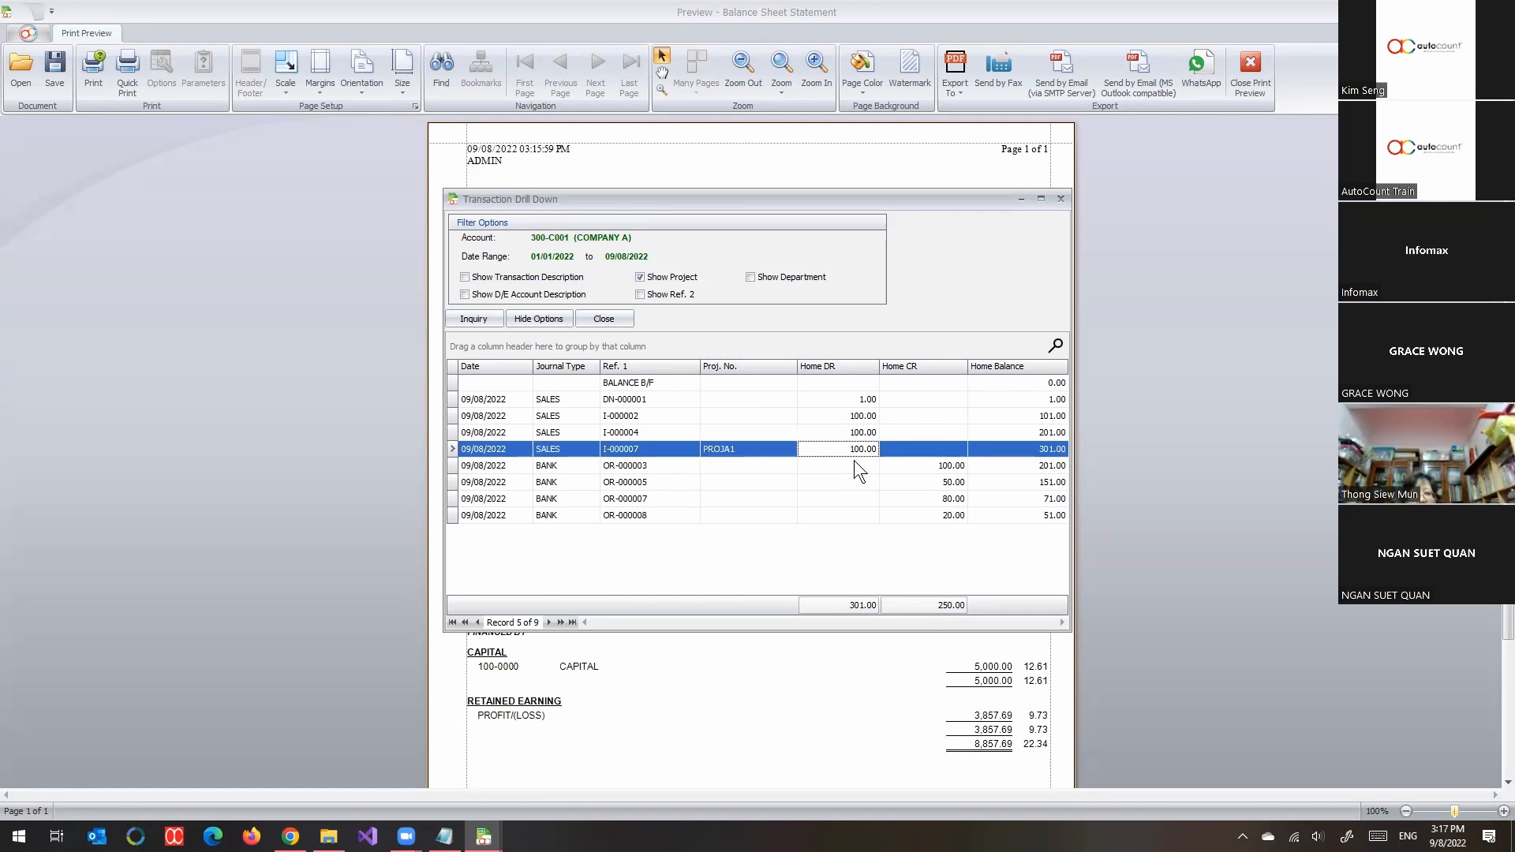
pyautogui.click(1060, 199)
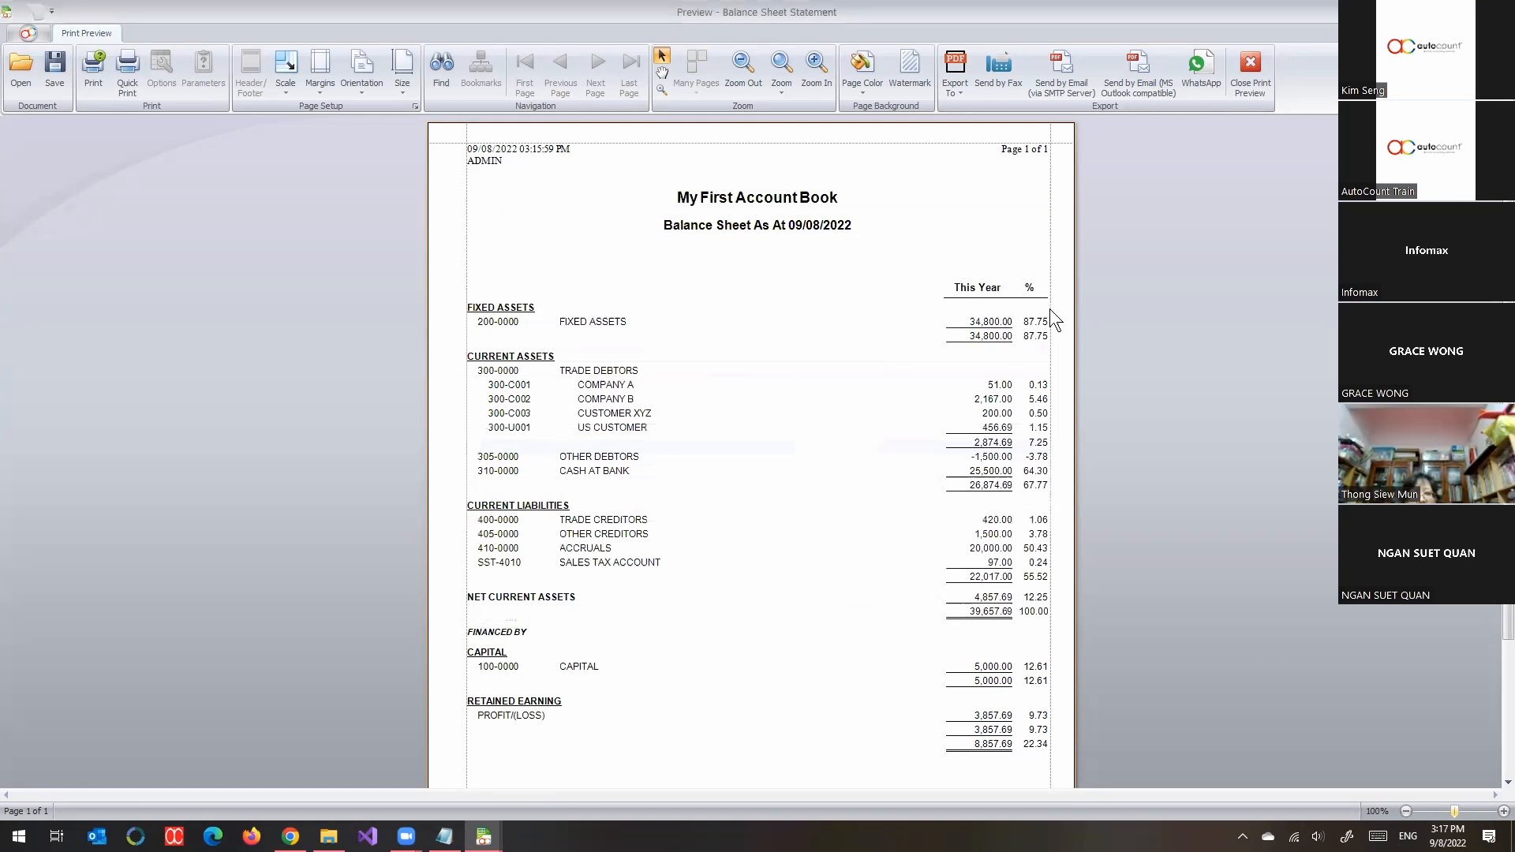
# Recheck the COMPANY B transactions with projects shown, and close both the drill-down and the balance sheet preview.
pyautogui.doubleClick(997, 408)
pyautogui.click(641, 278)
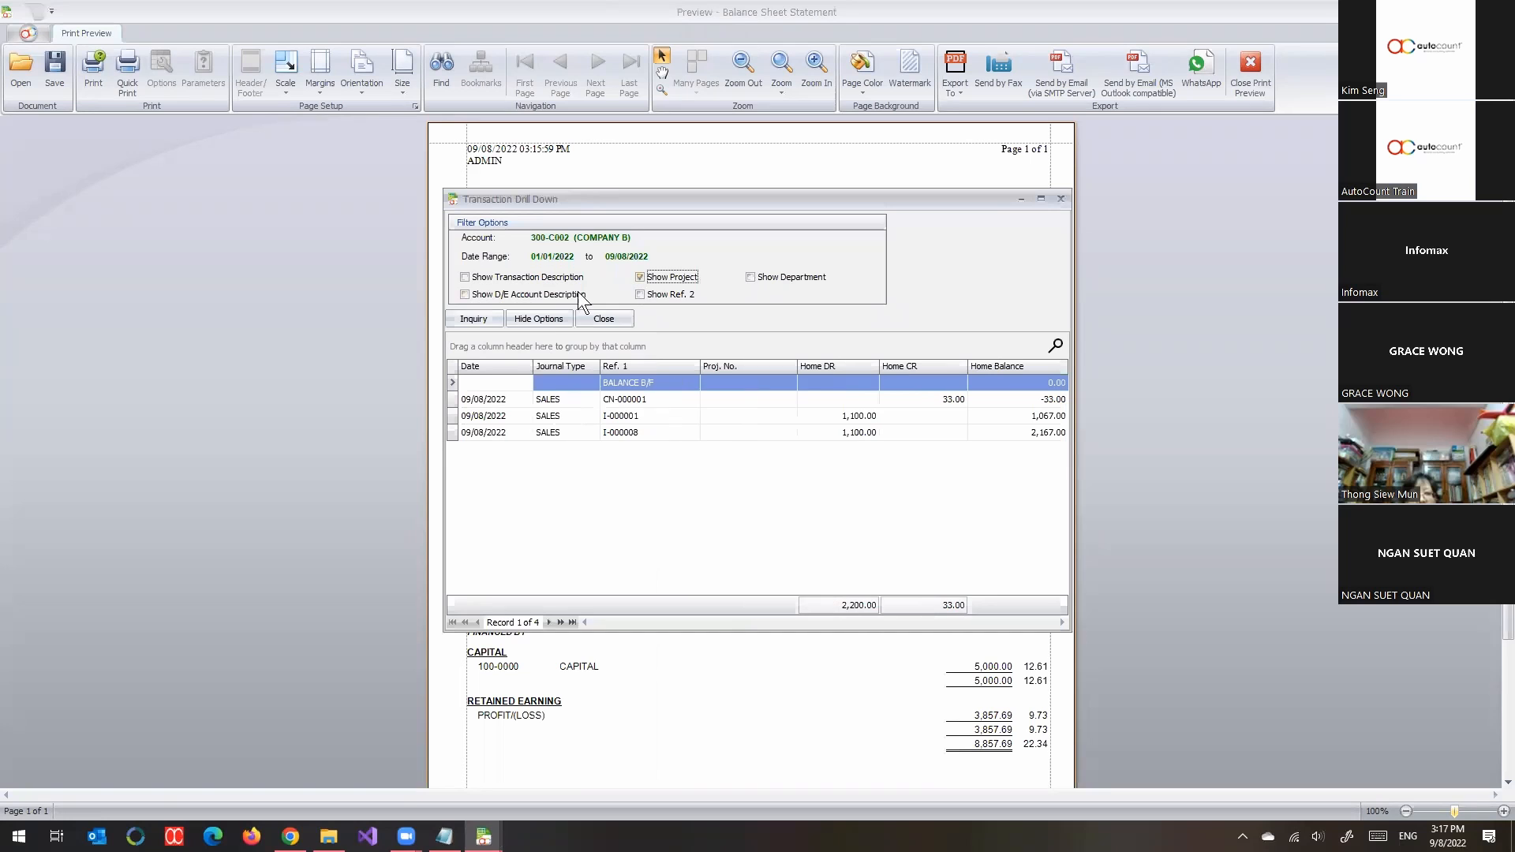
pyautogui.click(475, 318)
pyautogui.click(1061, 200)
pyautogui.click(1239, 88)
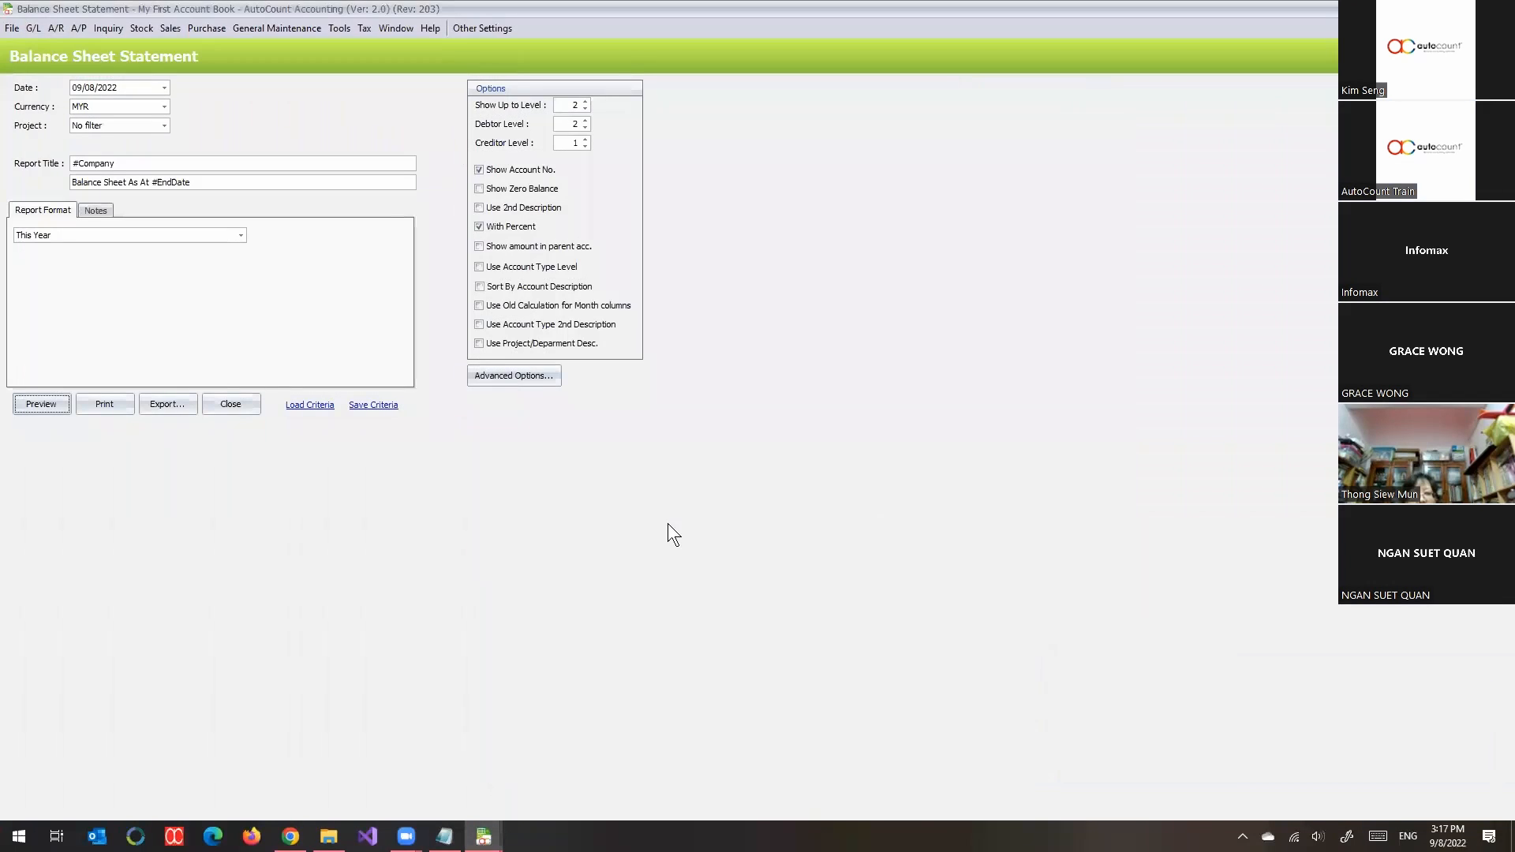
# Preview the balance sheet in the Projects Comparison - MTD format for projects PROJA1, PROJA2 and PROJB.
pyautogui.click(91, 237)
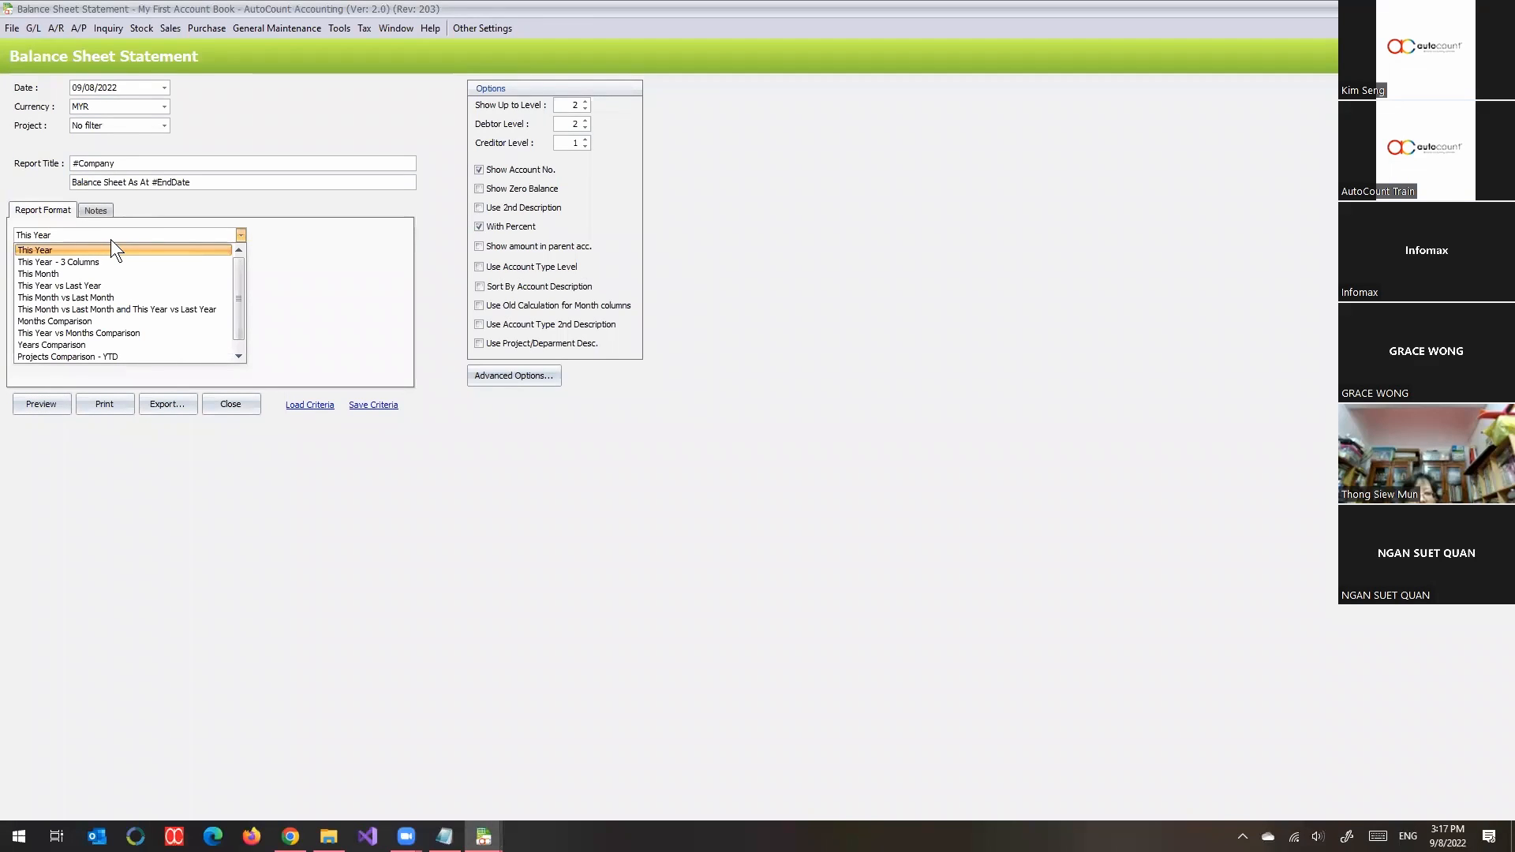
pyautogui.scroll(-1, 123, 260)
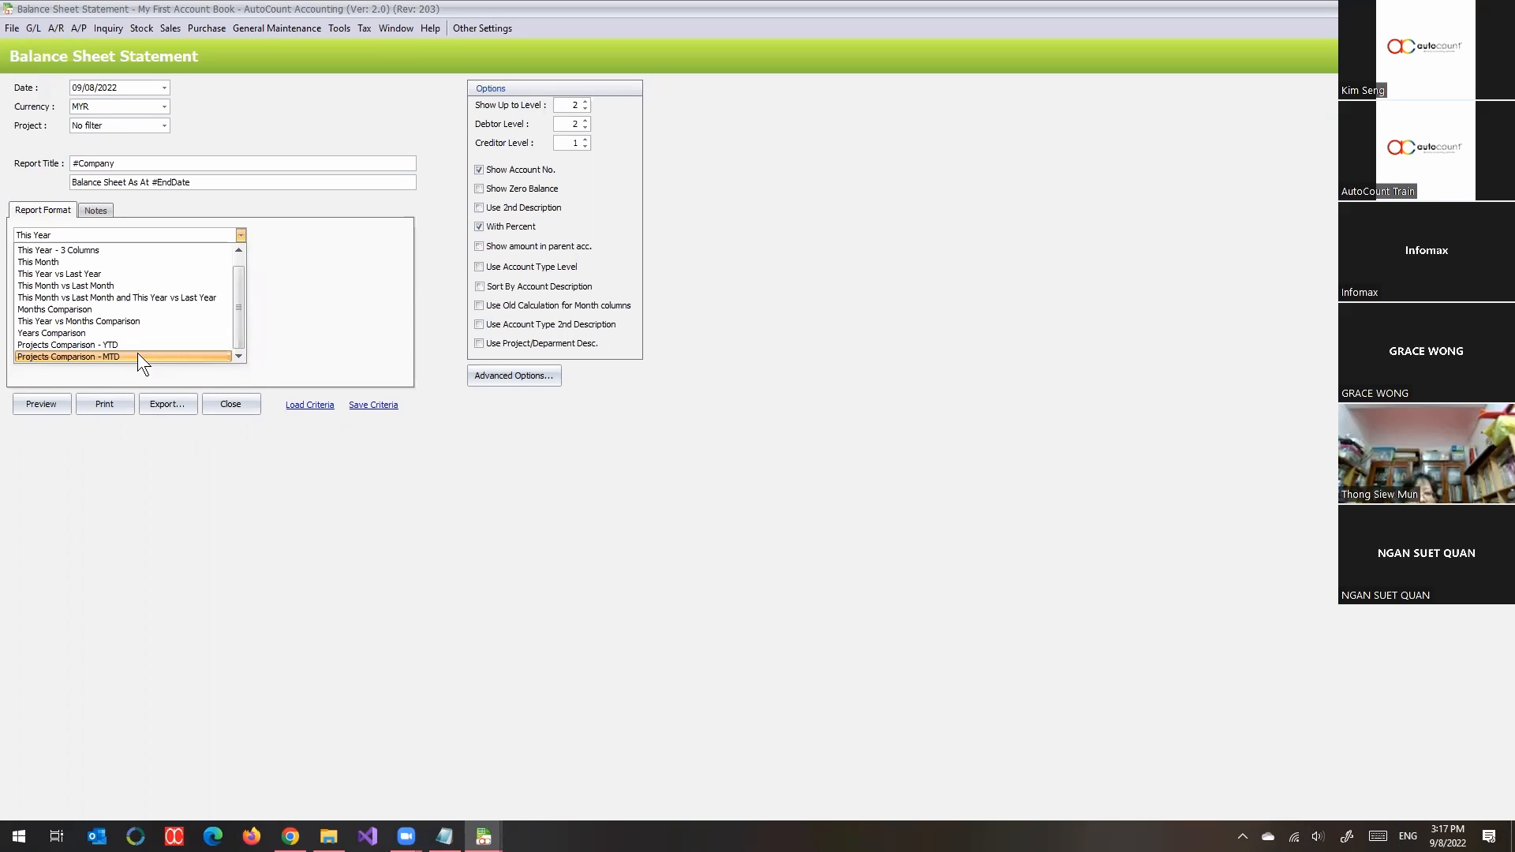
pyautogui.click(74, 357)
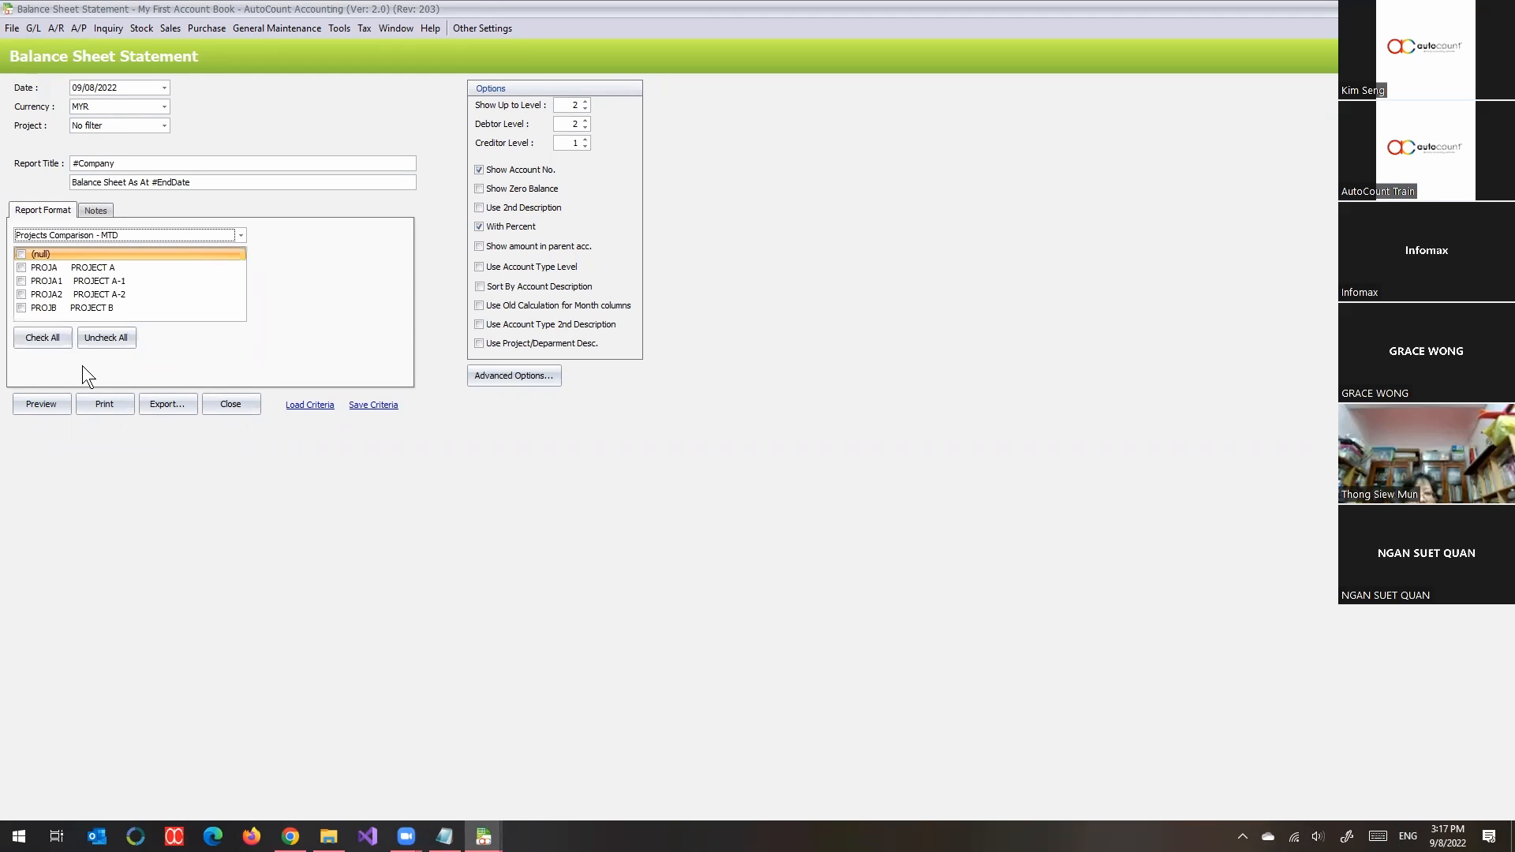
pyautogui.click(19, 284)
pyautogui.click(18, 284)
pyautogui.click(17, 291)
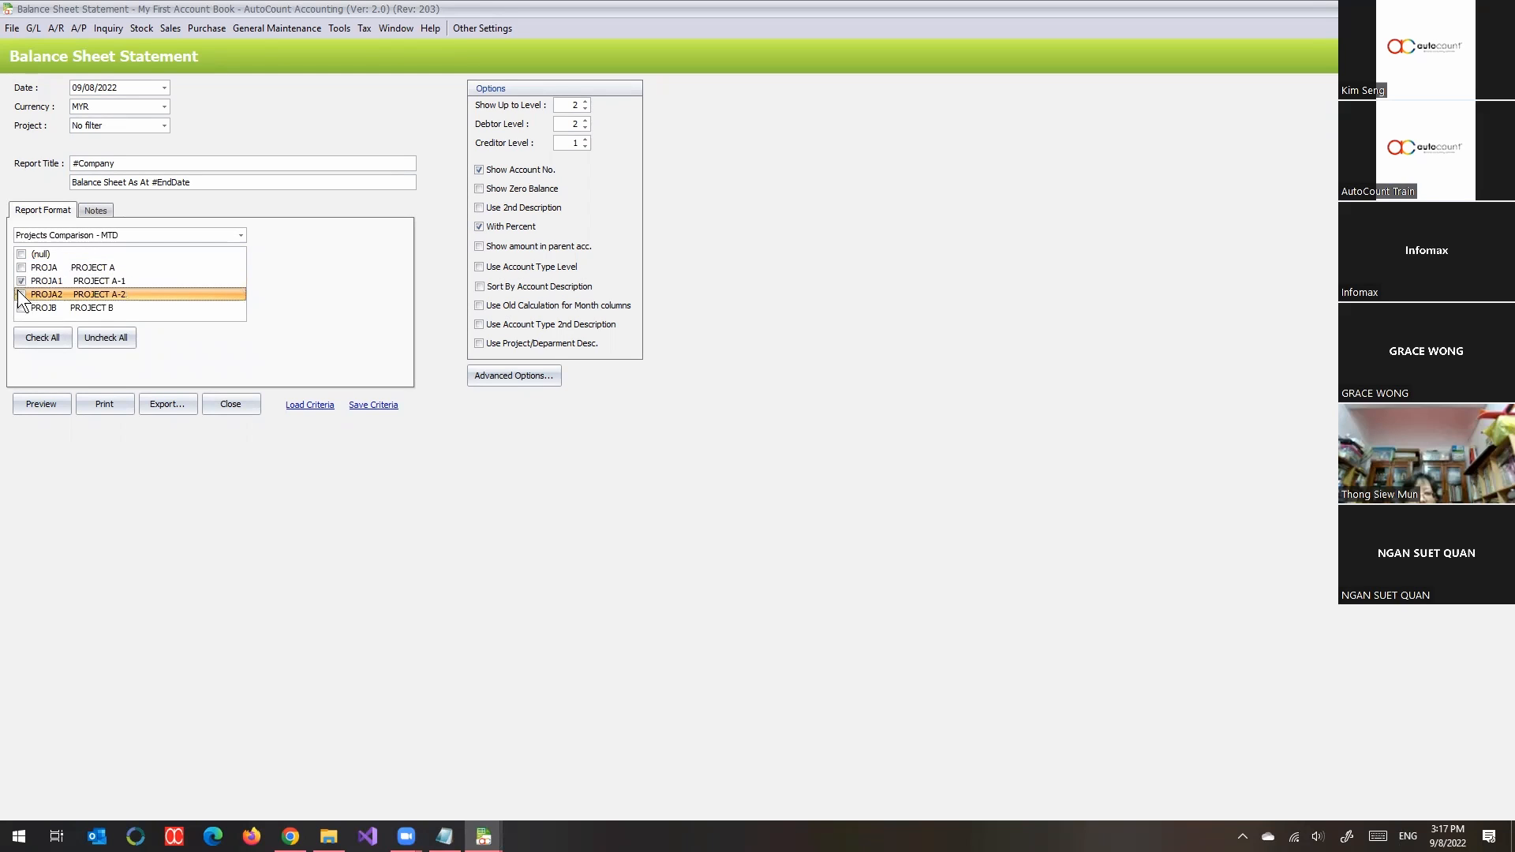
pyautogui.click(21, 295)
pyautogui.click(19, 309)
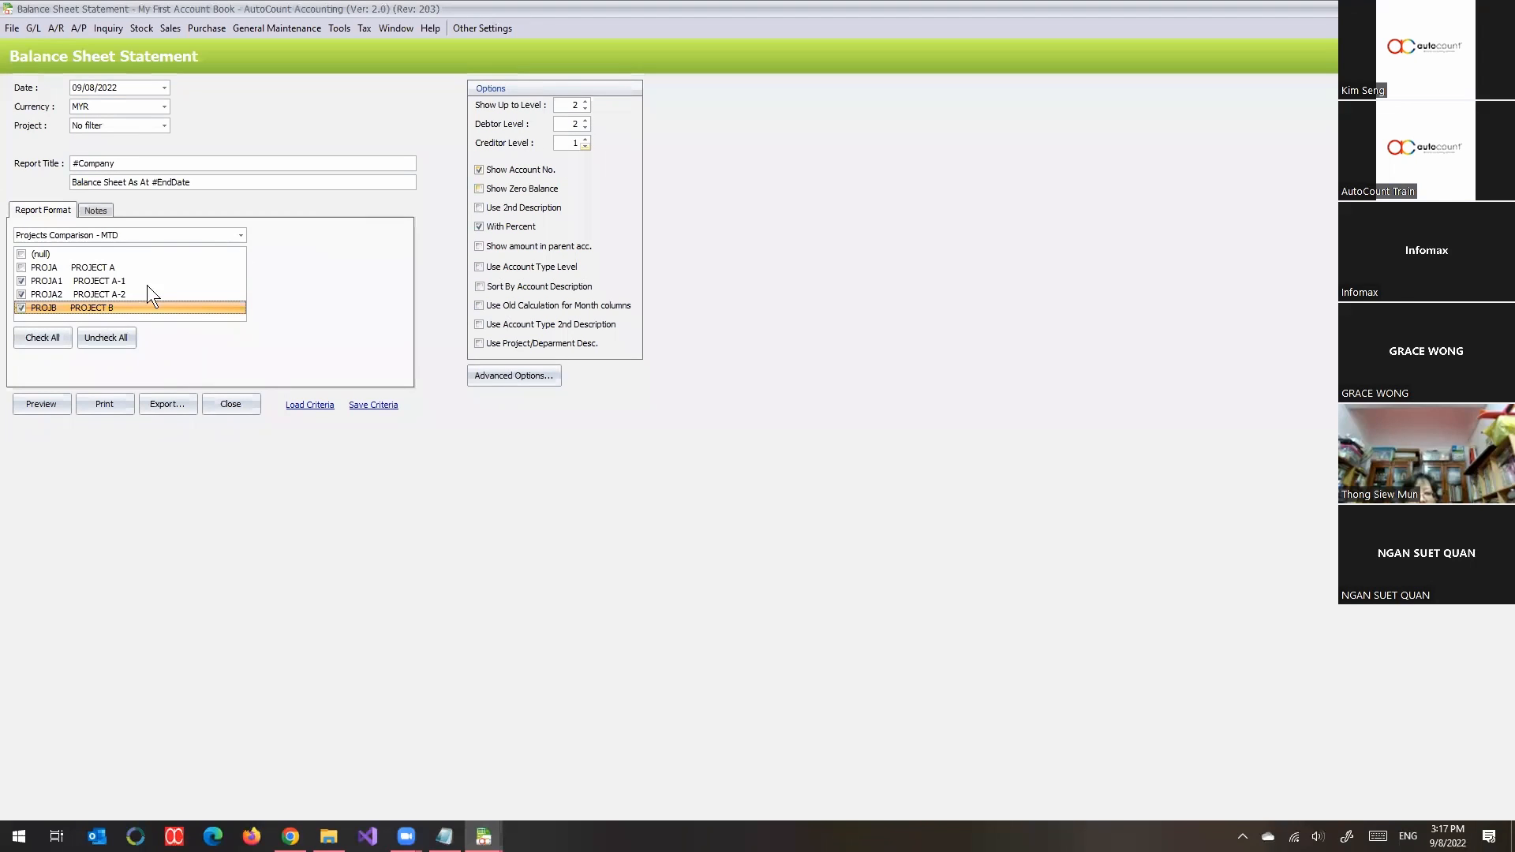
pyautogui.click(49, 401)
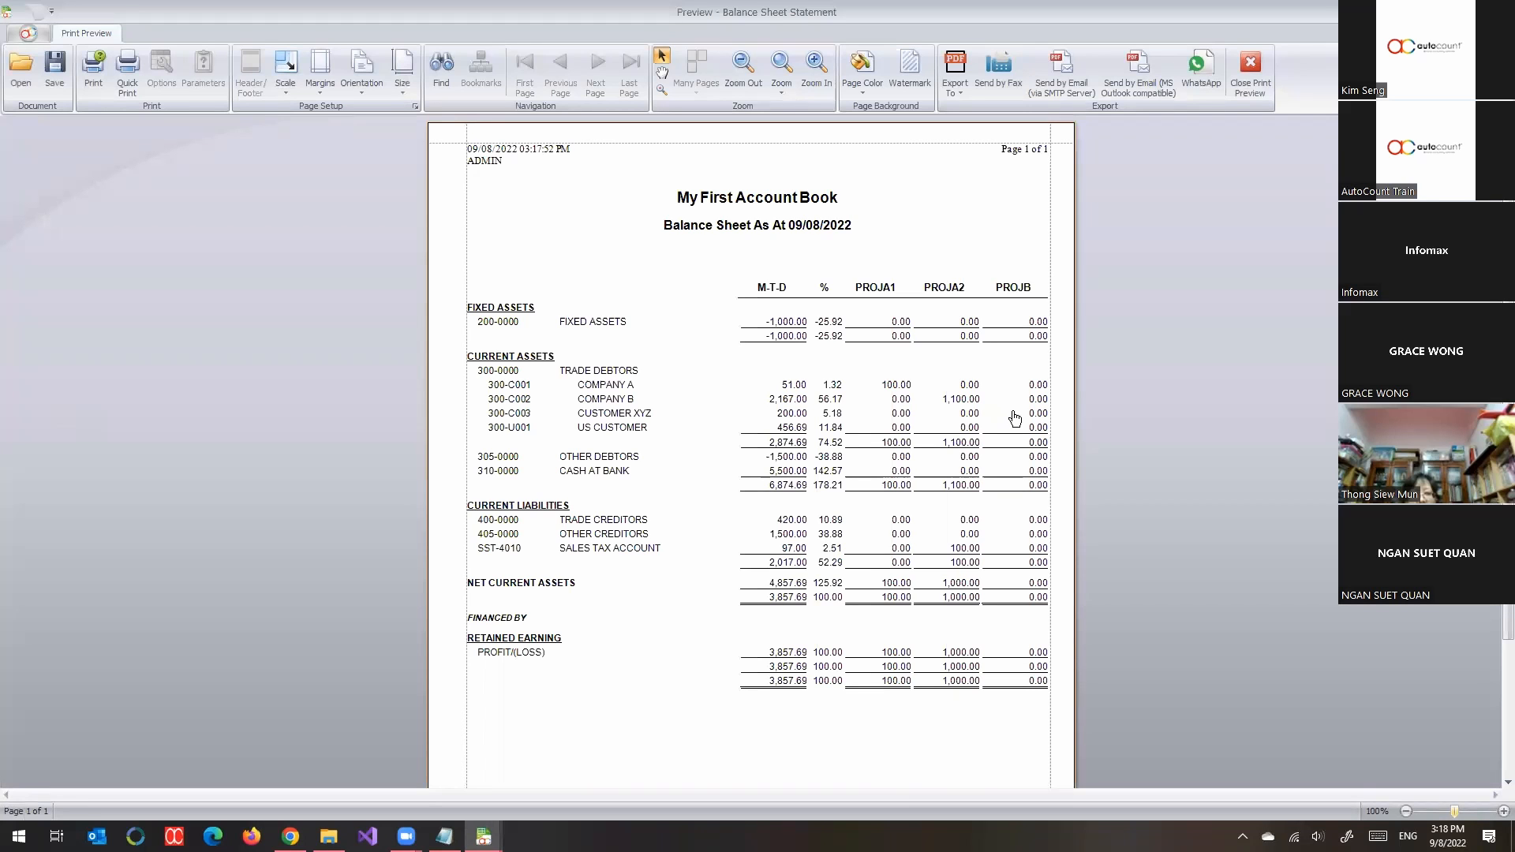
# Drill down from COMPANY B's PROJA2 amount to its source A/R invoice, review it, and return to the balance sheet preview.
pyautogui.doubleClick(970, 402)
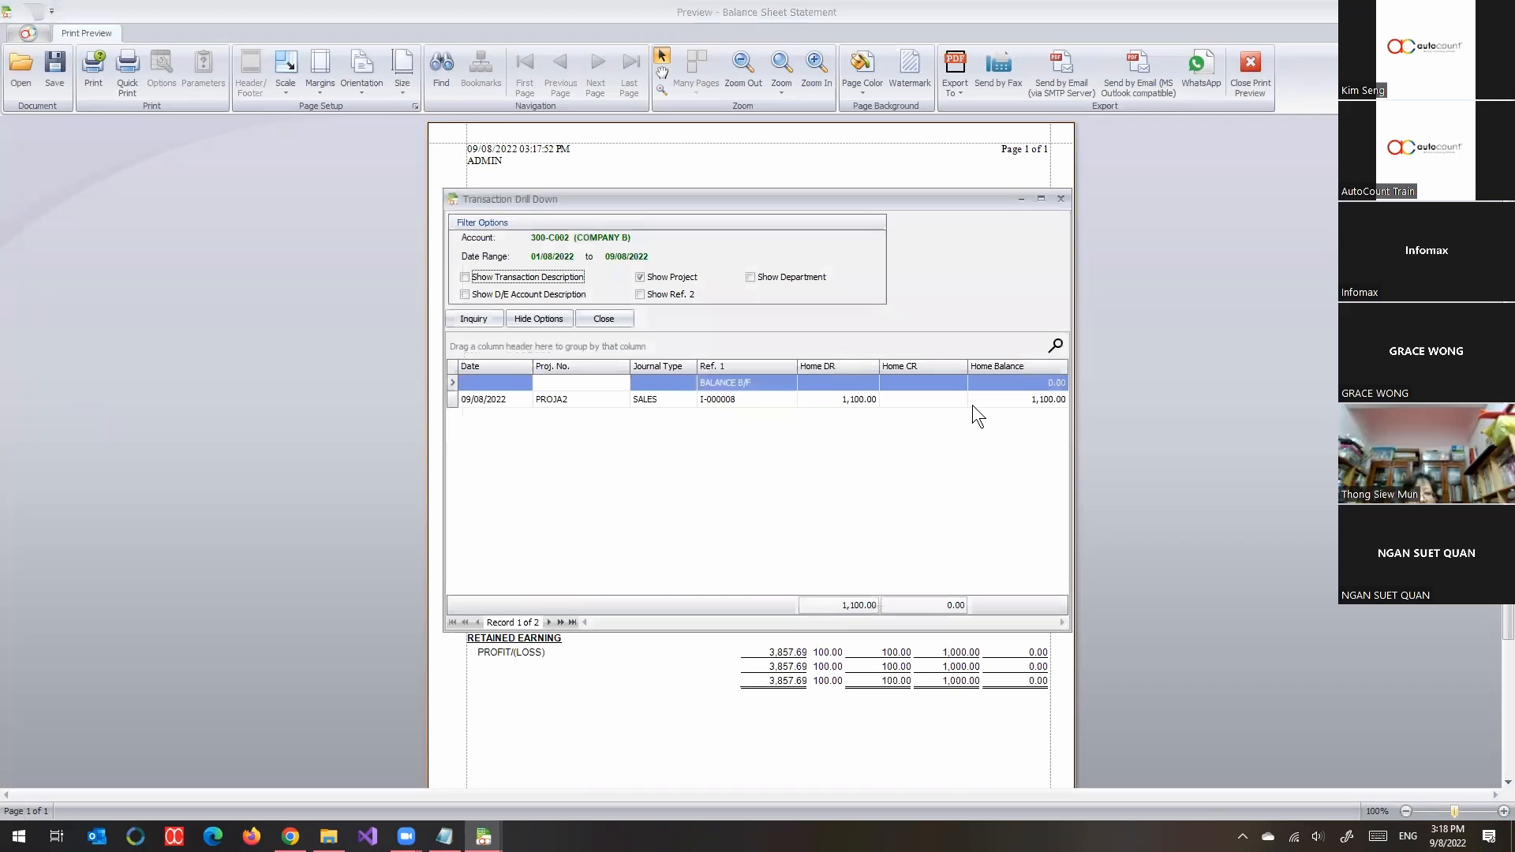
pyautogui.click(821, 403)
pyautogui.doubleClick(820, 404)
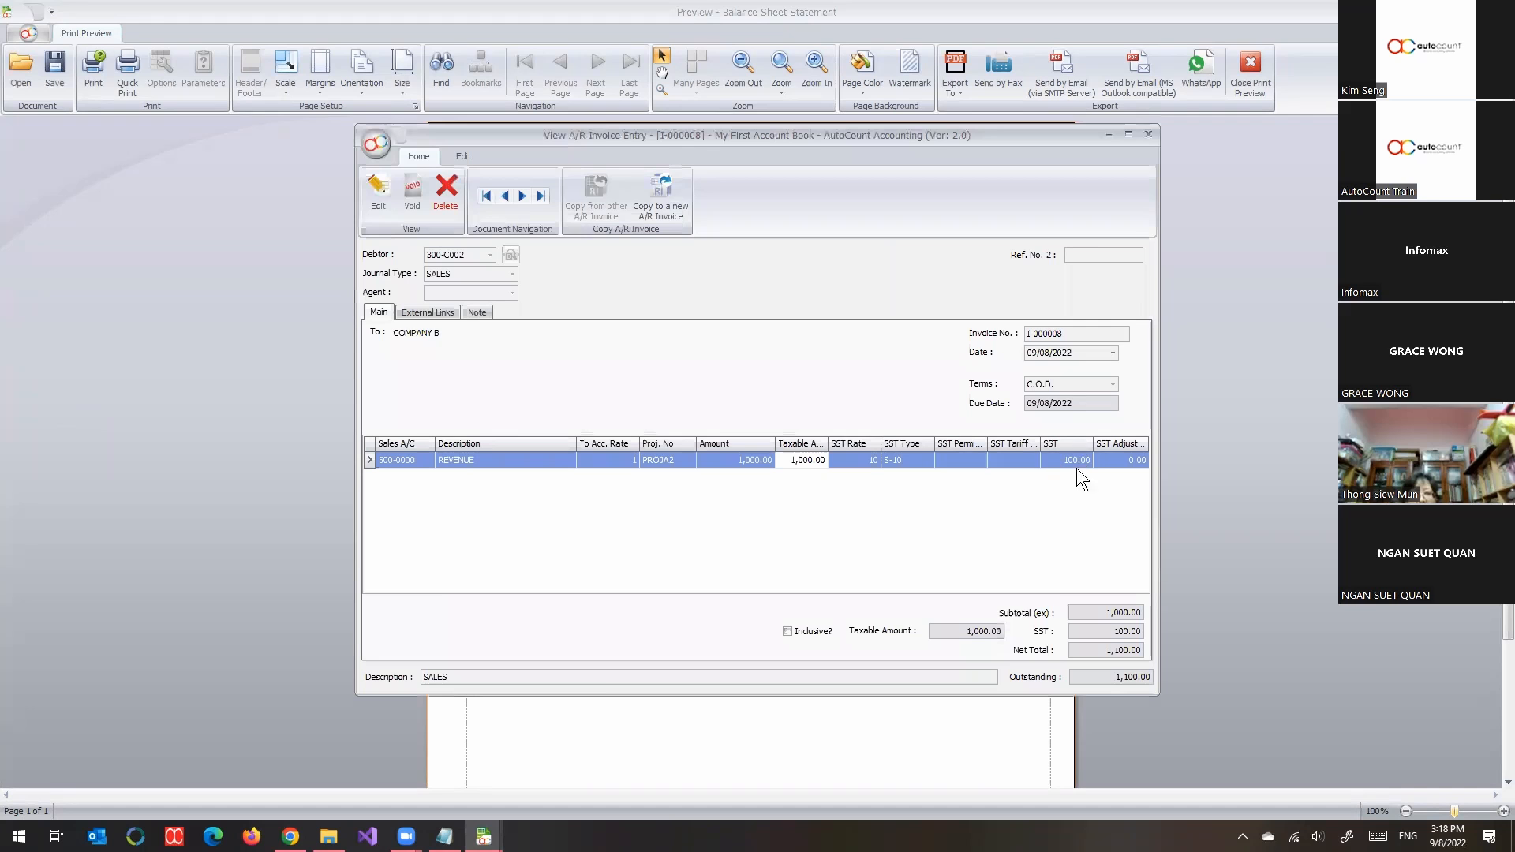
pyautogui.click(1149, 135)
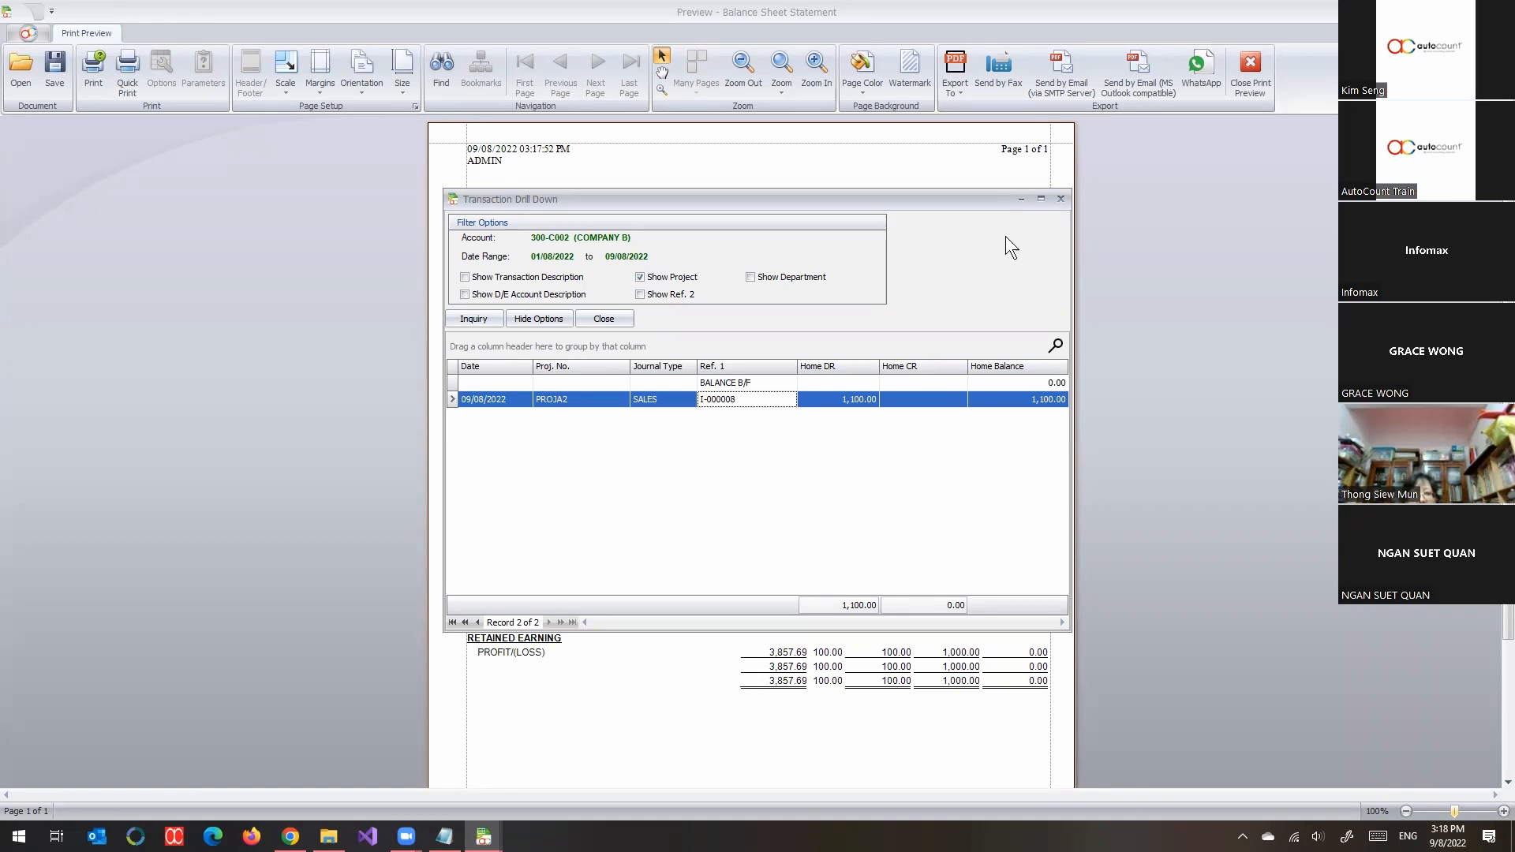
pyautogui.press('Escape')
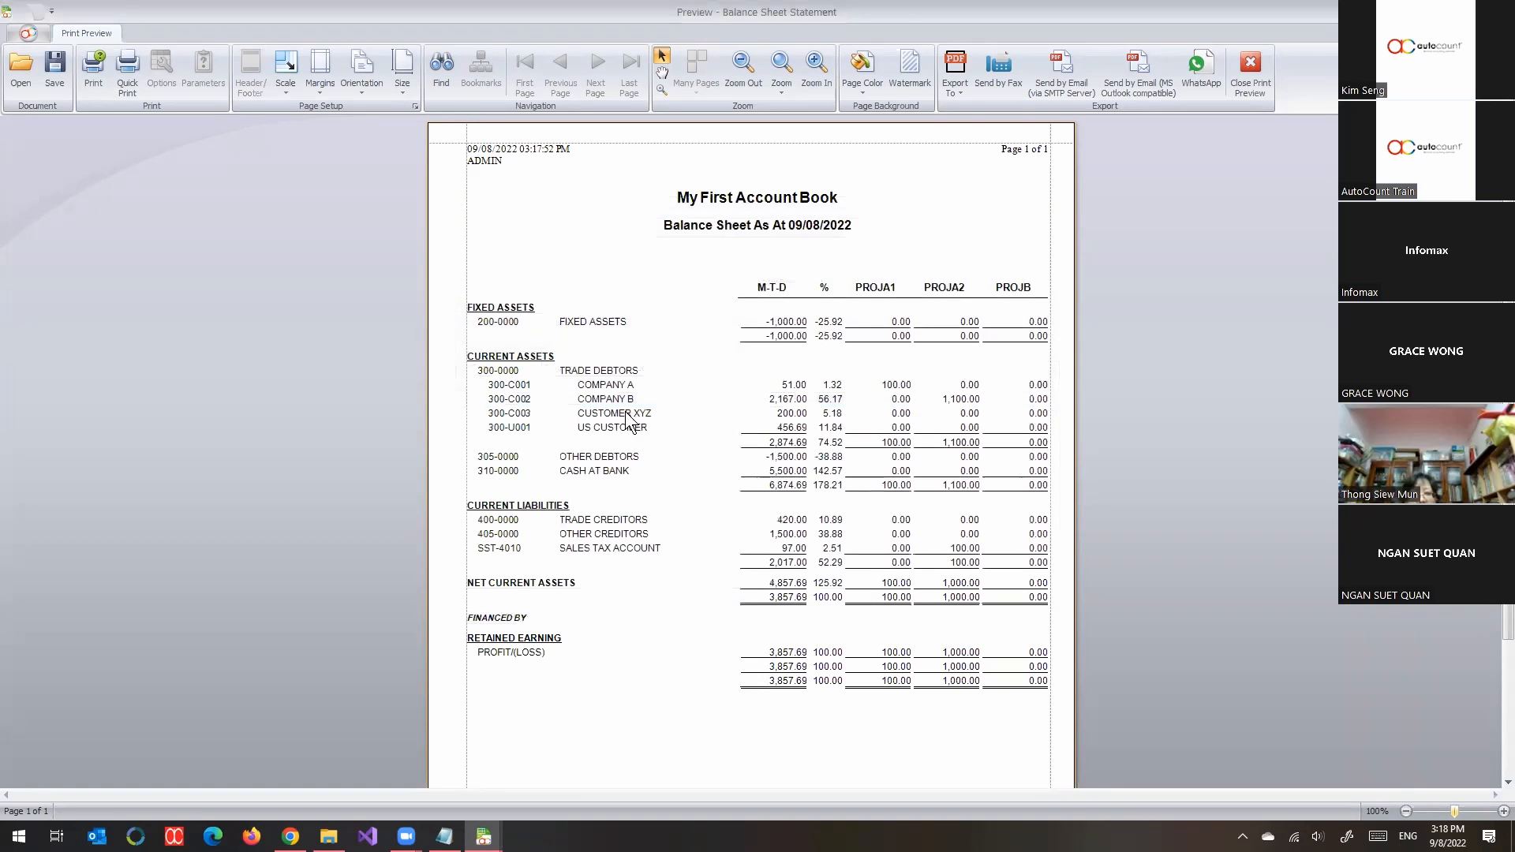